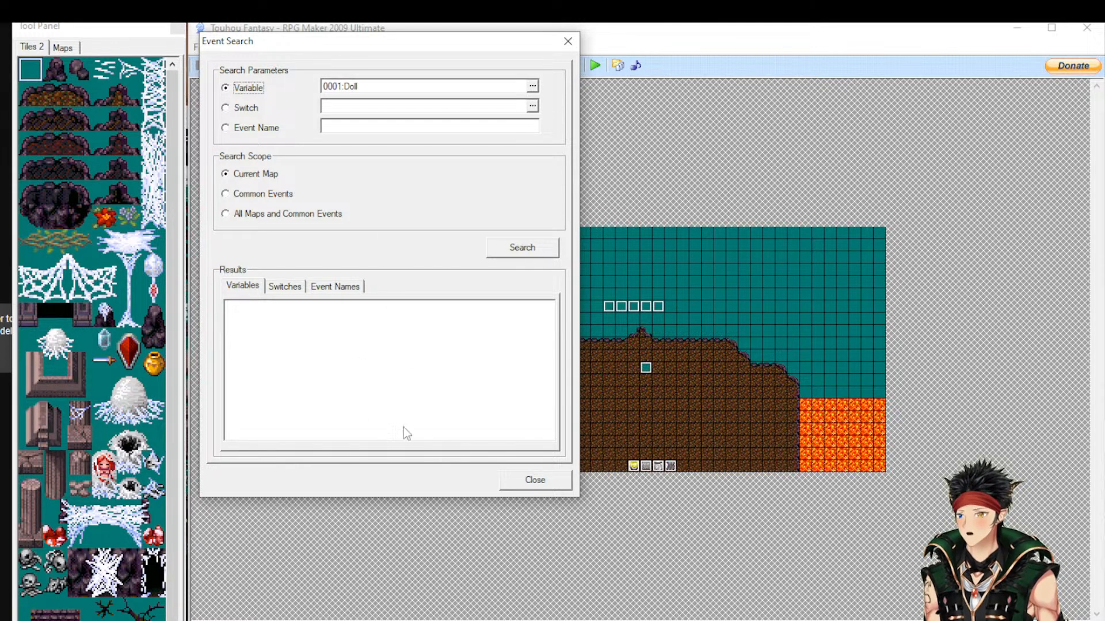
Review the switch, event name and variable result lists of the event search, and close the search
{"action": "left_click", "coordinate": [285, 288]}
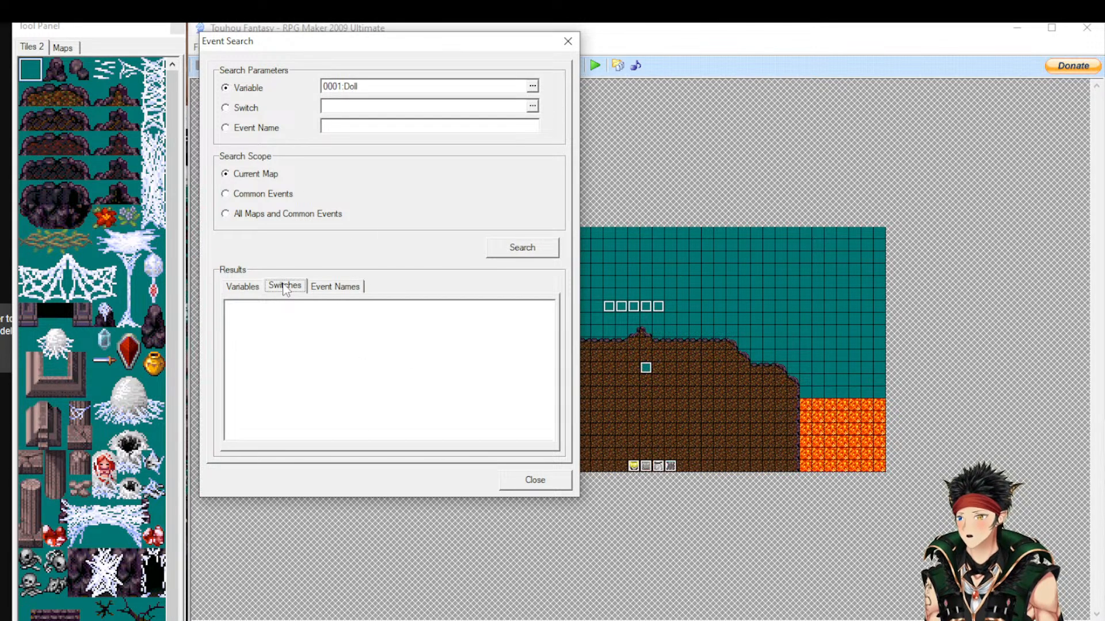
{"action": "left_click", "coordinate": [347, 287]}
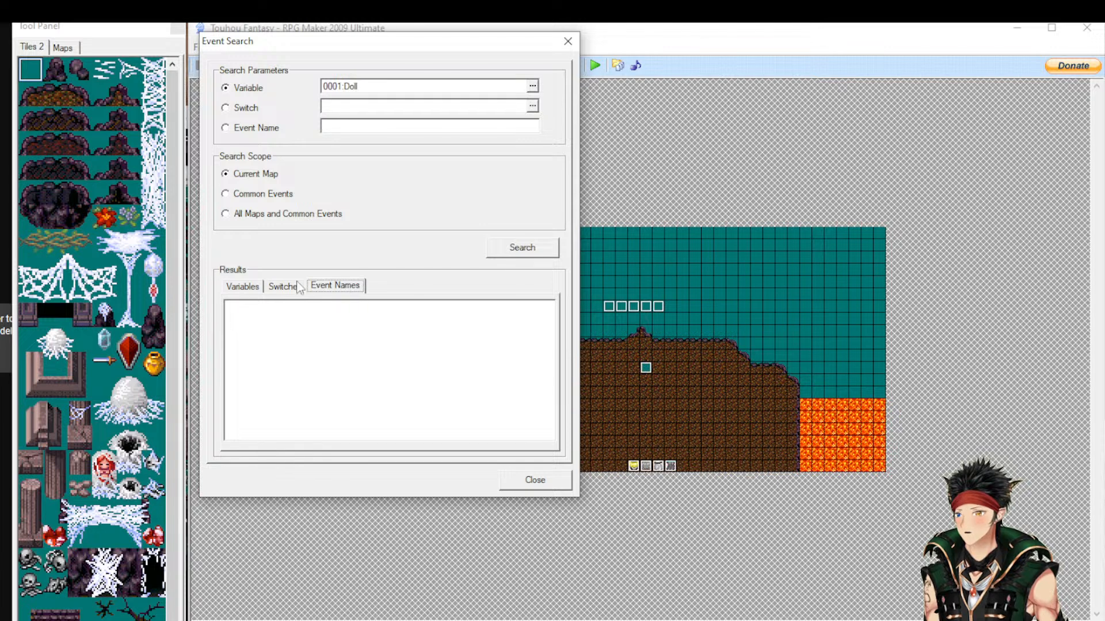
{"action": "left_click", "coordinate": [246, 287]}
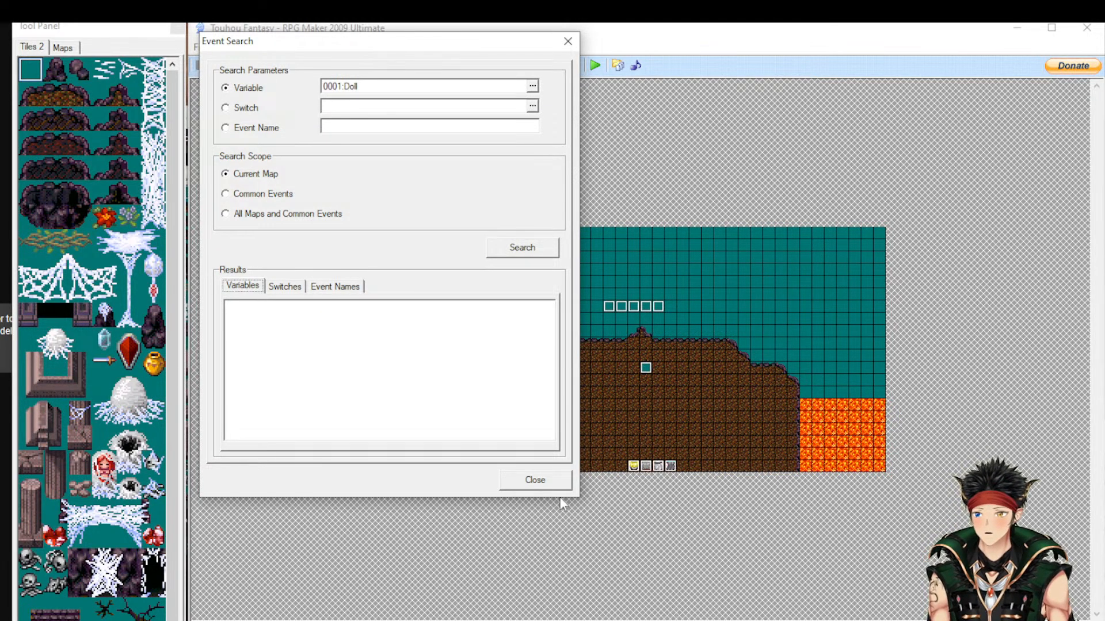
{"action": "left_click", "coordinate": [559, 482]}
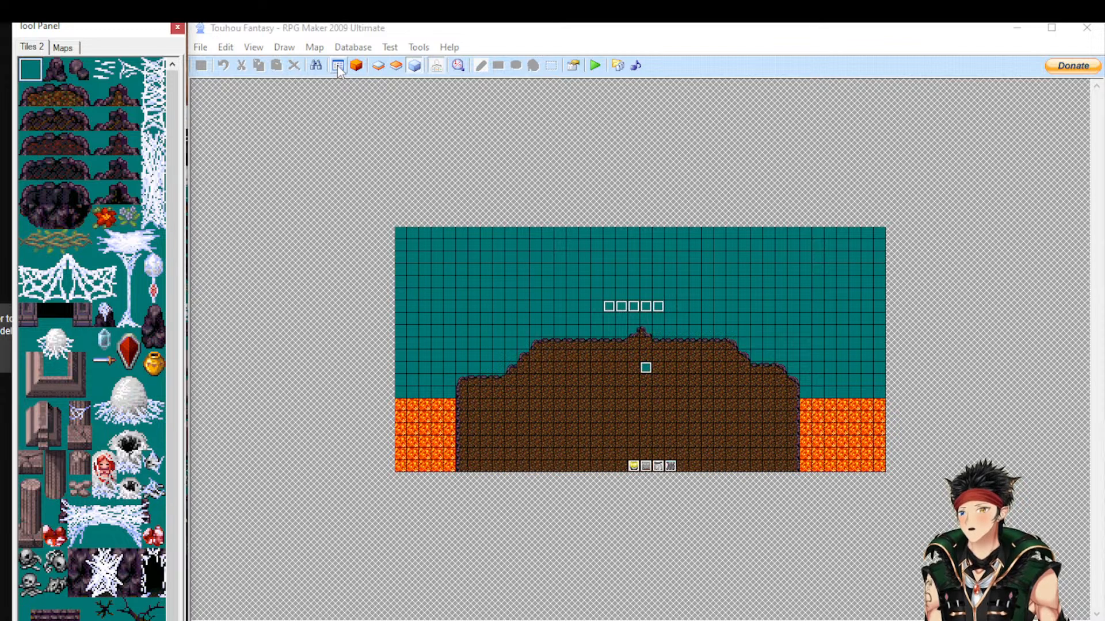
{"action": "left_click", "coordinate": [305, 218]}
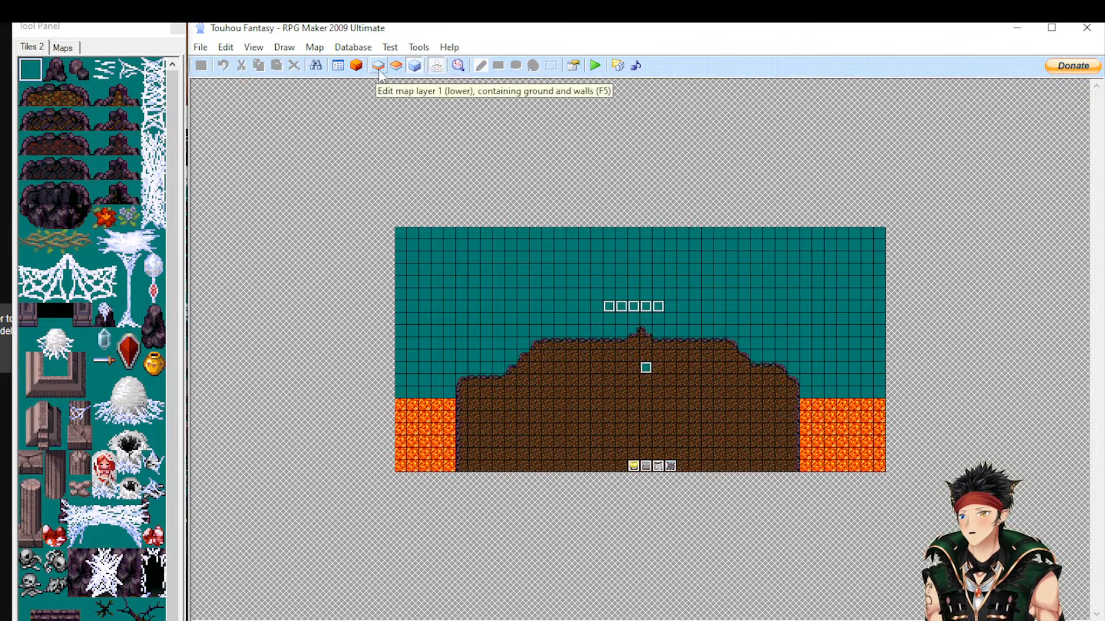
Switch map editing from the event layer to the upper layer and over to the lower layer
{"action": "left_click", "coordinate": [396, 66]}
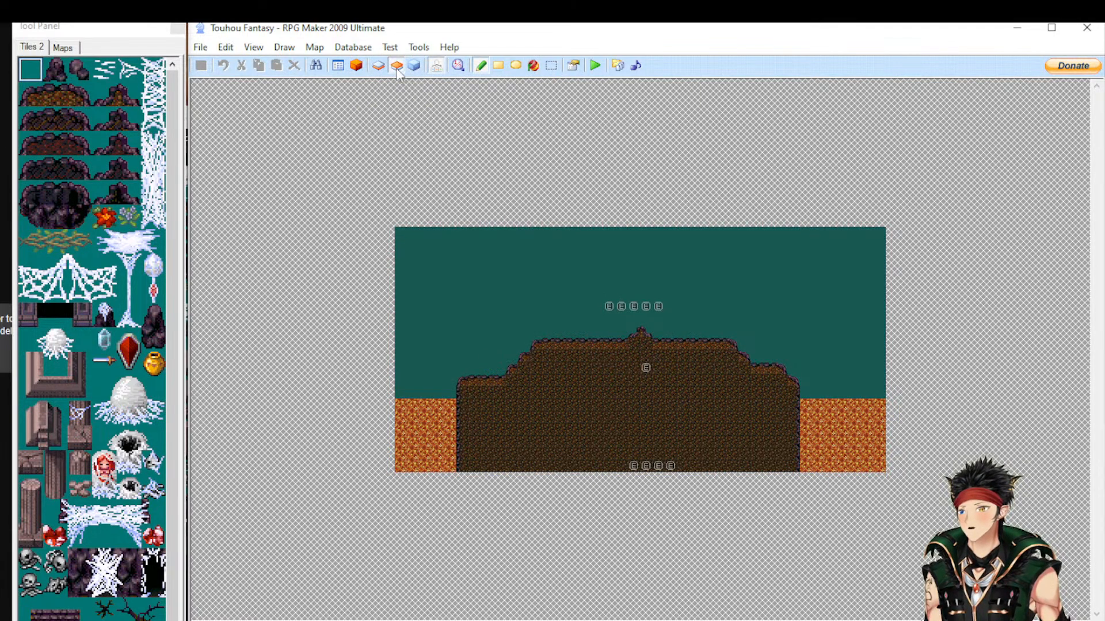
{"action": "left_click", "coordinate": [378, 67]}
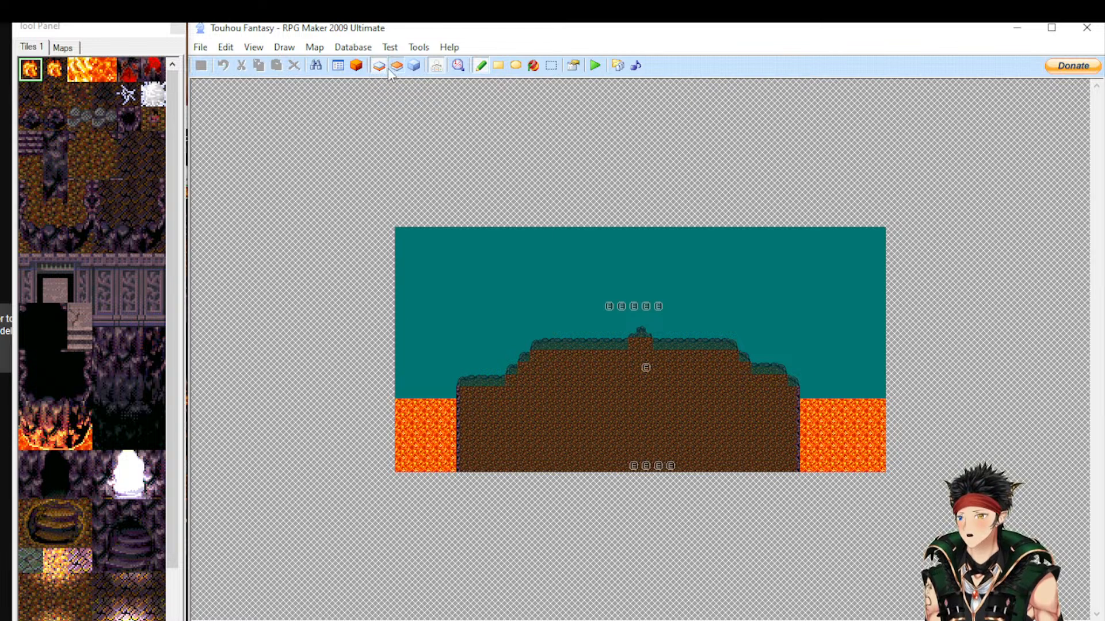
{"action": "left_click", "coordinate": [390, 69]}
{"action": "left_click", "coordinate": [381, 68]}
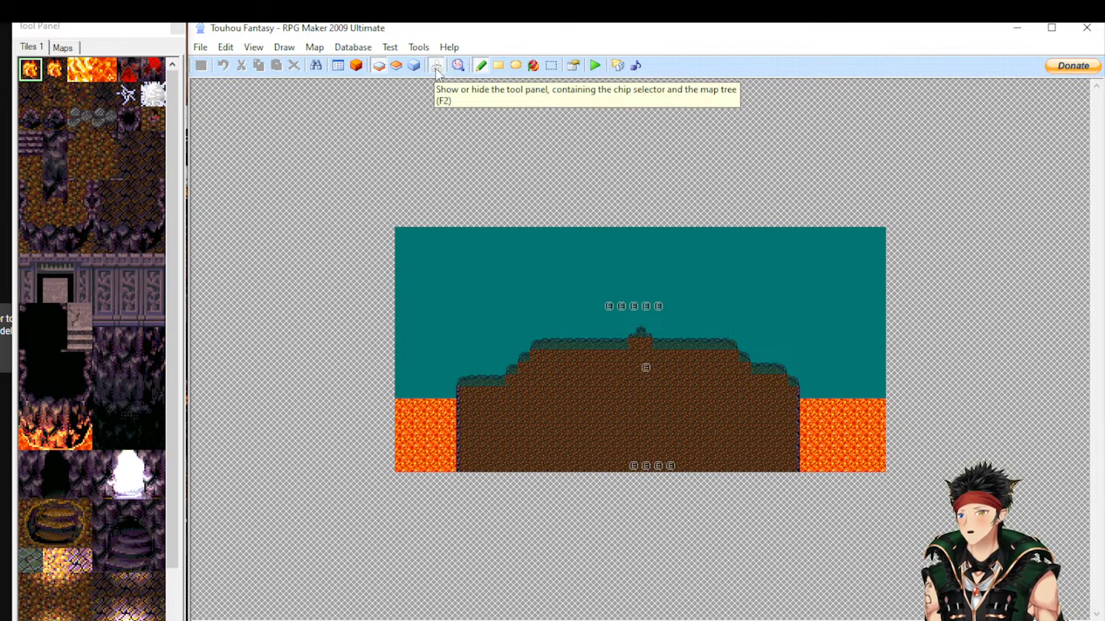
{"action": "left_click", "coordinate": [436, 67]}
{"action": "left_click", "coordinate": [436, 67]}
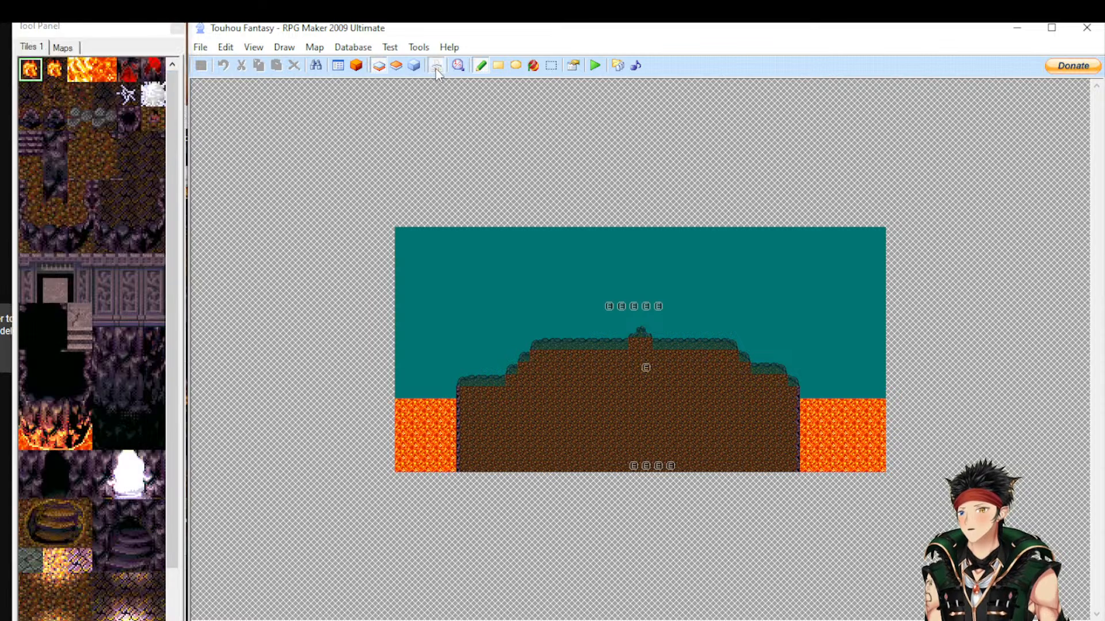
{"action": "left_click", "coordinate": [436, 67]}
{"action": "left_click", "coordinate": [436, 67]}
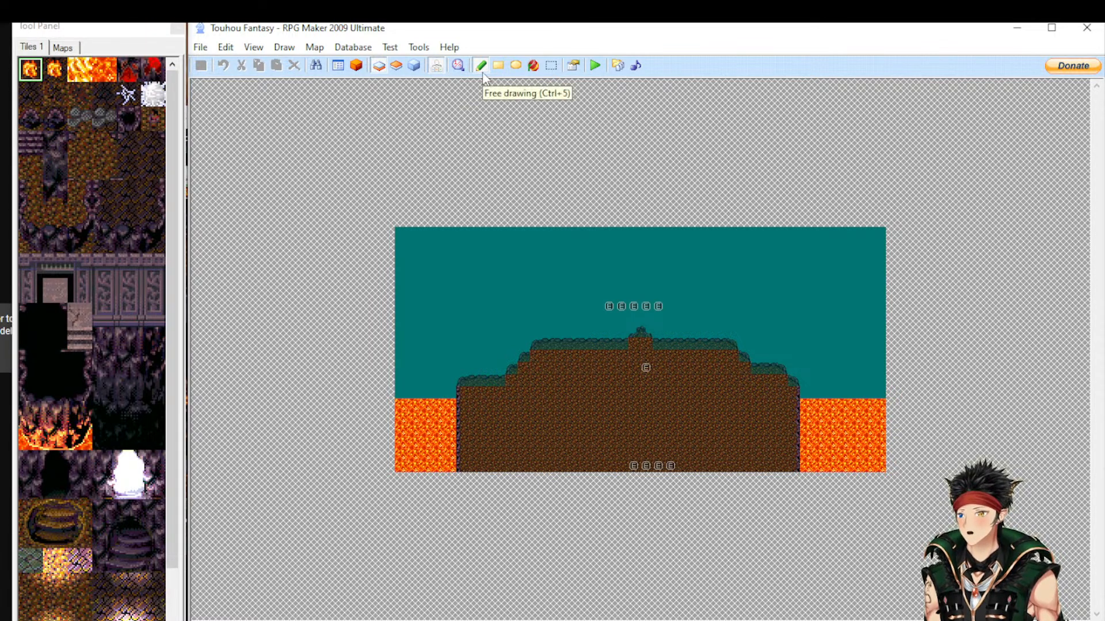
{"action": "left_click", "coordinate": [460, 68]}
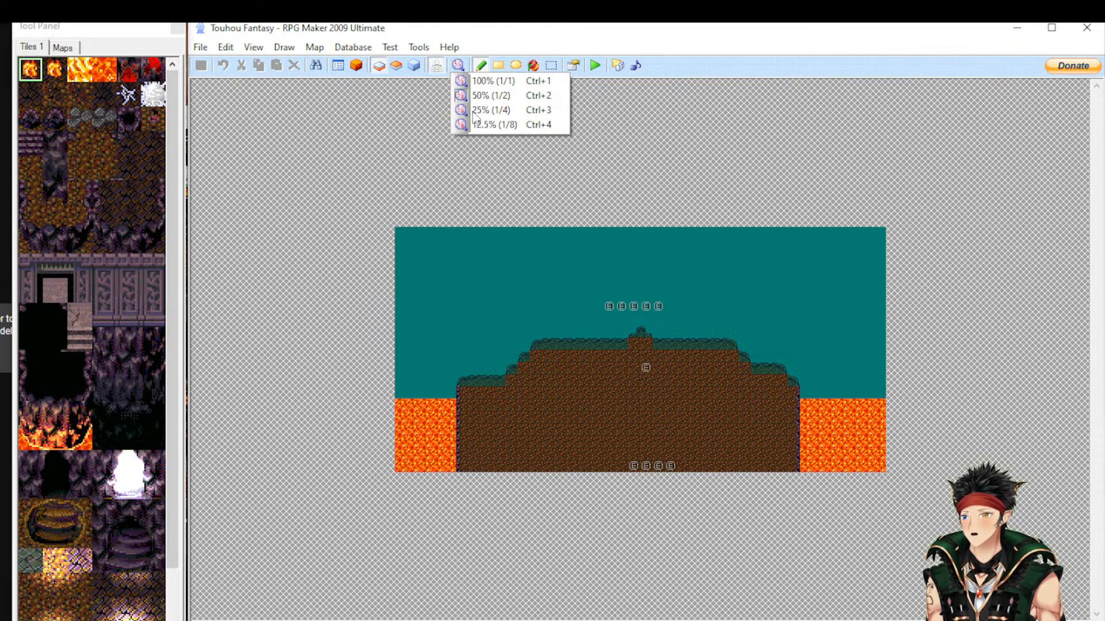
{"action": "left_click", "coordinate": [389, 141]}
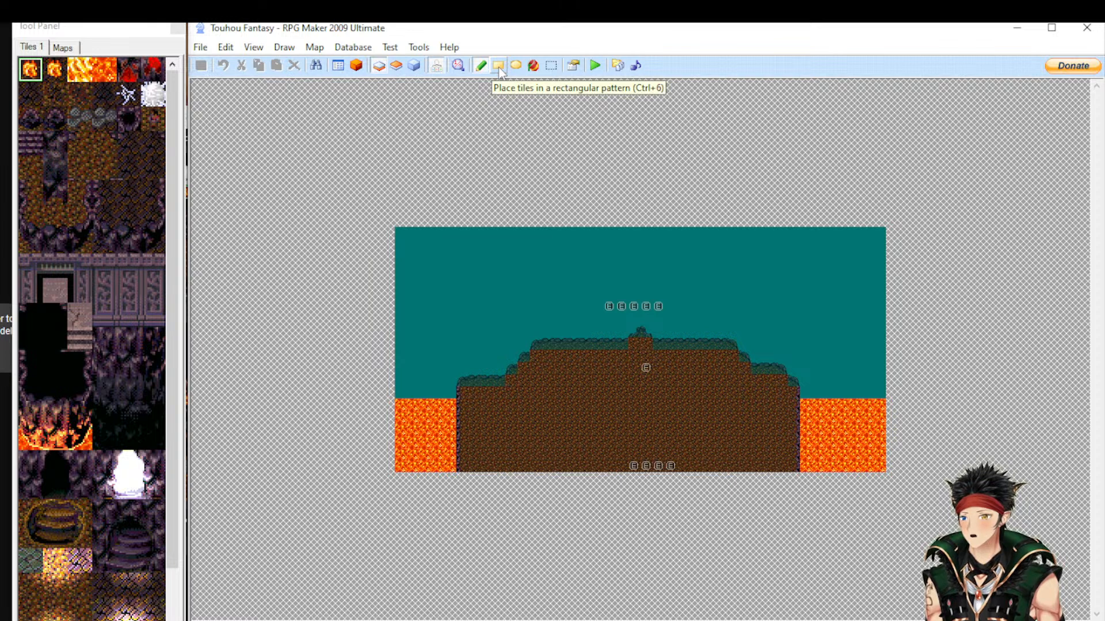
Draw an ellipse of lava tiles in the teal area northwest of the event row, and undo it
{"action": "left_click", "coordinate": [499, 66]}
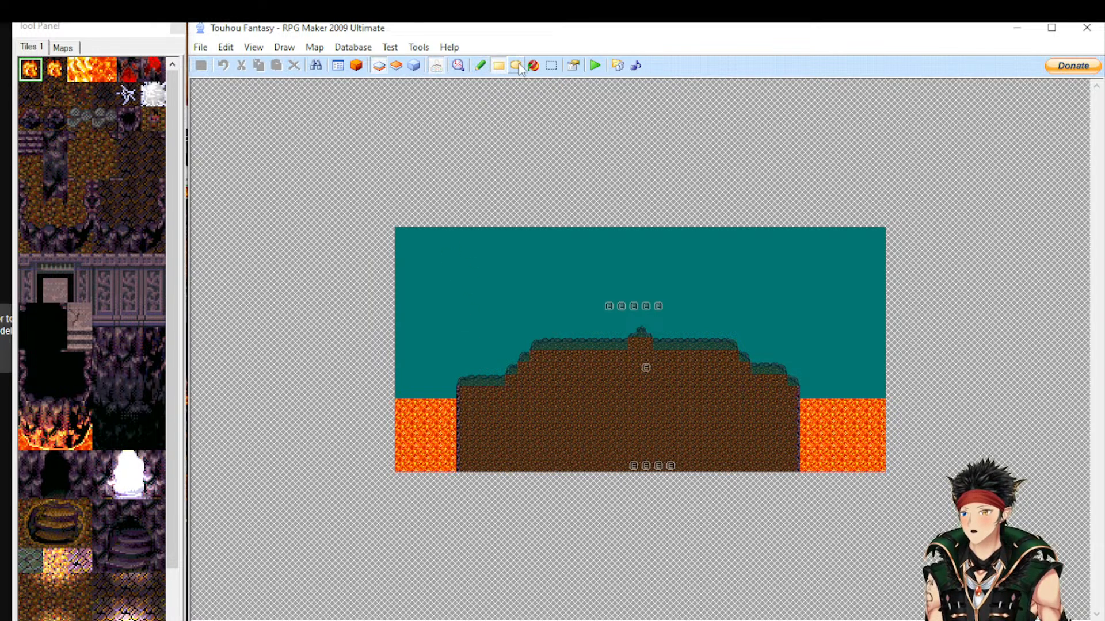
{"action": "left_click", "coordinate": [518, 66]}
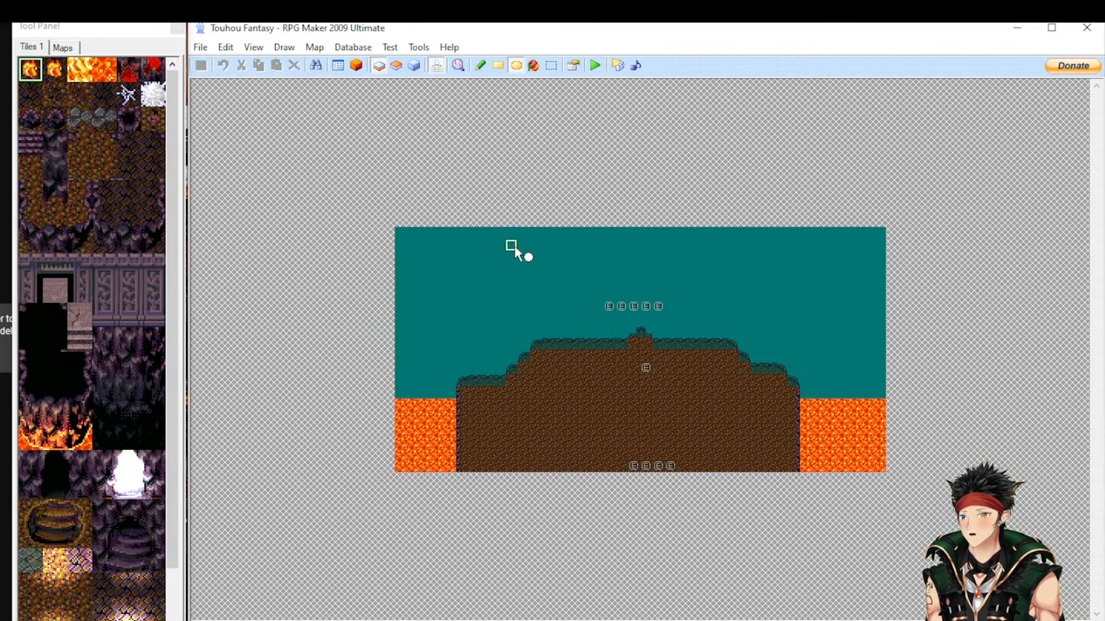
{"action": "left_click_drag", "start_coordinate": [496, 258], "coordinate": [584, 323]}
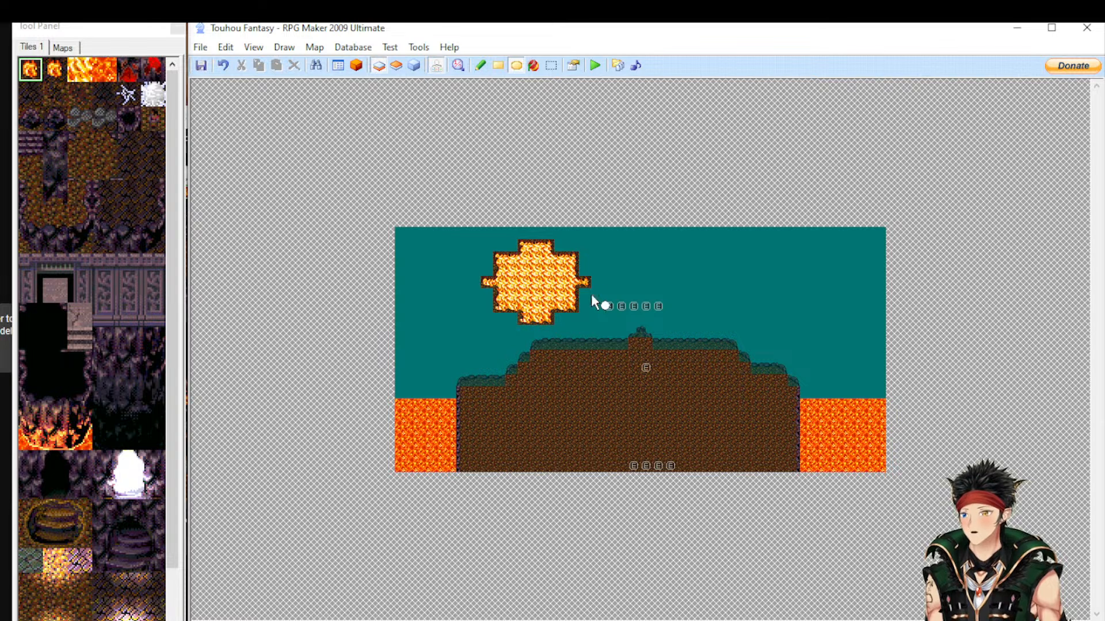
{"action": "key", "text": "ctrl+z"}
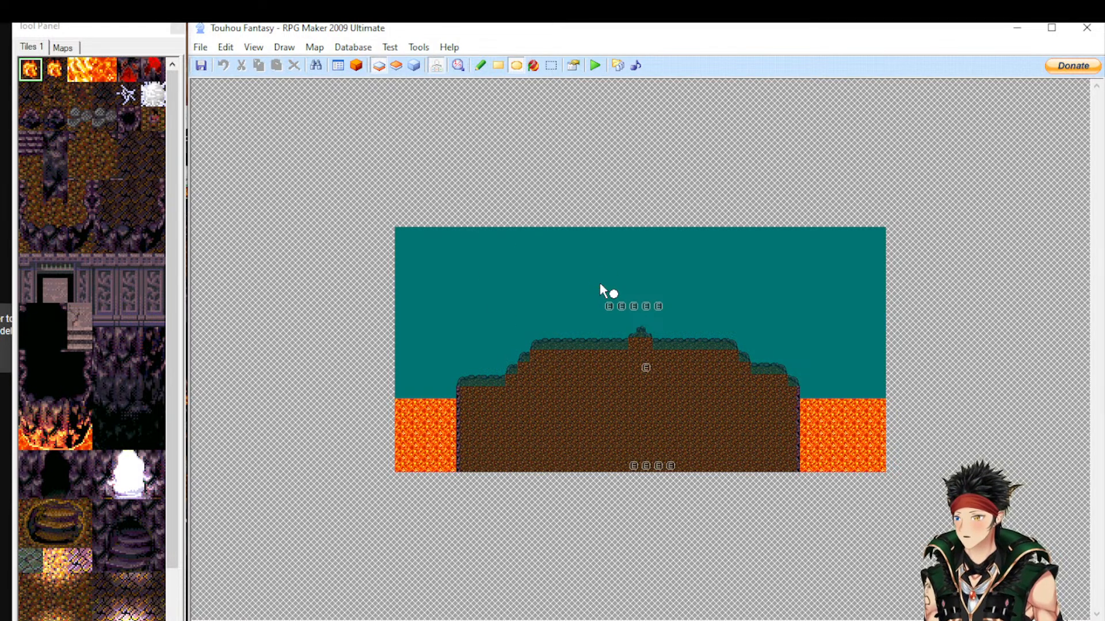
Try a flood fill with the lava tile on the teal area above the cave floor, and undo the fill
{"action": "left_click", "coordinate": [535, 66]}
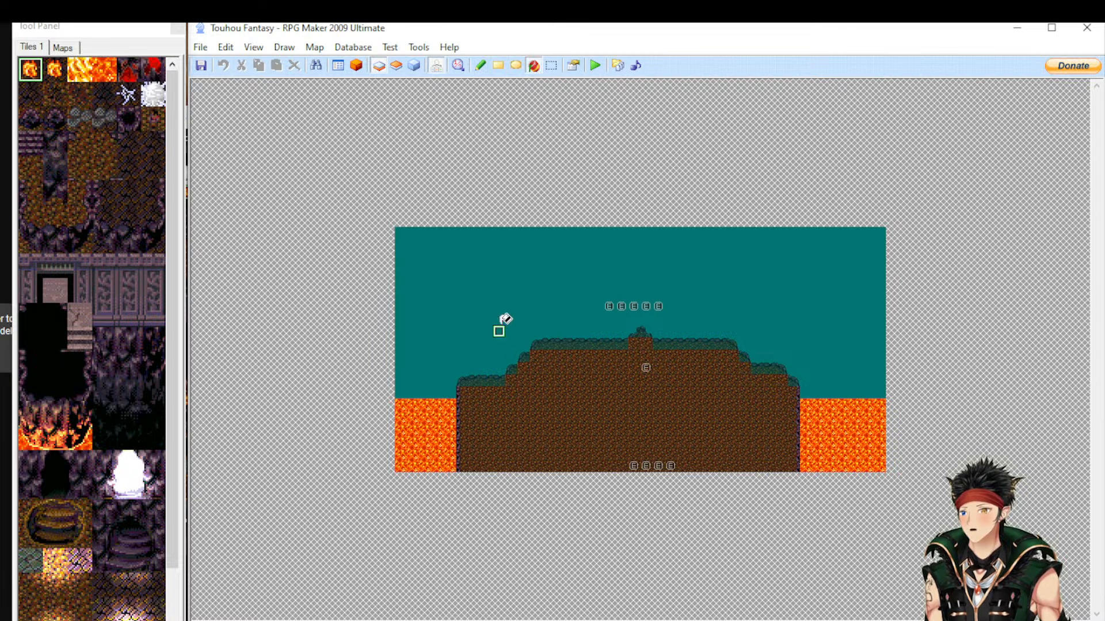
{"action": "left_click", "coordinate": [500, 317]}
{"action": "key", "text": "ctrl+z"}
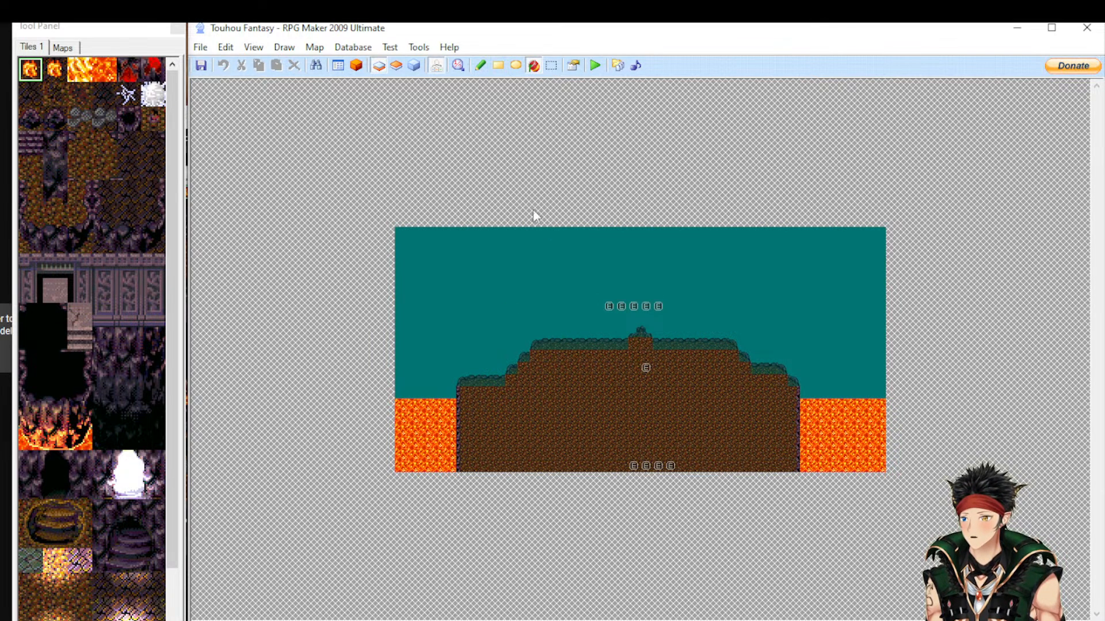
Select a rectangular area of about 6 by 7 tiles in the teal region northwest of the cave floor
{"action": "left_click", "coordinate": [553, 68]}
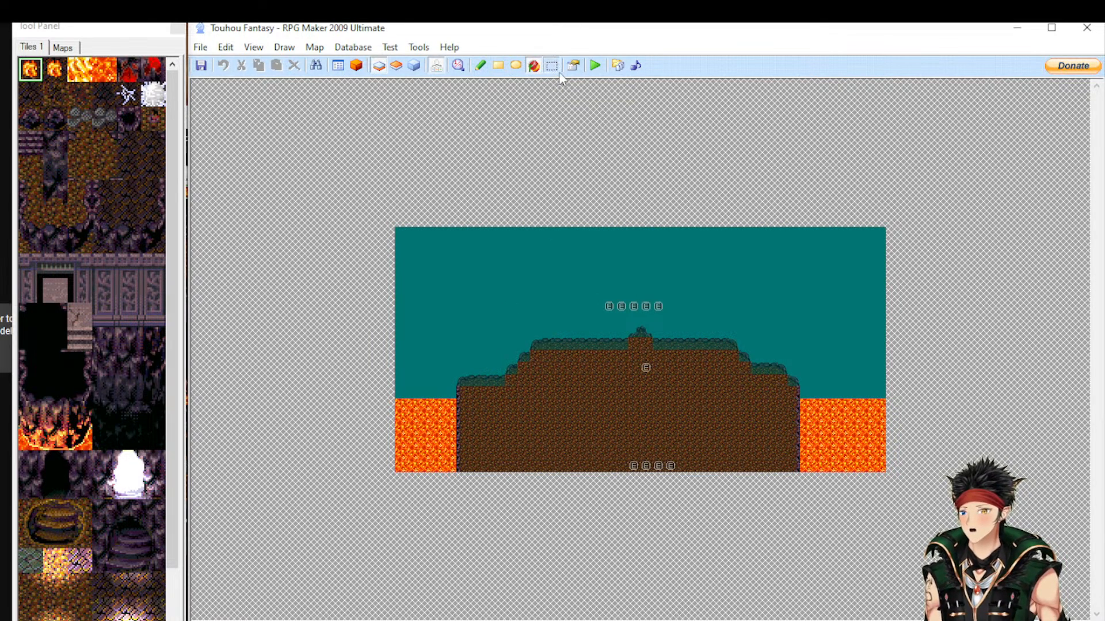
{"action": "left_click_drag", "start_coordinate": [458, 254], "coordinate": [520, 336]}
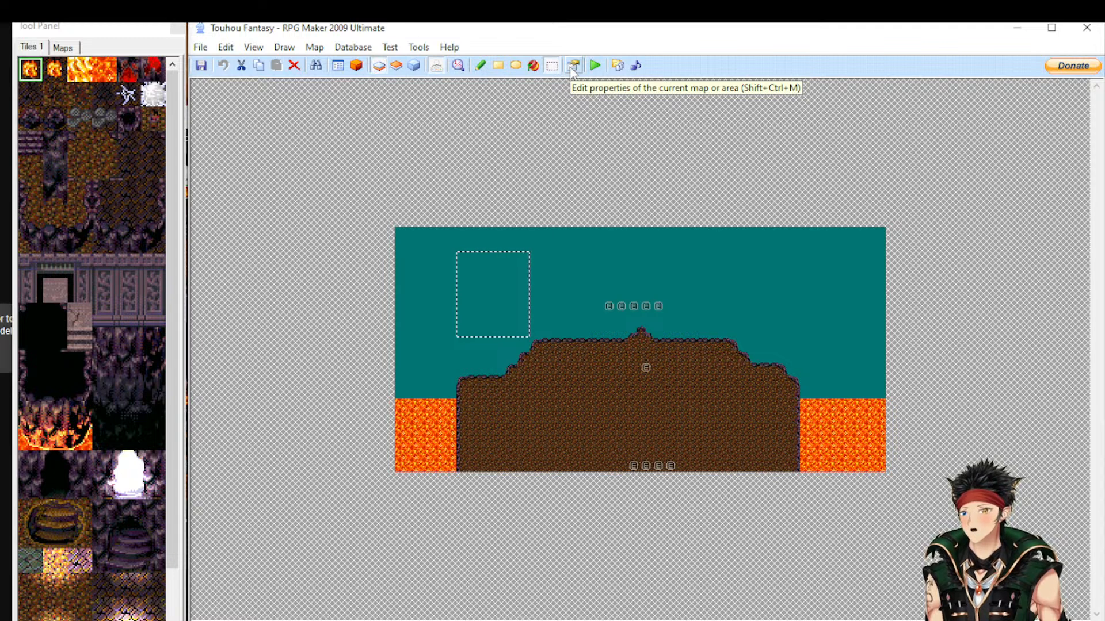
Examine the project's map tree and the lower-layer tile palette
{"action": "left_click", "coordinate": [68, 48]}
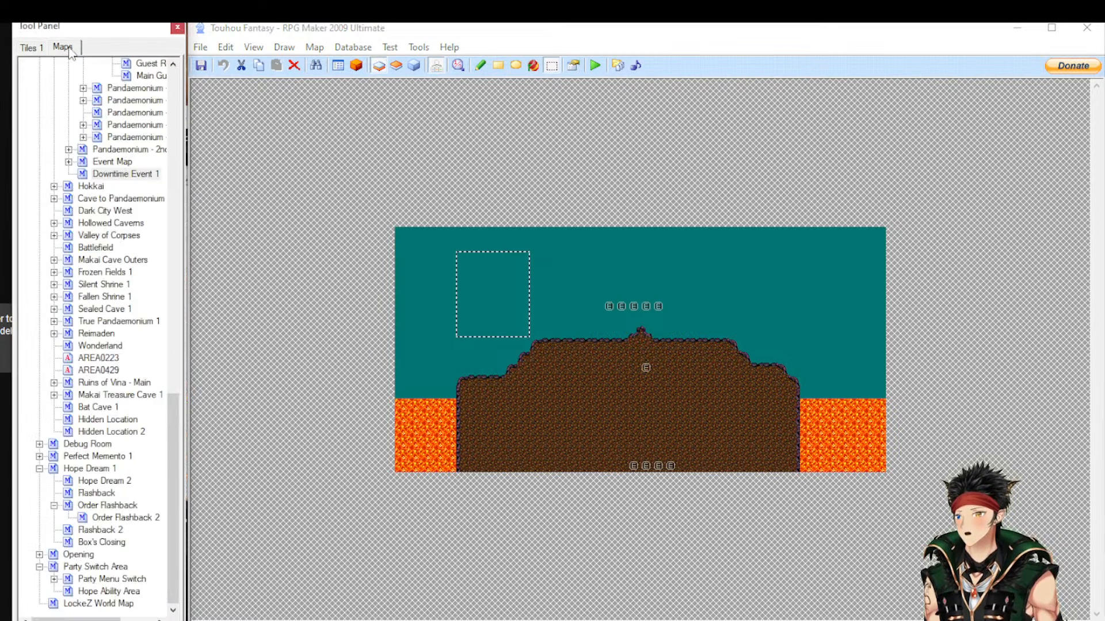
{"action": "left_click", "coordinate": [29, 49]}
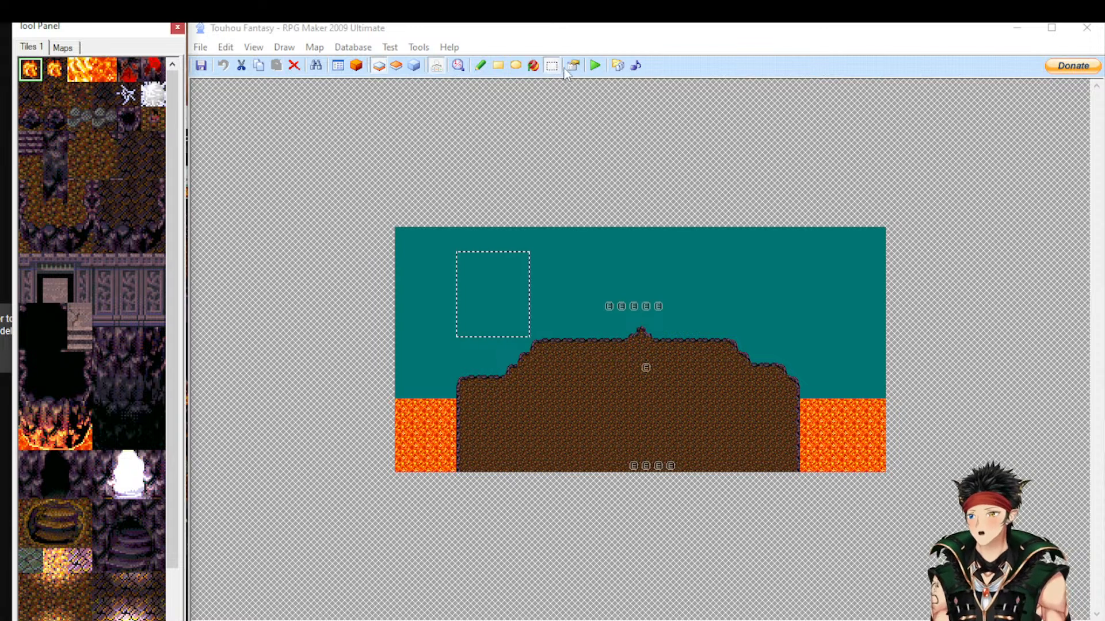
{"action": "left_click", "coordinate": [633, 67]}
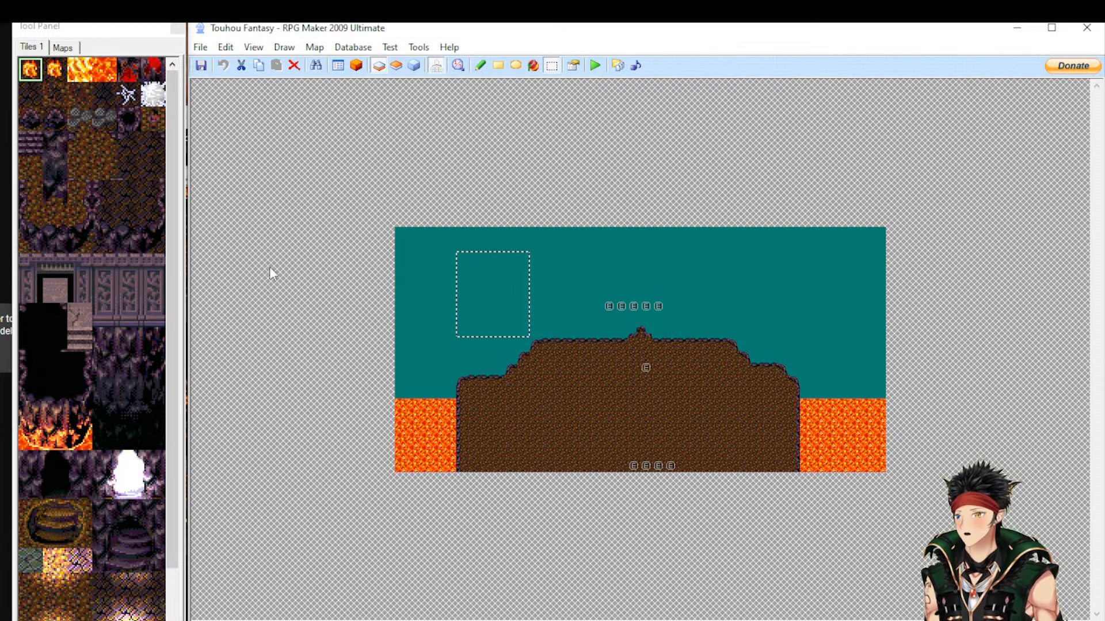
{"action": "left_click_drag", "start_coordinate": [175, 190], "coordinate": [215, 366]}
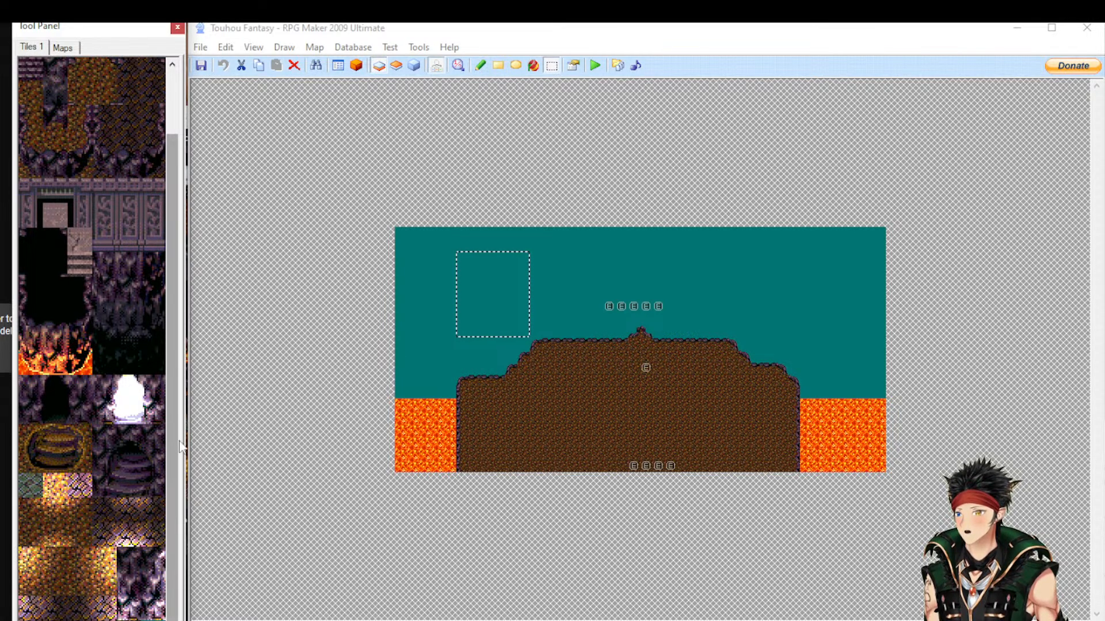
{"action": "scroll", "coordinate": [167, 345], "scroll_direction": "up", "scroll_amount": 4}
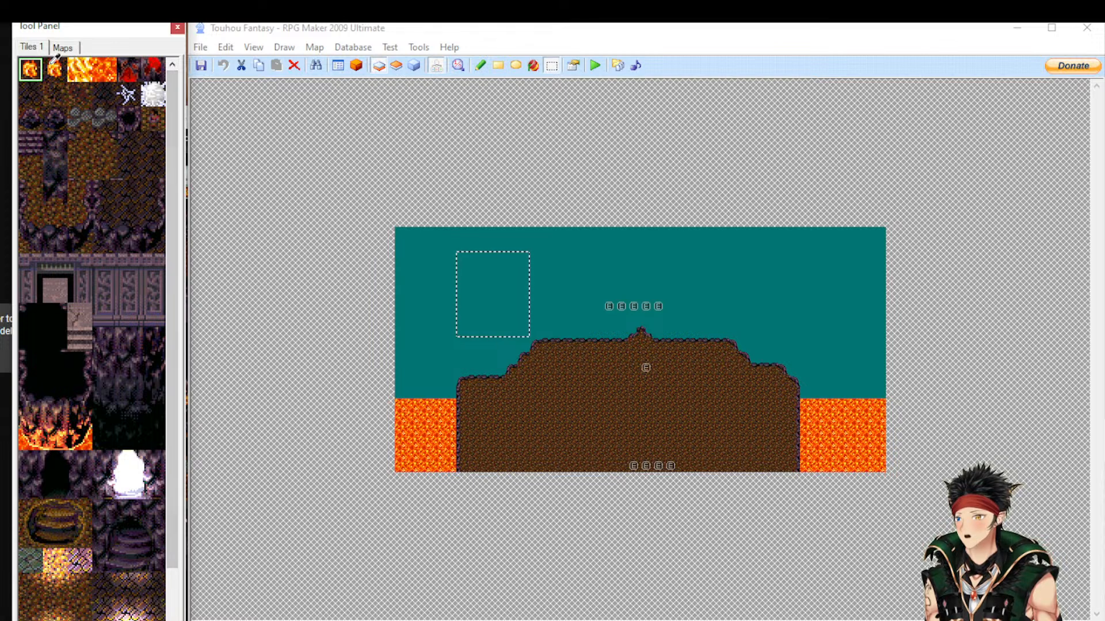
{"action": "left_click", "coordinate": [68, 49]}
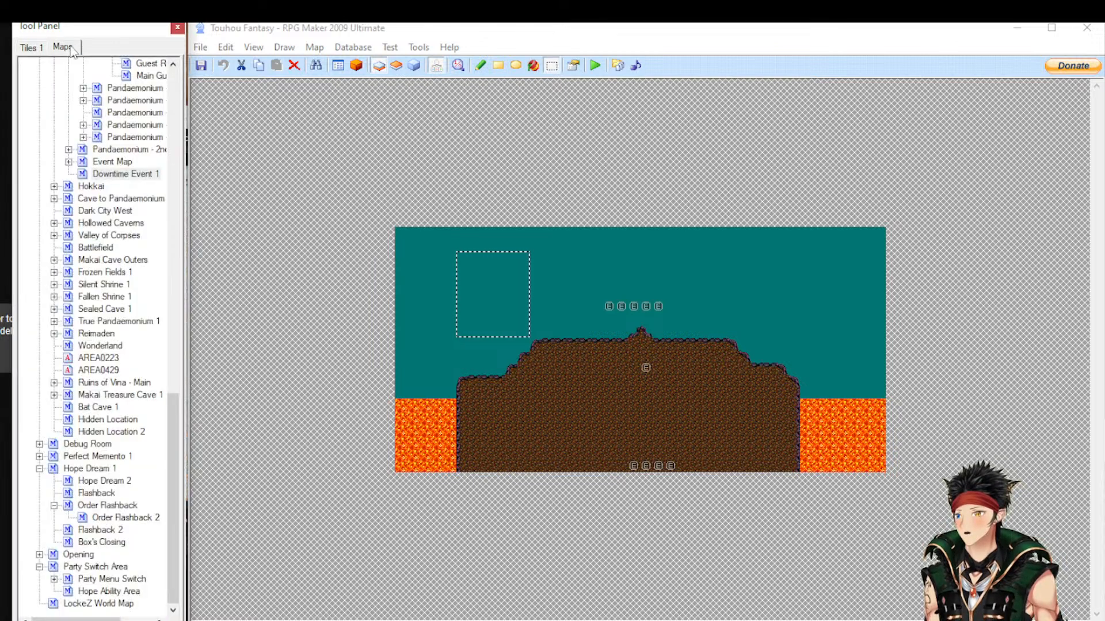
{"action": "left_click", "coordinate": [41, 49]}
Place one dark cave rock tile on the upper layer in the map's northwest teal area using free drawing
{"action": "left_click", "coordinate": [397, 65]}
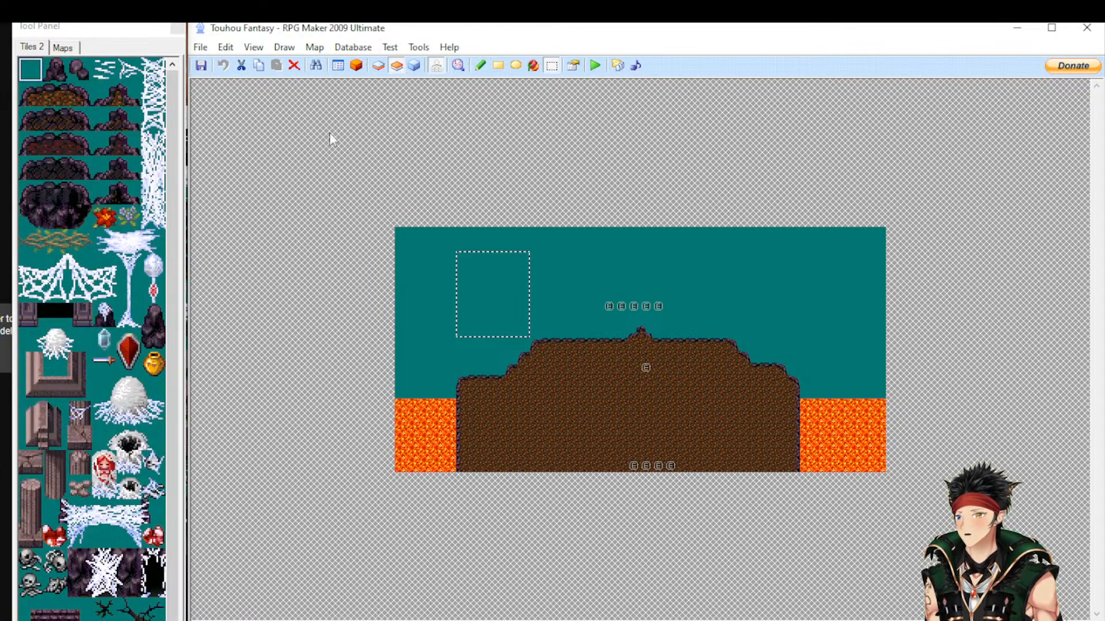
{"action": "mouse_move", "coordinate": [175, 120]}
{"action": "left_mouse_down"}
{"action": "mouse_move", "coordinate": [196, 244]}
{"action": "mouse_move", "coordinate": [171, 237]}
{"action": "mouse_move", "coordinate": [183, 130]}
{"action": "left_mouse_up"}
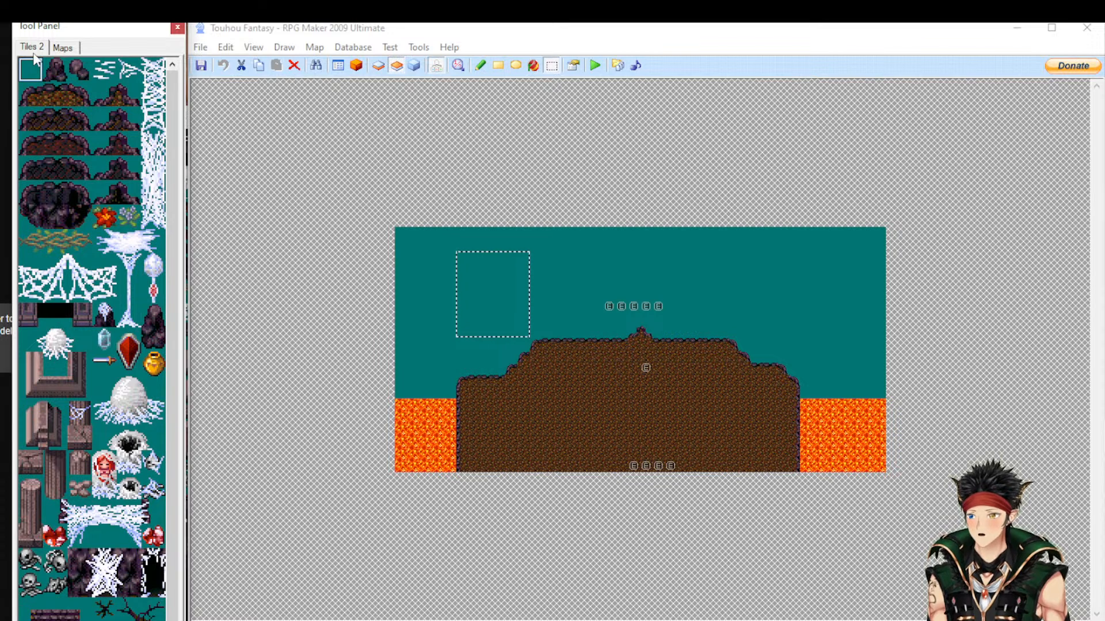
{"action": "left_click", "coordinate": [55, 168]}
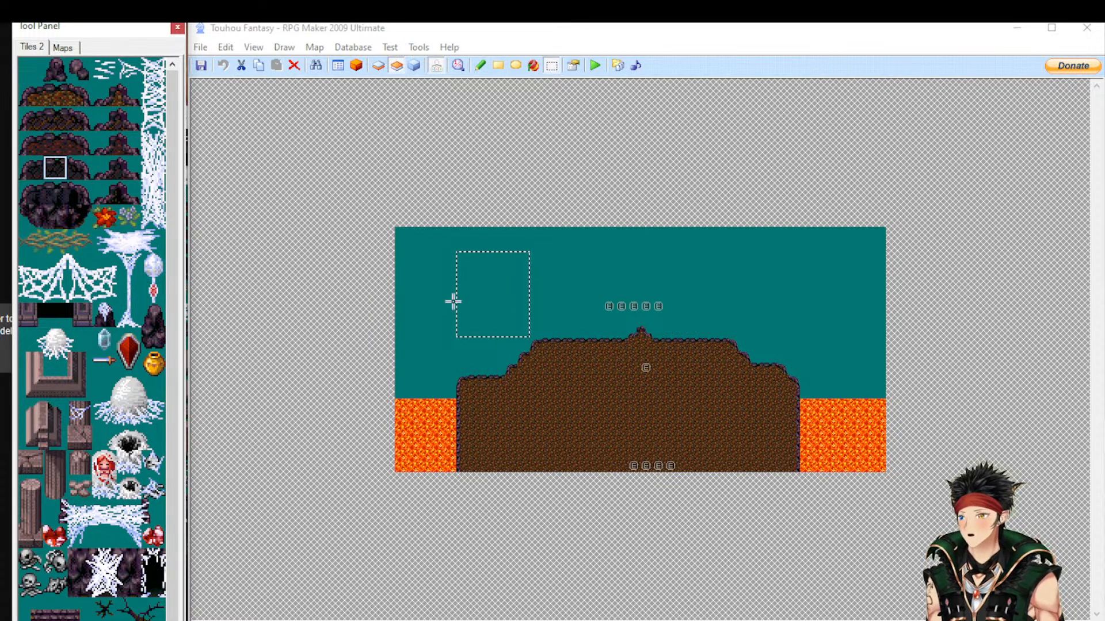
{"action": "left_click", "coordinate": [480, 65]}
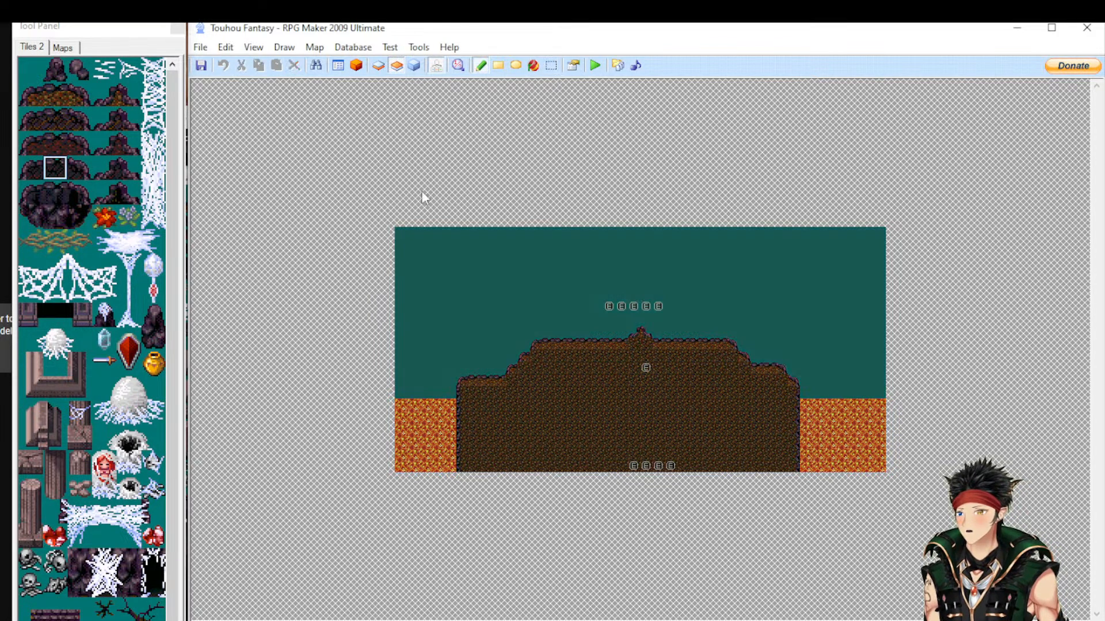
{"action": "left_click", "coordinate": [438, 270]}
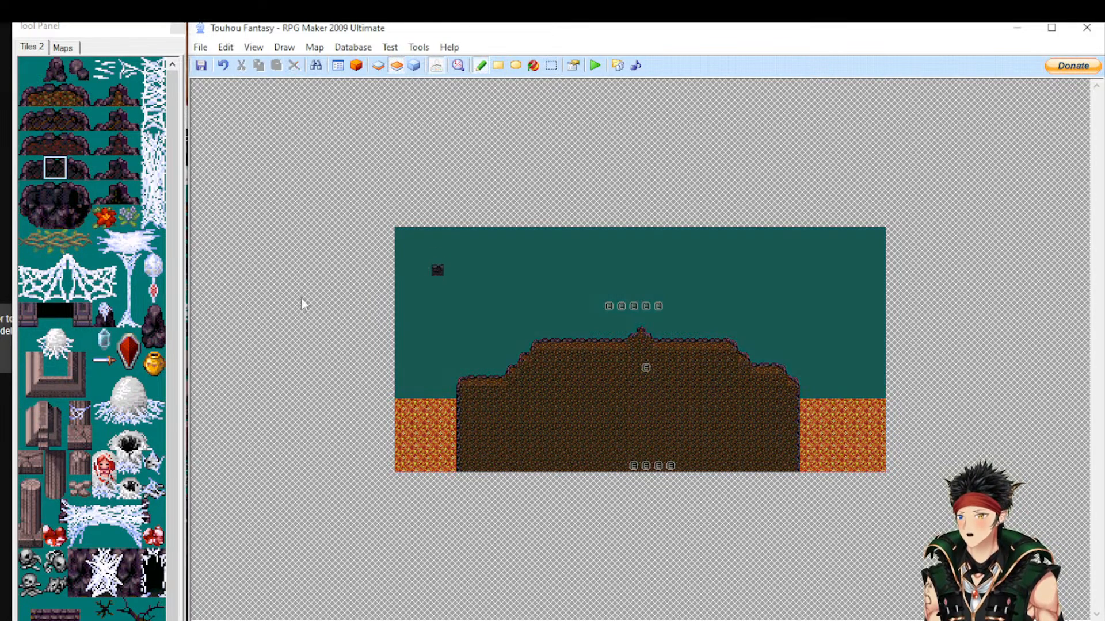
Replace the placed rock tile with the red flower tile, and undo both placements
{"action": "left_click", "coordinate": [103, 217]}
{"action": "left_click", "coordinate": [437, 270]}
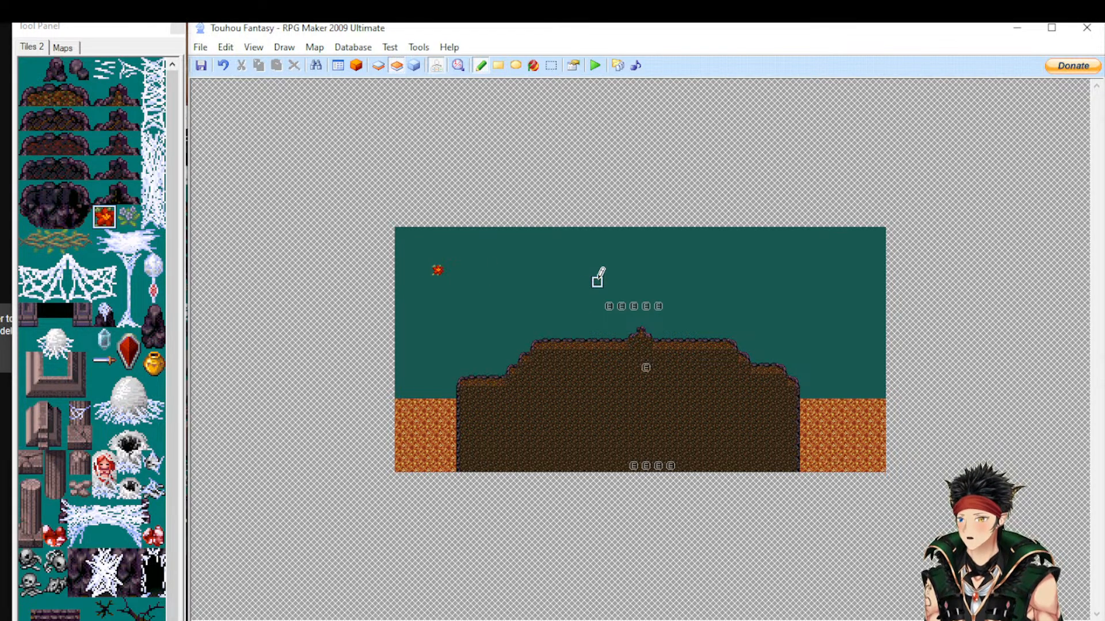
{"action": "key", "text": "ctrl+z"}
{"action": "key", "text": "ctrl+z"}
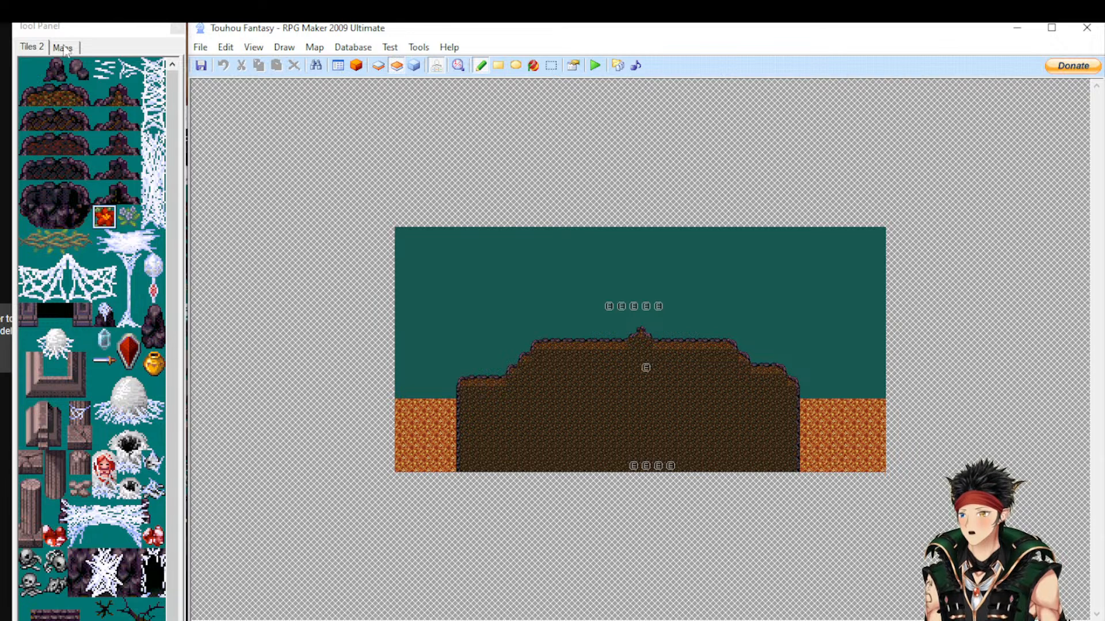
Place one purple stair tile on the lower layer in the teal area northwest of the cave floor
{"action": "left_click", "coordinate": [378, 65]}
{"action": "left_click", "coordinate": [32, 139]}
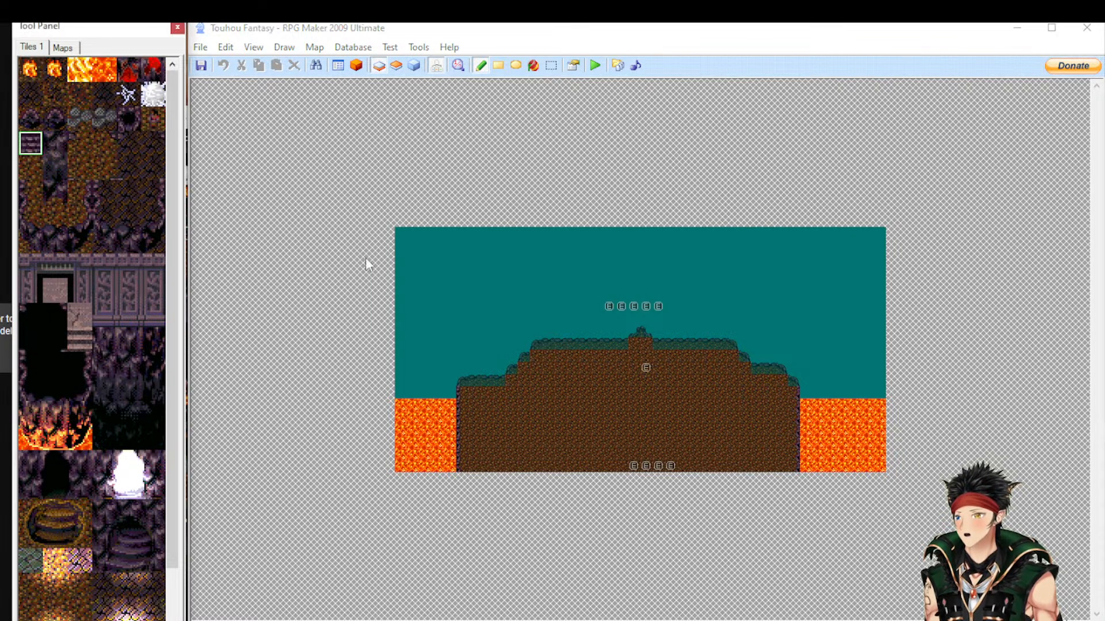
{"action": "left_click", "coordinate": [474, 281]}
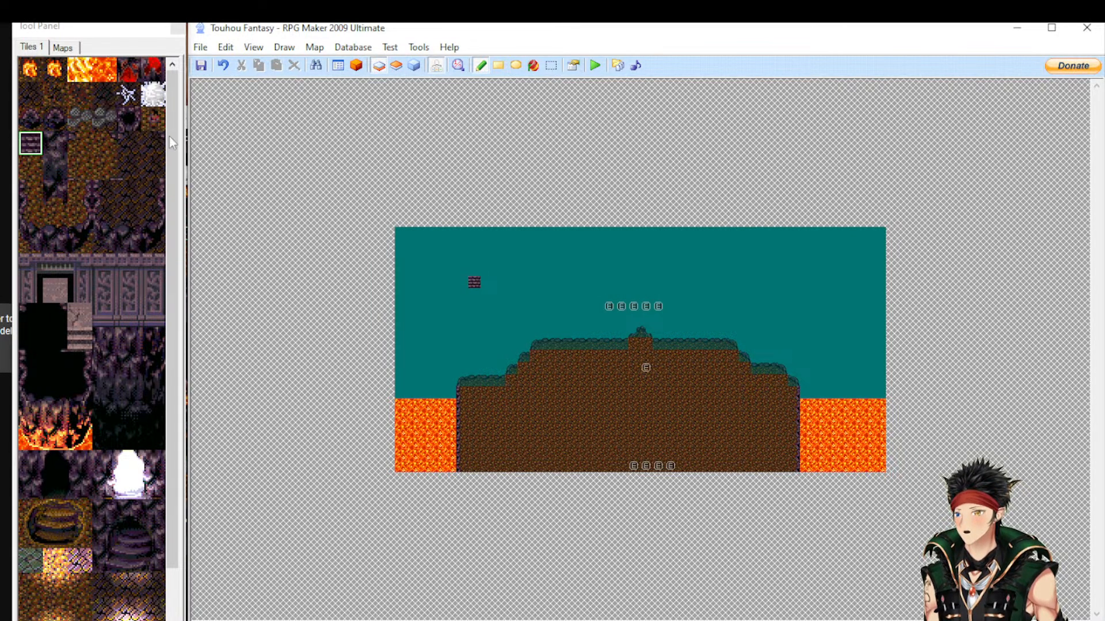
Pick the grey rock tile on the lower layer and undo the stair tile placed in the northwest teal area
{"action": "left_click", "coordinate": [104, 119]}
{"action": "left_click", "coordinate": [474, 281]}
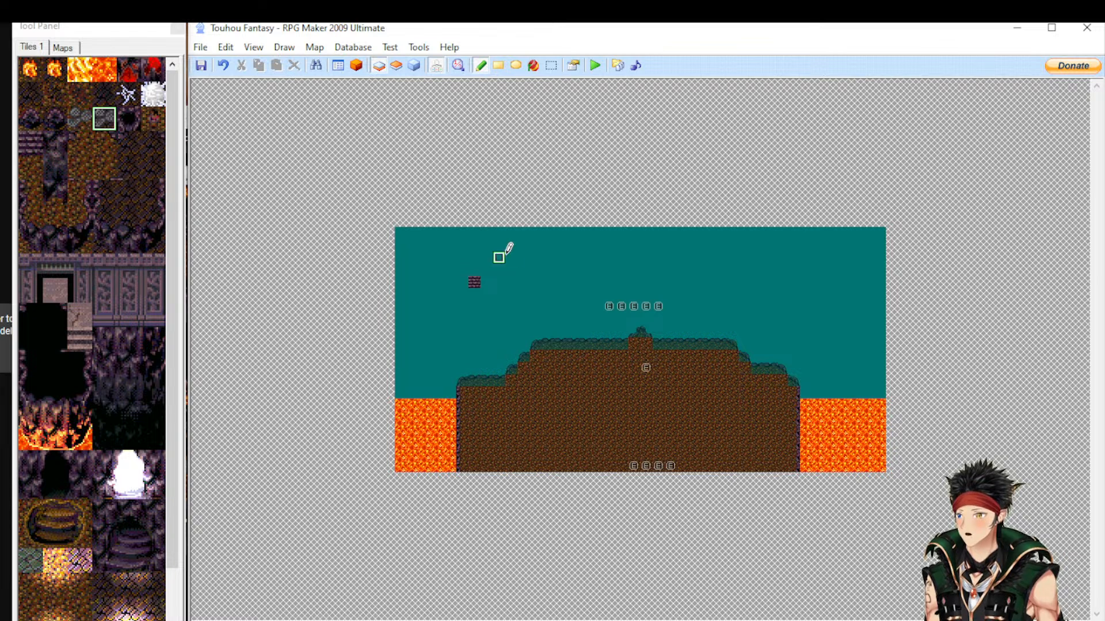
{"action": "key", "text": "ctrl+z"}
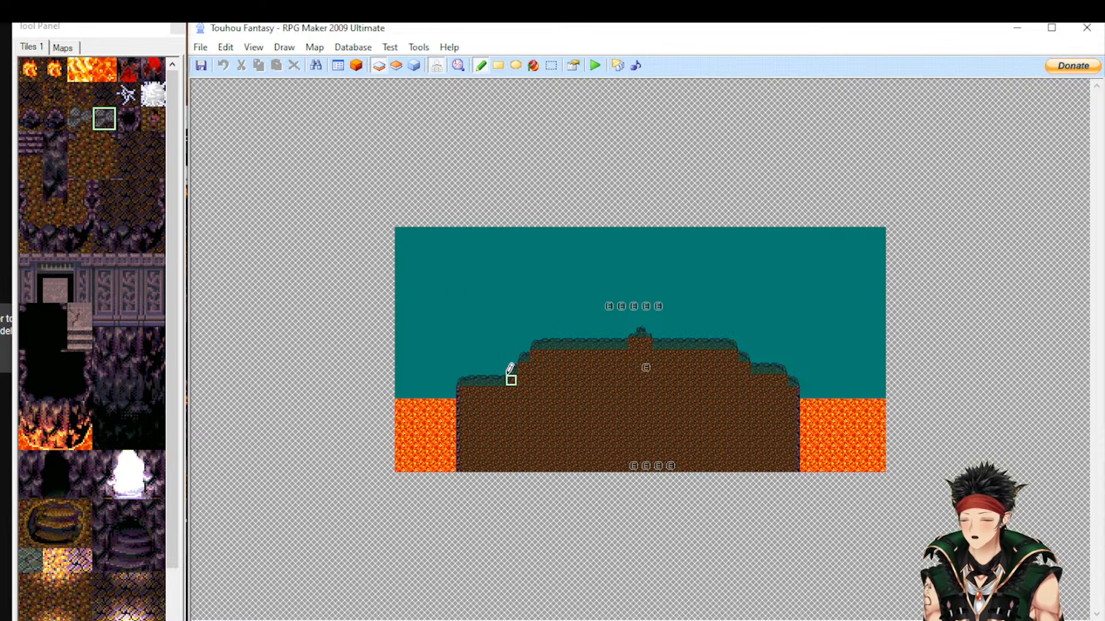
View the map tree and the lower-layer palette, and switch to the upper layer to show its tiles
{"action": "left_click", "coordinate": [62, 49]}
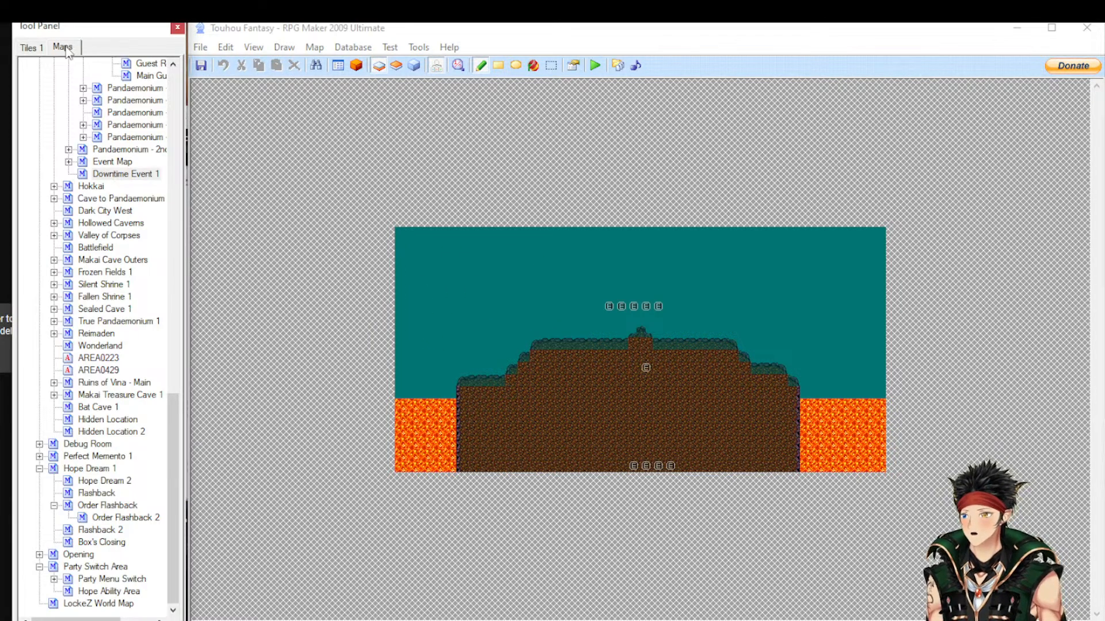
{"action": "left_click", "coordinate": [32, 47]}
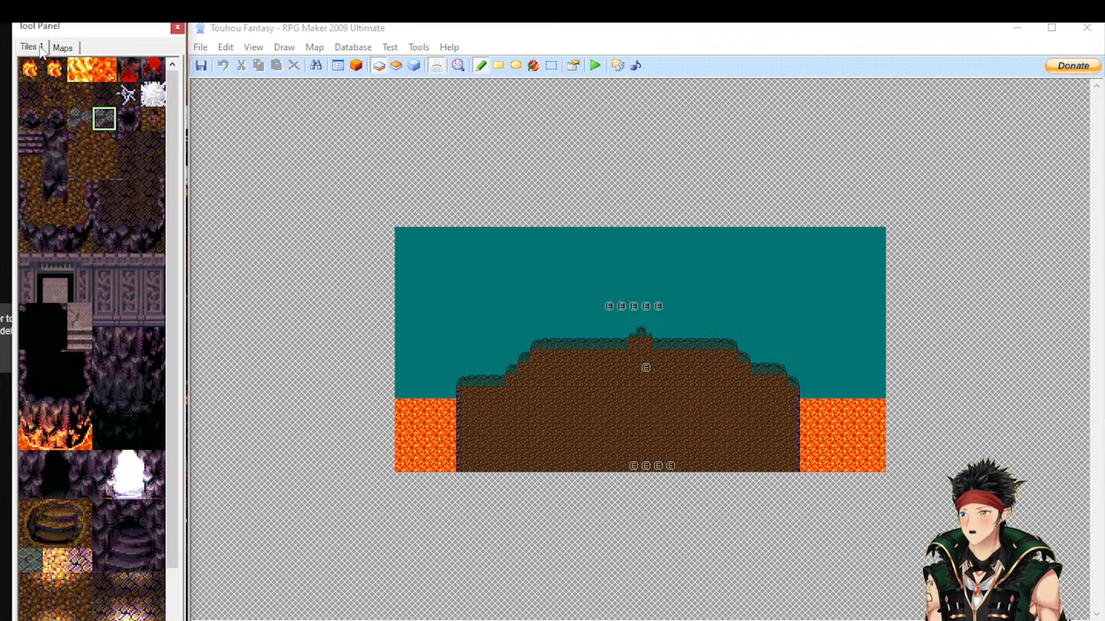
{"action": "left_click", "coordinate": [397, 65]}
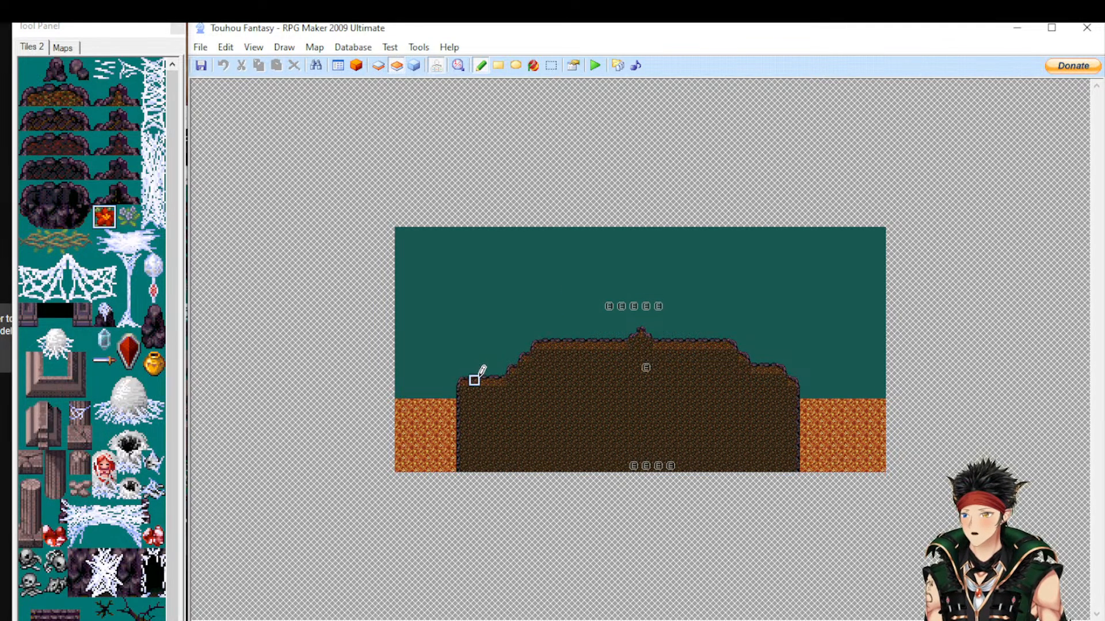
Expand the Hokkai map group, view Hokkai, Downtime Event 1, Hokkai 2 and Hokkai 3, and collapse the group again
{"action": "left_click", "coordinate": [68, 48]}
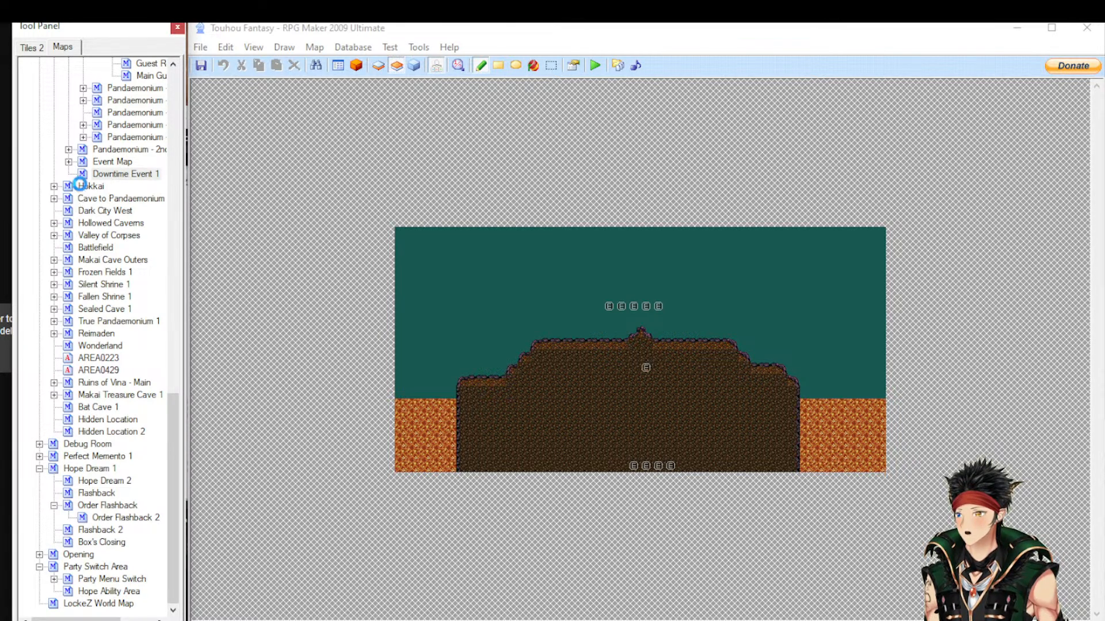
{"action": "left_click", "coordinate": [80, 185]}
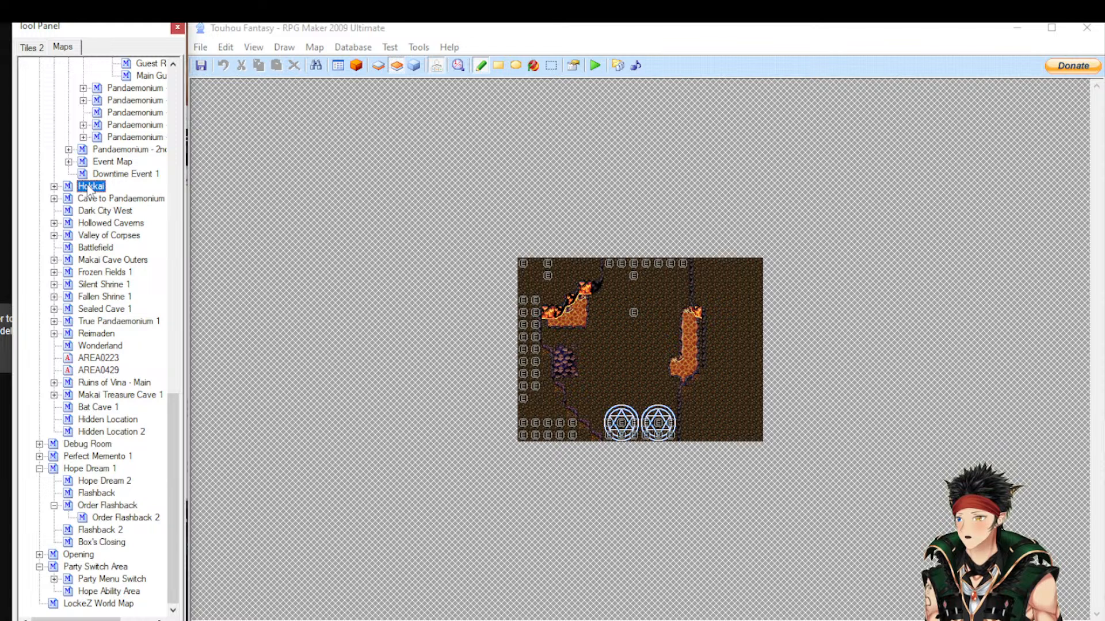
{"action": "left_click", "coordinate": [54, 186]}
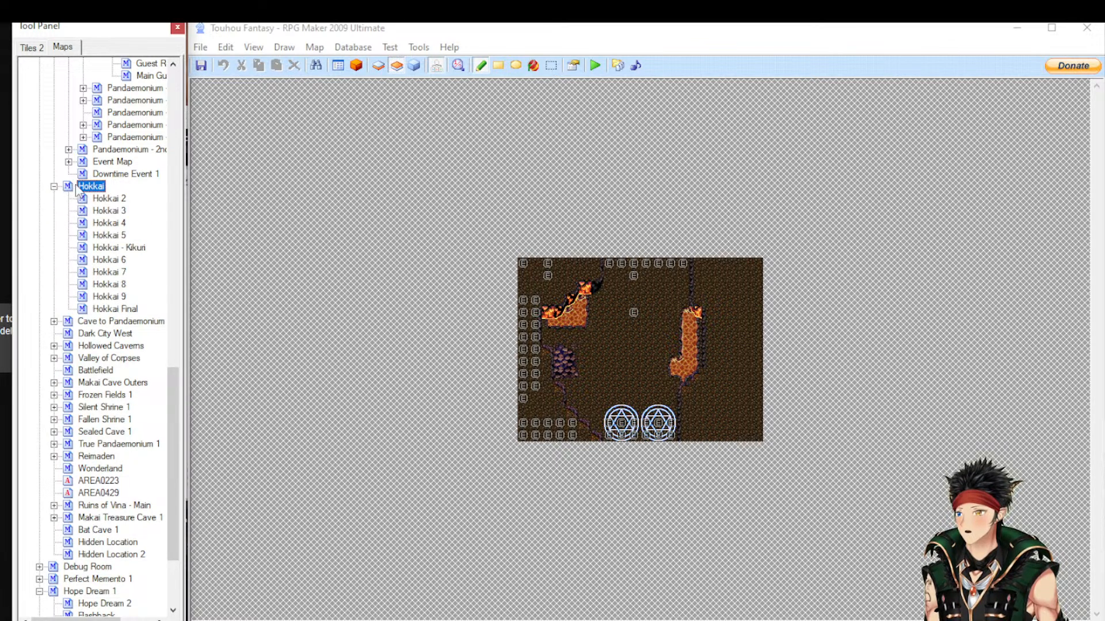
{"action": "left_click", "coordinate": [122, 174]}
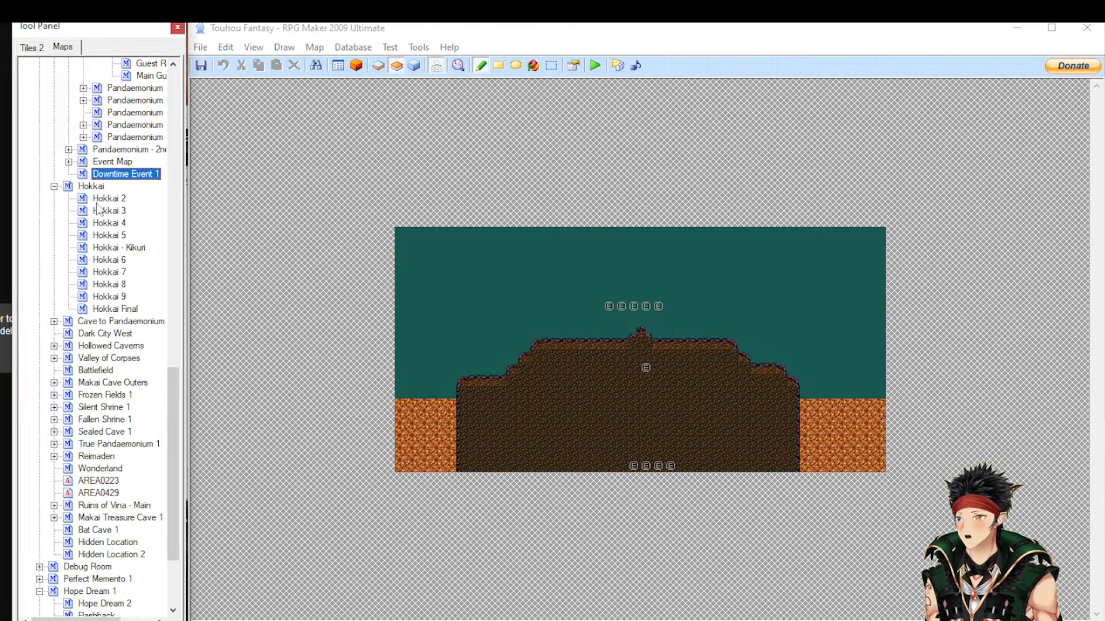
{"action": "left_click", "coordinate": [104, 199]}
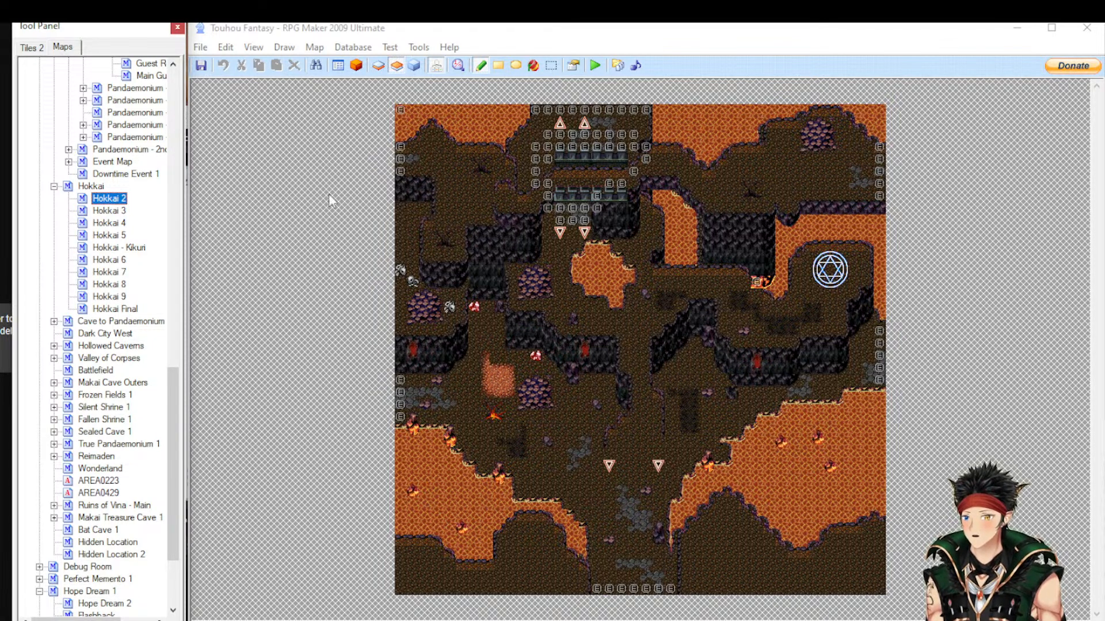
{"action": "left_click", "coordinate": [123, 211]}
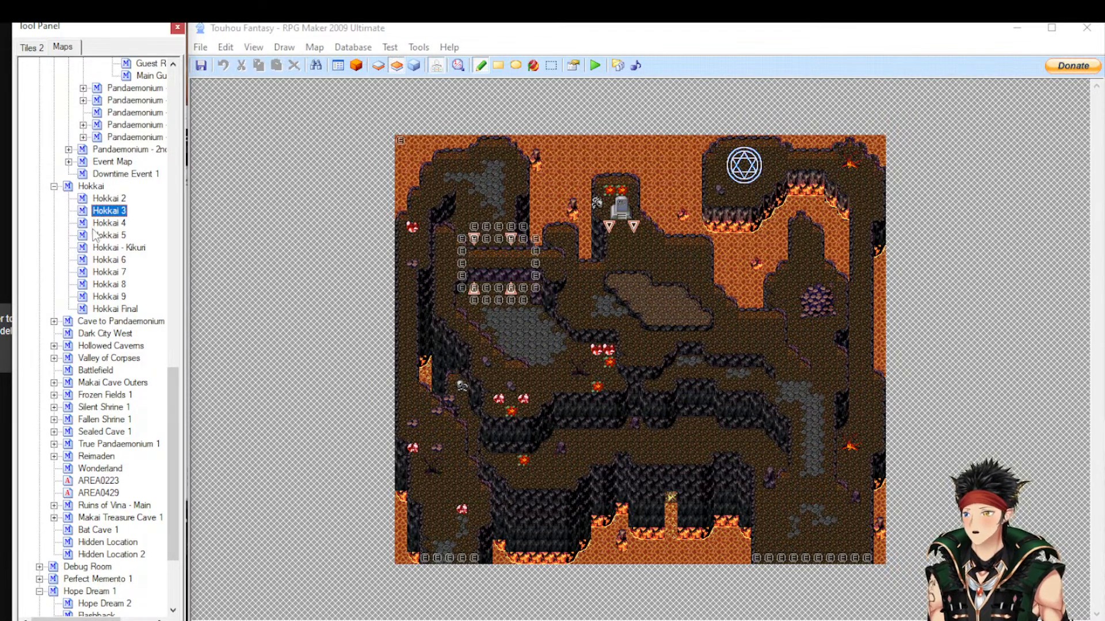
{"action": "left_click", "coordinate": [54, 187]}
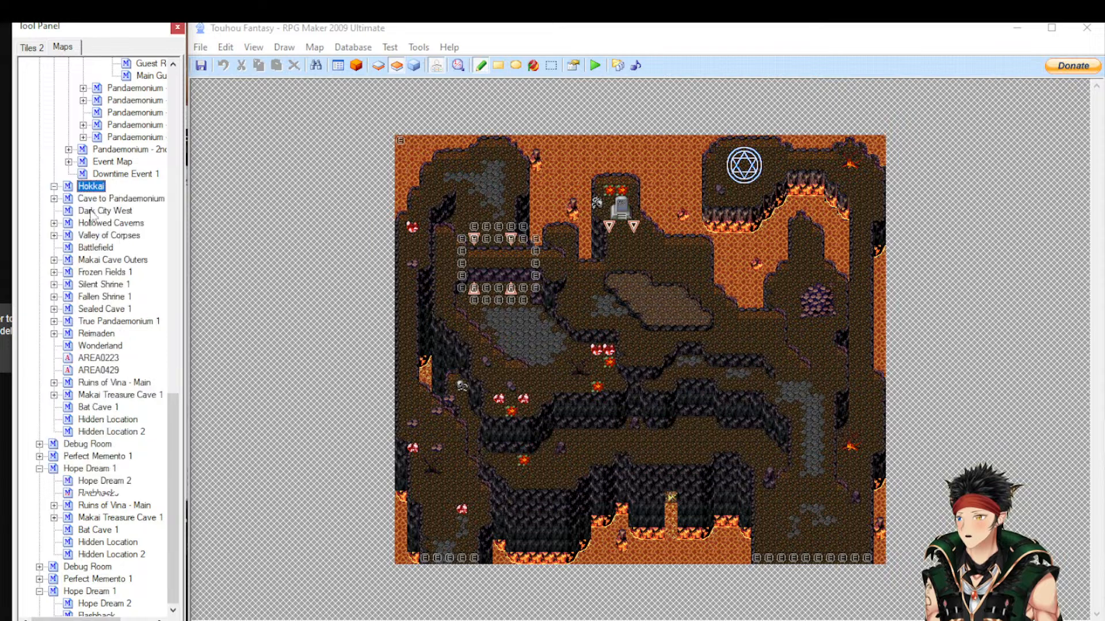
Open the Winter Forest map under Gensokyo and look over its northern and southern areas
{"action": "scroll", "coordinate": [118, 280], "scroll_direction": "up", "scroll_amount": 12}
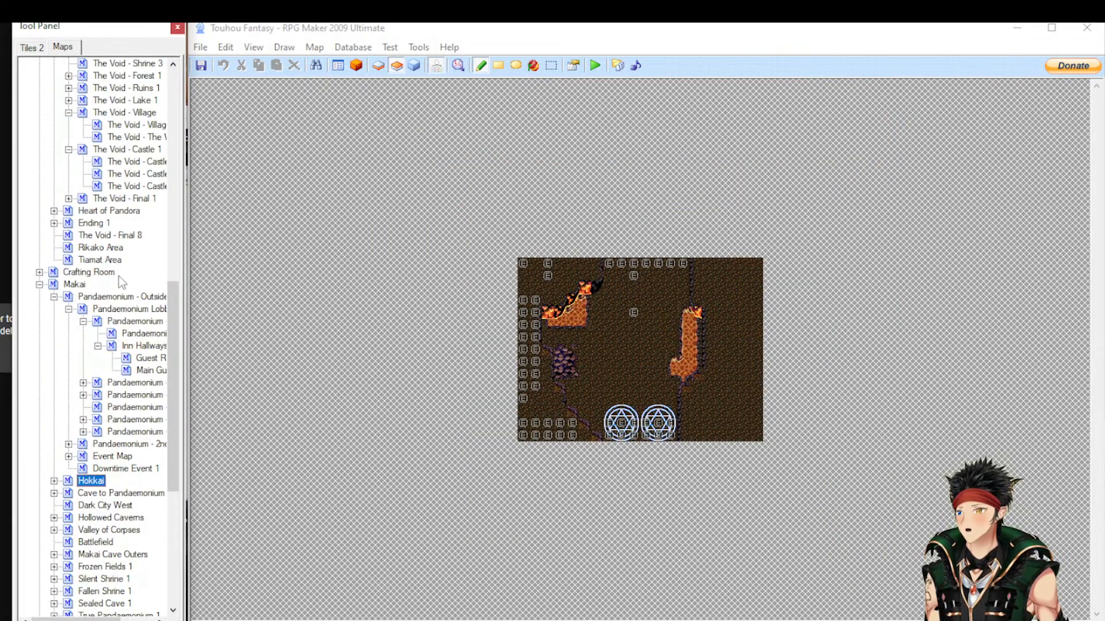
{"action": "scroll", "coordinate": [120, 278], "scroll_direction": "up", "scroll_amount": 11}
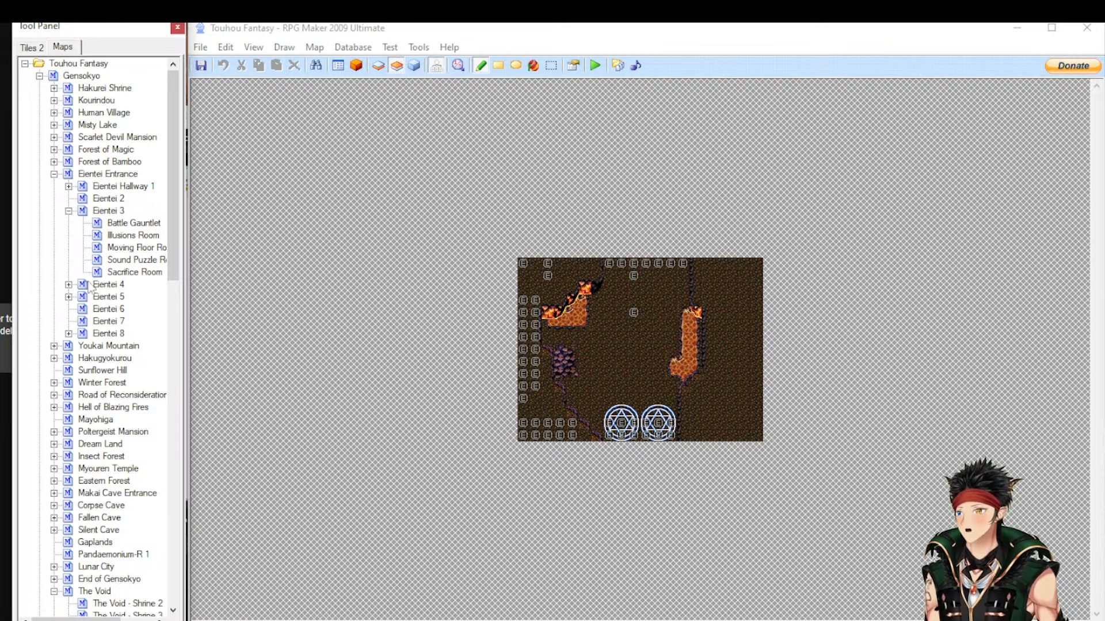
{"action": "left_click", "coordinate": [88, 382]}
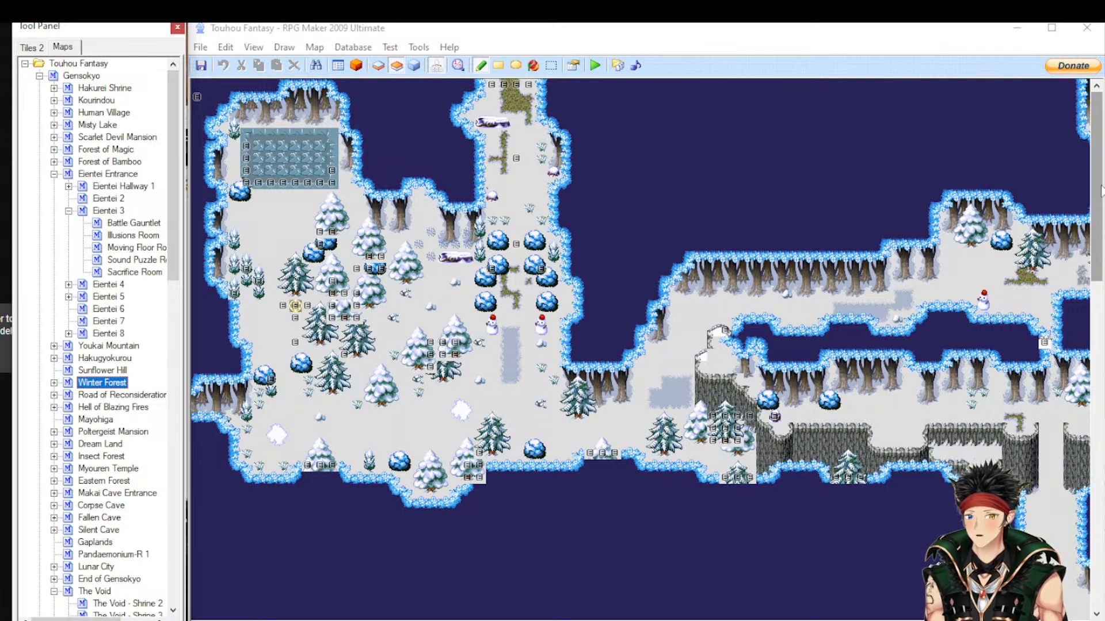
{"action": "scroll", "coordinate": [644, 345], "scroll_direction": "down", "scroll_amount": 5}
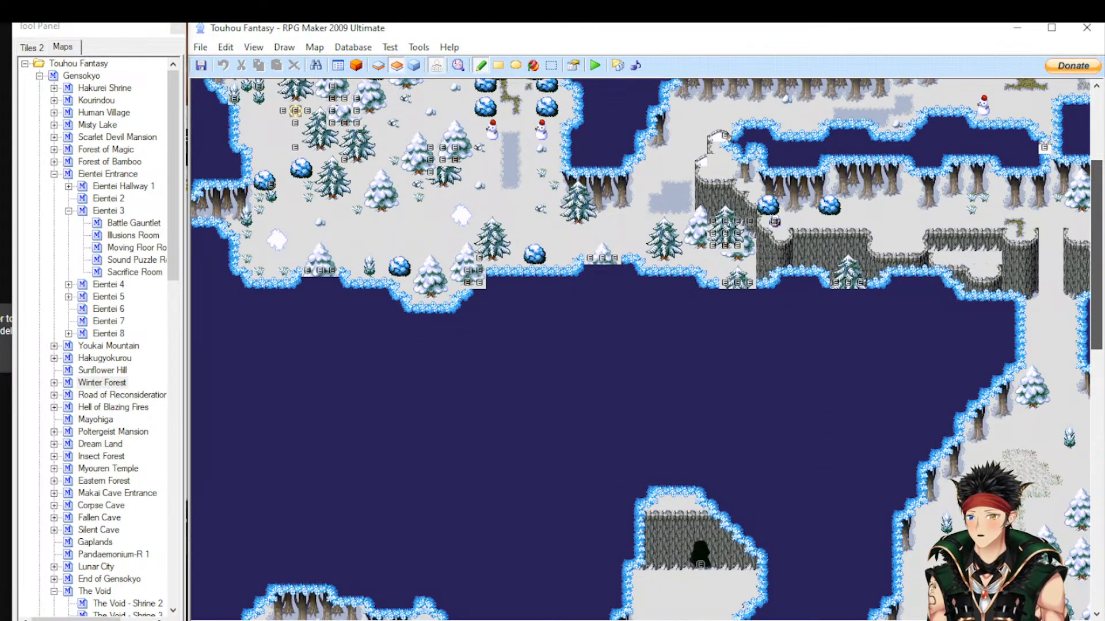
{"action": "scroll", "coordinate": [644, 345], "scroll_direction": "down", "scroll_amount": 15}
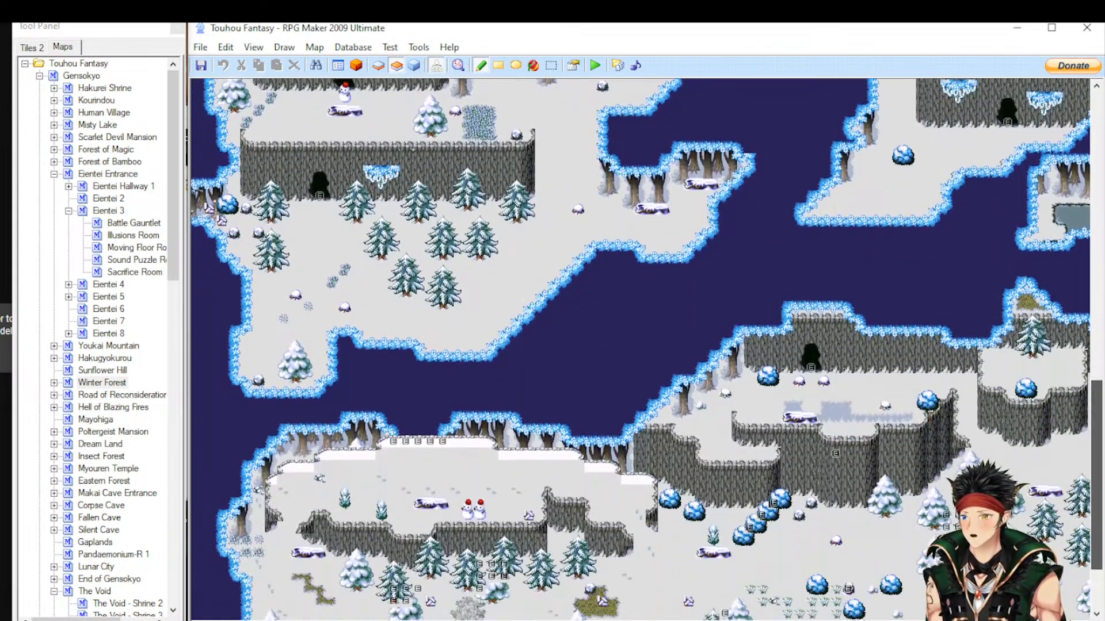
{"action": "left_click_drag", "start_coordinate": [1097, 475], "coordinate": [1097, 238]}
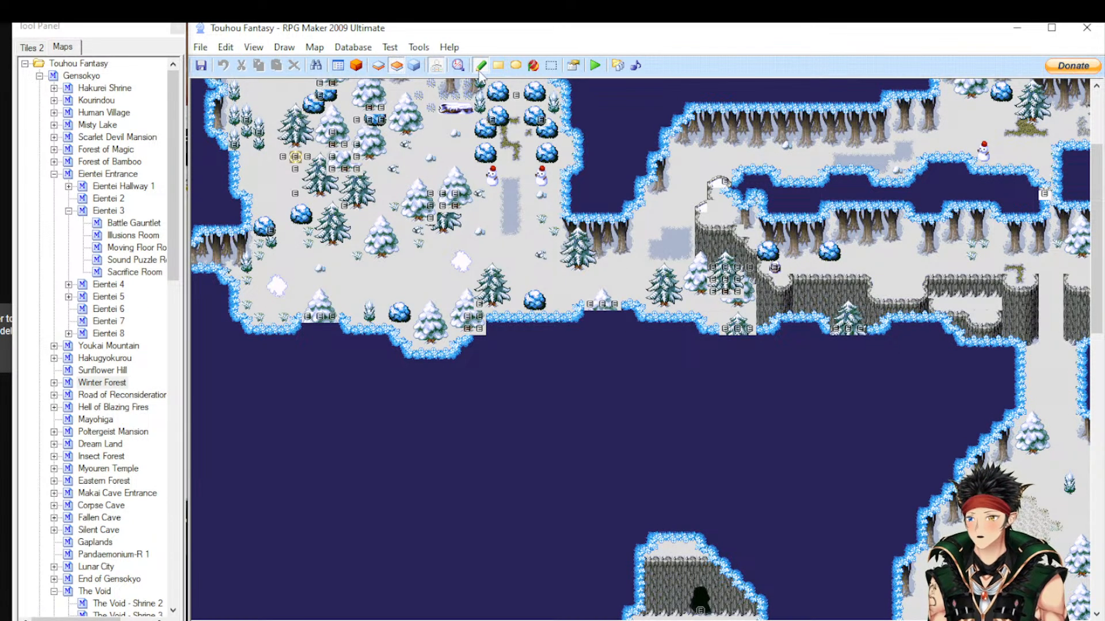
View the map's lower layer, switch to the event layer, and open the event beneath the snowy tree on the ice border south of the grey cliff
{"action": "left_click", "coordinate": [379, 66]}
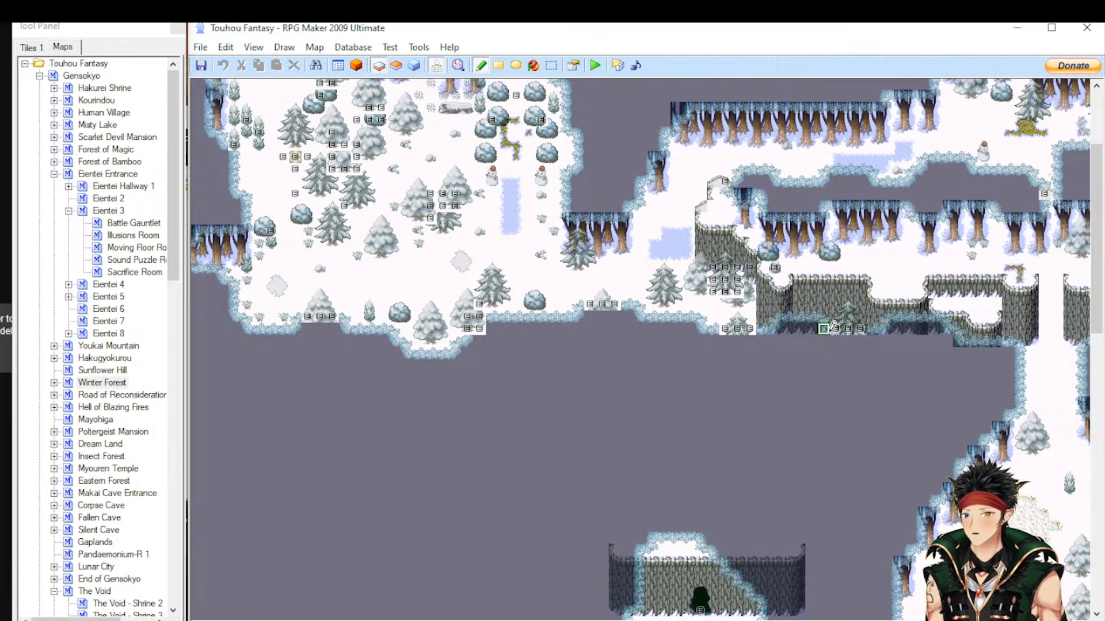
{"action": "left_click", "coordinate": [414, 65]}
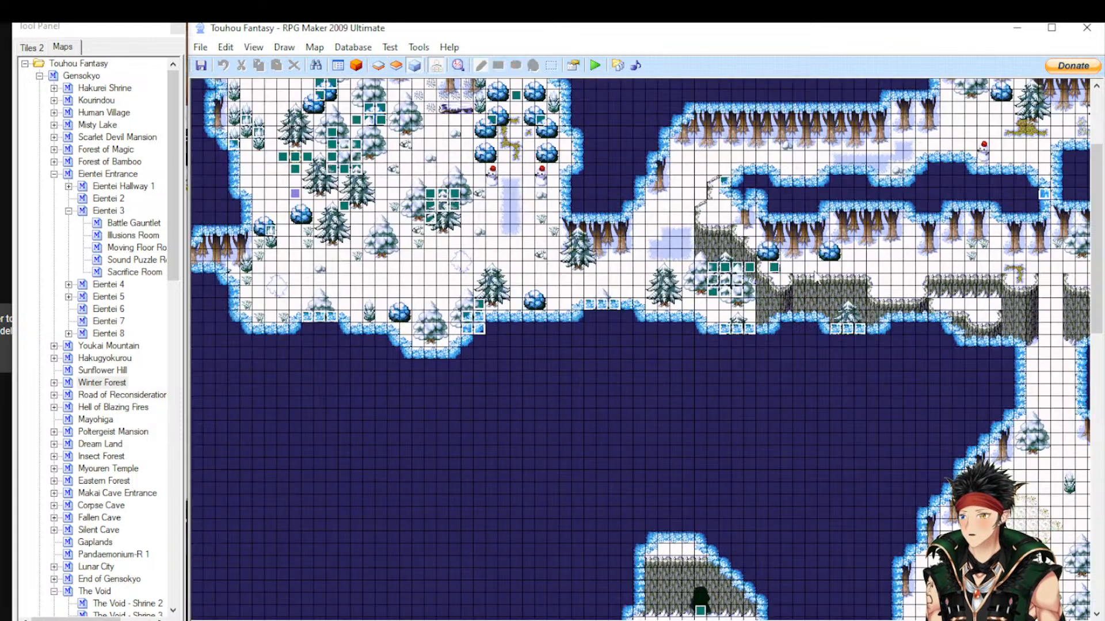
{"action": "left_click", "coordinate": [848, 330]}
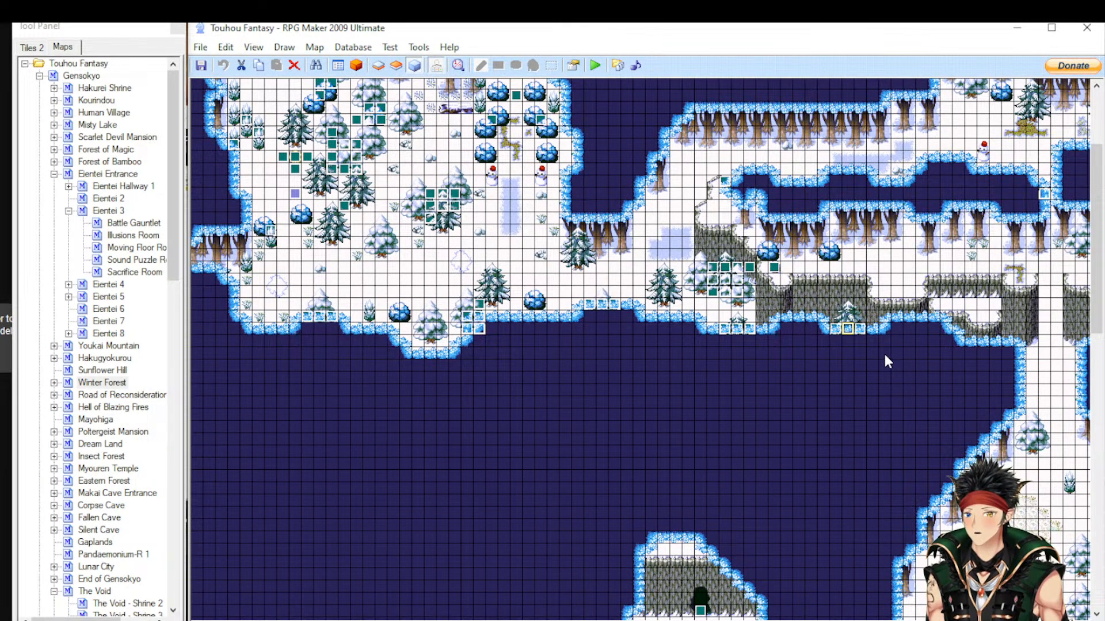
{"action": "key", "text": "Return"}
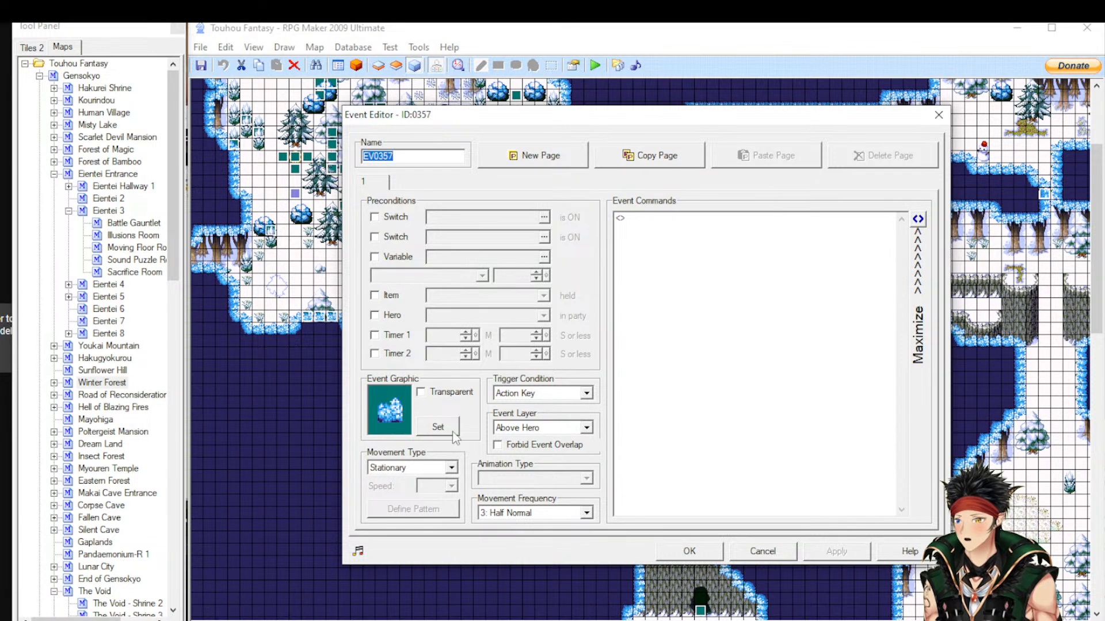
Open the event's graphic selection and compare the Part 1, Part 2 and Part 3 tileset graphics
{"action": "left_click", "coordinate": [439, 426]}
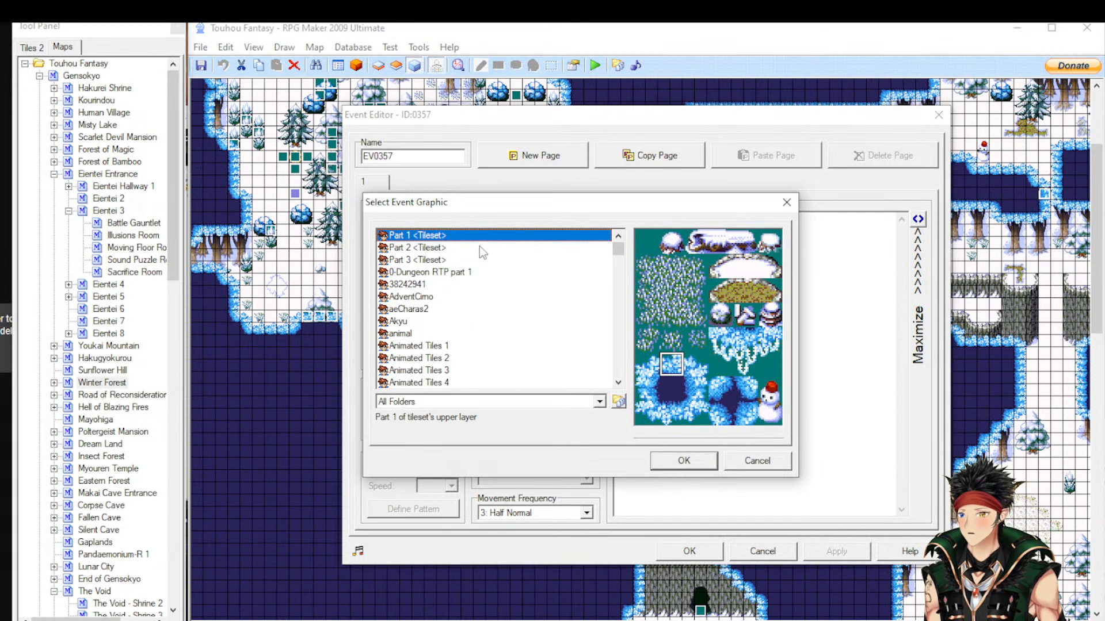
{"action": "left_click", "coordinate": [480, 248]}
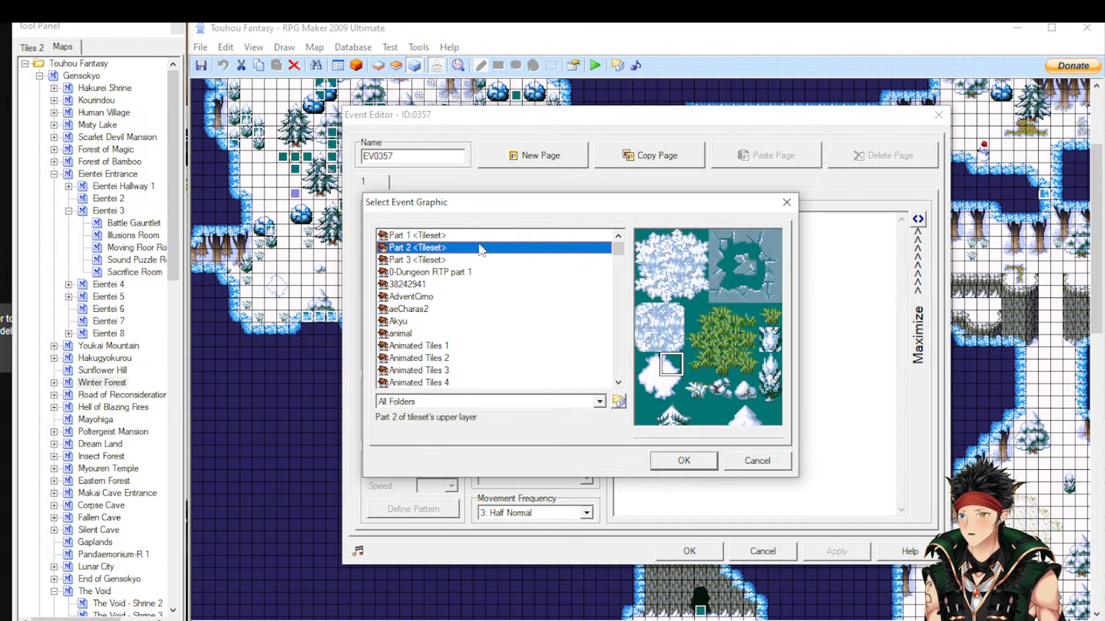
{"action": "left_click", "coordinate": [452, 261]}
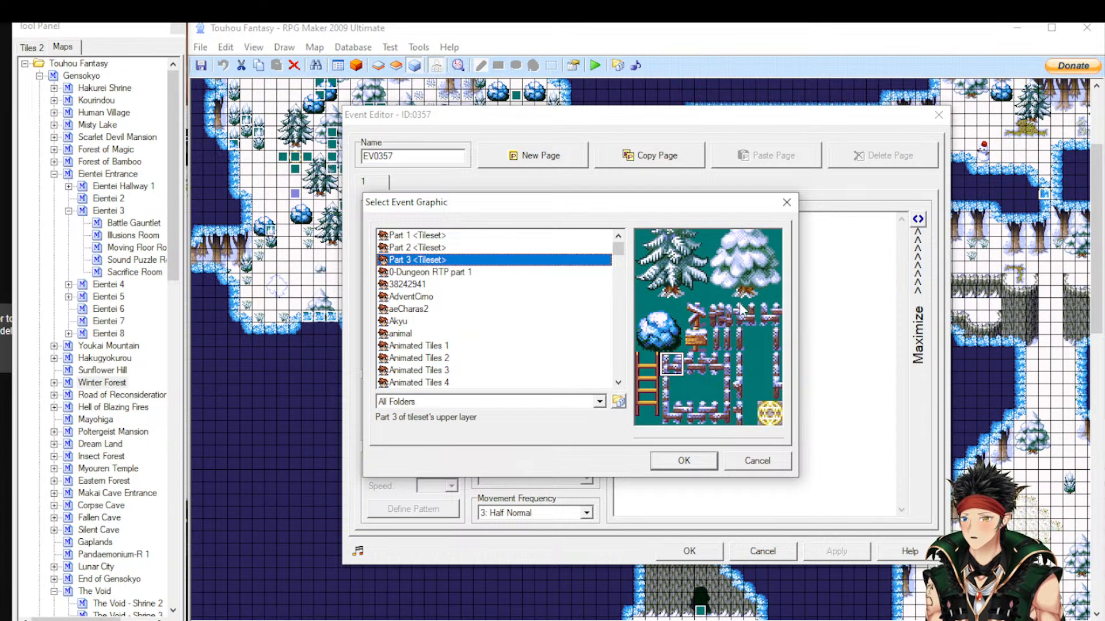
{"action": "left_click", "coordinate": [436, 249]}
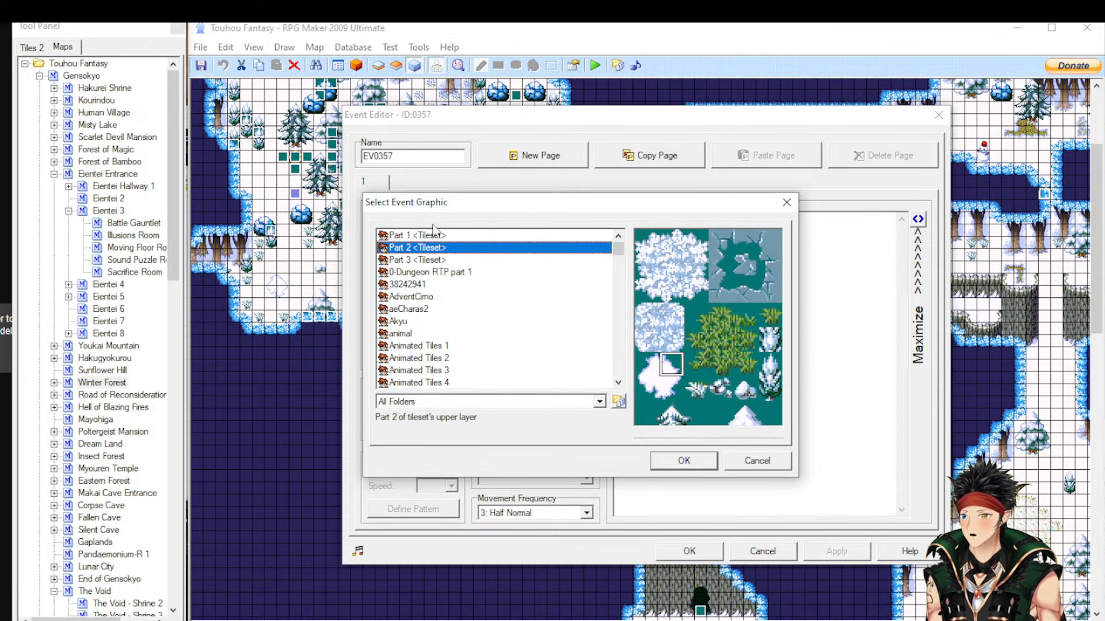
{"action": "left_click", "coordinate": [437, 236]}
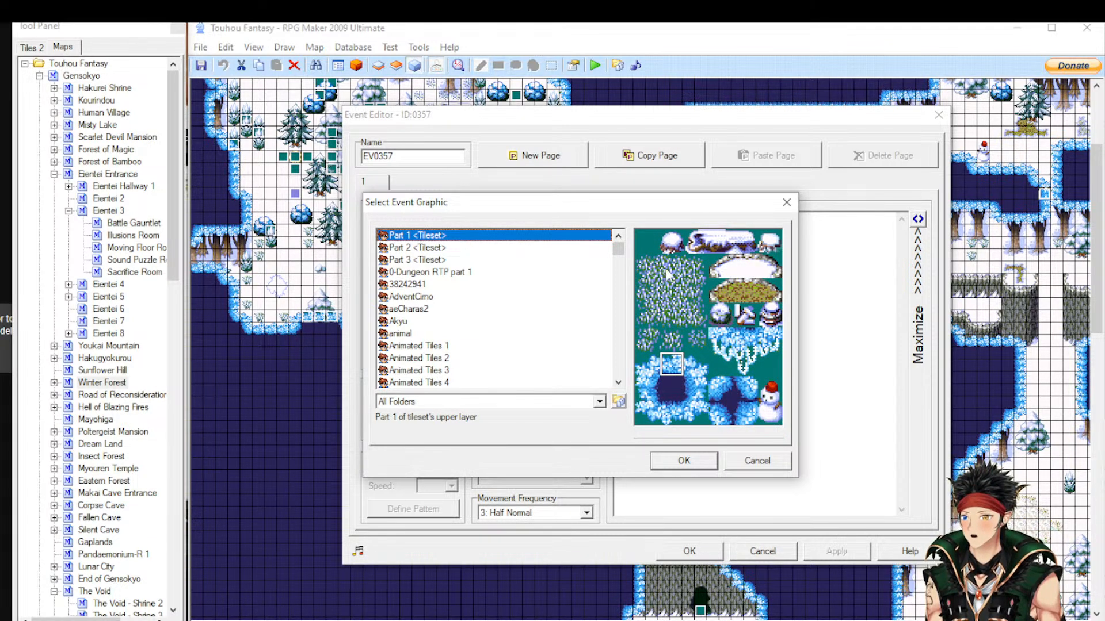
Browse the list of character graphics available for the event and return to its beginning
{"action": "scroll", "coordinate": [511, 327], "scroll_direction": "down", "scroll_amount": 10}
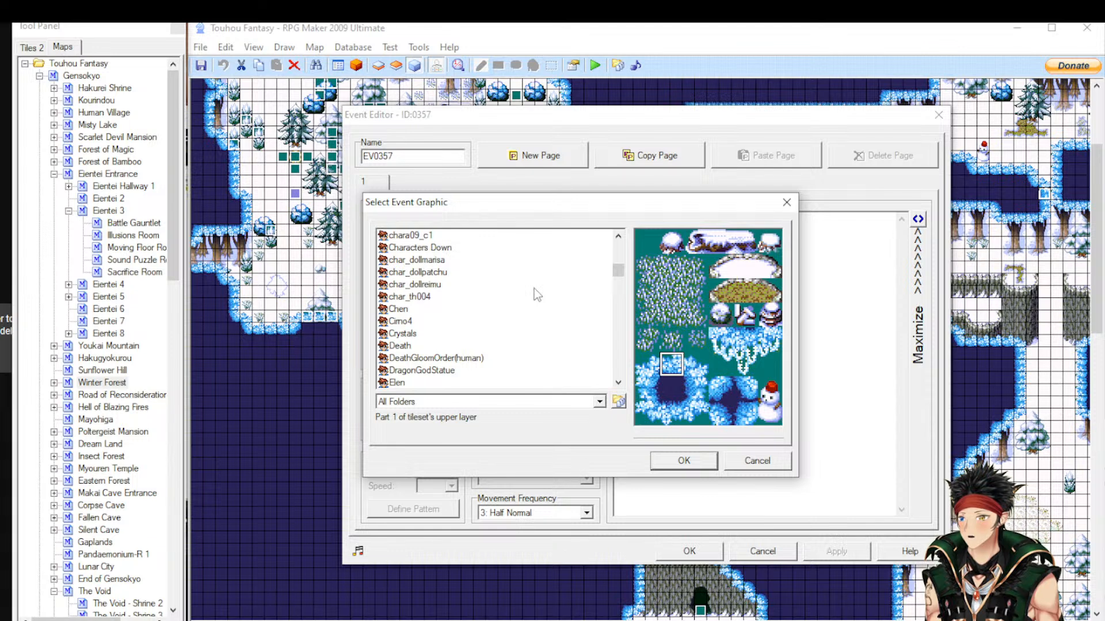
{"action": "scroll", "coordinate": [534, 288], "scroll_direction": "down", "scroll_amount": 10}
{"action": "scroll", "coordinate": [534, 288], "scroll_direction": "down", "scroll_amount": 15}
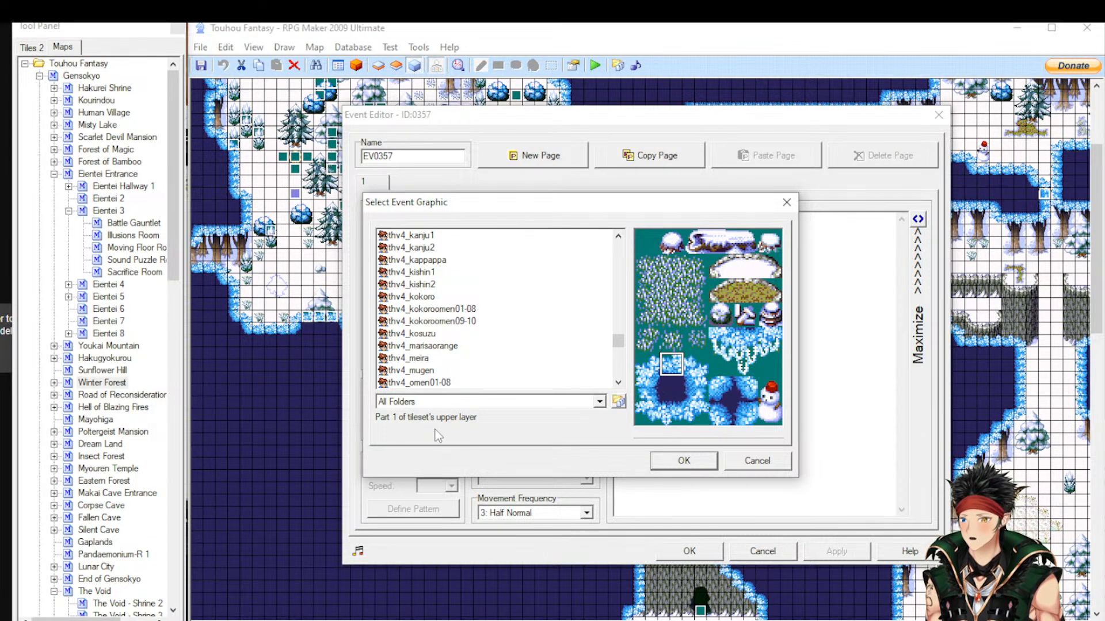
{"action": "scroll", "coordinate": [485, 347], "scroll_direction": "up", "scroll_amount": 15}
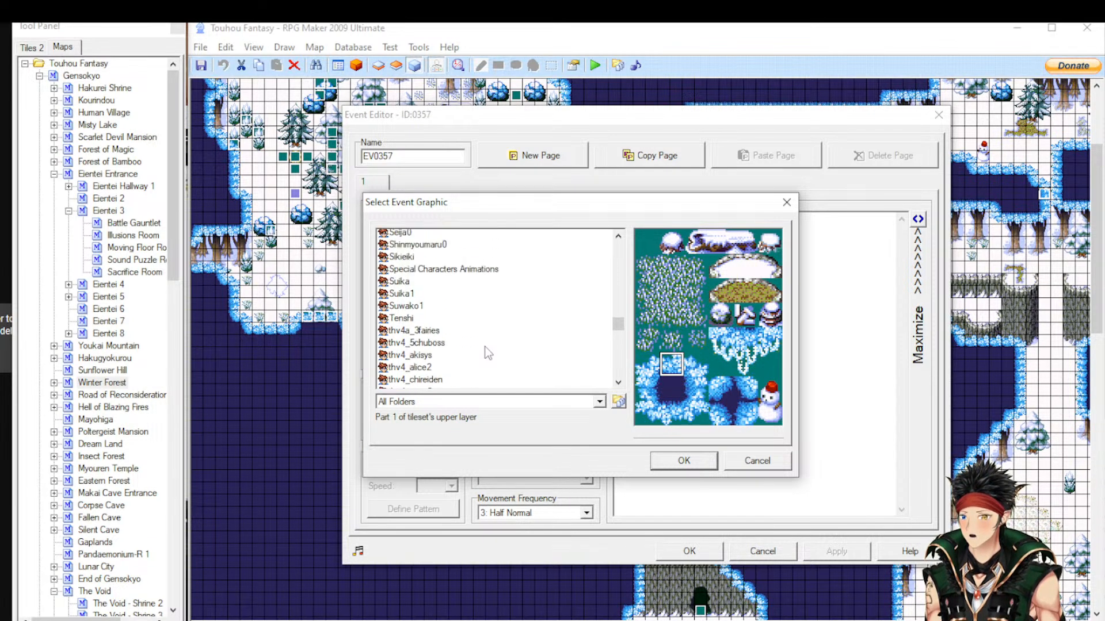
{"action": "scroll", "coordinate": [485, 347], "scroll_direction": "up", "scroll_amount": 15}
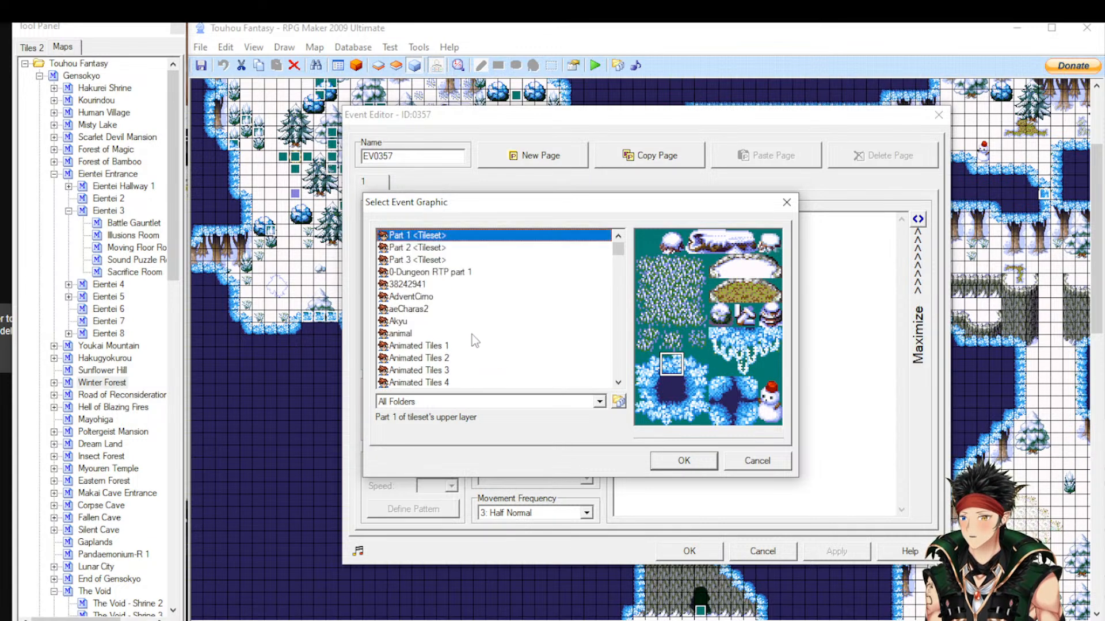
Review the three upper-layer tileset parts again and close the graphic selection without changing the event's graphic
{"action": "left_click", "coordinate": [442, 263]}
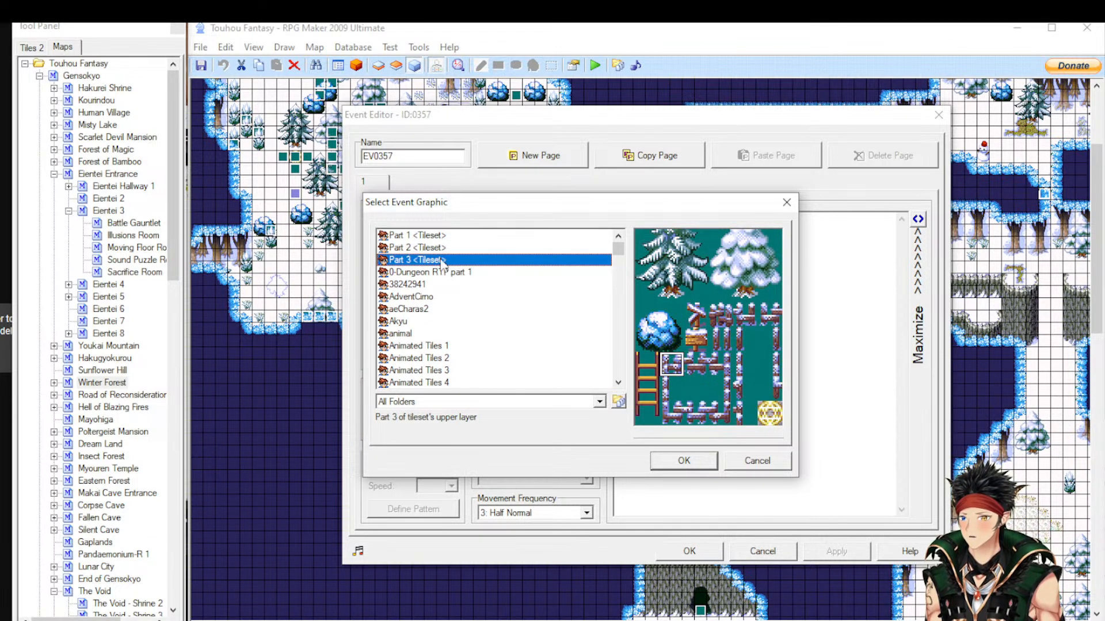
{"action": "left_click", "coordinate": [439, 236]}
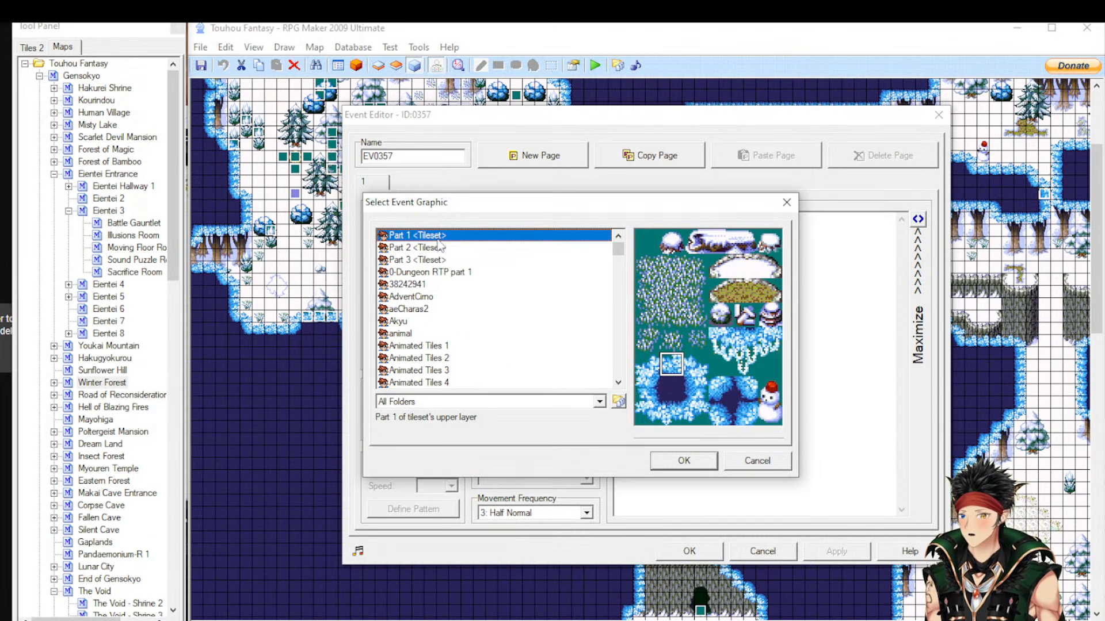
{"action": "left_click", "coordinate": [439, 248]}
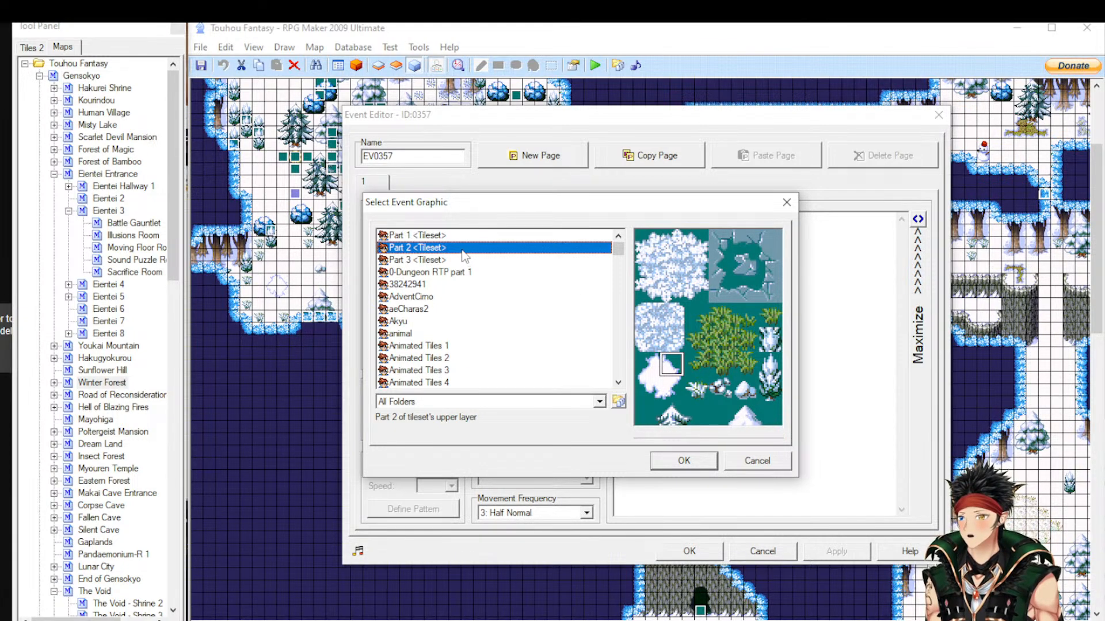
{"action": "left_click", "coordinate": [758, 463]}
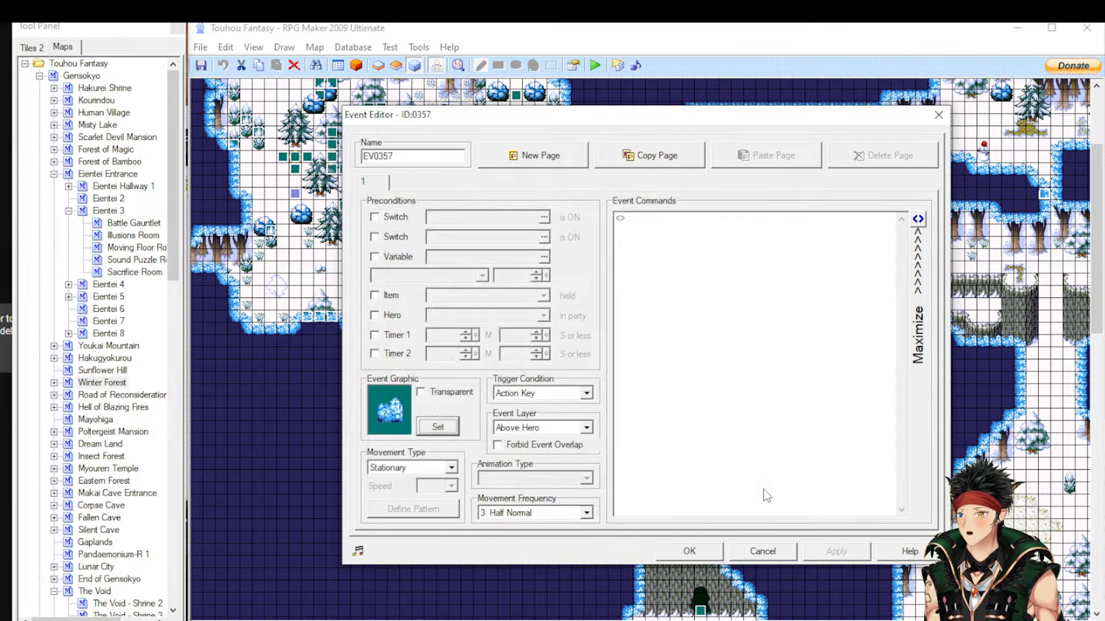
Close the event editor without changes and view the tile palette alongside the southern part of the Winter Forest map
{"action": "left_click", "coordinate": [764, 551]}
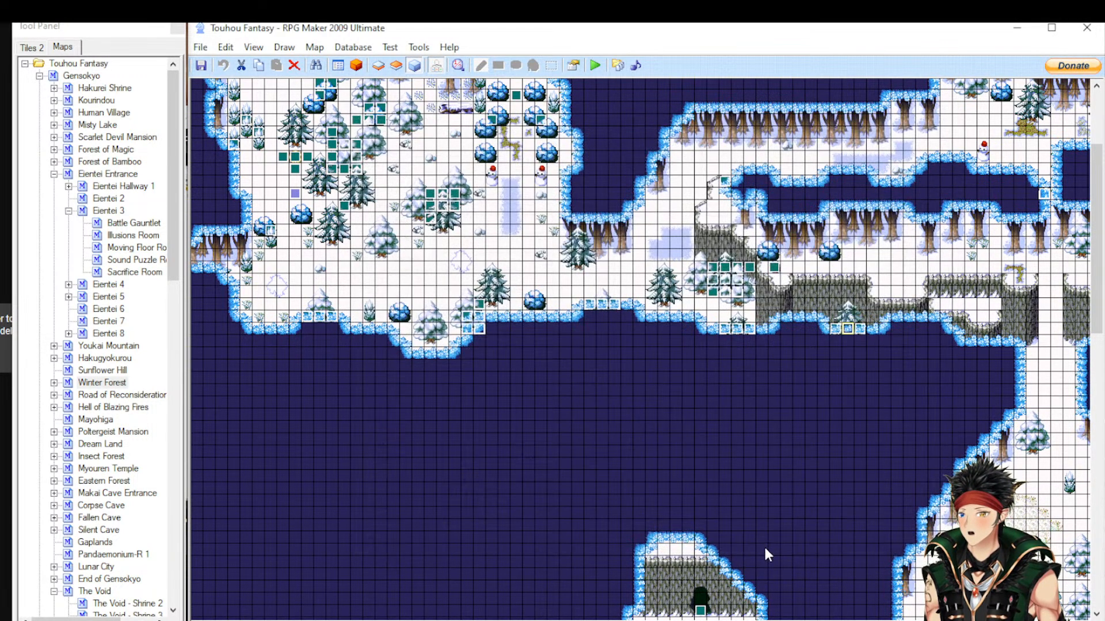
{"action": "left_click", "coordinate": [41, 49]}
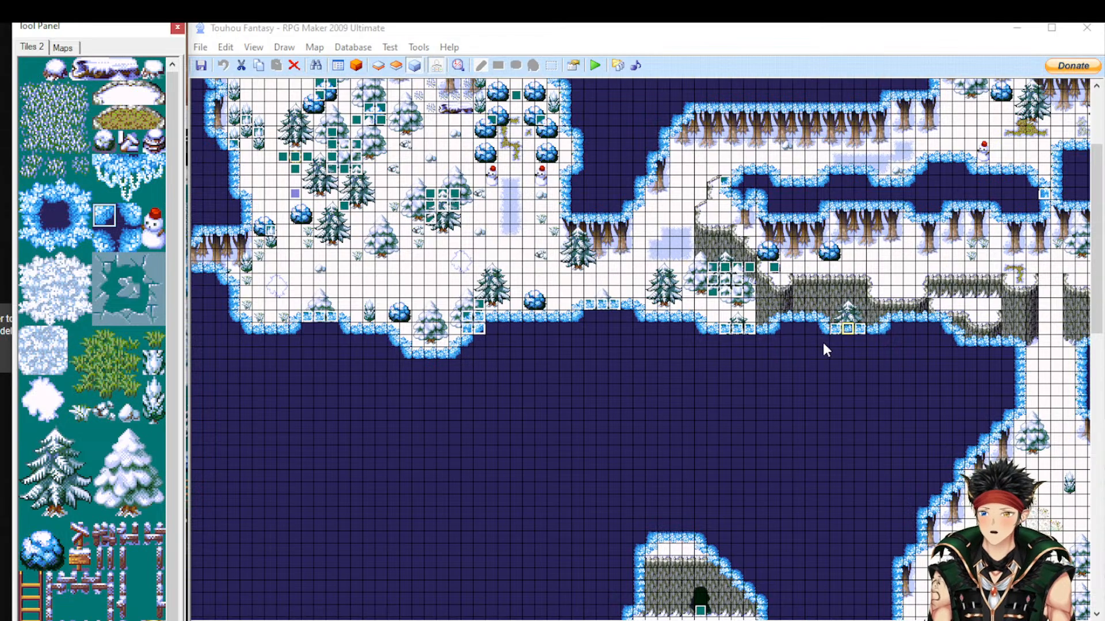
{"action": "left_click", "coordinate": [686, 420]}
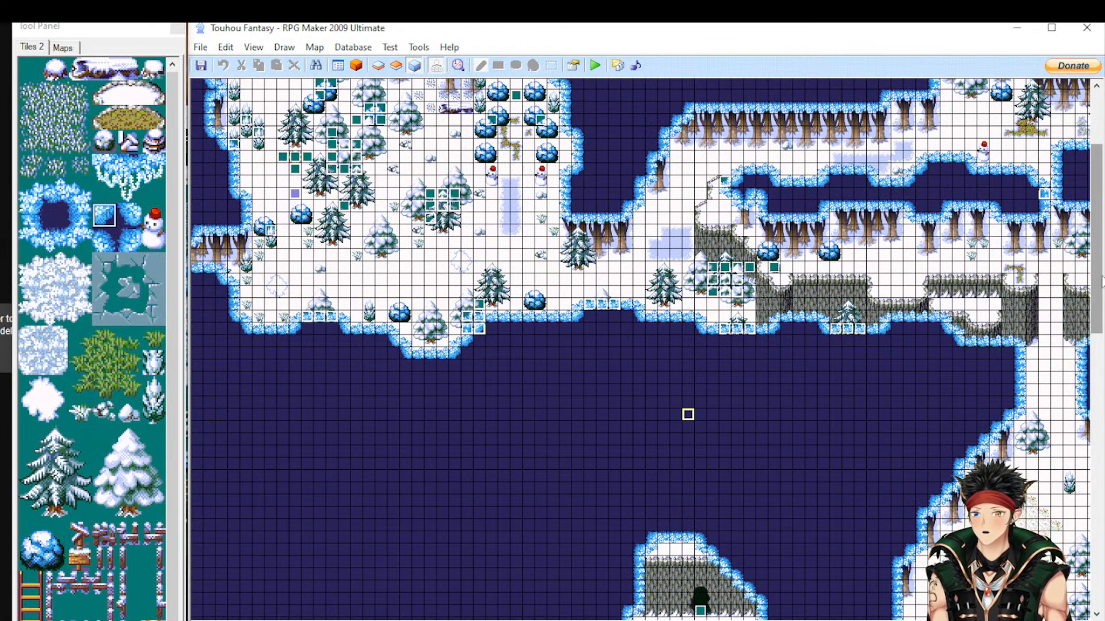
{"action": "scroll", "coordinate": [687, 415], "scroll_direction": "down", "scroll_amount": 10}
{"action": "scroll", "coordinate": [688, 414], "scroll_direction": "down", "scroll_amount": 5}
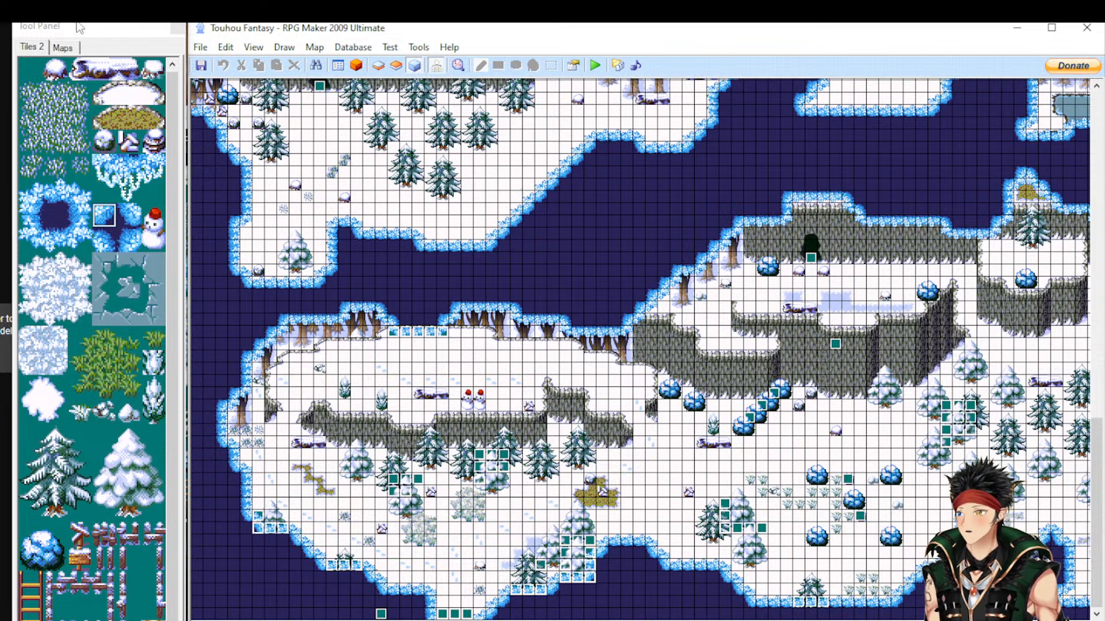
Open the Downtime Event 1 map from the map tree and view its upper-layer tile palette
{"action": "left_click", "coordinate": [62, 48]}
{"action": "scroll", "coordinate": [121, 384], "scroll_direction": "down", "scroll_amount": 5}
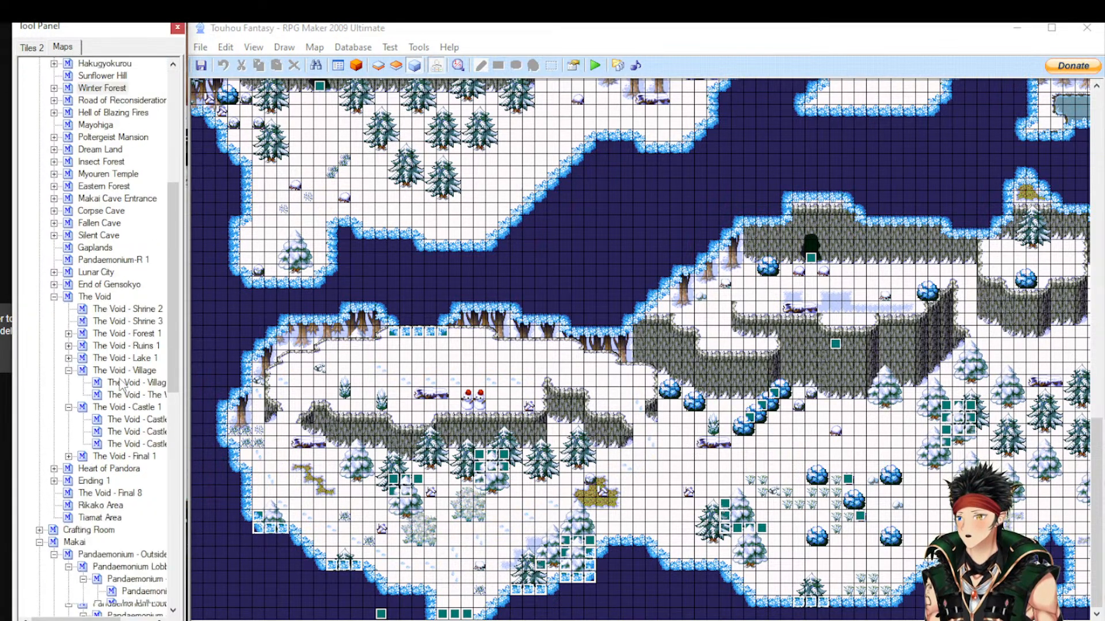
{"action": "scroll", "coordinate": [121, 384], "scroll_direction": "down", "scroll_amount": 15}
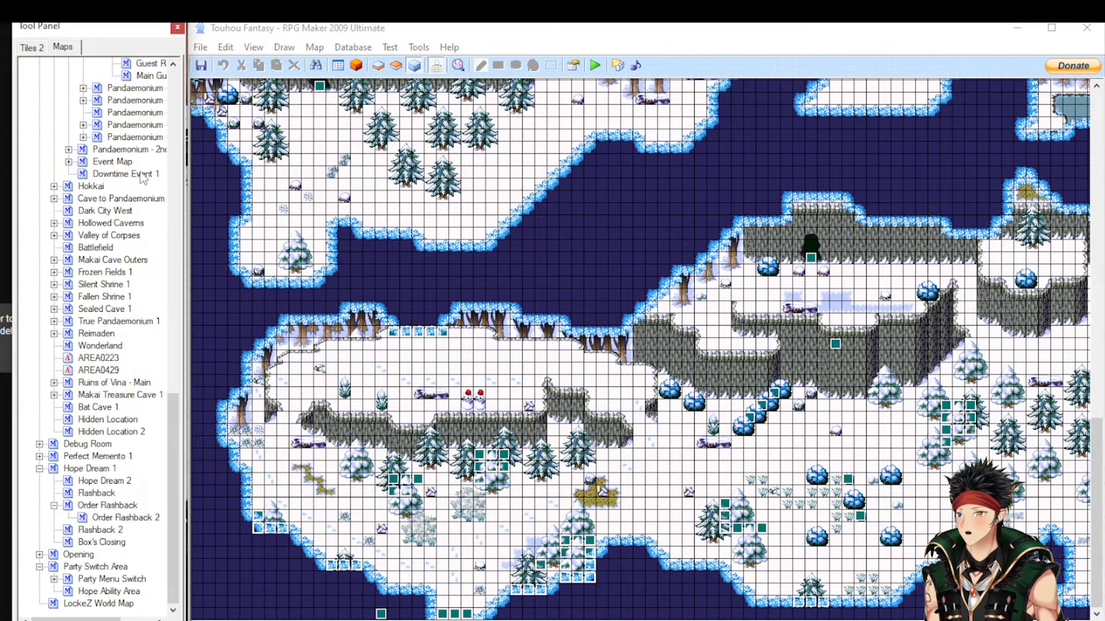
{"action": "left_click", "coordinate": [134, 173]}
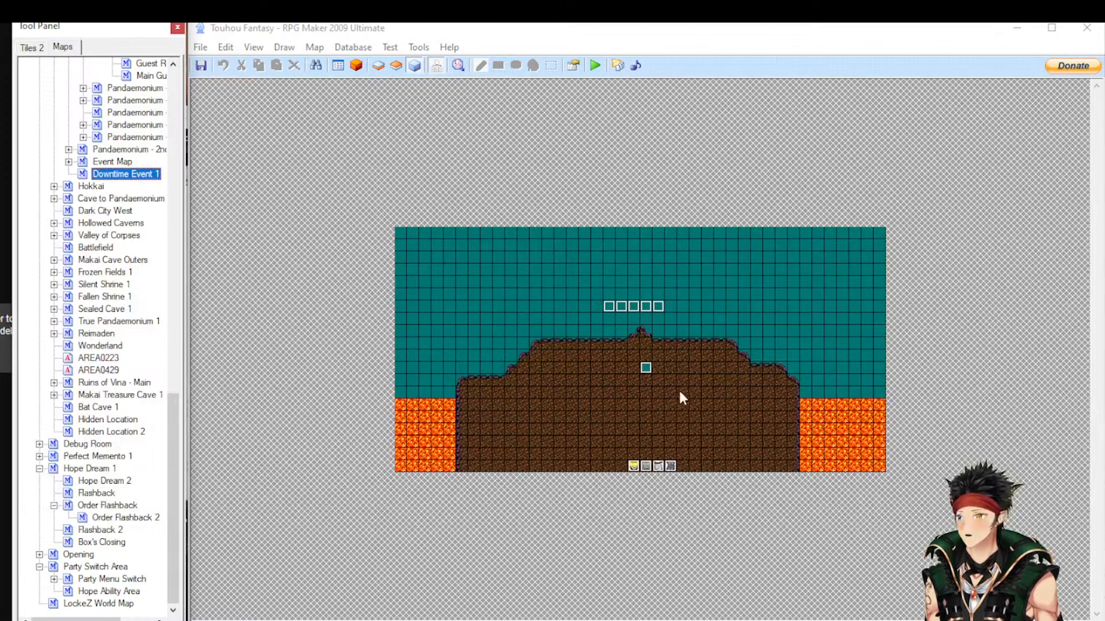
{"action": "left_click", "coordinate": [32, 47]}
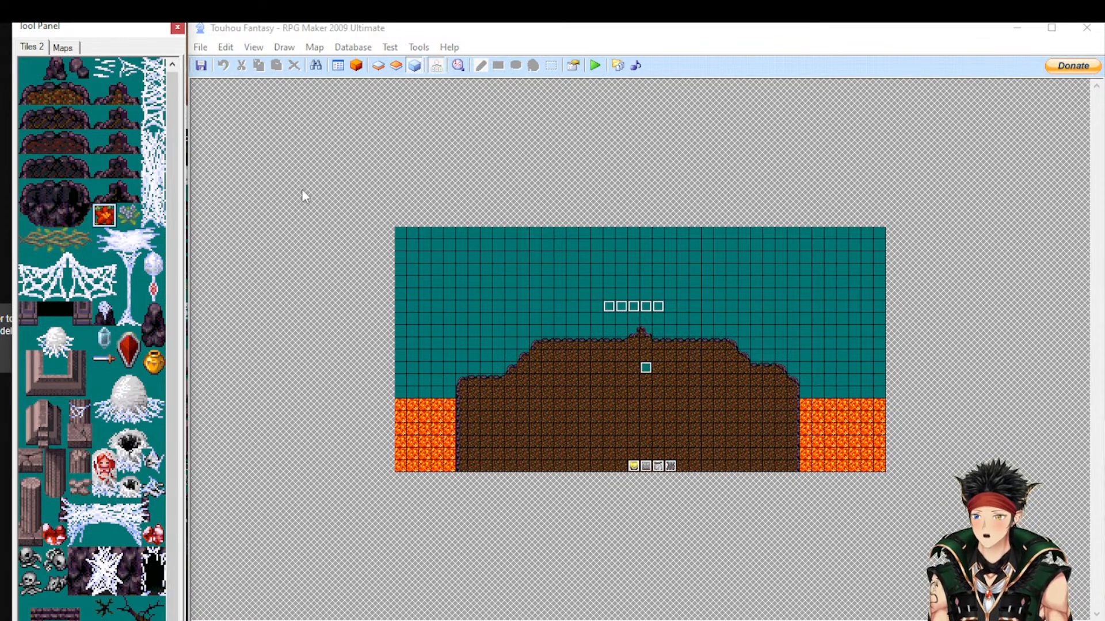
{"action": "left_click", "coordinate": [481, 620]}
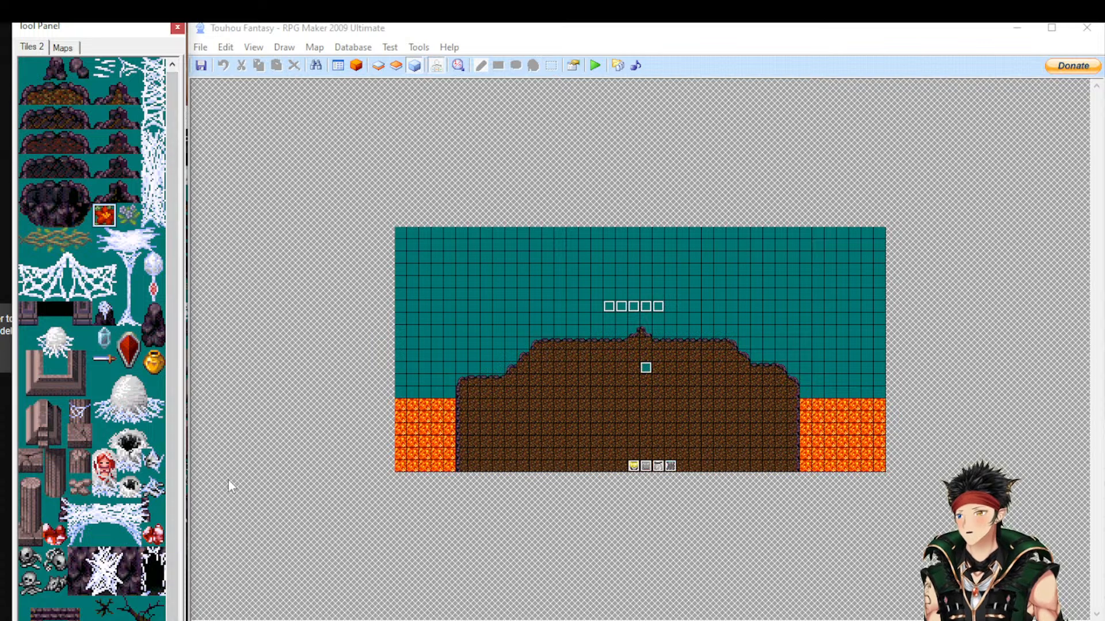
Open the Gensokyo map, look at the properties for creating a new area in it, and cancel without creating it
{"action": "left_click", "coordinate": [63, 47]}
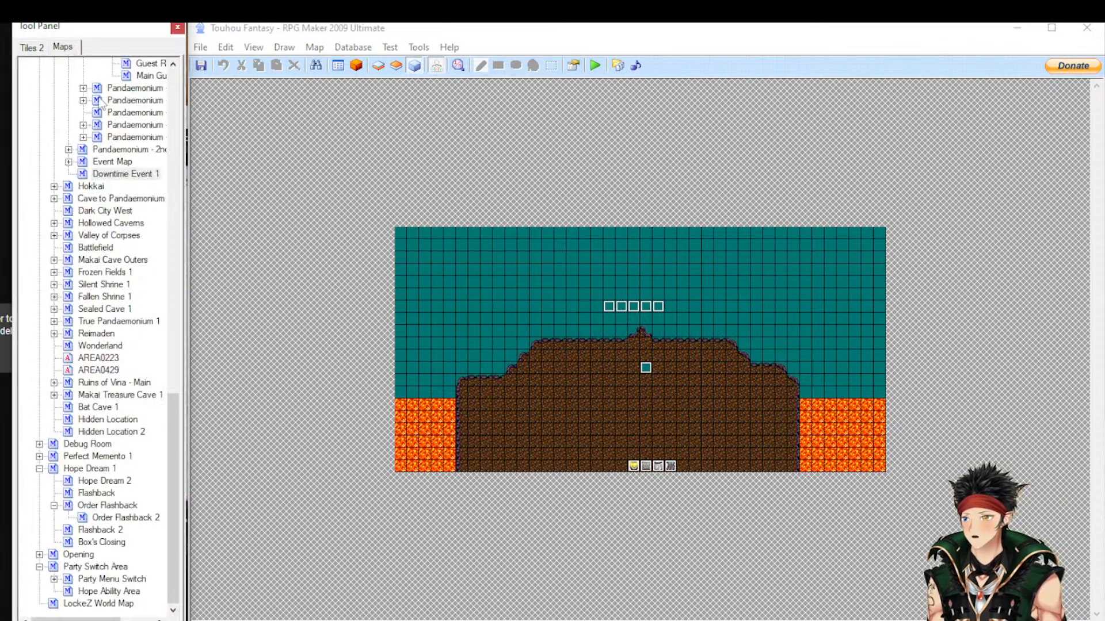
{"action": "right_click", "coordinate": [122, 175]}
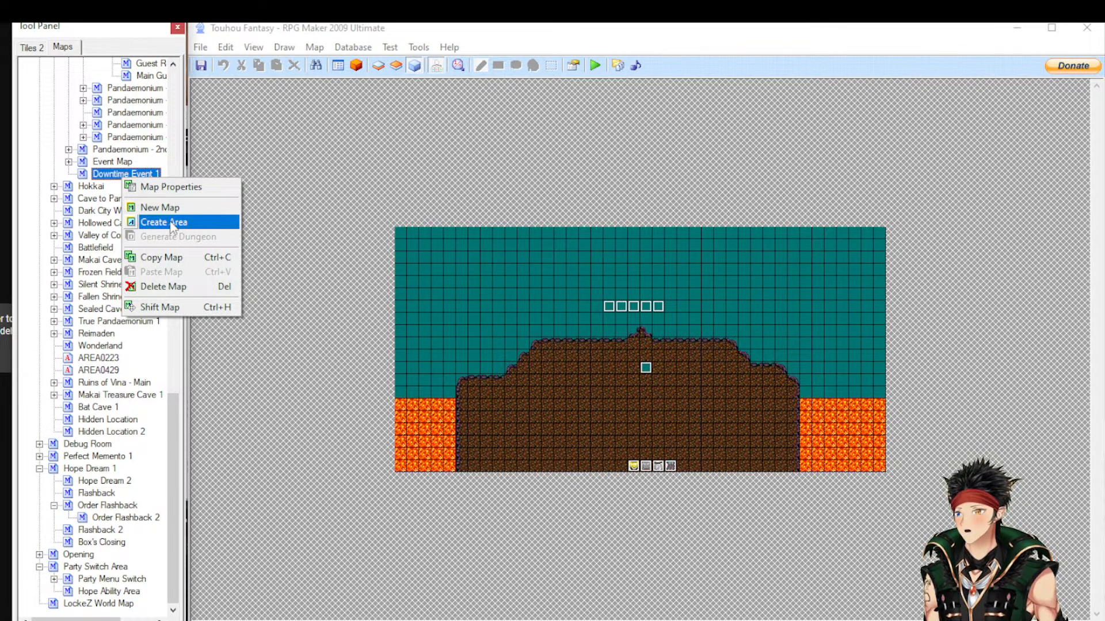
{"action": "left_click_drag", "start_coordinate": [171, 484], "coordinate": [212, 68]}
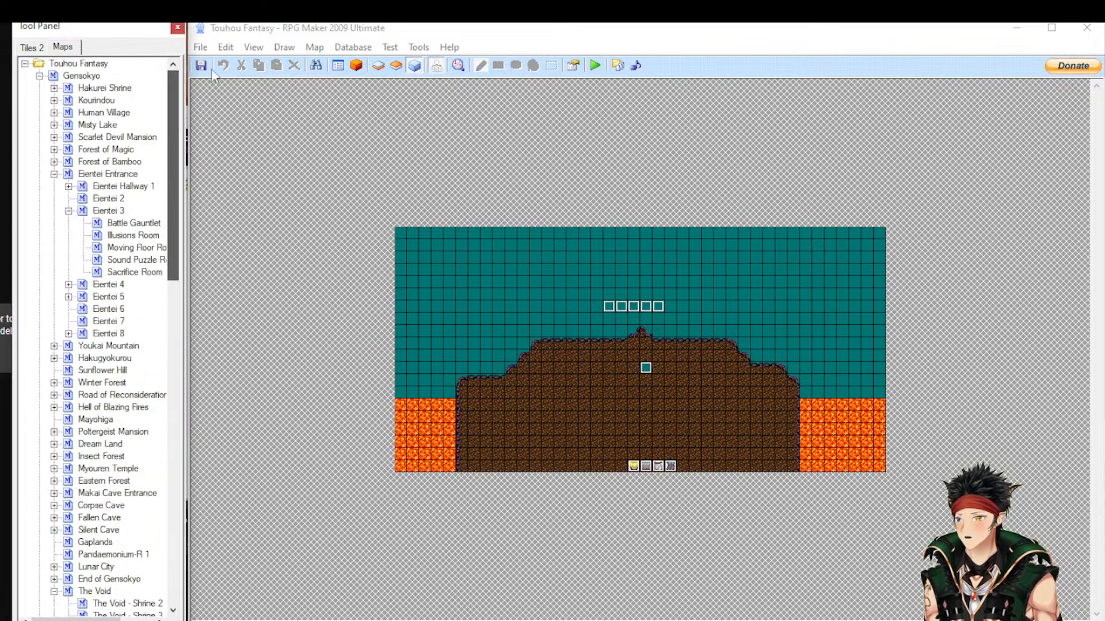
{"action": "left_click", "coordinate": [75, 78]}
{"action": "right_click", "coordinate": [75, 78]}
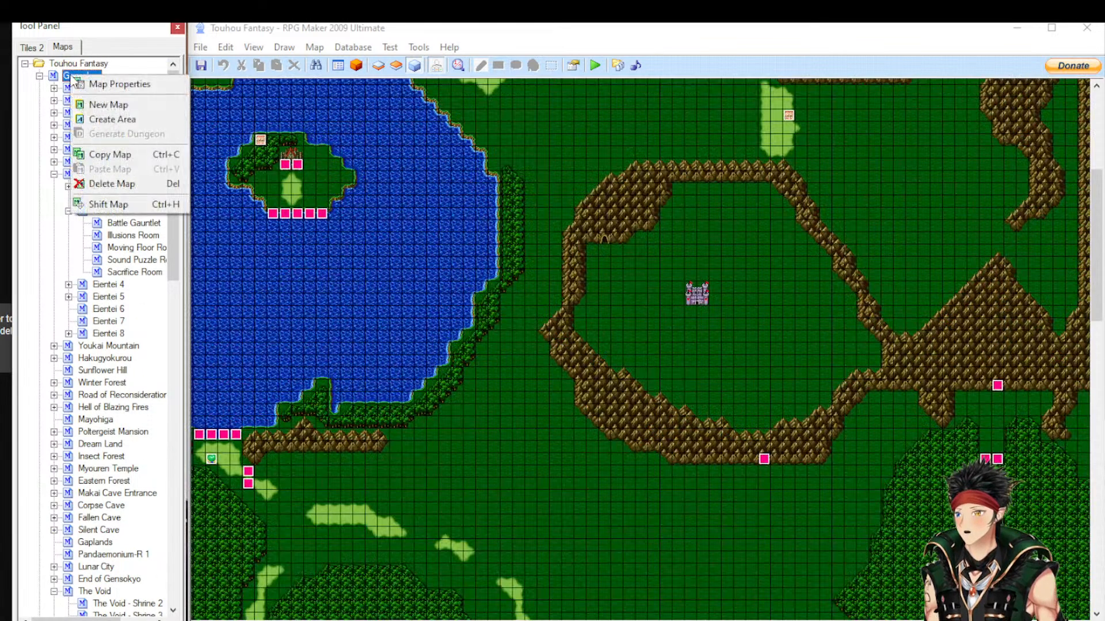
{"action": "left_click", "coordinate": [110, 120]}
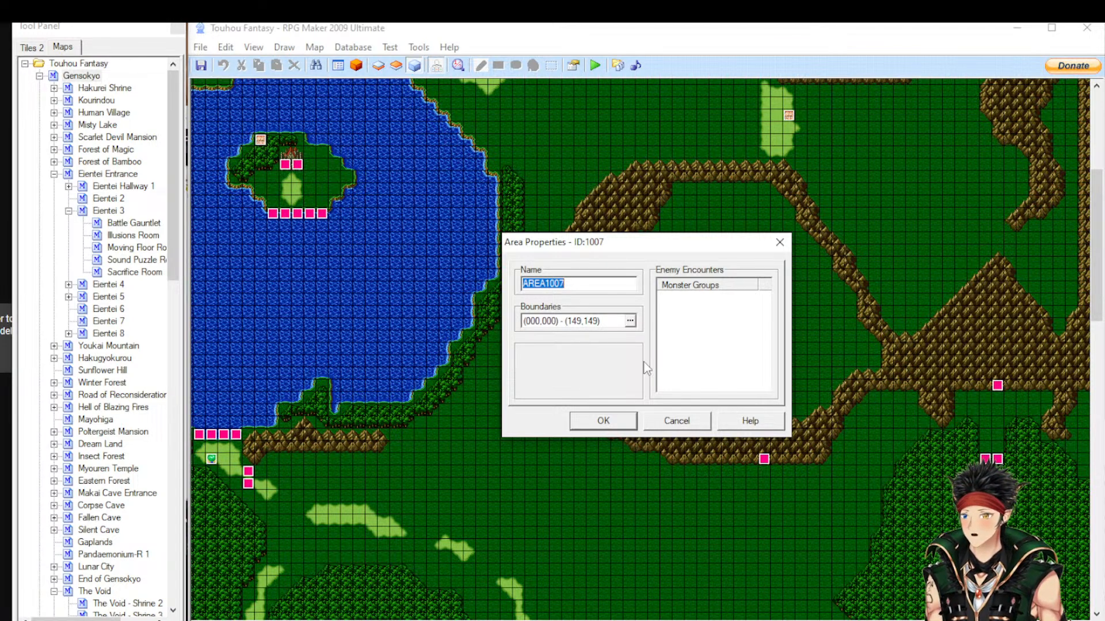
{"action": "left_click", "coordinate": [703, 421]}
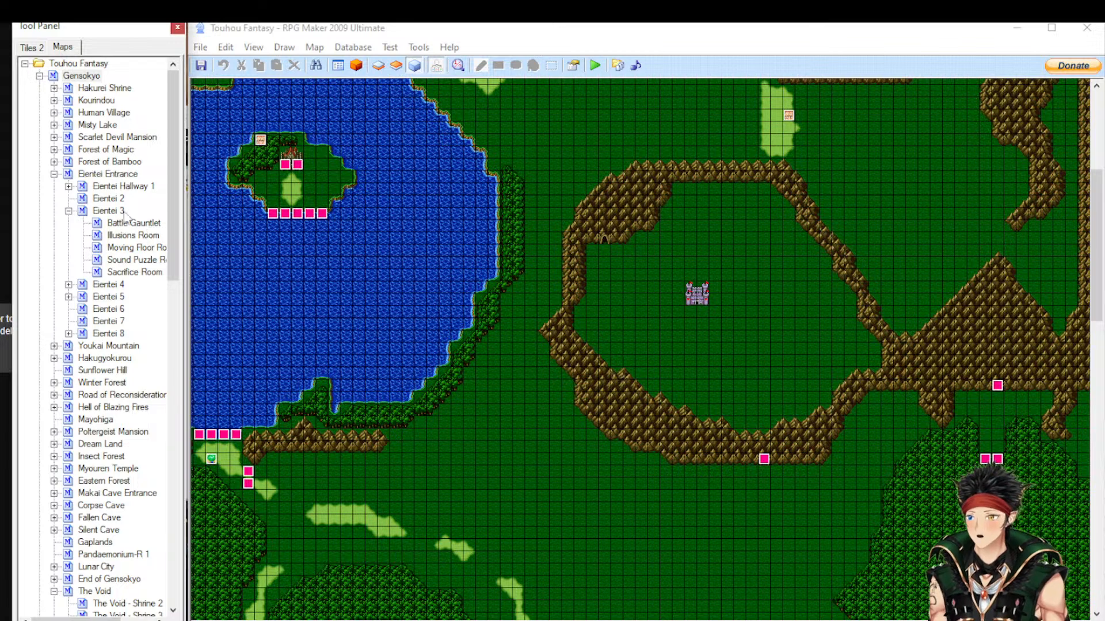
View the Hakurei Shrine map and open the map properties of Downtime Event 1
{"action": "right_click", "coordinate": [103, 77]}
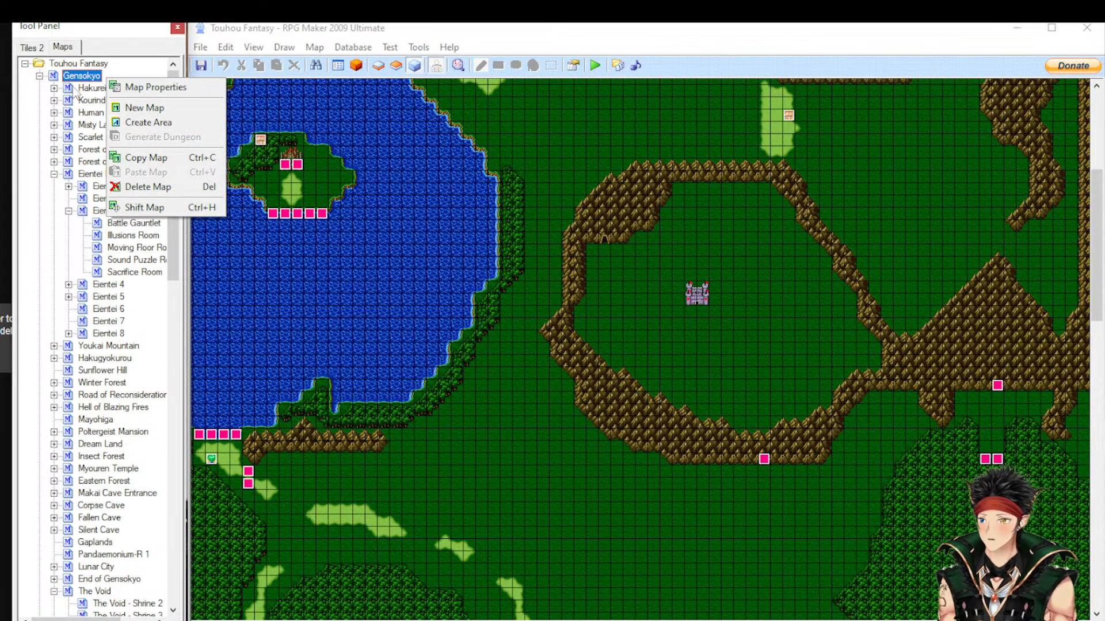
{"action": "left_click", "coordinate": [87, 88]}
{"action": "left_click", "coordinate": [92, 88]}
{"action": "scroll", "coordinate": [143, 185], "scroll_direction": "down", "scroll_amount": 20}
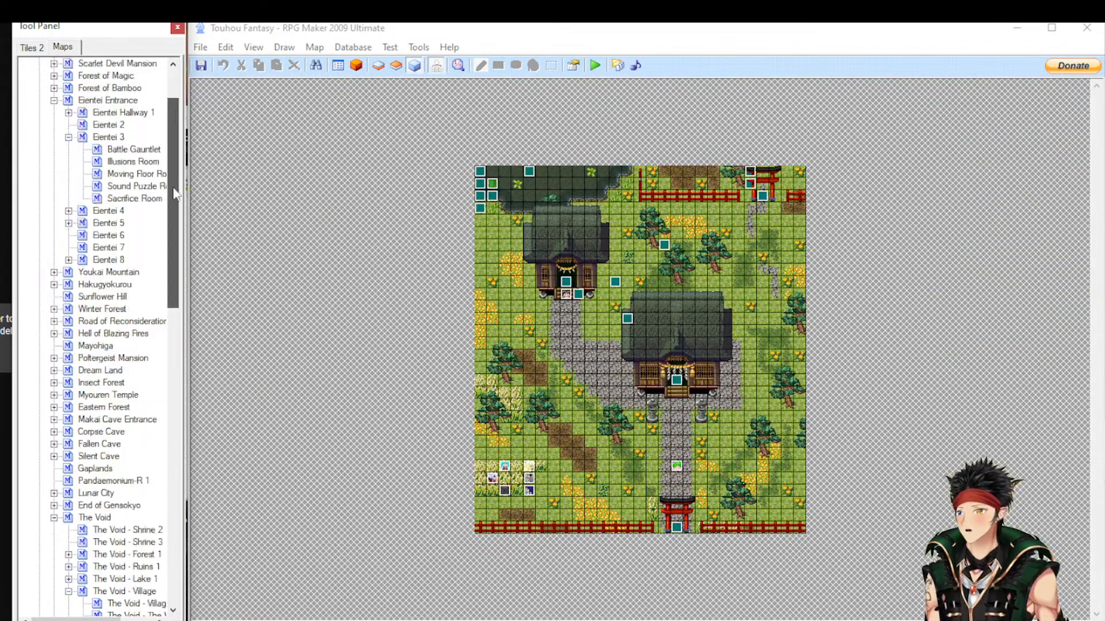
{"action": "right_click", "coordinate": [140, 175]}
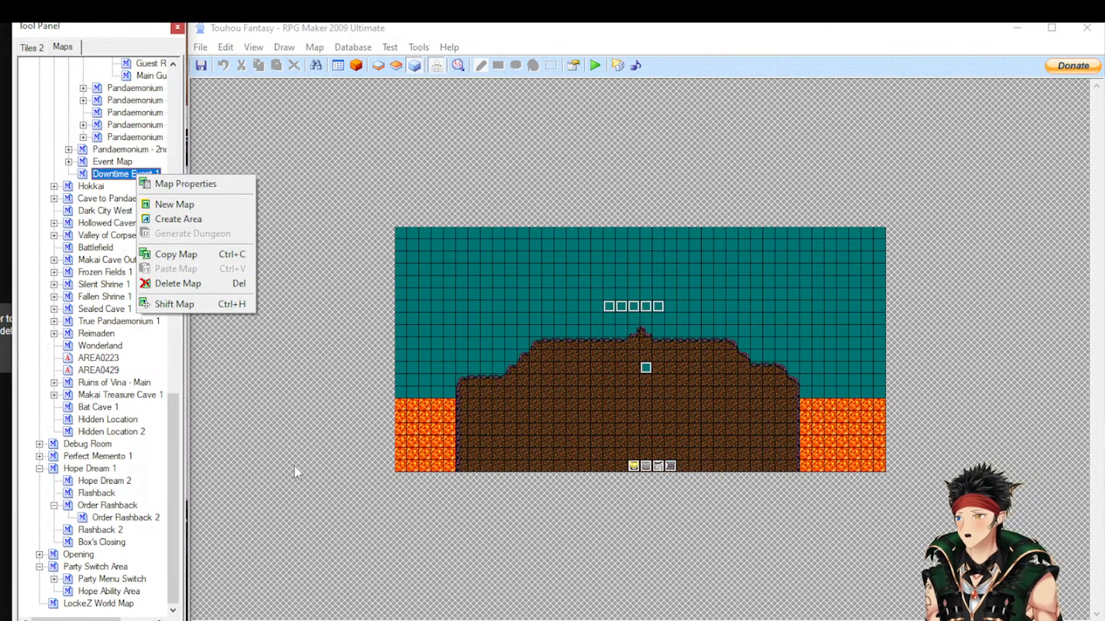
{"action": "left_click", "coordinate": [210, 183]}
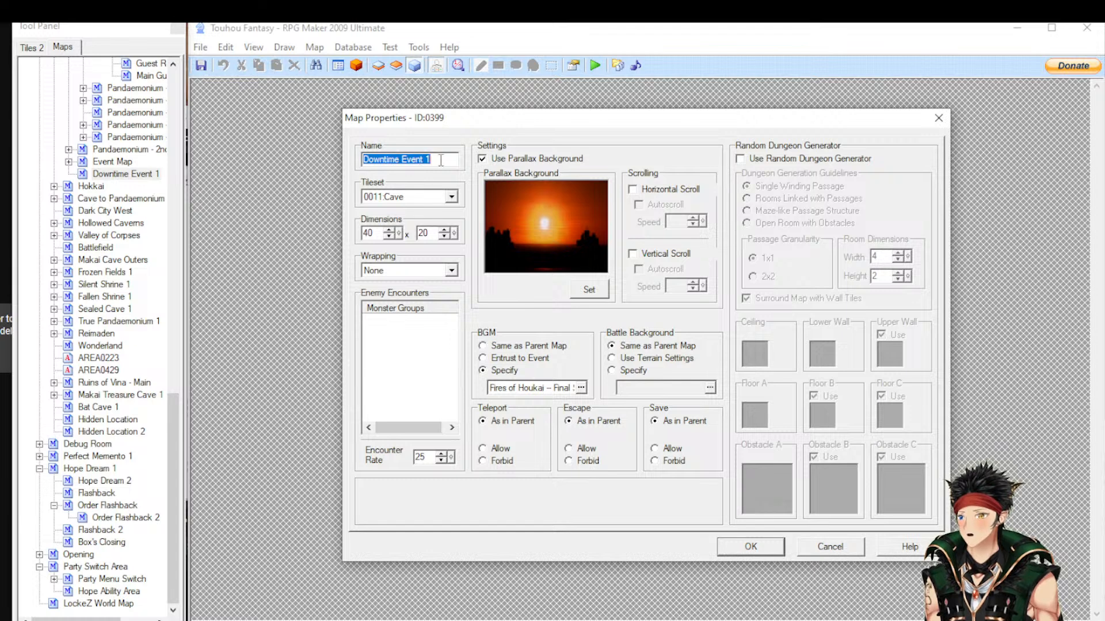
Review the tileset choices, wrapping options and monster group list of Downtime Event 1, and close its properties without changes
{"action": "left_click", "coordinate": [451, 197]}
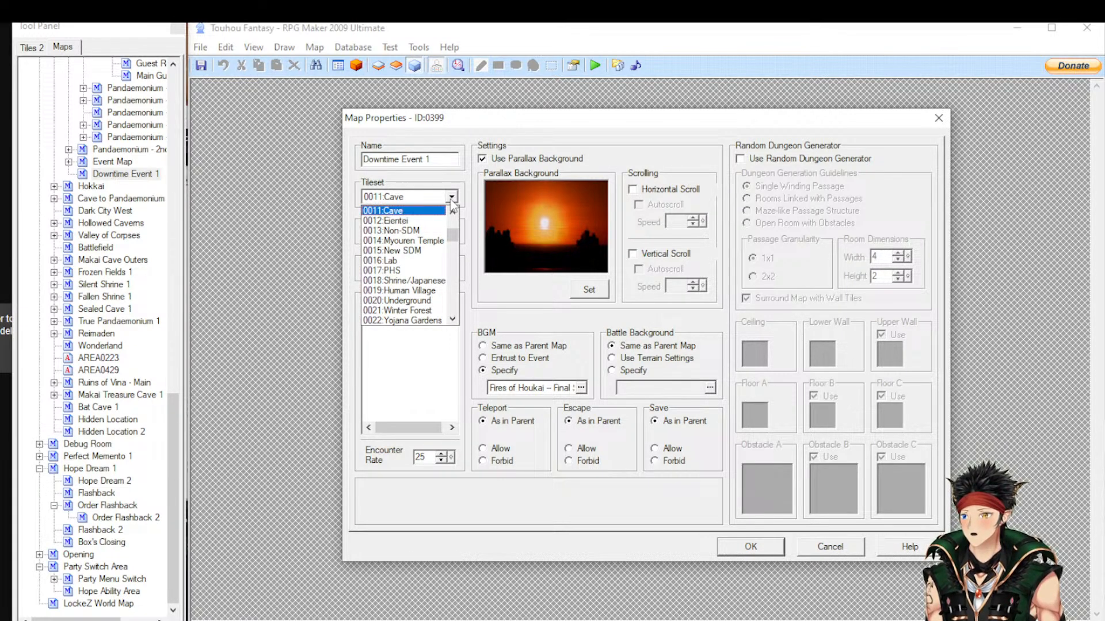
{"action": "left_click", "coordinate": [452, 200]}
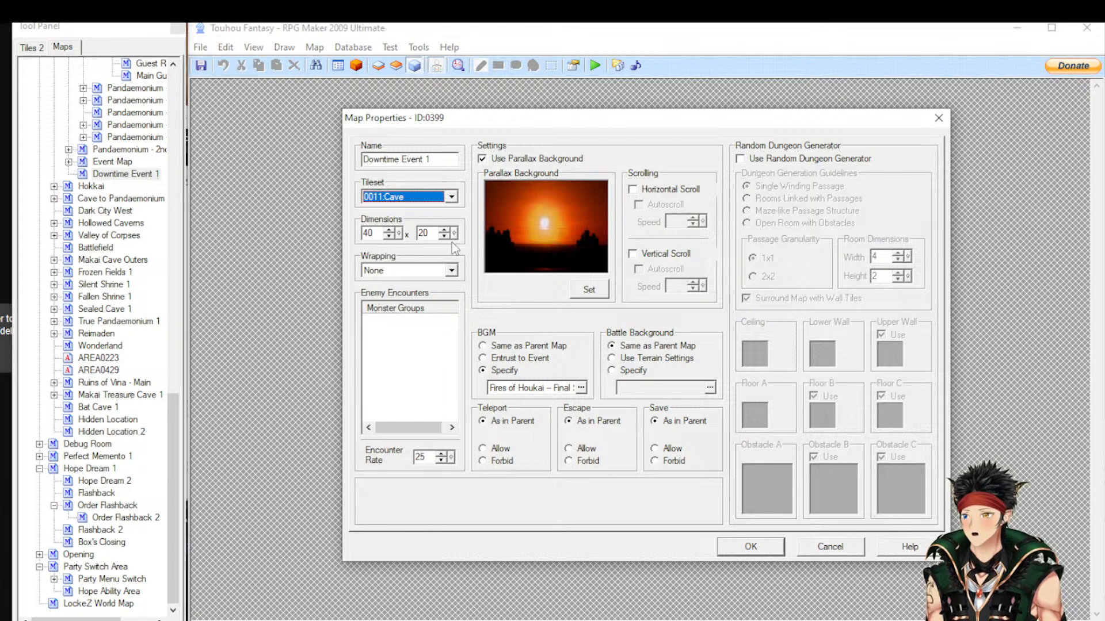
{"action": "left_click", "coordinate": [451, 271]}
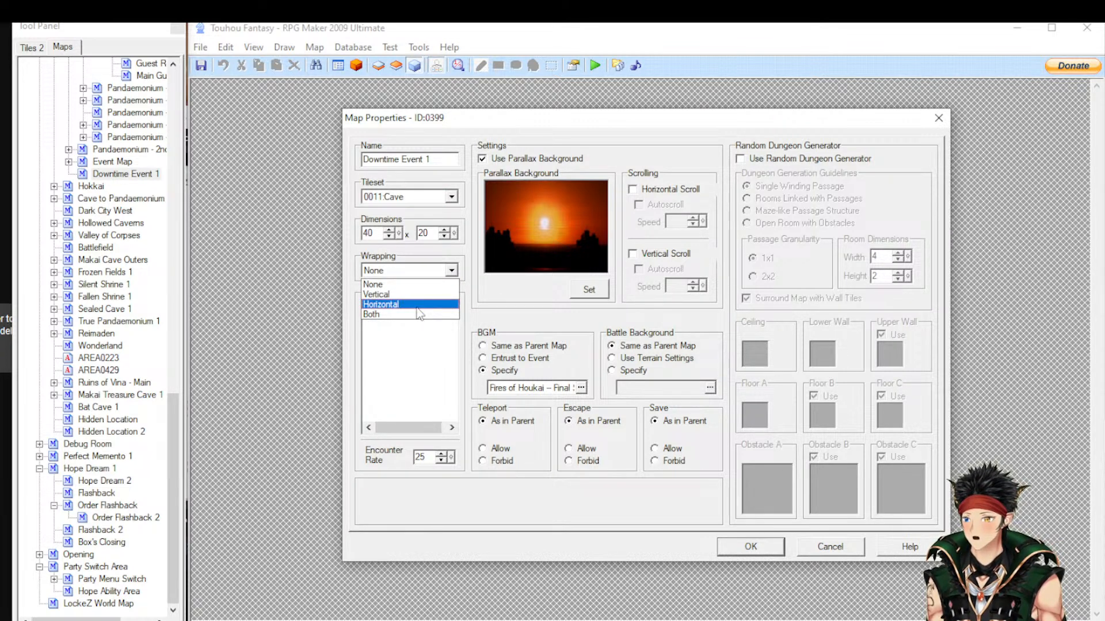
{"action": "left_click", "coordinate": [440, 325]}
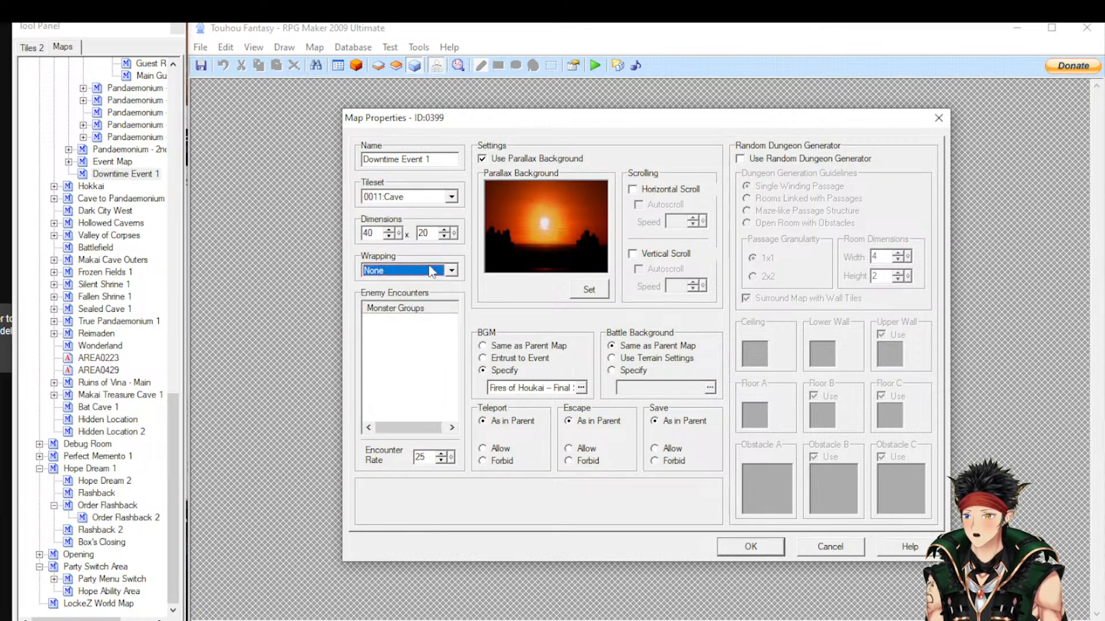
{"action": "left_click", "coordinate": [418, 332]}
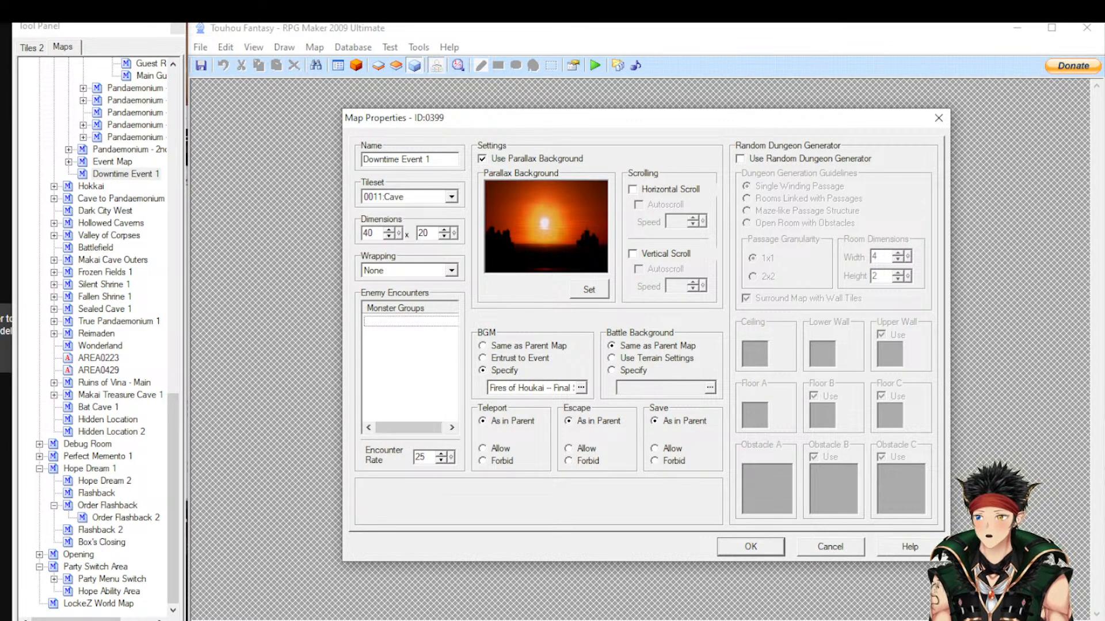
{"action": "key", "text": "alt+Tab"}
{"action": "key", "text": "alt+Tab"}
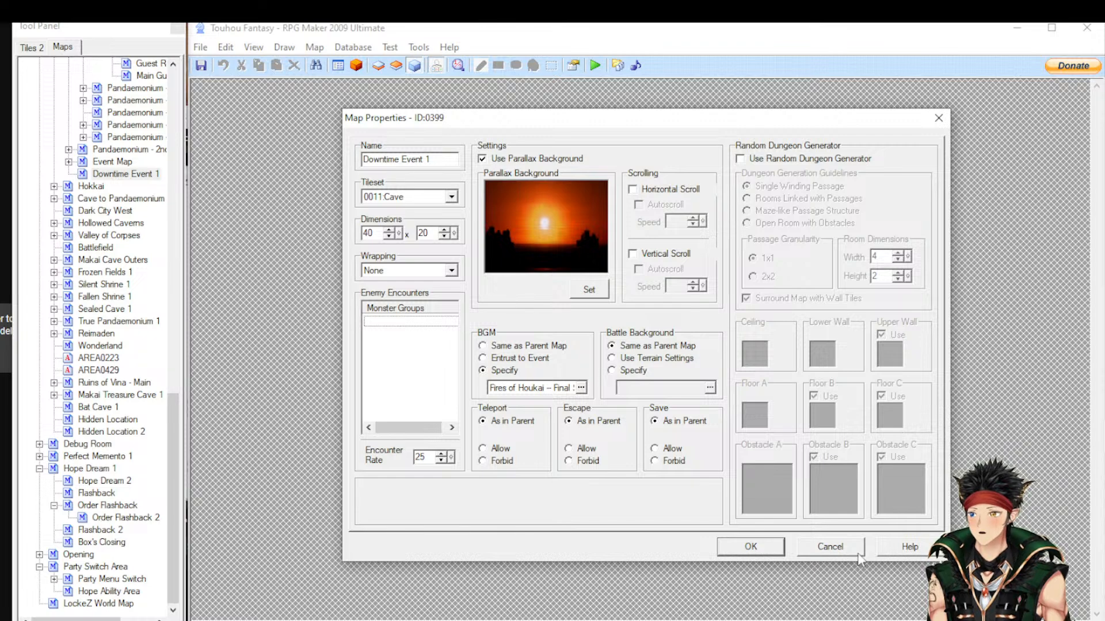
{"action": "left_click", "coordinate": [830, 546]}
Examine the map properties of Hope Dream 1, including its music and battle background settings, and close them without changes
{"action": "right_click", "coordinate": [103, 469]}
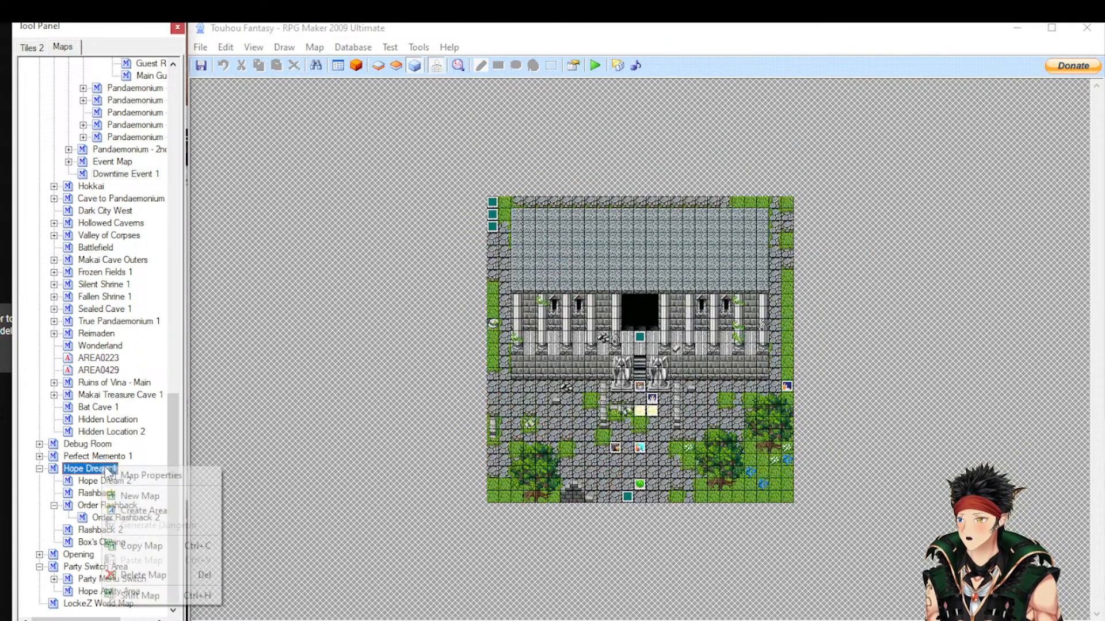
{"action": "left_click", "coordinate": [125, 475]}
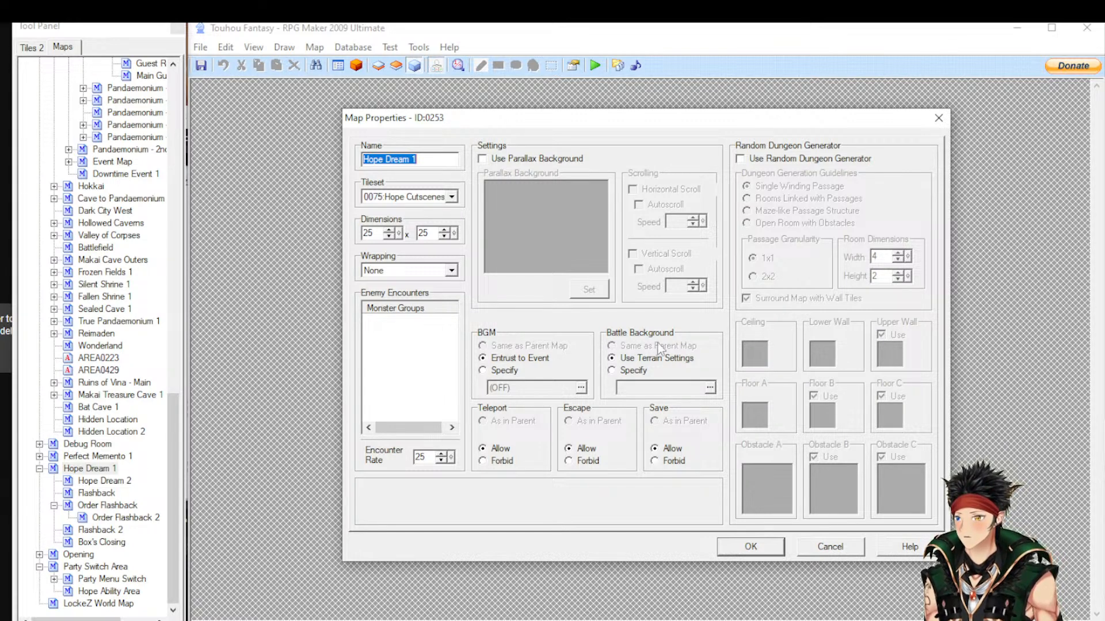
{"action": "left_click", "coordinate": [831, 546]}
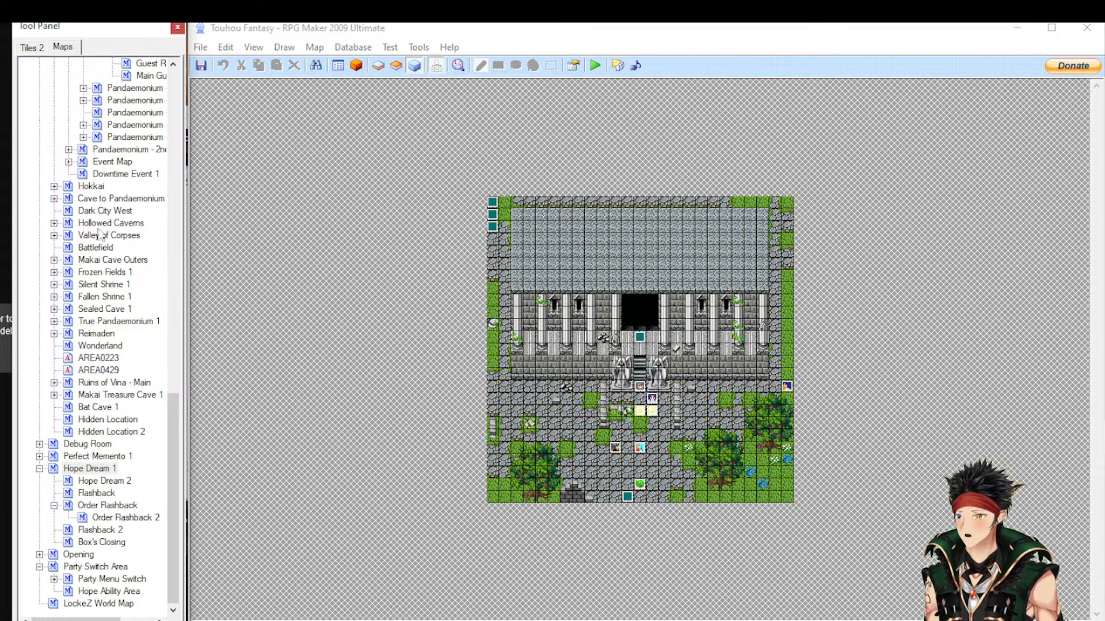
Reopen the map properties of Downtime Event 1 for comparison and close them without changes
{"action": "right_click", "coordinate": [118, 174]}
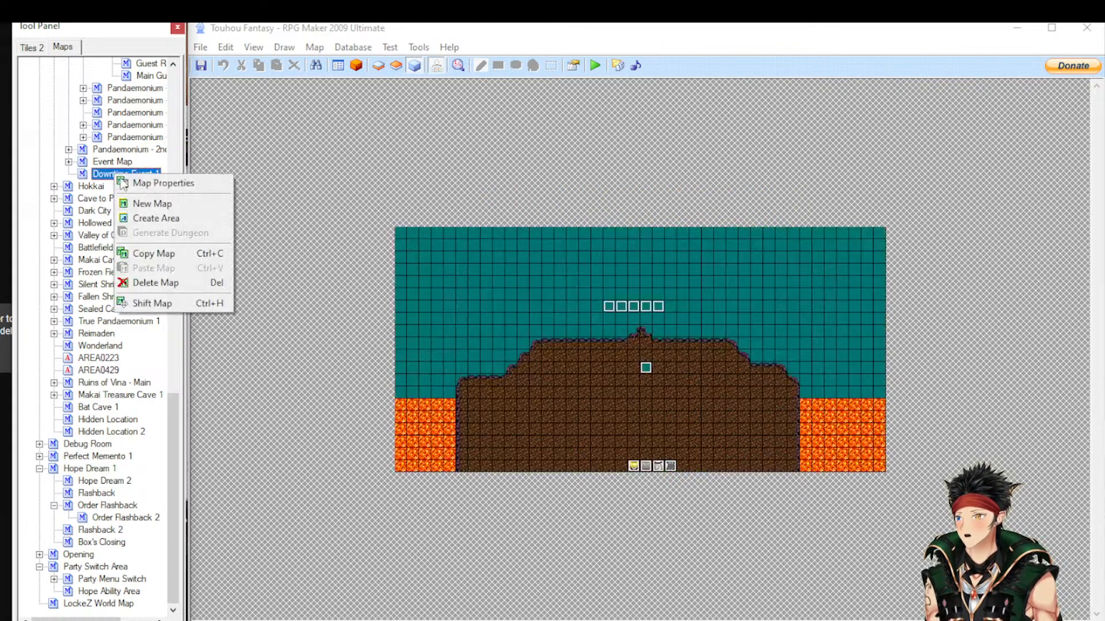
{"action": "left_click", "coordinate": [154, 188]}
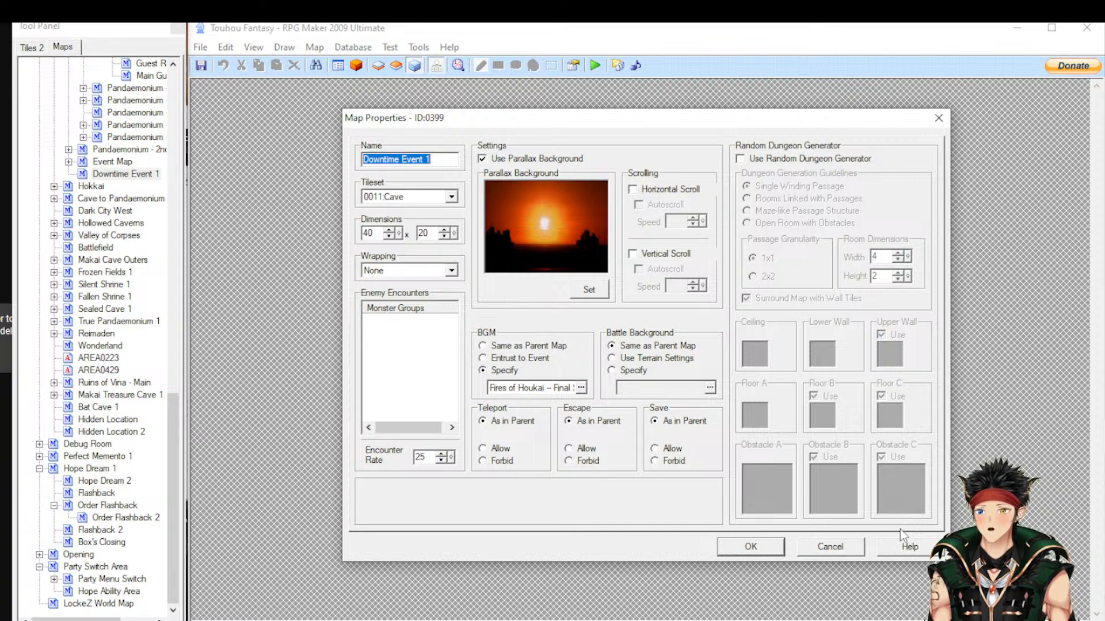
{"action": "left_click", "coordinate": [835, 548]}
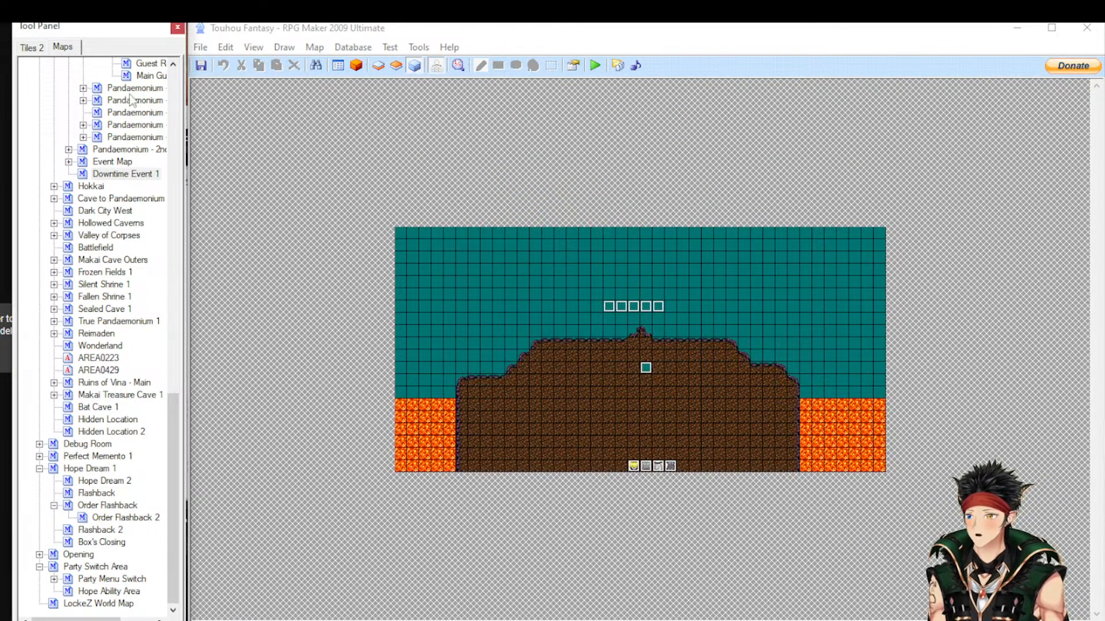
Create a new map under Gensokyo that uses the 0004:Dungeon tileset
{"action": "left_click", "coordinate": [178, 100]}
{"action": "left_click", "coordinate": [178, 100]}
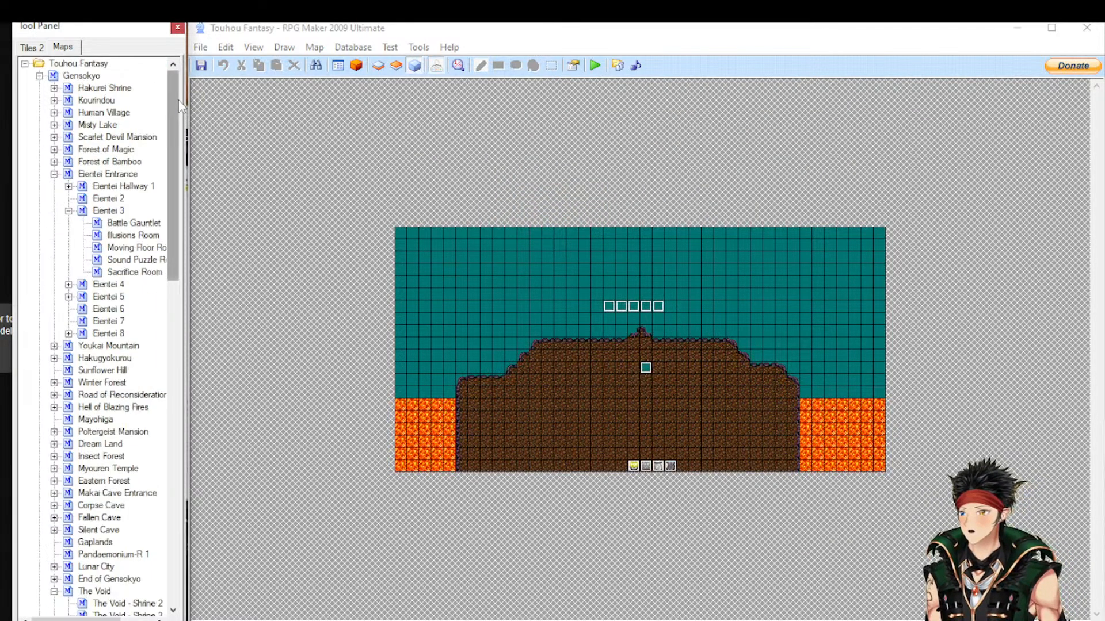
{"action": "right_click", "coordinate": [77, 77]}
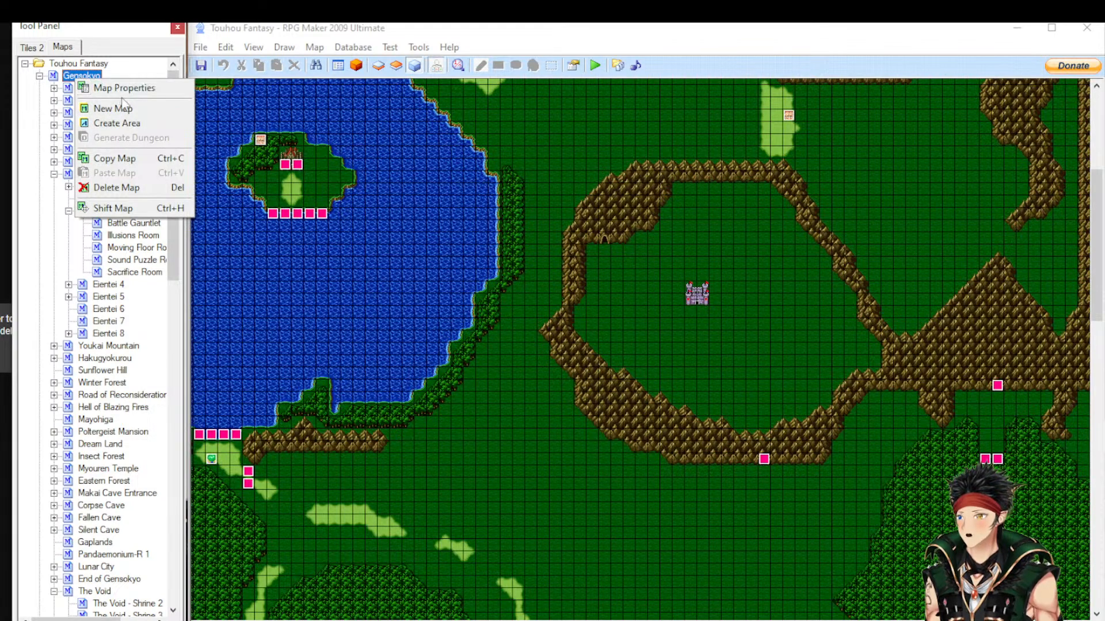
{"action": "left_click", "coordinate": [87, 87]}
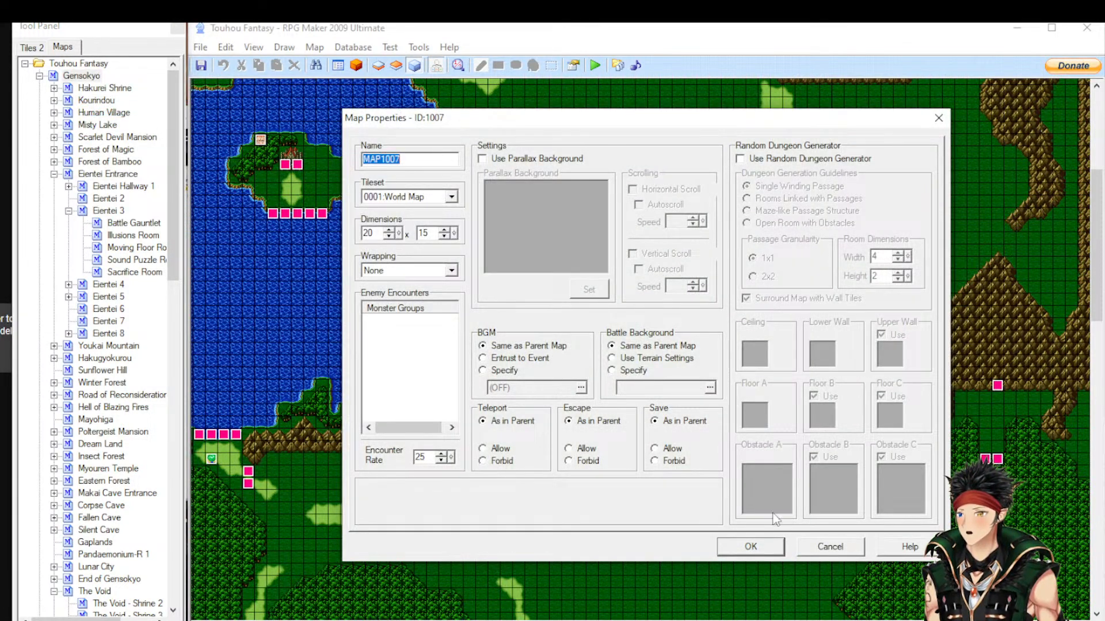
{"action": "left_click", "coordinate": [424, 197]}
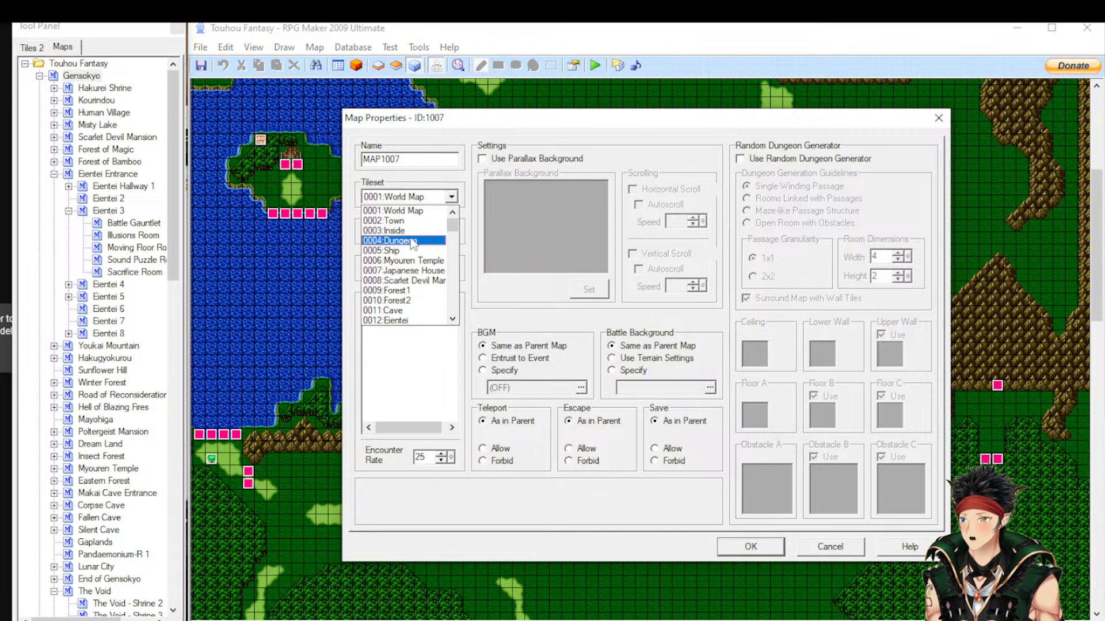
{"action": "left_click", "coordinate": [424, 241]}
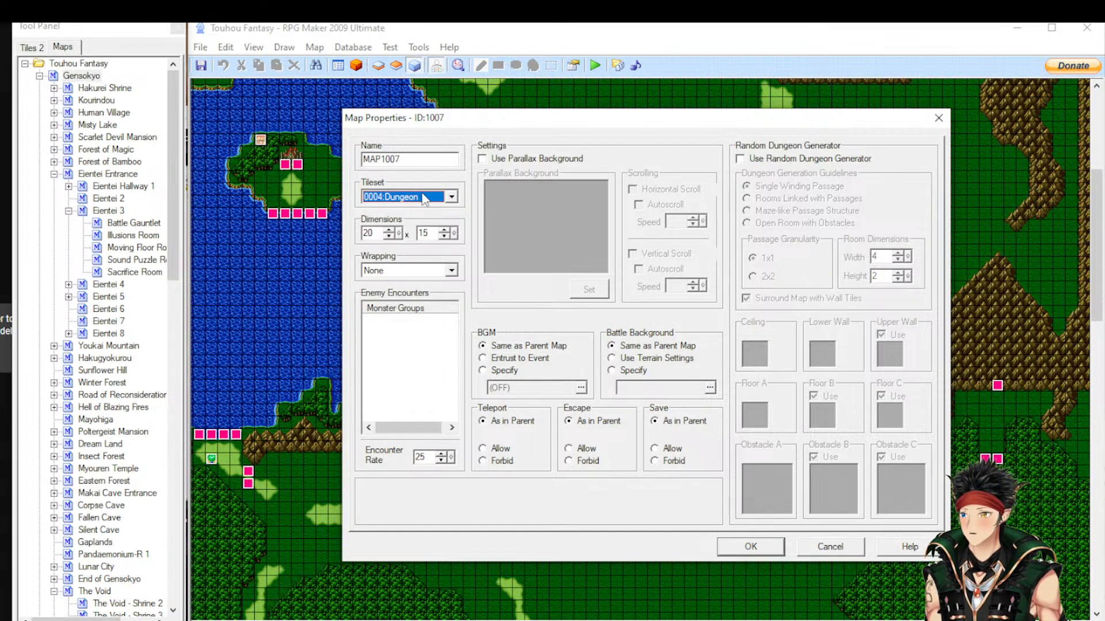
{"action": "left_click", "coordinate": [424, 197]}
{"action": "left_click", "coordinate": [425, 196]}
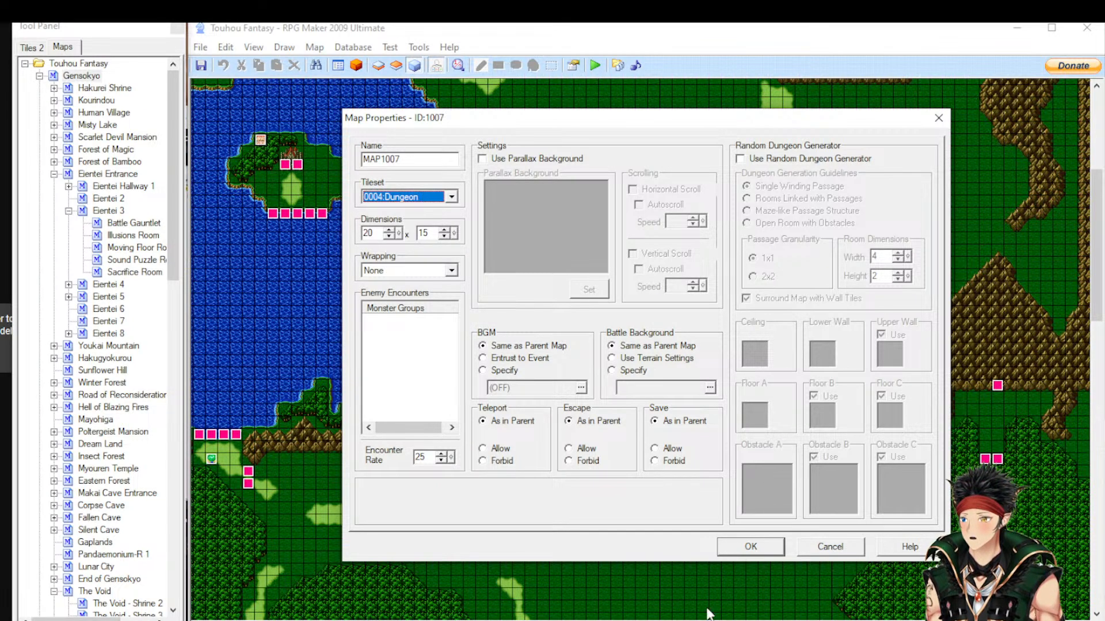
{"action": "left_click", "coordinate": [751, 546]}
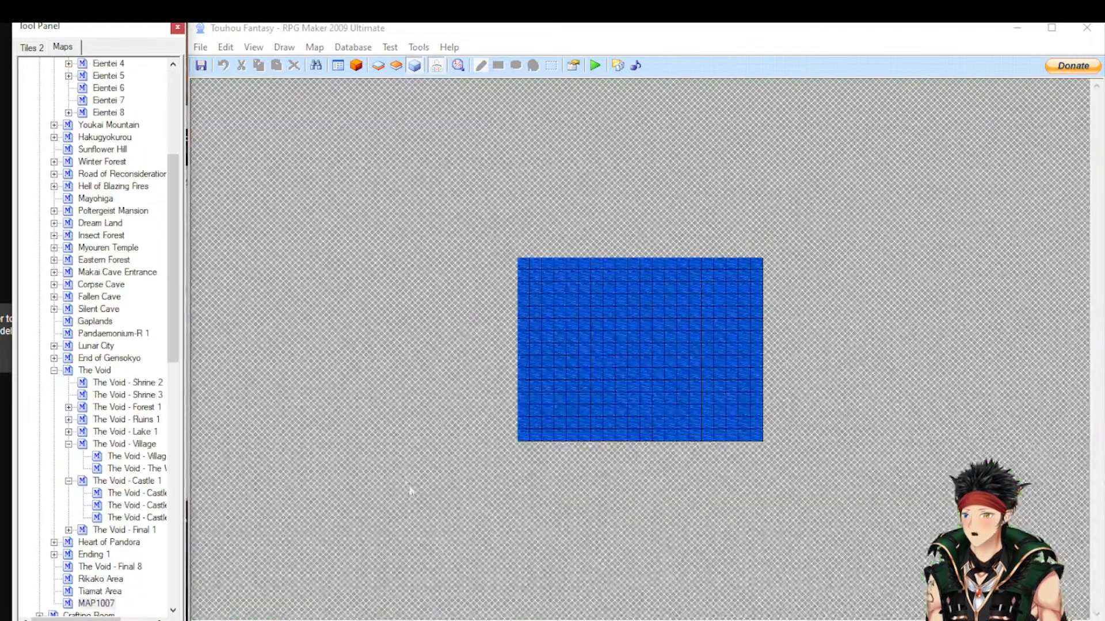
Find MAP1007 in the map tree and enable the random dungeon generator in its map properties
{"action": "scroll", "coordinate": [128, 344], "scroll_direction": "down", "scroll_amount": 5}
{"action": "scroll", "coordinate": [128, 344], "scroll_direction": "down", "scroll_amount": 1}
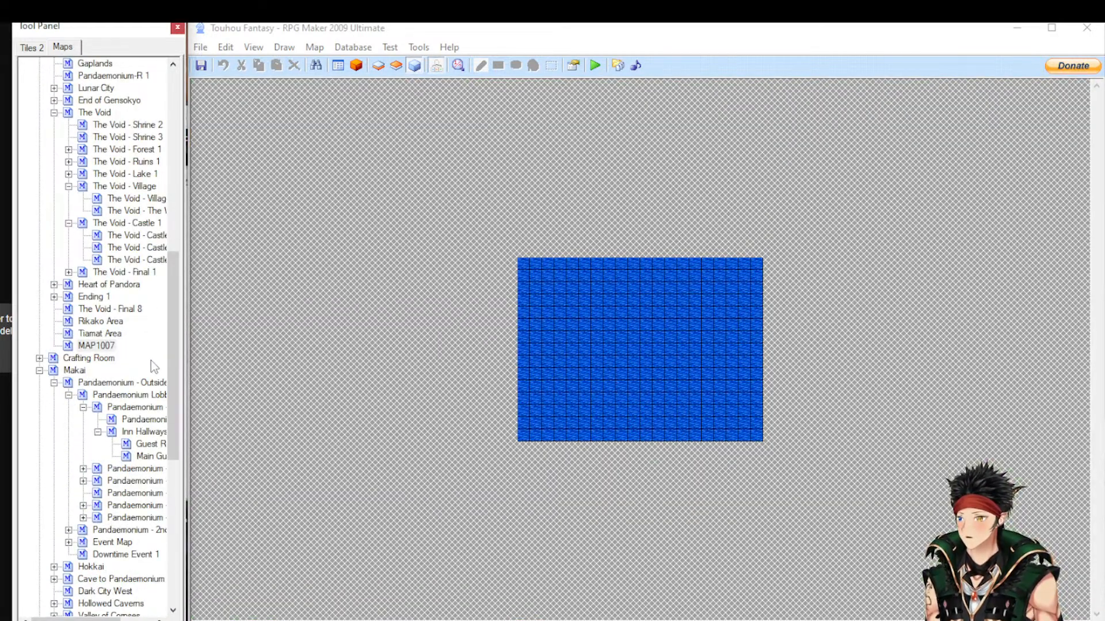
{"action": "left_click", "coordinate": [113, 347]}
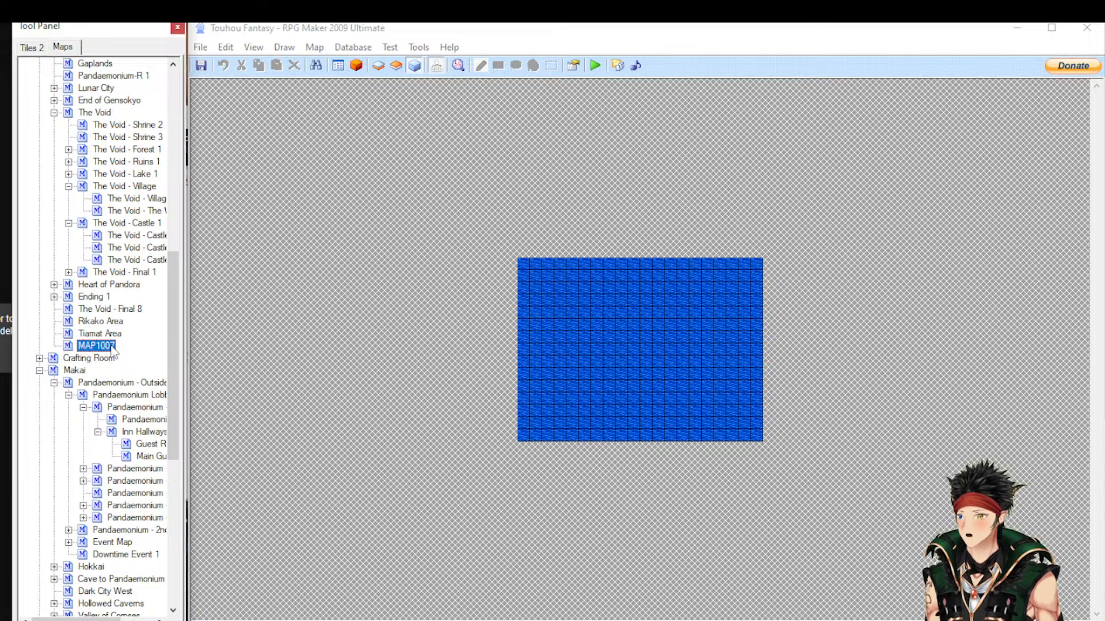
{"action": "scroll", "coordinate": [114, 351], "scroll_direction": "down", "scroll_amount": 10}
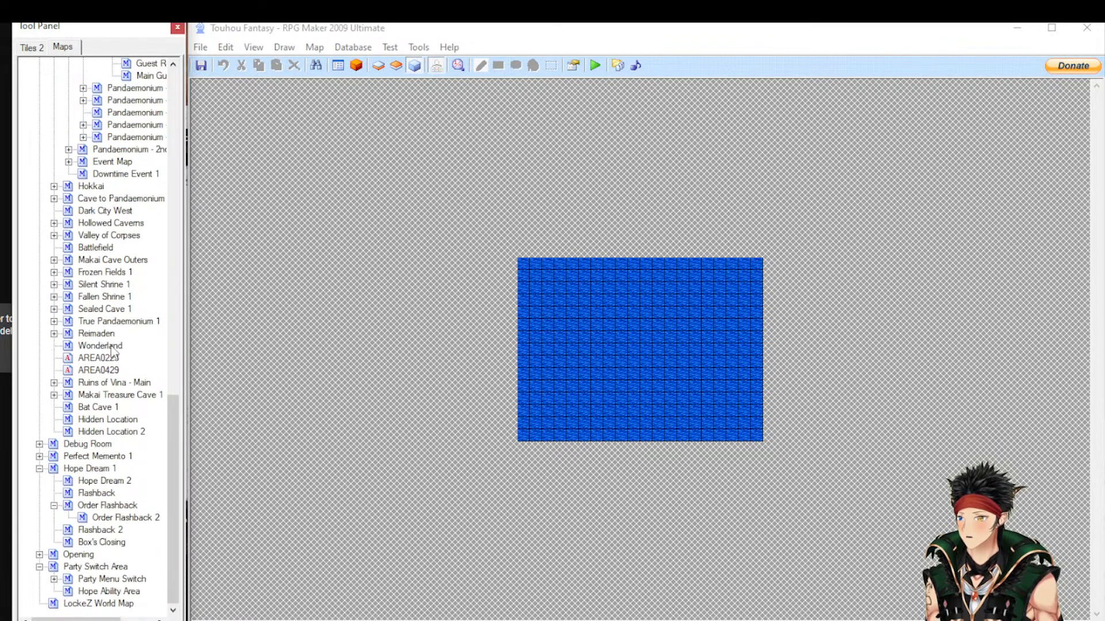
{"action": "scroll", "coordinate": [113, 351], "scroll_direction": "up", "scroll_amount": 4}
{"action": "scroll", "coordinate": [113, 351], "scroll_direction": "down", "scroll_amount": 4}
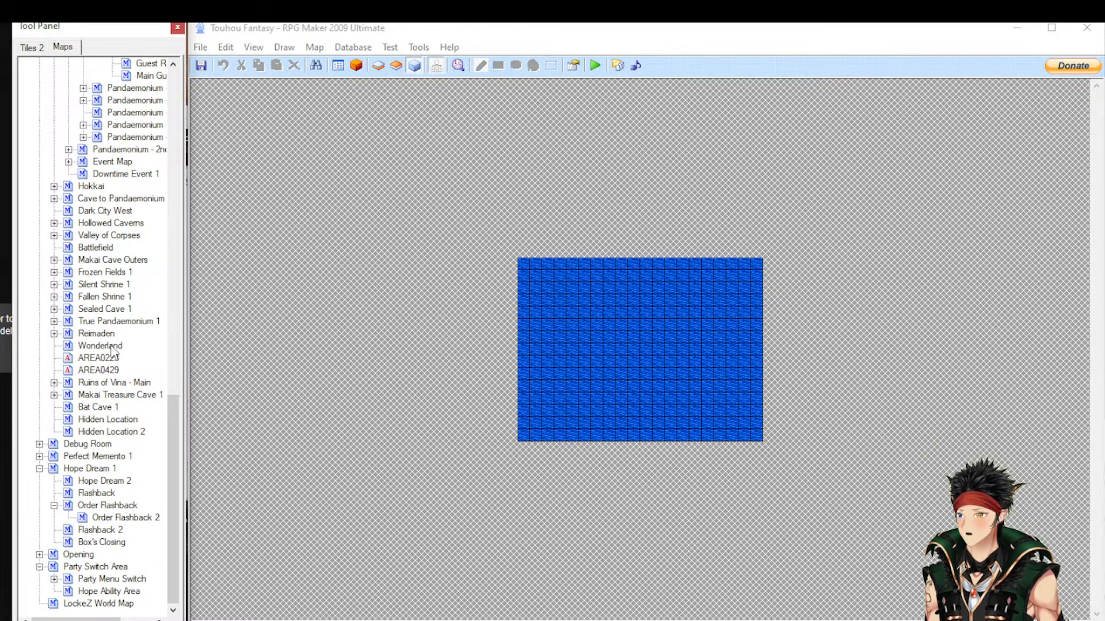
{"action": "scroll", "coordinate": [114, 351], "scroll_direction": "up", "scroll_amount": 10}
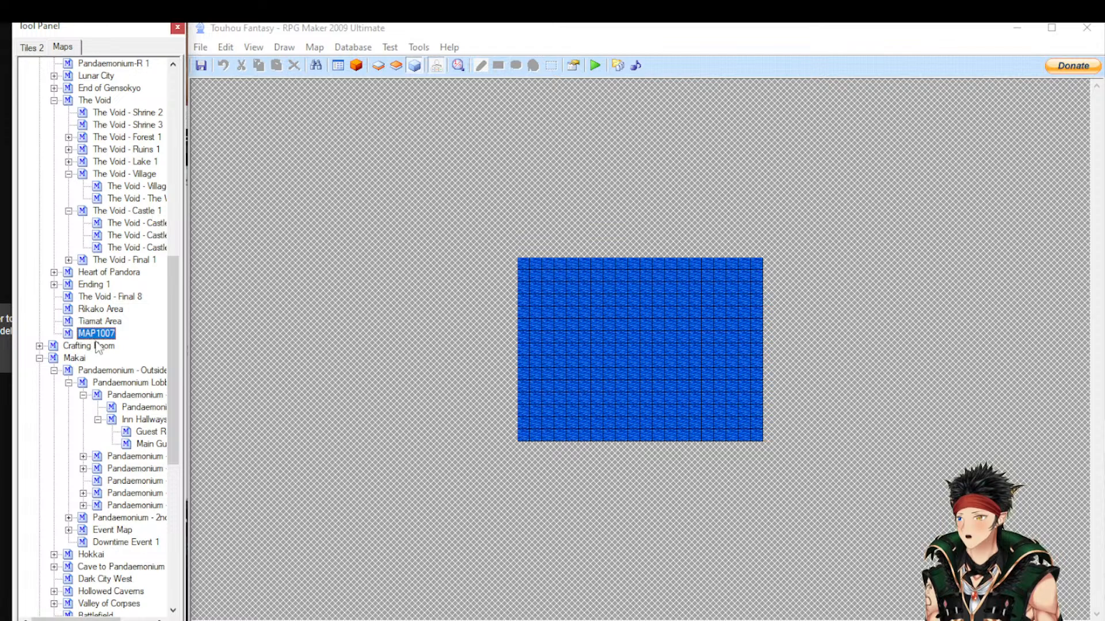
{"action": "right_click", "coordinate": [97, 336]}
{"action": "left_click", "coordinate": [147, 343]}
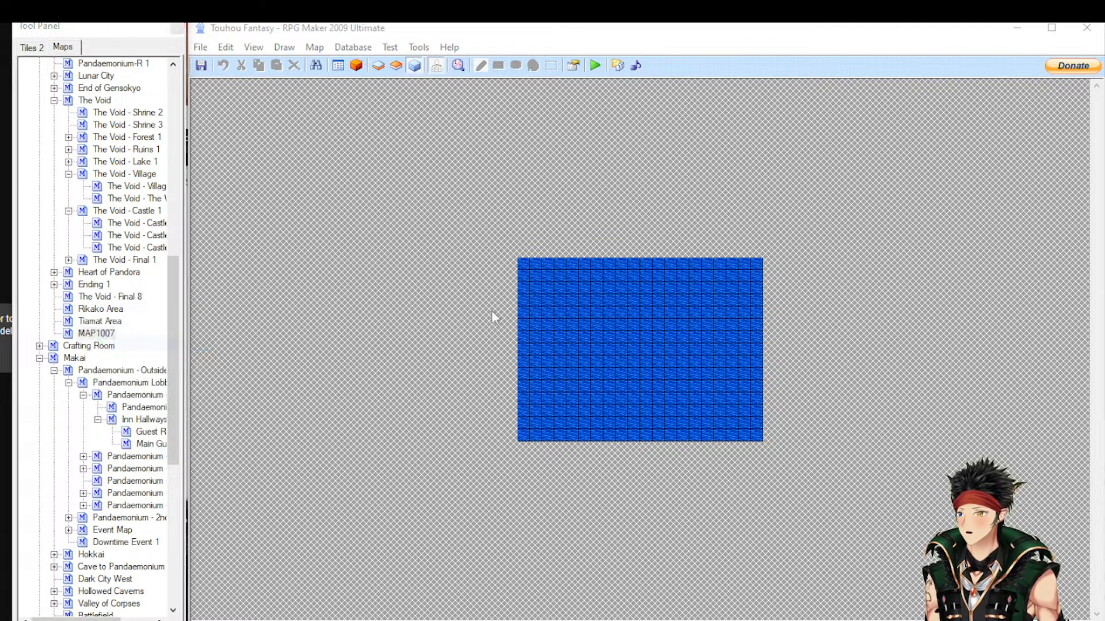
{"action": "left_click", "coordinate": [774, 159]}
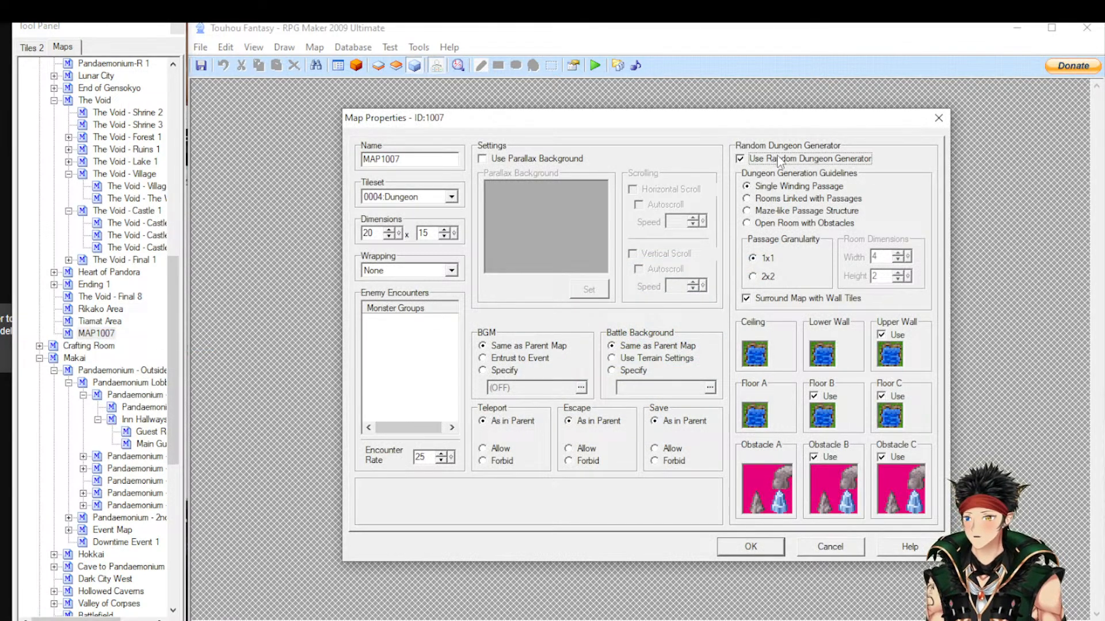
{"action": "left_click", "coordinate": [768, 548]}
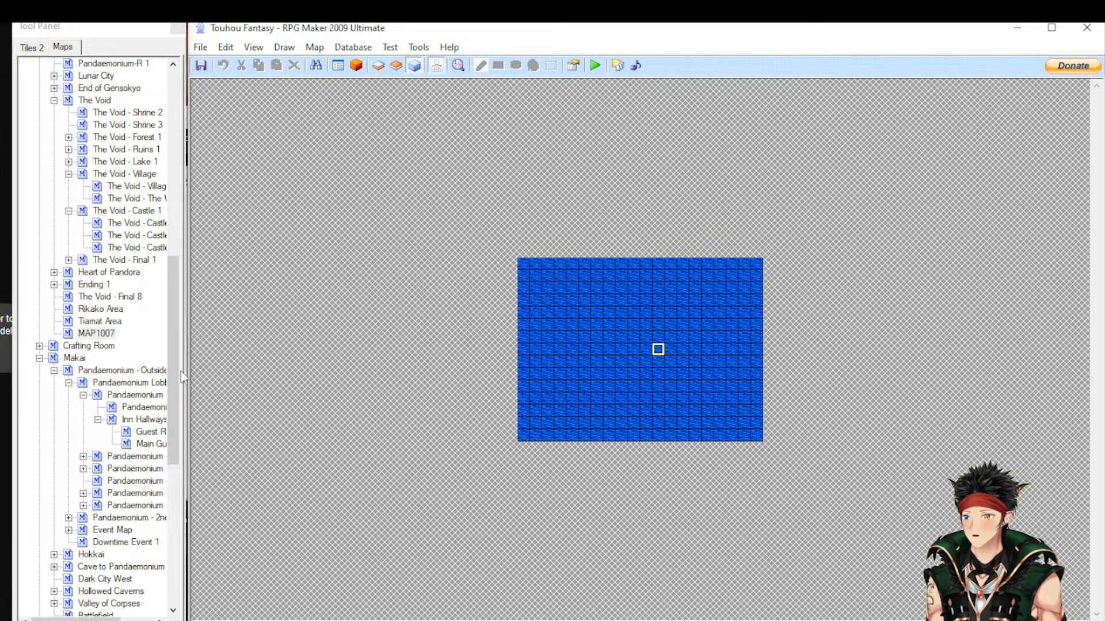
Review the random dungeon generator settings of MAP1007, including wall, floor and obstacle tiles, and close its properties without changes
{"action": "right_click", "coordinate": [99, 333]}
{"action": "left_click", "coordinate": [110, 342]}
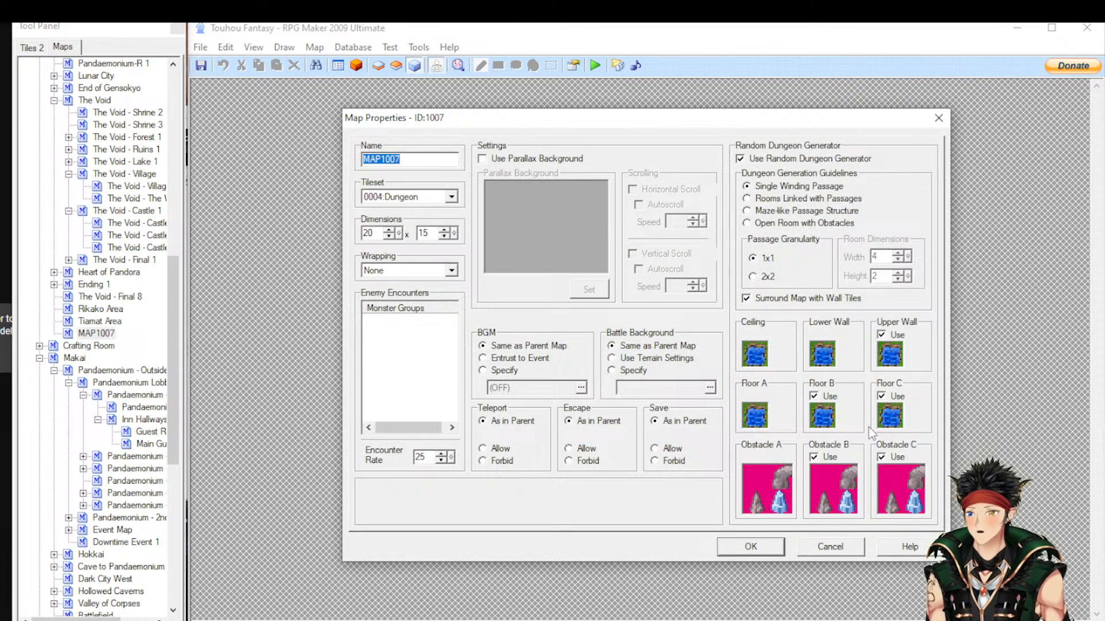
{"action": "left_click", "coordinate": [750, 546]}
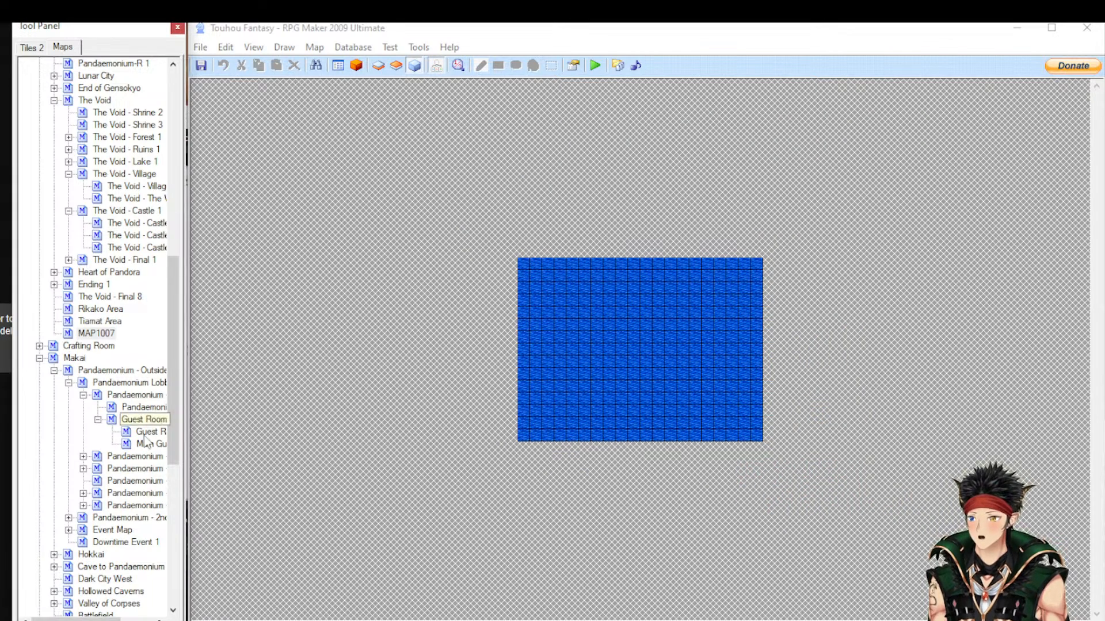
Set MAP1007's dungeon generation guideline to Rooms Linked with Passages, after trying Maze-like Passage Structure
{"action": "right_click", "coordinate": [110, 336]}
{"action": "left_click", "coordinate": [144, 342]}
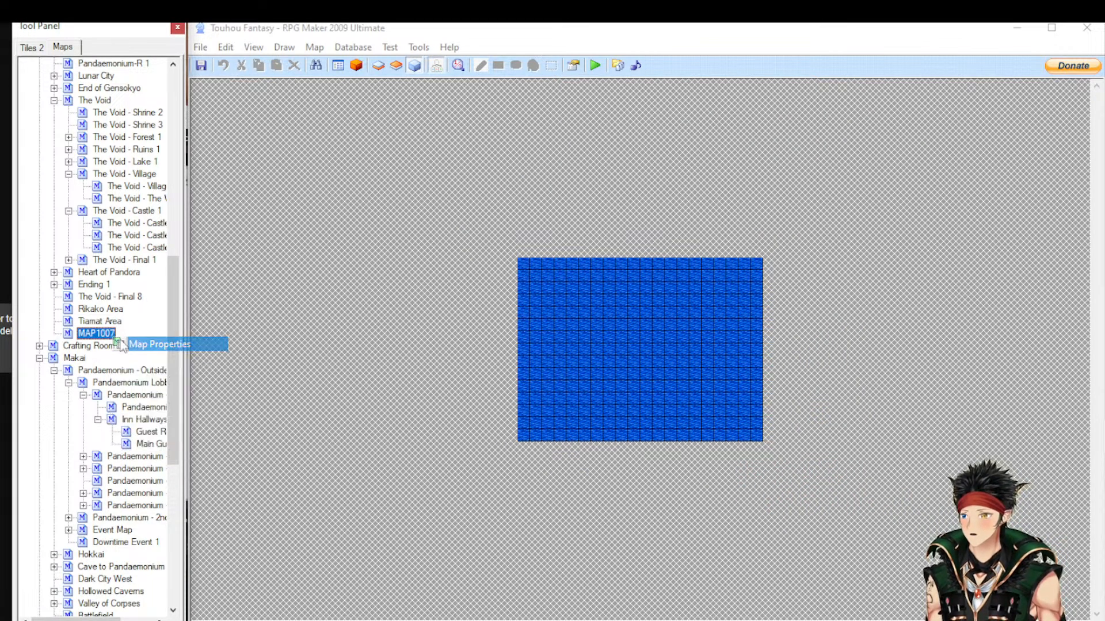
{"action": "left_click", "coordinate": [771, 211]}
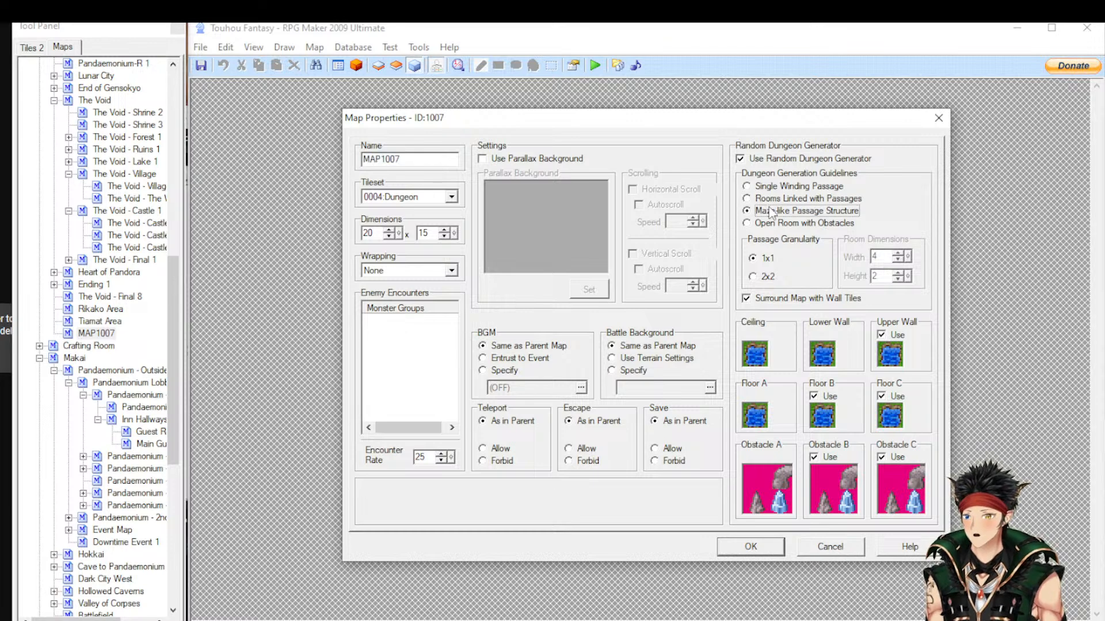
{"action": "left_click", "coordinate": [771, 199]}
{"action": "left_click", "coordinate": [750, 546]}
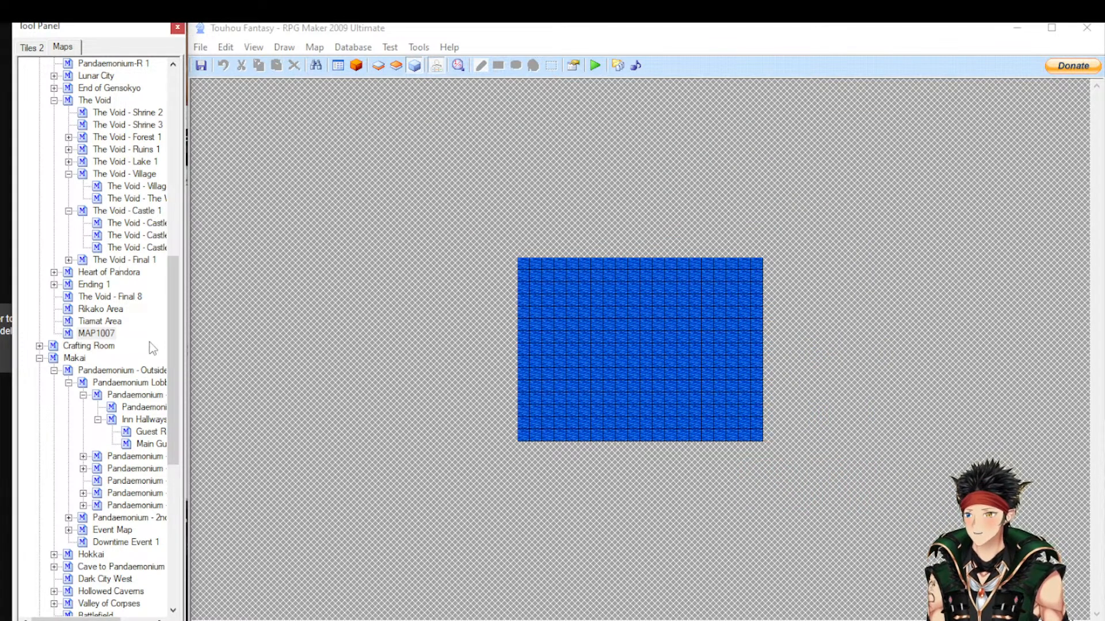
Resize MAP1007 to 40 x 40 tiles in its map properties
{"action": "right_click", "coordinate": [103, 336]}
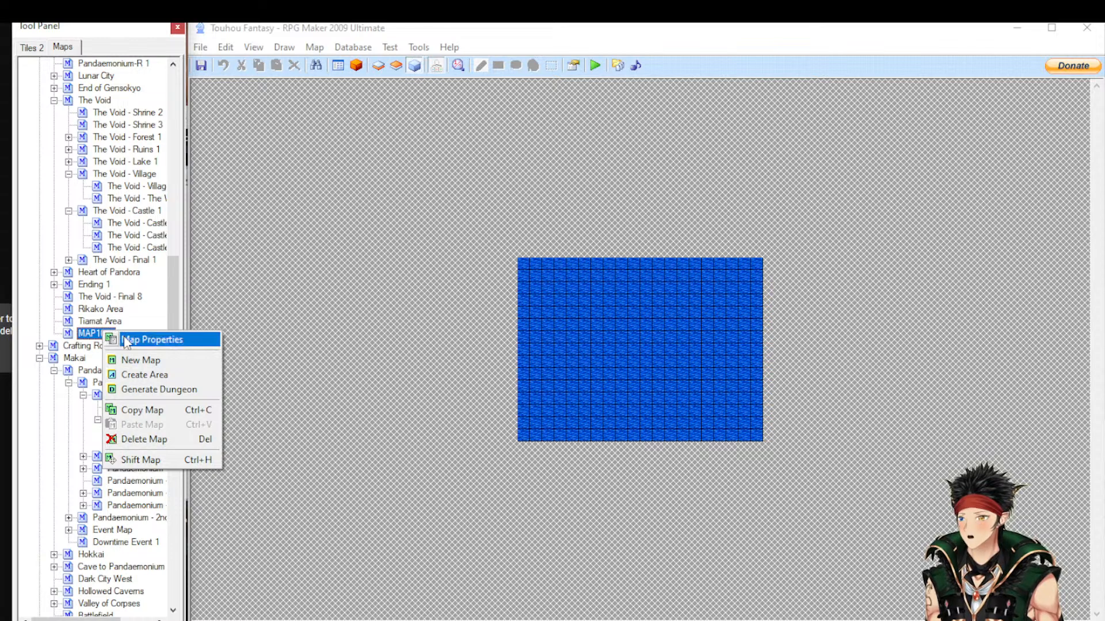
{"action": "left_click", "coordinate": [173, 339]}
{"action": "double_click", "coordinate": [371, 233]}
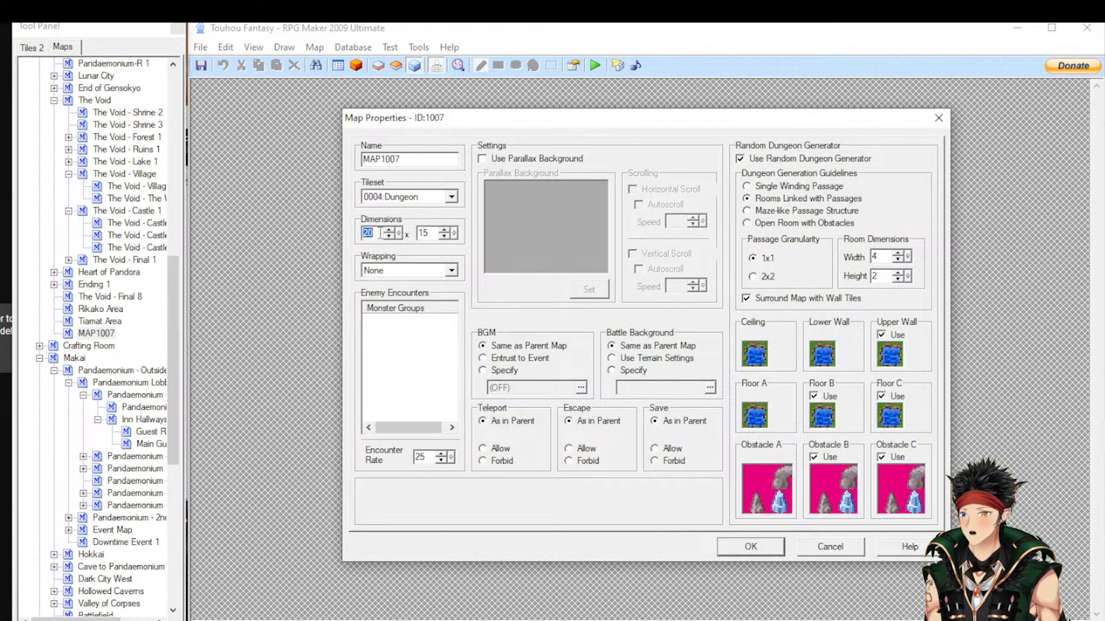
{"action": "type", "text": "40"}
{"action": "double_click", "coordinate": [428, 234]}
{"action": "type", "text": "40"}
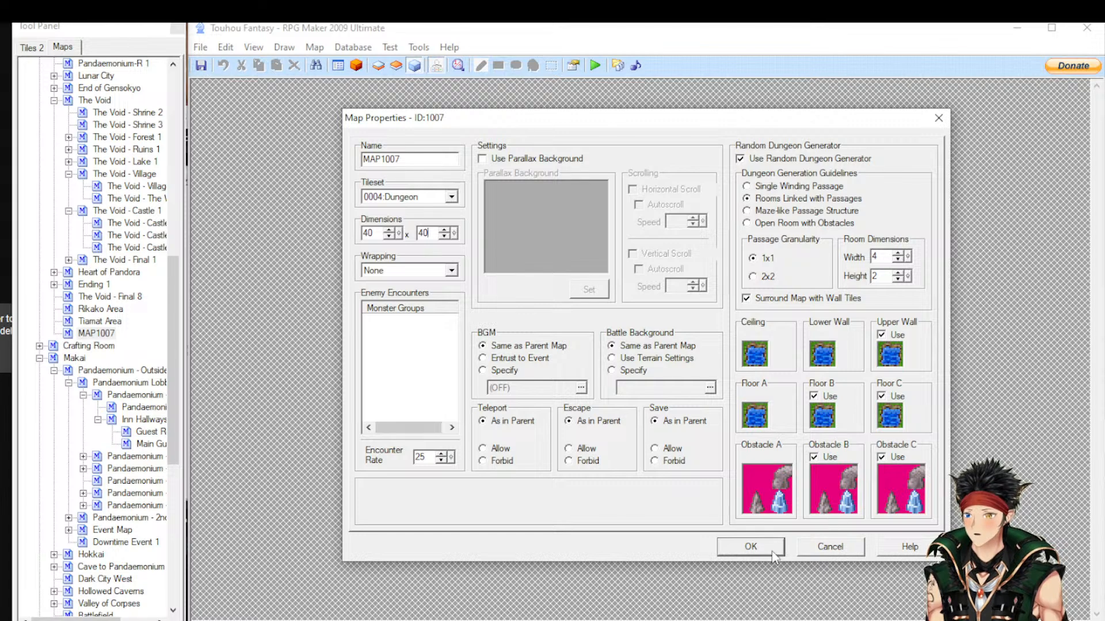
{"action": "left_click", "coordinate": [751, 547]}
{"action": "key", "text": "alt+Tab"}
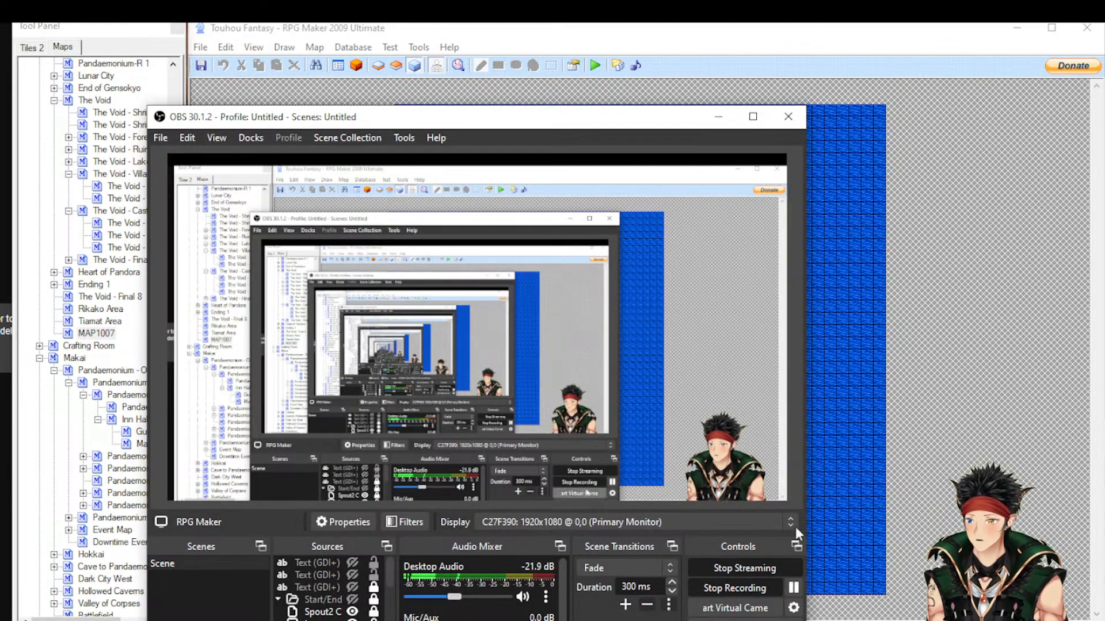
{"action": "left_click", "coordinate": [990, 419]}
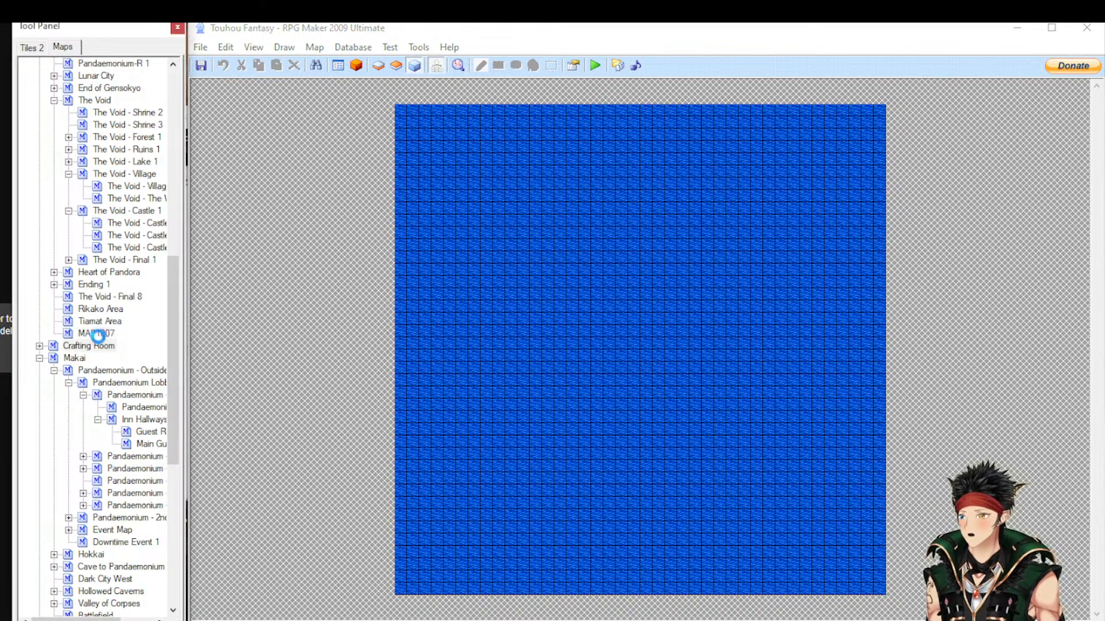
Recheck the map properties of the enlarged MAP1007 and close them without changes
{"action": "right_click", "coordinate": [94, 335]}
{"action": "left_click", "coordinate": [93, 335]}
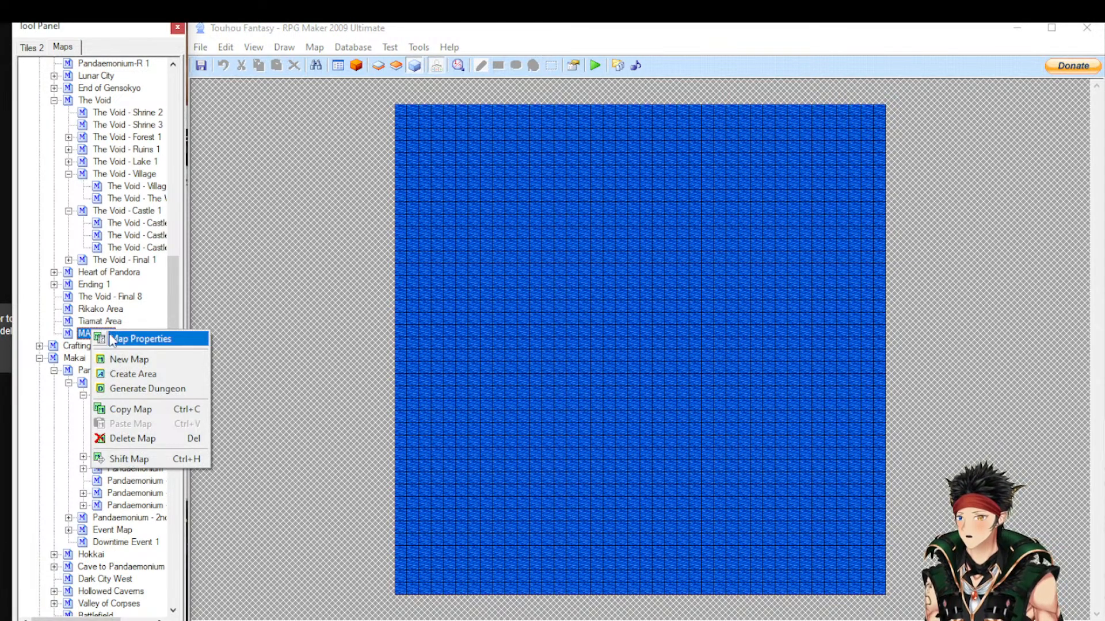
{"action": "left_click", "coordinate": [104, 339]}
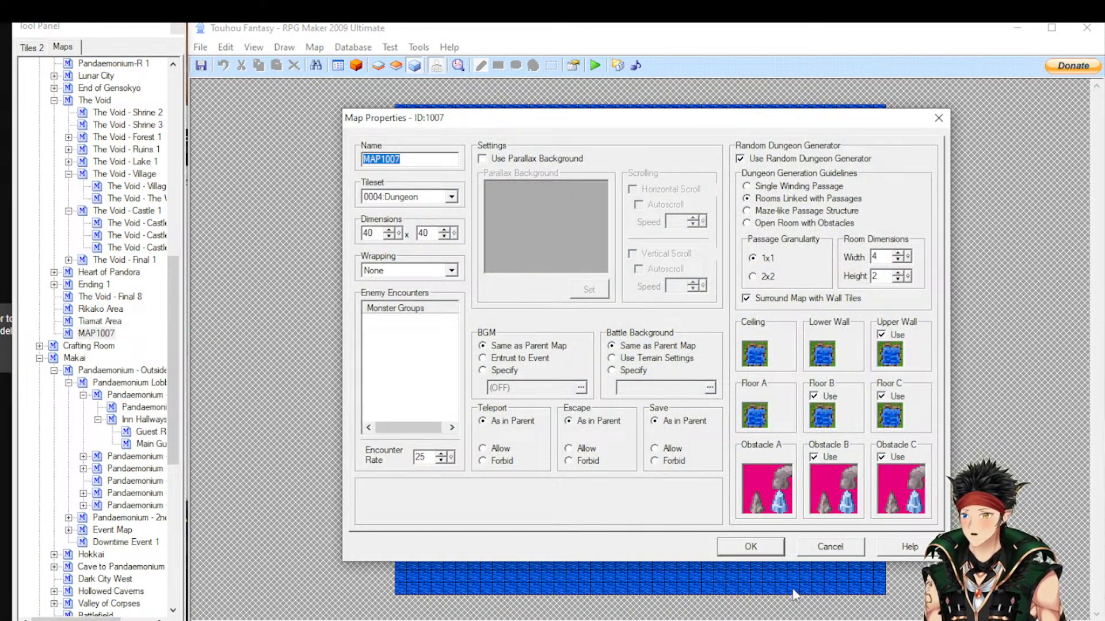
{"action": "left_click", "coordinate": [751, 546]}
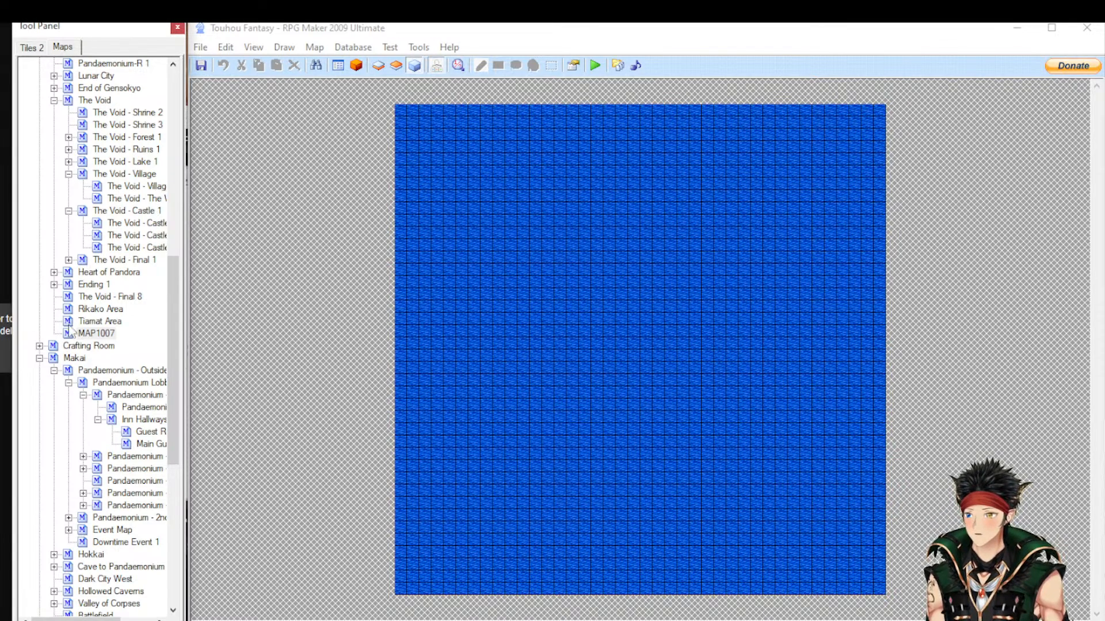
Delete MAP1007 from the map tree and confirm its removal
{"action": "left_click", "coordinate": [84, 336]}
{"action": "right_click", "coordinate": [85, 339]}
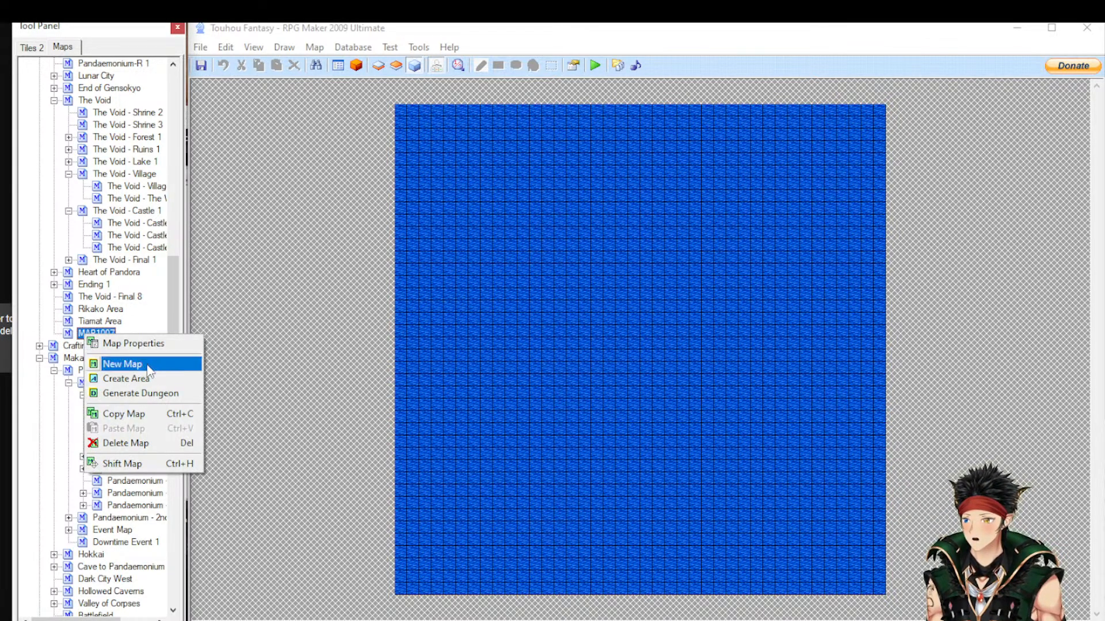
{"action": "left_click", "coordinate": [151, 443]}
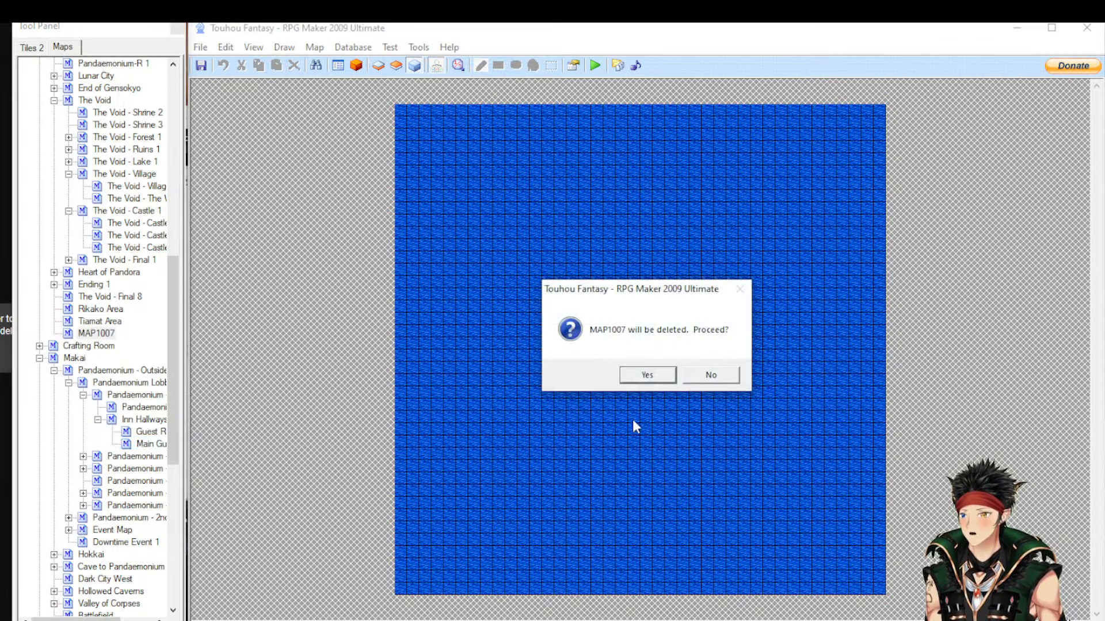
{"action": "left_click", "coordinate": [648, 375]}
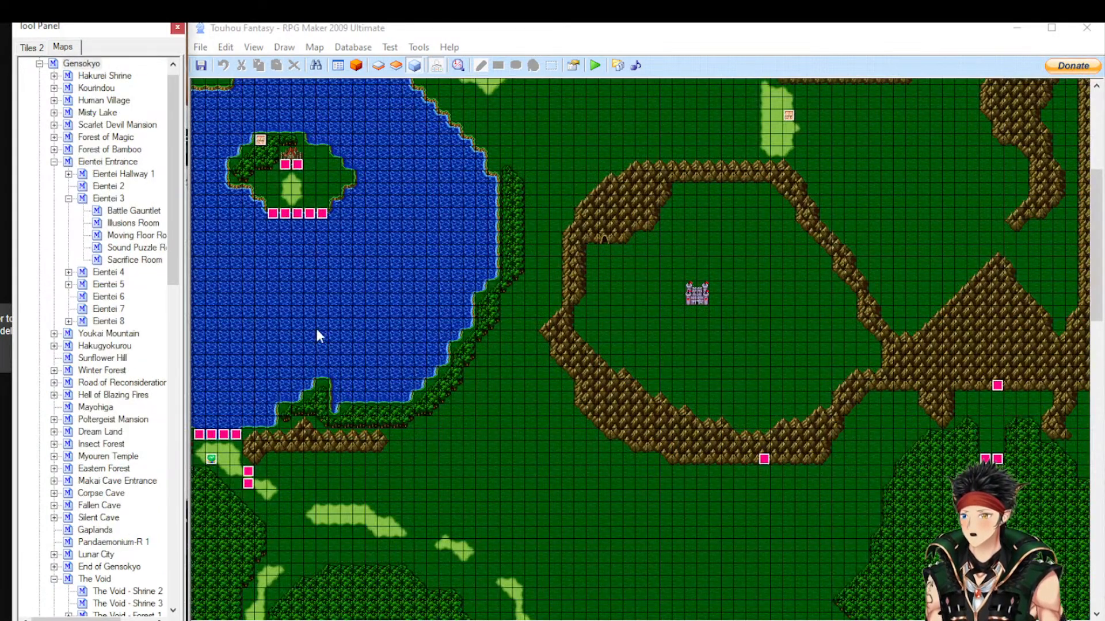
Display the Downtime Event 1 map and open the event editor for a new event on an empty tile above the ground
{"action": "scroll", "coordinate": [148, 240], "scroll_direction": "down", "scroll_amount": 15}
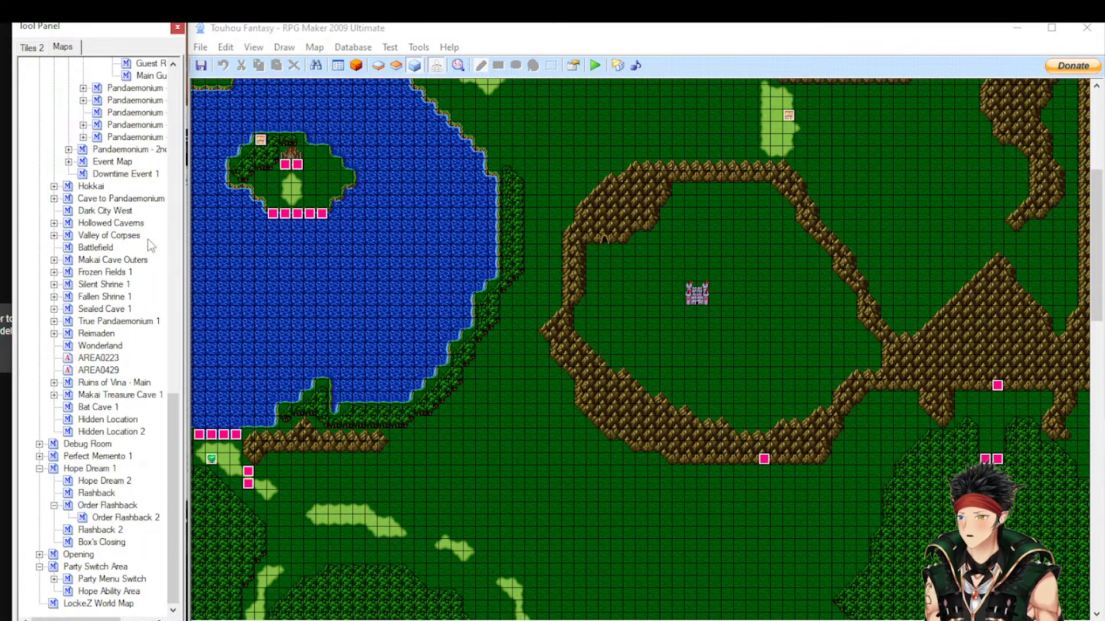
{"action": "left_click", "coordinate": [136, 177]}
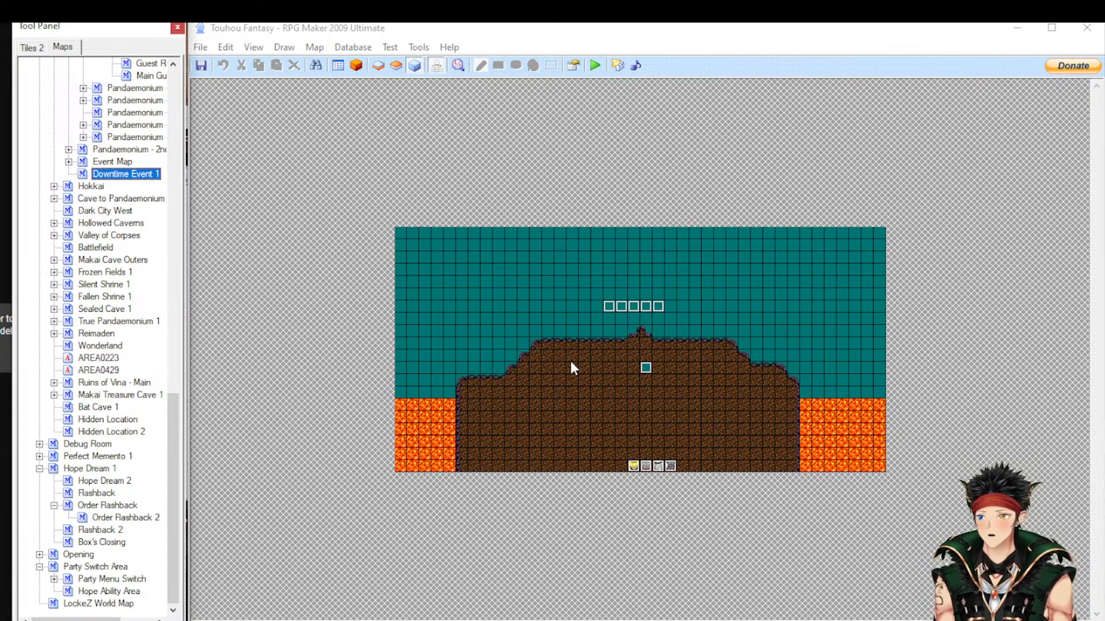
{"action": "left_click", "coordinate": [511, 320]}
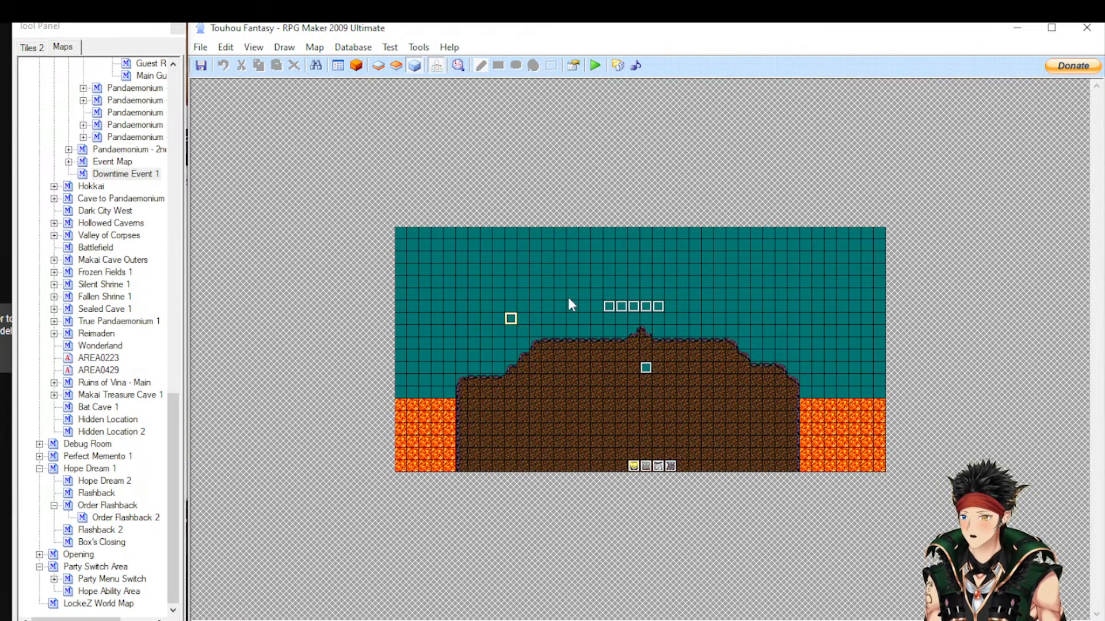
{"action": "double_click", "coordinate": [551, 311]}
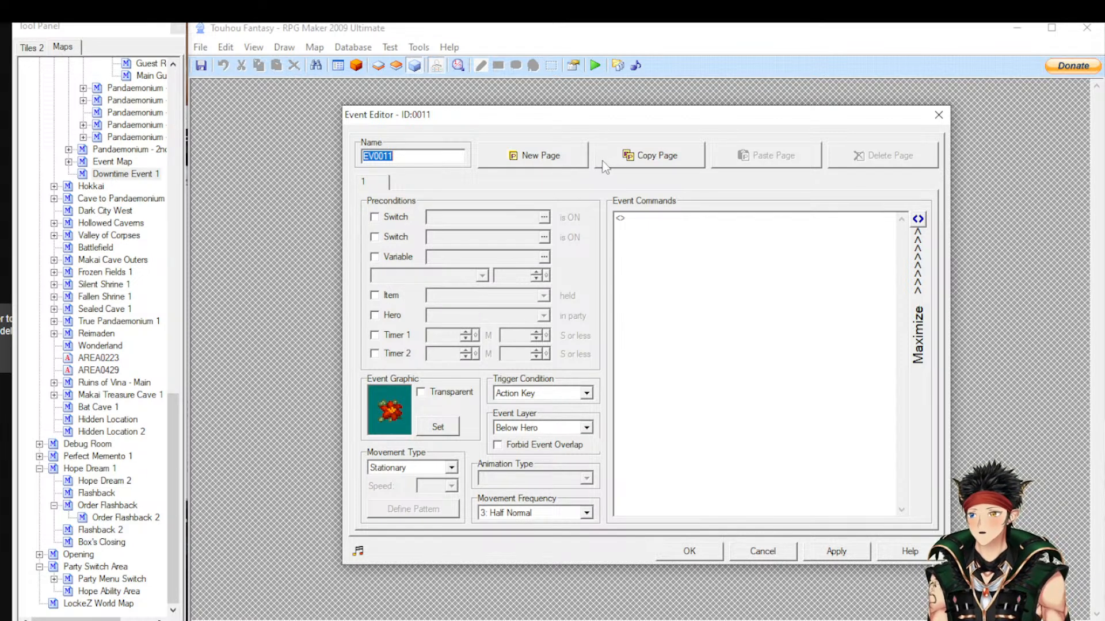
Try the Switch and Variable preconditions, review the variable's comparison operators, and leave both preconditions disabled
{"action": "left_click", "coordinate": [376, 217]}
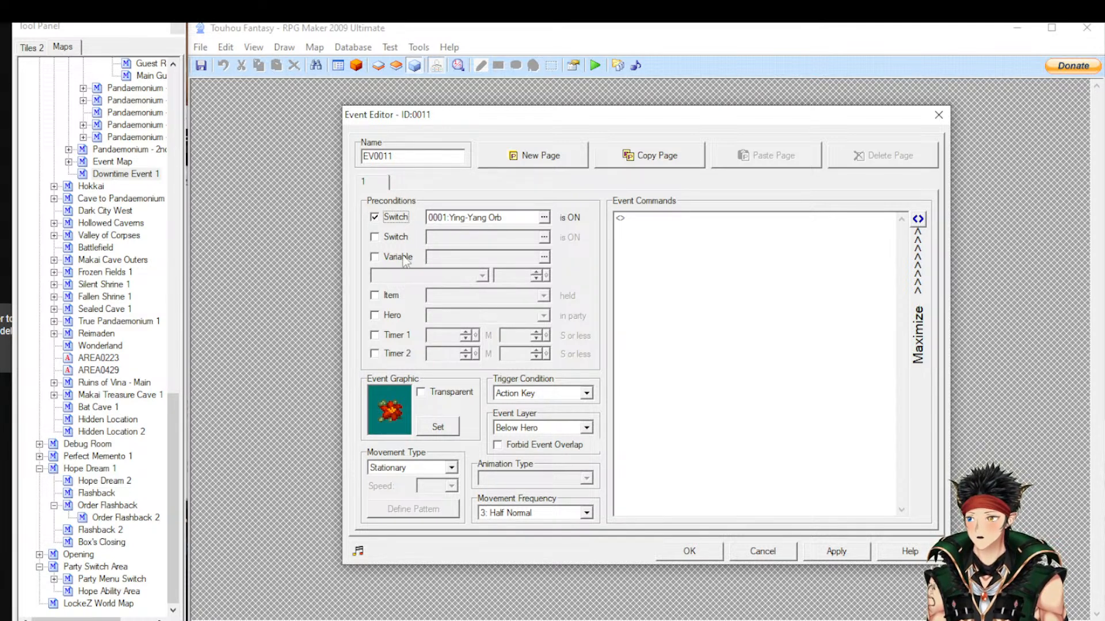
{"action": "left_click", "coordinate": [397, 218]}
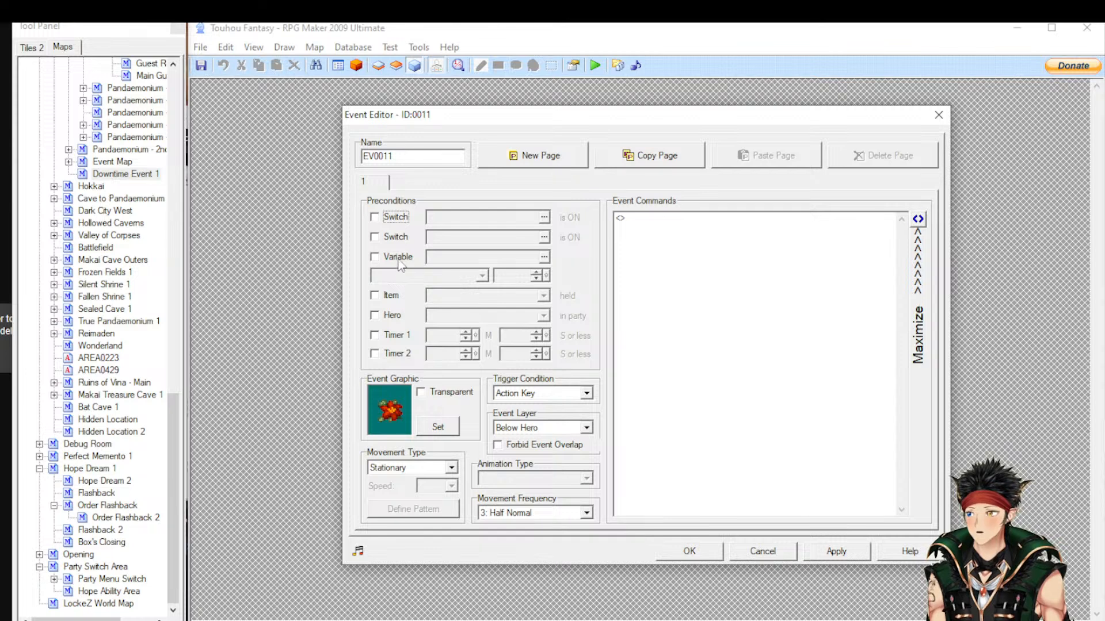
{"action": "left_click", "coordinate": [399, 259]}
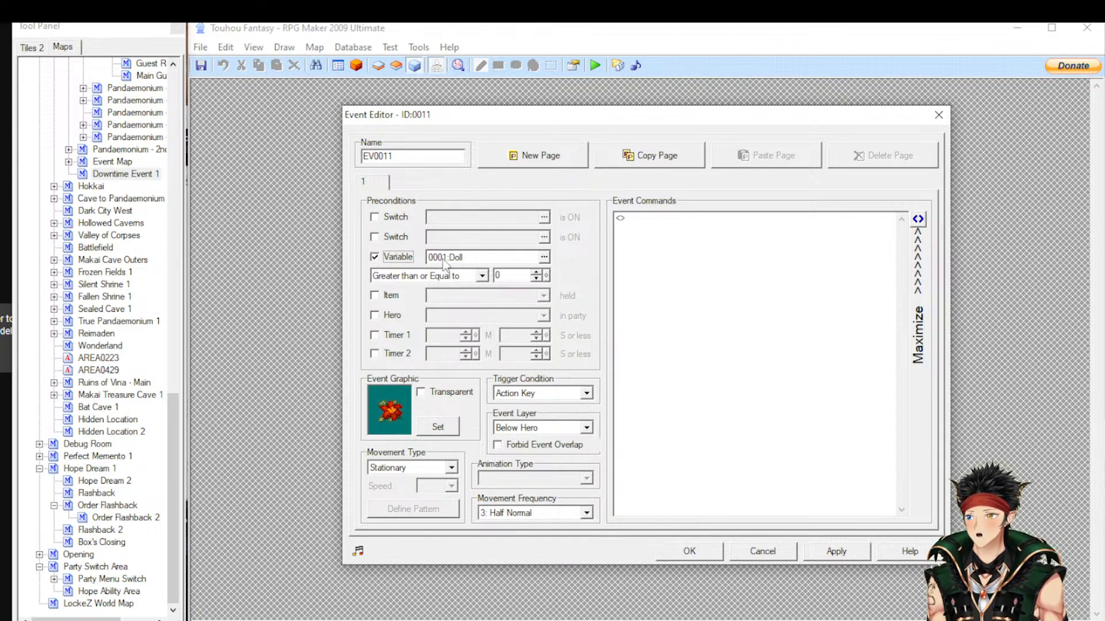
{"action": "left_click", "coordinate": [435, 279]}
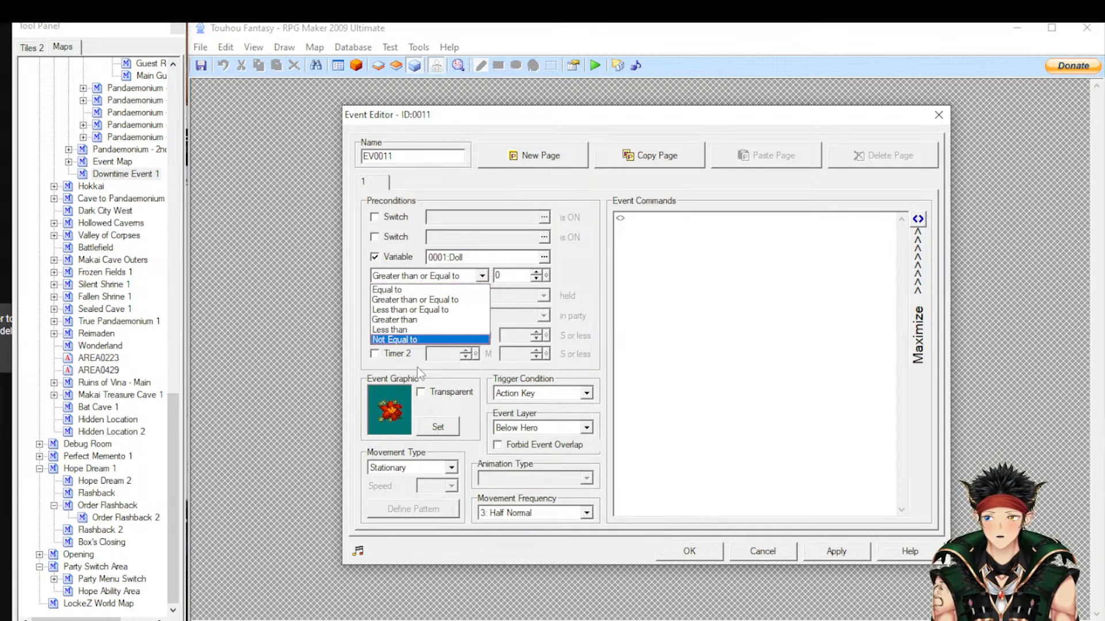
{"action": "left_click", "coordinate": [410, 280]}
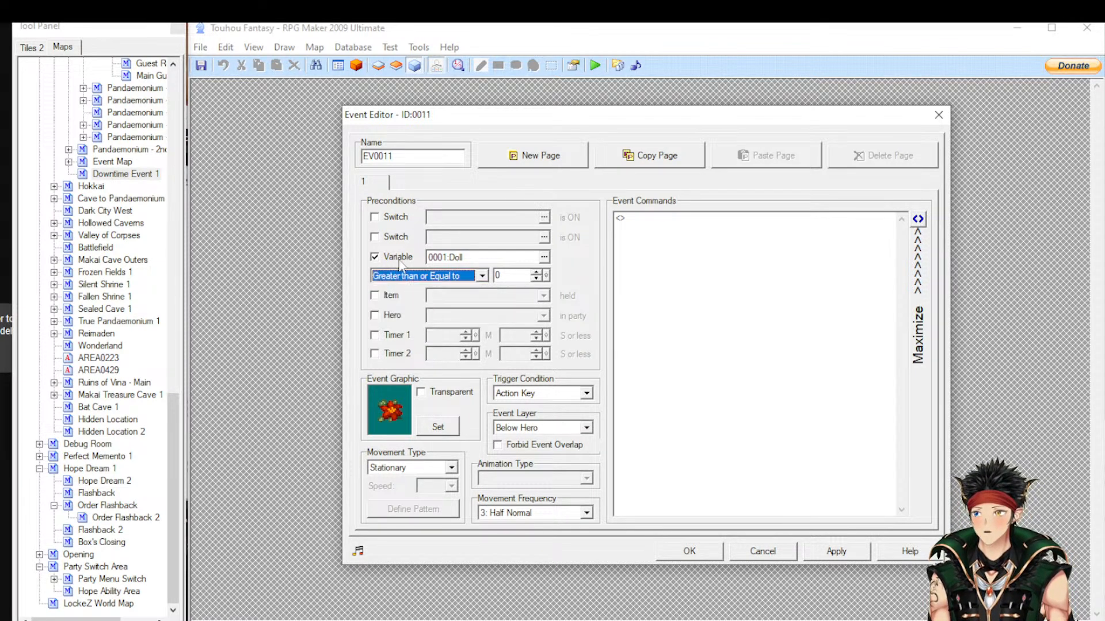
{"action": "left_click", "coordinate": [396, 258]}
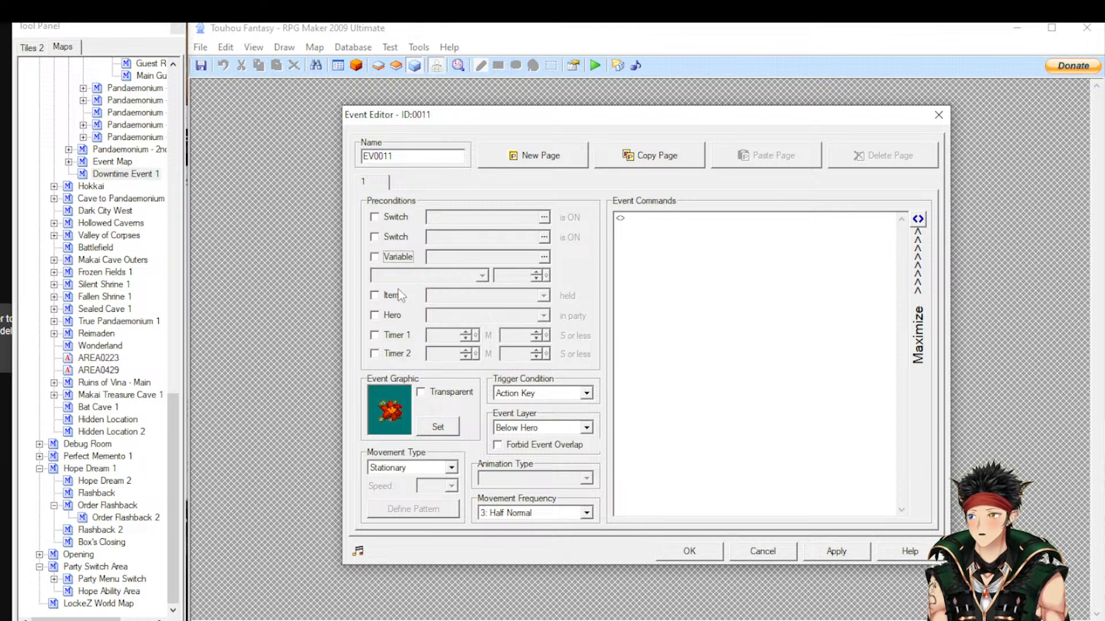
Try the Item, Hero, Timer 1 and Timer 2 preconditions on the event page and disable each of them again
{"action": "left_click", "coordinate": [393, 296]}
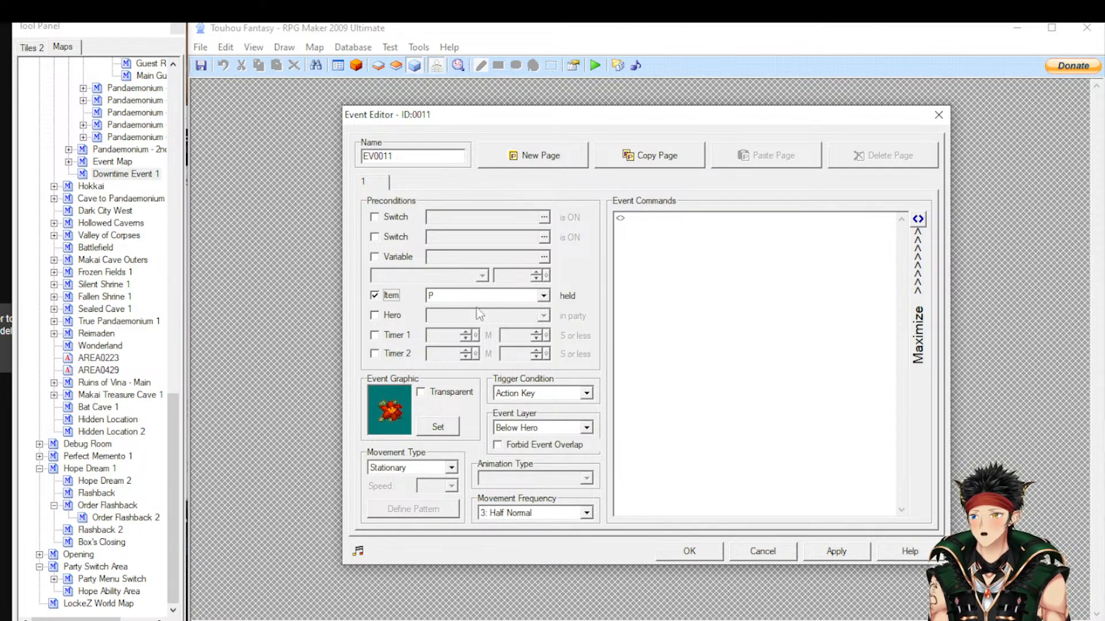
{"action": "left_click", "coordinate": [376, 297]}
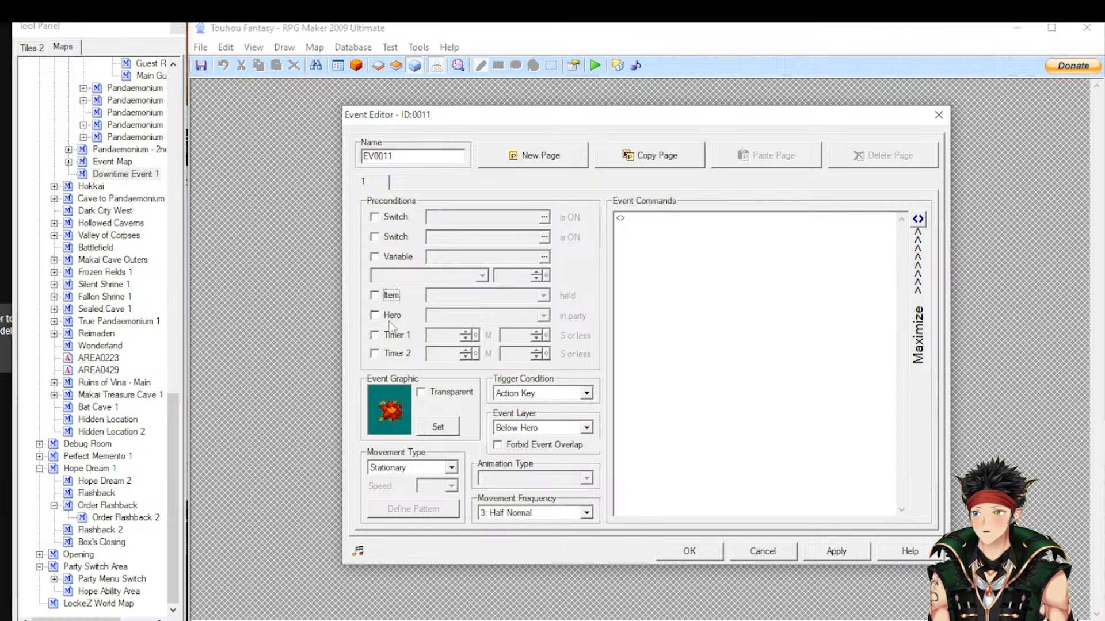
{"action": "left_click", "coordinate": [390, 316]}
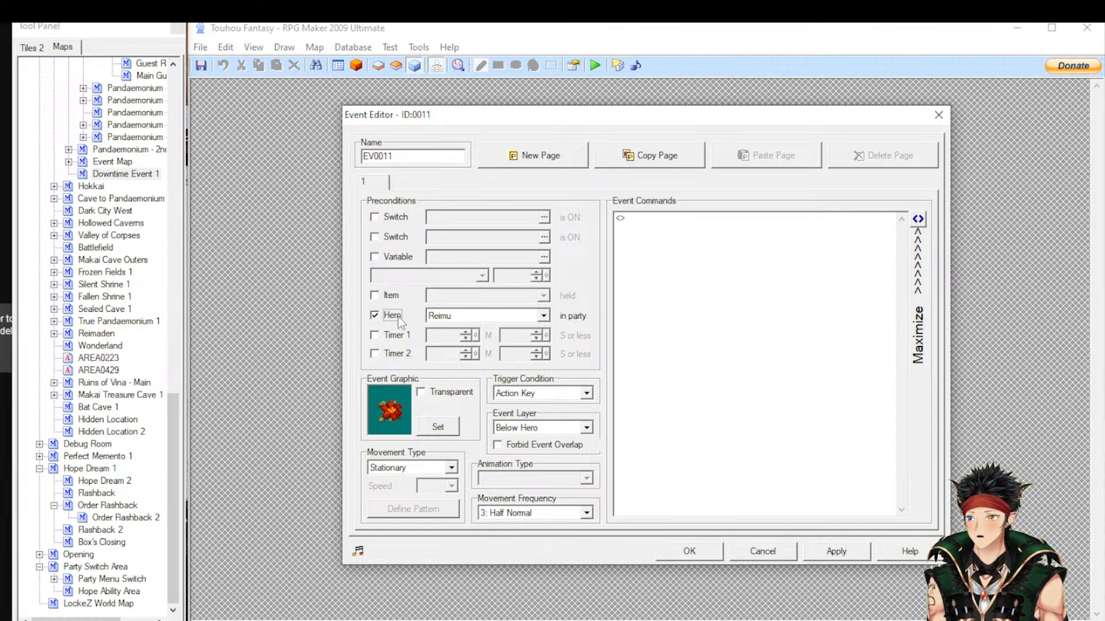
{"action": "left_click", "coordinate": [397, 316]}
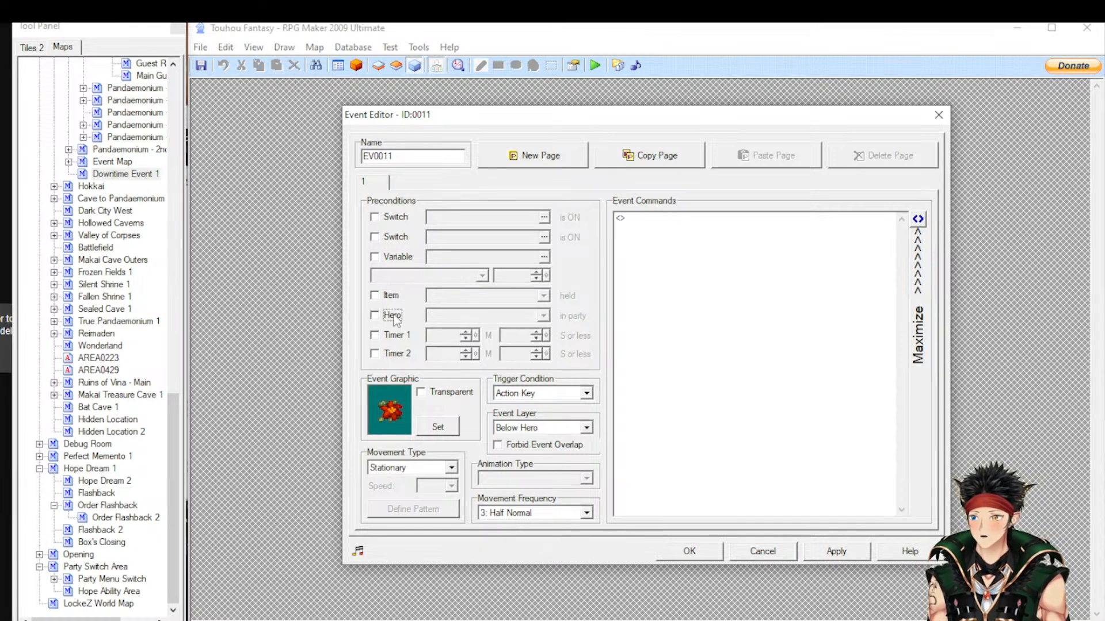
{"action": "left_click", "coordinate": [408, 340]}
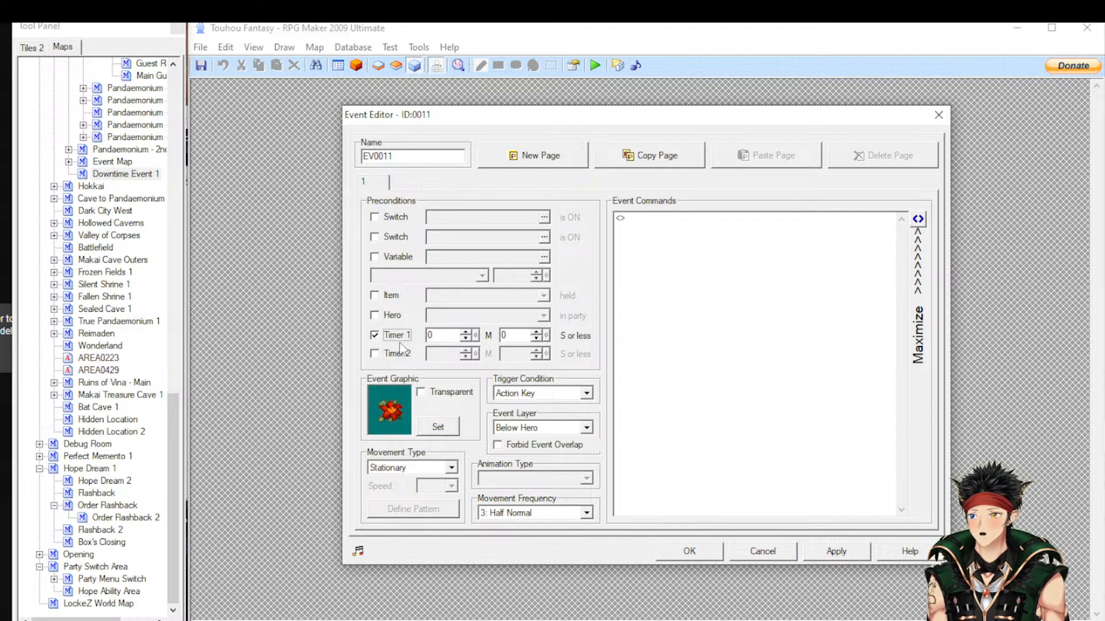
{"action": "left_click", "coordinate": [395, 355]}
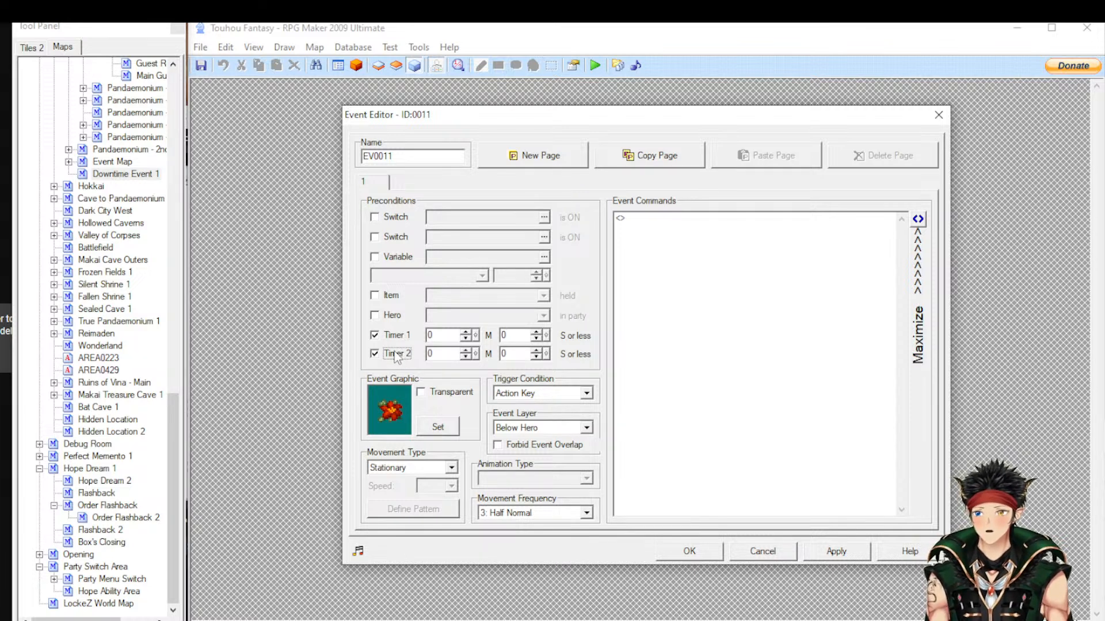
{"action": "left_click", "coordinate": [395, 355]}
{"action": "left_click", "coordinate": [396, 336]}
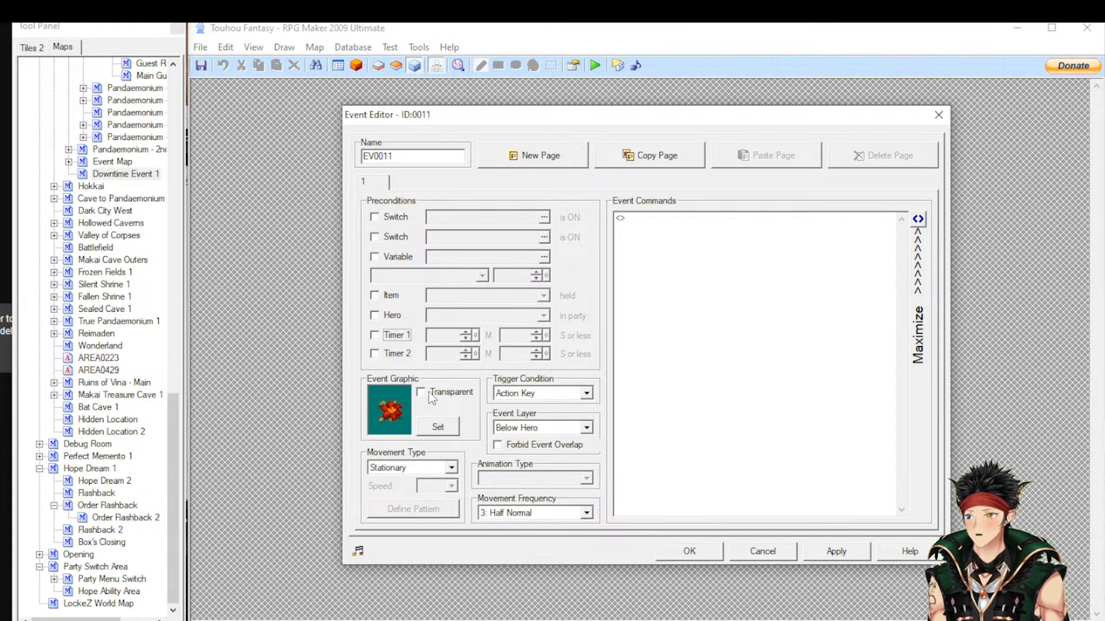
View the available event graphics without changing the selection, and briefly try the graphic's Transparent option
{"action": "left_click", "coordinate": [437, 427]}
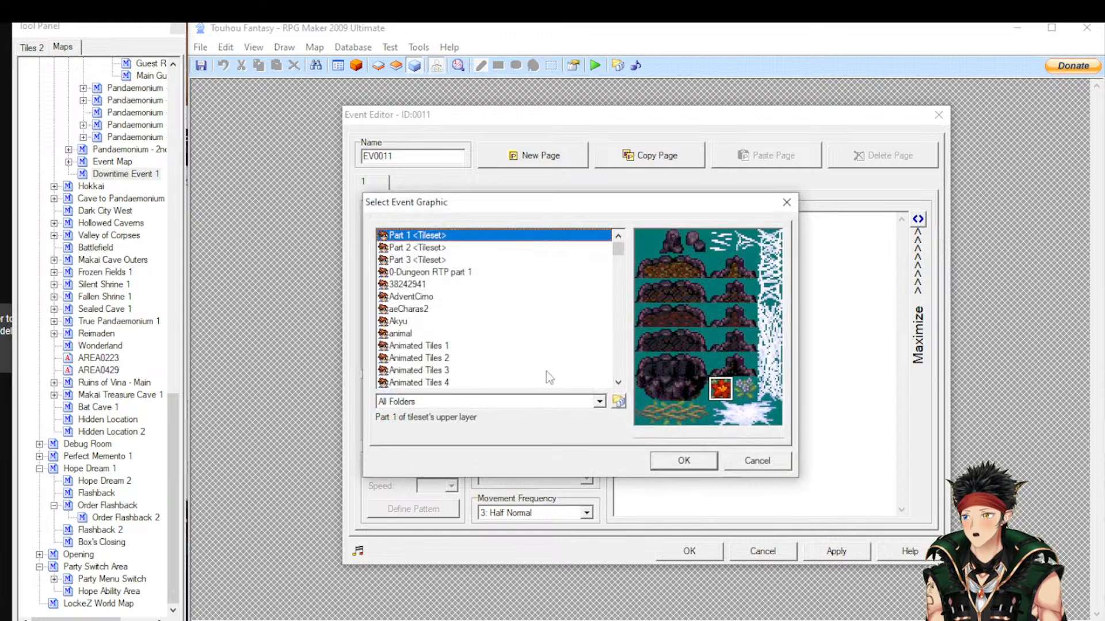
{"action": "left_click", "coordinate": [755, 463]}
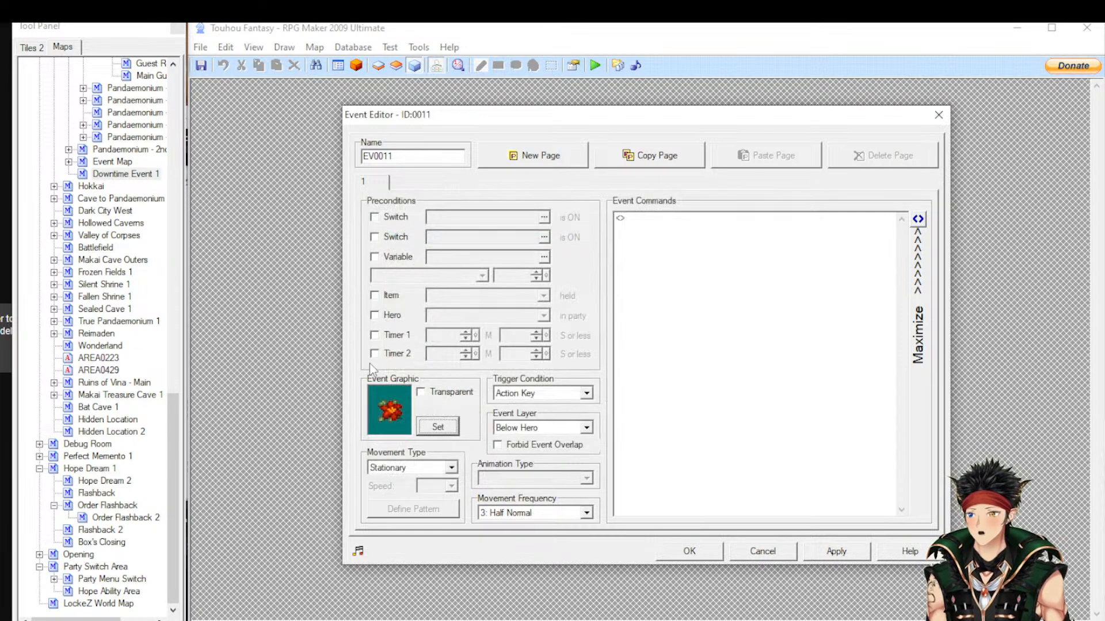
{"action": "left_click", "coordinate": [440, 393]}
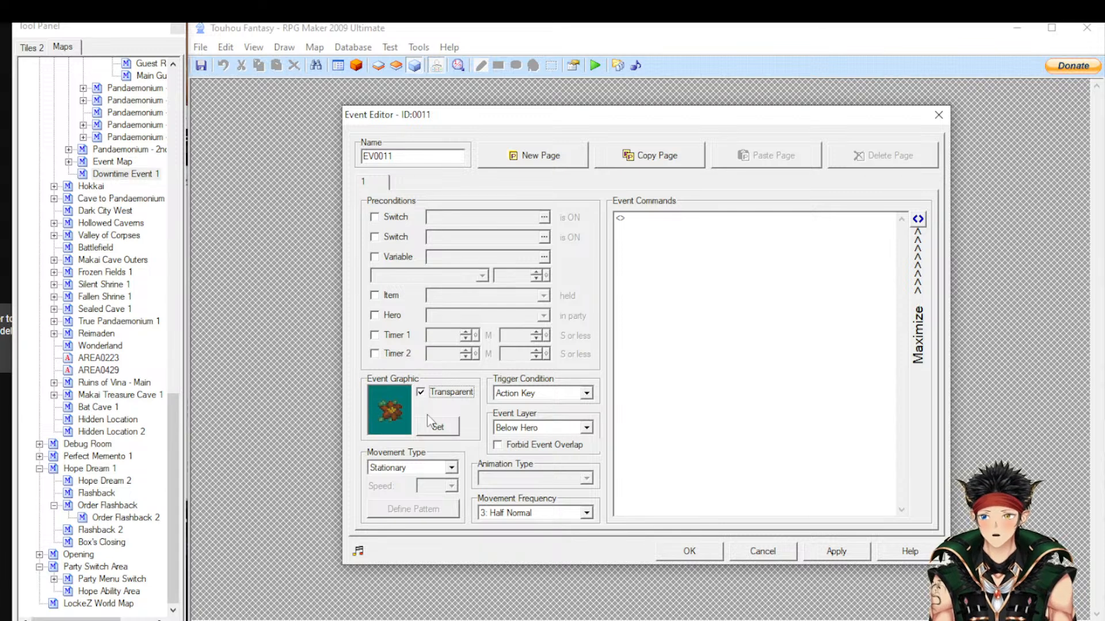
{"action": "left_click", "coordinate": [458, 394]}
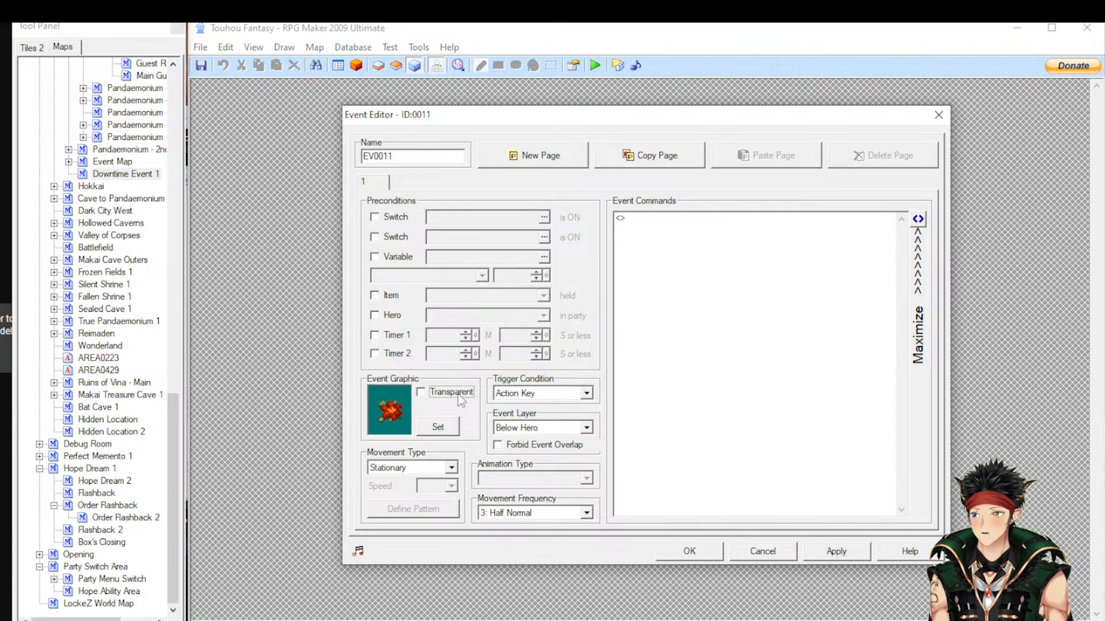
Review the available trigger conditions and event layer options, keeping Action Key and Below Hero
{"action": "left_click", "coordinate": [527, 394]}
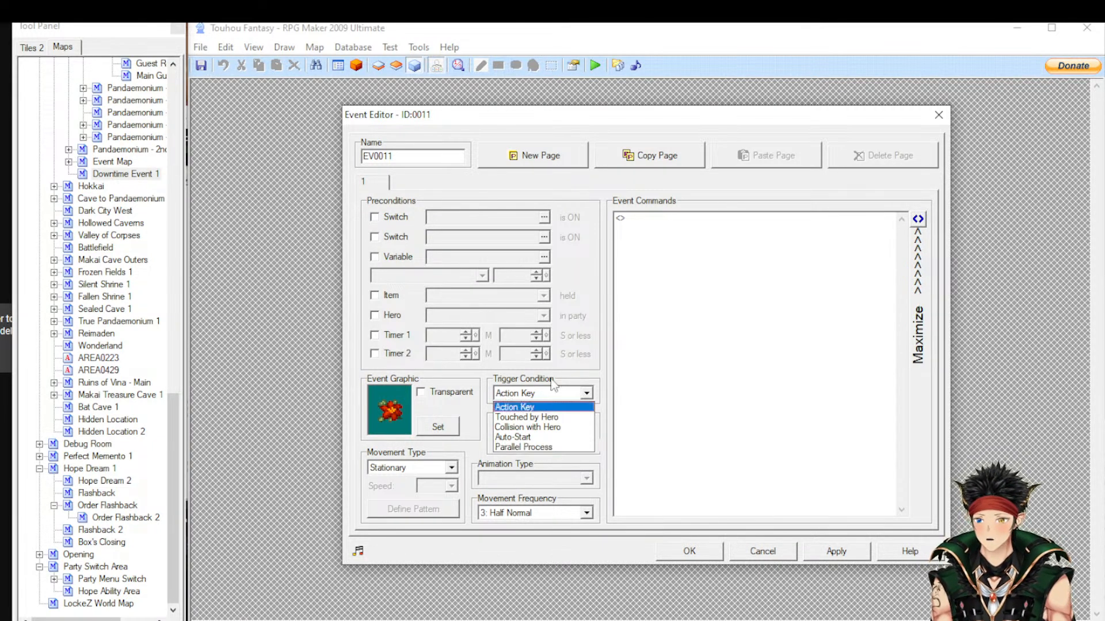
{"action": "left_click", "coordinate": [572, 386]}
{"action": "left_click", "coordinate": [541, 428]}
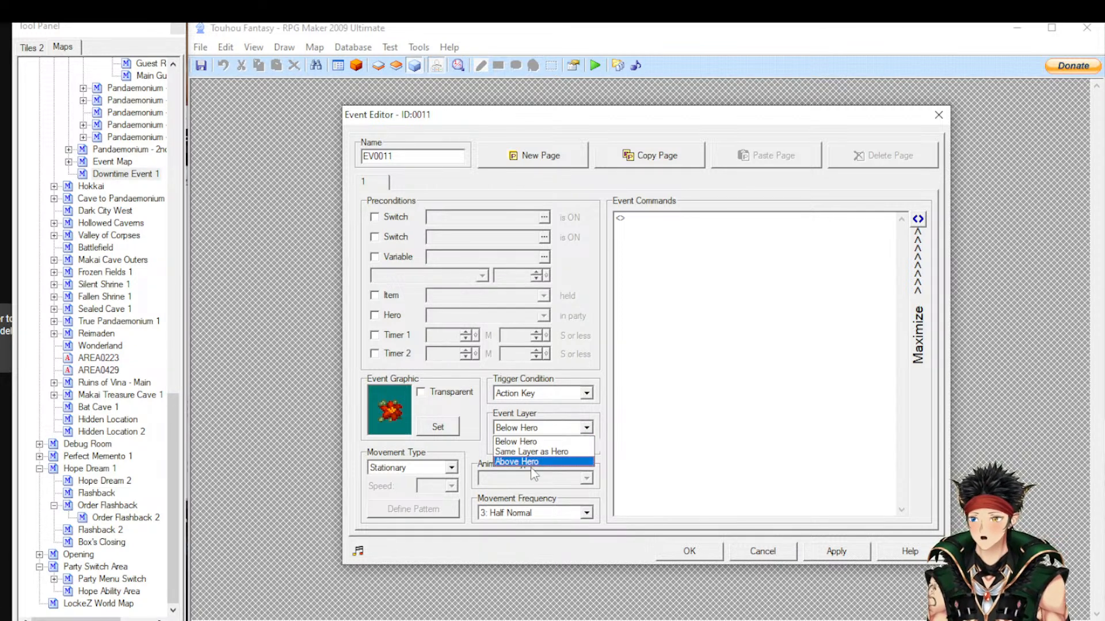
{"action": "left_click", "coordinate": [535, 414]}
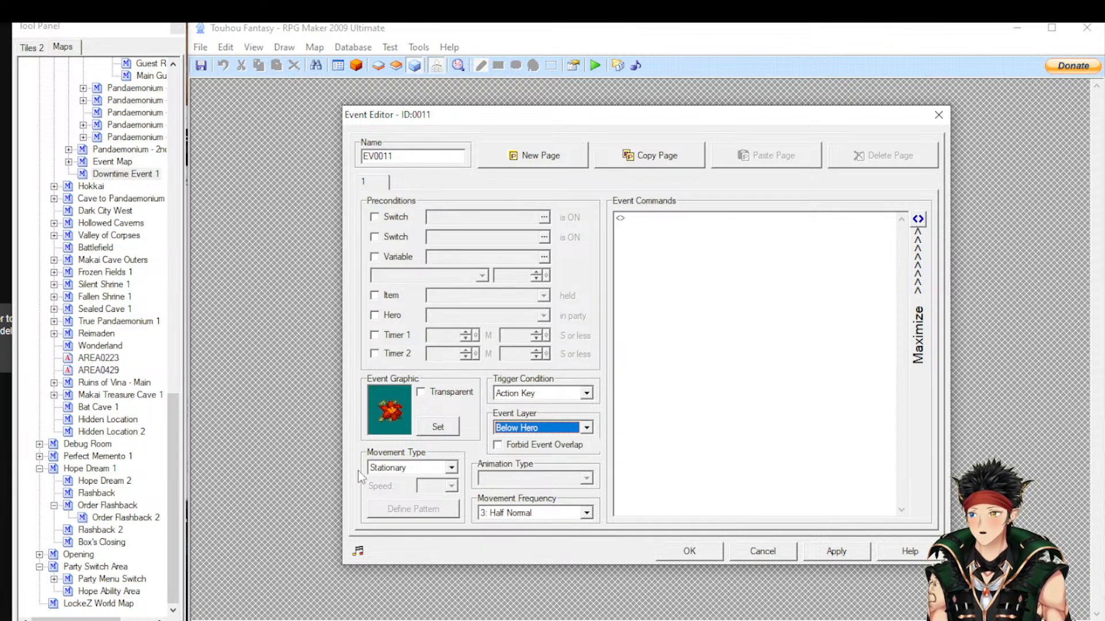
Set the event's movement type to Custom Pattern with a speed of 4
{"action": "left_click", "coordinate": [390, 468]}
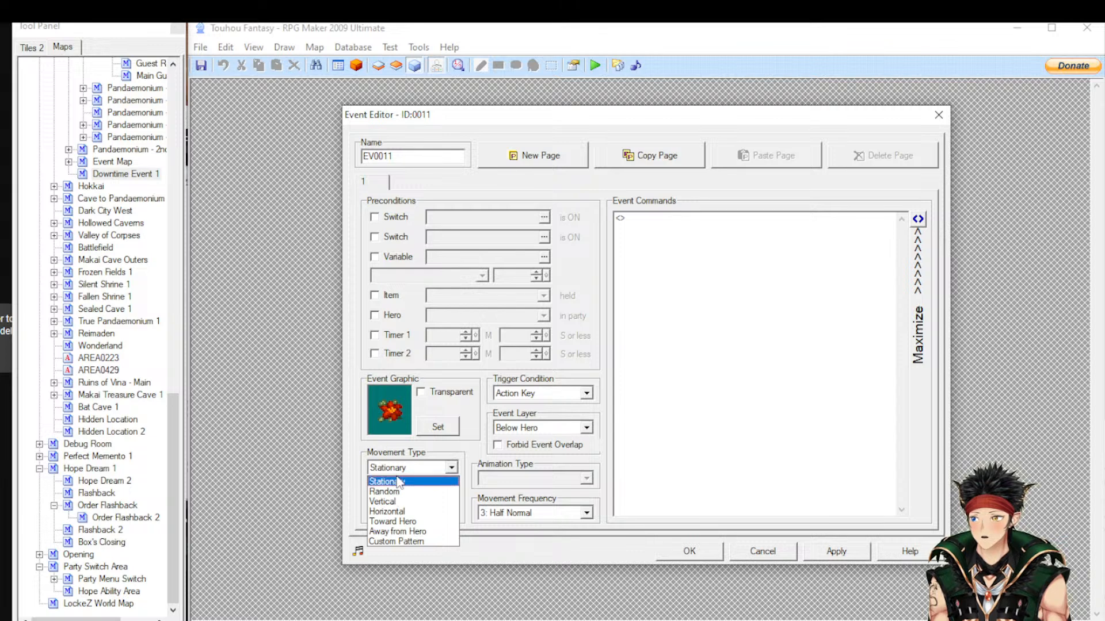
{"action": "left_click", "coordinate": [401, 541]}
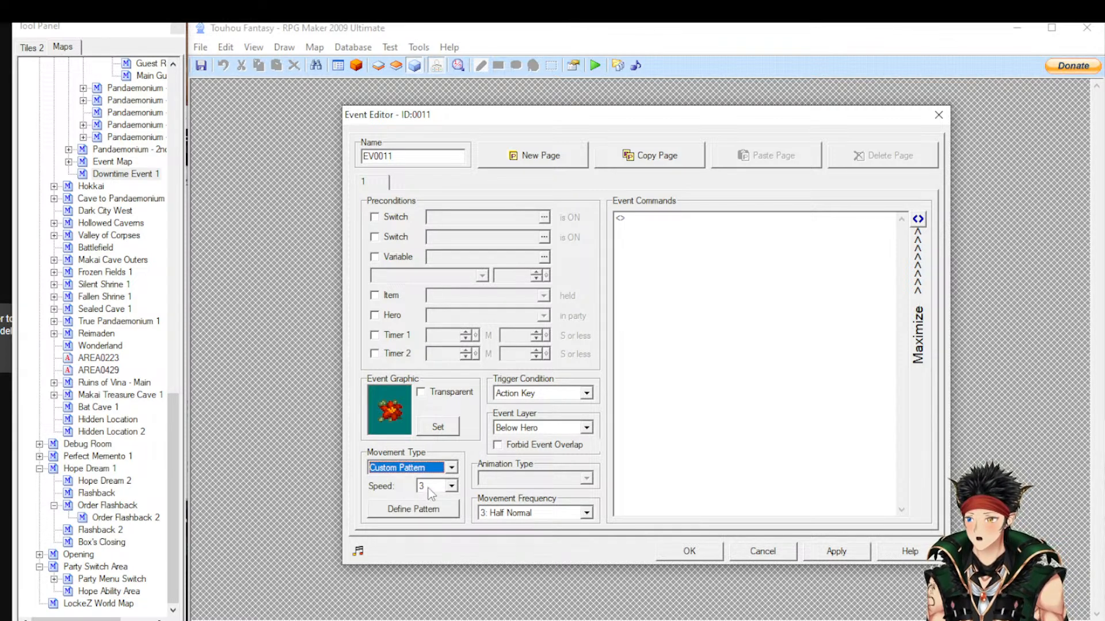
{"action": "scroll", "coordinate": [435, 487], "scroll_direction": "up", "scroll_amount": 2}
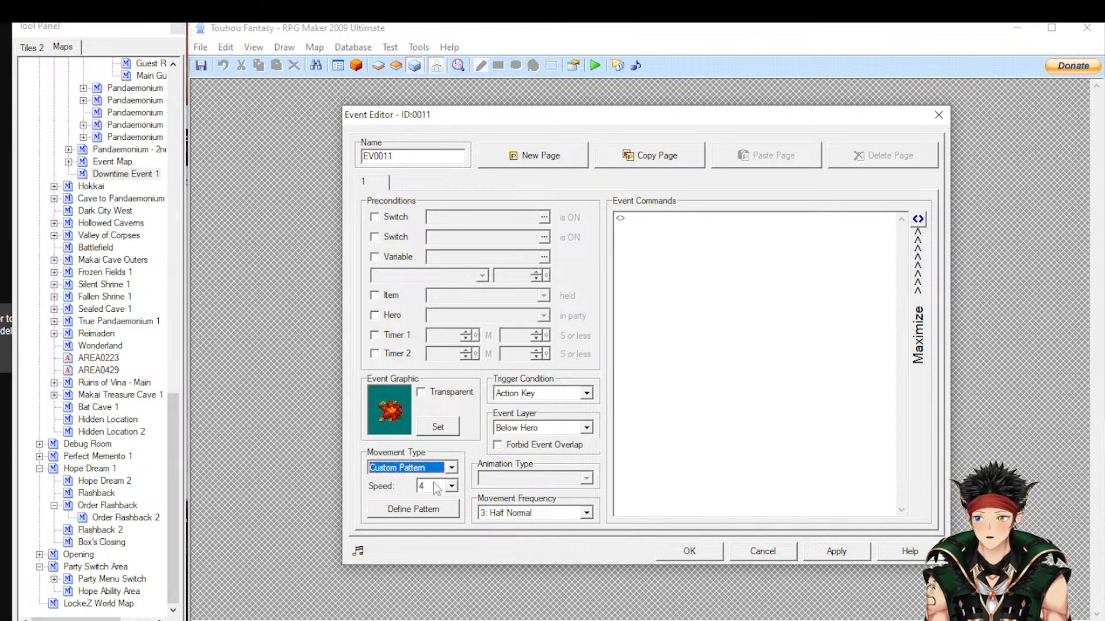
Define a custom movement pattern with three Increase Move Speed commands followed by three Move Frequency Up commands
{"action": "left_click", "coordinate": [411, 511]}
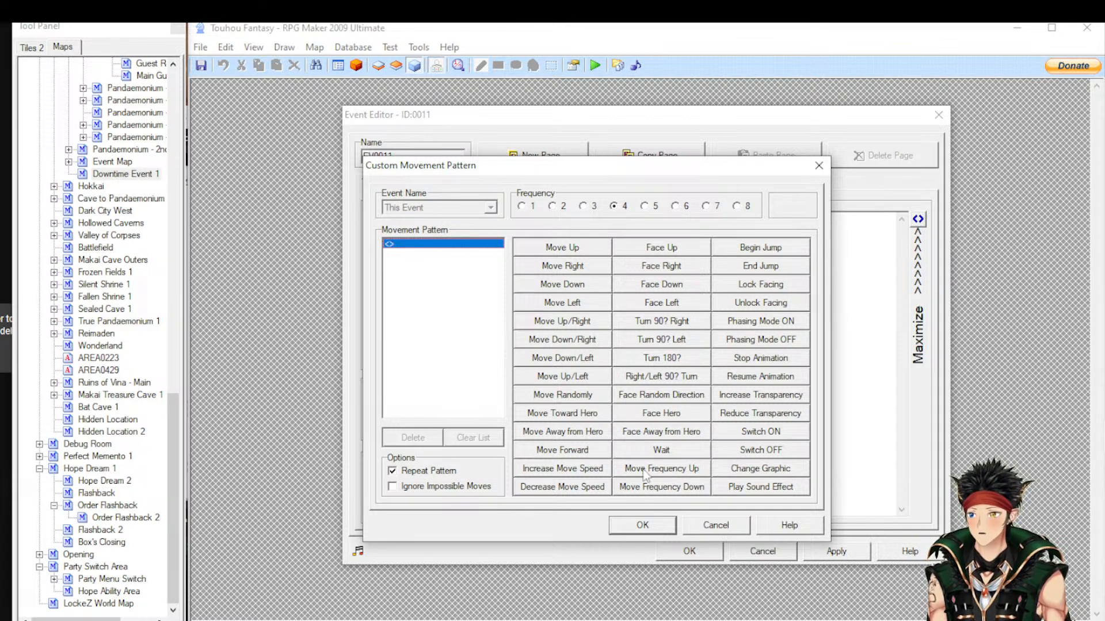
{"action": "left_click", "coordinate": [556, 472]}
{"action": "left_click", "coordinate": [556, 470]}
{"action": "left_click", "coordinate": [556, 470]}
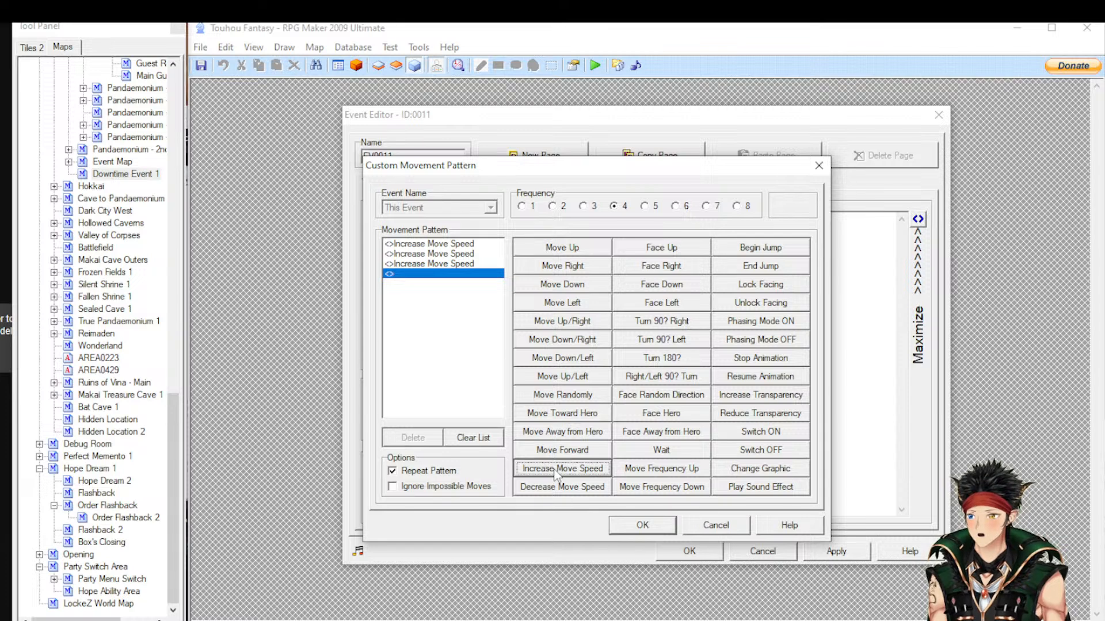
{"action": "left_click", "coordinate": [685, 471]}
{"action": "left_click", "coordinate": [685, 471]}
{"action": "left_click", "coordinate": [685, 471]}
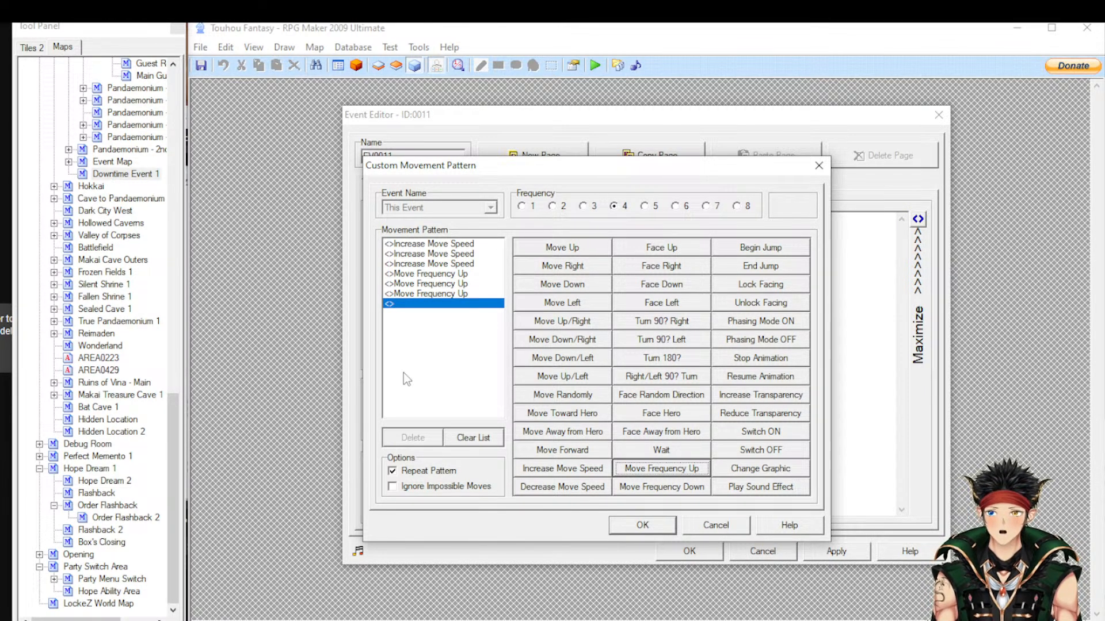
Delete all the speed and frequency commands from the movement pattern
{"action": "left_click_drag", "start_coordinate": [401, 342], "coordinate": [435, 244]}
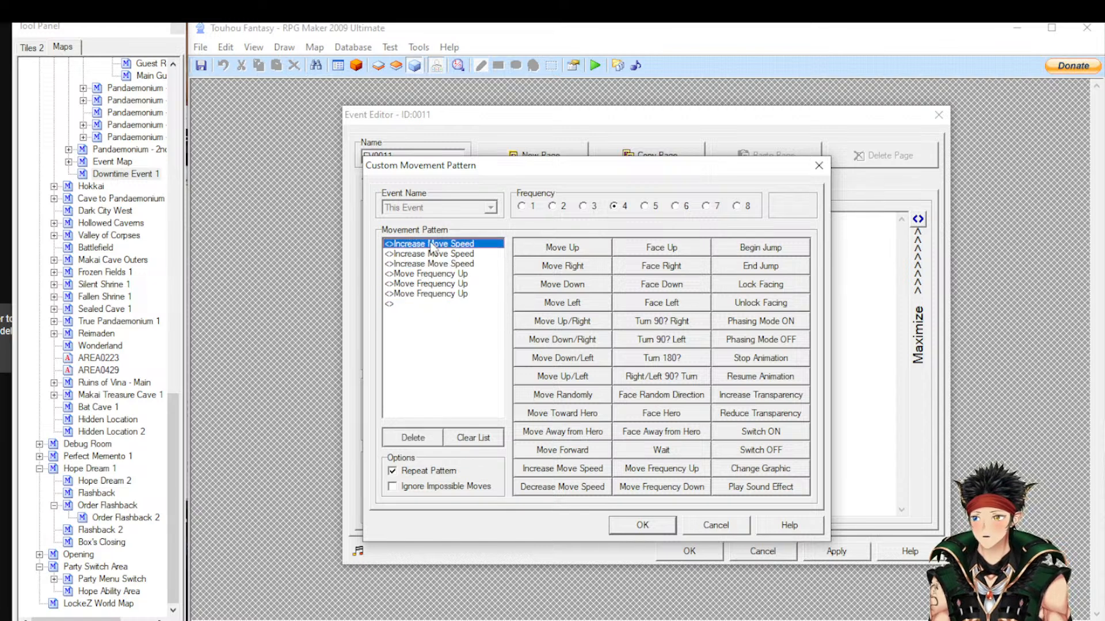
{"action": "left_click", "coordinate": [432, 295]}
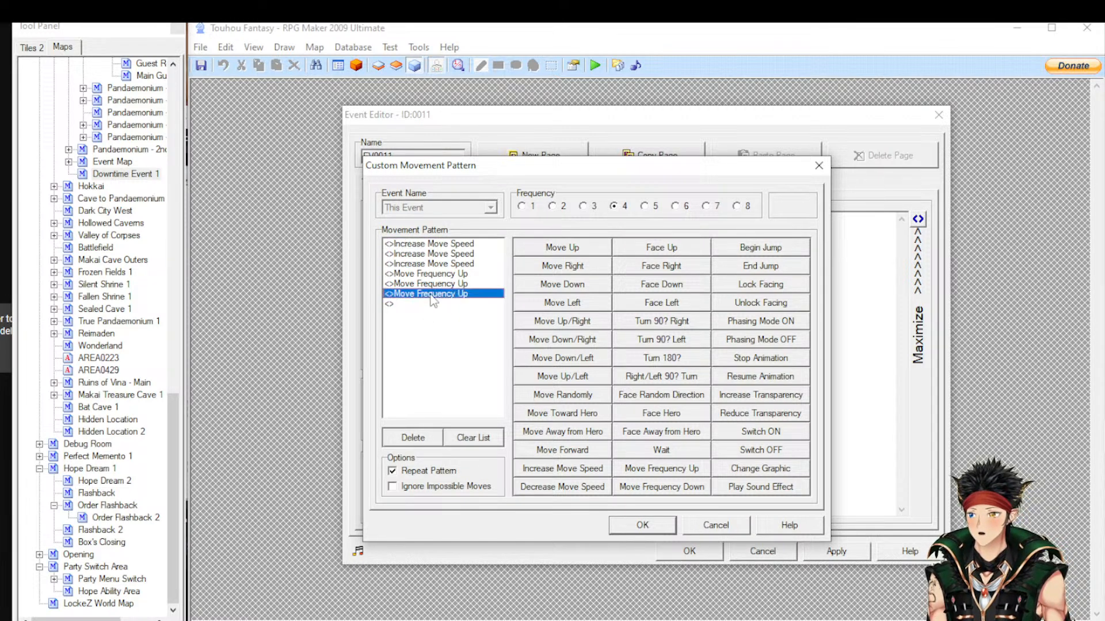
{"action": "left_click", "coordinate": [442, 244]}
{"action": "key", "text": "Delete"}
{"action": "key", "text": "Delete"}
{"action": "key", "text": "Delete"}
{"action": "key", "text": "Delete"}
{"action": "key", "text": "Delete"}
{"action": "key", "text": "Delete"}
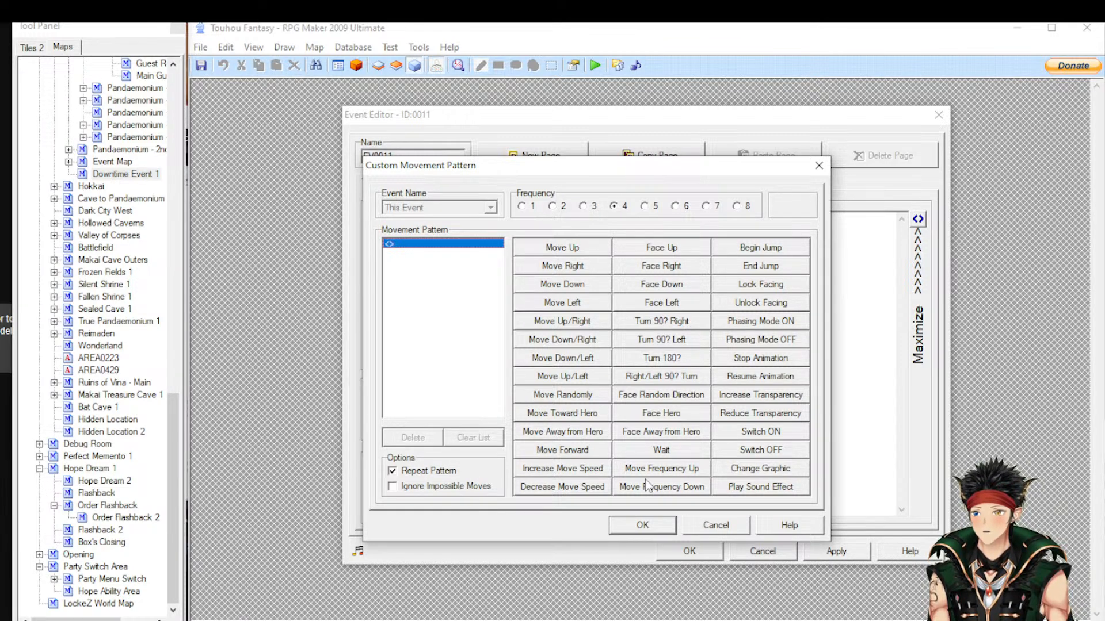
Try adding a Wait and a Begin Jump command to the movement pattern, and clear the list
{"action": "left_click", "coordinate": [659, 451]}
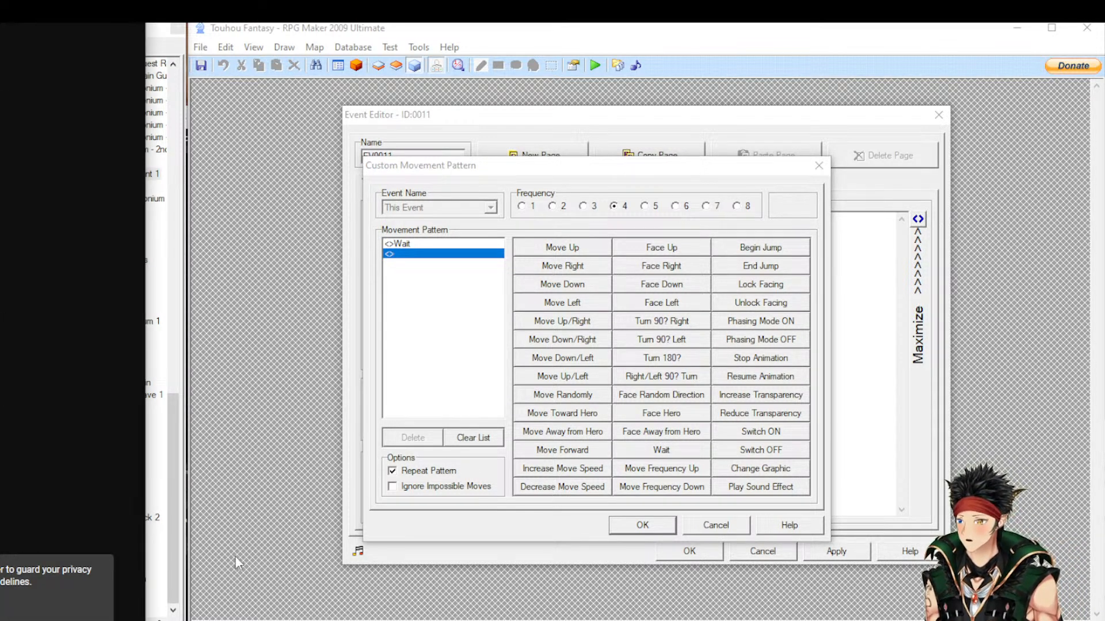
{"action": "left_click", "coordinate": [235, 556]}
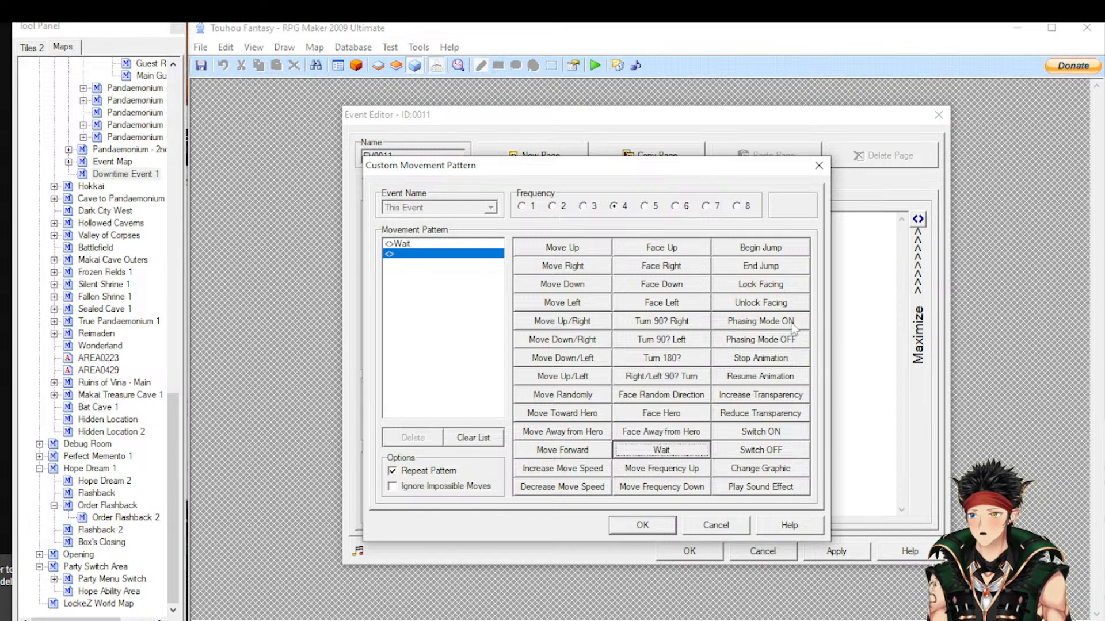
{"action": "left_click", "coordinate": [782, 252]}
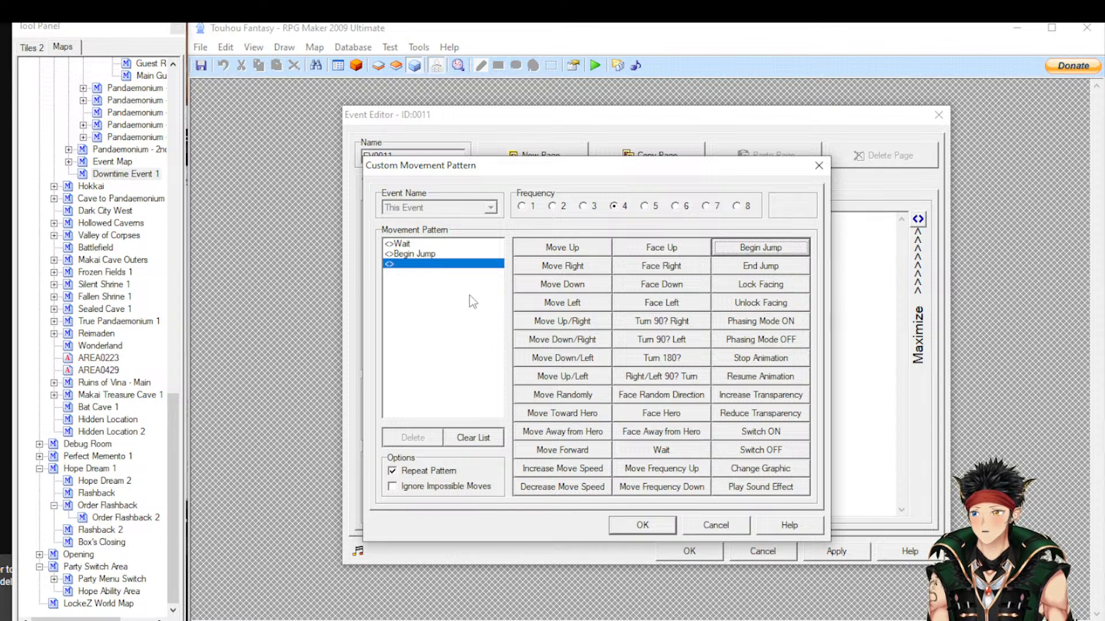
{"action": "left_click", "coordinate": [473, 439]}
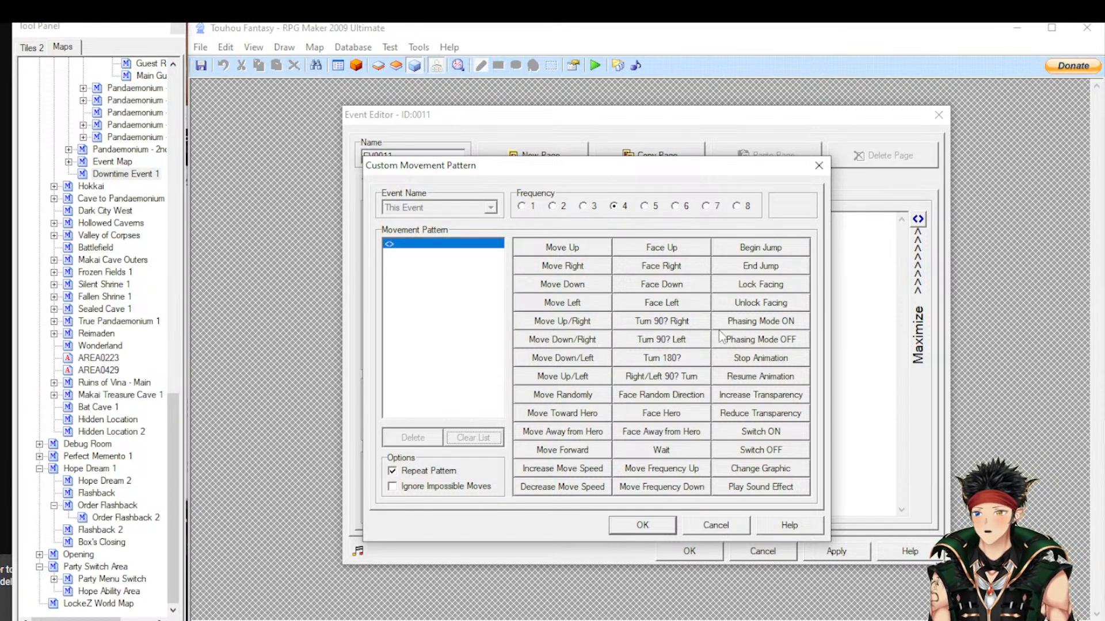
Add six Increase Transparency commands to the custom movement pattern
{"action": "left_click", "coordinate": [764, 395]}
{"action": "left_click", "coordinate": [765, 396]}
{"action": "left_click", "coordinate": [764, 396]}
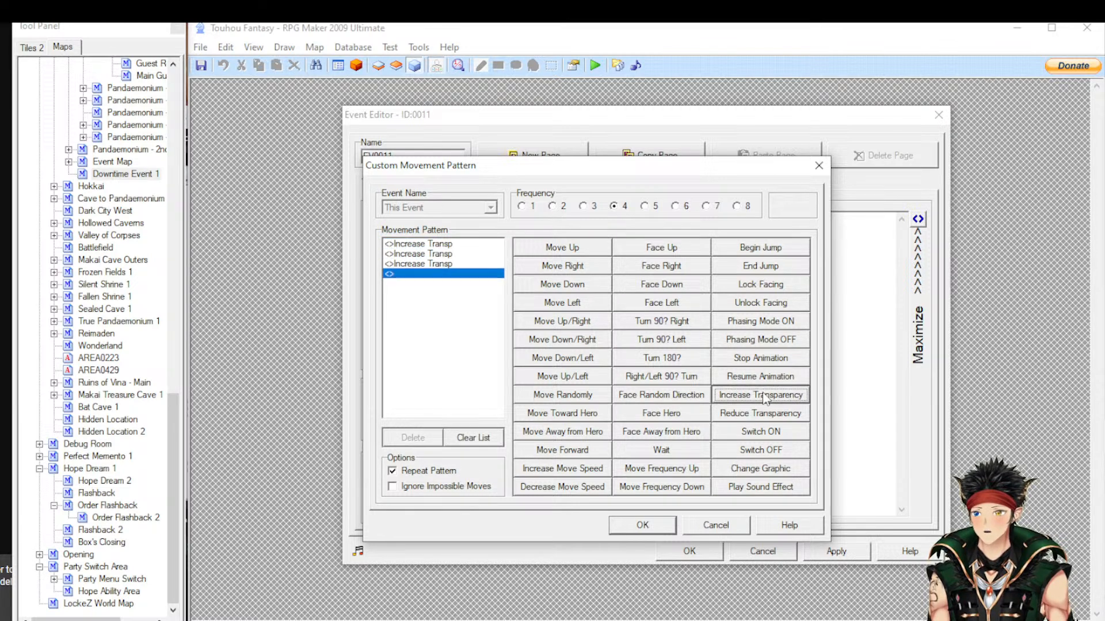
{"action": "left_click", "coordinate": [764, 396]}
{"action": "left_click", "coordinate": [765, 396]}
{"action": "left_click", "coordinate": [765, 396]}
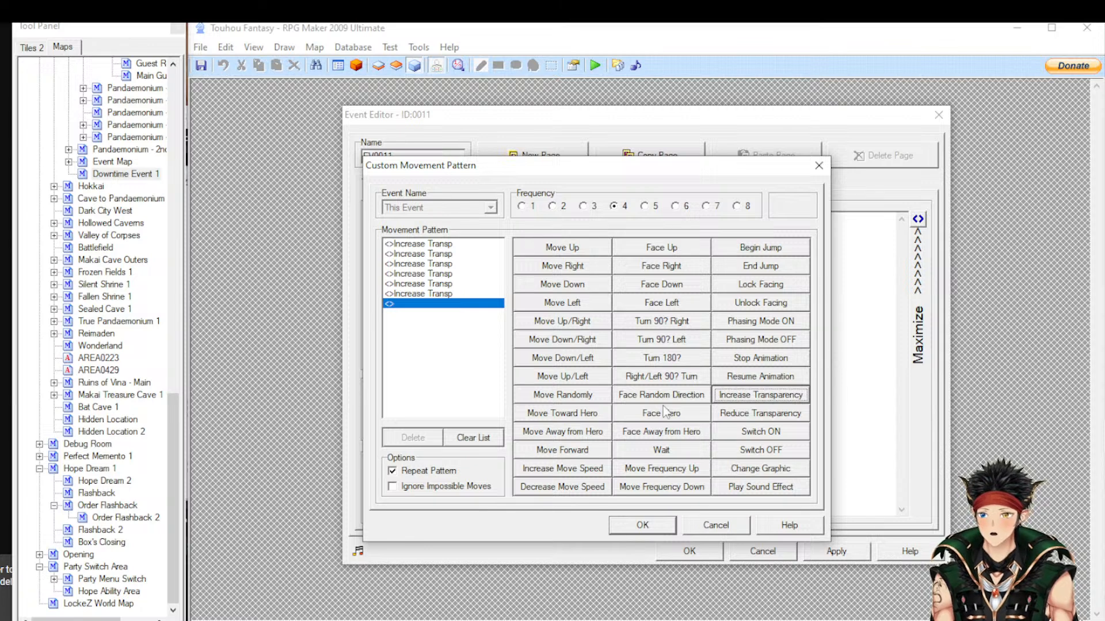
Clear the movement pattern's command list, look at the Change Graphic choices, and discard the custom movement pattern edits
{"action": "left_click", "coordinate": [475, 438]}
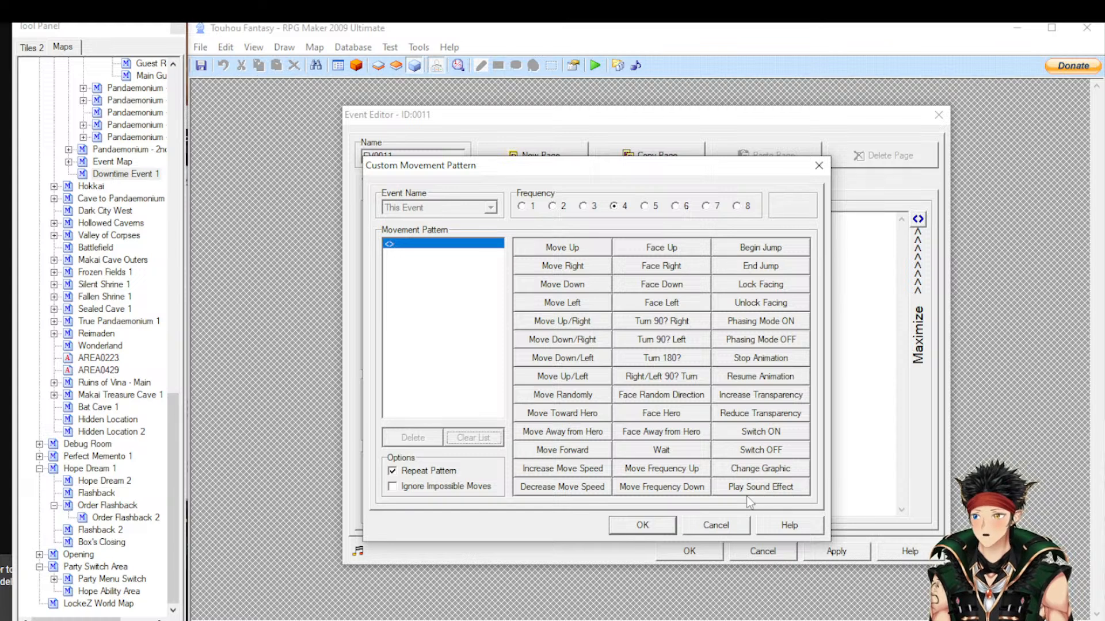
{"action": "left_click", "coordinate": [732, 469]}
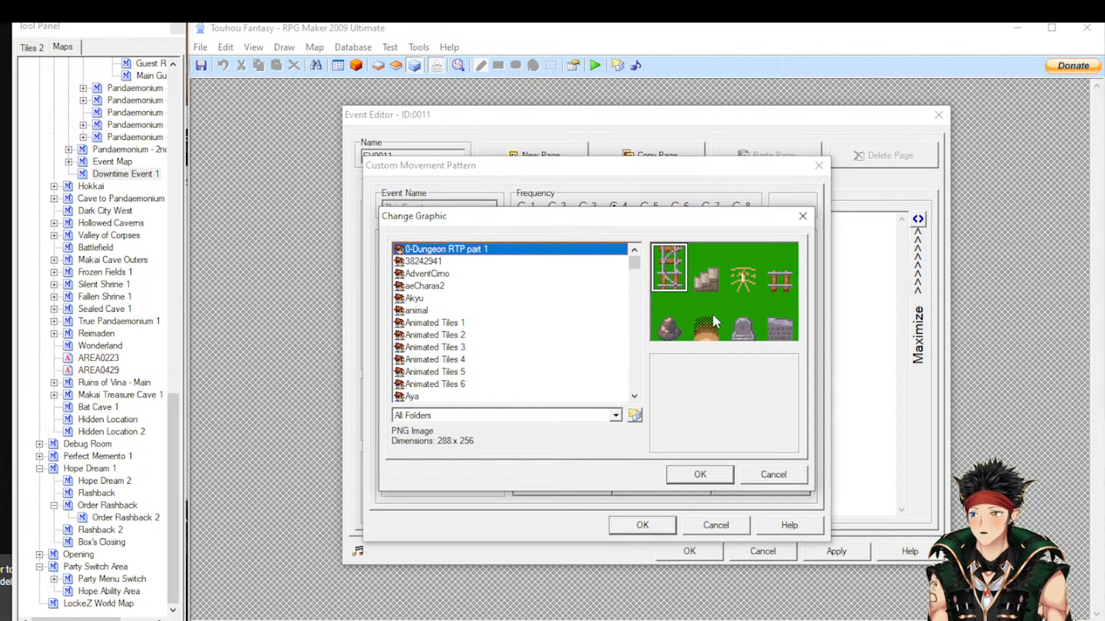
{"action": "left_click", "coordinate": [791, 477]}
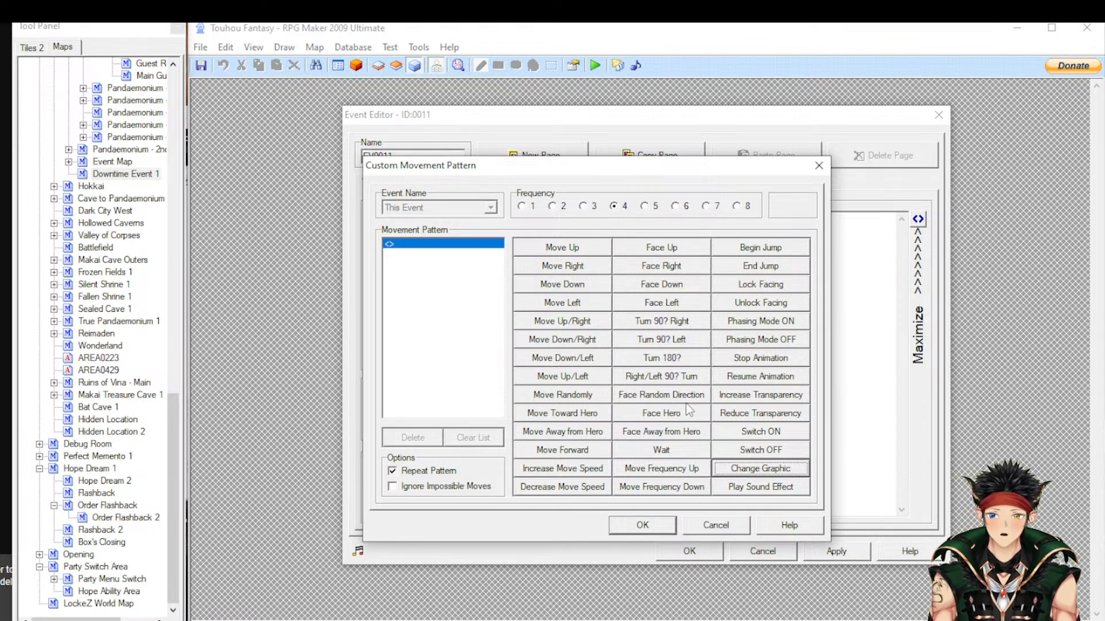
{"action": "left_click", "coordinate": [716, 525]}
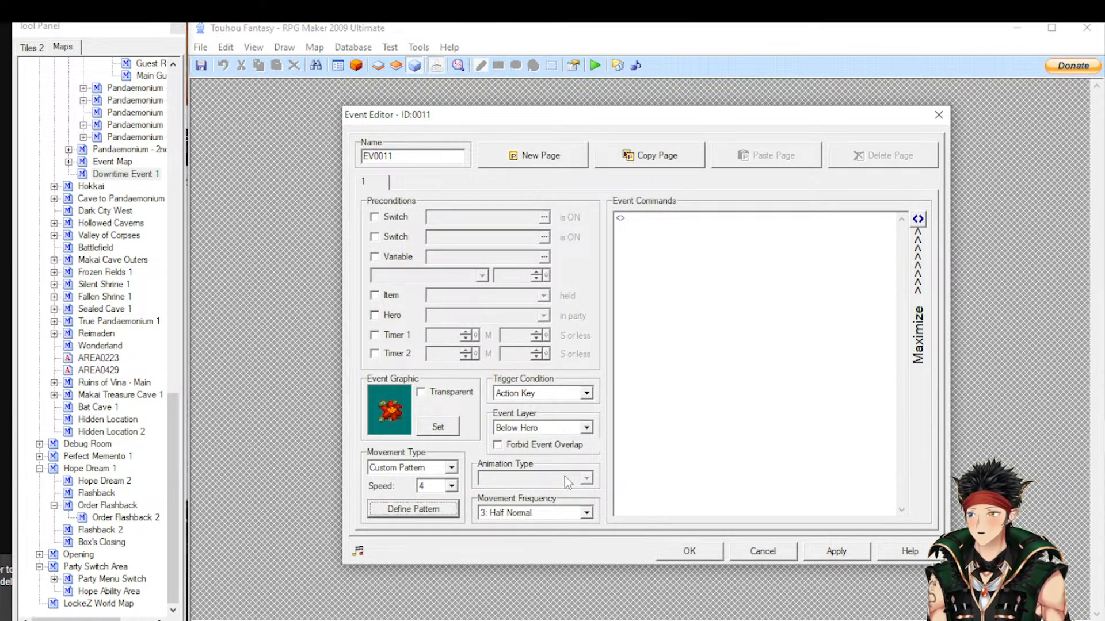
Review the Movement Frequency options and set the event's movement type to Stationary
{"action": "left_click", "coordinate": [541, 513]}
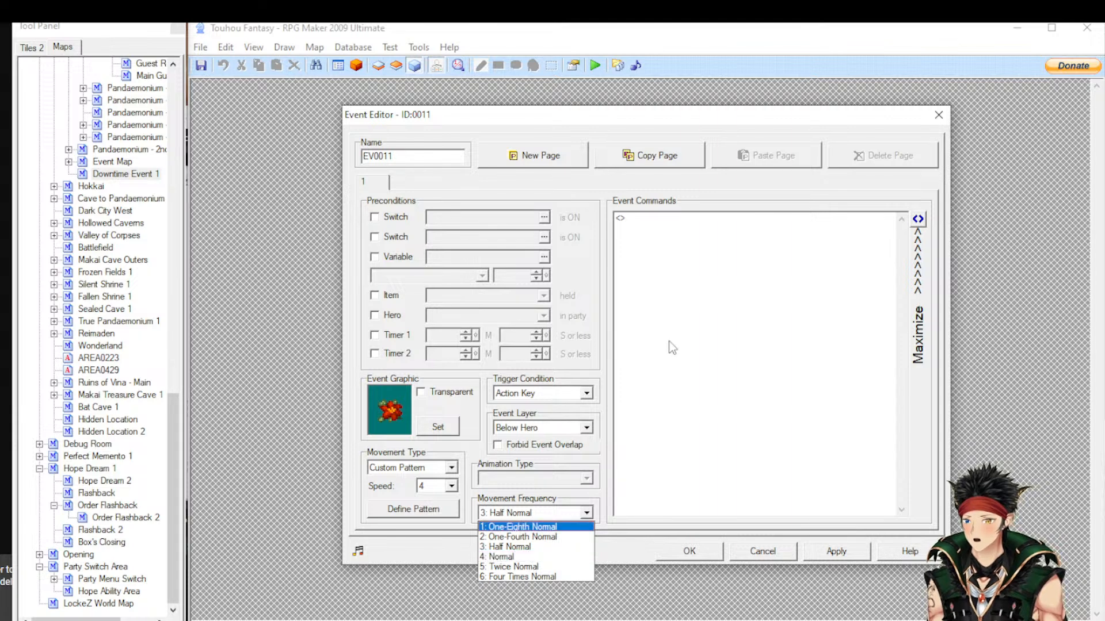
{"action": "left_click", "coordinate": [684, 383]}
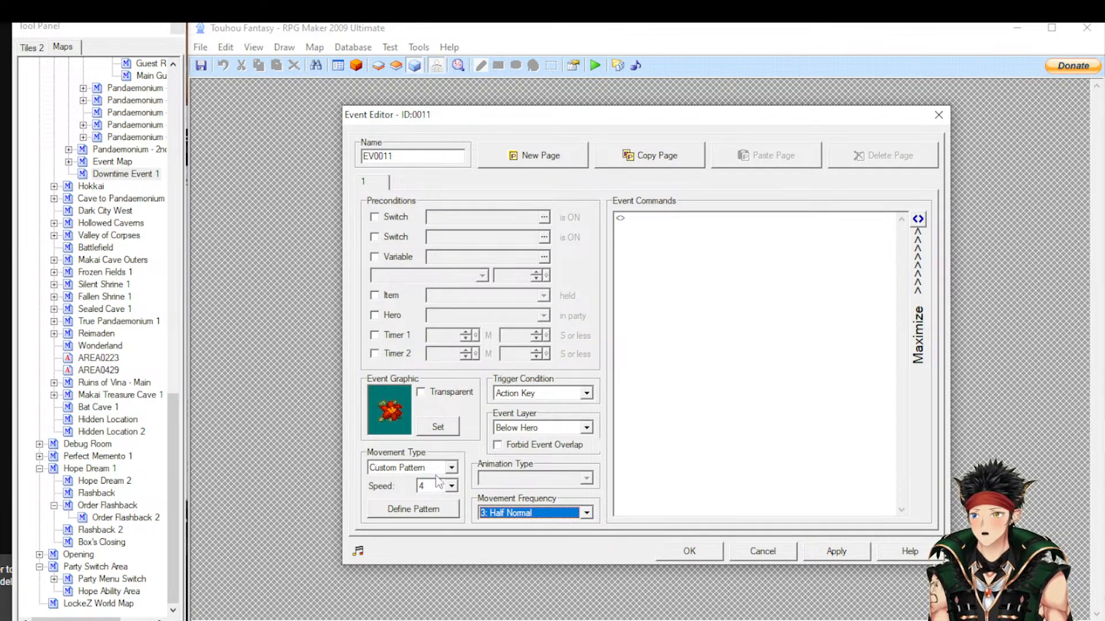
{"action": "scroll", "coordinate": [411, 467], "scroll_direction": "up", "scroll_amount": 6}
Open the event command list and look through command pages 2 and 3 before returning to page 1
{"action": "double_click", "coordinate": [634, 217]}
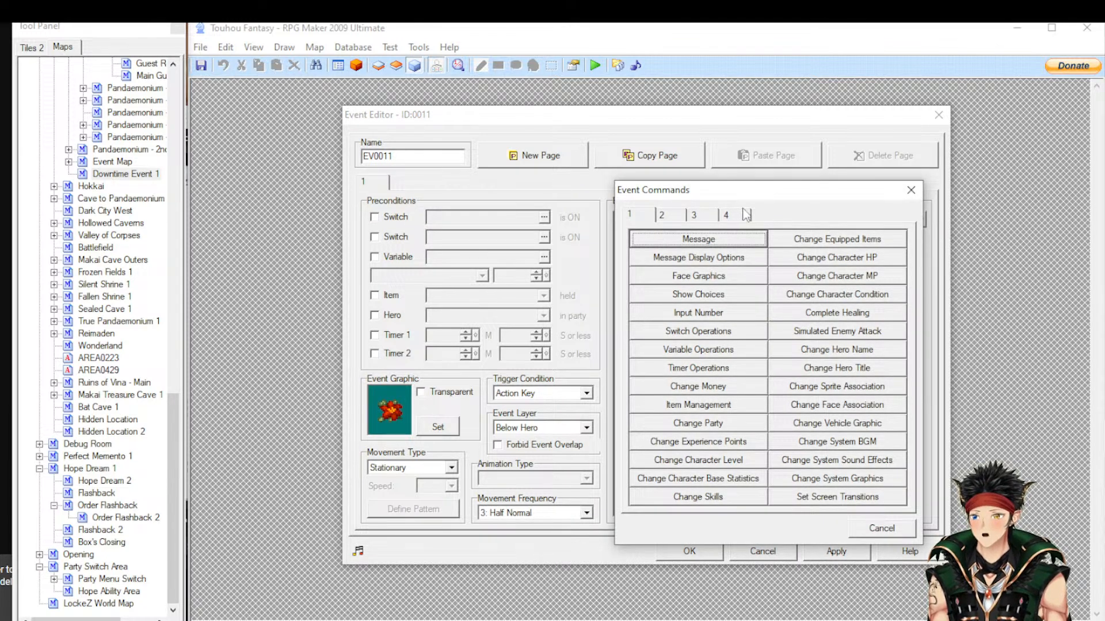
{"action": "left_click", "coordinate": [661, 214]}
{"action": "left_click", "coordinate": [693, 215]}
{"action": "left_click", "coordinate": [665, 214]}
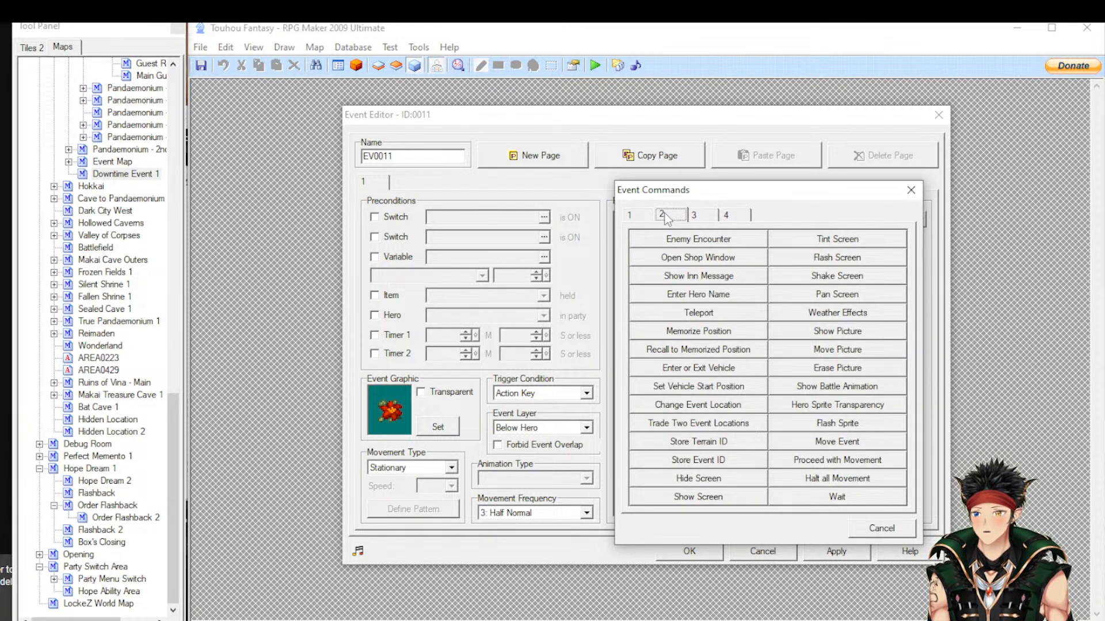
{"action": "left_click", "coordinate": [631, 215]}
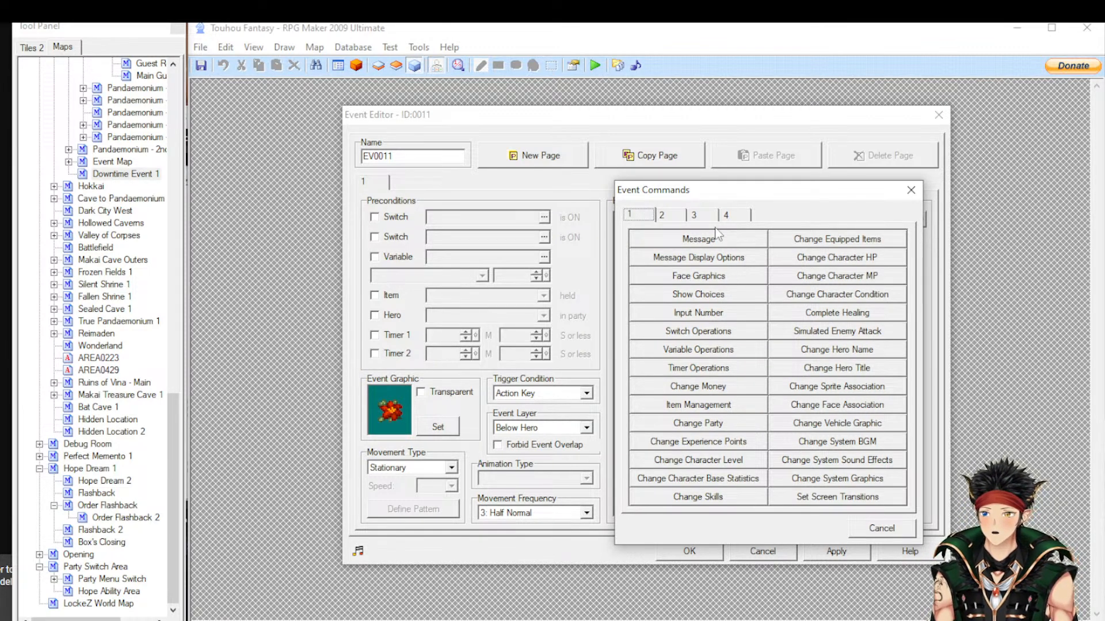
Examine the Message command's text entry and the Message Display Options without adding either command
{"action": "left_click", "coordinate": [714, 239]}
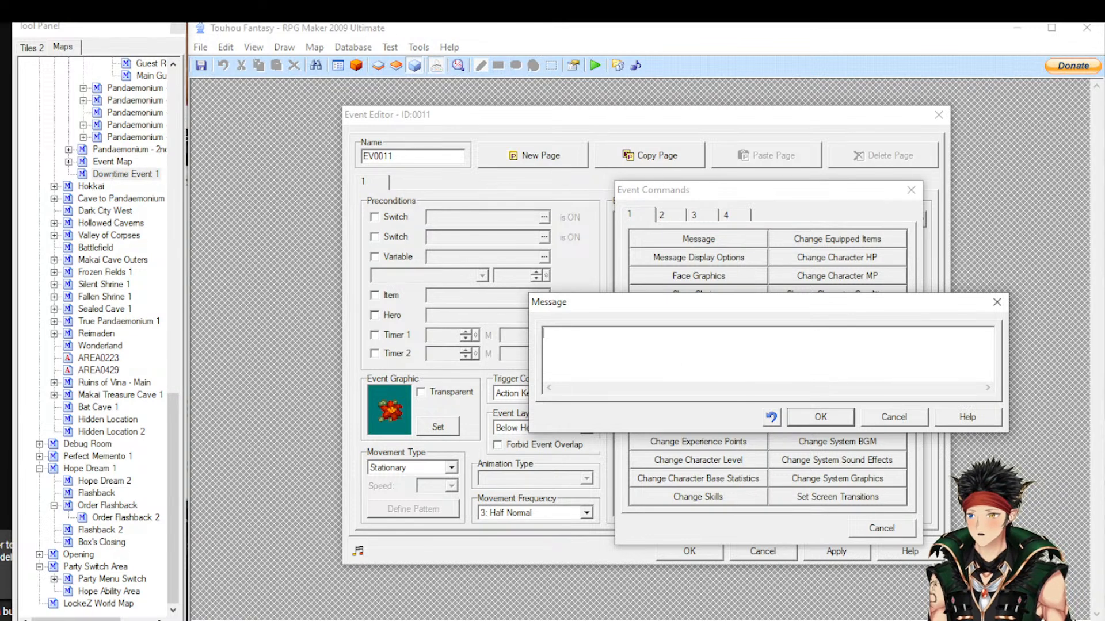
{"action": "left_click", "coordinate": [673, 358]}
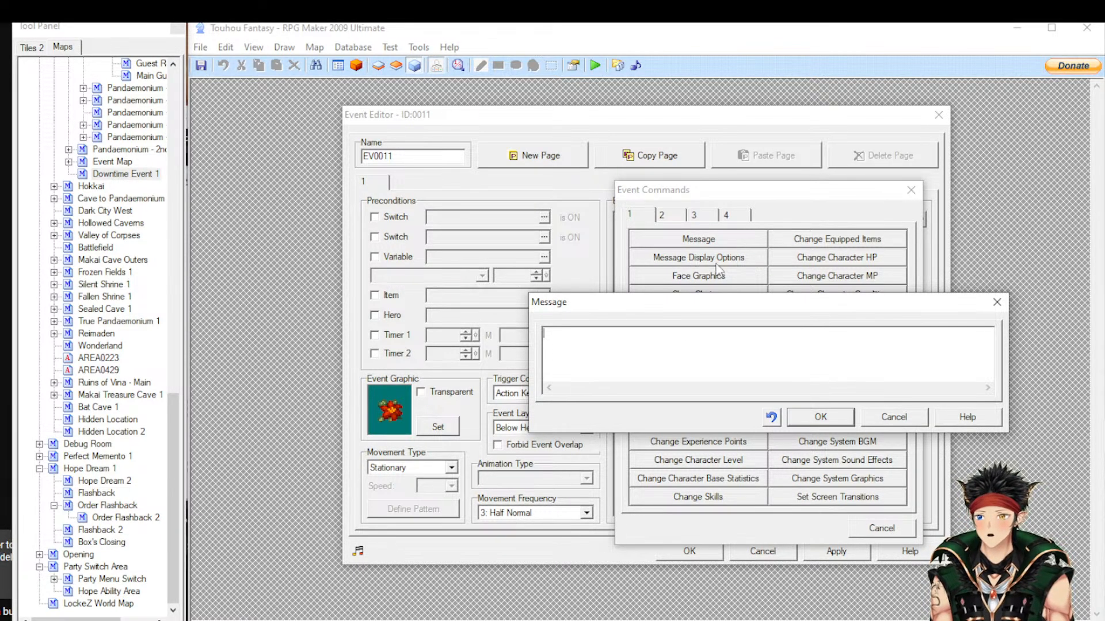
{"action": "left_click", "coordinate": [892, 417]}
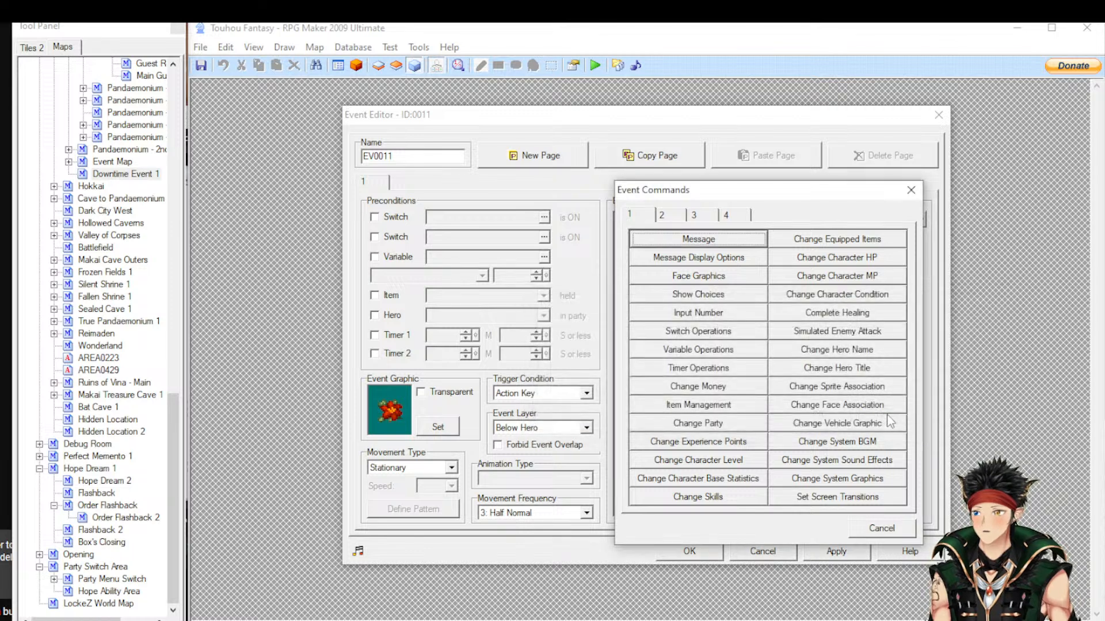
{"action": "left_click", "coordinate": [705, 264]}
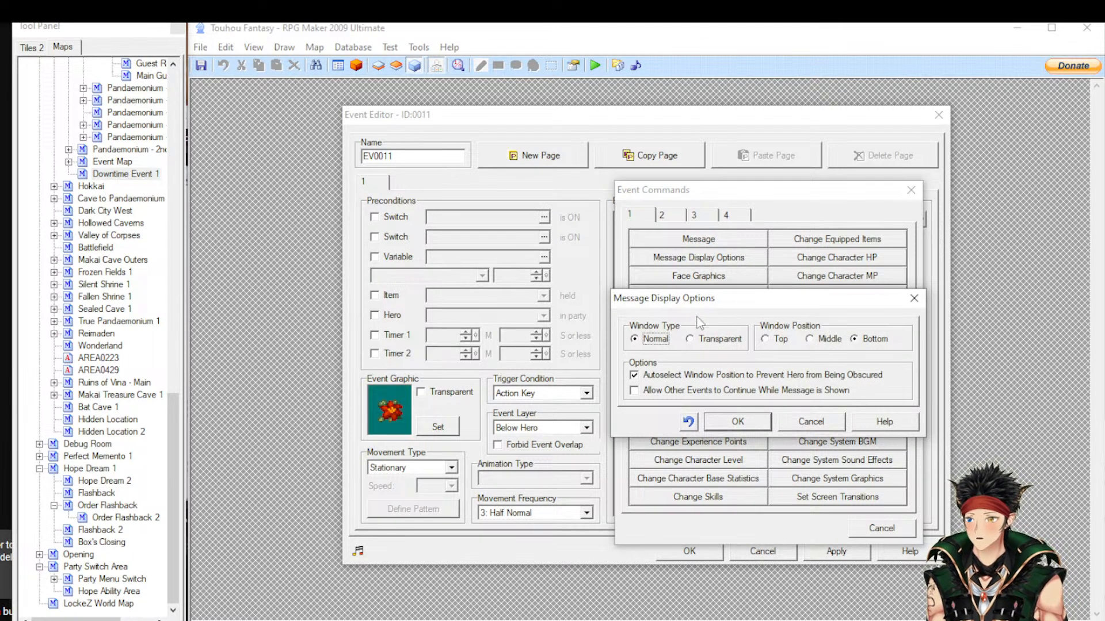
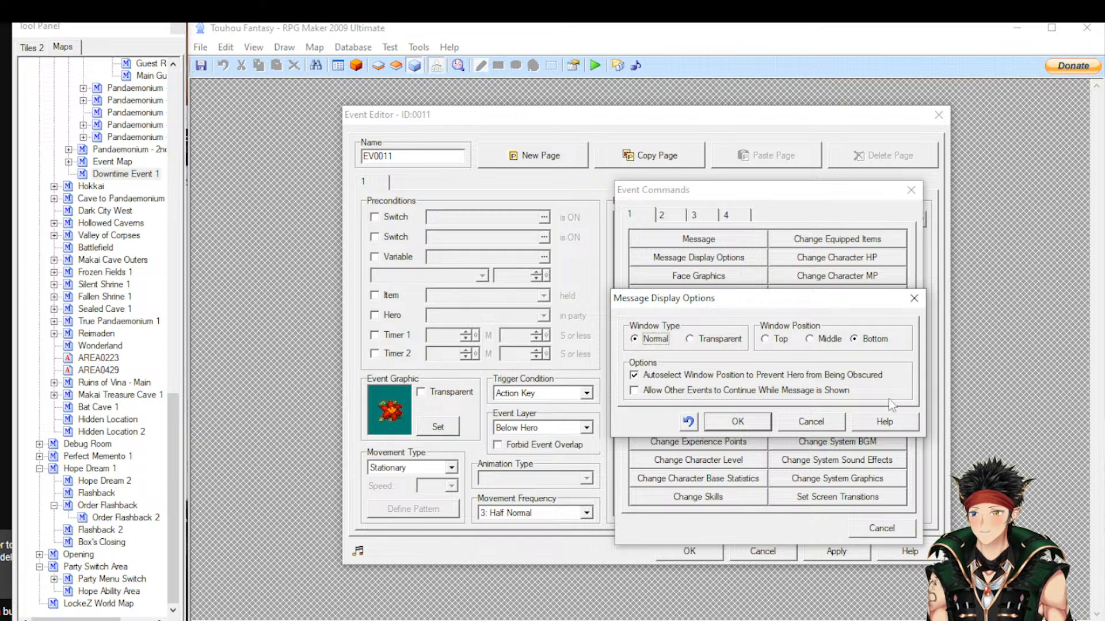
{"action": "left_click", "coordinate": [835, 425]}
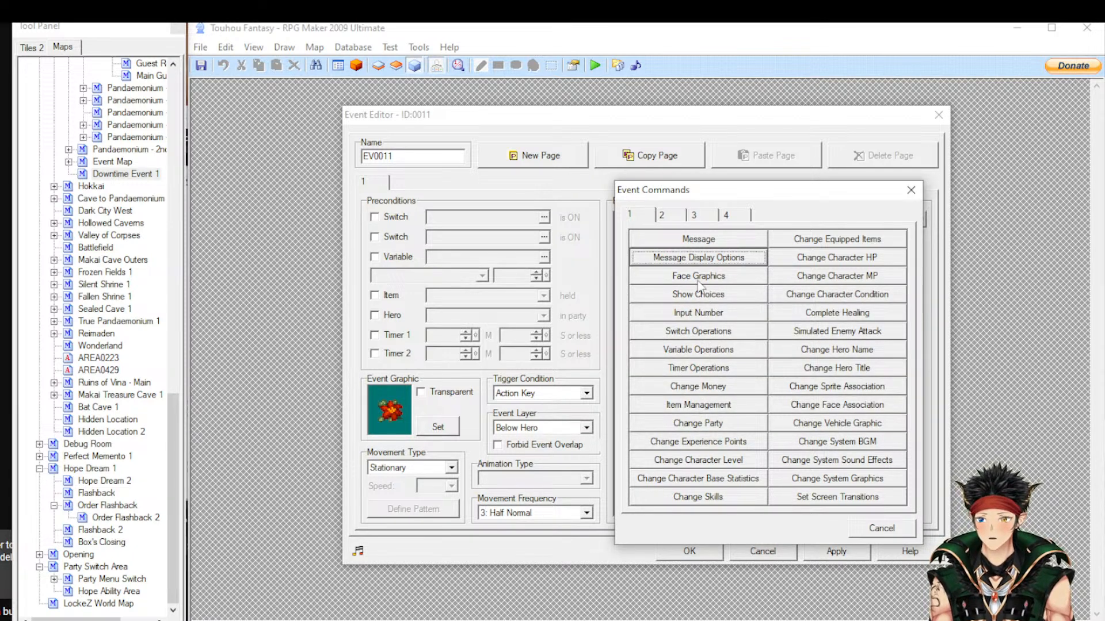
{"action": "left_click", "coordinate": [719, 276]}
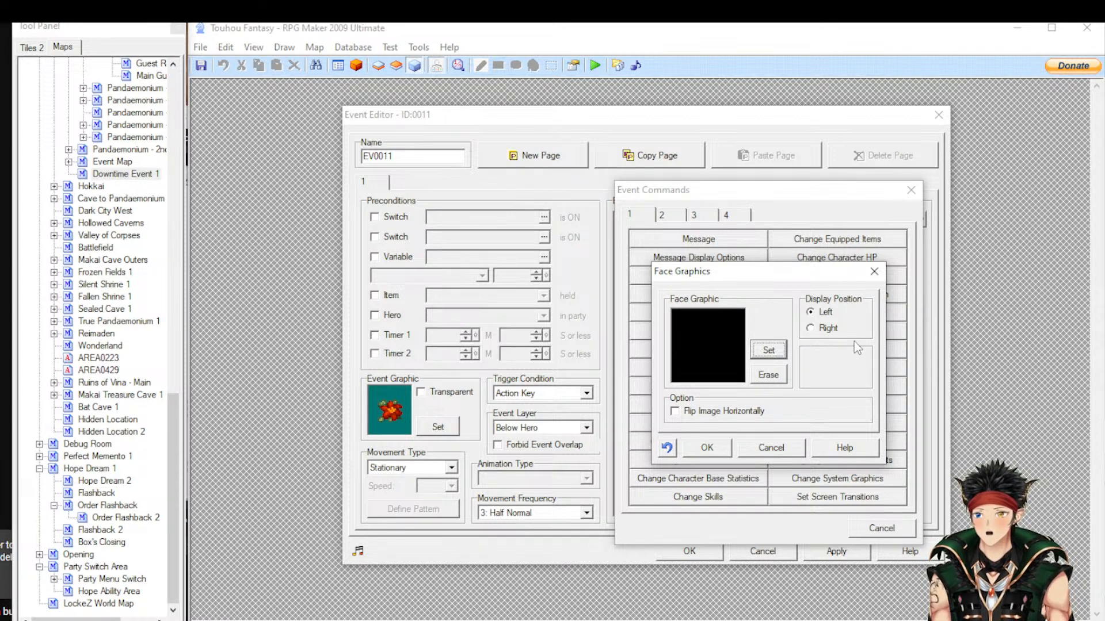
{"action": "left_click", "coordinate": [769, 350]}
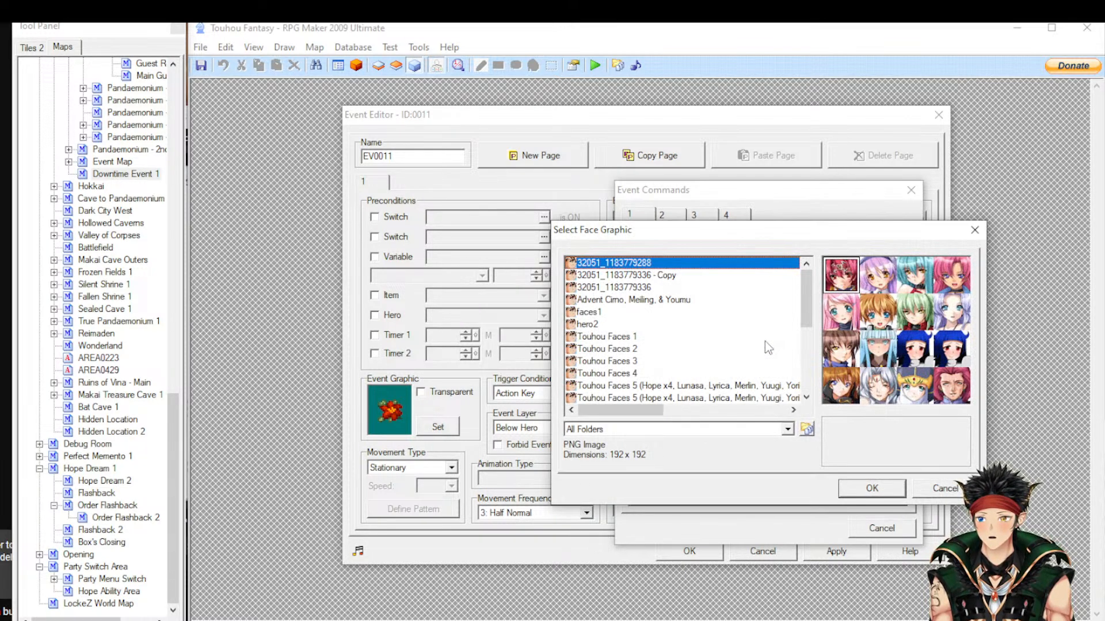
{"action": "double_click", "coordinate": [844, 283]}
Toggle Flip Image Horizontally on and off repeatedly for the chosen face, and discard the Face Graphics command
{"action": "left_click", "coordinate": [715, 412]}
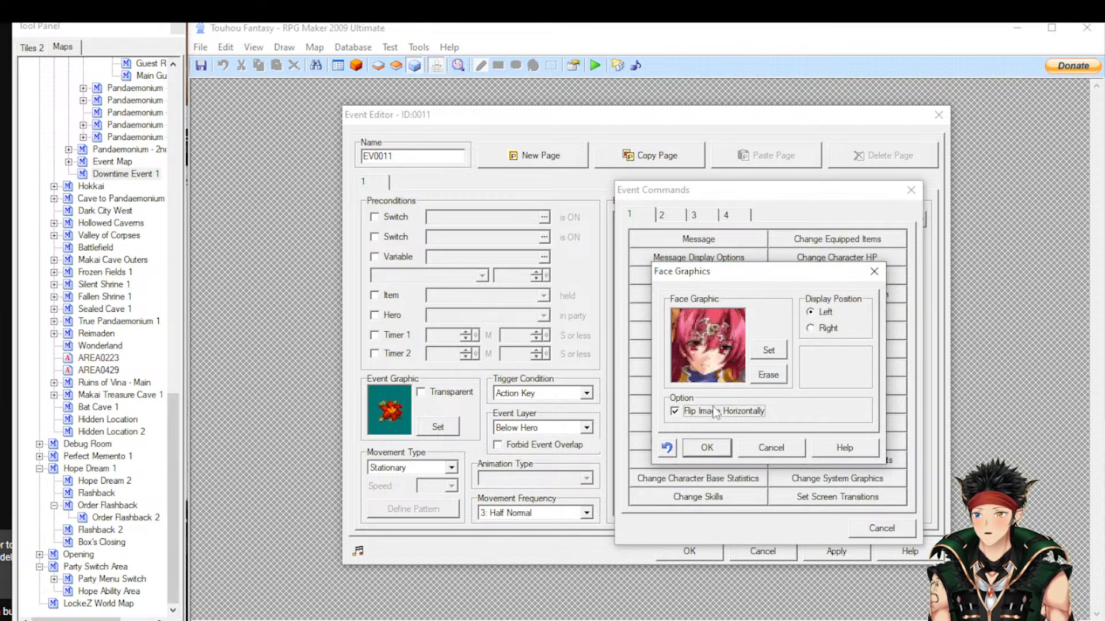
{"action": "left_click", "coordinate": [716, 411]}
{"action": "left_click", "coordinate": [716, 411]}
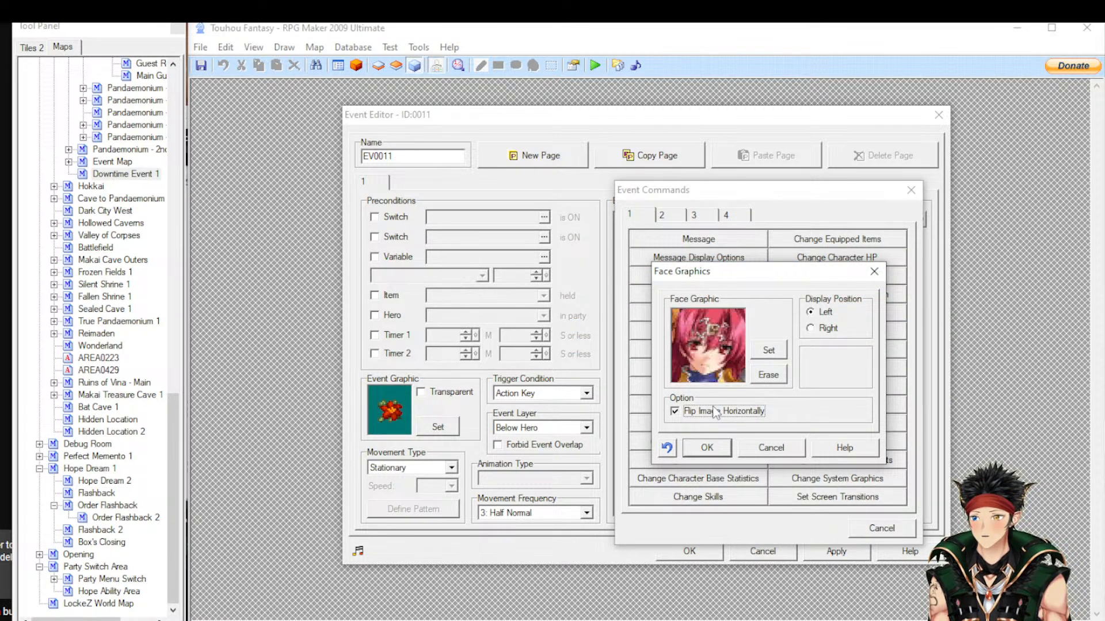
{"action": "left_click", "coordinate": [716, 412]}
{"action": "left_click", "coordinate": [716, 412]}
{"action": "left_click", "coordinate": [716, 411]}
{"action": "left_click", "coordinate": [716, 411]}
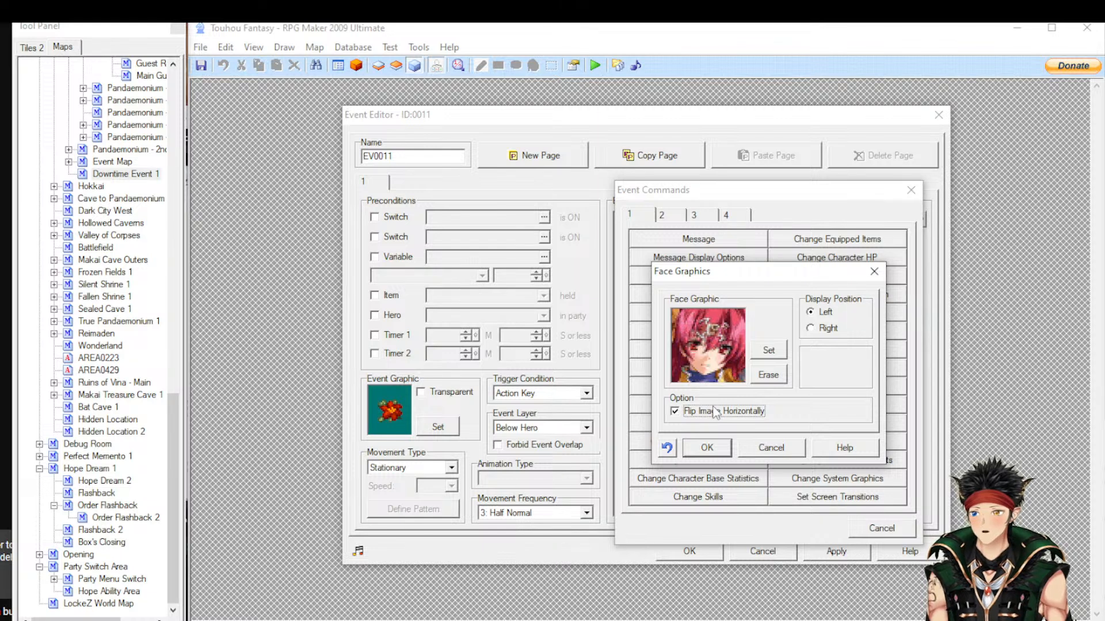
{"action": "left_click", "coordinate": [716, 412]}
{"action": "left_click", "coordinate": [716, 412]}
{"action": "left_click", "coordinate": [716, 412]}
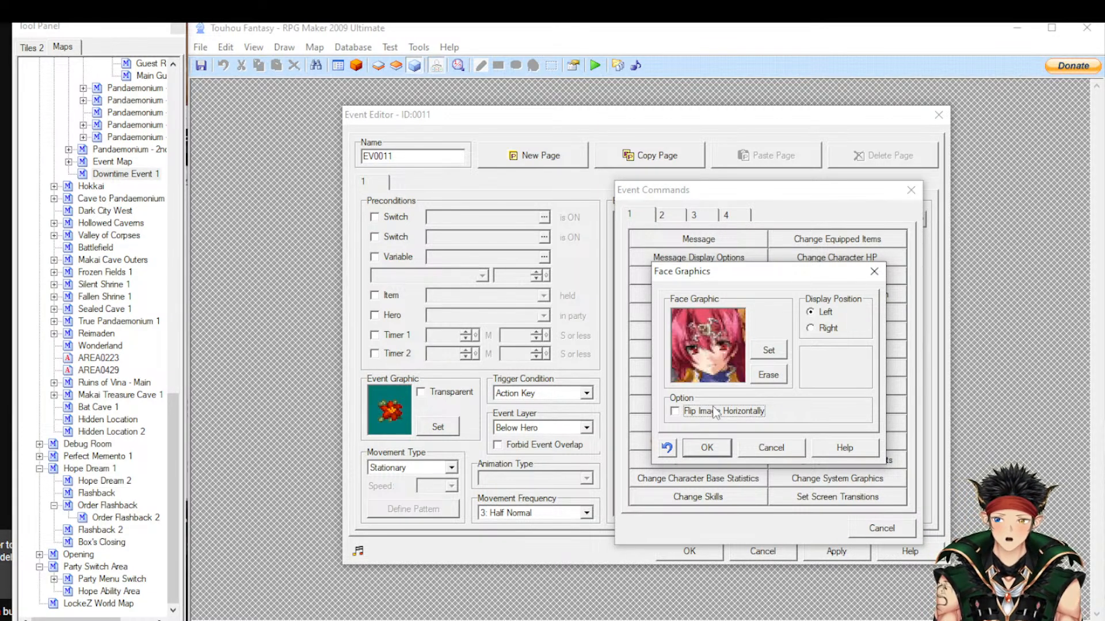
{"action": "left_click", "coordinate": [715, 412]}
{"action": "left_click", "coordinate": [715, 412]}
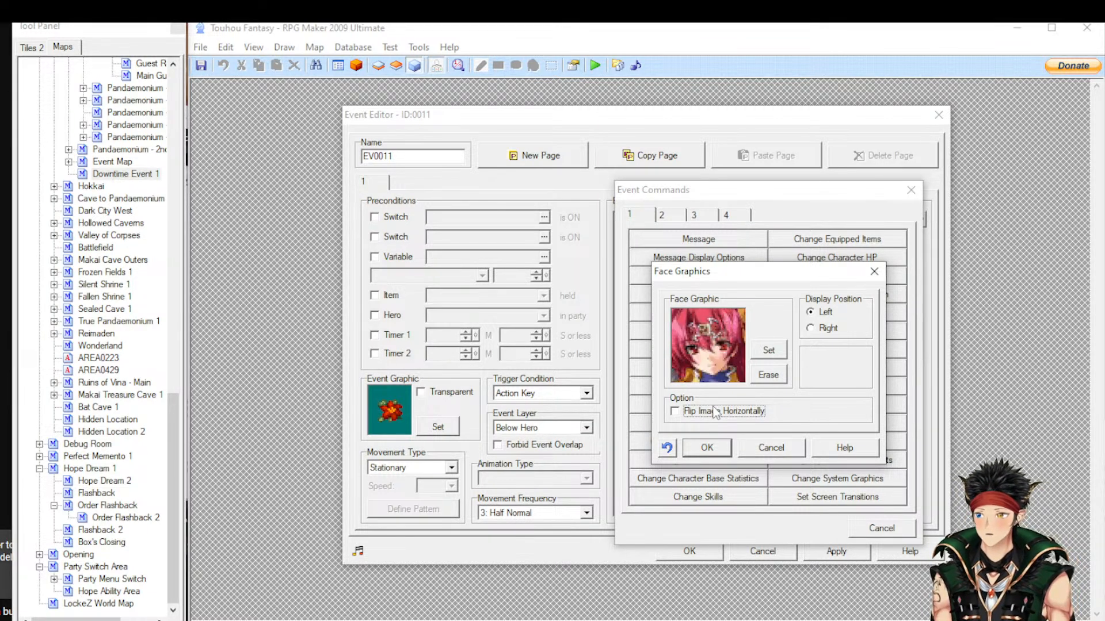
{"action": "left_click", "coordinate": [716, 412]}
{"action": "left_click", "coordinate": [716, 412]}
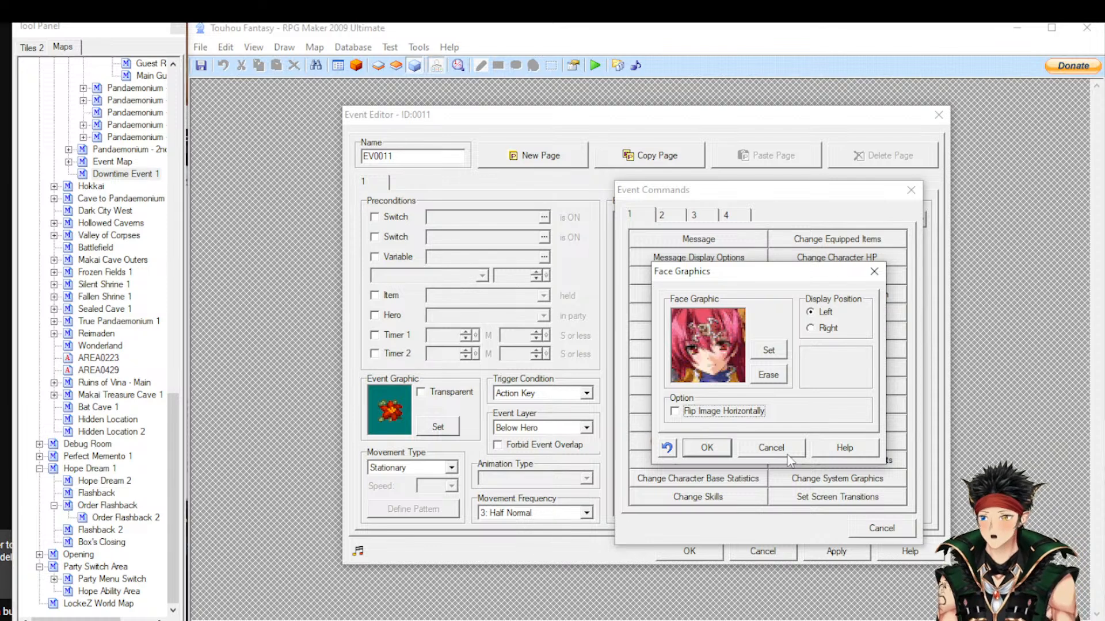
{"action": "left_click", "coordinate": [771, 449]}
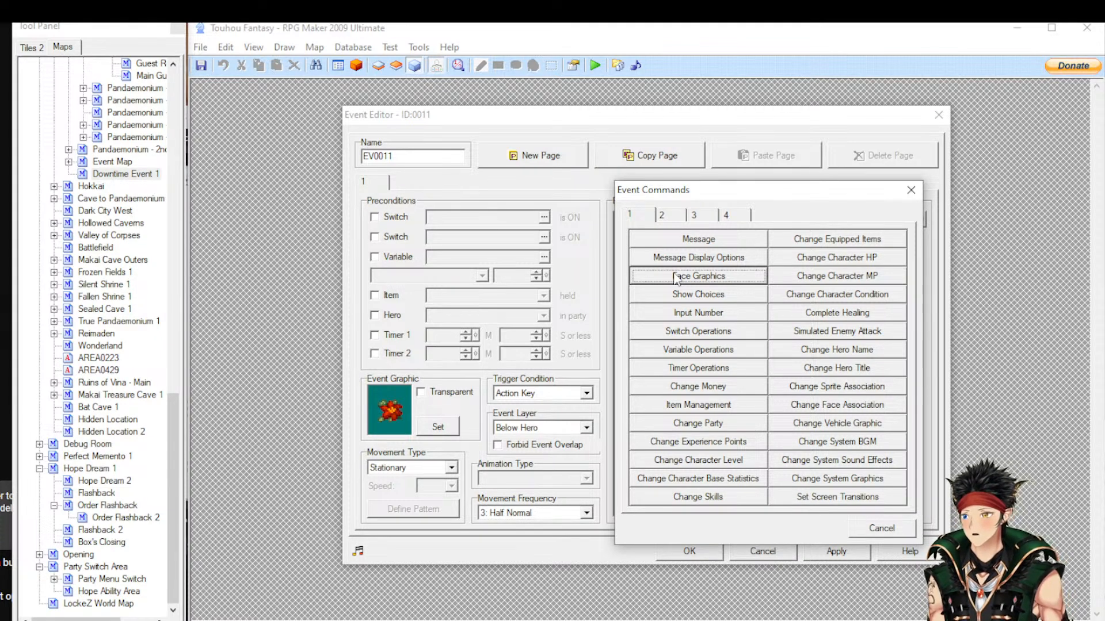
Revisit the Face Graphics settings and the Message Display Options without adding either command
{"action": "left_click", "coordinate": [702, 283]}
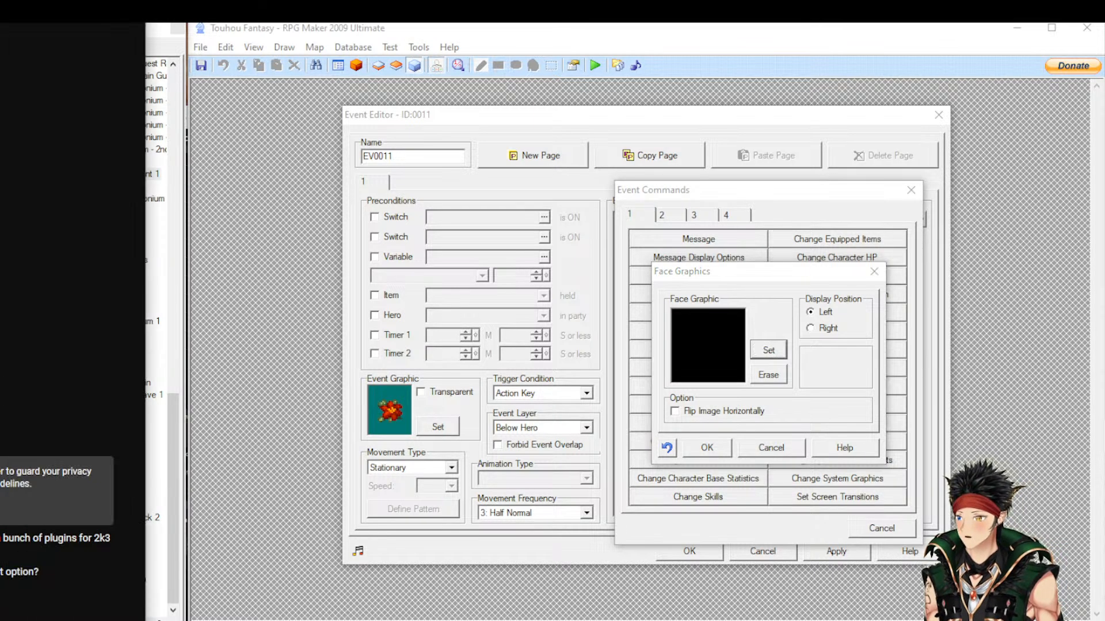
{"action": "left_click", "coordinate": [780, 452]}
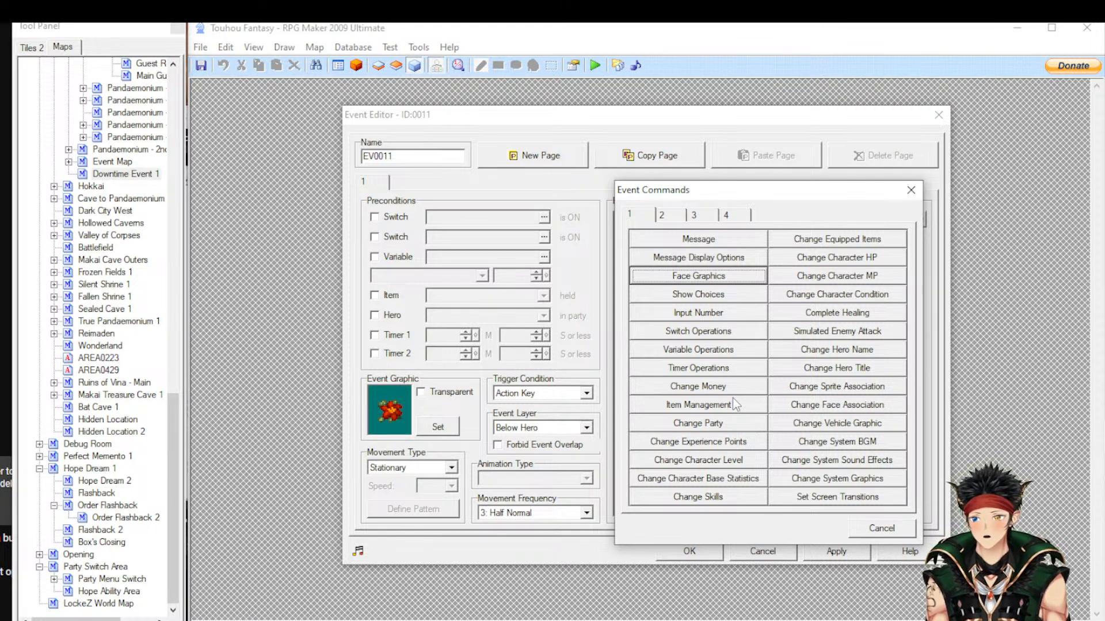
{"action": "left_click", "coordinate": [703, 258]}
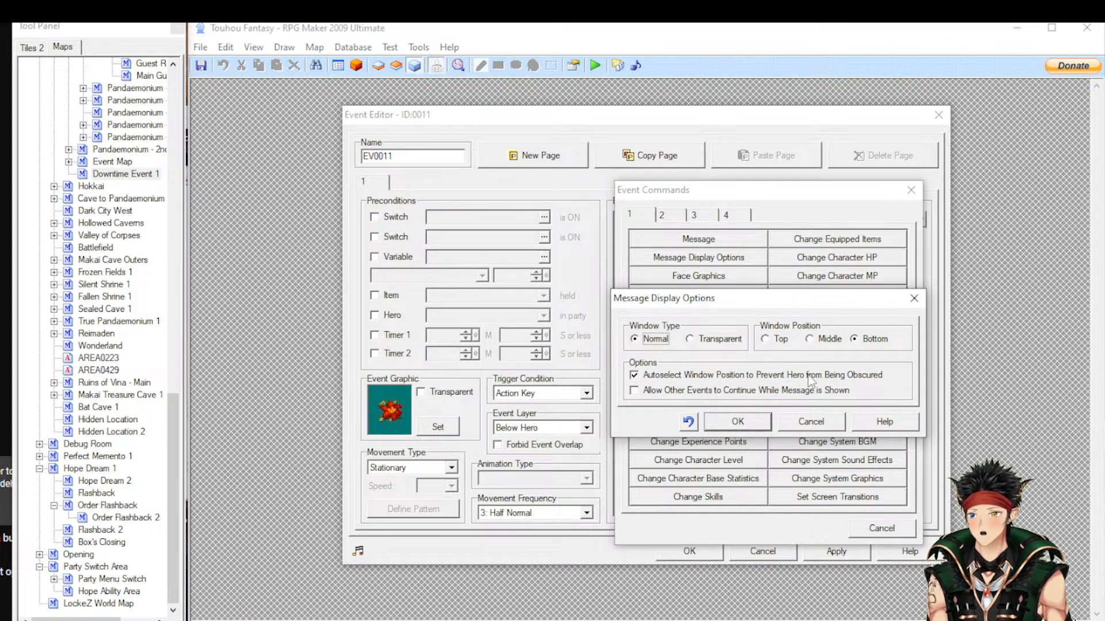
{"action": "left_click", "coordinate": [811, 422]}
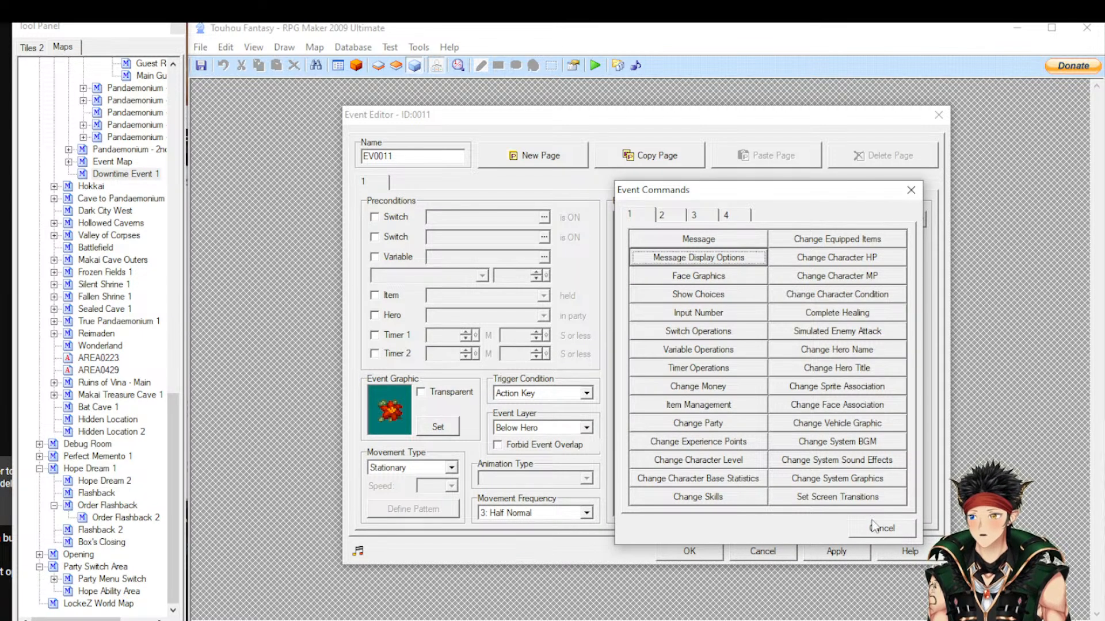
Close the event command list and review the available Movement Type options
{"action": "left_click", "coordinate": [880, 527]}
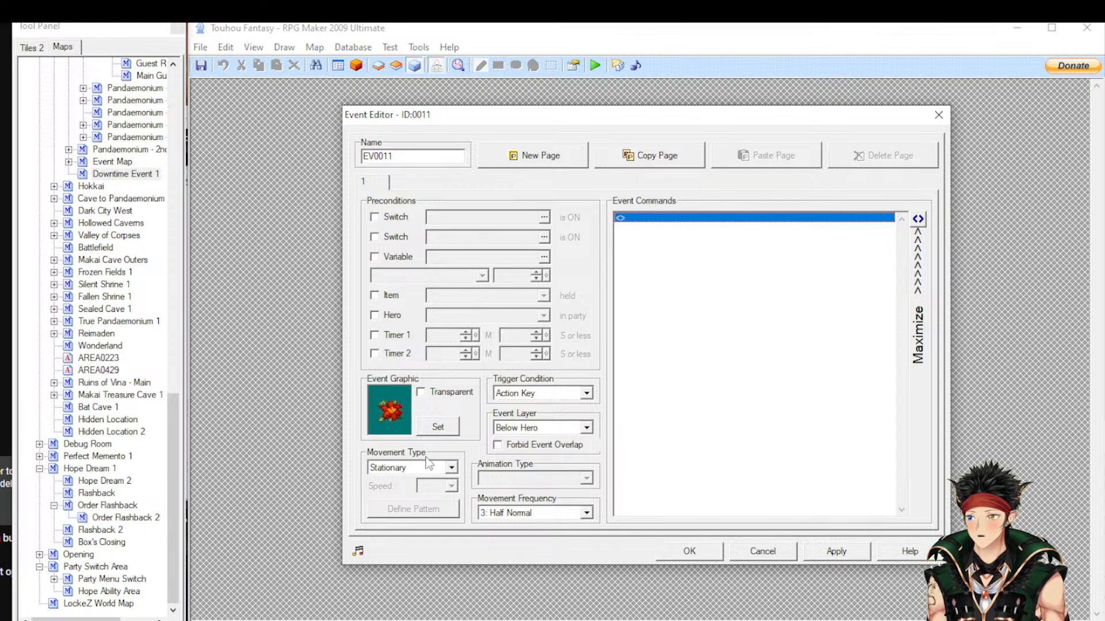
{"action": "left_click", "coordinate": [428, 467]}
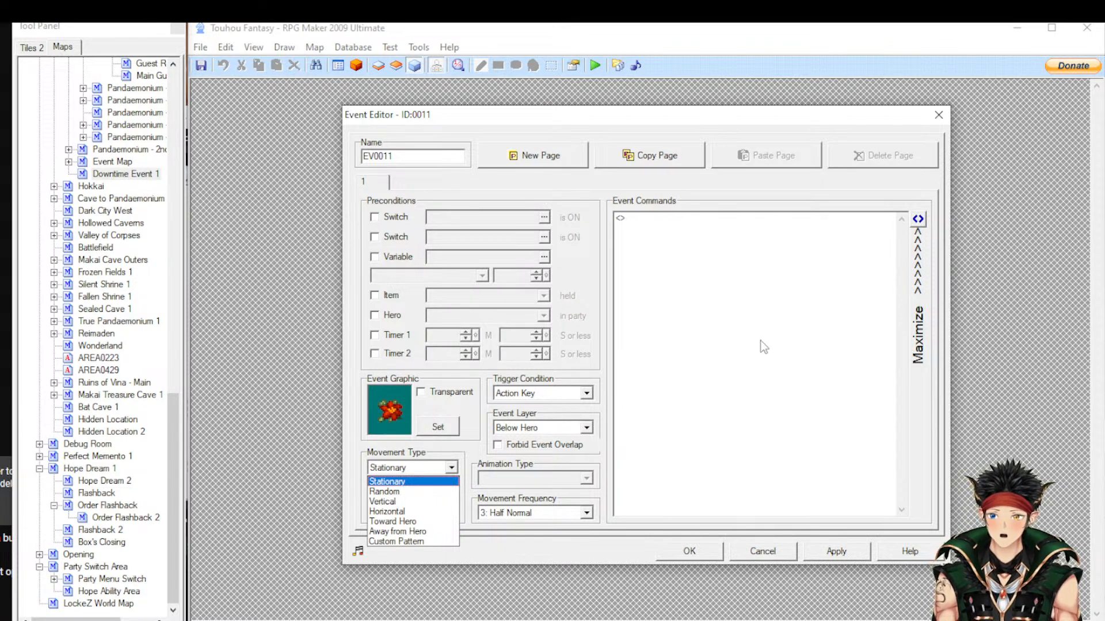
{"action": "left_click", "coordinate": [730, 297]}
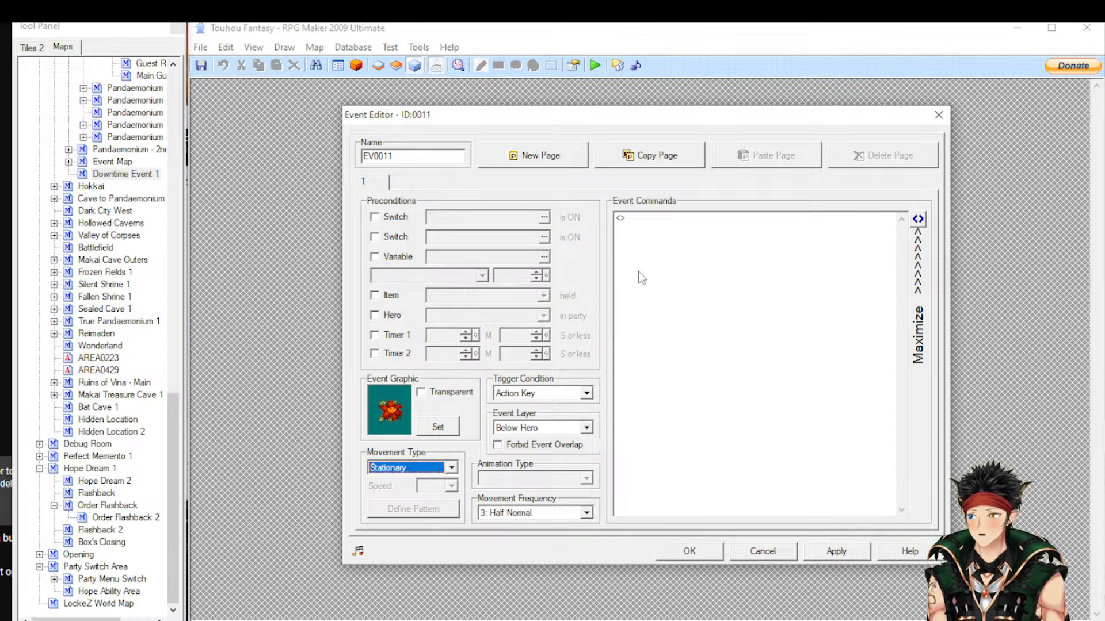
Try a Variable precondition of 0001:Doll Greater than or Equal to 0, and disable it again
{"action": "left_click", "coordinate": [374, 258]}
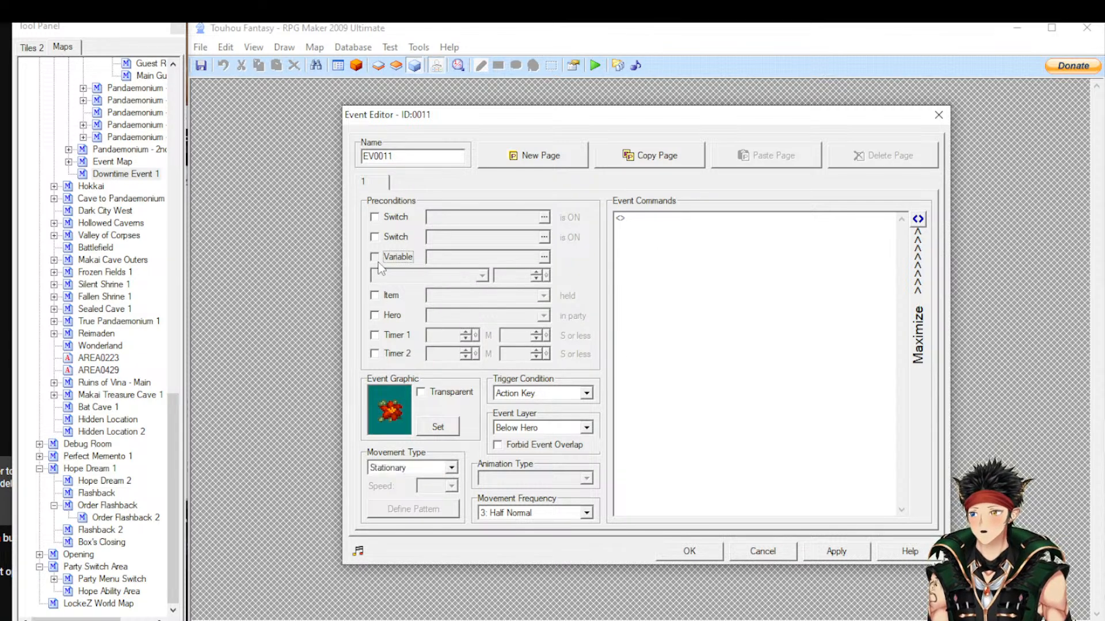
{"action": "left_click", "coordinate": [384, 276]}
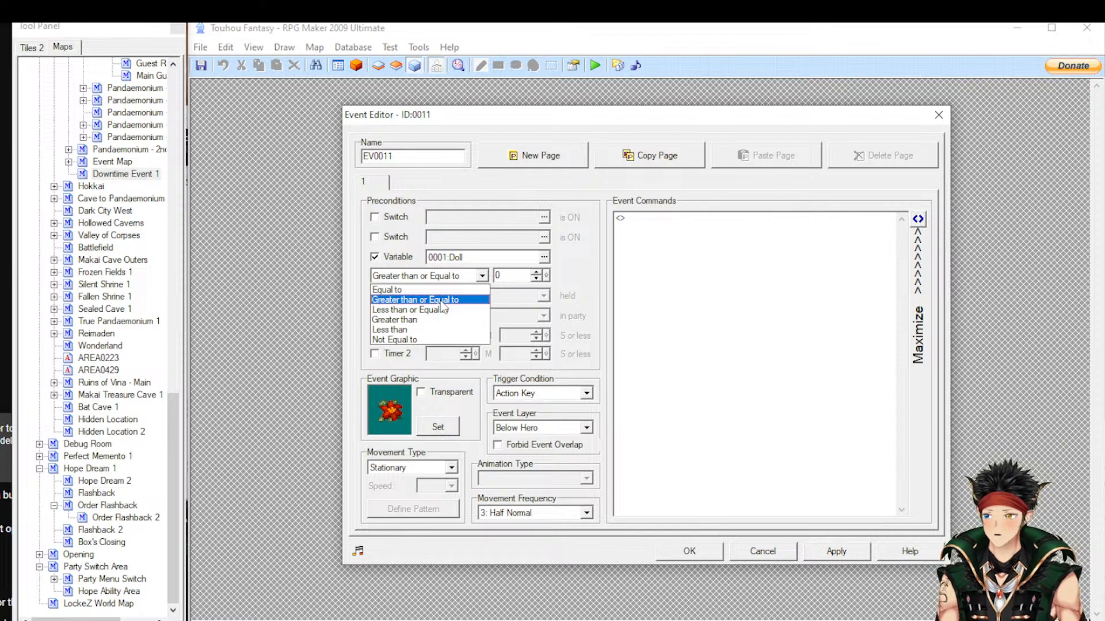
{"action": "left_click", "coordinate": [441, 300]}
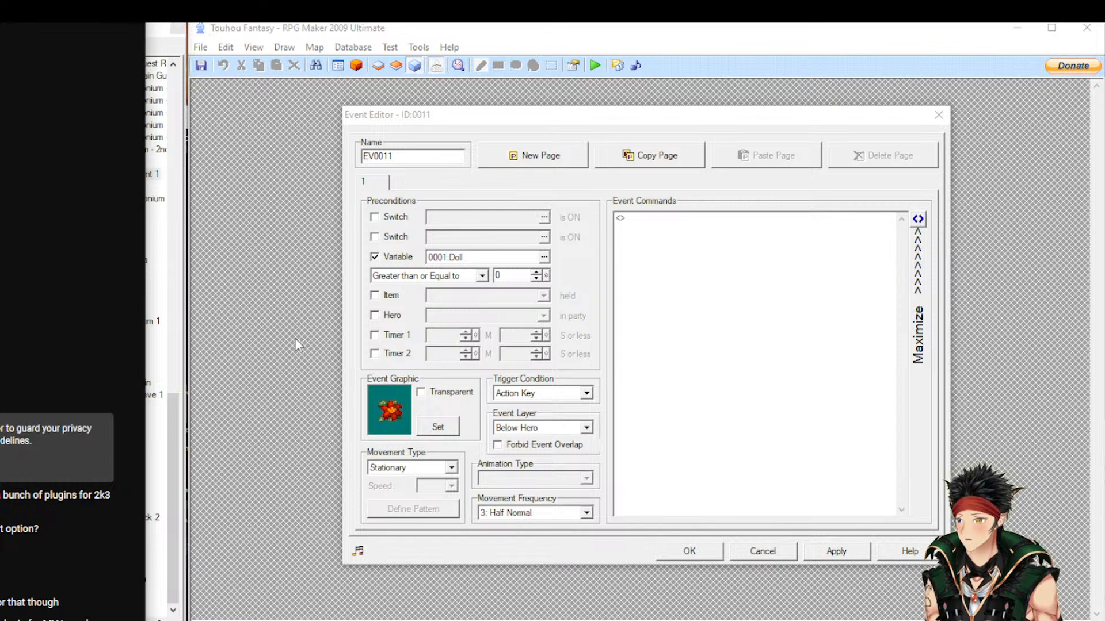
{"action": "left_click", "coordinate": [375, 256]}
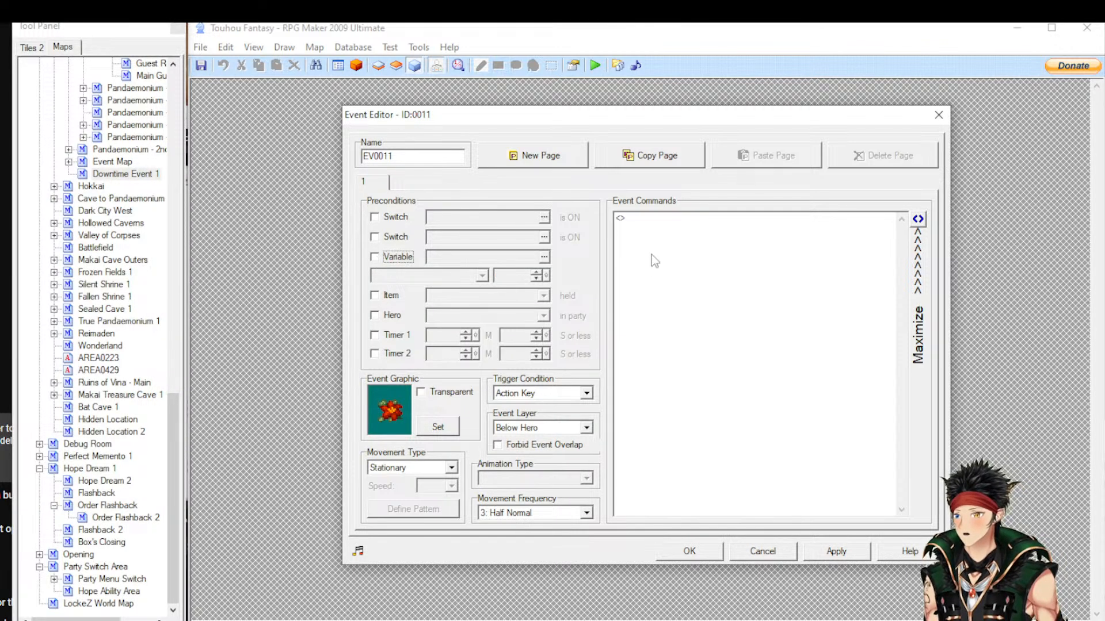
Add a Show Choices command with Yes and No, using Execute Handler as the cancellation behavior
{"action": "left_click", "coordinate": [662, 239]}
{"action": "double_click", "coordinate": [661, 236]}
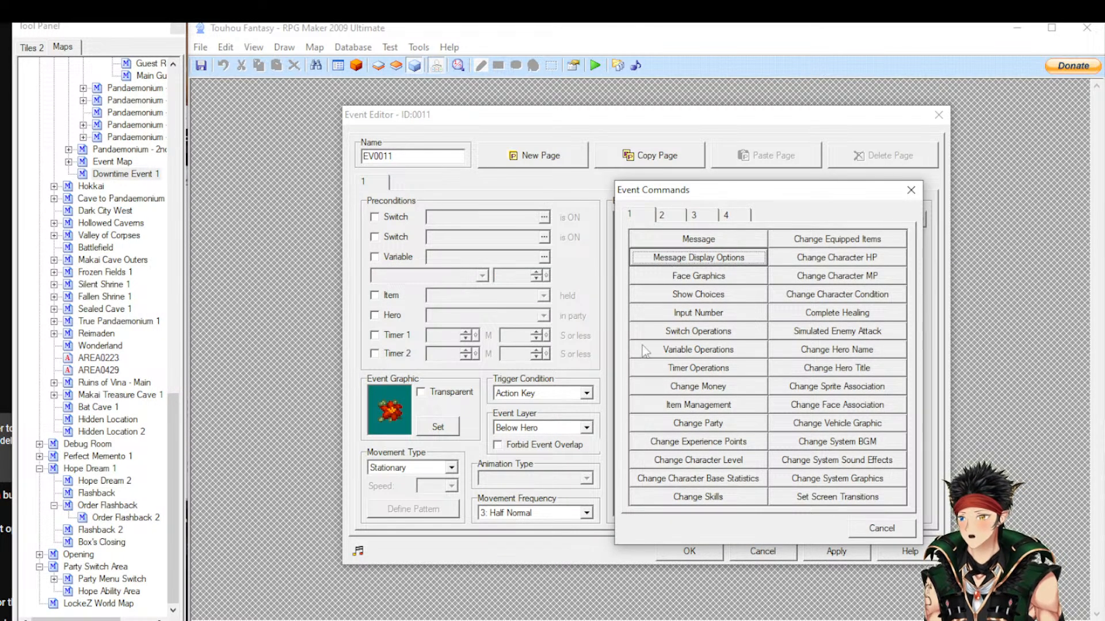
{"action": "left_click", "coordinate": [664, 296]}
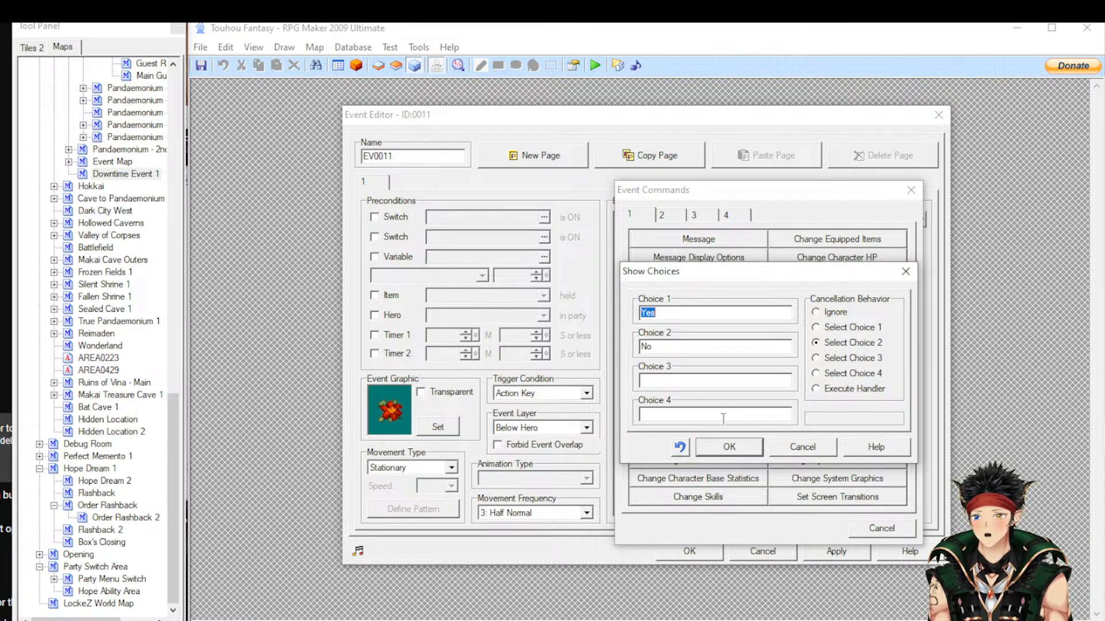
{"action": "left_click", "coordinate": [860, 390]}
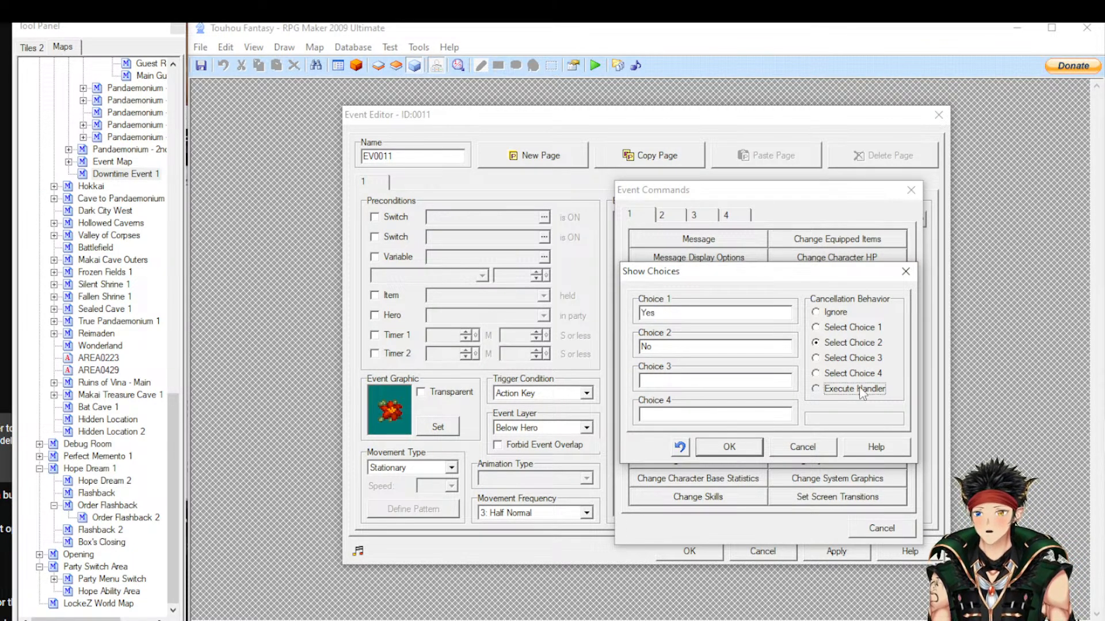
{"action": "left_click", "coordinate": [727, 449]}
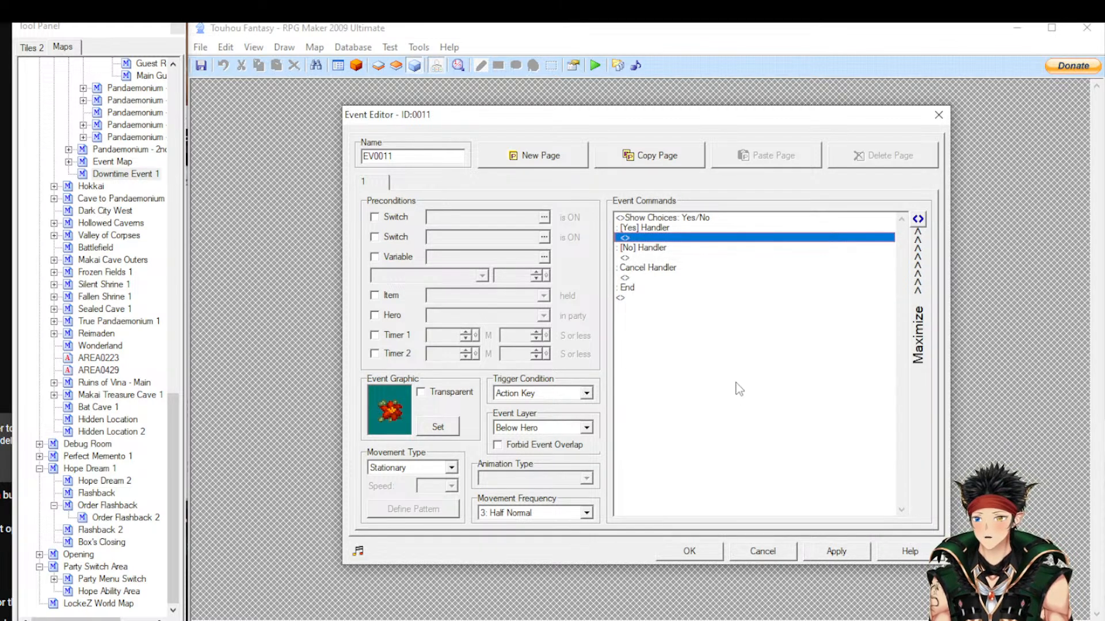
Add A as Choice 3 and B as Choice 4 to the Show Choices command, and select the Cancel Handler's empty line
{"action": "left_click", "coordinate": [662, 222]}
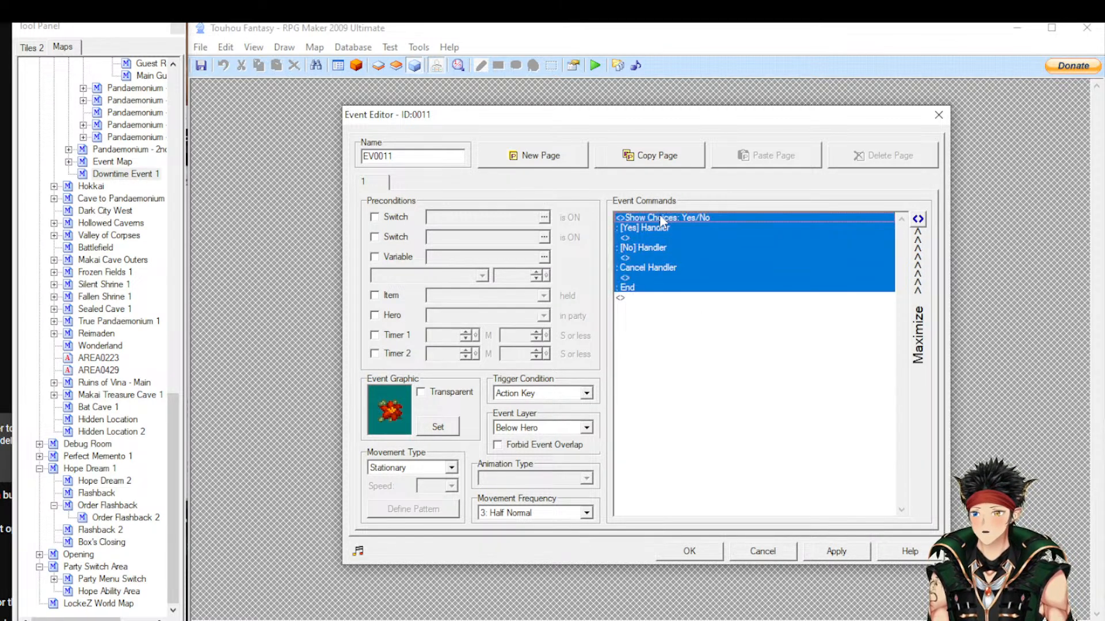
{"action": "double_click", "coordinate": [702, 275]}
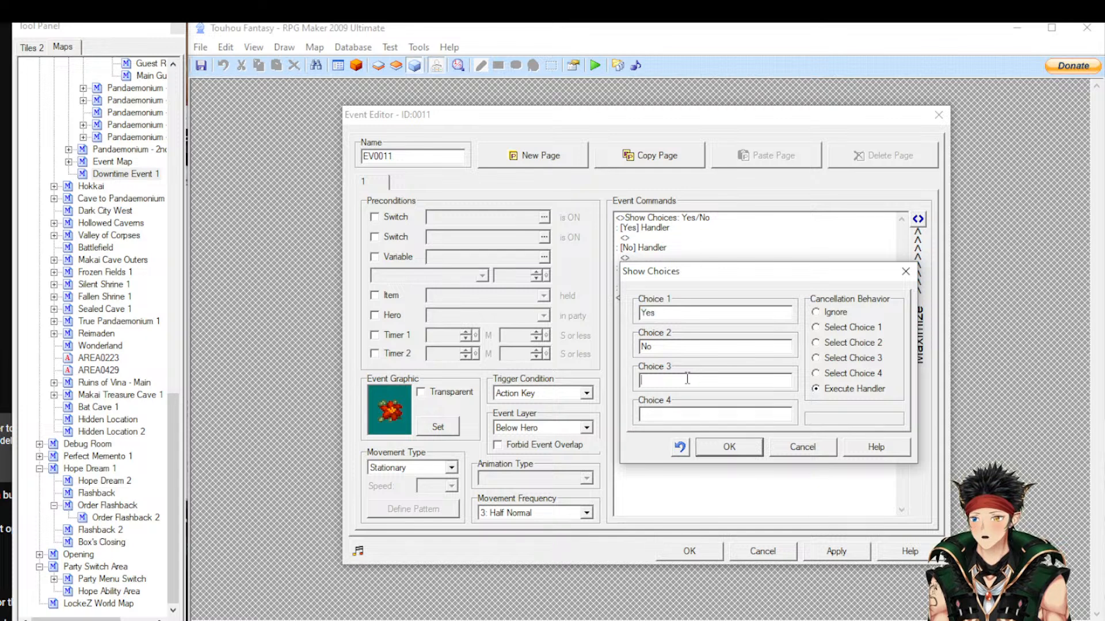
{"action": "type", "text": "A"}
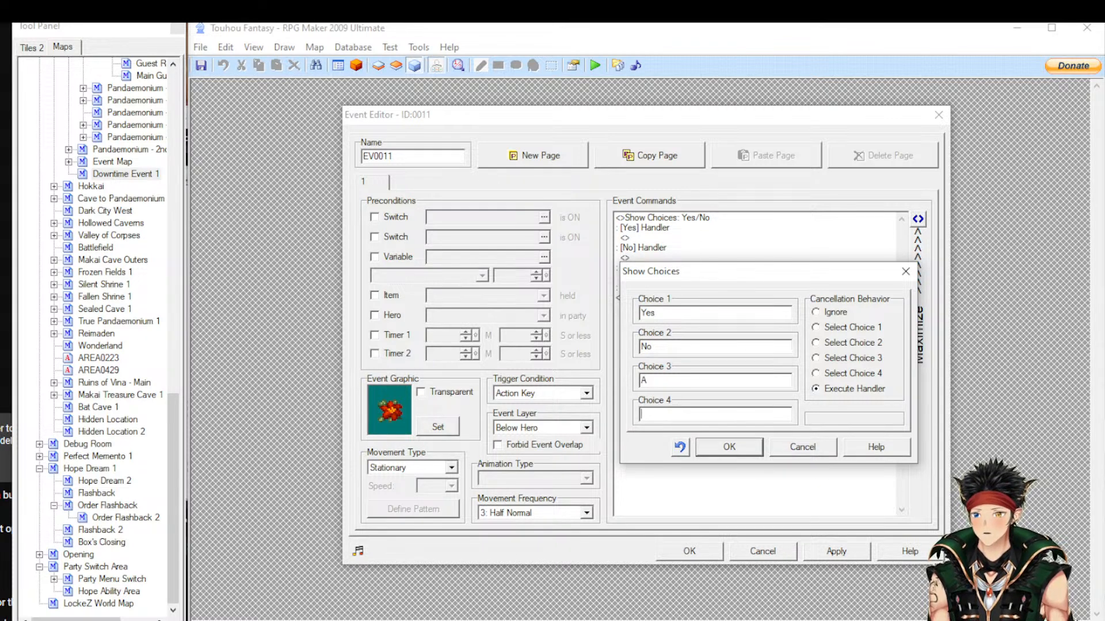
{"action": "left_click", "coordinate": [674, 413]}
{"action": "type", "text": "B"}
{"action": "left_click", "coordinate": [728, 447]}
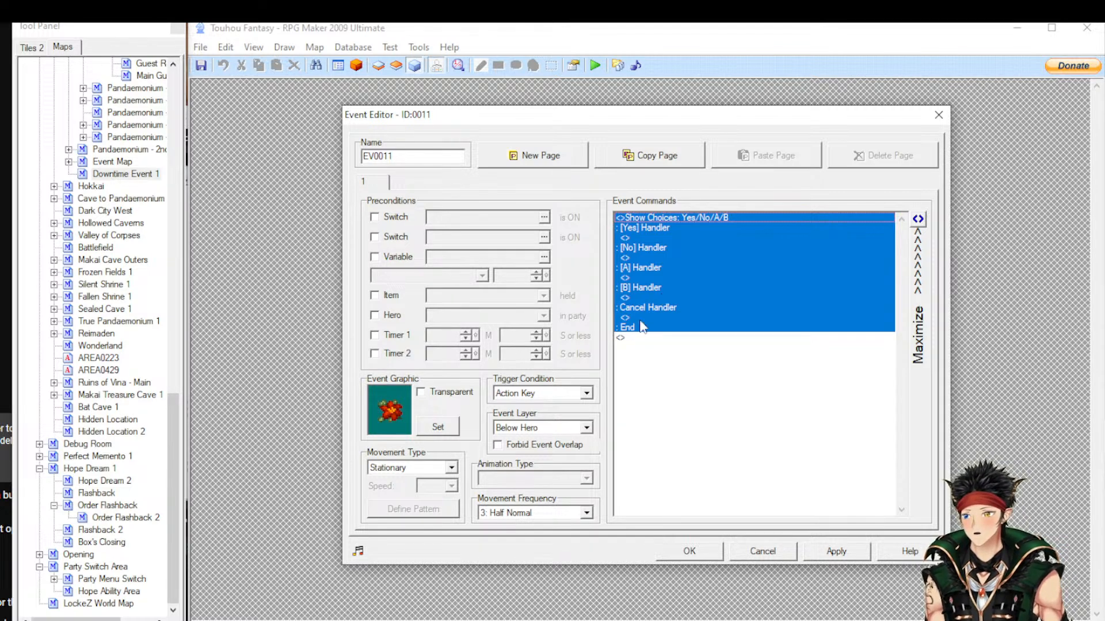
{"action": "left_click", "coordinate": [660, 317]}
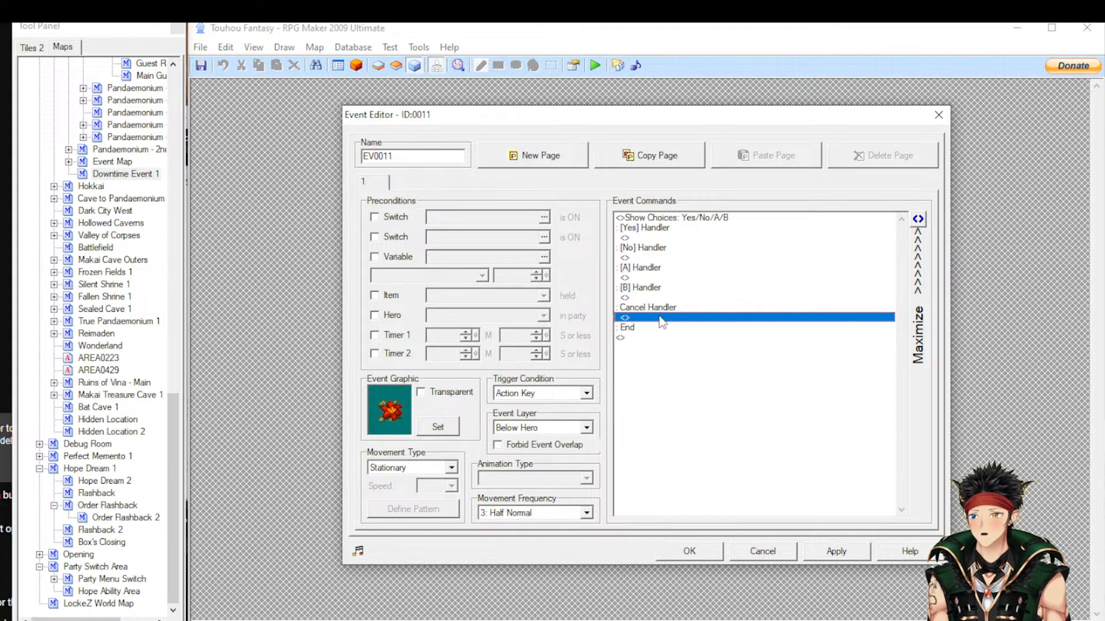
Reopen the Show Choices settings without changing them, and delete the whole command block
{"action": "double_click", "coordinate": [672, 219]}
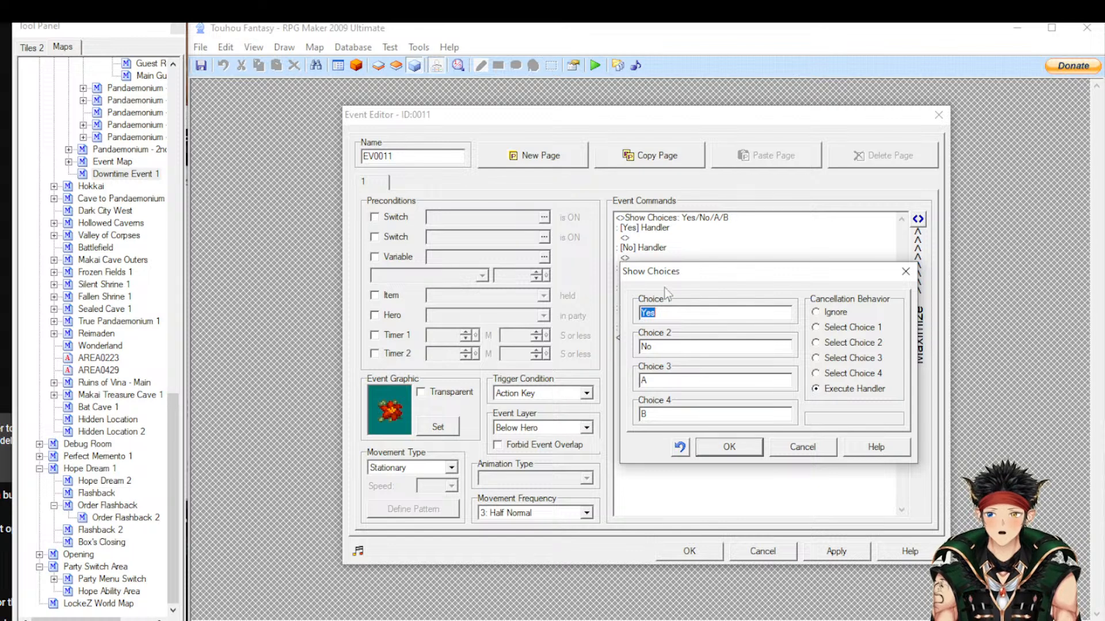
{"action": "left_click", "coordinate": [816, 447]}
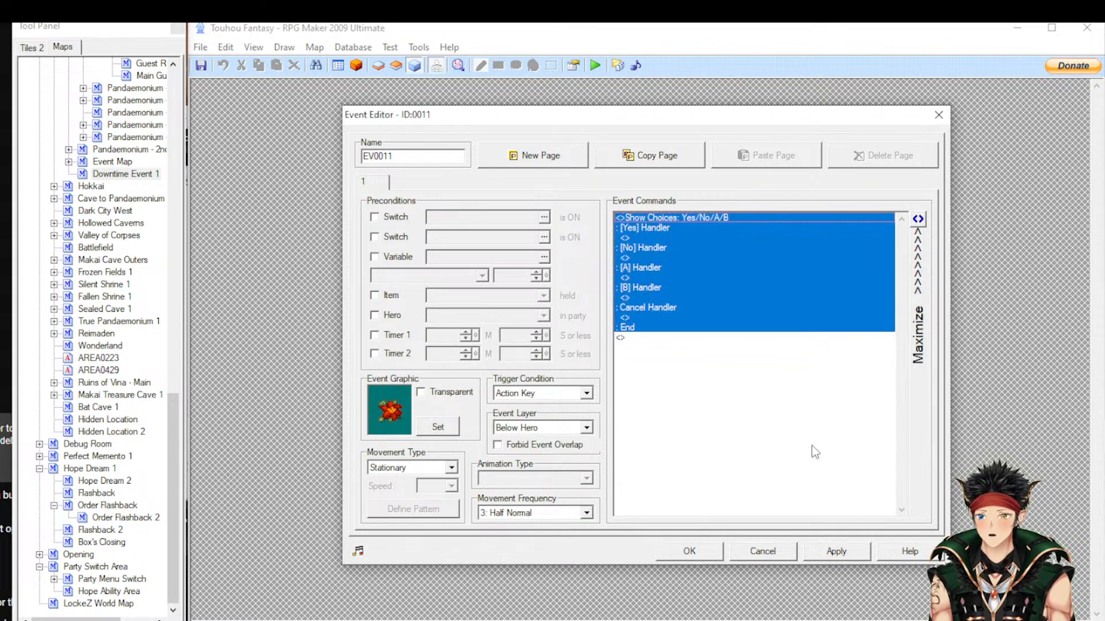
{"action": "key", "text": "Delete"}
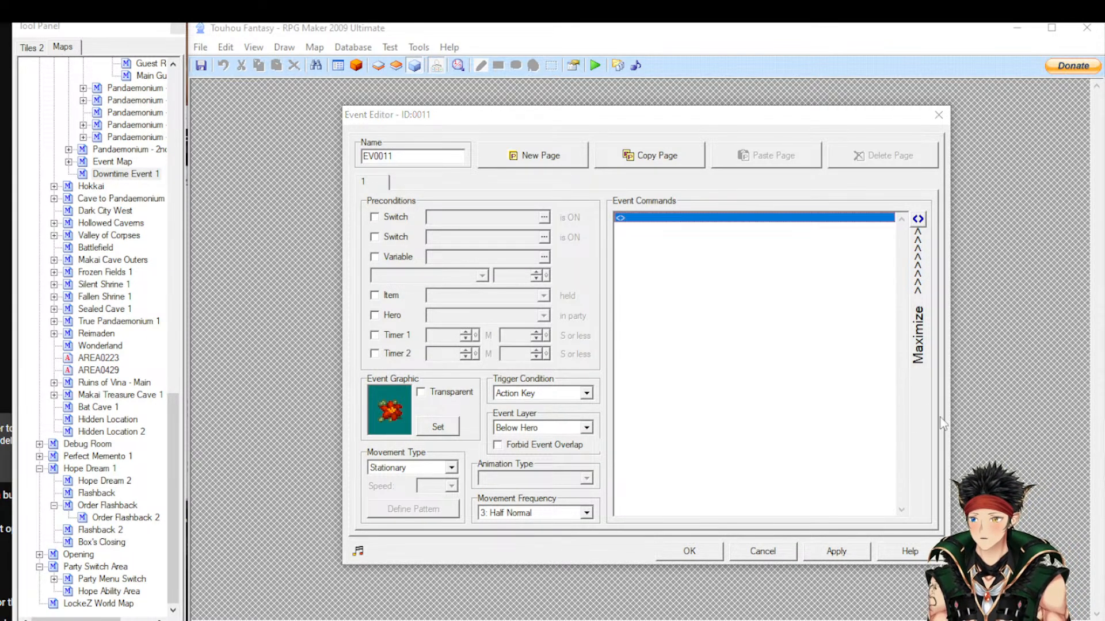
Open the Input Number command's settings for event EV0011
{"action": "double_click", "coordinate": [765, 374]}
{"action": "left_click", "coordinate": [724, 313]}
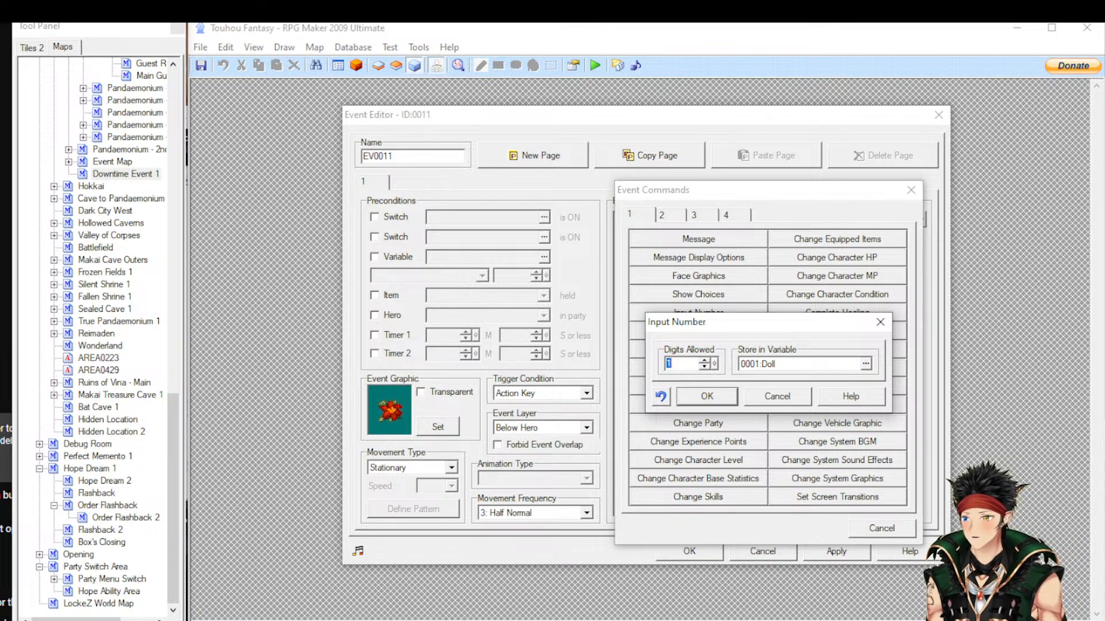
Switch to the Hololive project in RPG Maker MV, open MAP383 and start a new event on an empty tile
{"action": "key", "text": "alt+Tab"}
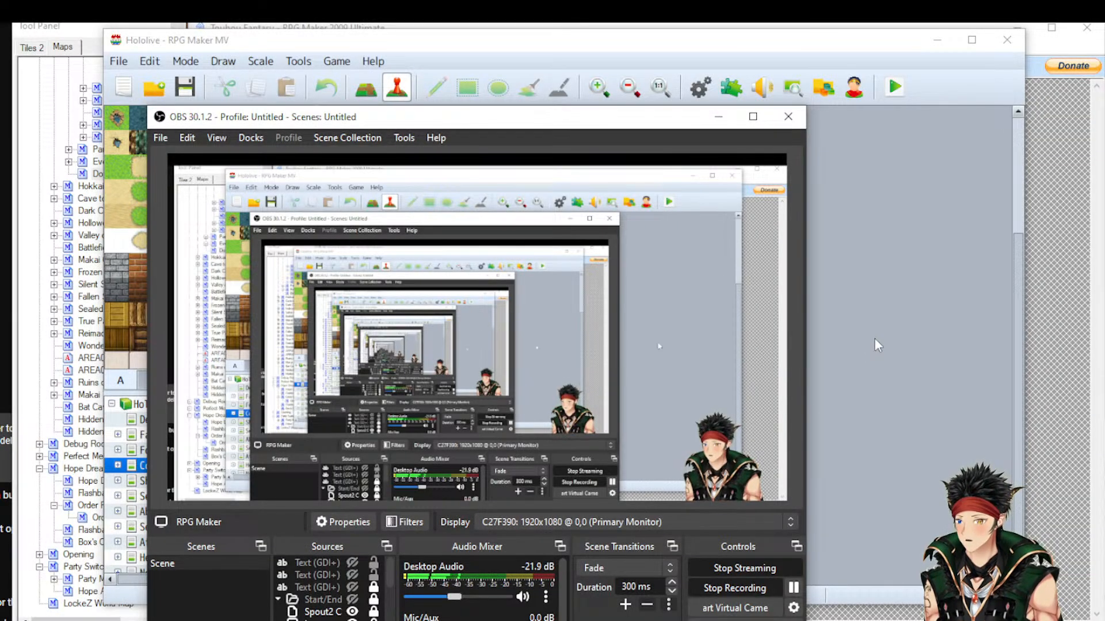
{"action": "left_click", "coordinate": [874, 336]}
{"action": "left_click", "coordinate": [530, 361]}
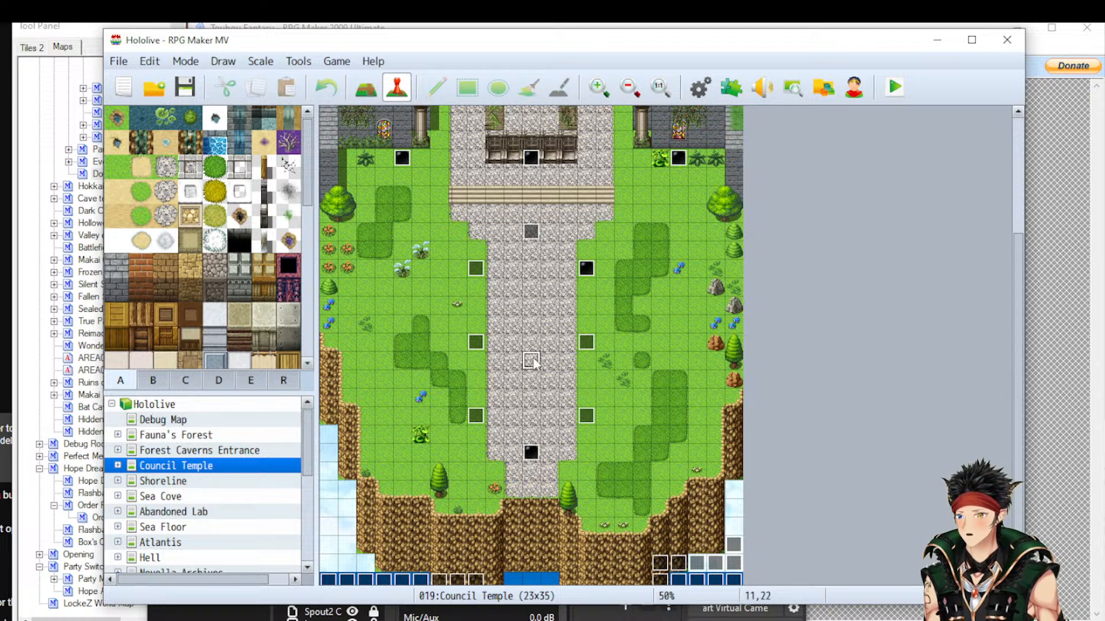
{"action": "left_click_drag", "start_coordinate": [306, 496], "coordinate": [306, 590]}
{"action": "left_click", "coordinate": [184, 566]}
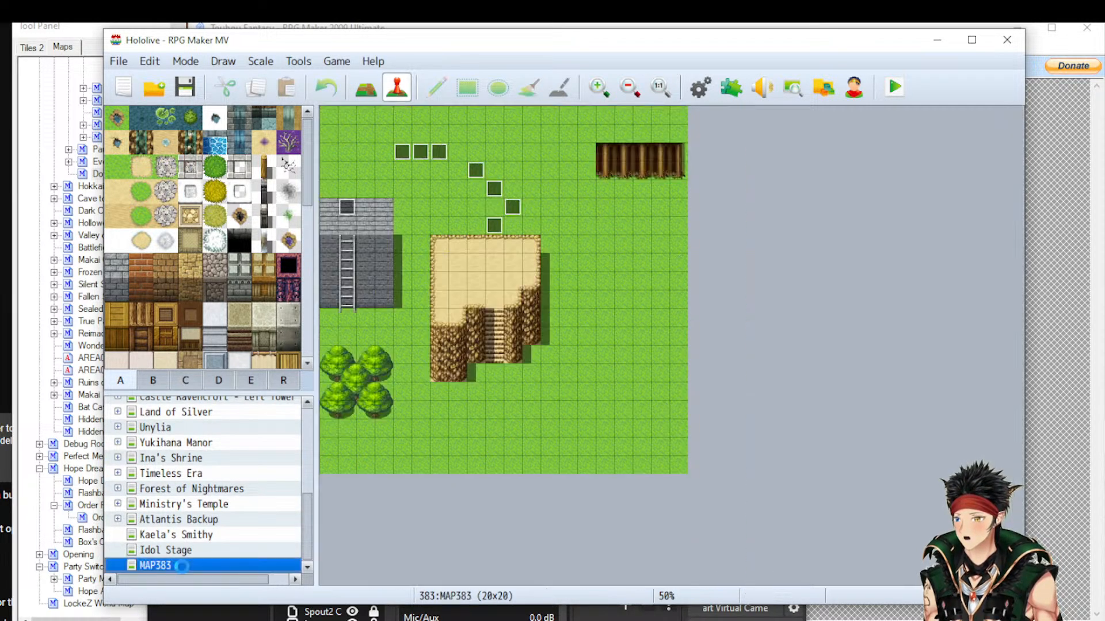
{"action": "double_click", "coordinate": [551, 224]}
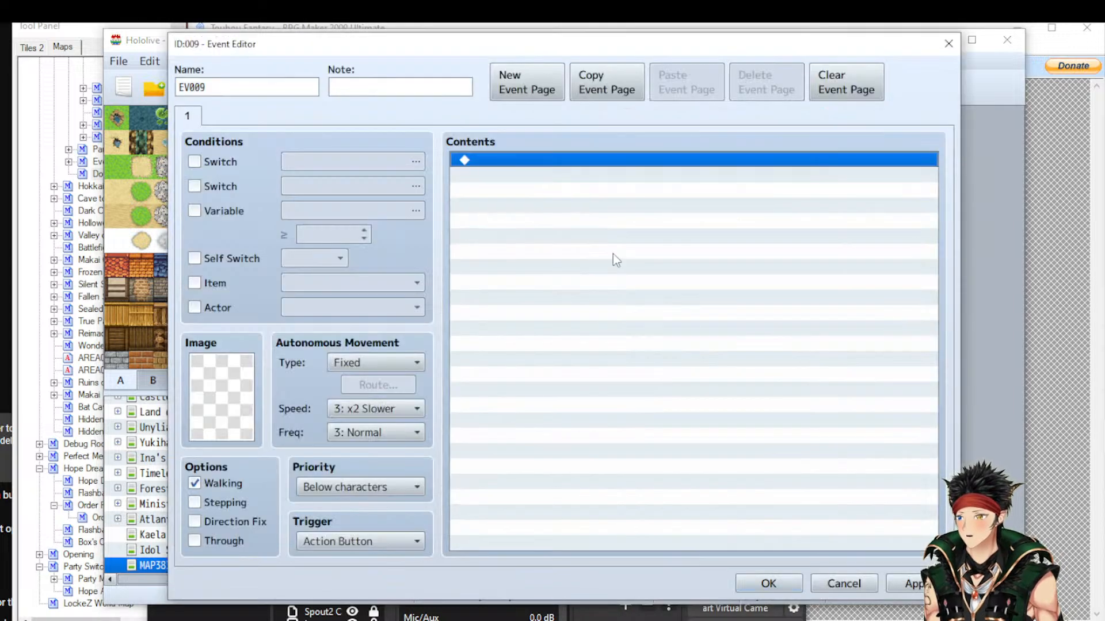
Review the MV event command list and the Input Number settings without adding the command
{"action": "double_click", "coordinate": [611, 253]}
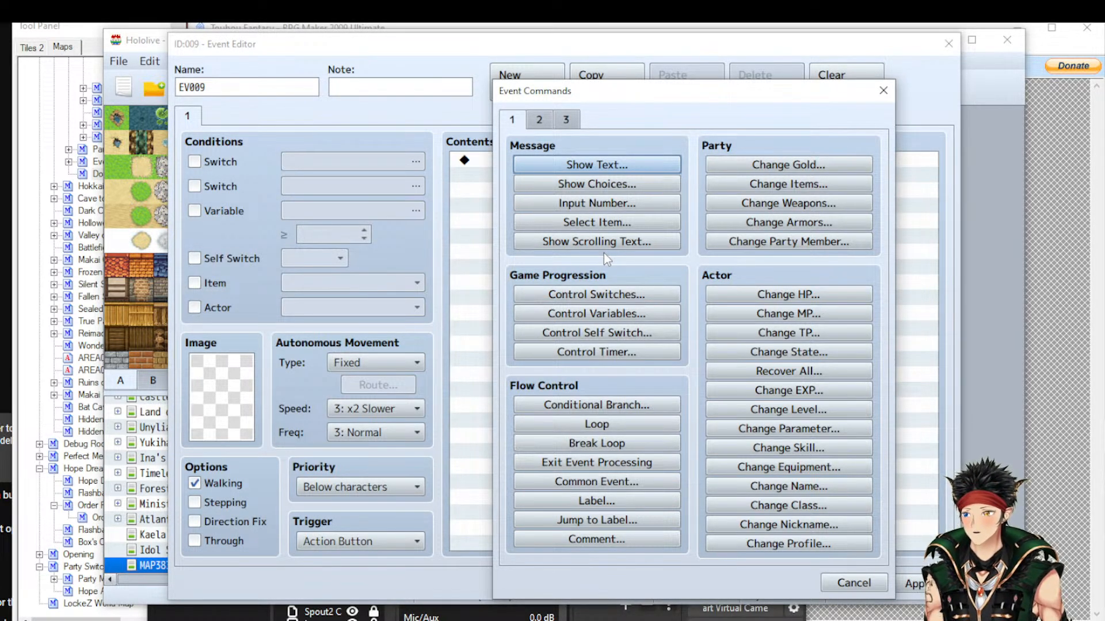
{"action": "left_click", "coordinate": [540, 125]}
{"action": "left_click", "coordinate": [512, 119]}
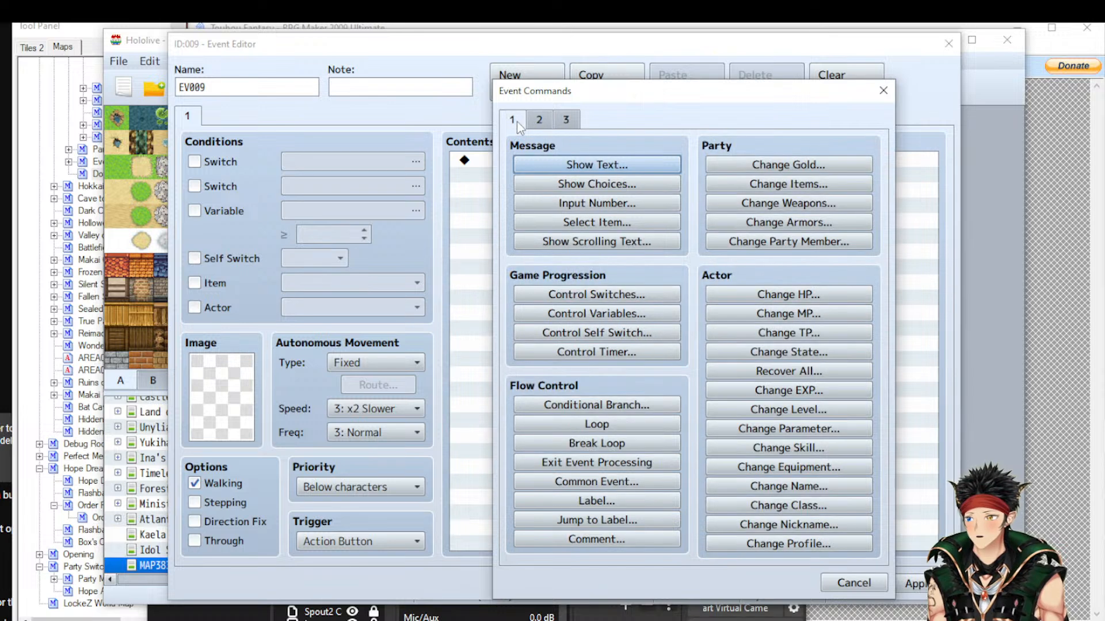
{"action": "left_click", "coordinate": [645, 205]}
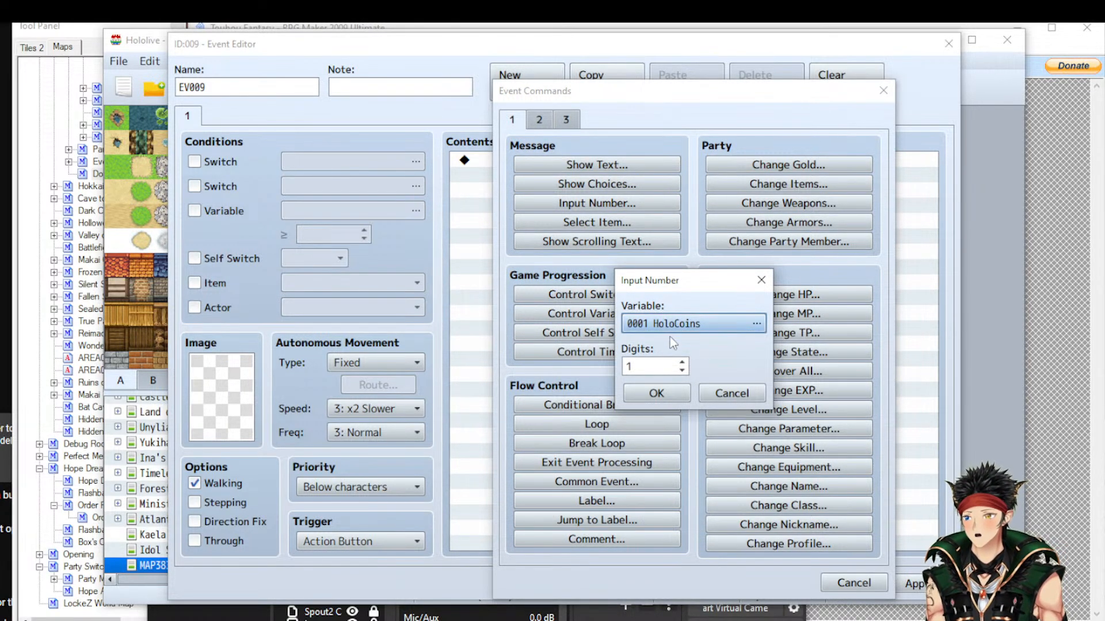
{"action": "left_click", "coordinate": [765, 401]}
Look at MV's Show Text settings, and discard both that command and the pending Input Number command in RPG Maker 2009
{"action": "left_click", "coordinate": [610, 168]}
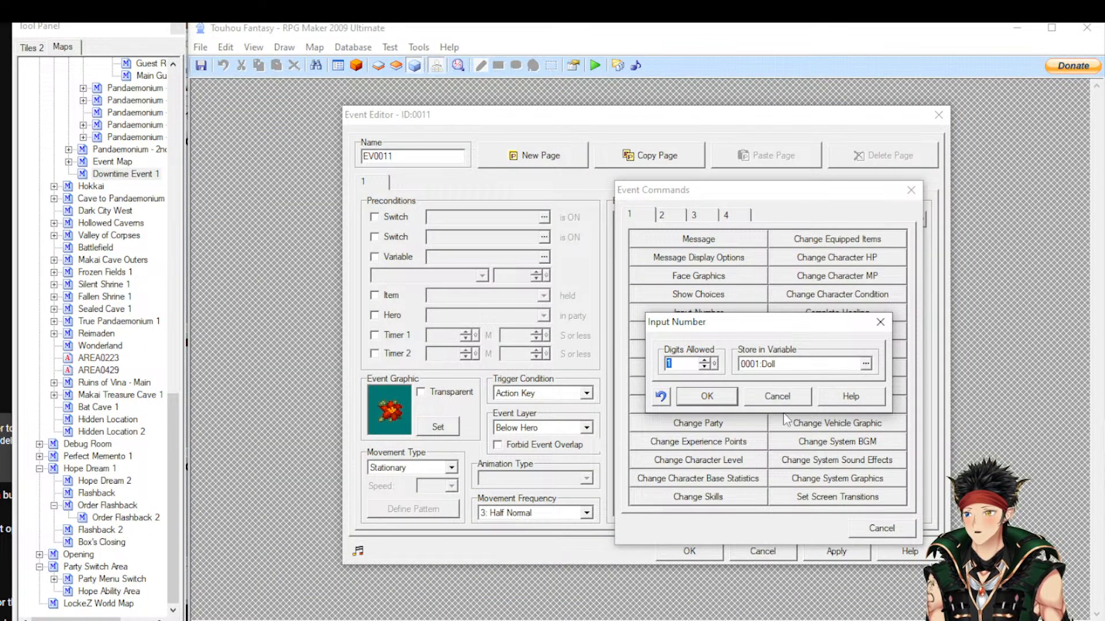
{"action": "left_click", "coordinate": [778, 396]}
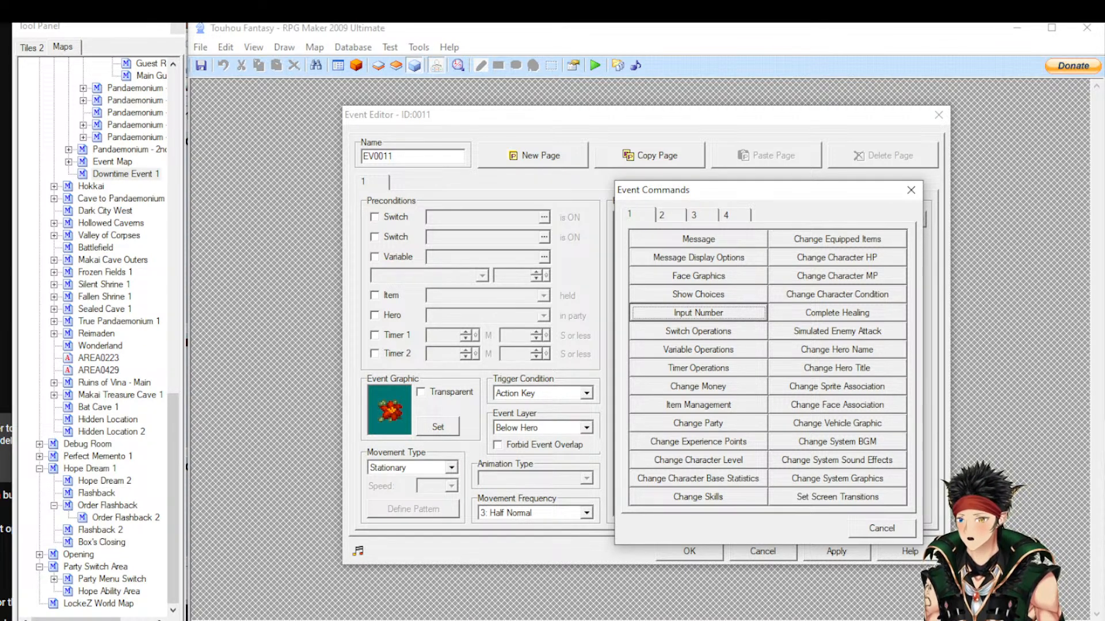
{"action": "key", "text": "alt+Tab"}
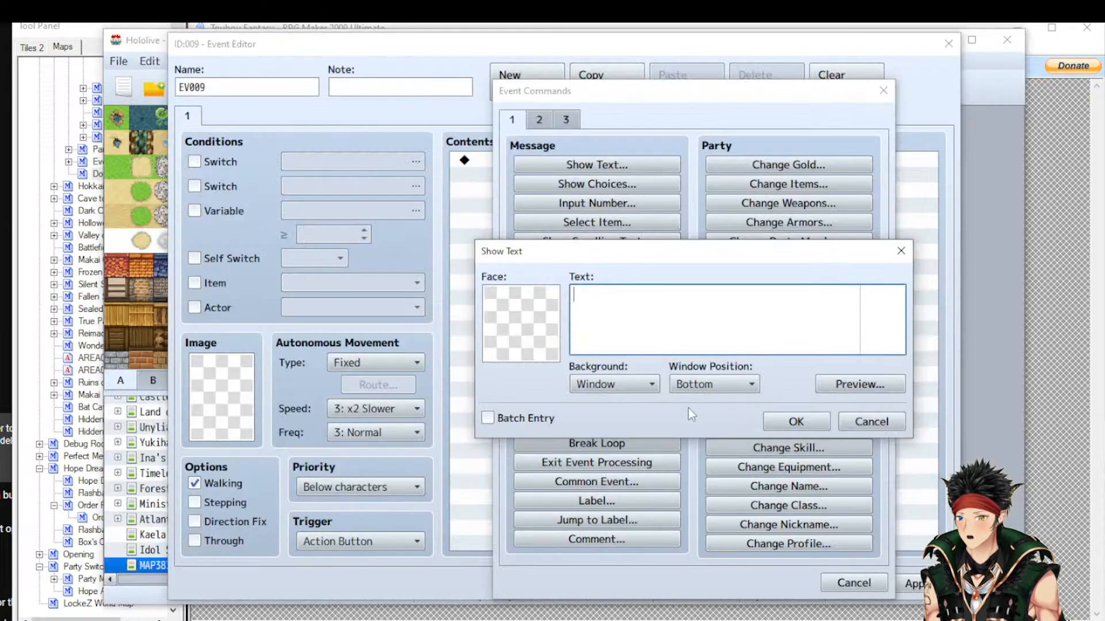
{"action": "left_click", "coordinate": [869, 422]}
{"action": "left_click", "coordinate": [854, 582]}
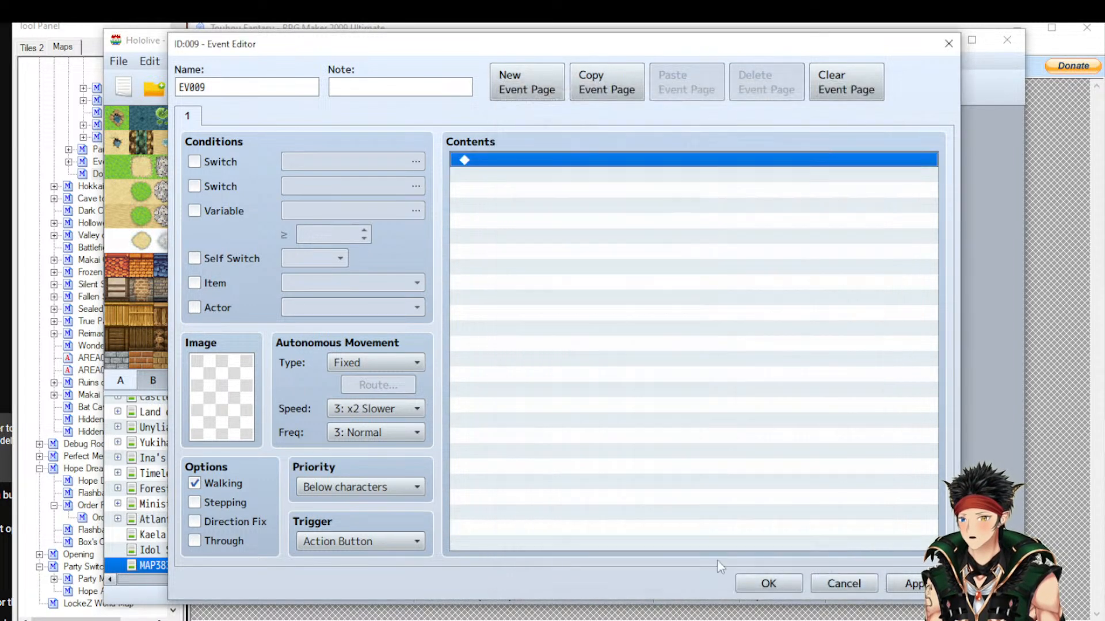
Set the MV event's autonomous movement type to Custom and review the available movement route commands
{"action": "left_click", "coordinate": [391, 364]}
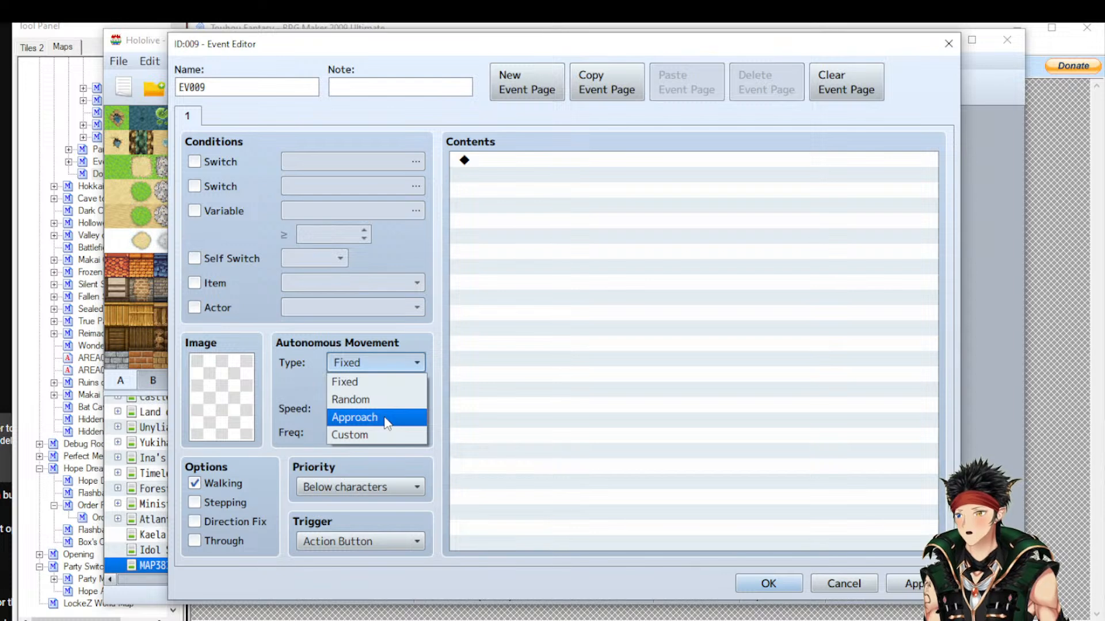
{"action": "left_click", "coordinate": [384, 435]}
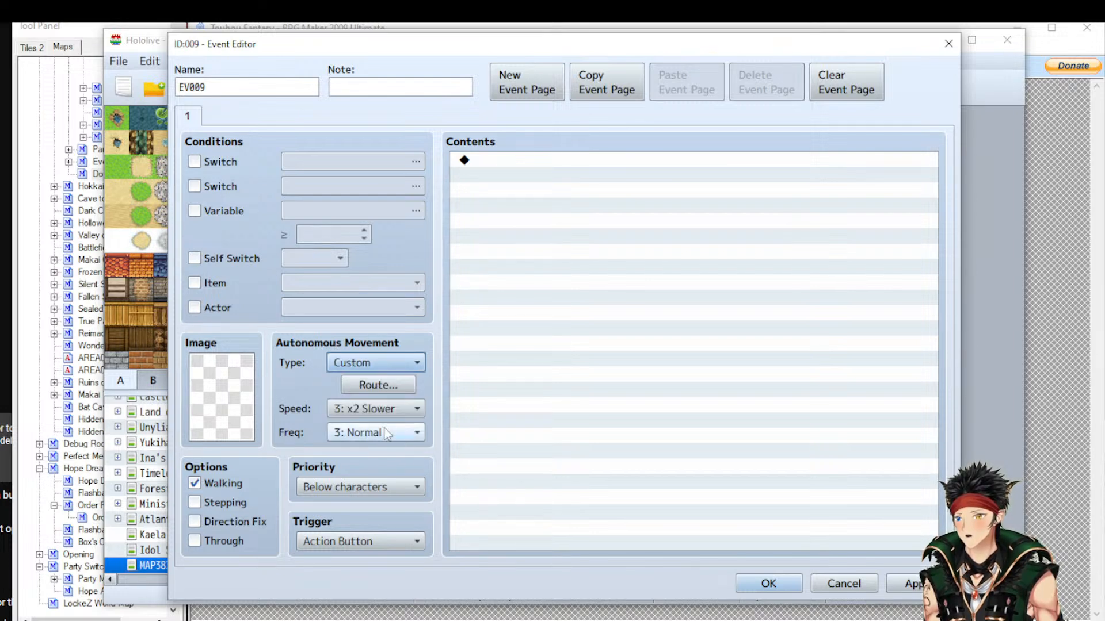
{"action": "left_click", "coordinate": [378, 384]}
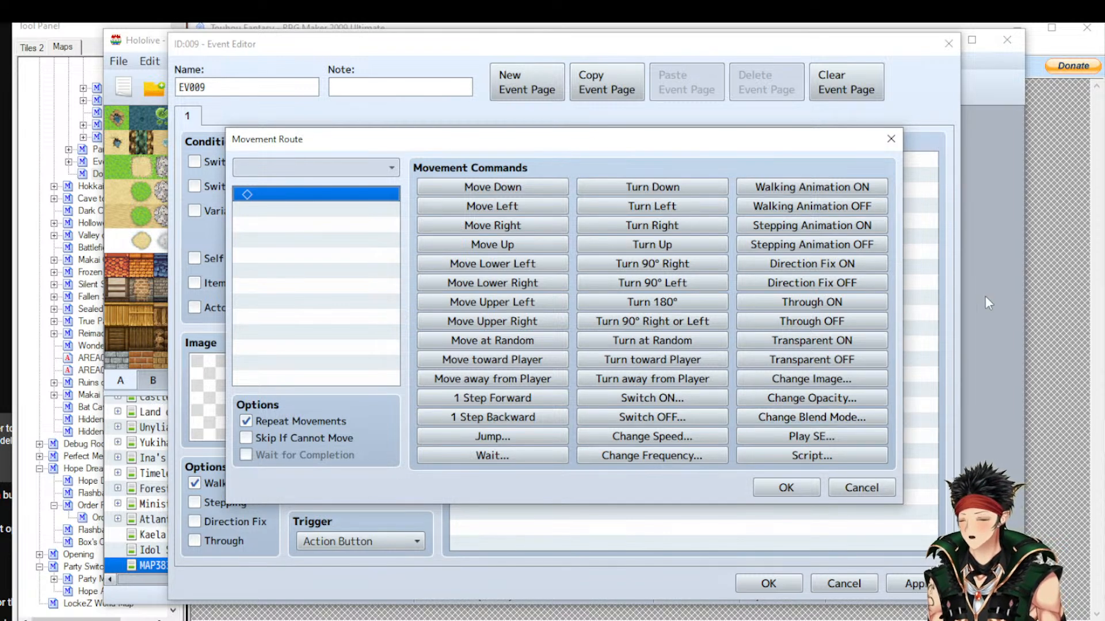
{"action": "left_click", "coordinate": [881, 485]}
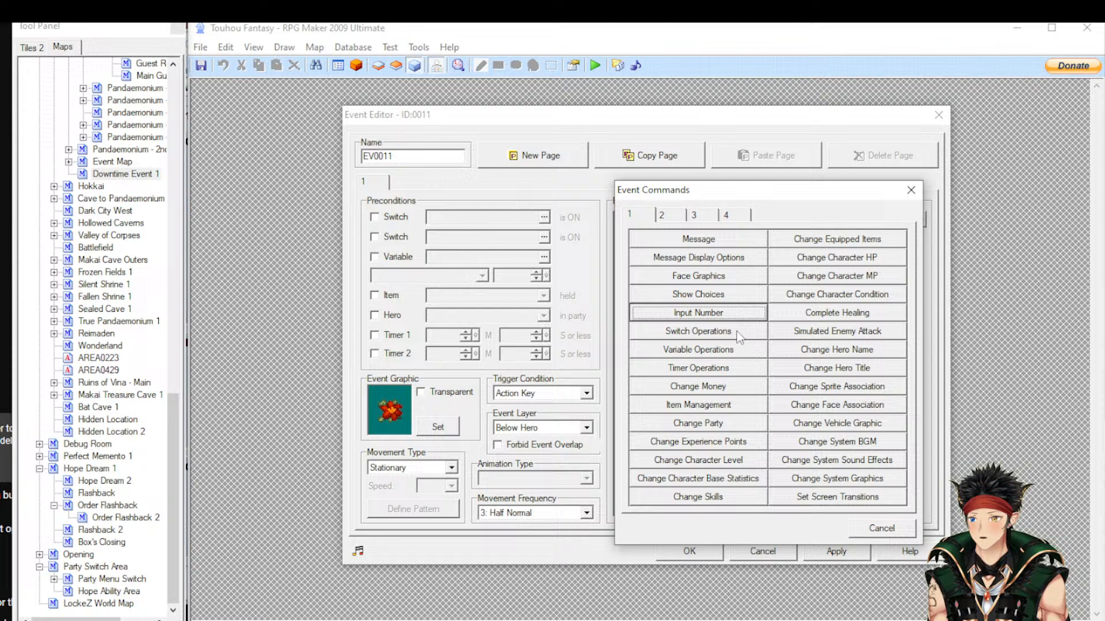
In RPG Maker 2009, try Switch Operations with Switch Range, ON/OFF Toggle and Variable Reference, and discard the command
{"action": "left_click", "coordinate": [719, 329]}
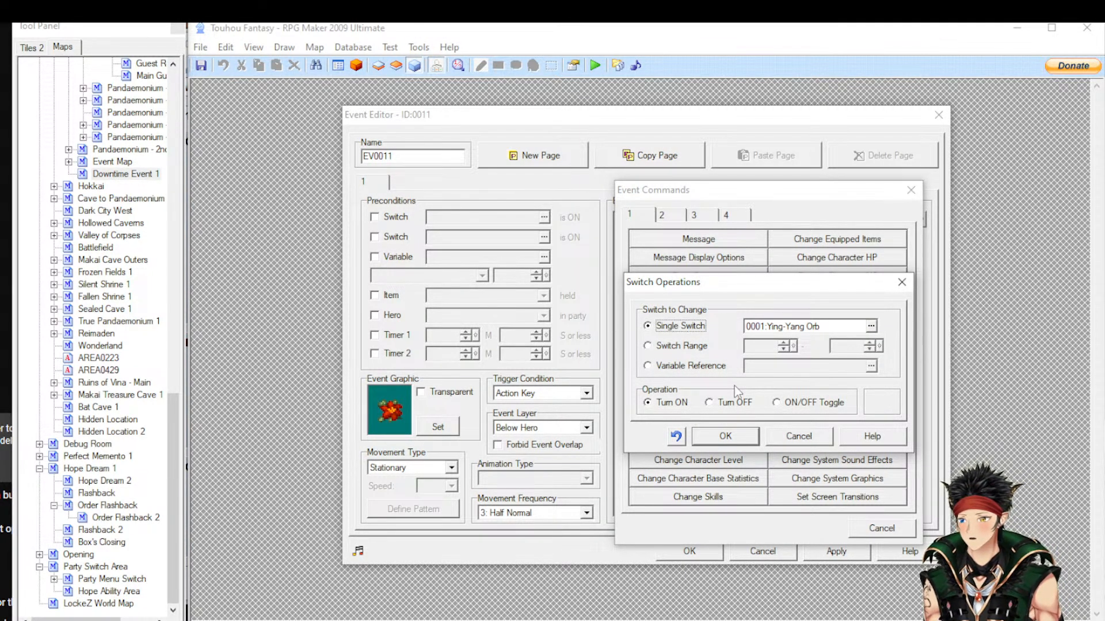
{"action": "left_click", "coordinate": [695, 345]}
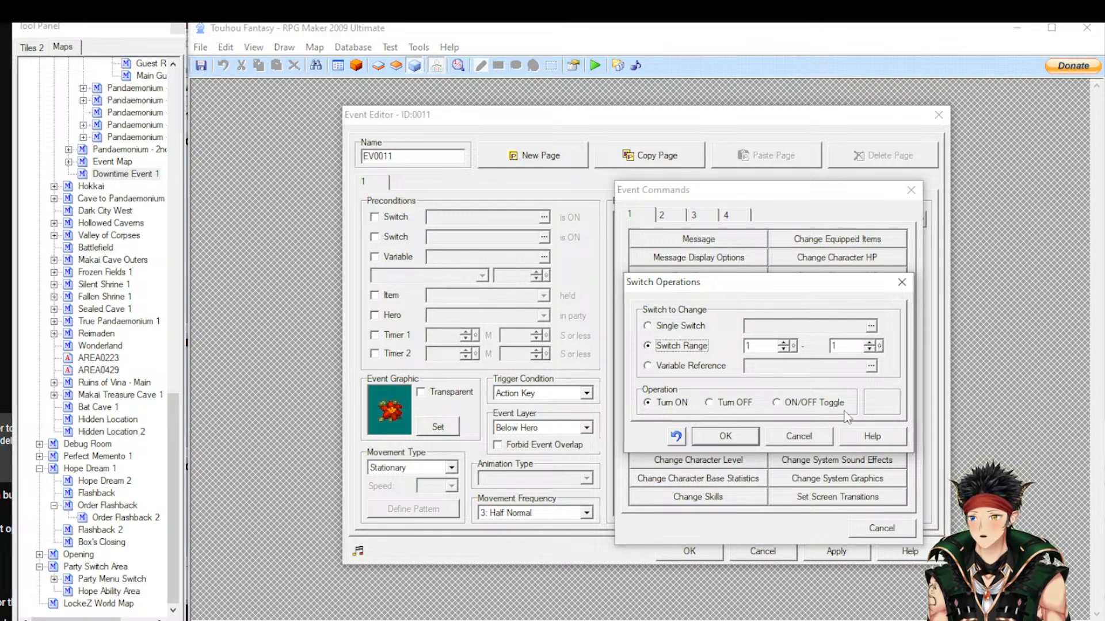
{"action": "left_click", "coordinate": [812, 405]}
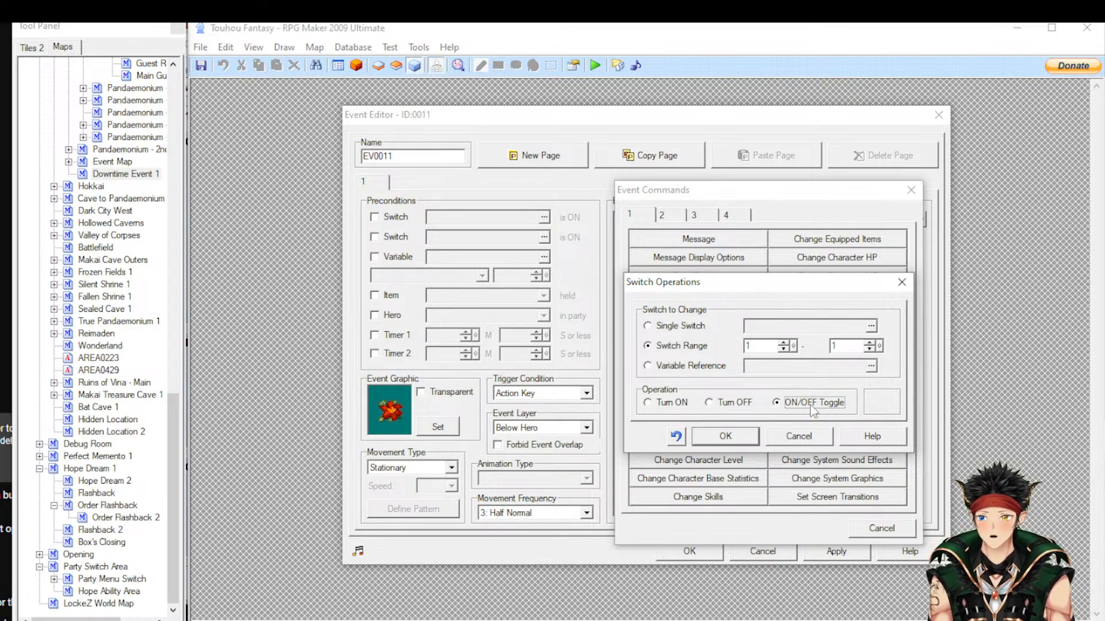
{"action": "left_click", "coordinate": [705, 366]}
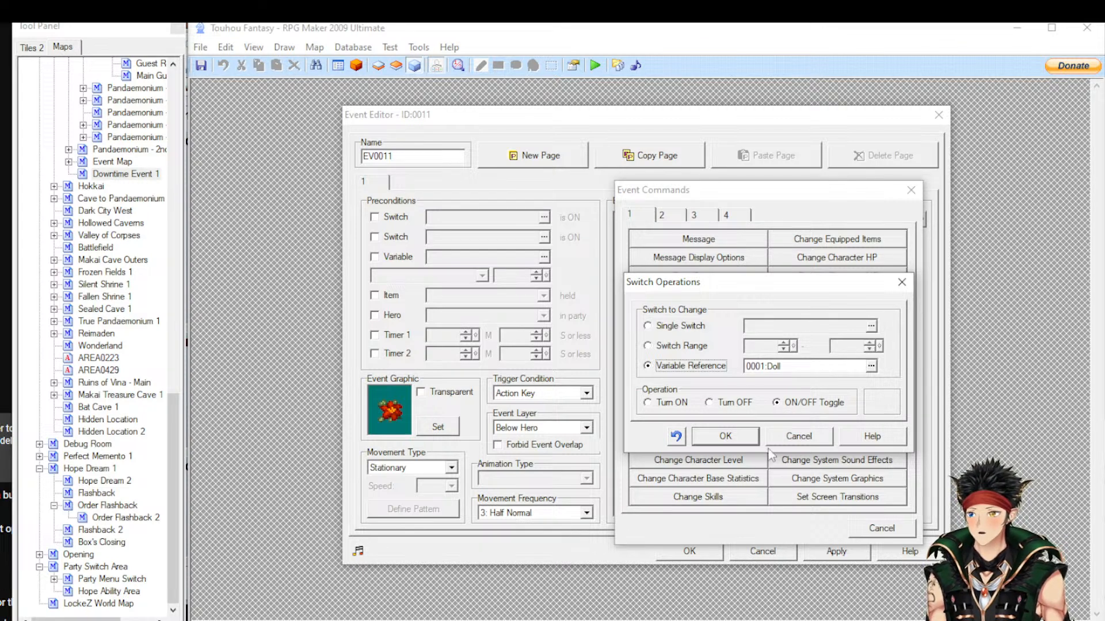
{"action": "left_click", "coordinate": [795, 440]}
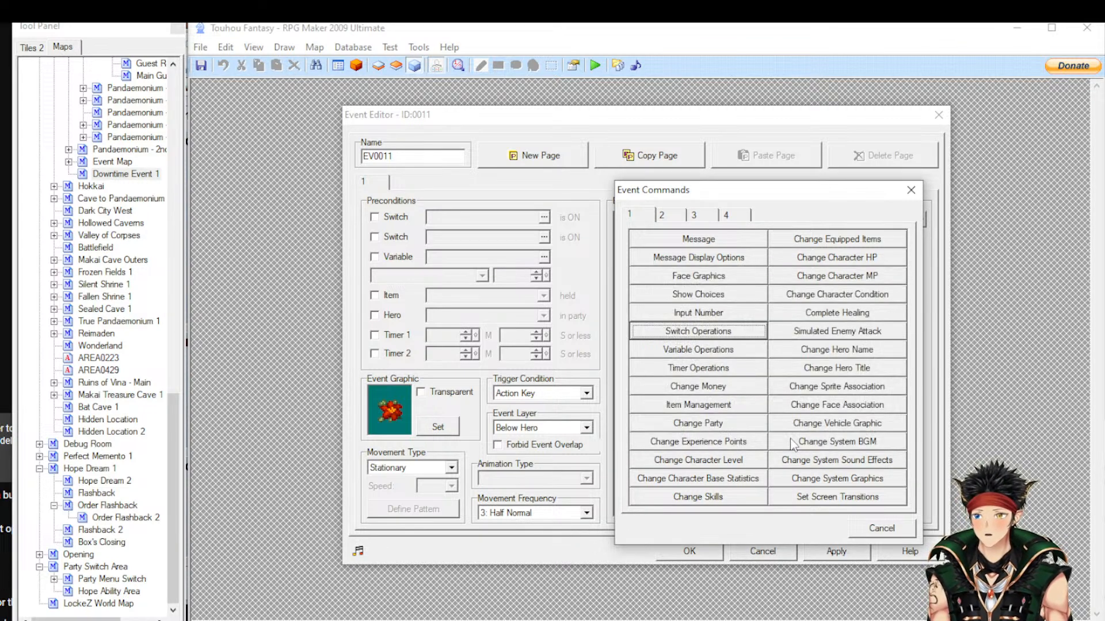
Open Variable Operations in RPG Maker 2009, and open Control Variables for a new event command in RPG Maker MV
{"action": "left_click", "coordinate": [686, 352]}
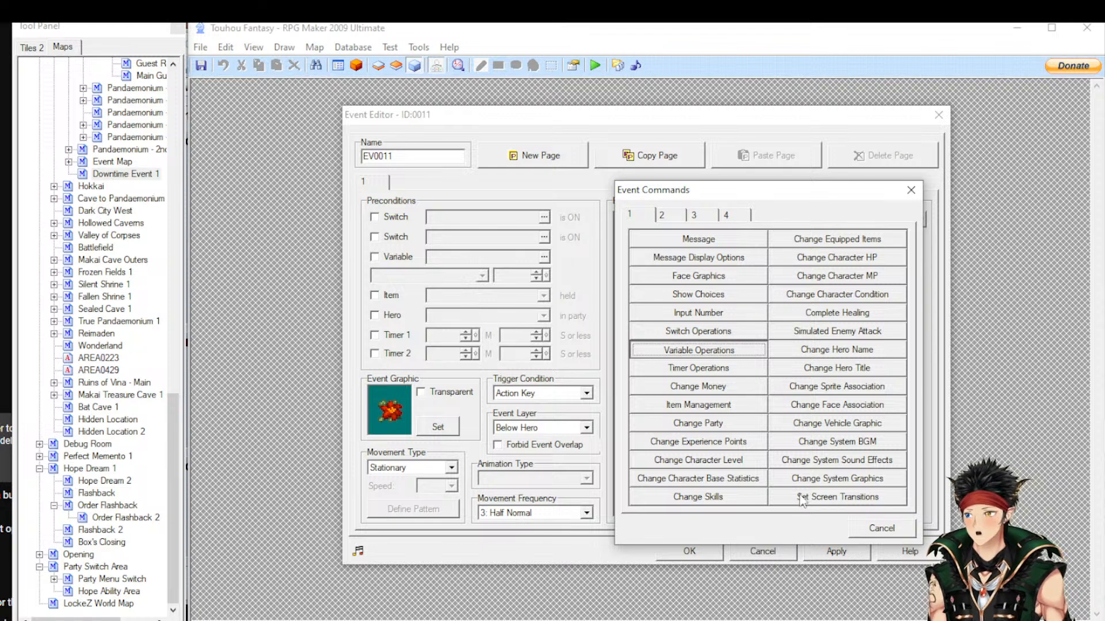
{"action": "left_click", "coordinate": [711, 352]}
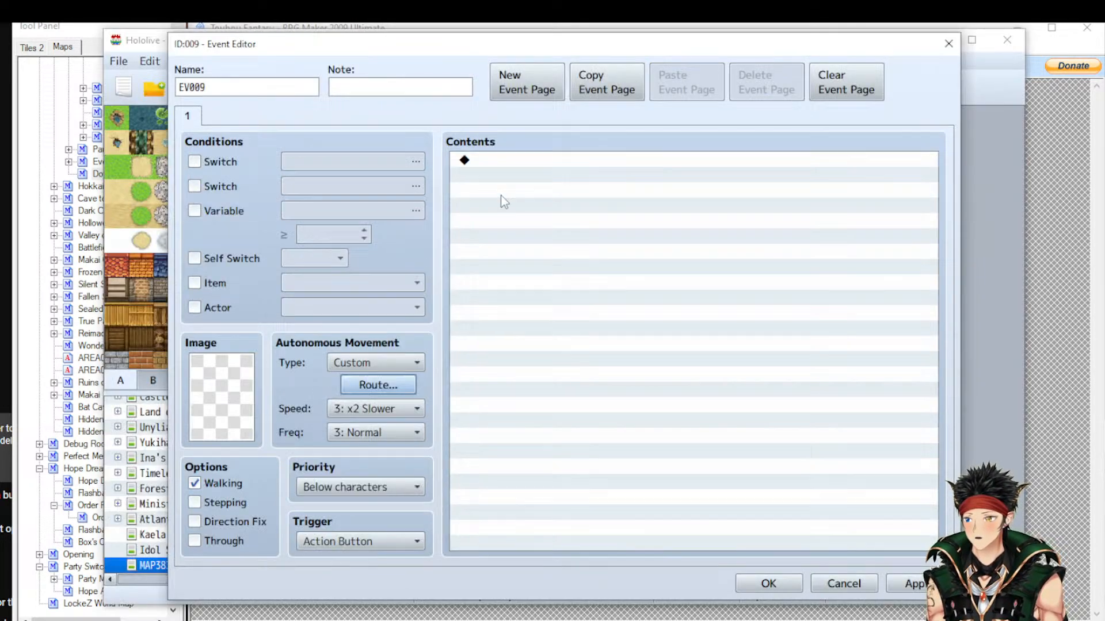
{"action": "double_click", "coordinate": [501, 199]}
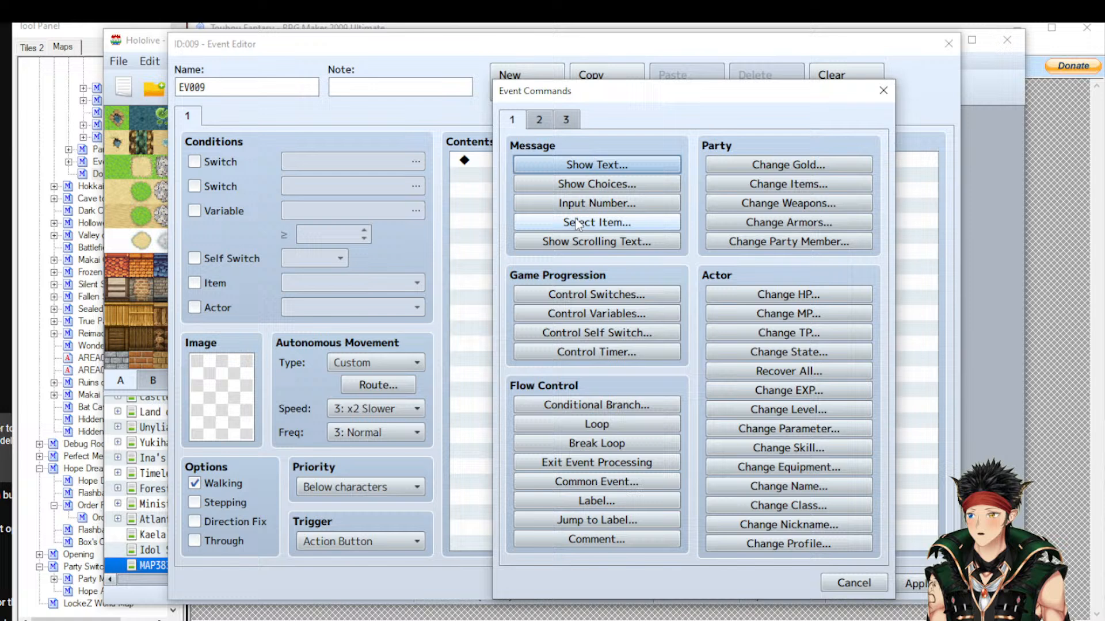
{"action": "left_click", "coordinate": [565, 313]}
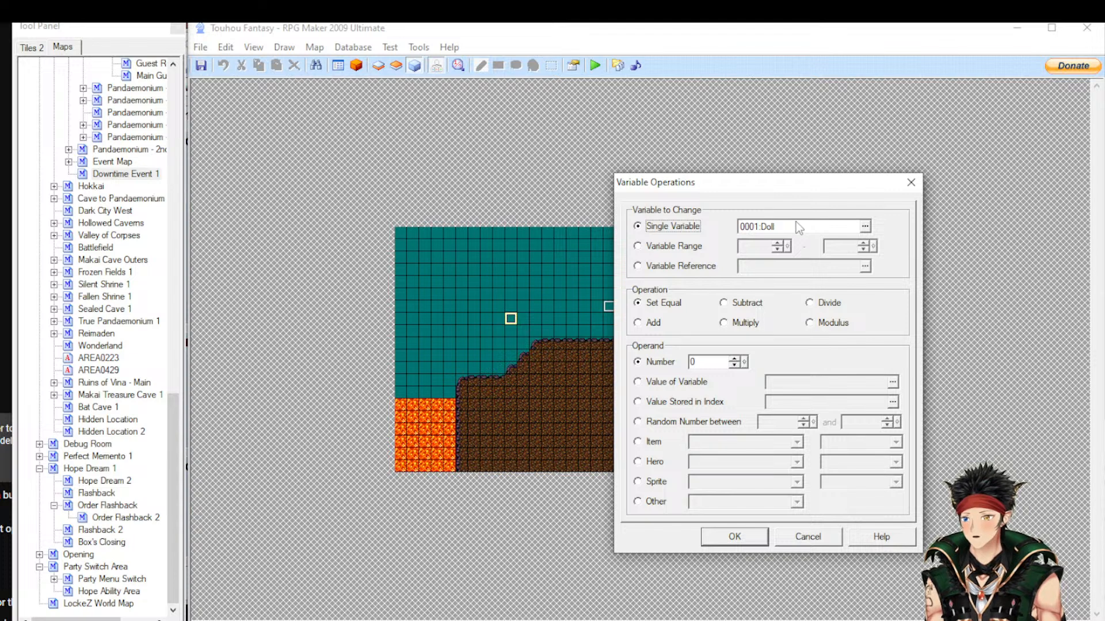
In RPG Maker 2009, target Variable Reference 0001:Doll with the Value of Variable operand, comparing against MV's Control Variables settings
{"action": "left_click", "coordinate": [677, 251]}
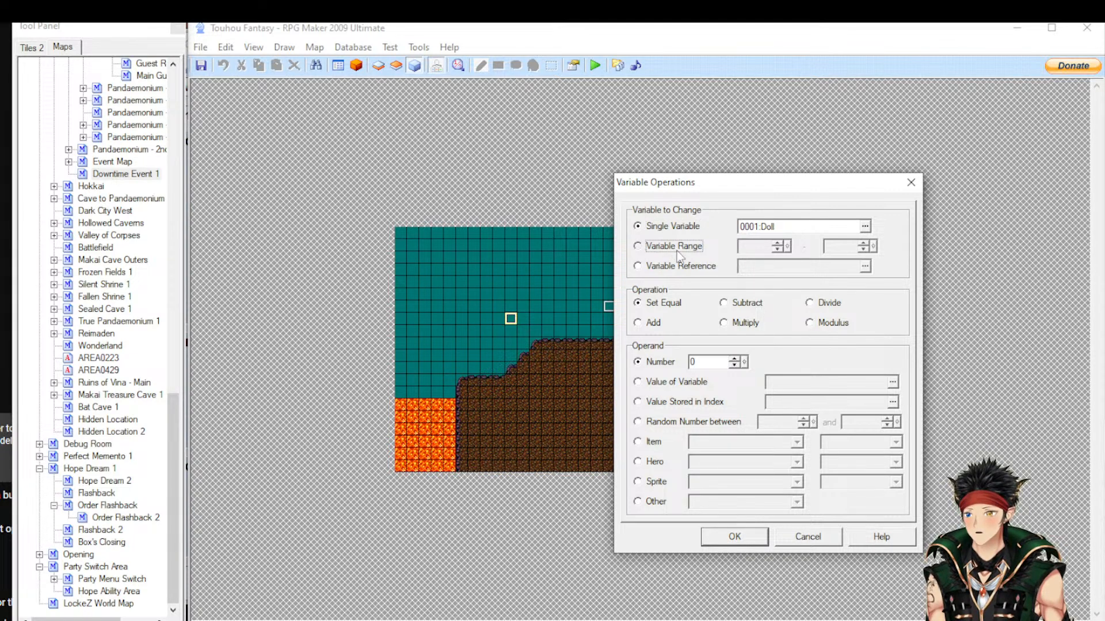
{"action": "left_click", "coordinate": [677, 265]}
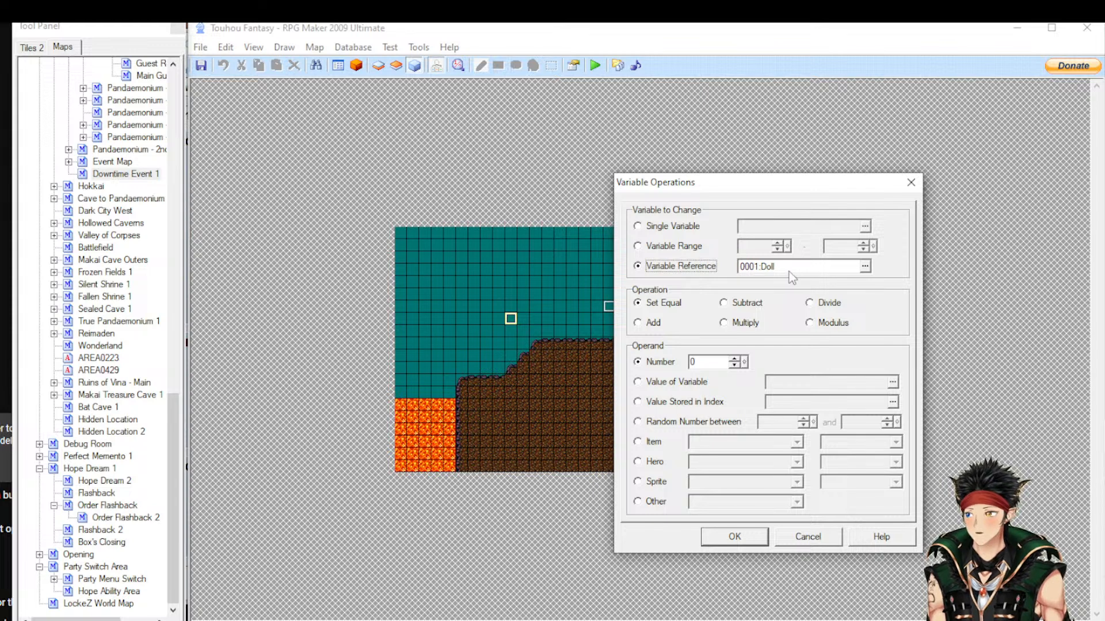
{"action": "left_click", "coordinate": [684, 384]}
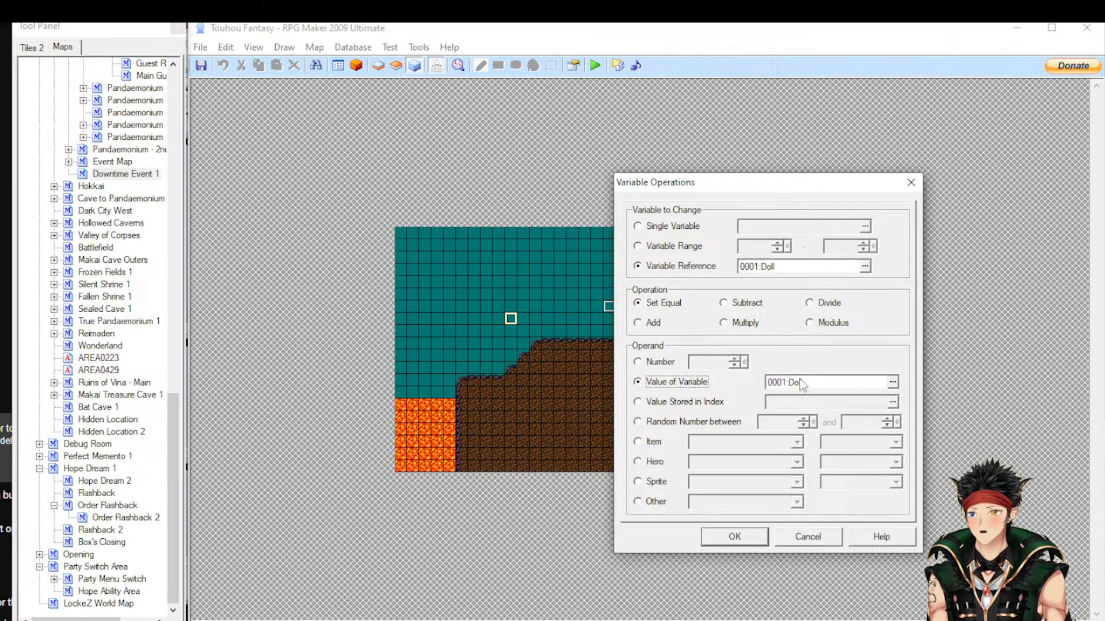
{"action": "key", "text": "alt+Tab"}
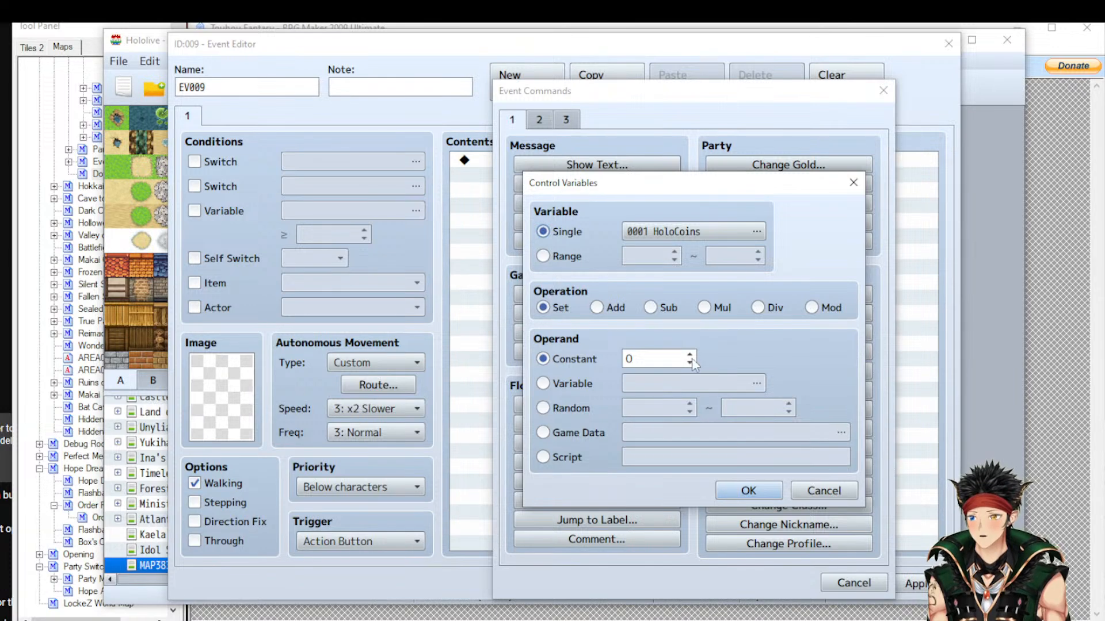
{"action": "left_click", "coordinate": [1053, 369]}
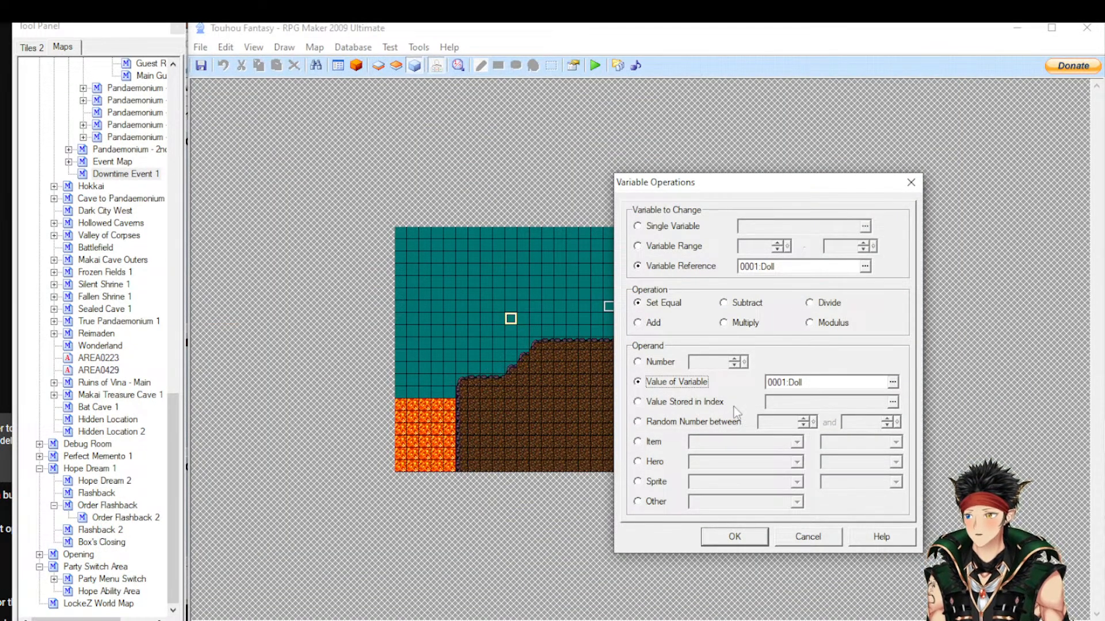
Try the Value Stored in Index, Random Number and Item operands, using Number Held for item 0001:P
{"action": "left_click", "coordinate": [679, 402]}
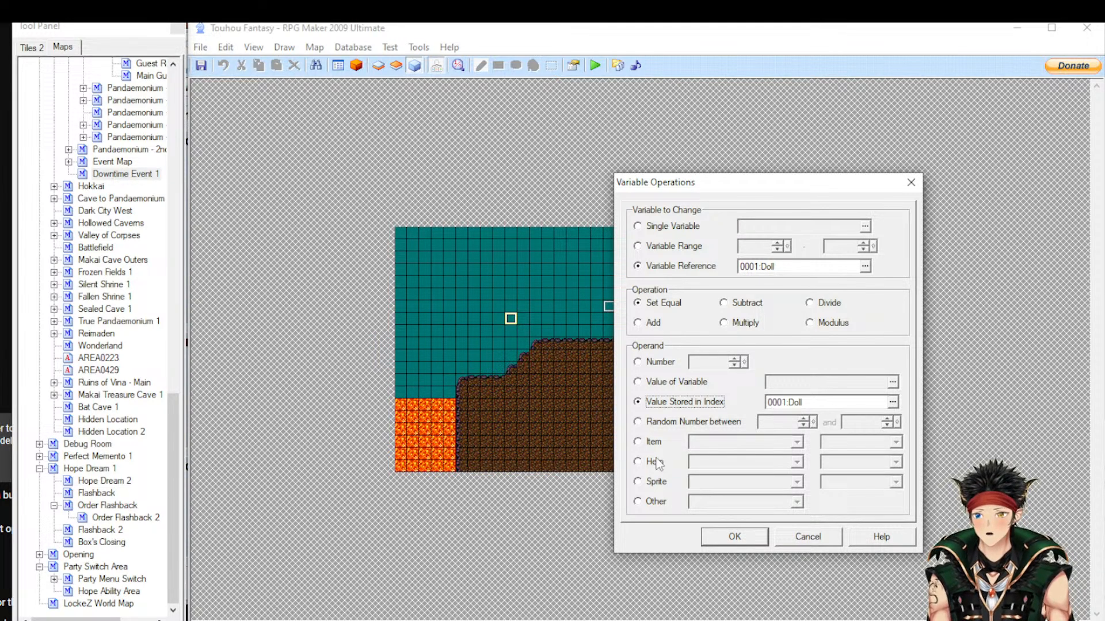
{"action": "left_click", "coordinate": [708, 422]}
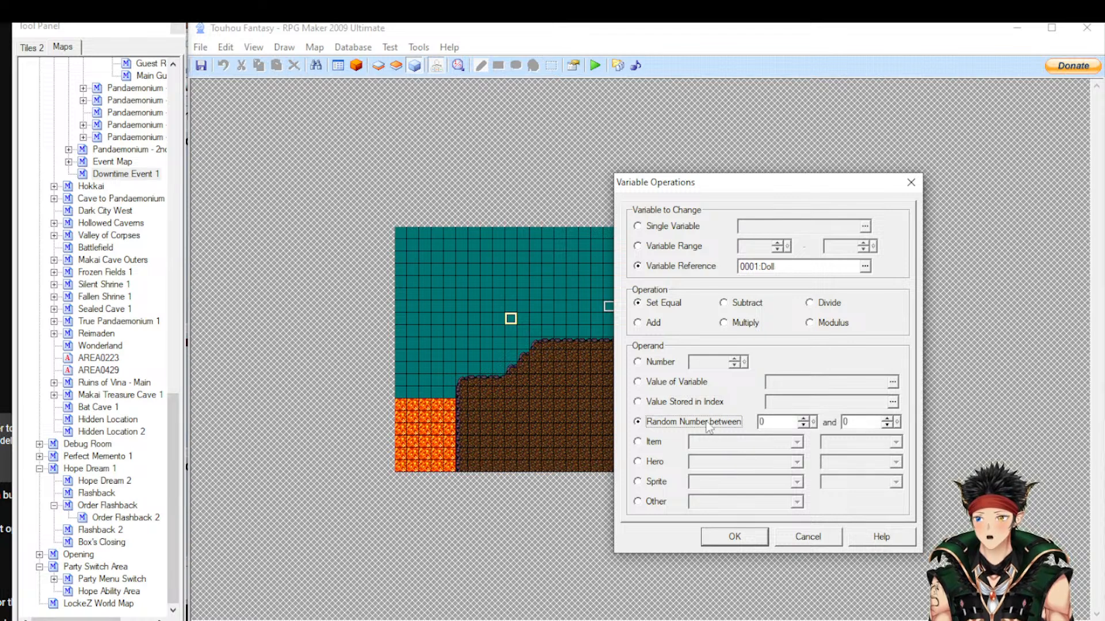
{"action": "left_click", "coordinate": [662, 442]}
{"action": "left_click", "coordinate": [855, 442]}
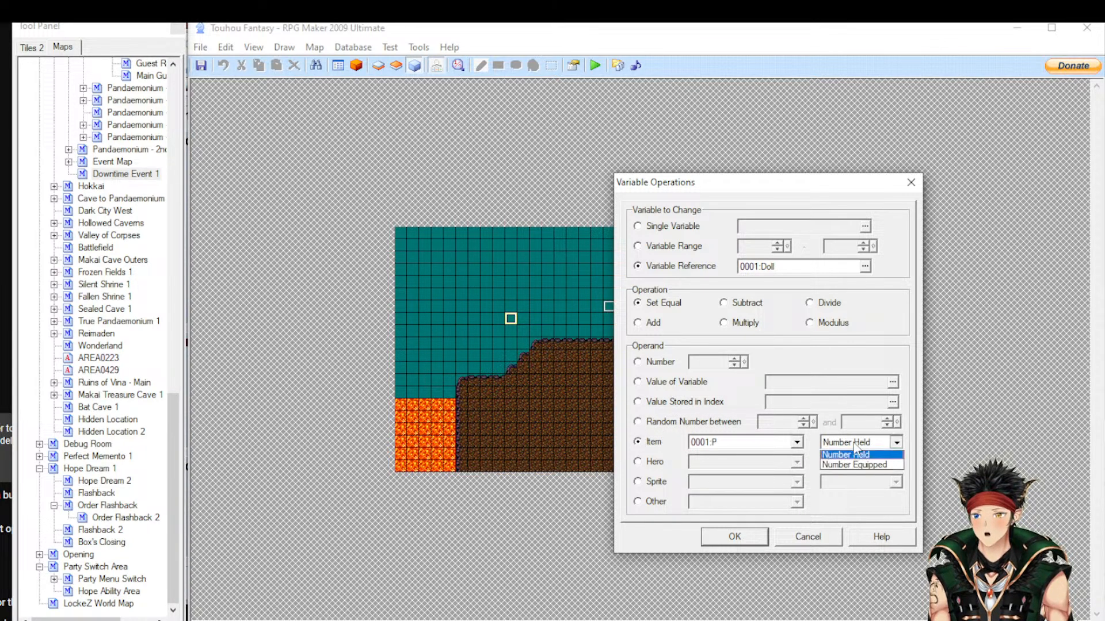
{"action": "left_click", "coordinate": [856, 450]}
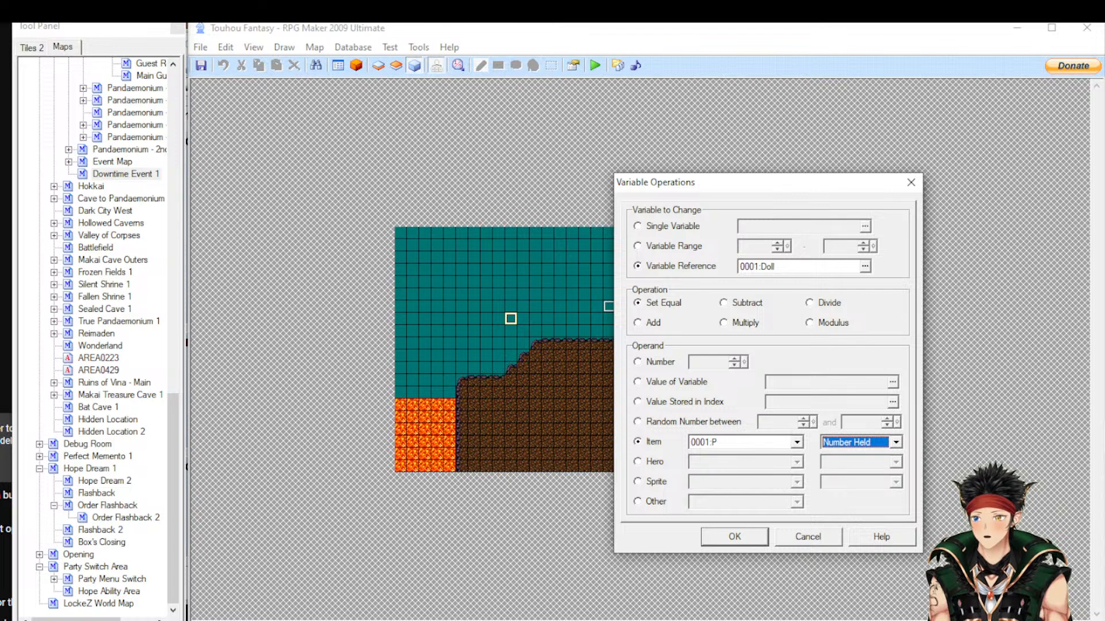
In RPG Maker MV, set the Control Variables operand to Game Data and choose Item as the data source
{"action": "key", "text": "alt+Tab"}
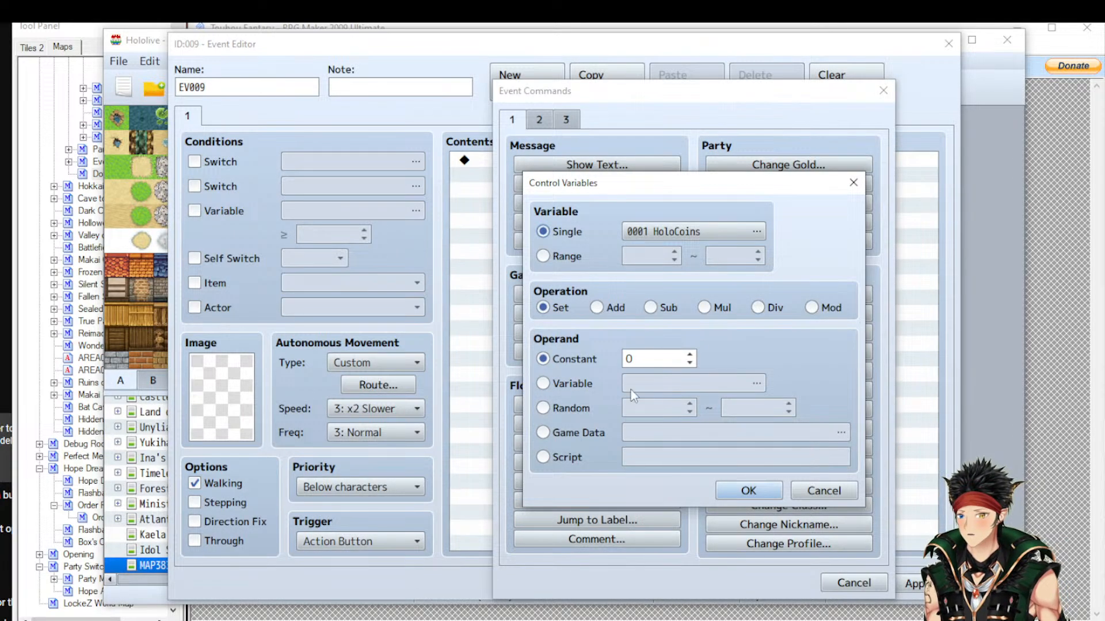
{"action": "left_click", "coordinate": [587, 433]}
{"action": "left_click", "coordinate": [648, 433]}
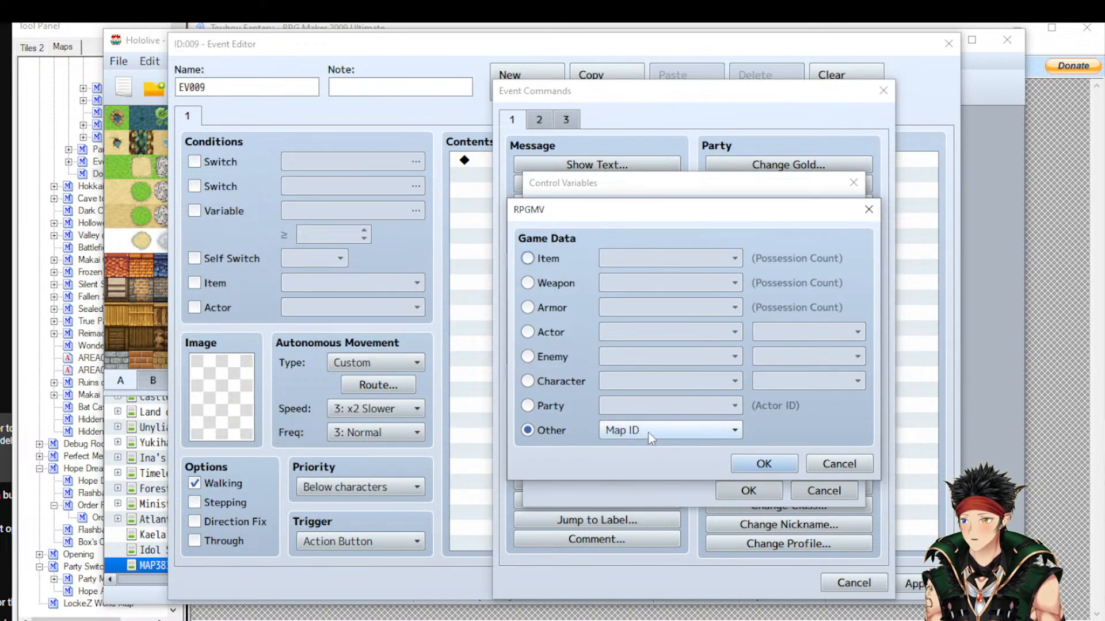
{"action": "left_click", "coordinate": [553, 259]}
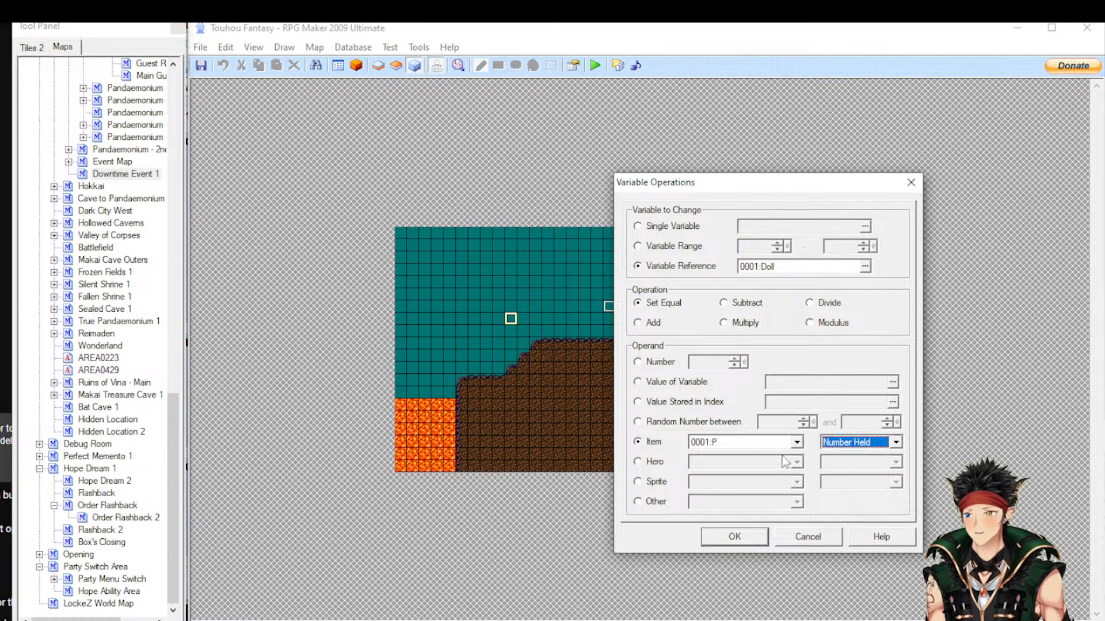
Browse the items available to RPG Maker 2009's Item operand and compare them with MV's Item, Weapon and Armor game data options
{"action": "left_click", "coordinate": [728, 442]}
{"action": "scroll", "coordinate": [742, 478], "scroll_direction": "down", "scroll_amount": 14}
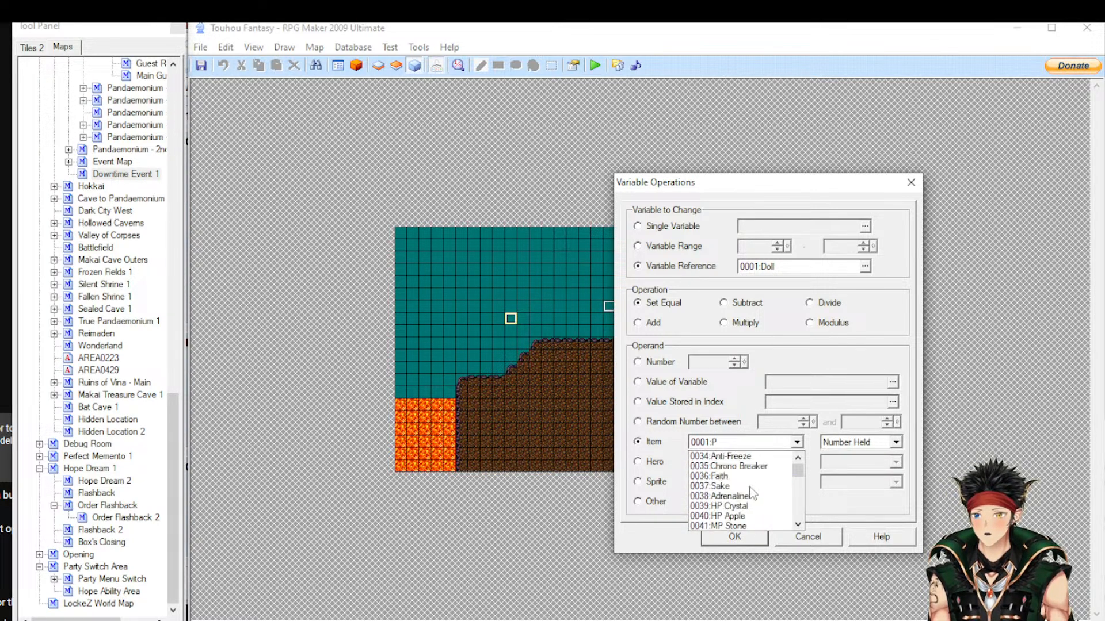
{"action": "scroll", "coordinate": [753, 492], "scroll_direction": "down", "scroll_amount": 5}
{"action": "scroll", "coordinate": [752, 493], "scroll_direction": "down", "scroll_amount": 5}
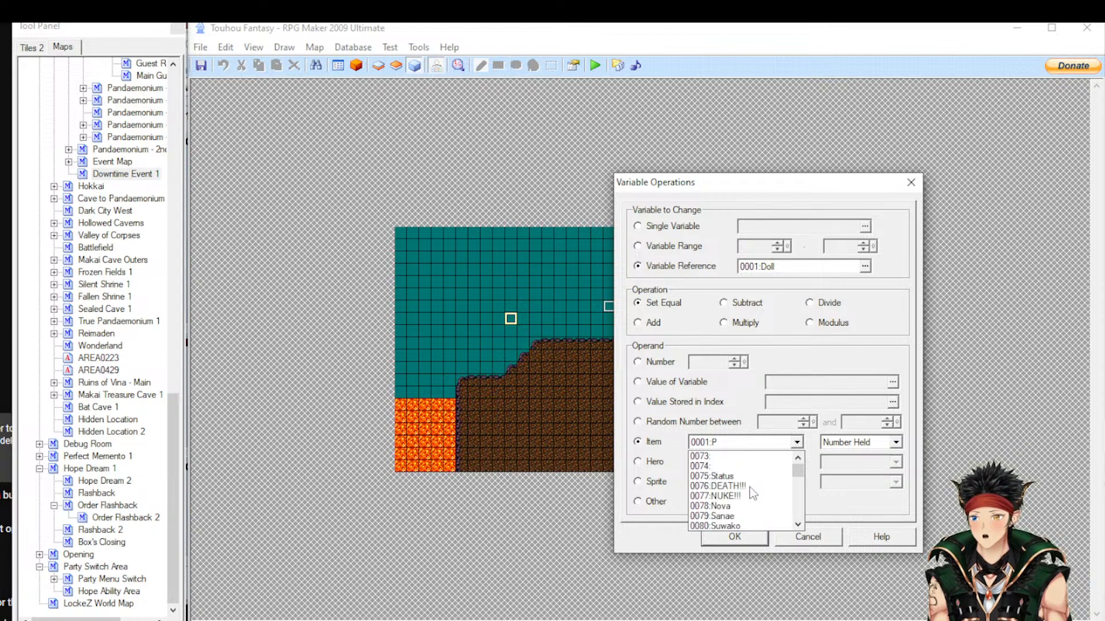
{"action": "scroll", "coordinate": [752, 494], "scroll_direction": "down", "scroll_amount": 6}
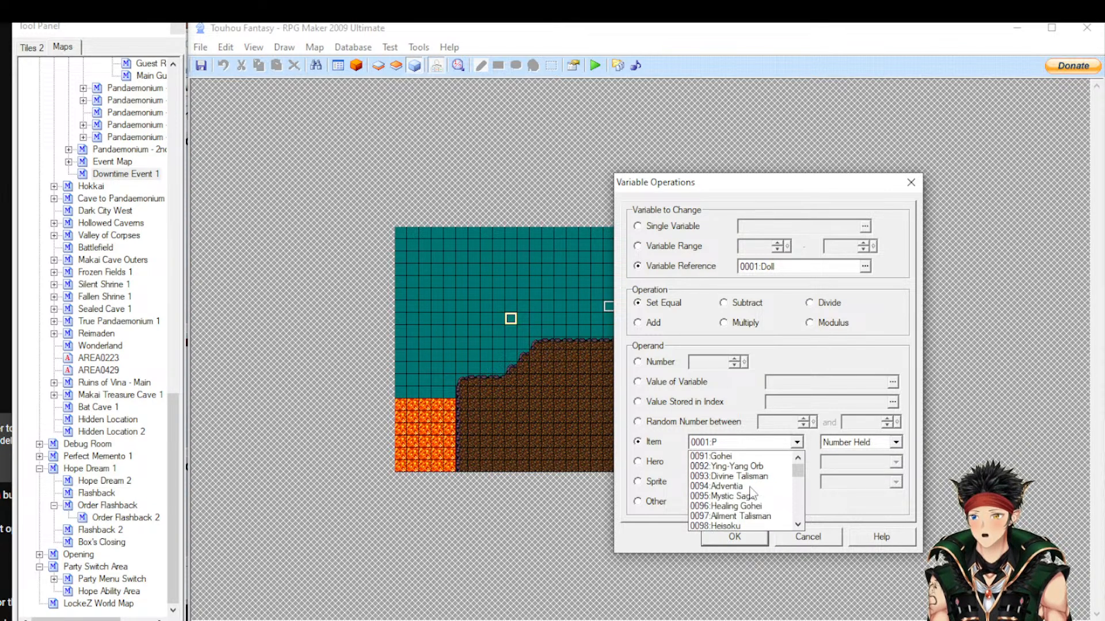
{"action": "left_click", "coordinate": [869, 495]}
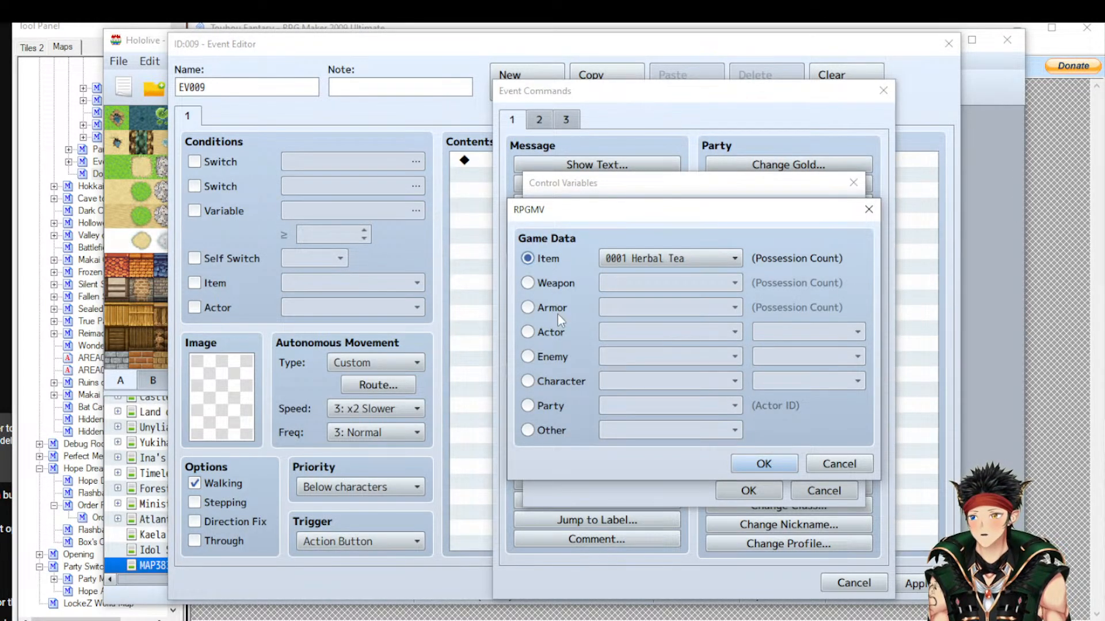
{"action": "mouse_move", "coordinate": [557, 314]}
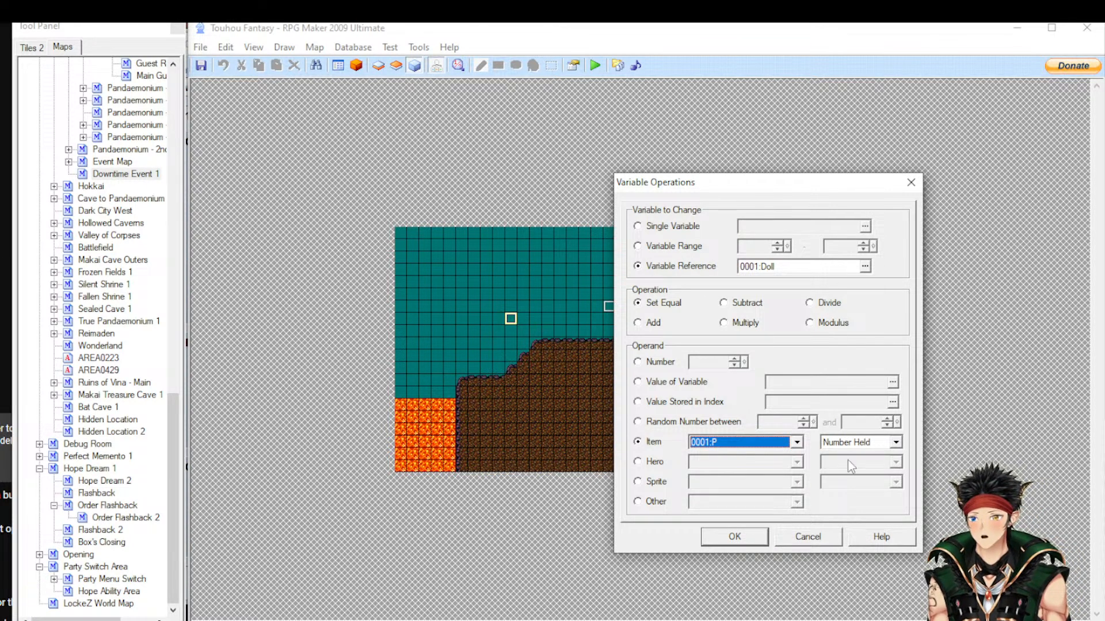
In RPG Maker 2009, switch the operand to Hero and review the hero attributes it can read, including stats and equipment numbers
{"action": "left_click", "coordinate": [654, 463]}
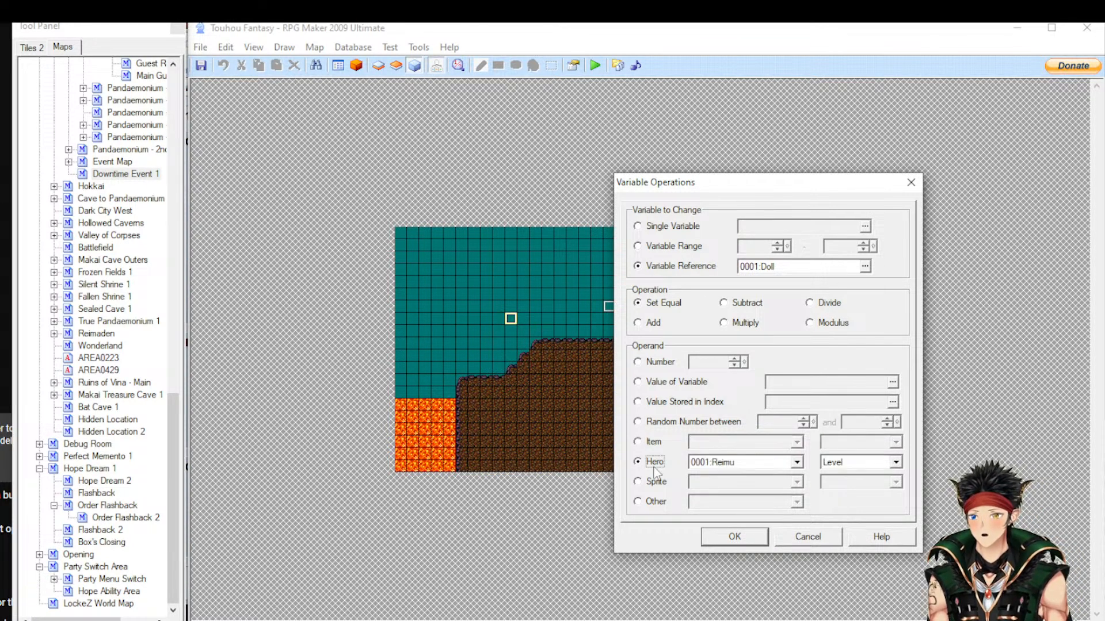
{"action": "left_click", "coordinate": [831, 467]}
{"action": "scroll", "coordinate": [864, 501], "scroll_direction": "down", "scroll_amount": 1}
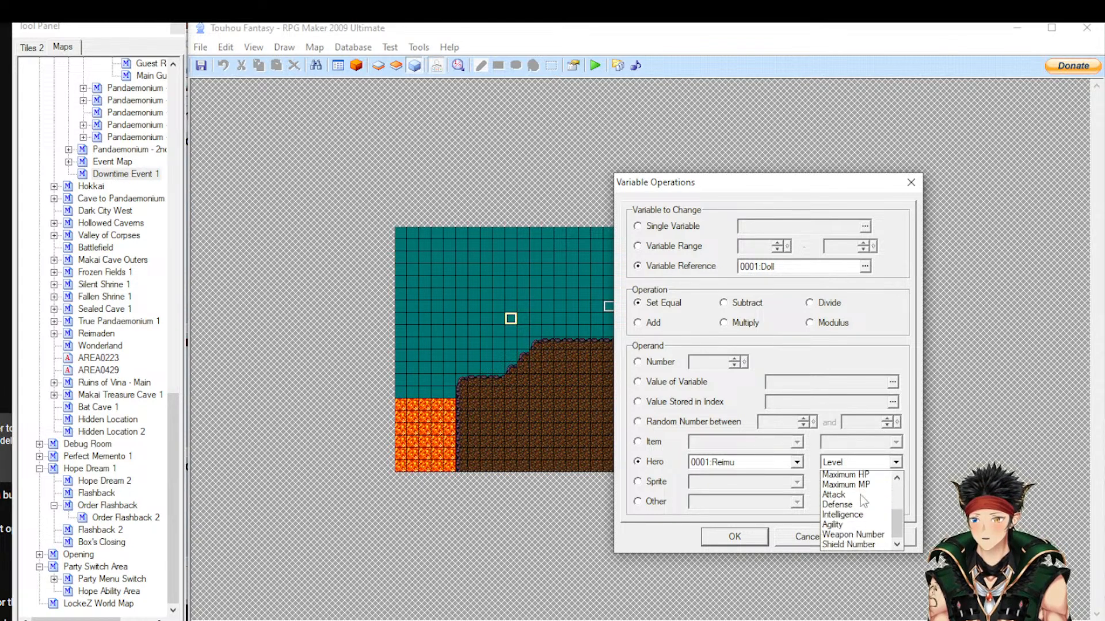
{"action": "scroll", "coordinate": [863, 501], "scroll_direction": "down", "scroll_amount": 1}
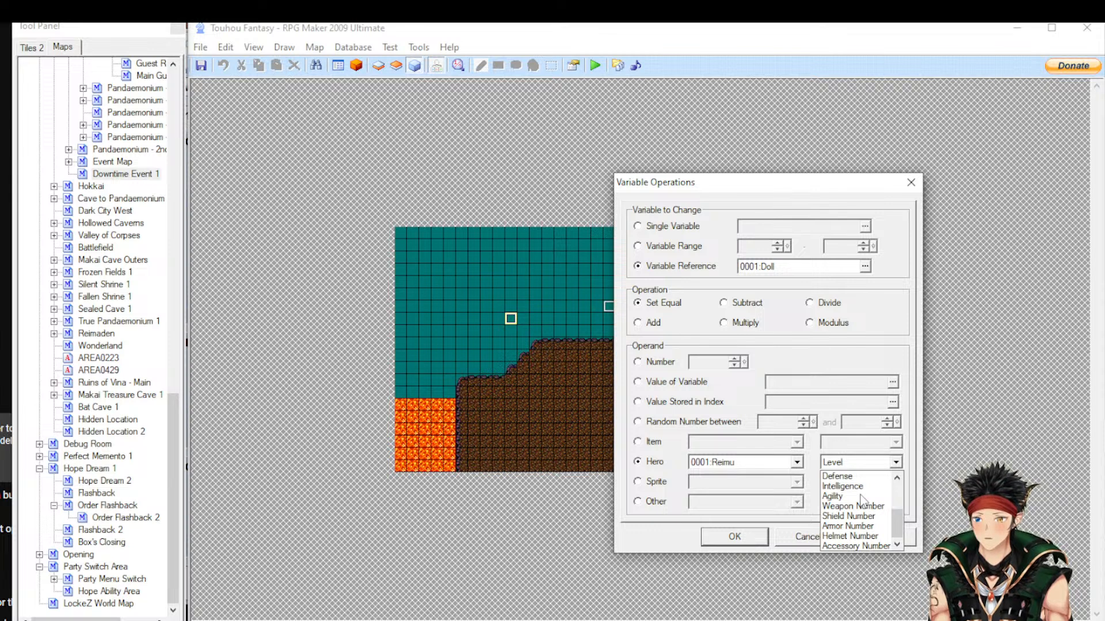
{"action": "scroll", "coordinate": [863, 501], "scroll_direction": "up", "scroll_amount": 3}
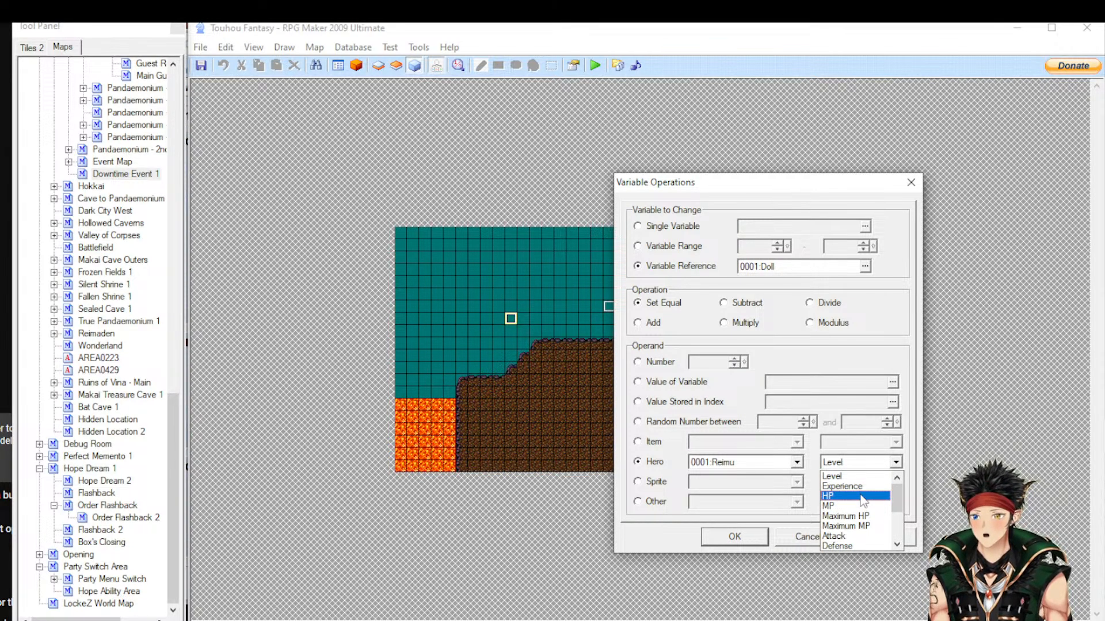
{"action": "scroll", "coordinate": [863, 501], "scroll_direction": "down", "scroll_amount": 2}
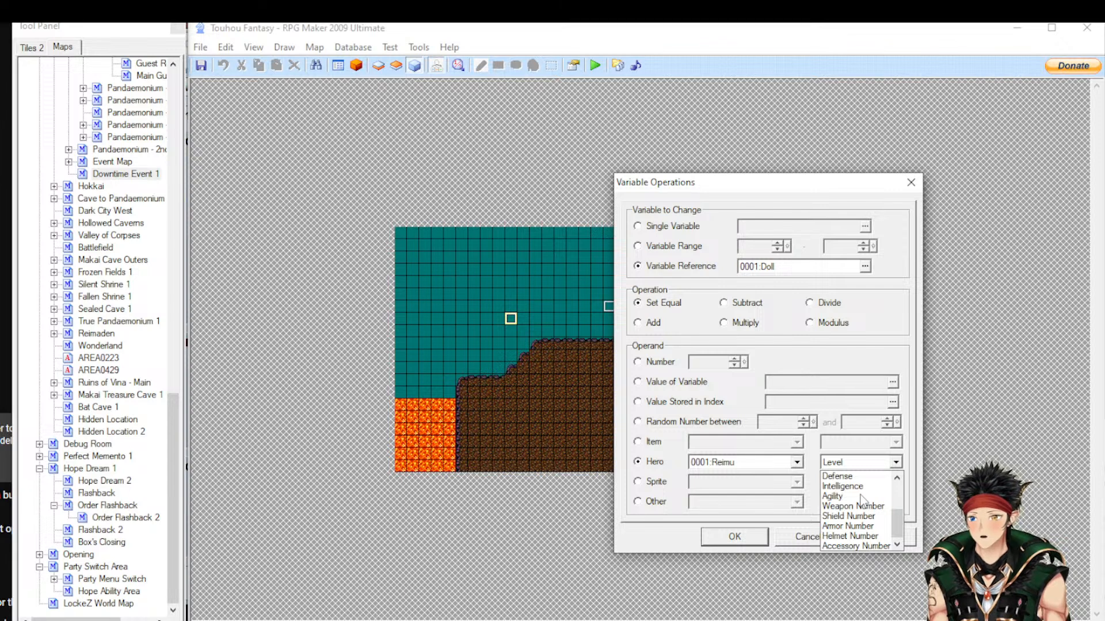
{"action": "scroll", "coordinate": [863, 500], "scroll_direction": "up", "scroll_amount": 2}
{"action": "scroll", "coordinate": [863, 500], "scroll_direction": "down", "scroll_amount": 3}
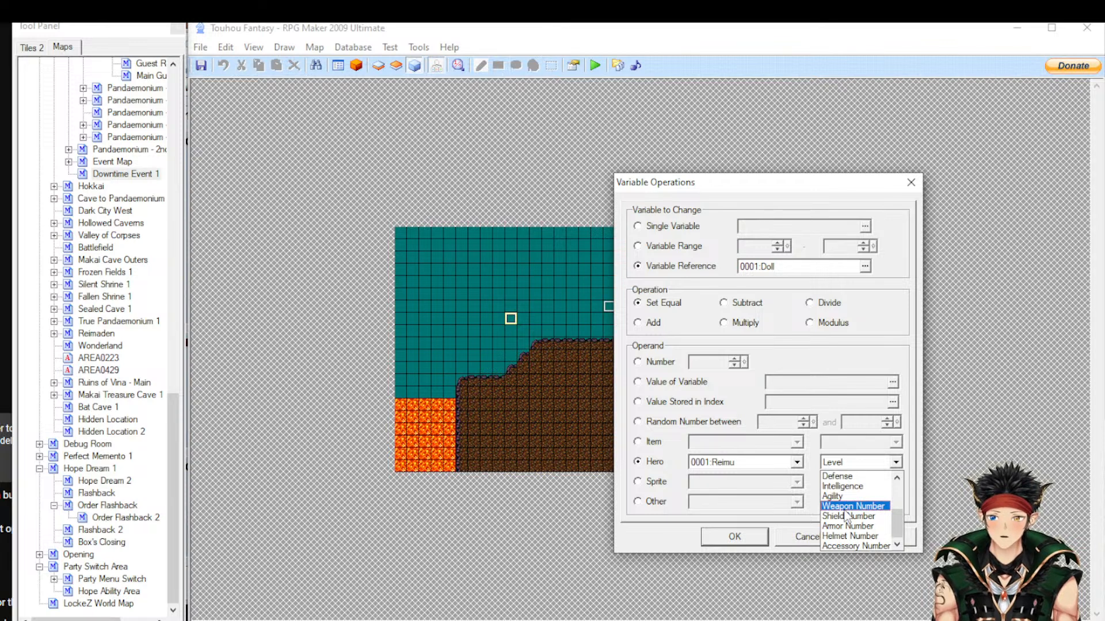
Set the operand to Sprite and look through the selectable sprites, keeping Hero as the source
{"action": "left_click", "coordinate": [651, 488]}
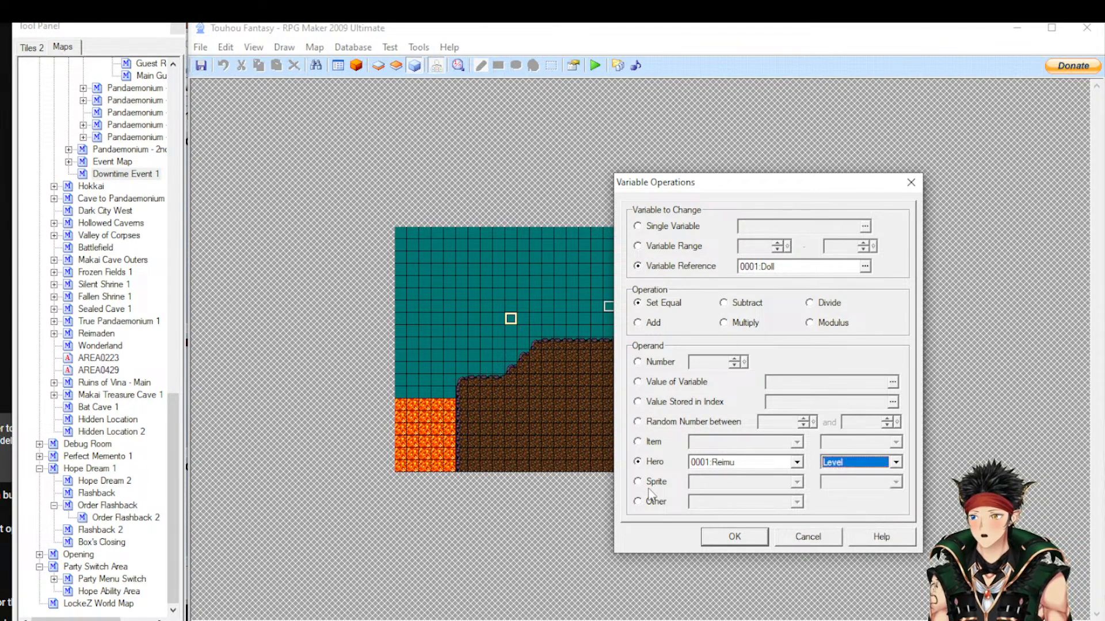
{"action": "left_click", "coordinate": [651, 483]}
{"action": "left_click", "coordinate": [717, 483]}
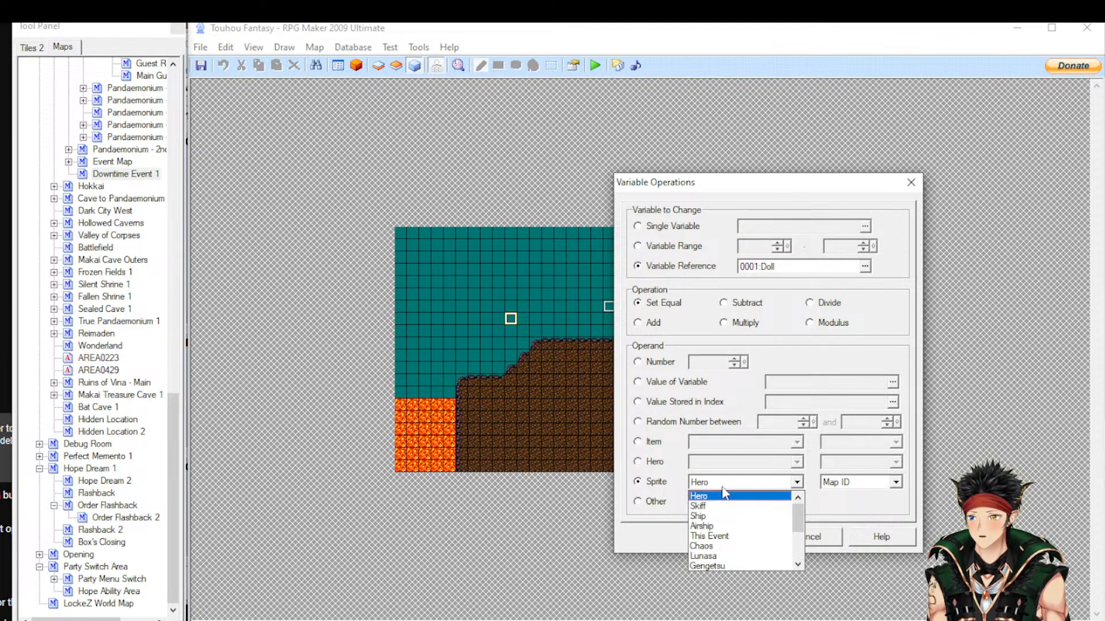
{"action": "scroll", "coordinate": [731, 521], "scroll_direction": "down", "scroll_amount": 2}
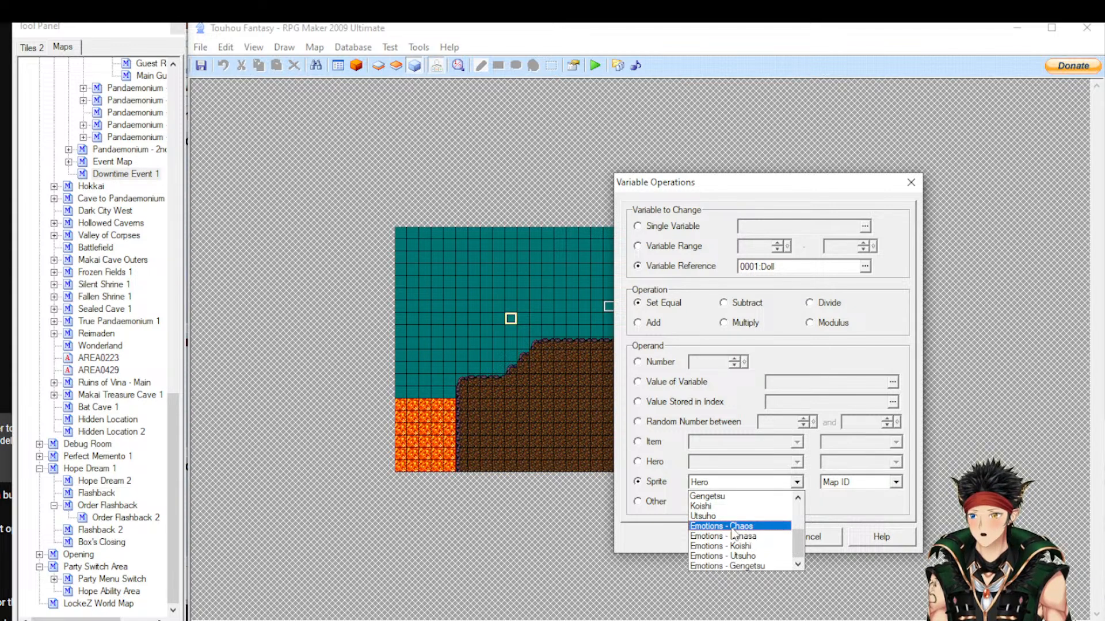
{"action": "scroll", "coordinate": [732, 529], "scroll_direction": "up", "scroll_amount": 3}
Set the Hero sprite's property to Facing and add the Variable Operations command to the event
{"action": "left_click", "coordinate": [851, 490]}
{"action": "left_click", "coordinate": [858, 489]}
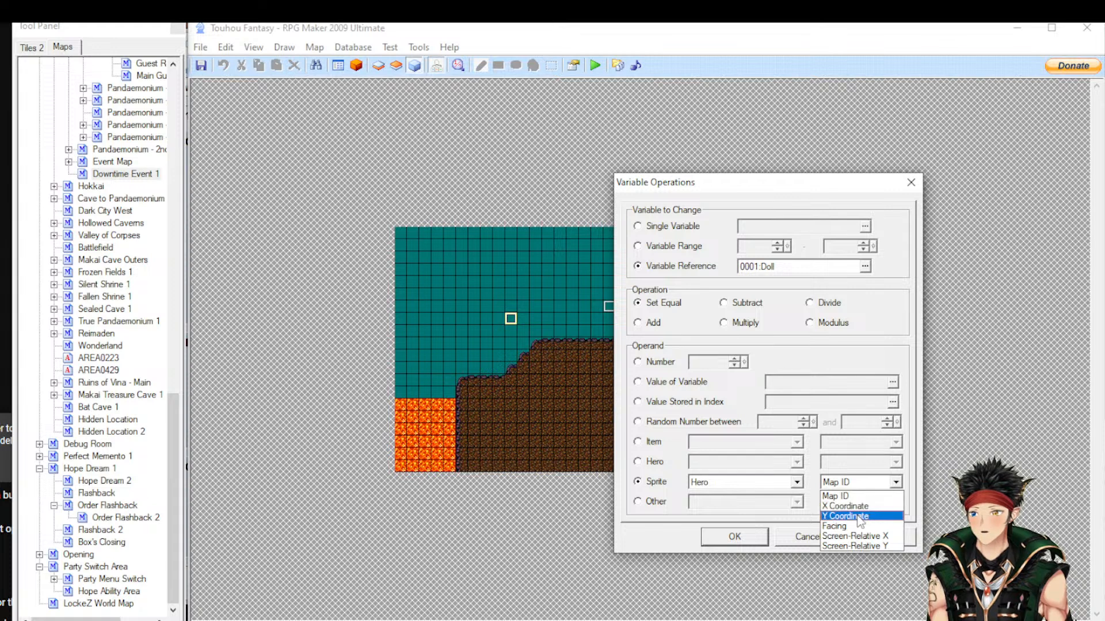
{"action": "left_click", "coordinate": [853, 529]}
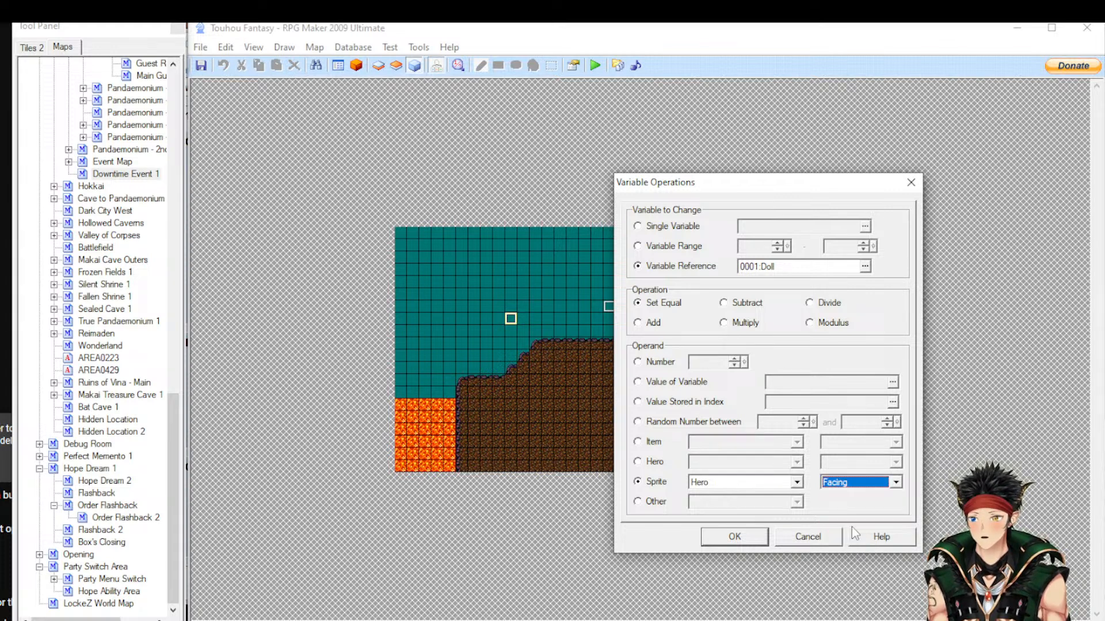
{"action": "left_click", "coordinate": [851, 488]}
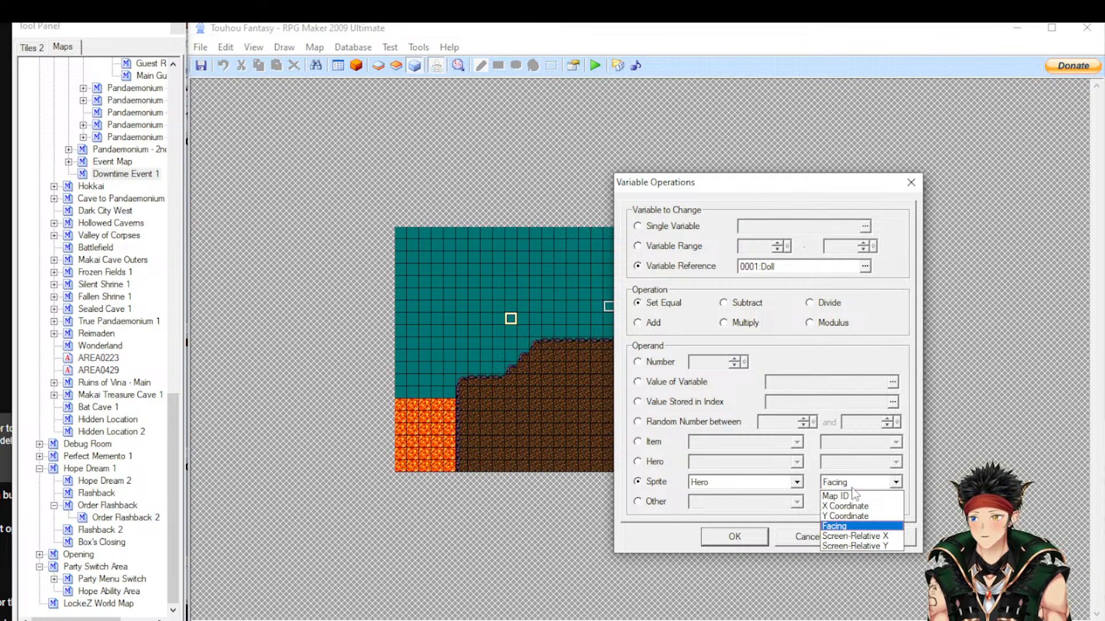
{"action": "left_click", "coordinate": [852, 528]}
{"action": "left_click", "coordinate": [754, 536]}
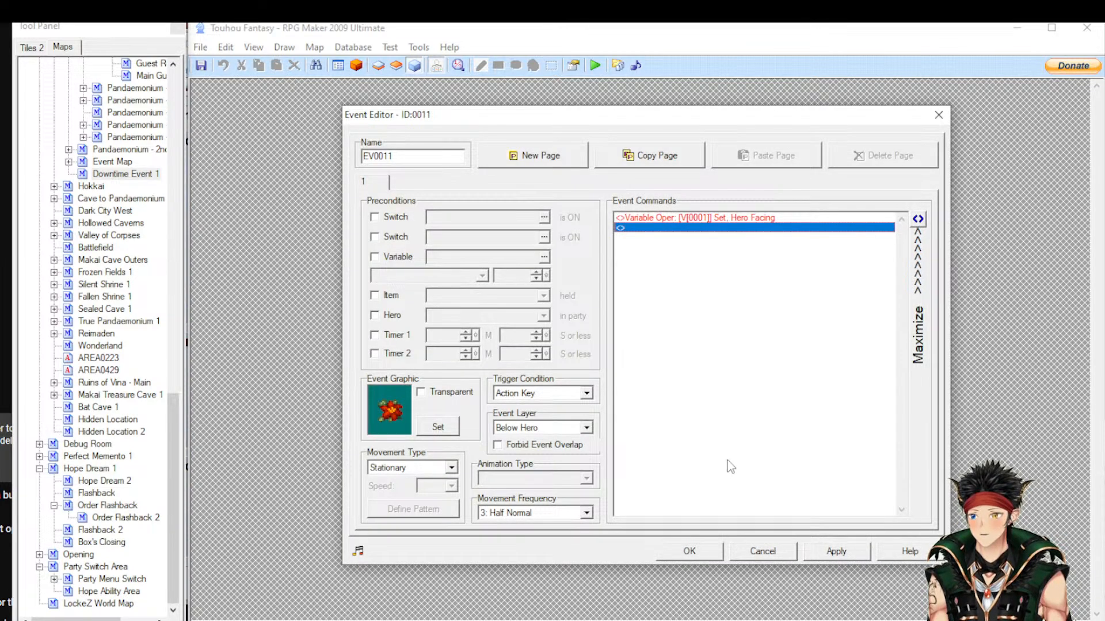
Reopen the Hero Facing Variable Operations command, set its operand to Other and look through the values it can read
{"action": "key", "text": "Up"}
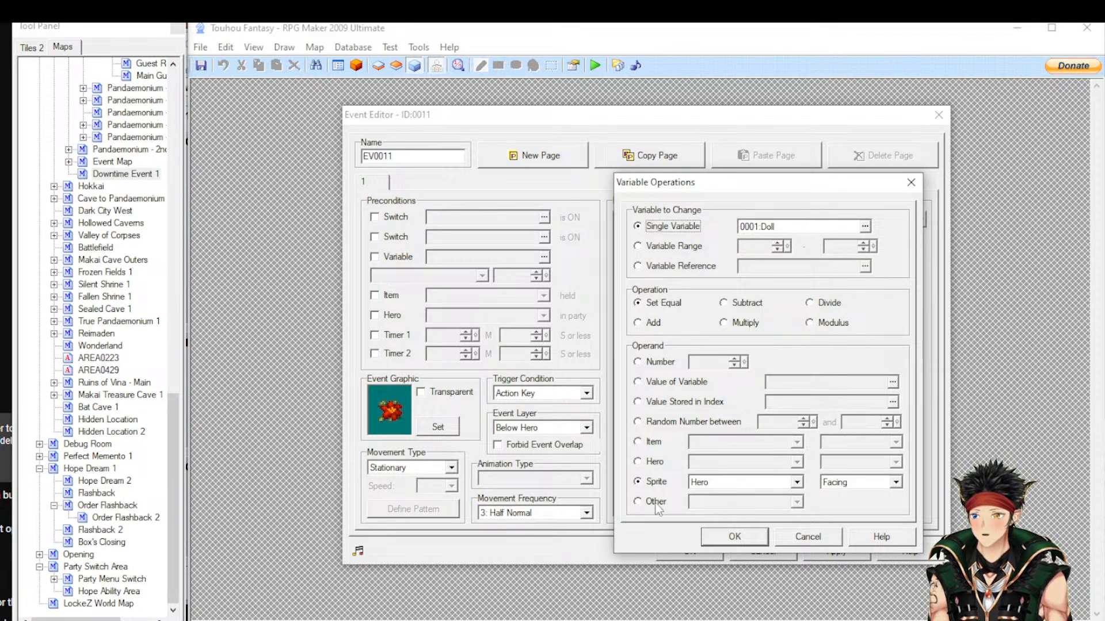
{"action": "left_click", "coordinate": [637, 501]}
{"action": "left_click", "coordinate": [719, 504]}
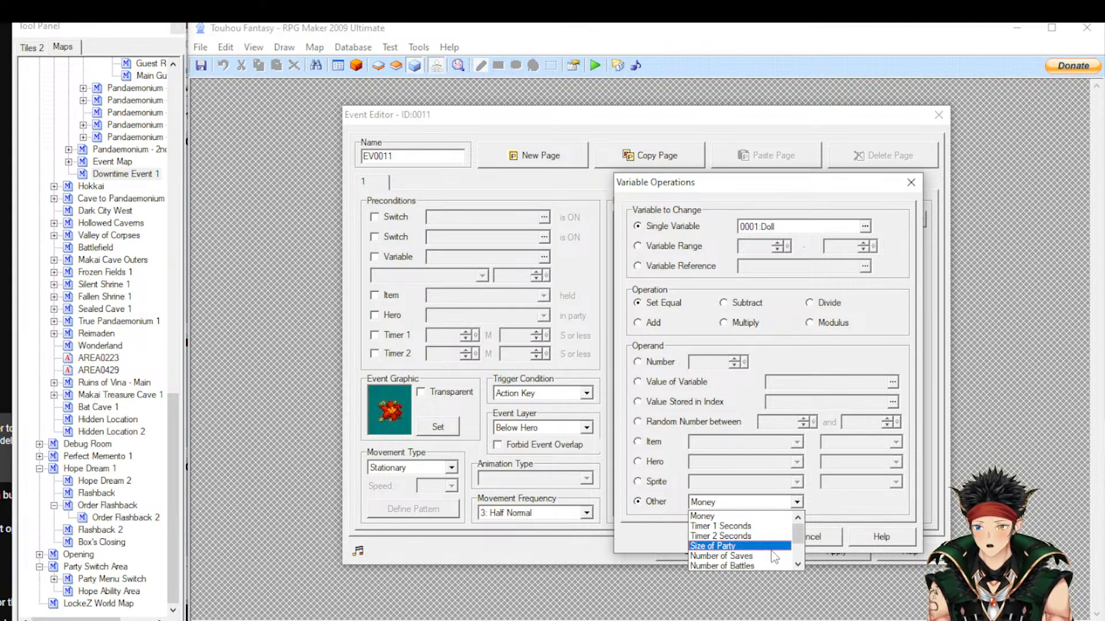
{"action": "scroll", "coordinate": [737, 522], "scroll_direction": "down", "scroll_amount": 1}
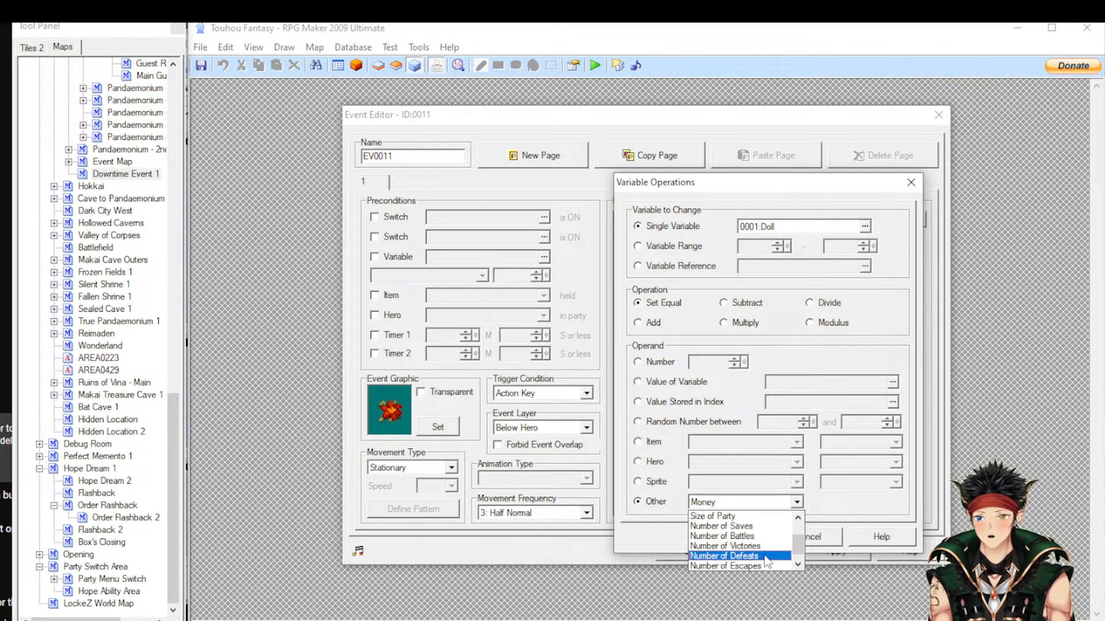
{"action": "scroll", "coordinate": [765, 557], "scroll_direction": "down", "scroll_amount": 1}
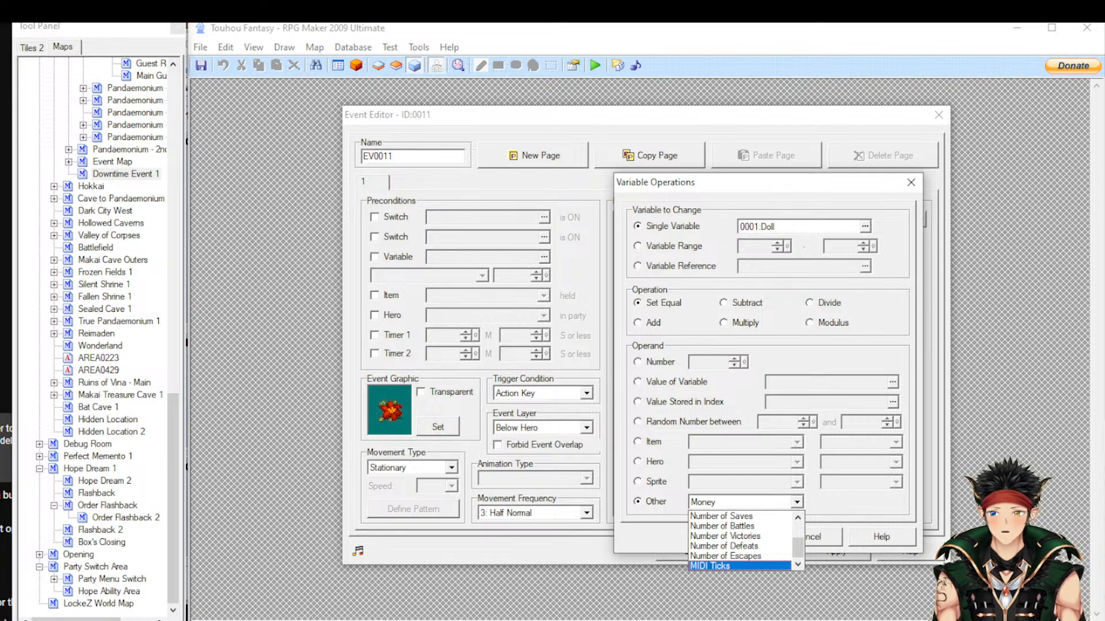
Compare RPG Maker MV's Other game data values with RPG Maker 2009's Other list, discarding the variable command changes in both editors
{"action": "key", "text": "alt+Tab"}
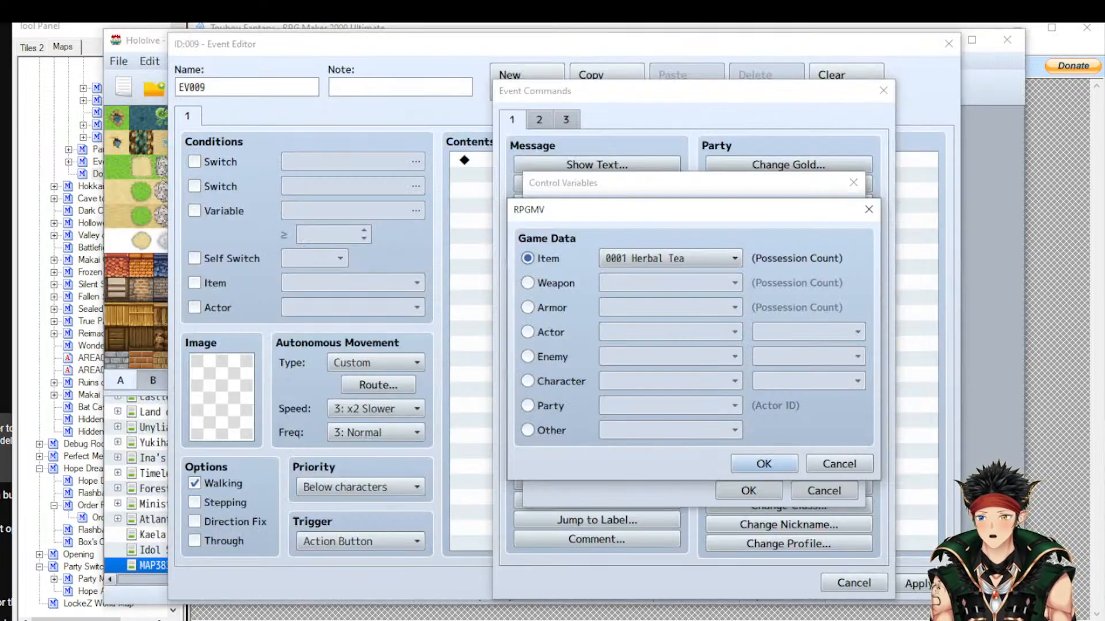
{"action": "left_click", "coordinate": [557, 429]}
{"action": "left_click", "coordinate": [647, 431]}
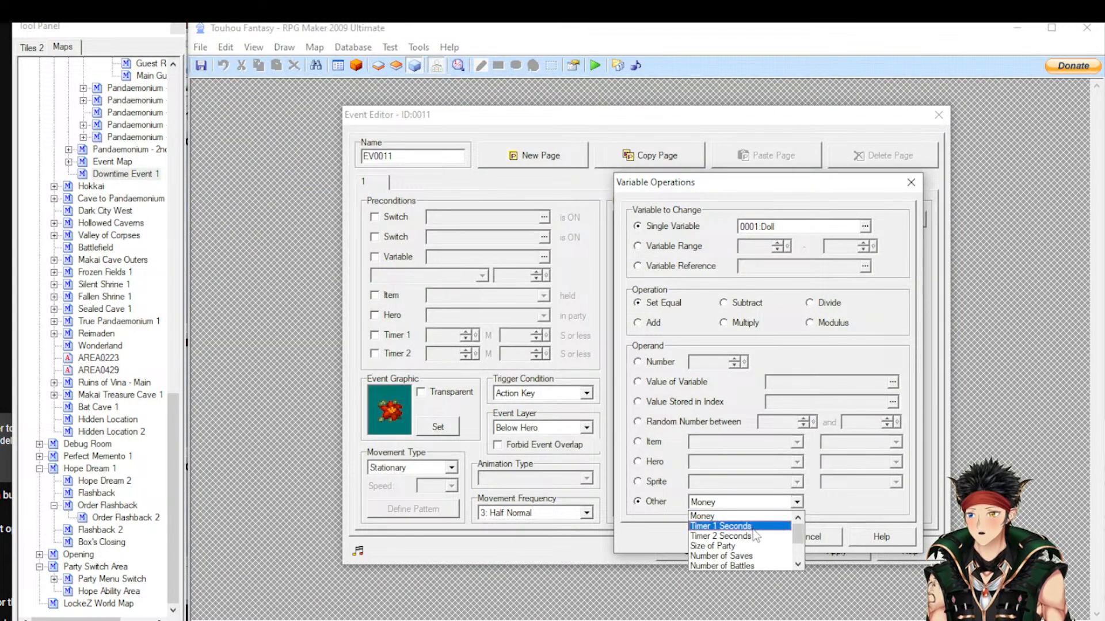
{"action": "scroll", "coordinate": [753, 529], "scroll_direction": "down", "scroll_amount": 4}
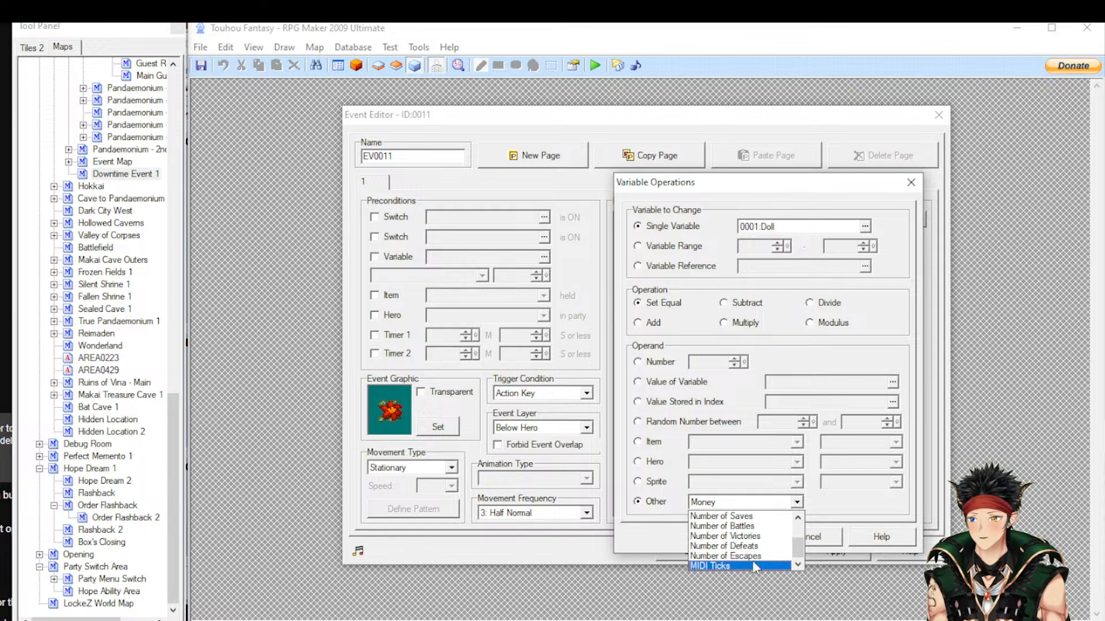
{"action": "scroll", "coordinate": [753, 570], "scroll_direction": "up", "scroll_amount": 4}
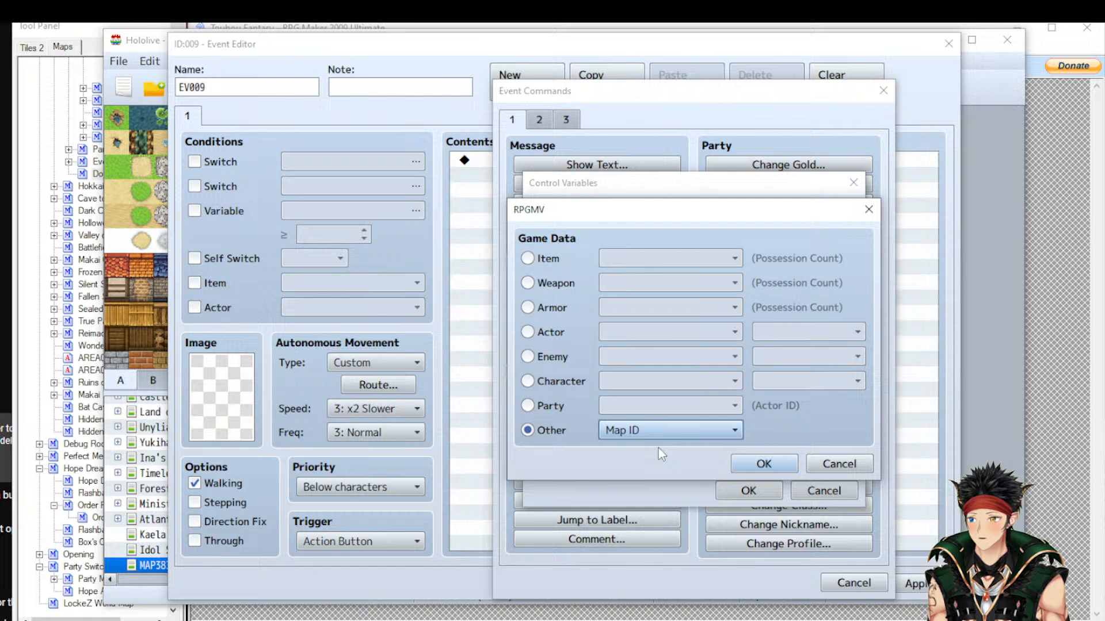
{"action": "left_click", "coordinate": [661, 433]}
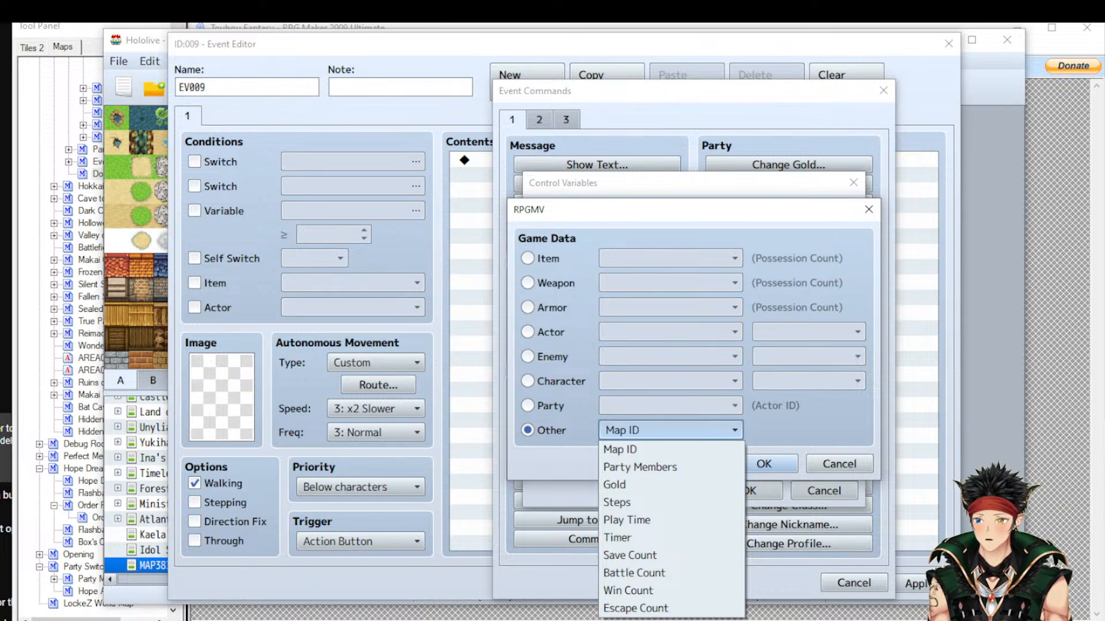
{"action": "left_click", "coordinate": [830, 463]}
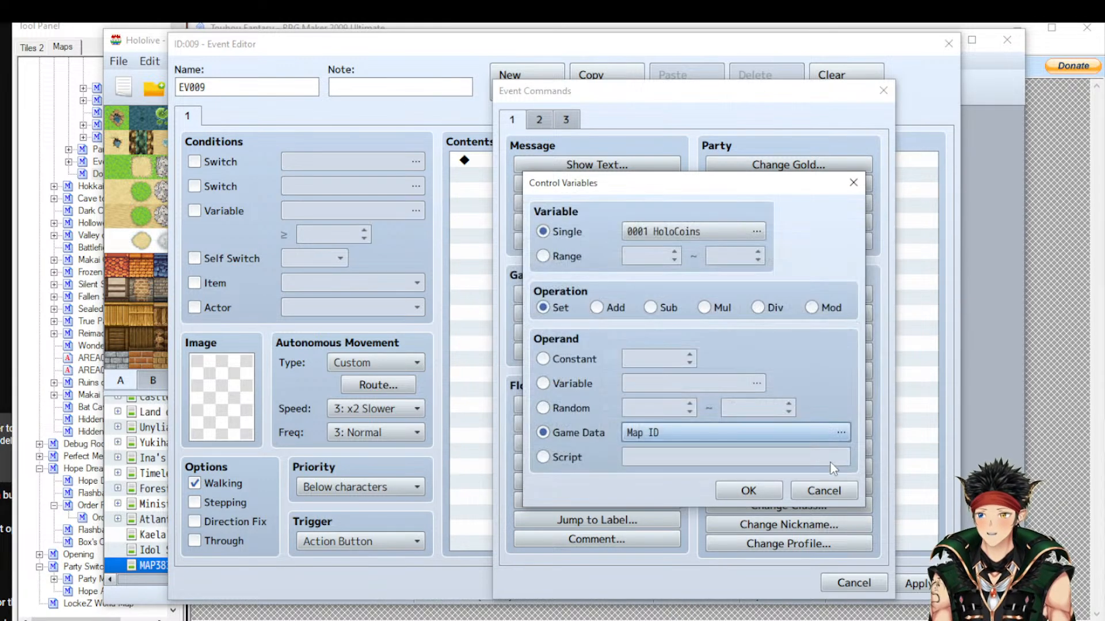
{"action": "left_click", "coordinate": [823, 490]}
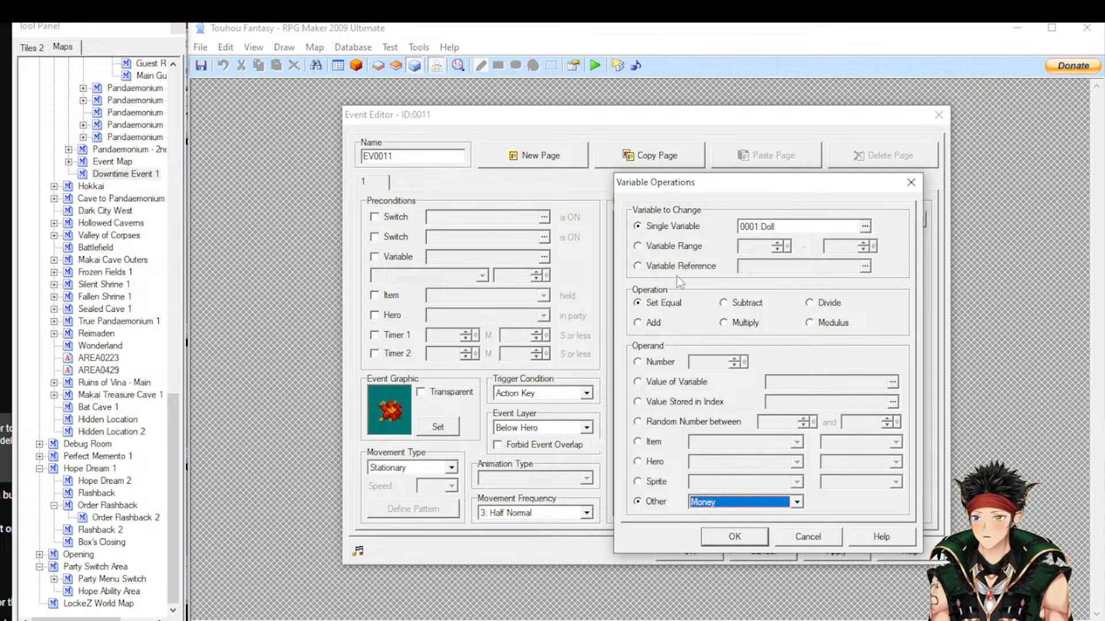
{"action": "left_click", "coordinate": [804, 536]}
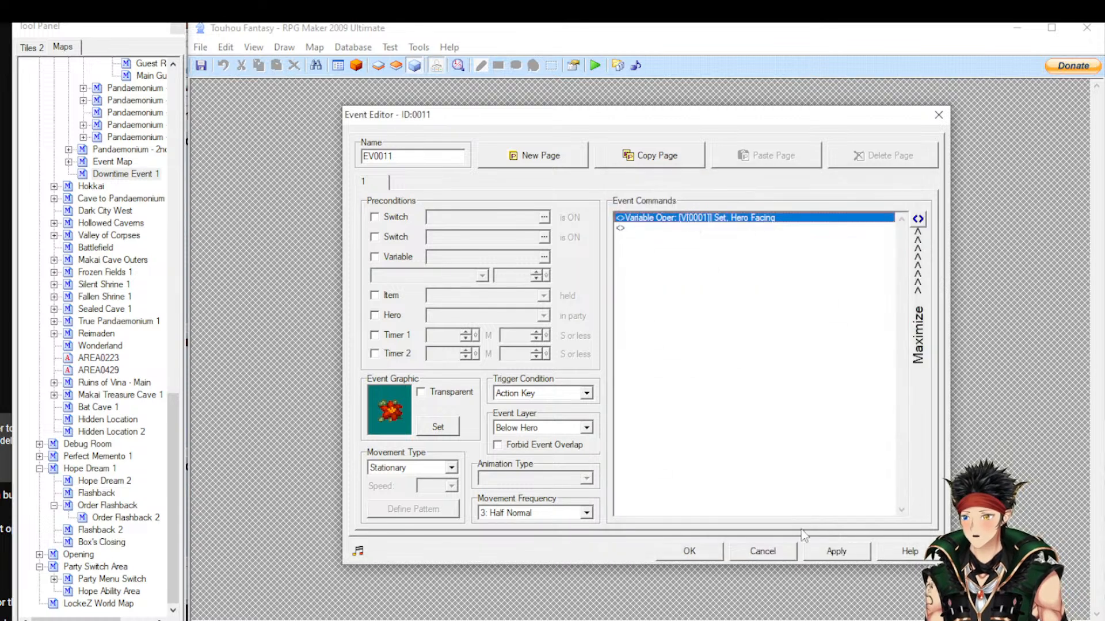
Open a new Timer Operations command for Timer 1 and review its Set amount choices and its Start operation
{"action": "double_click", "coordinate": [710, 228]}
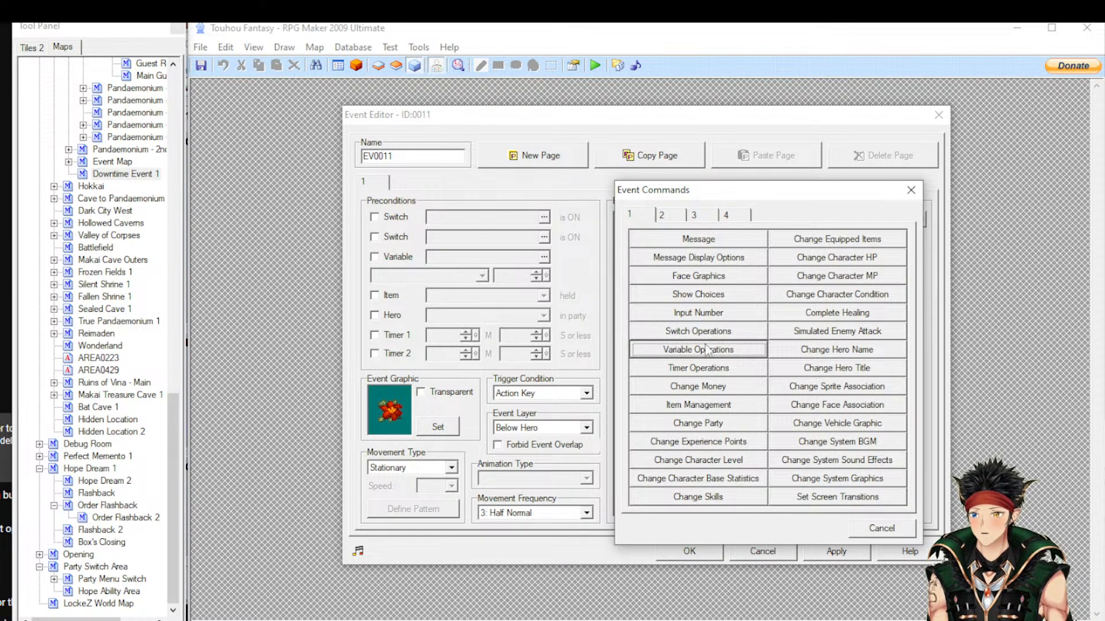
{"action": "left_click", "coordinate": [706, 368]}
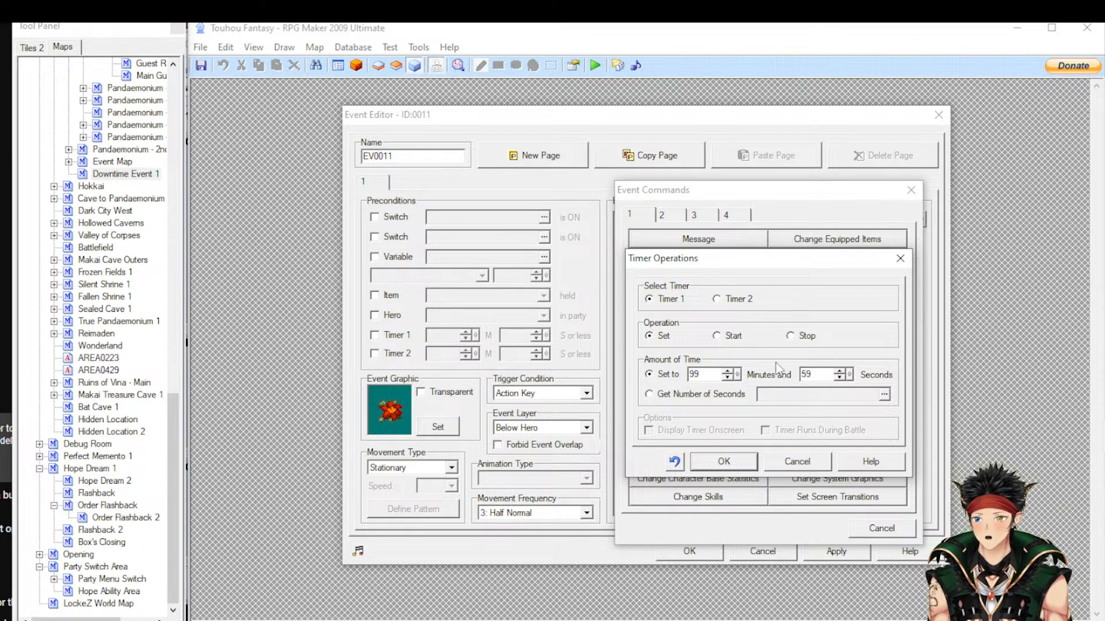
{"action": "left_click", "coordinate": [679, 396]}
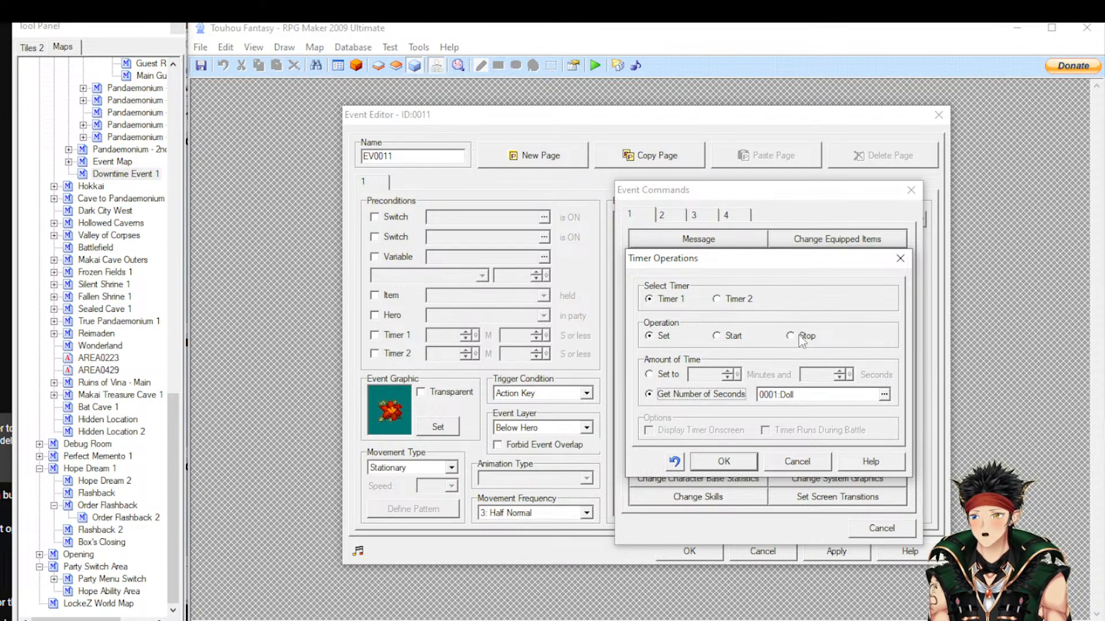
{"action": "left_click", "coordinate": [661, 374]}
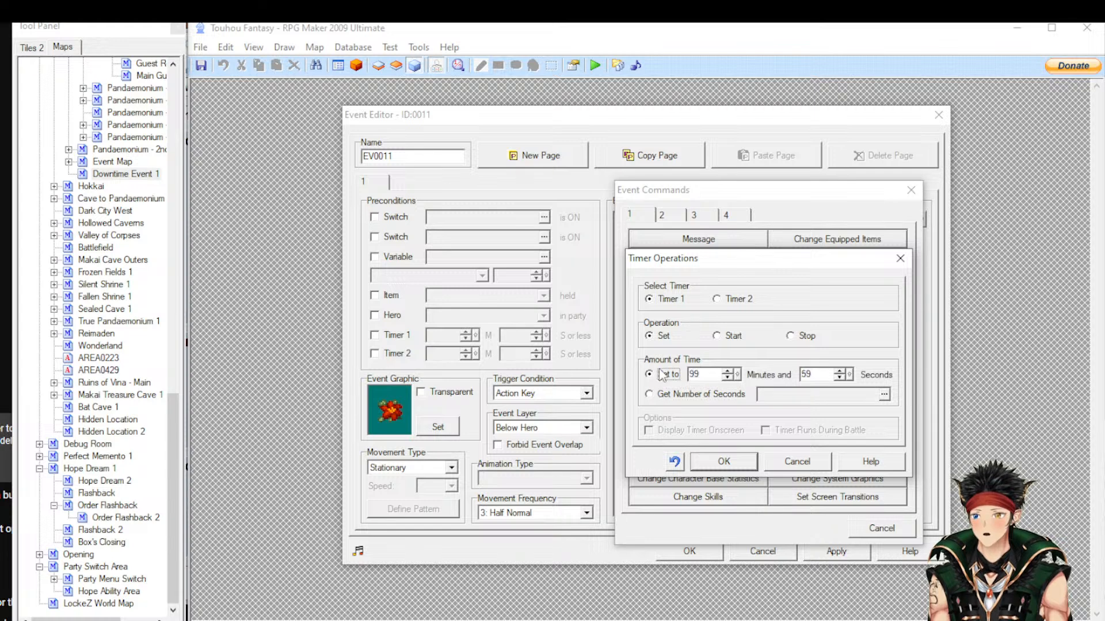
{"action": "left_click", "coordinate": [723, 337]}
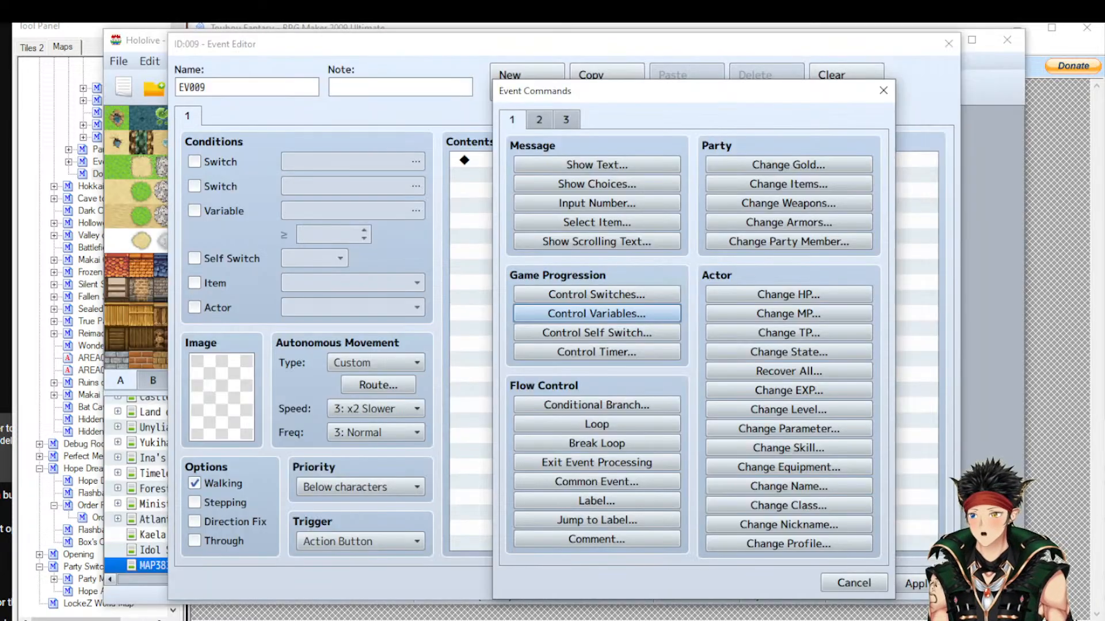
Check RPG Maker MV's Control Timer options against RPG Maker 2009's Timer Operations, and dismiss both without adding a command
{"action": "left_click", "coordinate": [644, 352]}
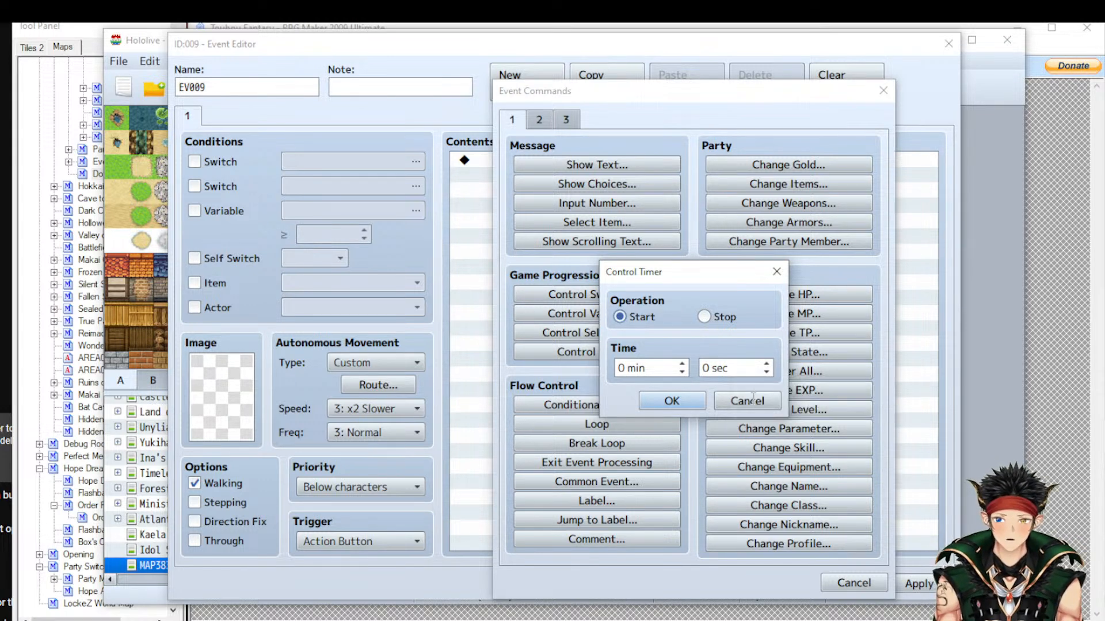
{"action": "left_click", "coordinate": [745, 401]}
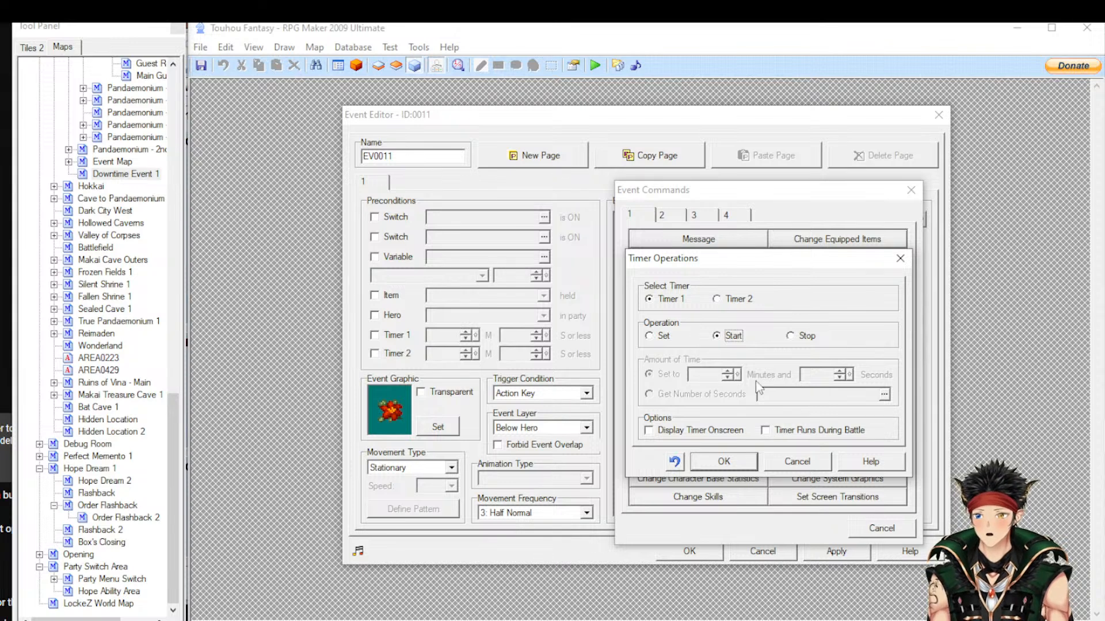
{"action": "left_click", "coordinate": [806, 460]}
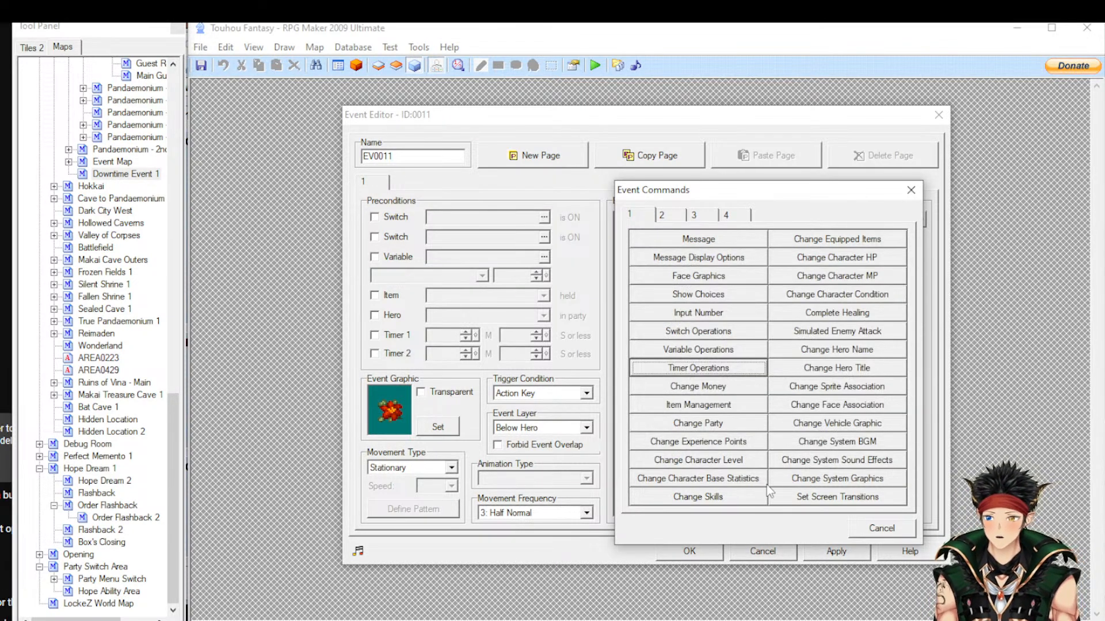
Try Change Money with a fixed increase of 999999 and with the amount stored in variable 0001:Doll, and cancel it
{"action": "left_click", "coordinate": [700, 387]}
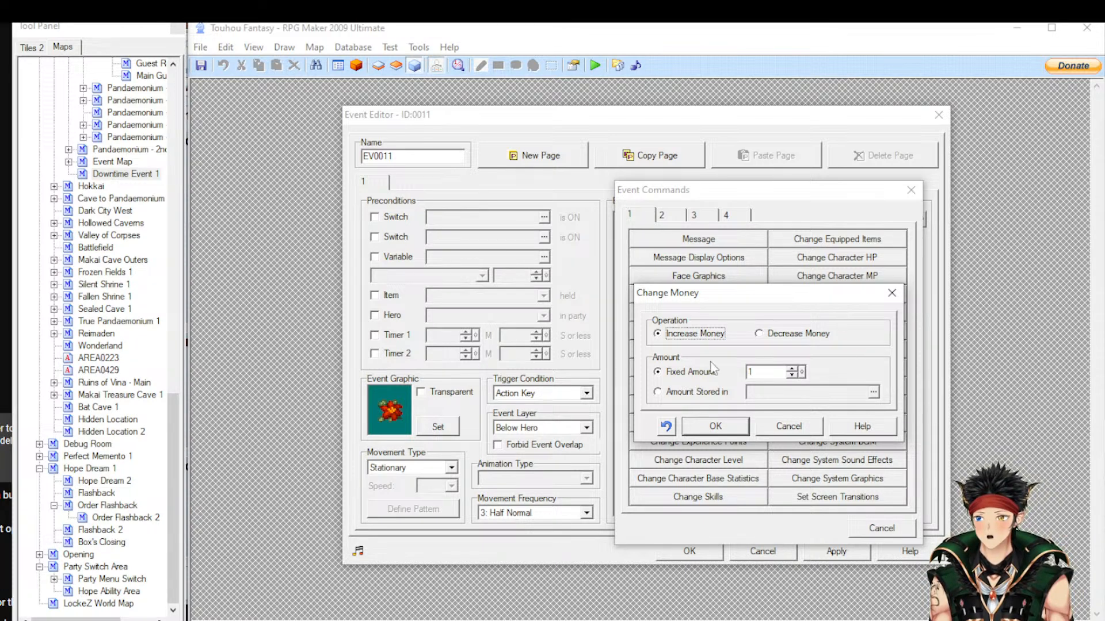
{"action": "double_click", "coordinate": [758, 371]}
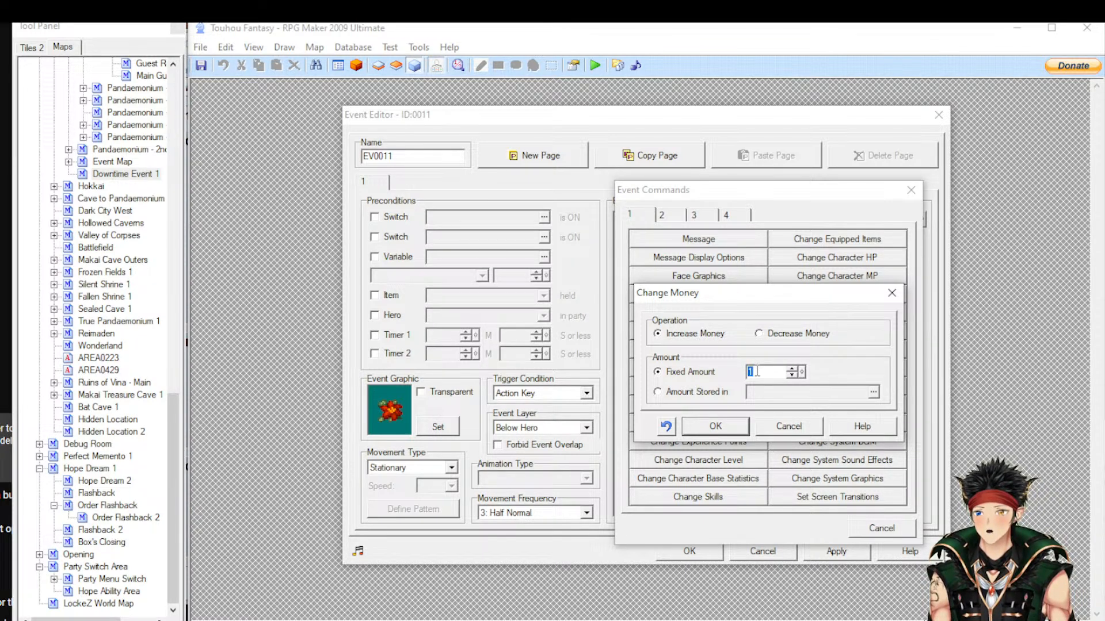
{"action": "type", "text": "99999"}
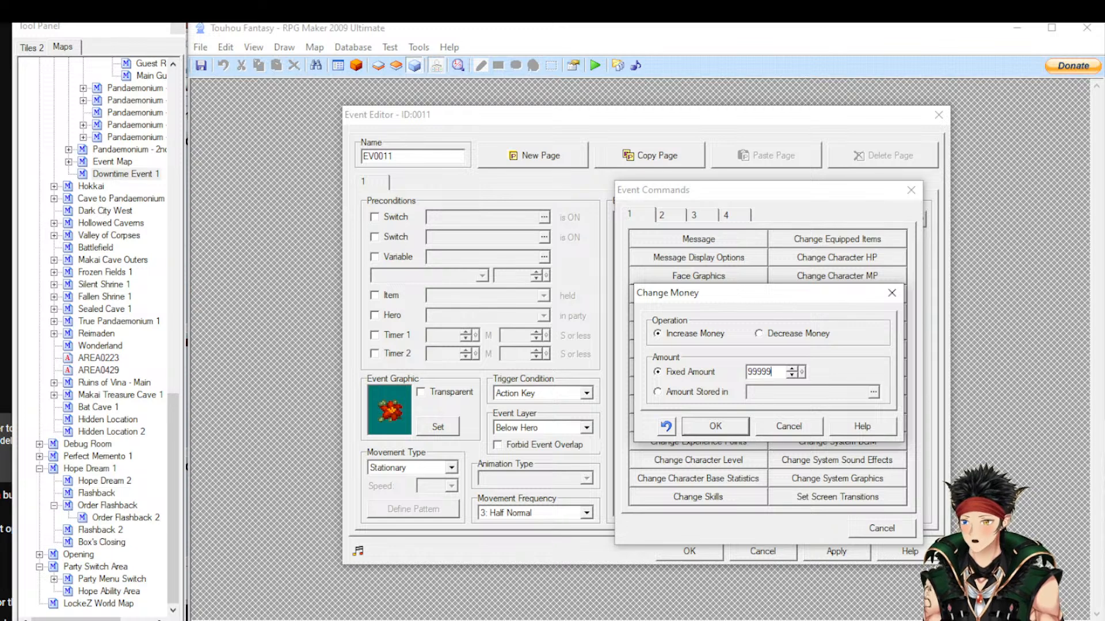
{"action": "type", "text": "9"}
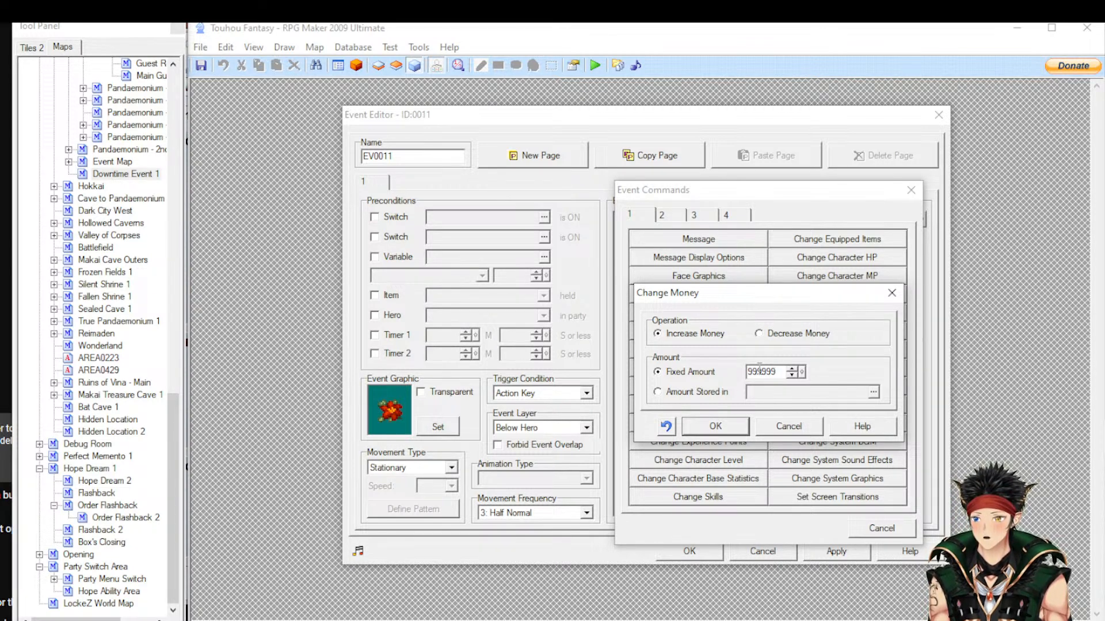
{"action": "double_click", "coordinate": [759, 371]}
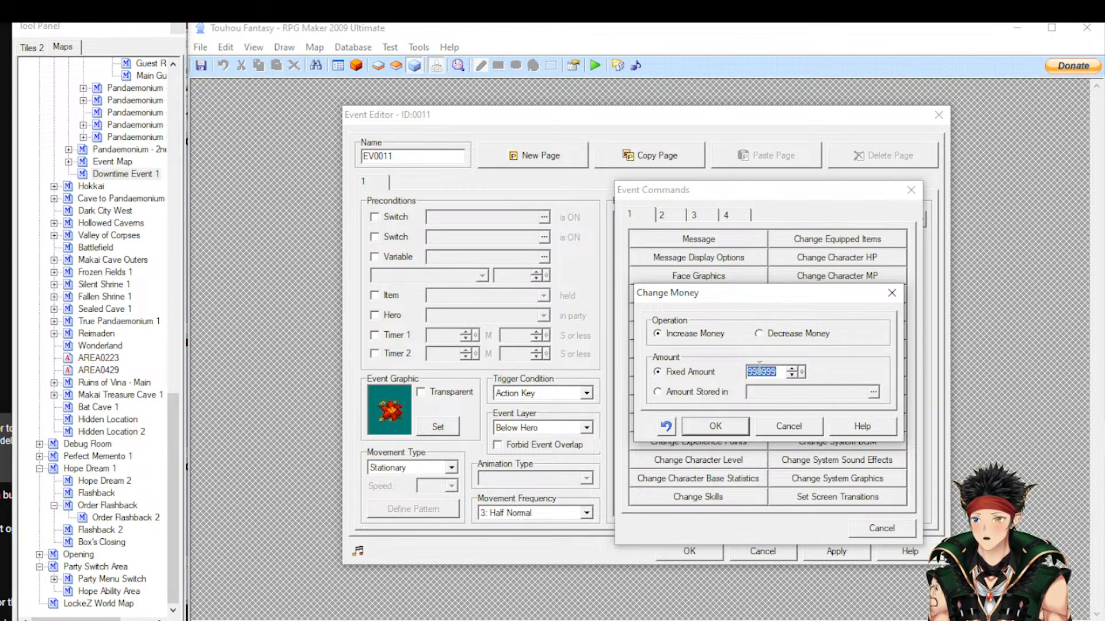
{"action": "left_click", "coordinate": [692, 396]}
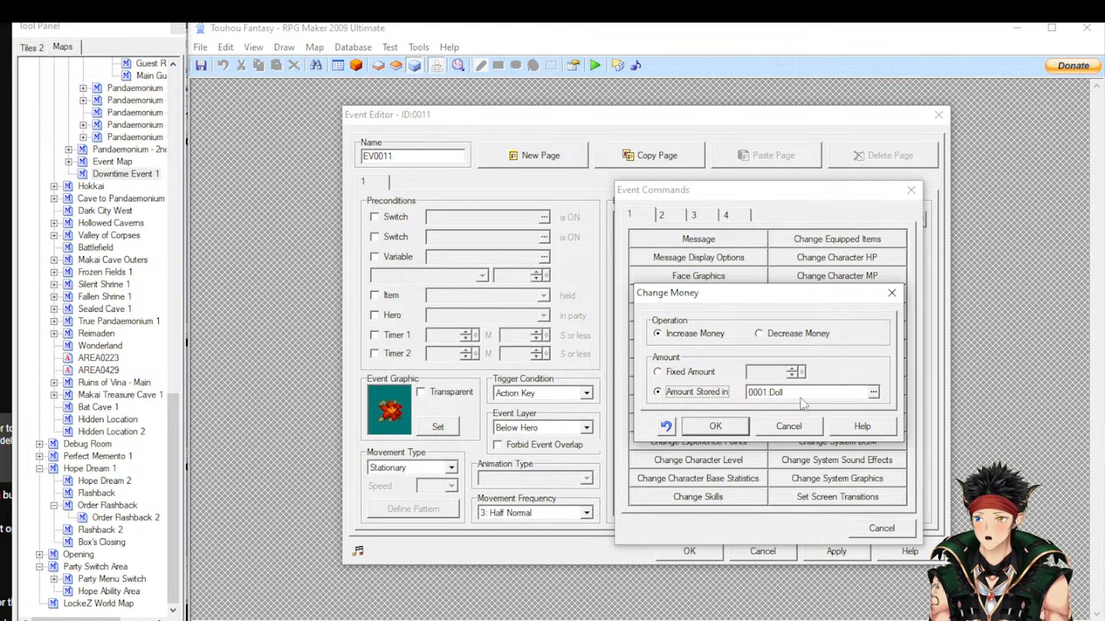
{"action": "left_click", "coordinate": [807, 428]}
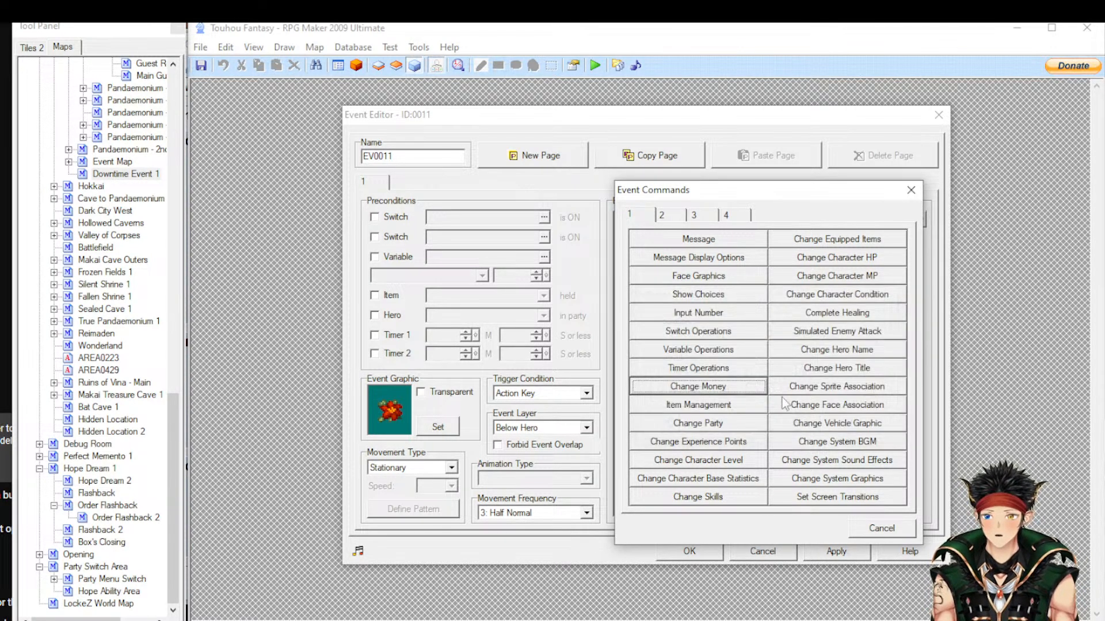
Review Item Management's specific item, stored item ID and stored amount options, and compare them with RPG Maker MV's Change Items command
{"action": "left_click", "coordinate": [726, 405]}
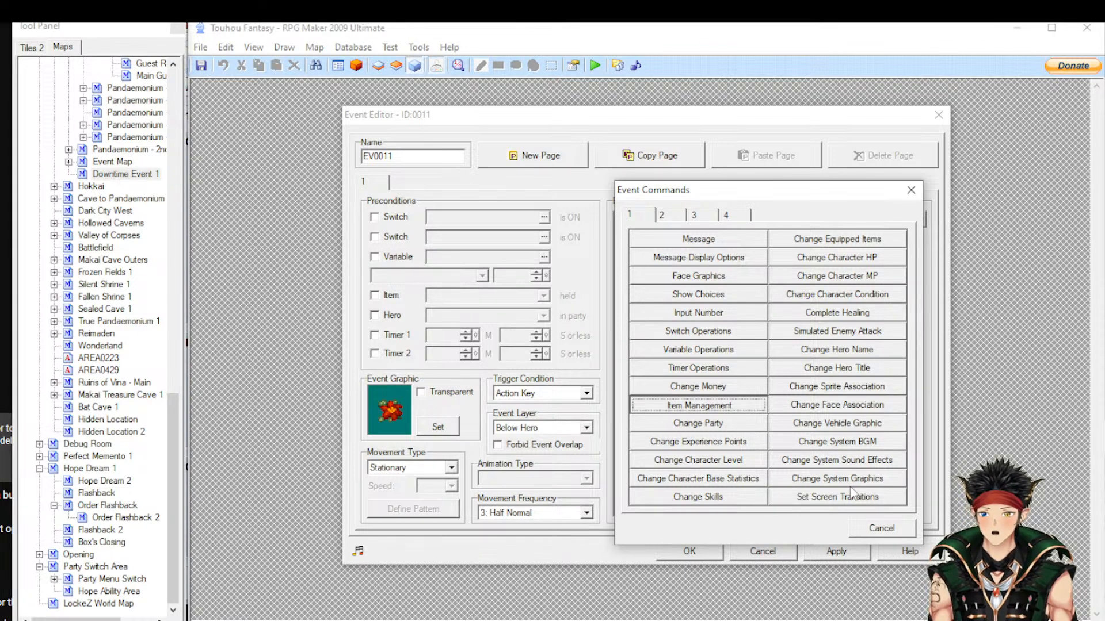
{"action": "left_click", "coordinate": [763, 406]}
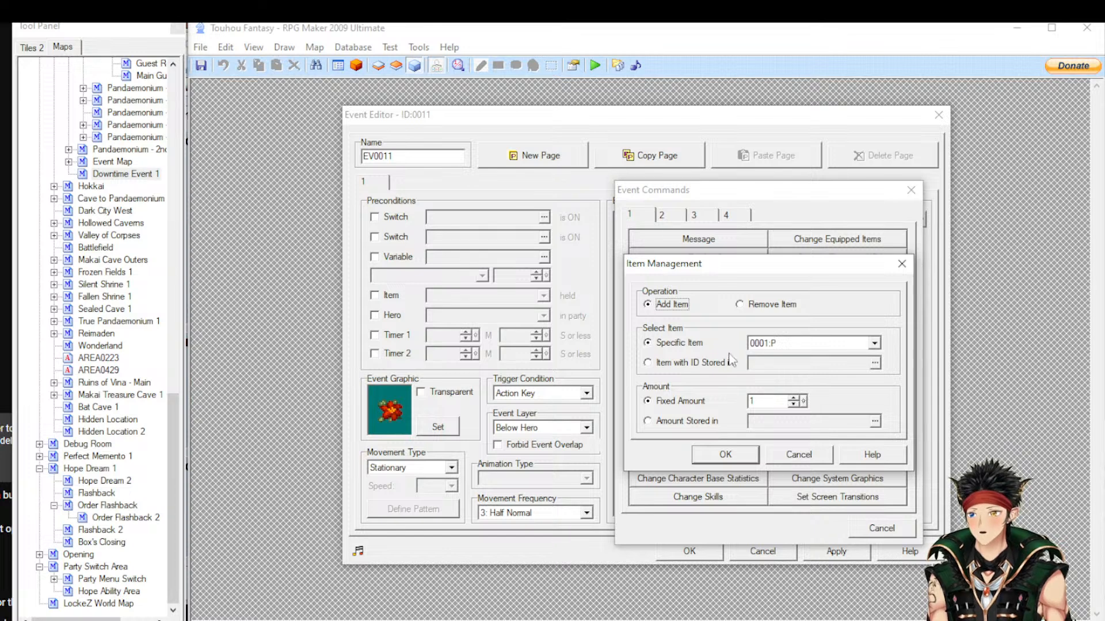
{"action": "left_click", "coordinate": [816, 344]}
{"action": "left_click", "coordinate": [806, 352]}
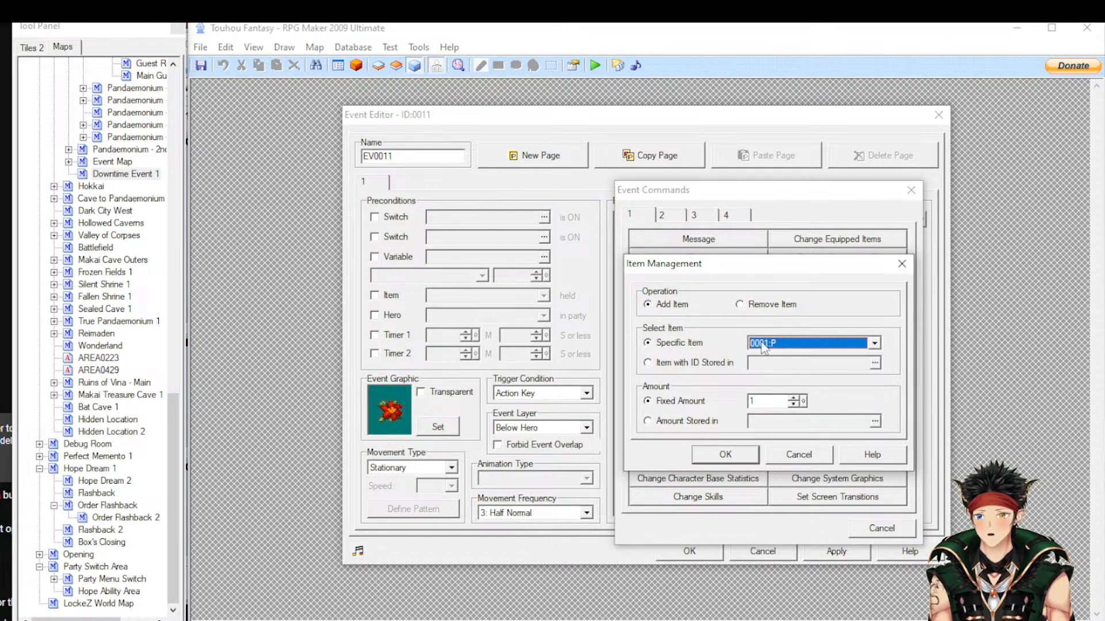
{"action": "left_click", "coordinate": [713, 361]}
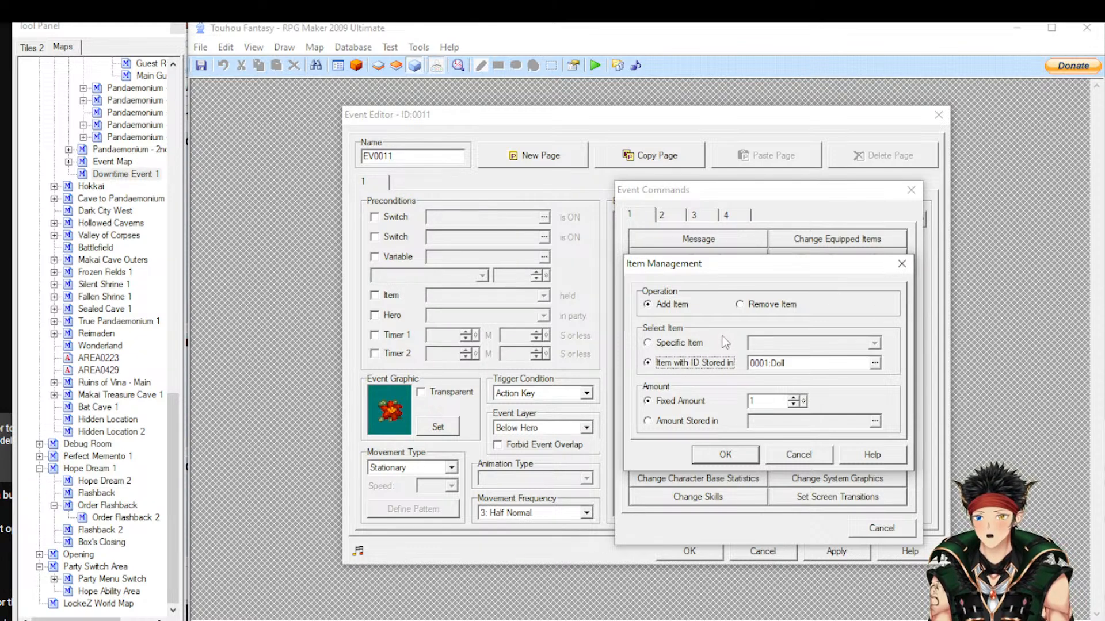
{"action": "left_click", "coordinate": [703, 345]}
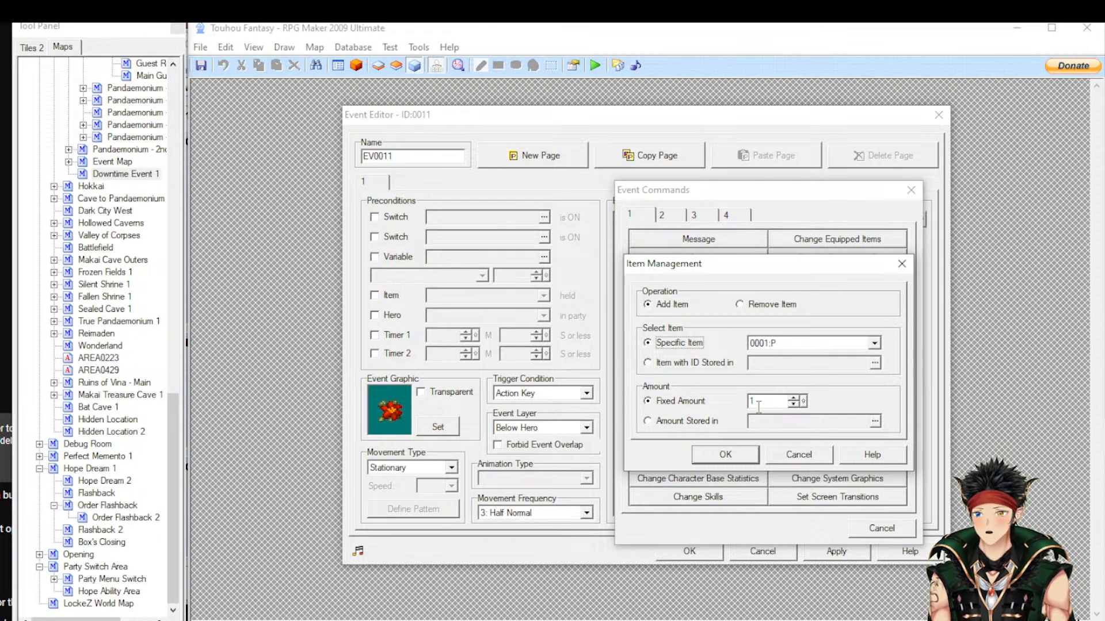
{"action": "left_click", "coordinate": [693, 420]}
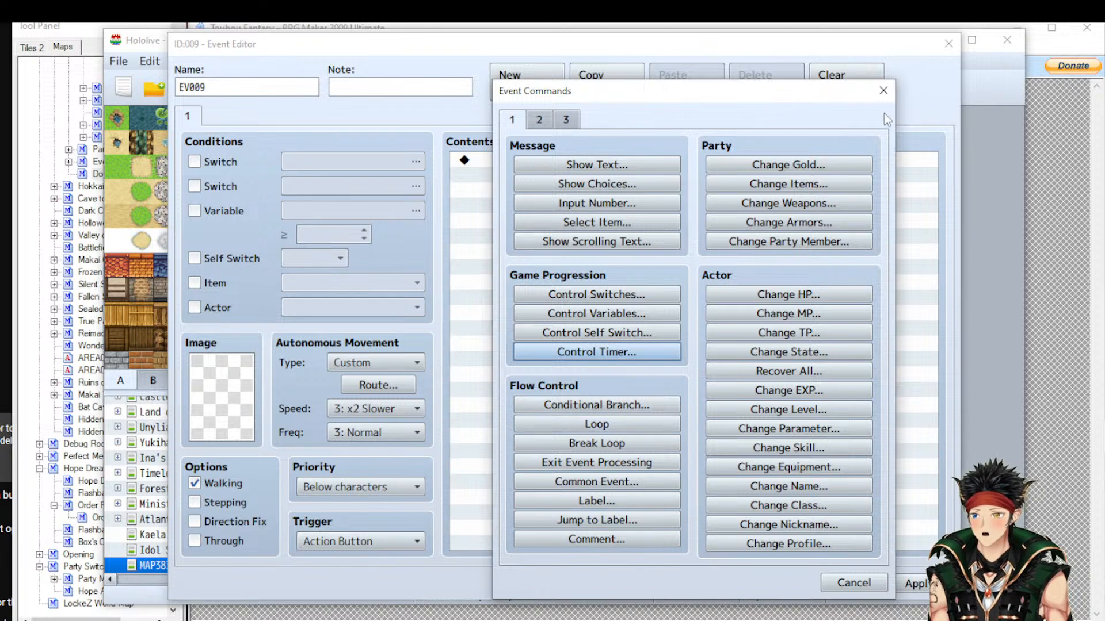
{"action": "left_click", "coordinate": [811, 184]}
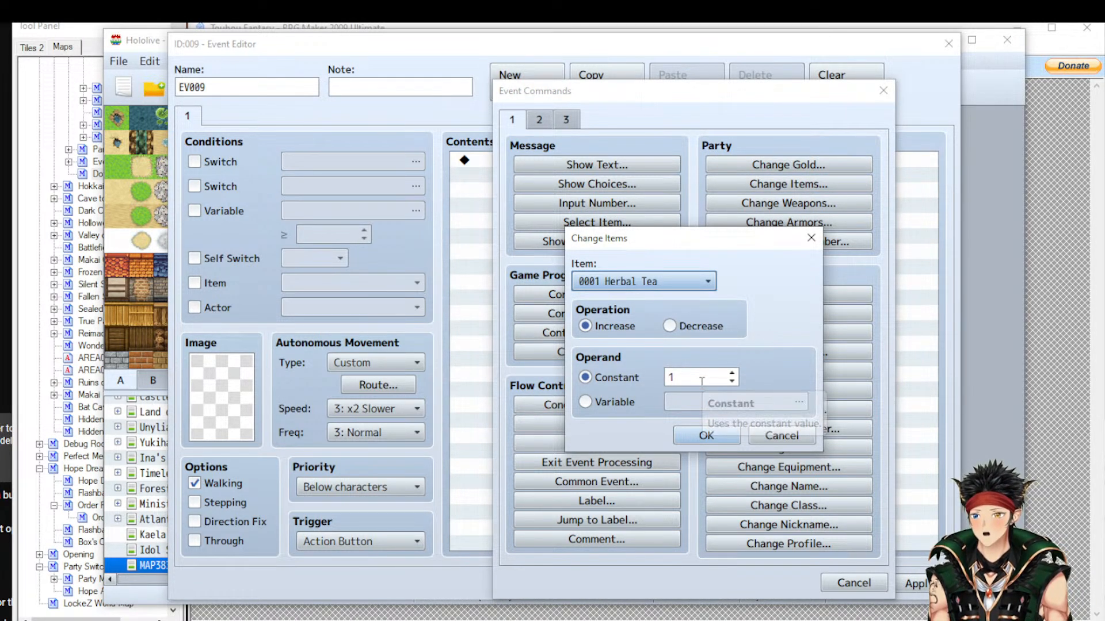
{"action": "left_click", "coordinate": [767, 443]}
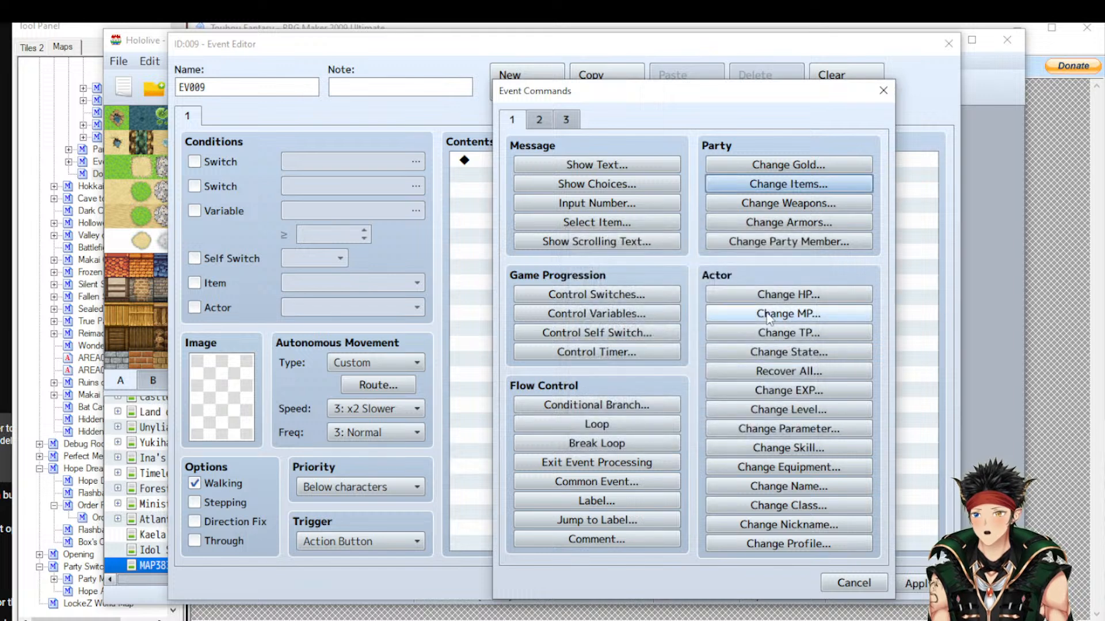
Check RPG Maker MV's Change Gold command for comparison, and dismiss RPG Maker 2009's Item Management without adding a command
{"action": "left_click", "coordinate": [789, 164]}
{"action": "left_click", "coordinate": [782, 413]}
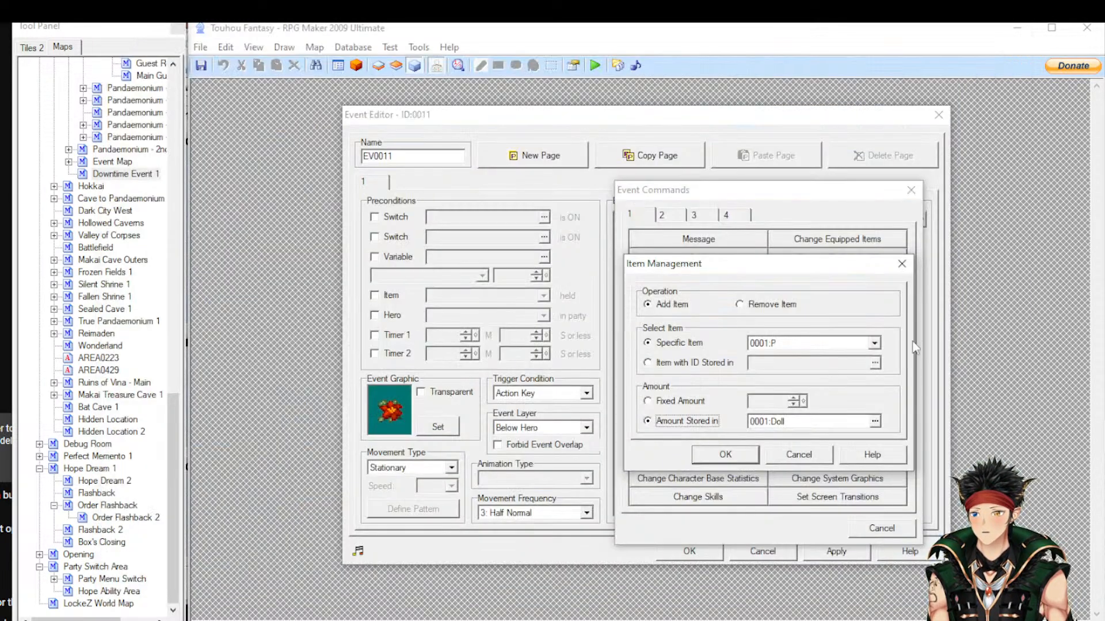
{"action": "key", "text": "Escape"}
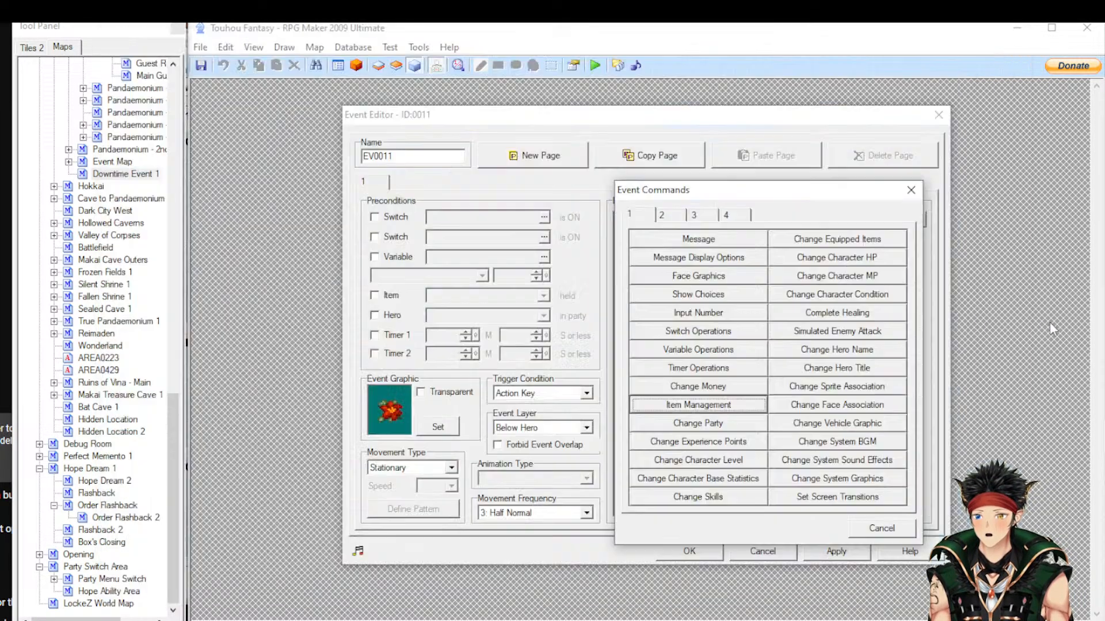
Review Change Party and Change Experience Points with specific character 0001:Reimu, compare the latter with RPG Maker MV's Change EXP, and cancel both
{"action": "left_click", "coordinate": [734, 426]}
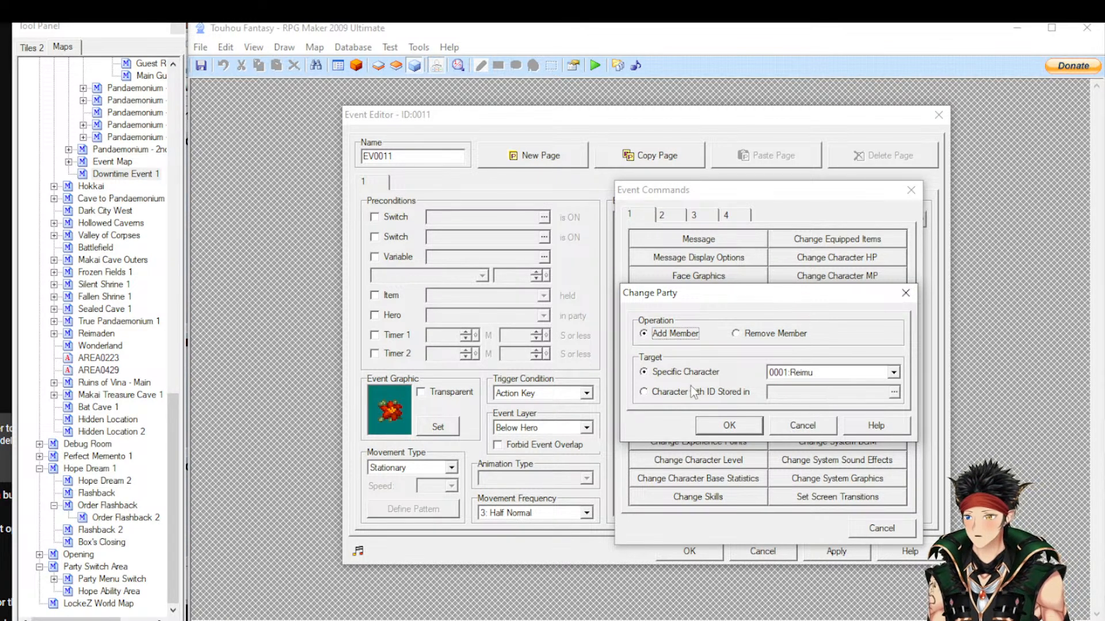
{"action": "left_click", "coordinate": [817, 432]}
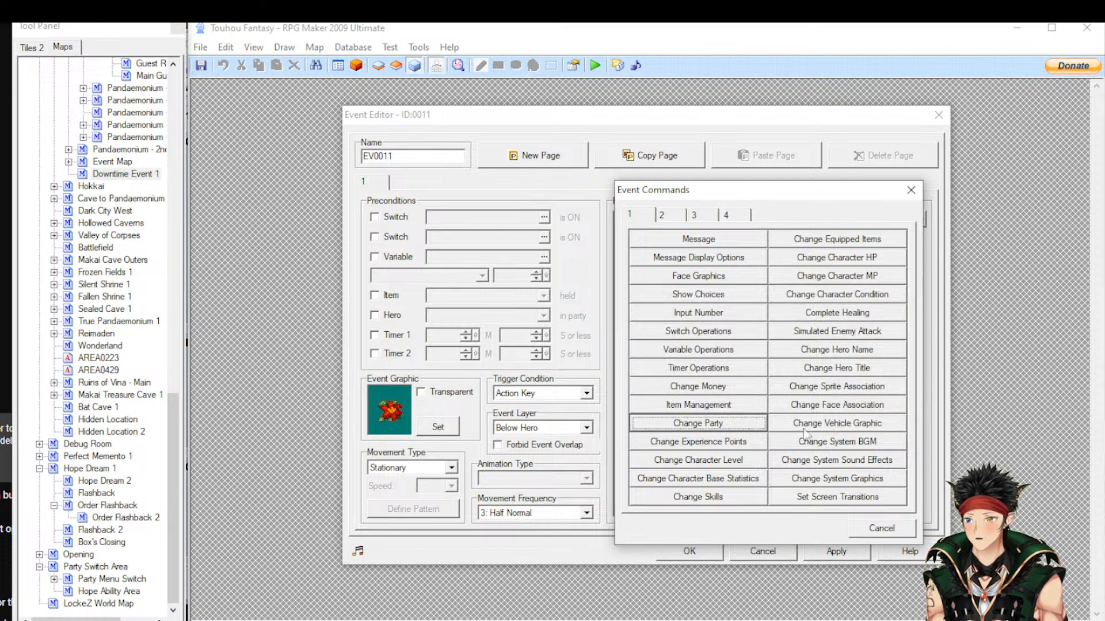
{"action": "left_click", "coordinate": [699, 443]}
{"action": "left_click", "coordinate": [700, 446]}
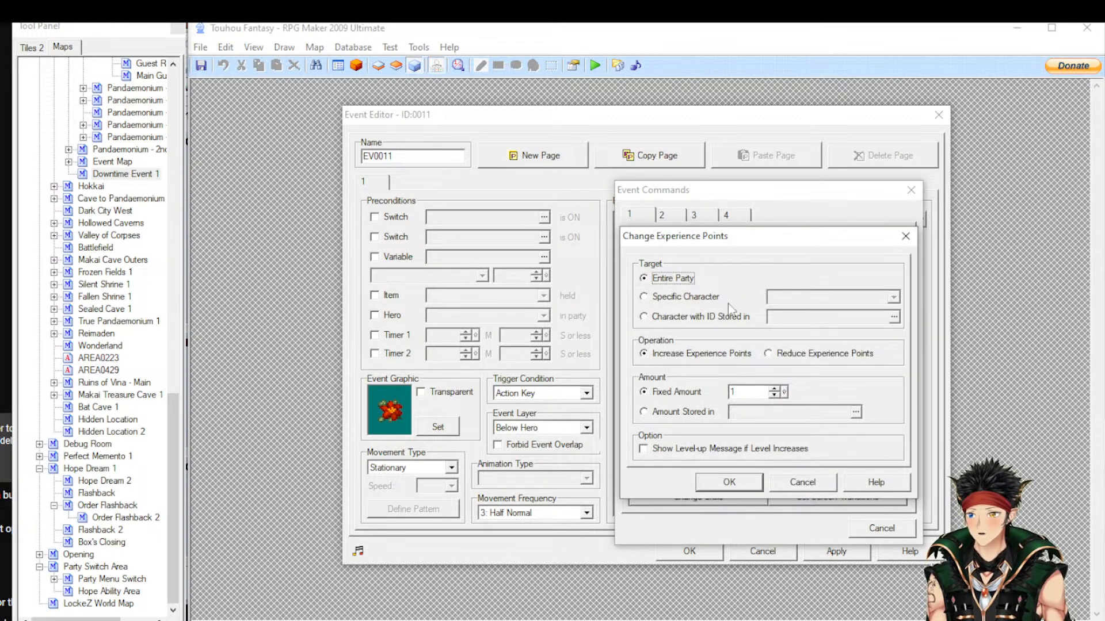
{"action": "left_click", "coordinate": [691, 298]}
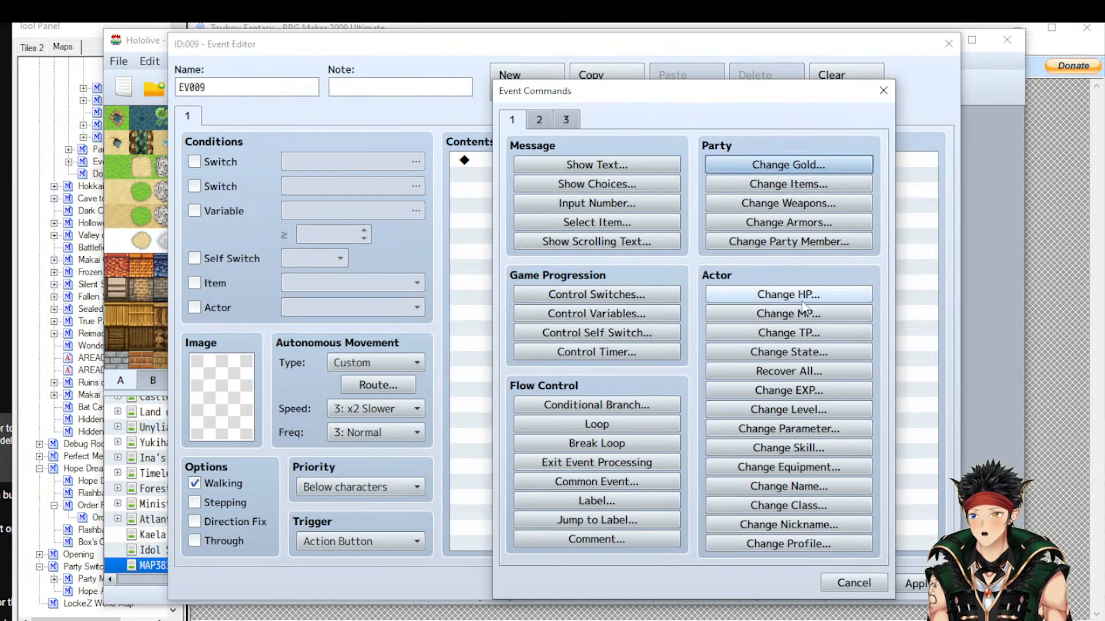
{"action": "left_click", "coordinate": [775, 390]}
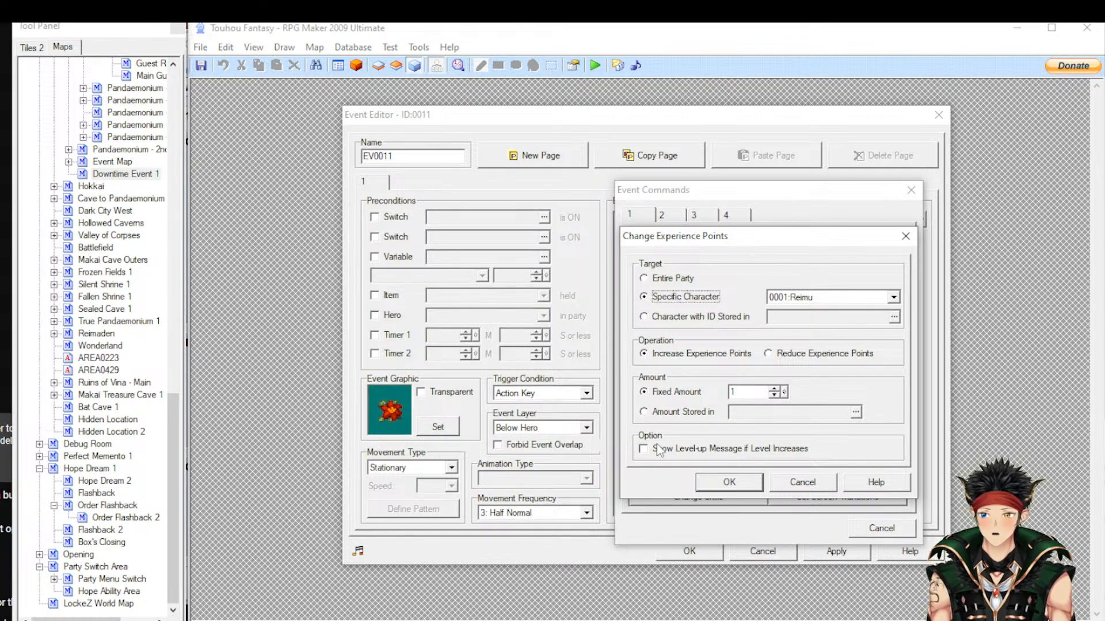
{"action": "left_click", "coordinate": [803, 483]}
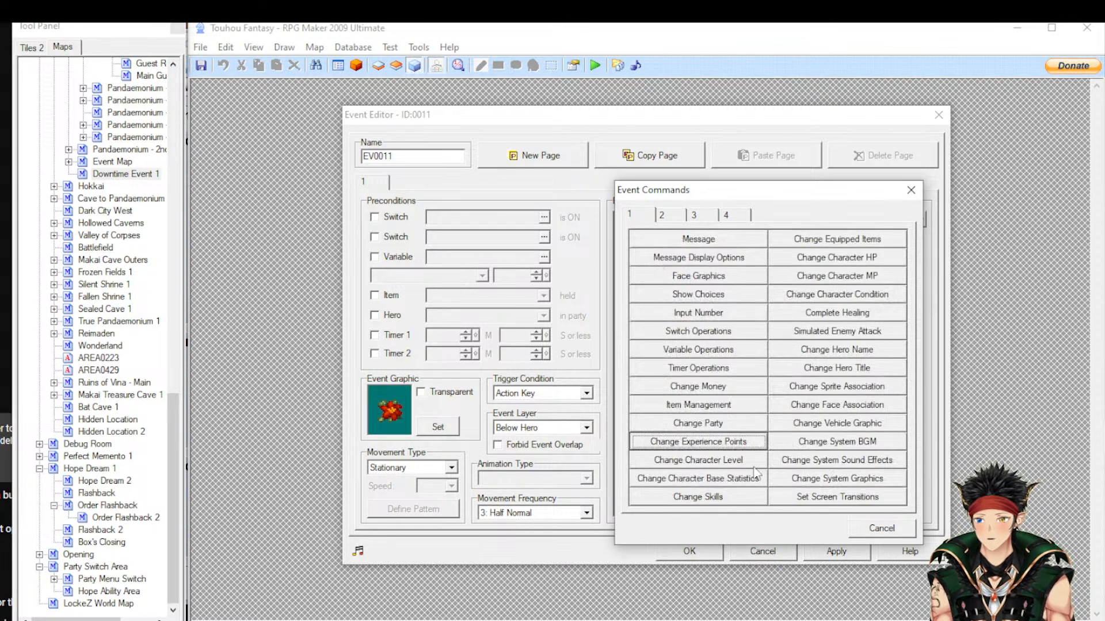
Review Change Character Level and the statistic choices of Change Character Base Statistics, without adding either command
{"action": "left_click", "coordinate": [727, 465]}
{"action": "left_click", "coordinate": [800, 481]}
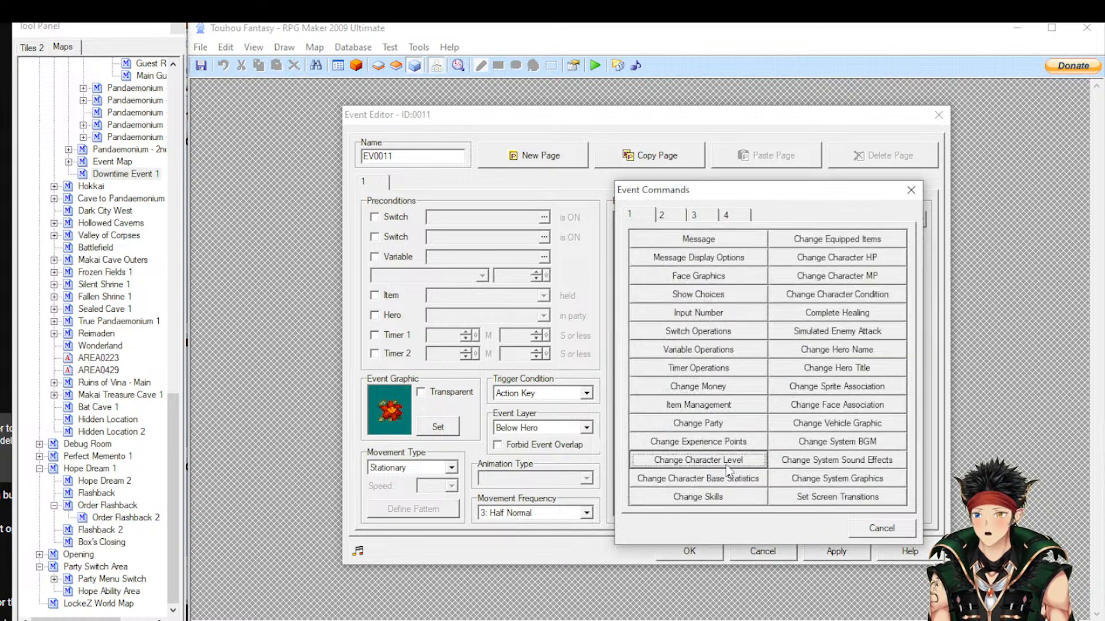
{"action": "left_click", "coordinate": [721, 480]}
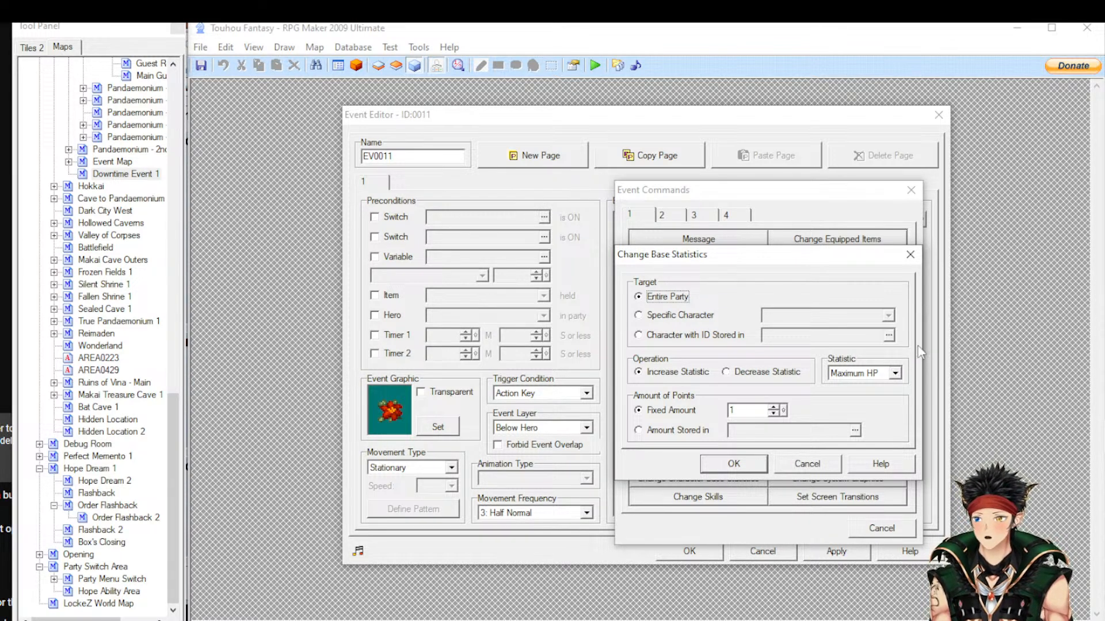
{"action": "left_click", "coordinate": [862, 373]}
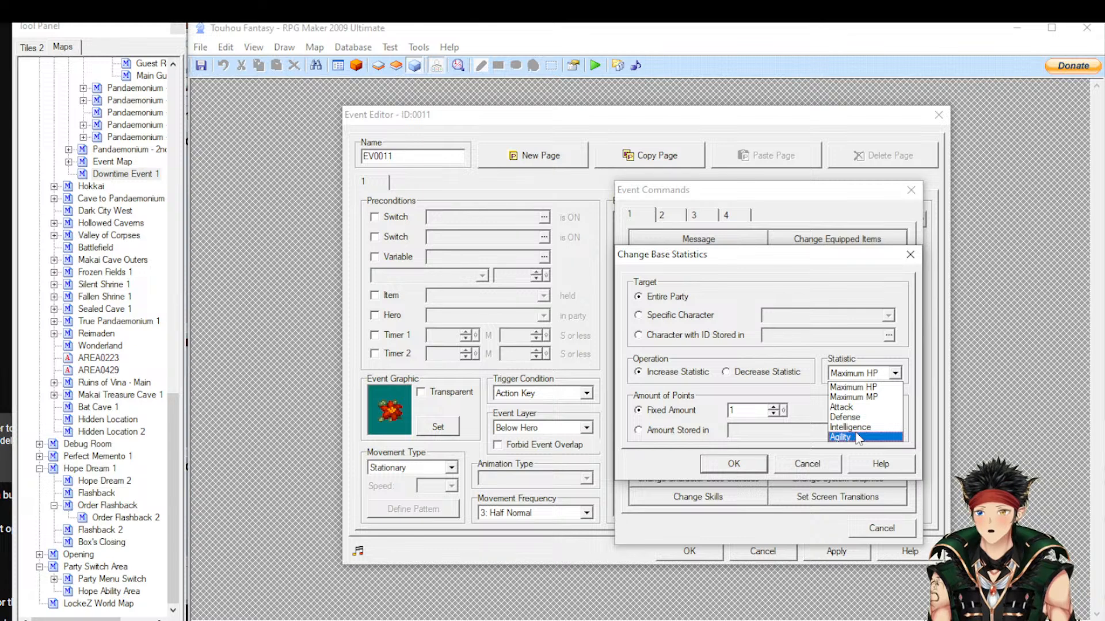
{"action": "left_click", "coordinate": [804, 458]}
{"action": "left_click", "coordinate": [806, 462]}
Review the Change Skills options and cancel them, and open a new Change Equipped Items command
{"action": "left_click", "coordinate": [701, 498]}
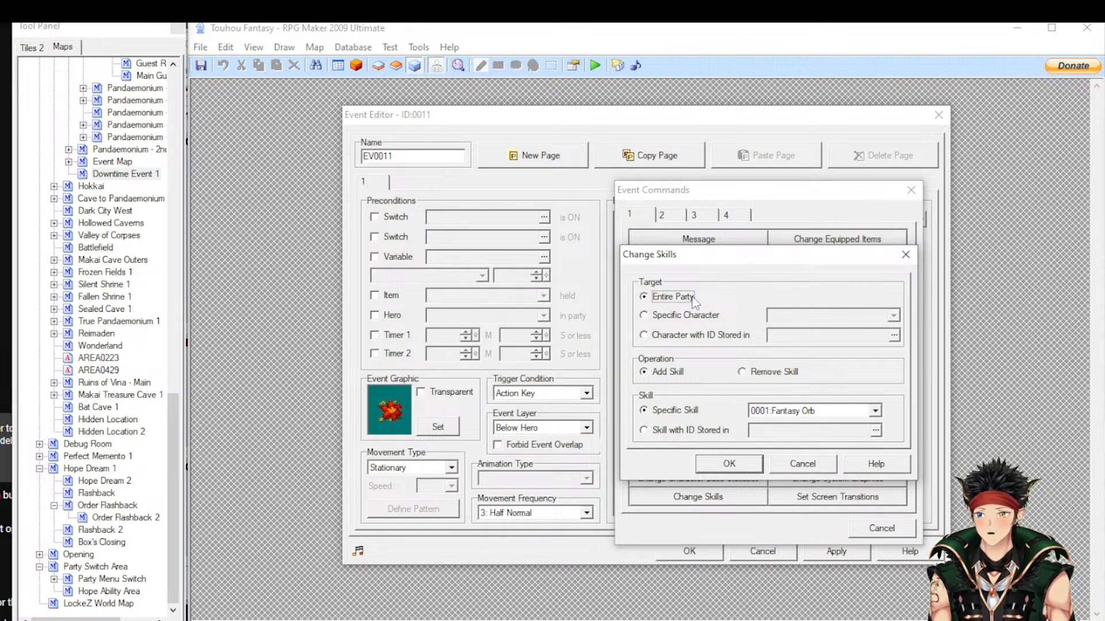
{"action": "left_click", "coordinate": [794, 463]}
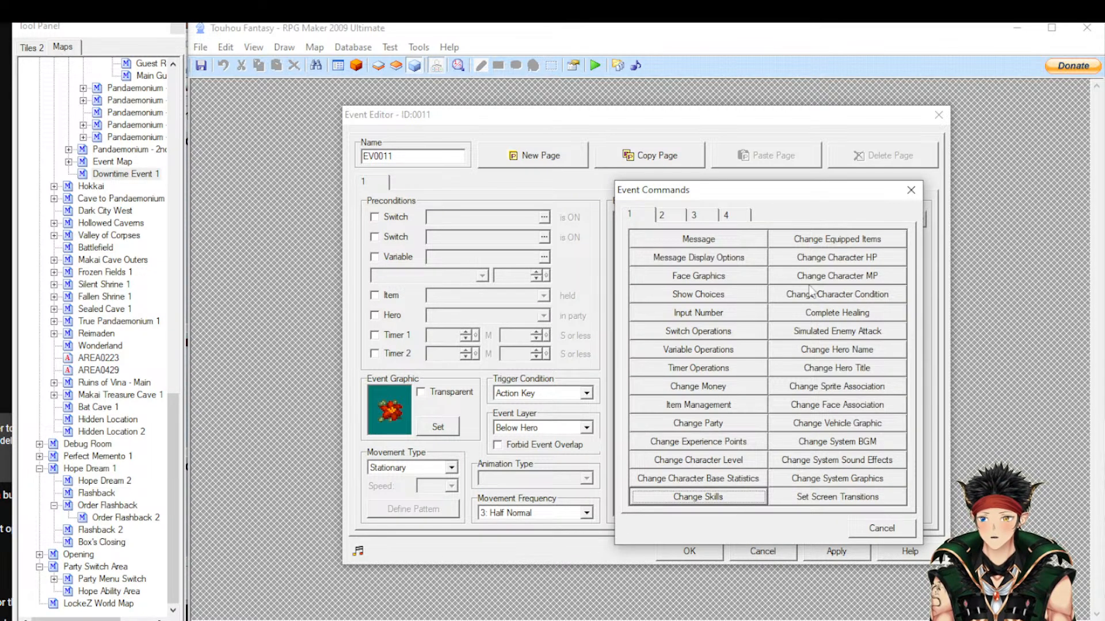
{"action": "left_click", "coordinate": [818, 237]}
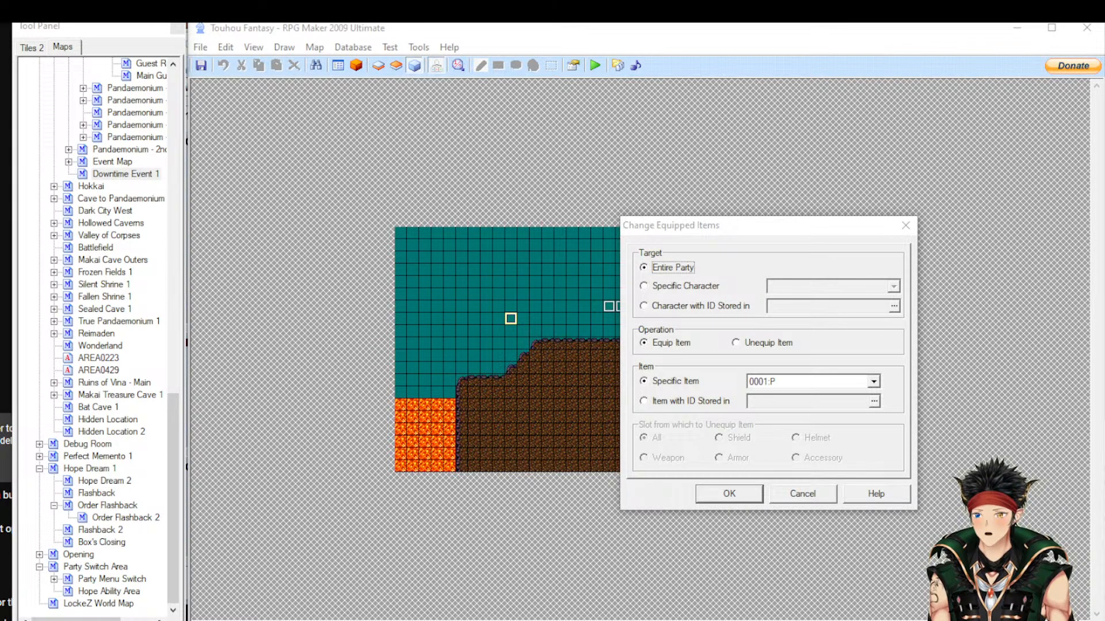
{"action": "key", "text": "alt+Tab"}
{"action": "left_click", "coordinate": [787, 458]}
{"action": "left_click", "coordinate": [1040, 413]}
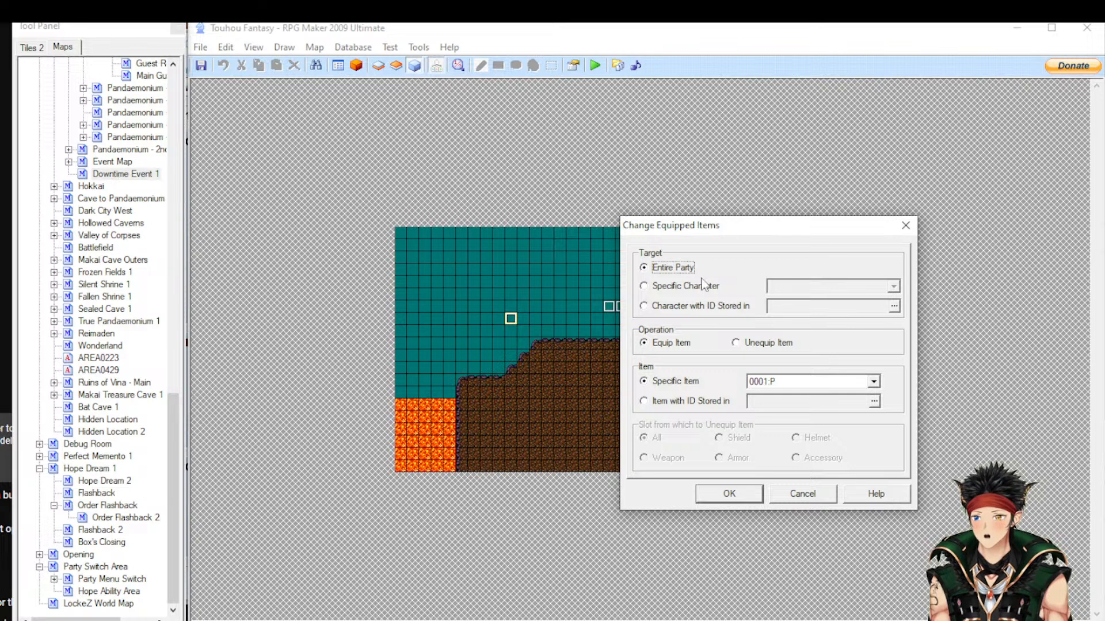
Try Change Equipped Items with the character ID stored in 0001:Doll, specific character 0001:Reimu, and the Equip and Unequip operations
{"action": "left_click", "coordinate": [667, 286]}
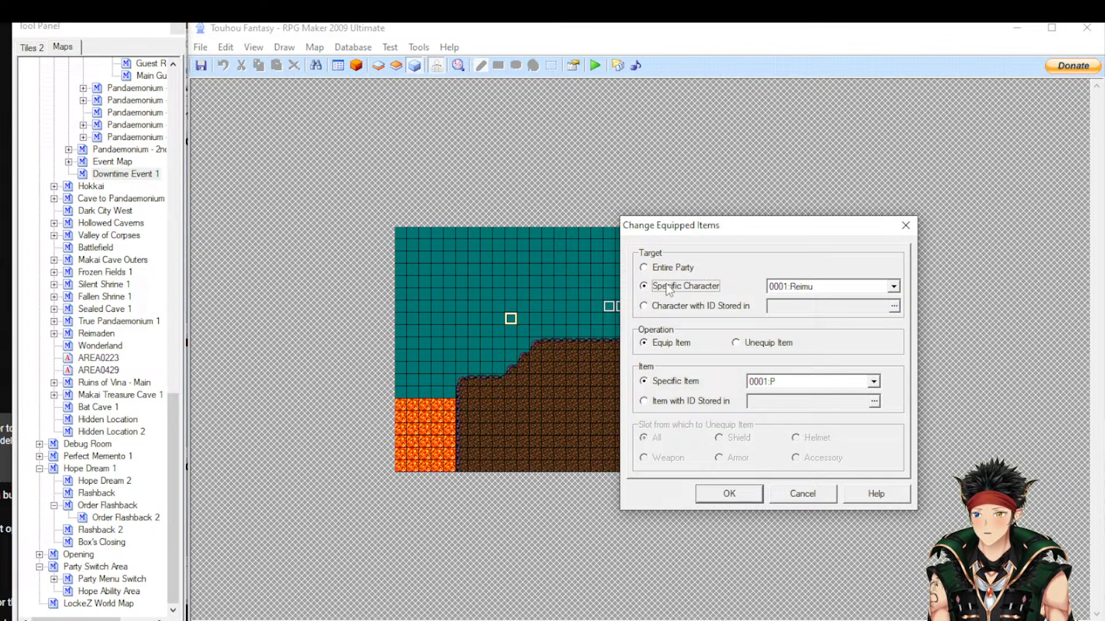
{"action": "left_click", "coordinate": [679, 306]}
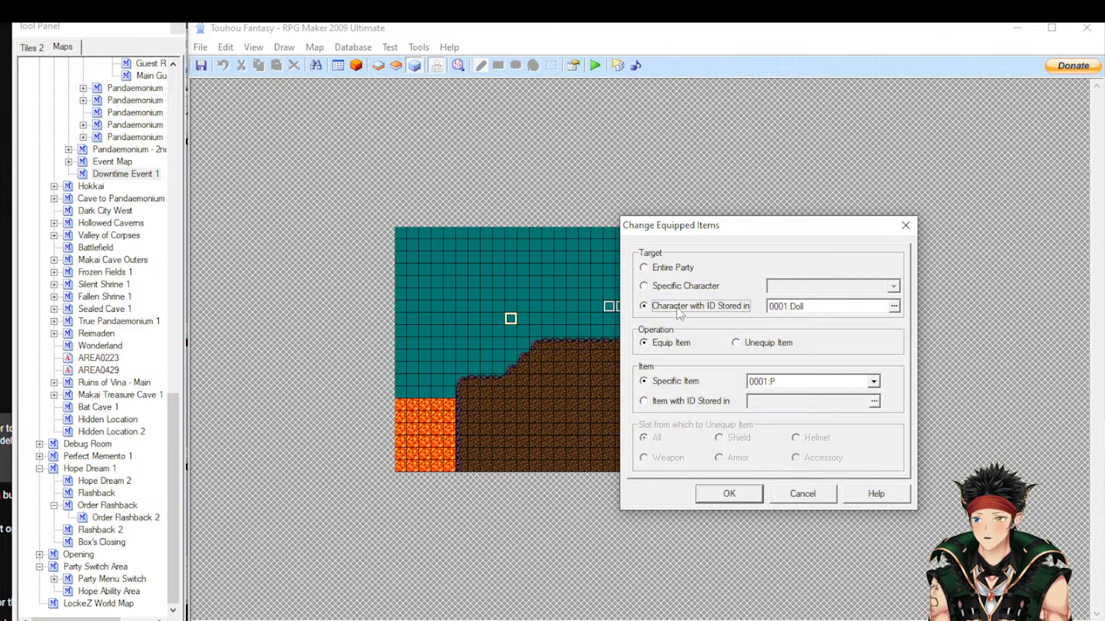
{"action": "left_click", "coordinate": [695, 288]}
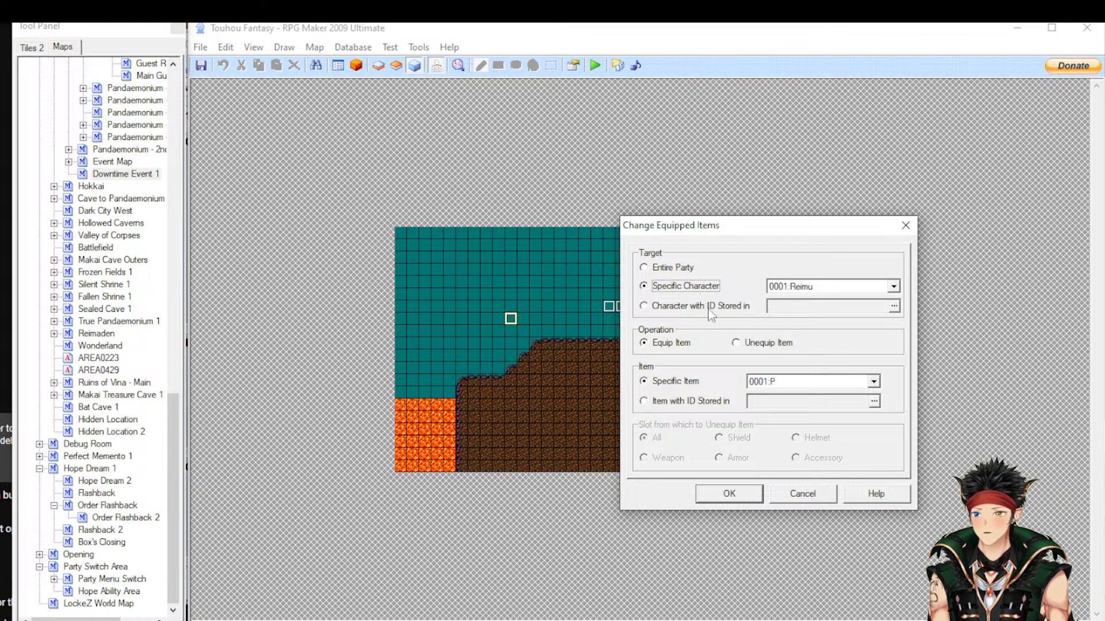
{"action": "left_click", "coordinate": [761, 343]}
{"action": "left_click", "coordinate": [676, 344]}
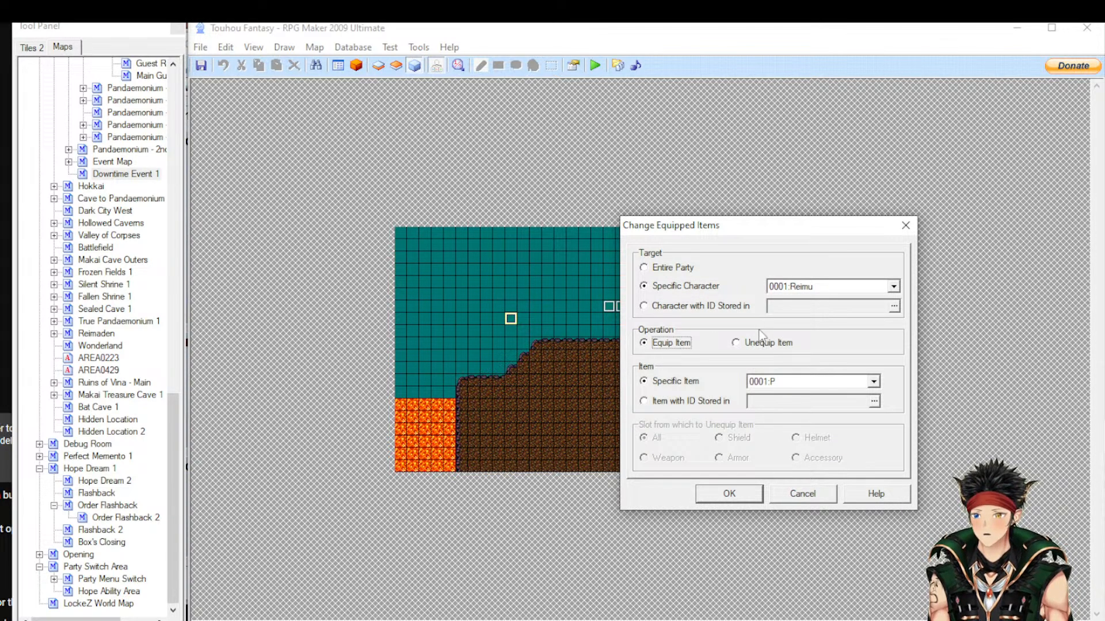
{"action": "left_click", "coordinate": [755, 350]}
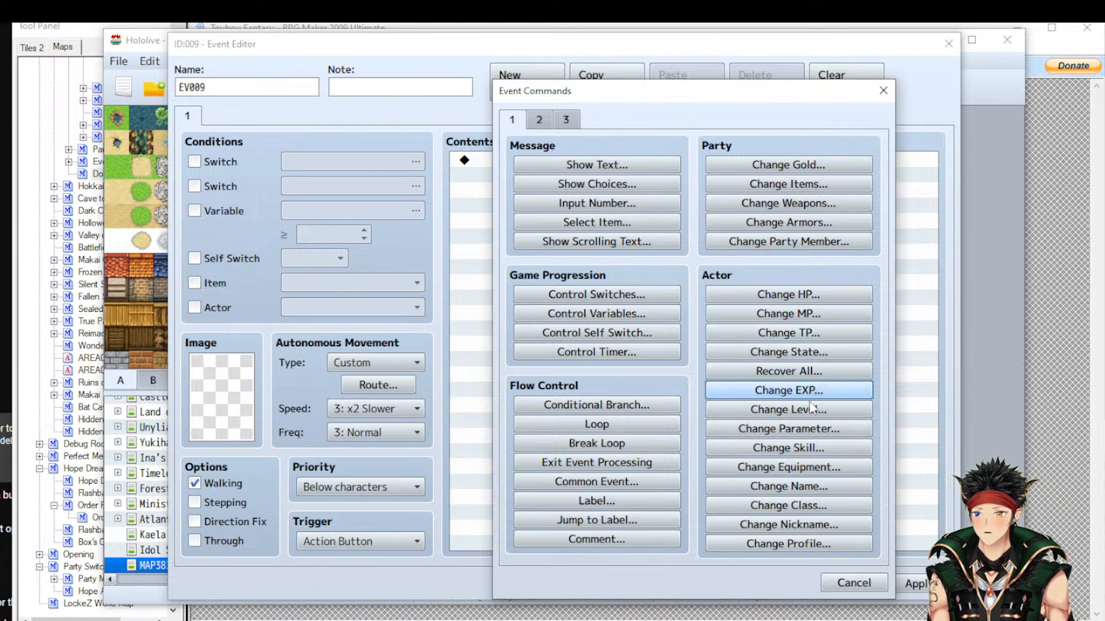
Review the actor, equipment type and equipment item choices of RPG Maker MV's Change Equipment command
{"action": "left_click", "coordinate": [759, 471]}
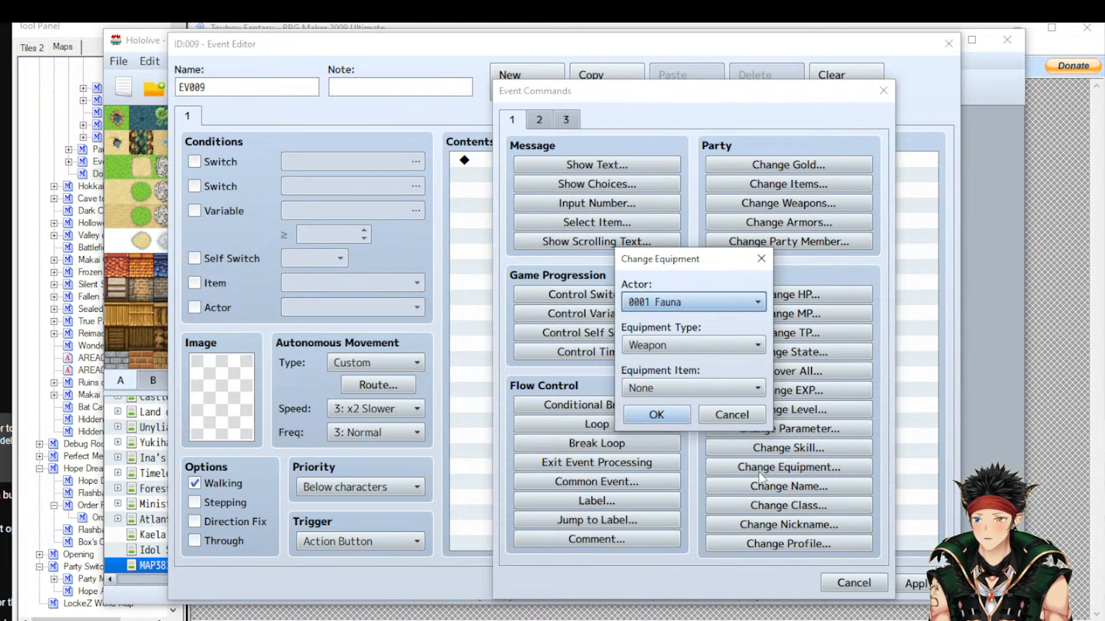
{"action": "left_click", "coordinate": [699, 308]}
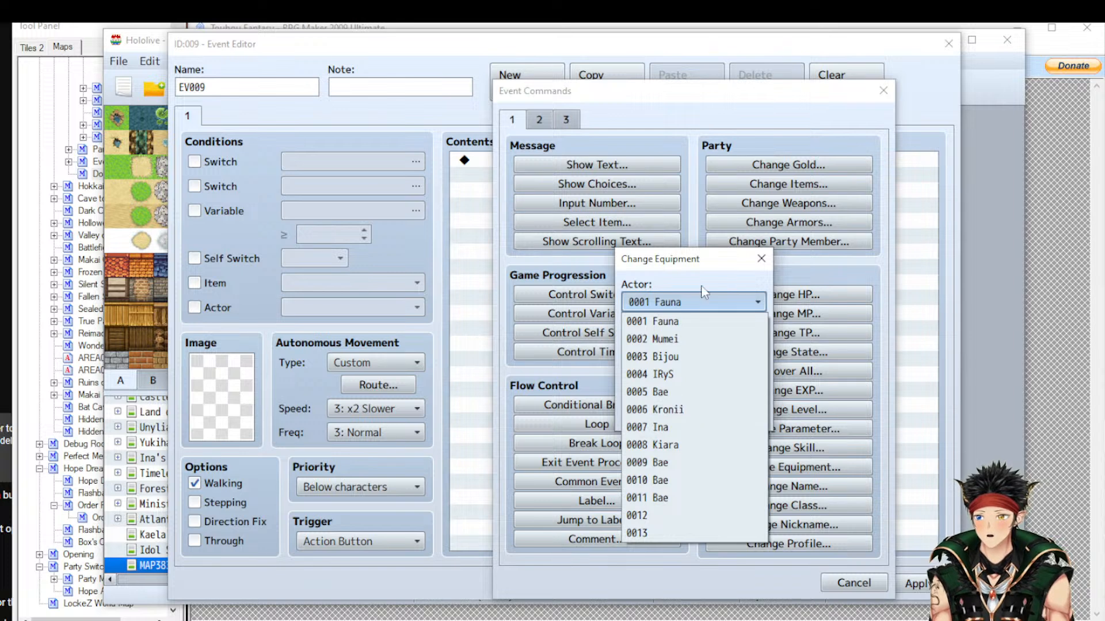
{"action": "left_click", "coordinate": [703, 301]}
{"action": "left_click", "coordinate": [699, 345]}
{"action": "left_click", "coordinate": [700, 347]}
{"action": "left_click", "coordinate": [693, 386]}
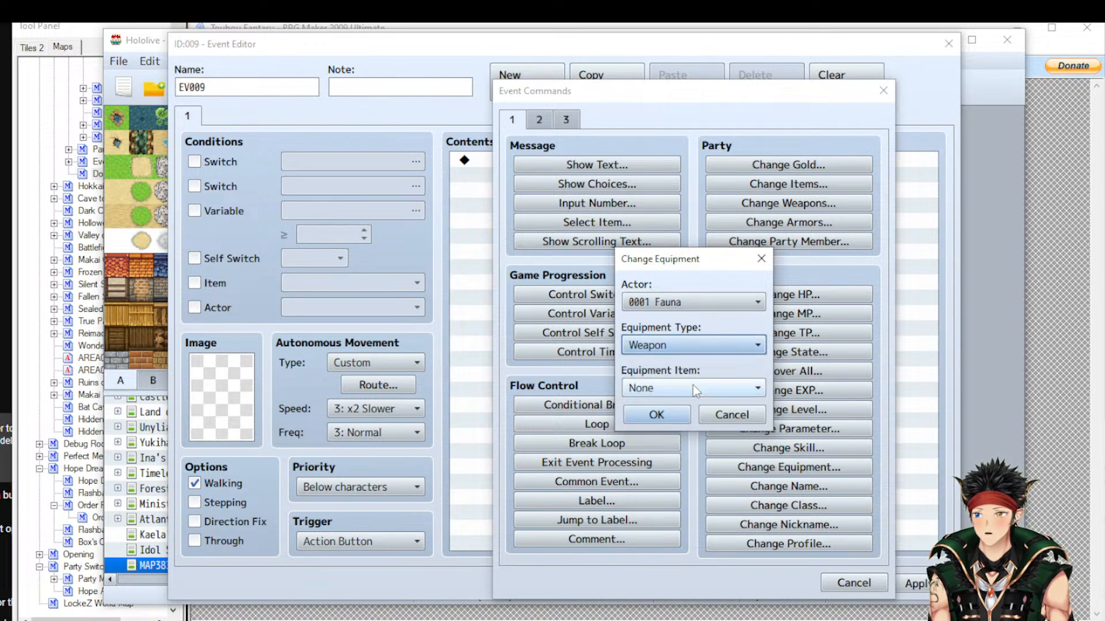
Check the equipment item choices in the Hololive project's Change Equipment command, and dismiss it and RPG Maker 2009's Change Equipped Items command
{"action": "left_click", "coordinate": [693, 386]}
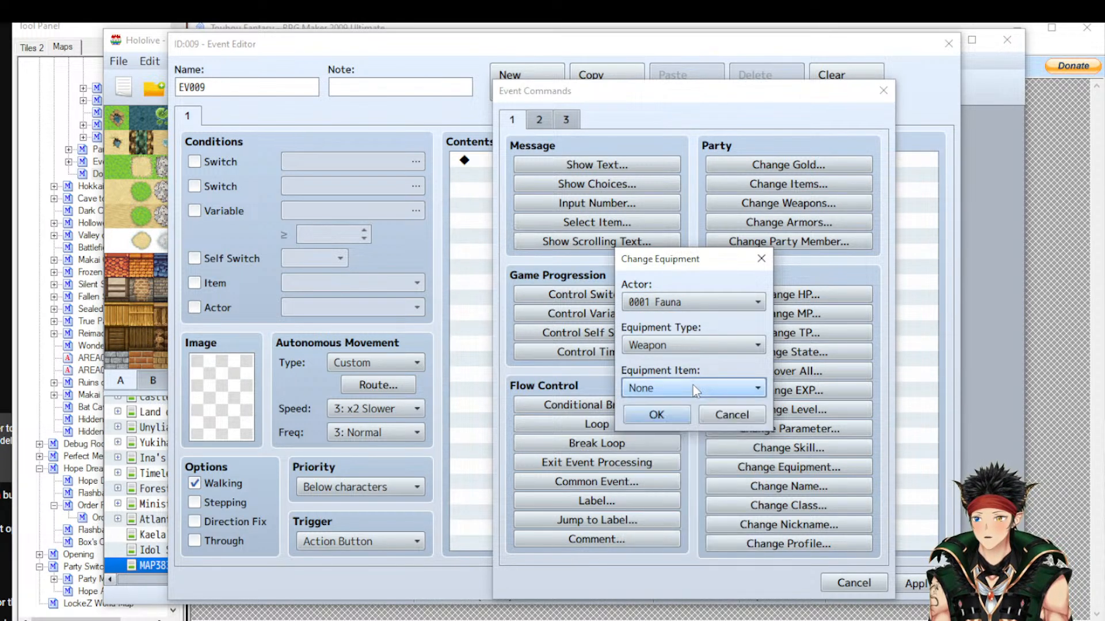
{"action": "left_click", "coordinate": [742, 416]}
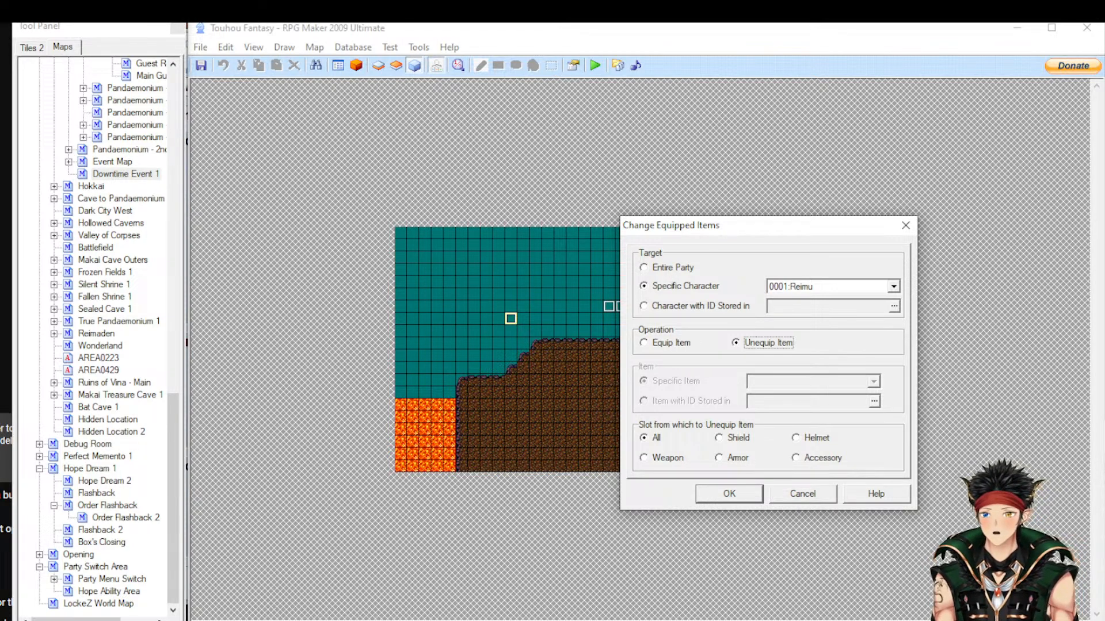
{"action": "left_click", "coordinate": [799, 502]}
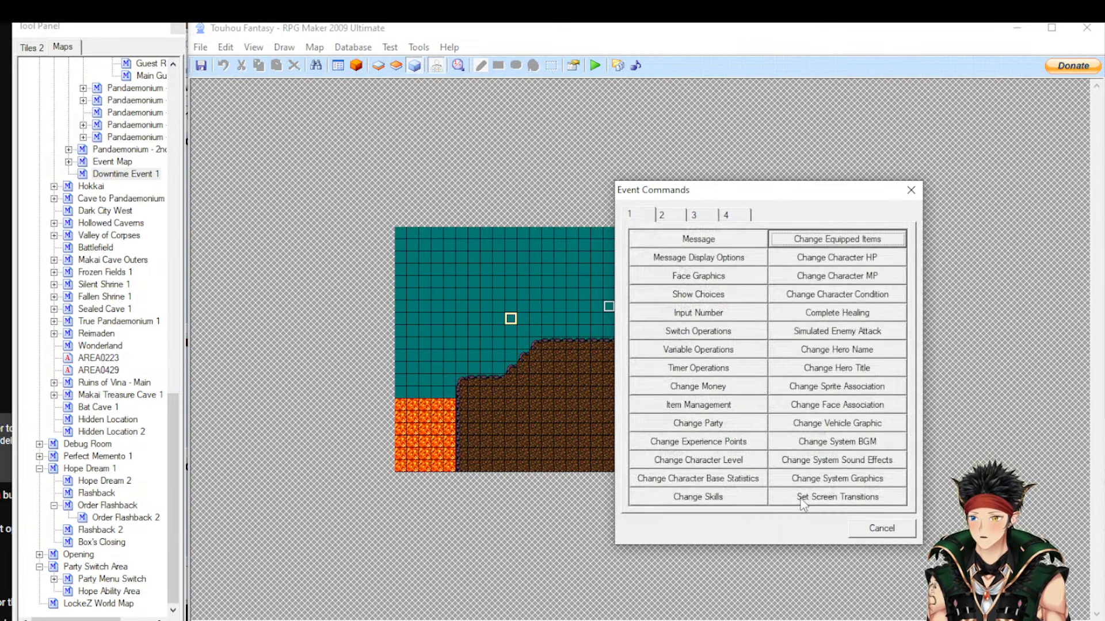
Review the options of the Change Character HP and Change Character MP commands without adding either to the event
{"action": "left_click", "coordinate": [838, 259]}
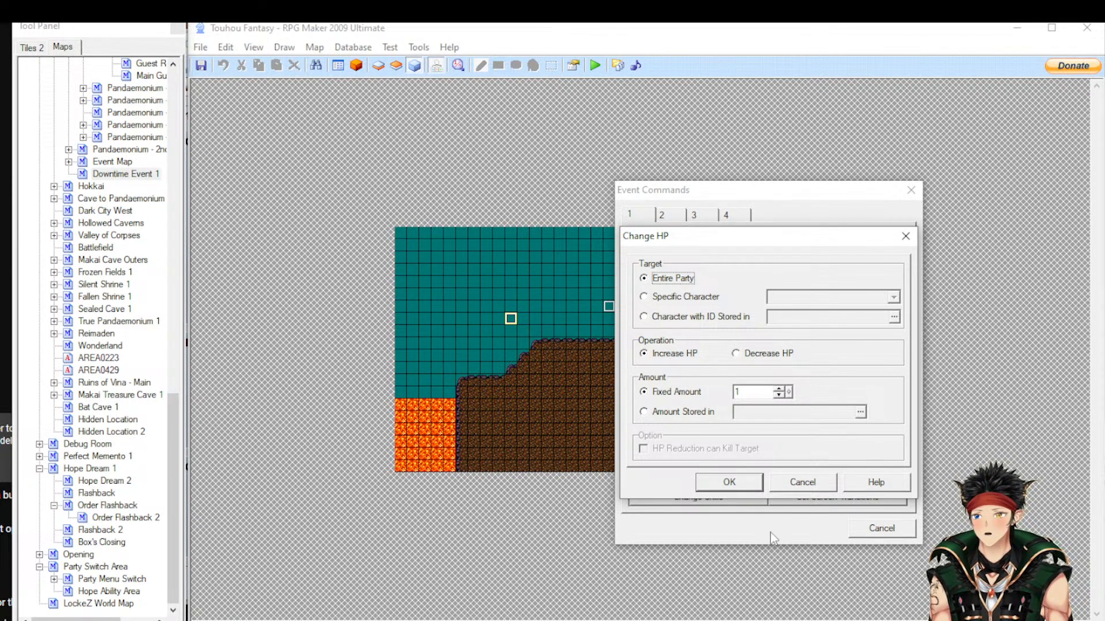
{"action": "left_click", "coordinate": [806, 483]}
{"action": "left_click", "coordinate": [839, 277]}
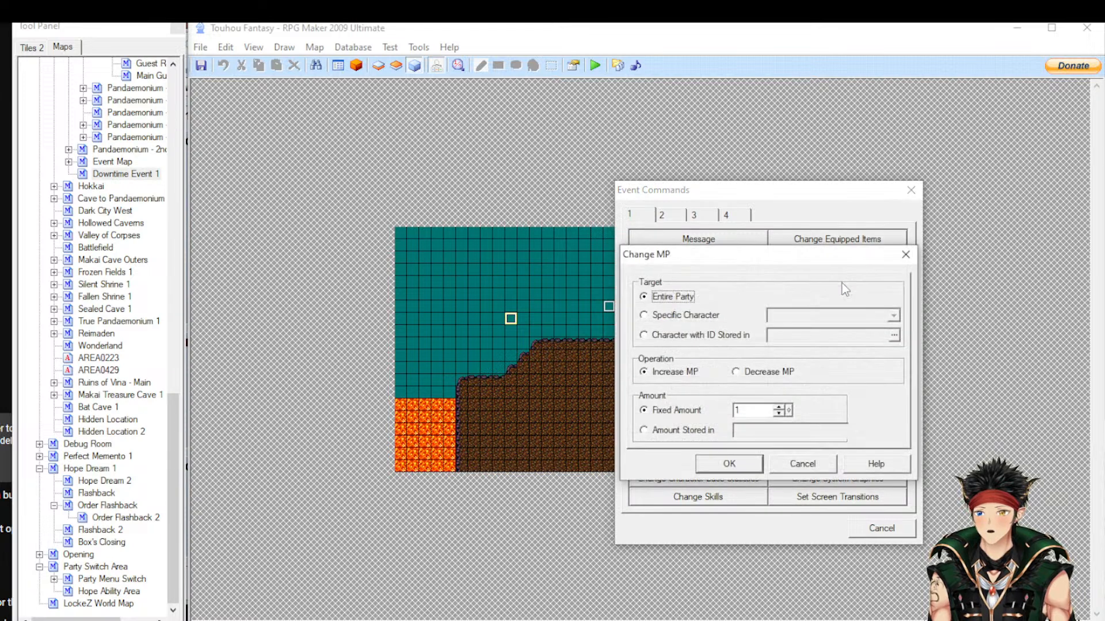
{"action": "left_click", "coordinate": [803, 463]}
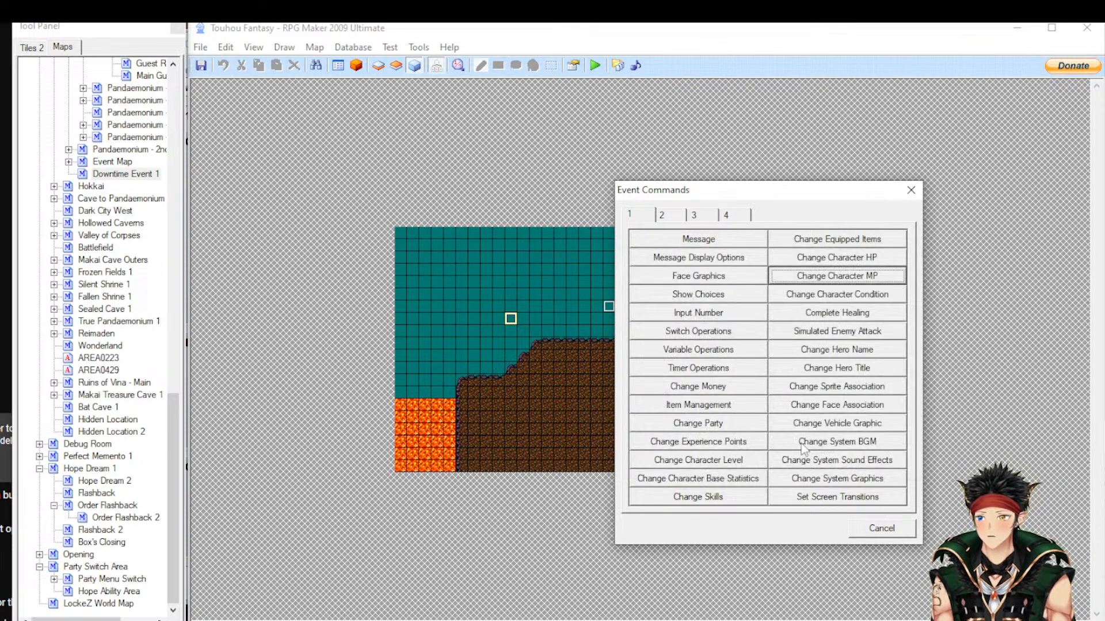
Review the Change Character Condition command with a specific character as target, and the Complete Healing command's options, without adding either
{"action": "left_click", "coordinate": [836, 294]}
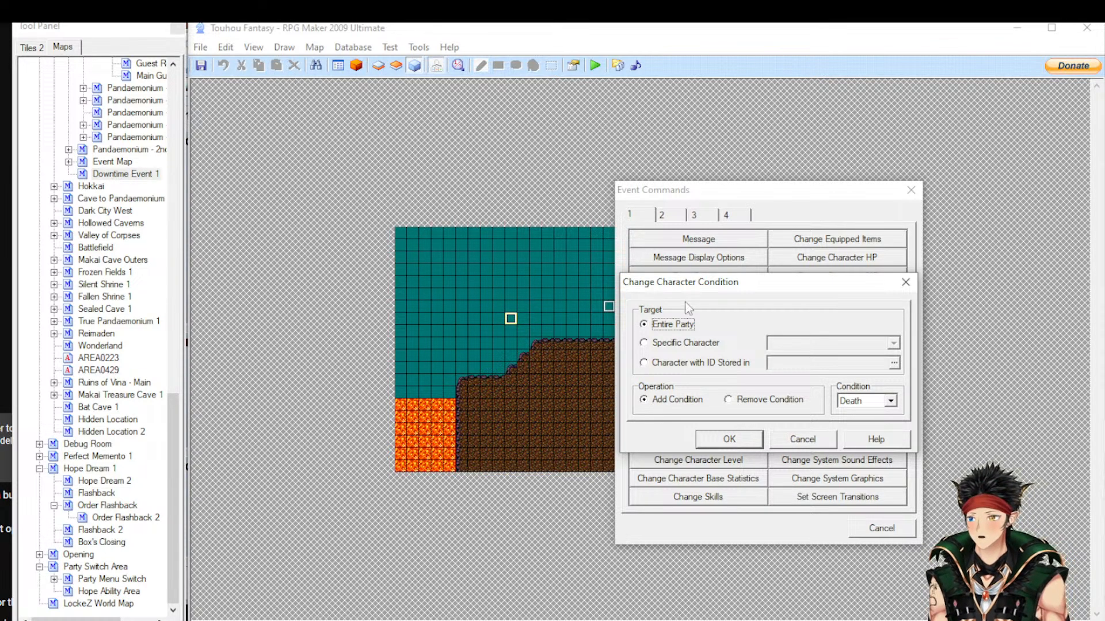
{"action": "left_click", "coordinate": [685, 345]}
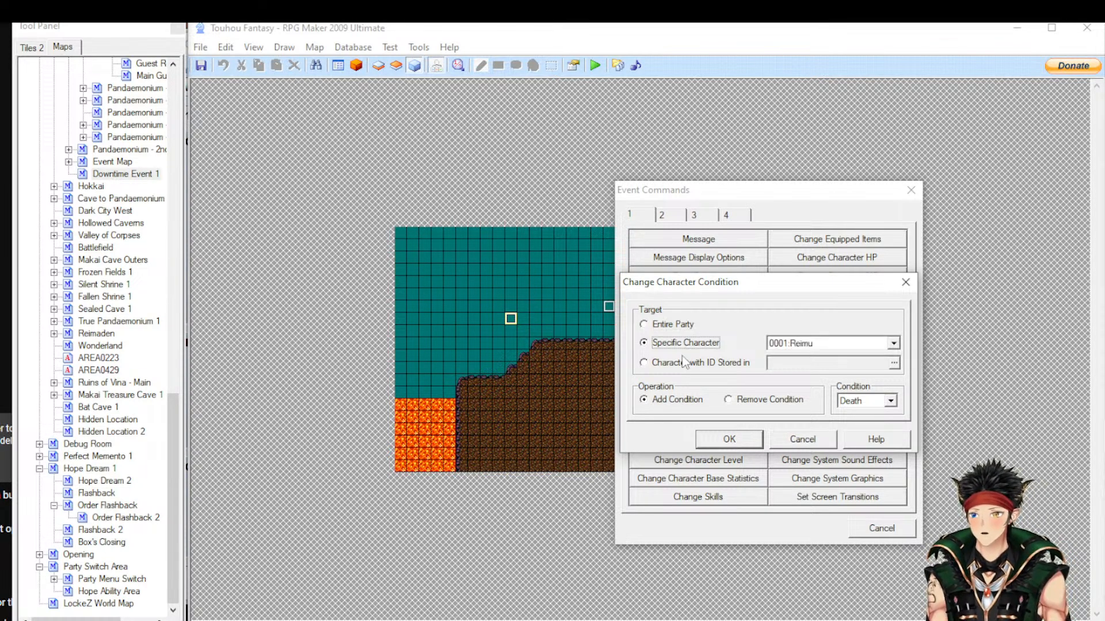
{"action": "left_click", "coordinate": [794, 440]}
{"action": "left_click", "coordinate": [861, 313]}
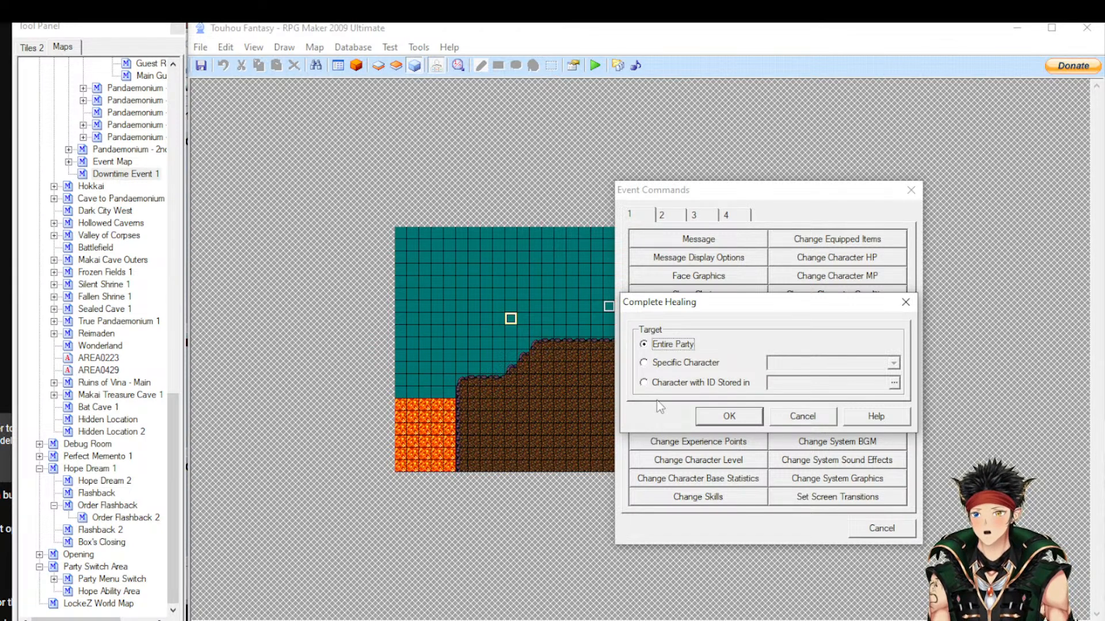
{"action": "left_click", "coordinate": [795, 420]}
Review the Simulated Enemy Attack options and look for an equivalent among the Hololive project's second and third sets of event commands
{"action": "left_click", "coordinate": [795, 333]}
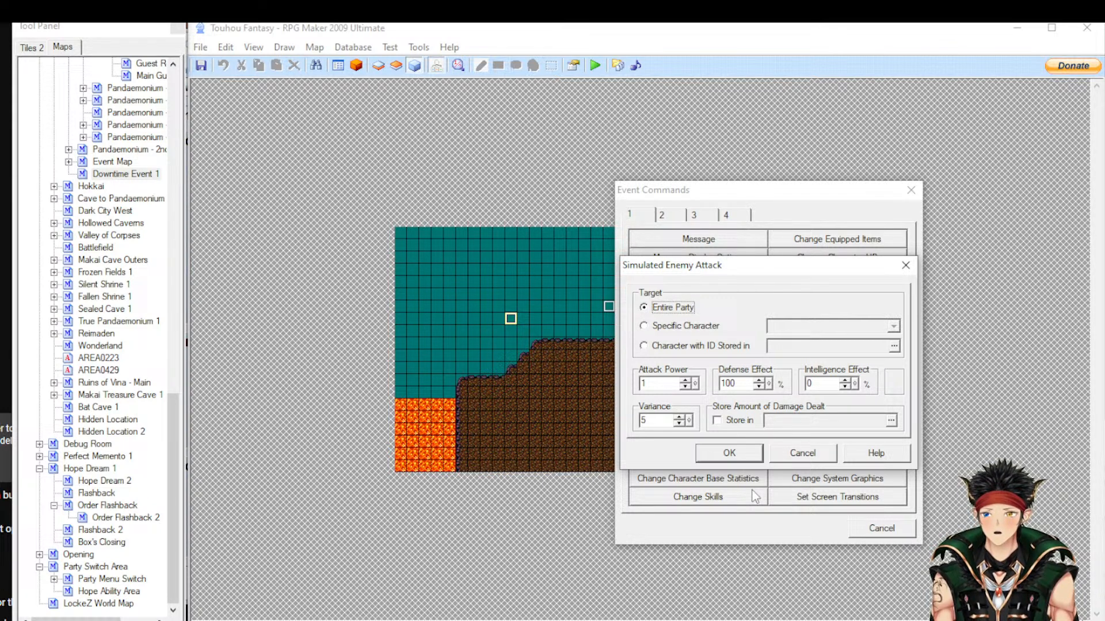
{"action": "left_click", "coordinate": [742, 619]}
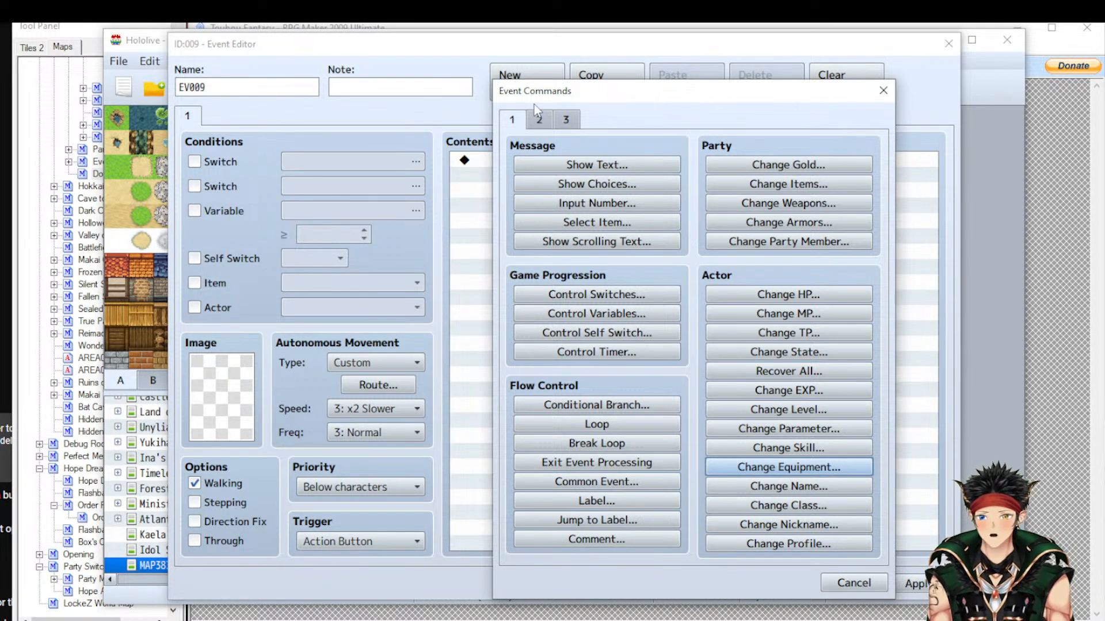
{"action": "left_click", "coordinate": [540, 121]}
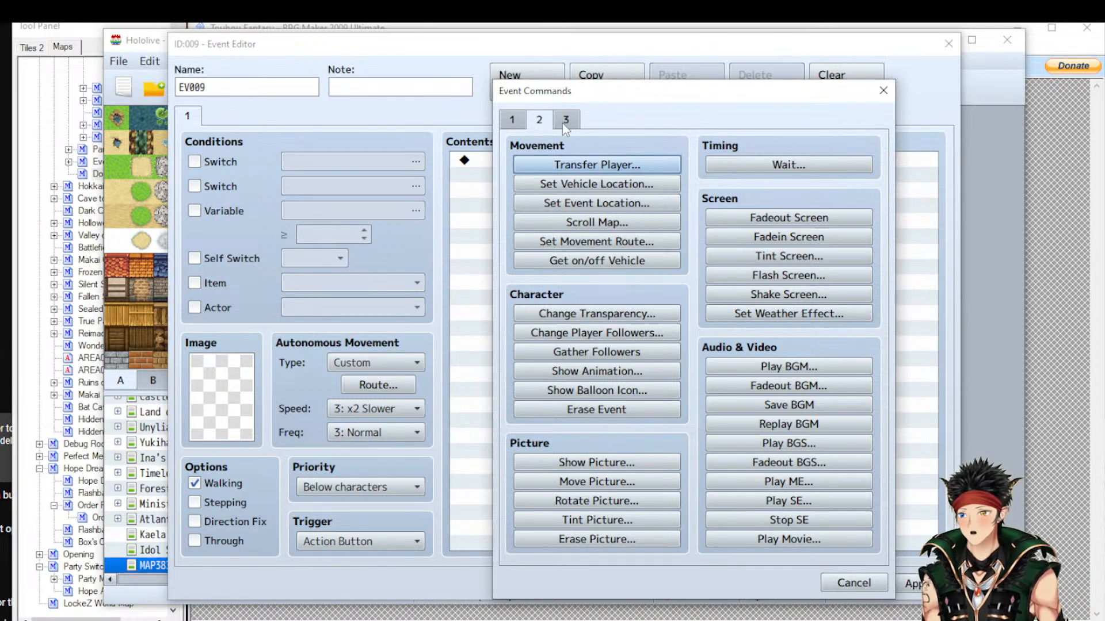
{"action": "left_click", "coordinate": [564, 122]}
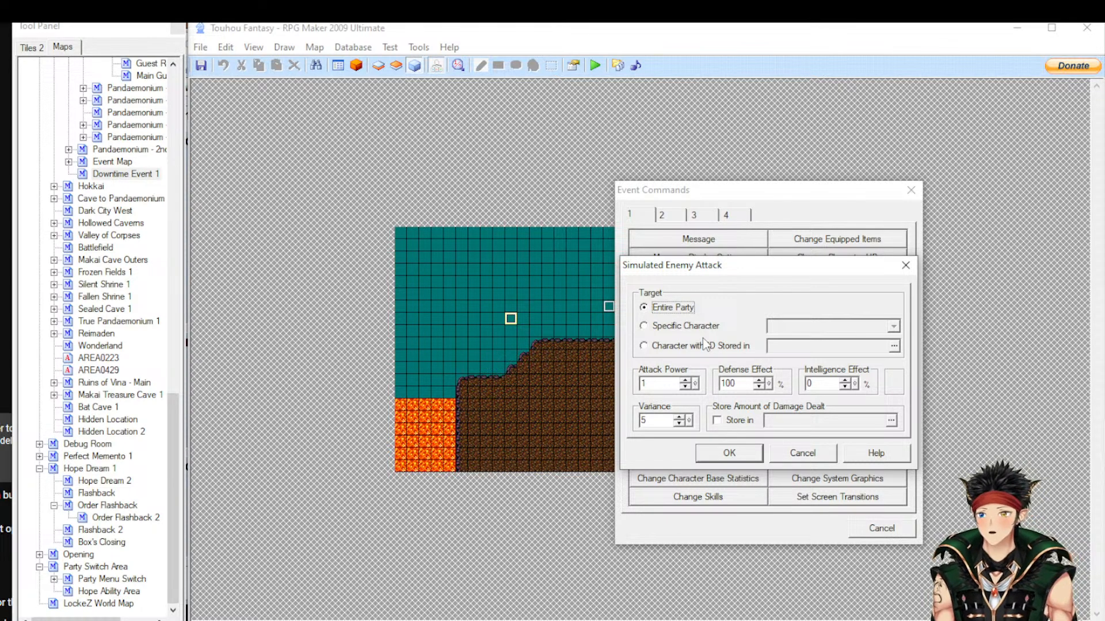
{"action": "key", "text": "alt+Tab"}
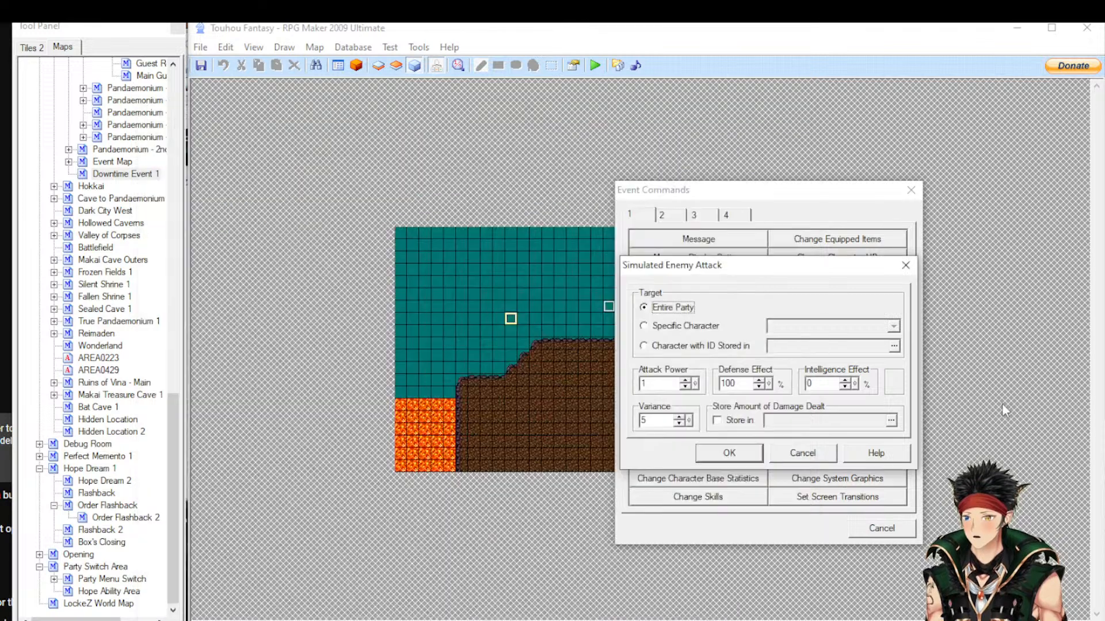
{"action": "left_click", "coordinate": [802, 453]}
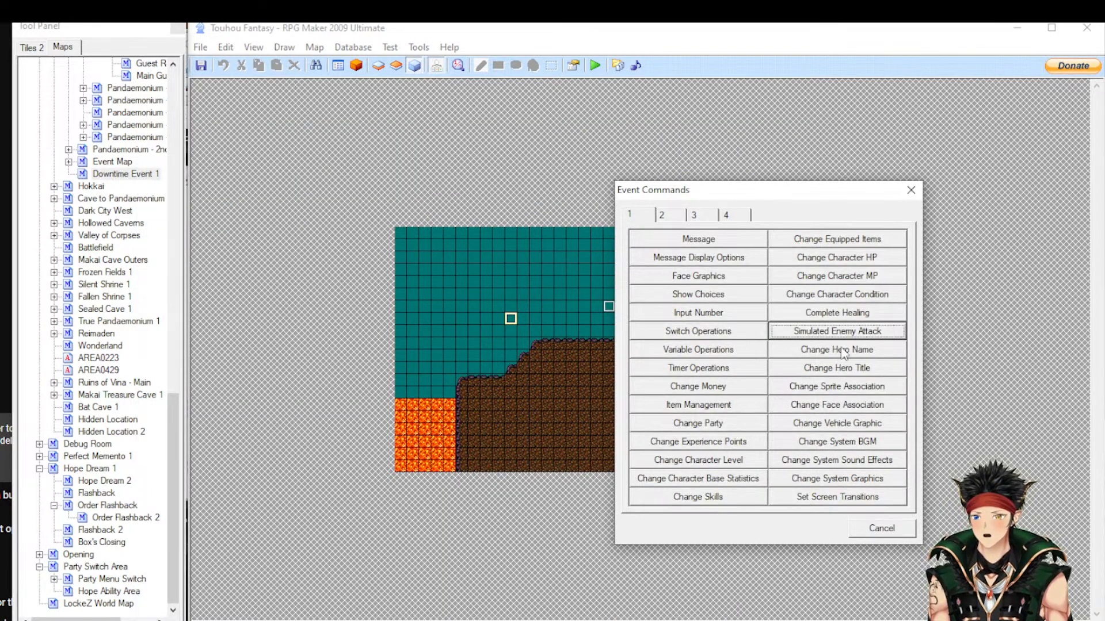
Review the Change Hero Name and Change Hero Title commands for Reimu without adding either to the event
{"action": "left_click", "coordinate": [838, 349]}
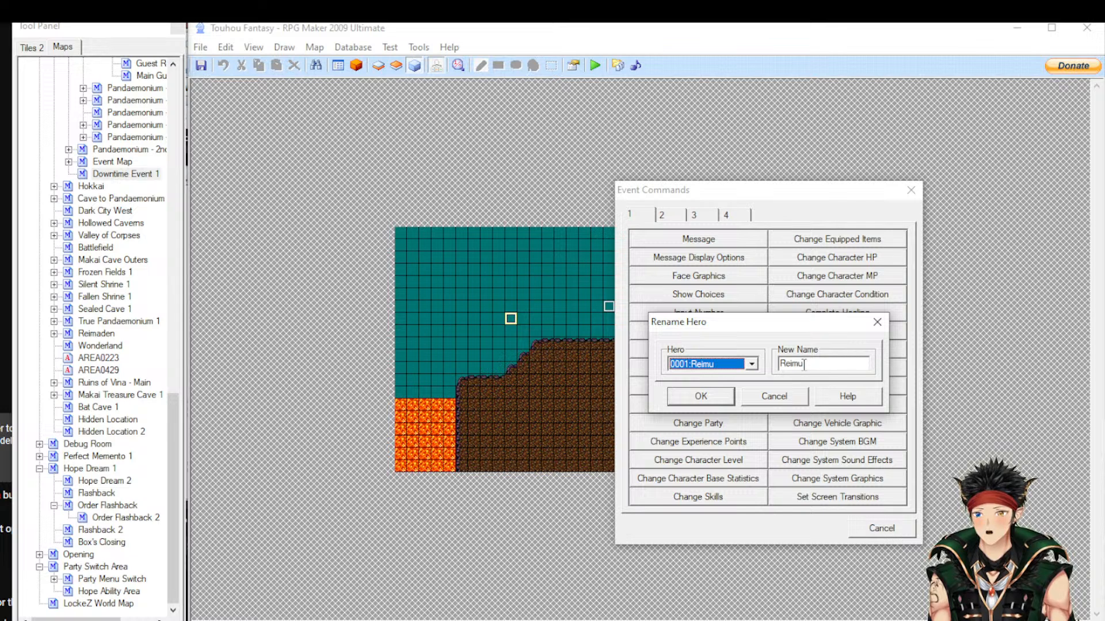
{"action": "left_click", "coordinate": [771, 401]}
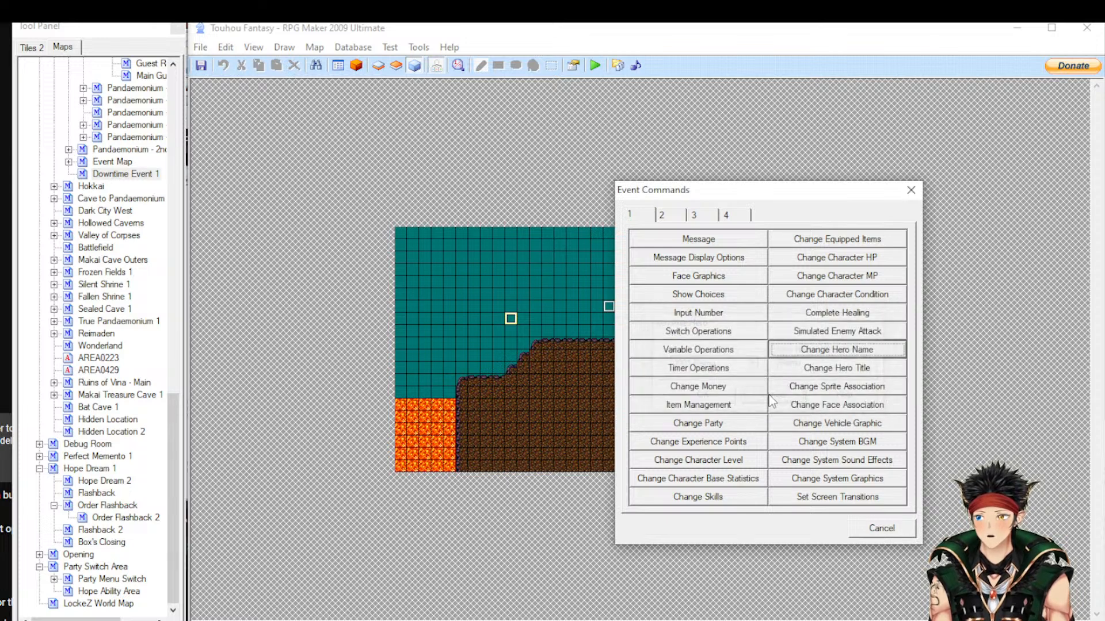
{"action": "left_click", "coordinate": [861, 368]}
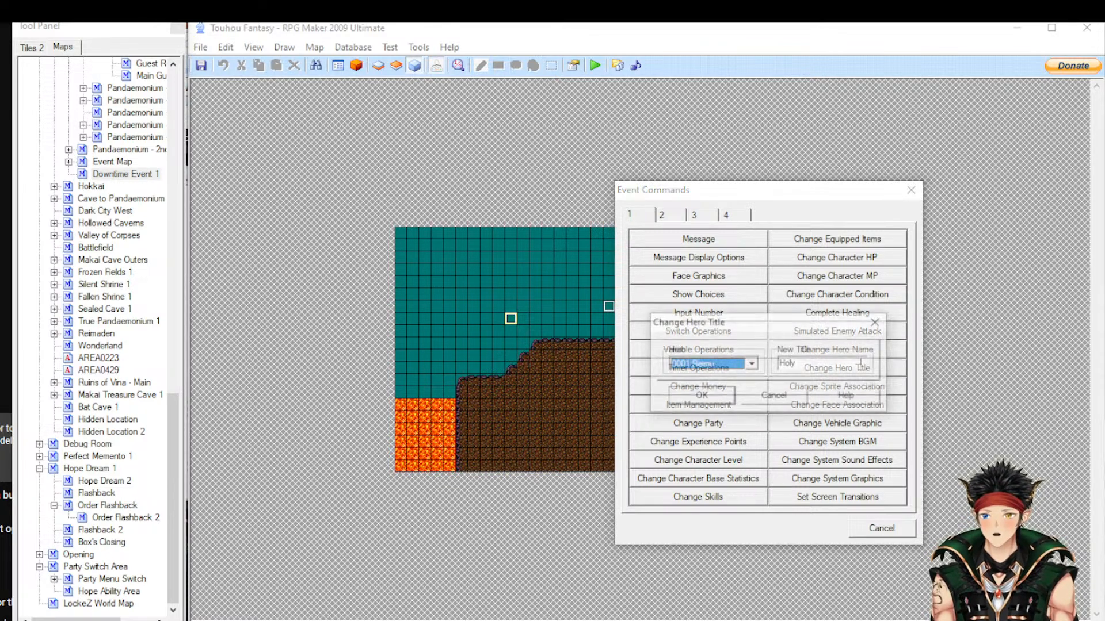
{"action": "left_click", "coordinate": [771, 400]}
Review the Change Sprite Association and Change Face Association commands for Reimu without adding either to the event
{"action": "left_click", "coordinate": [840, 390]}
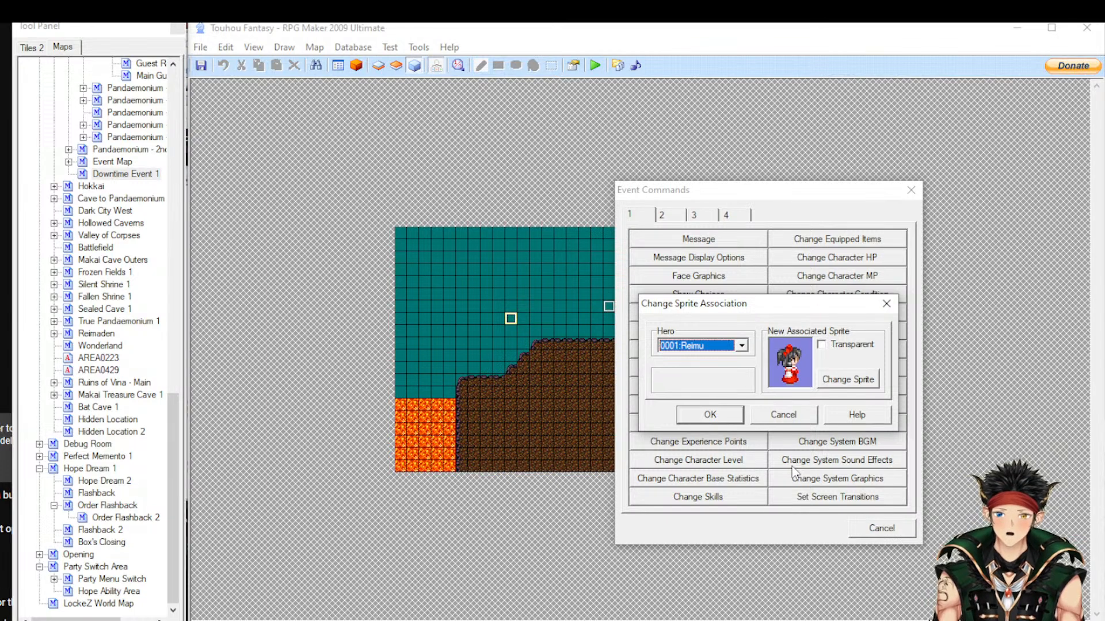
{"action": "left_click", "coordinate": [792, 418]}
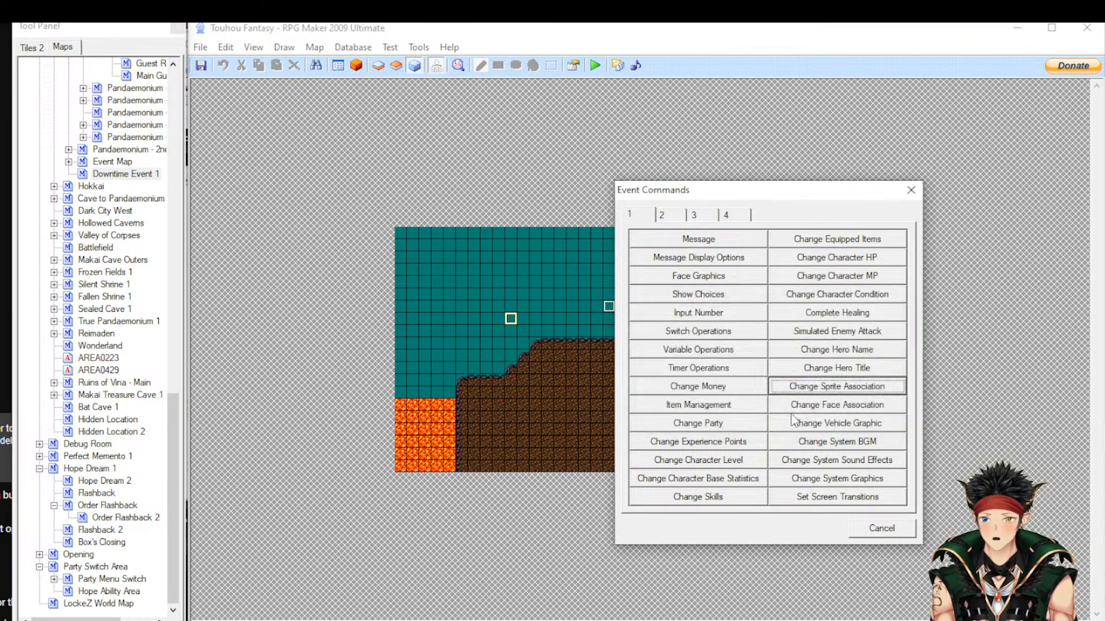
{"action": "left_click", "coordinate": [869, 410]}
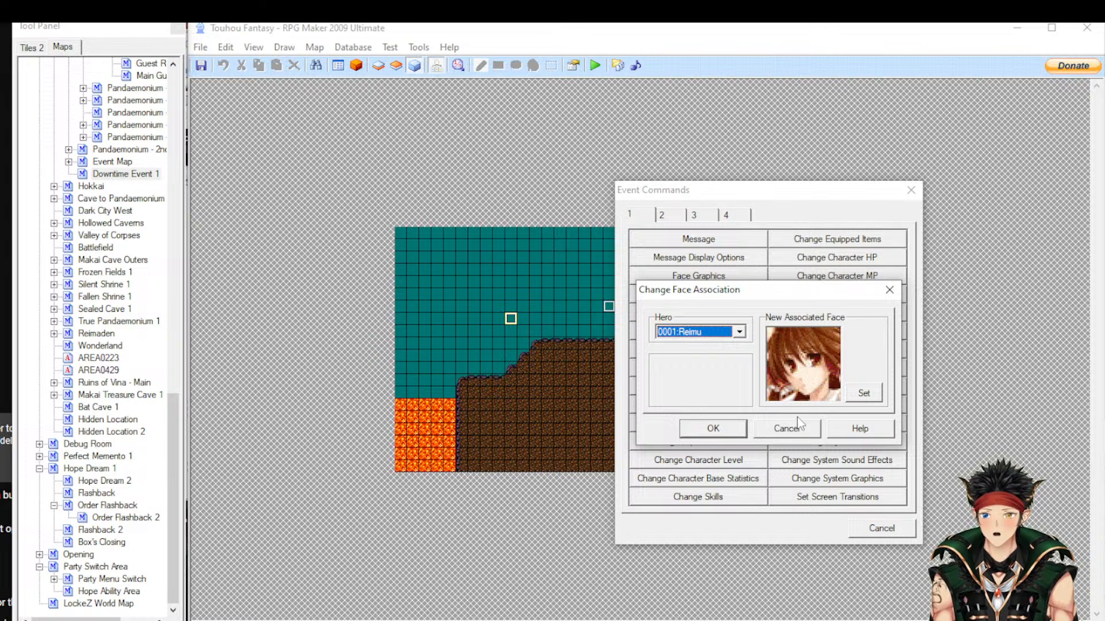
{"action": "left_click", "coordinate": [794, 433]}
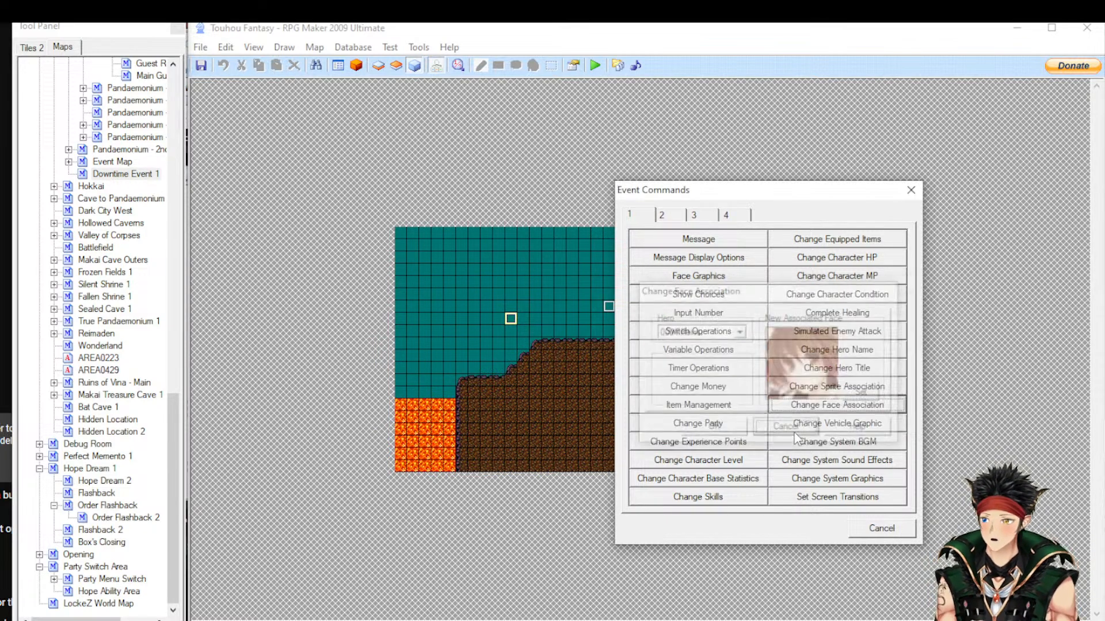
Review the Change Vehicle Graphic command's Skiff, Ship and Airship options without adding it to the event
{"action": "left_click", "coordinate": [829, 426]}
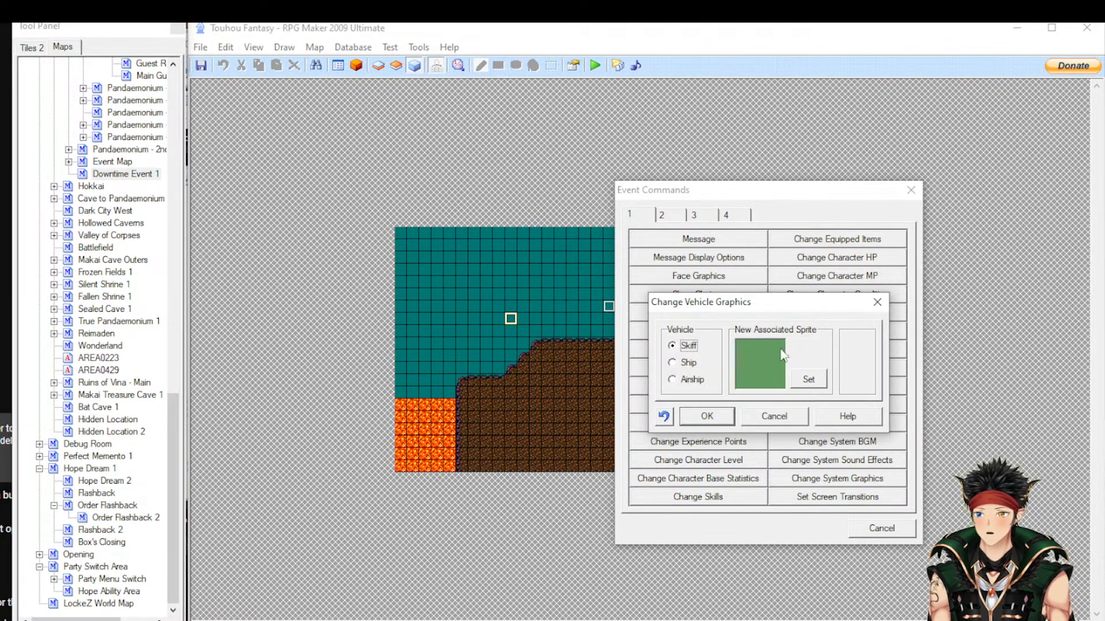
{"action": "left_click", "coordinate": [693, 363]}
{"action": "left_click", "coordinate": [690, 381]}
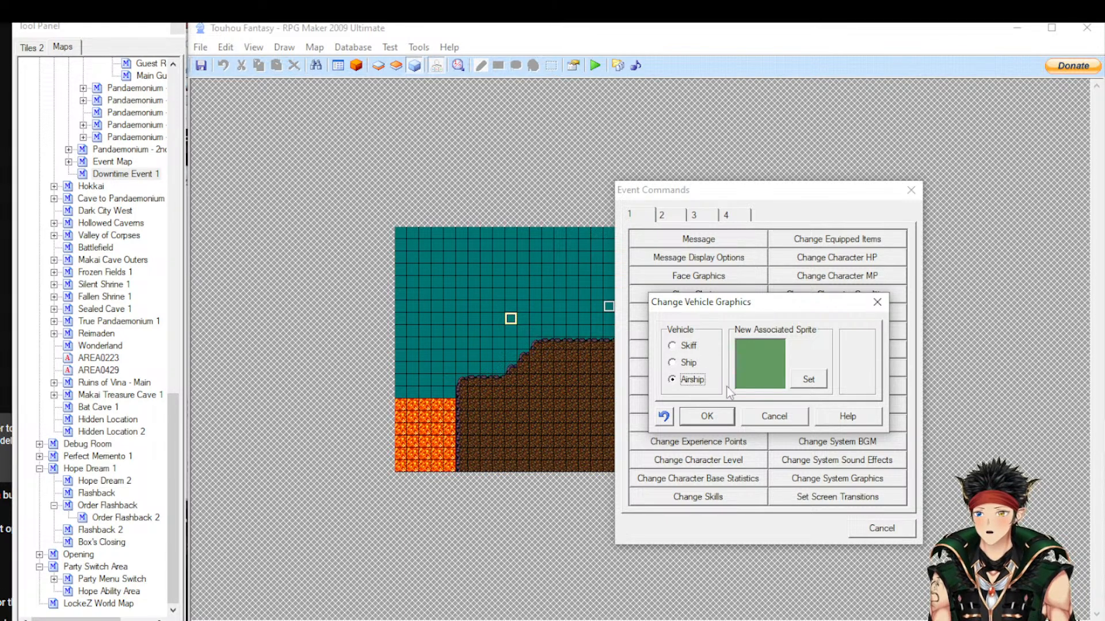
{"action": "left_click", "coordinate": [782, 418]}
Compare the Change System BGM command with the Hololive project's Change Battle BGM command, and view the music picker for the Battle event
{"action": "left_click", "coordinate": [787, 441]}
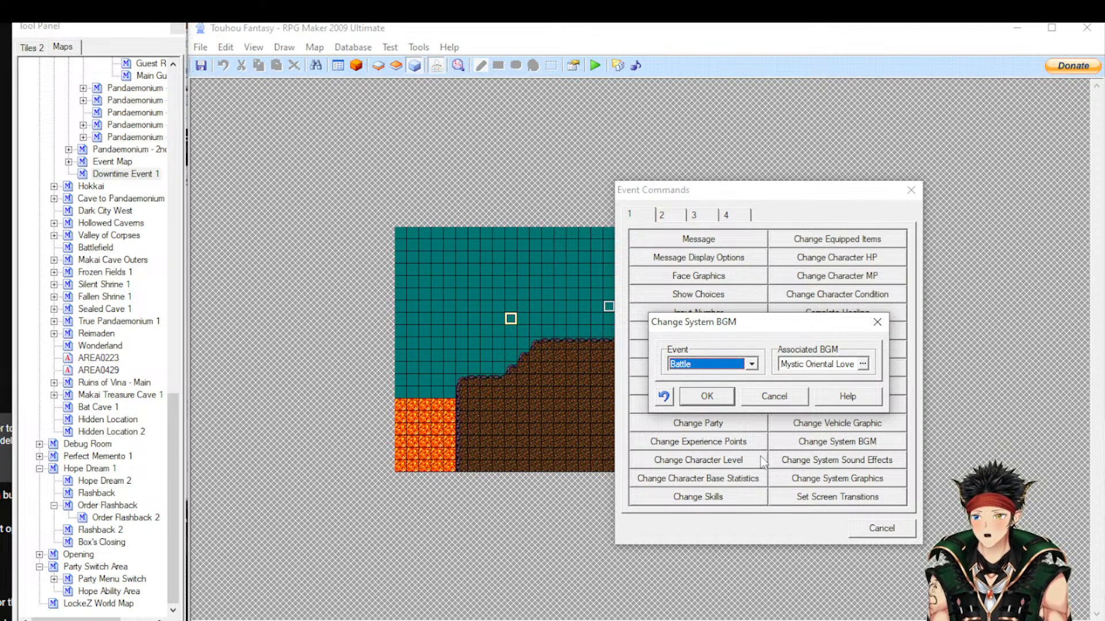
{"action": "left_click", "coordinate": [698, 363]}
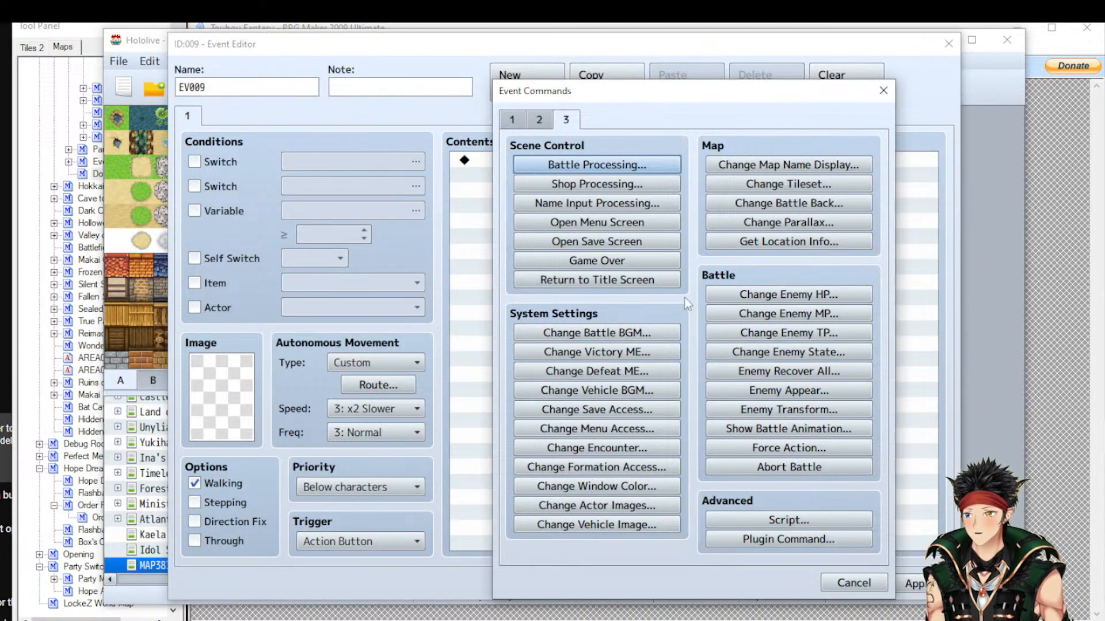
{"action": "left_click", "coordinate": [592, 333]}
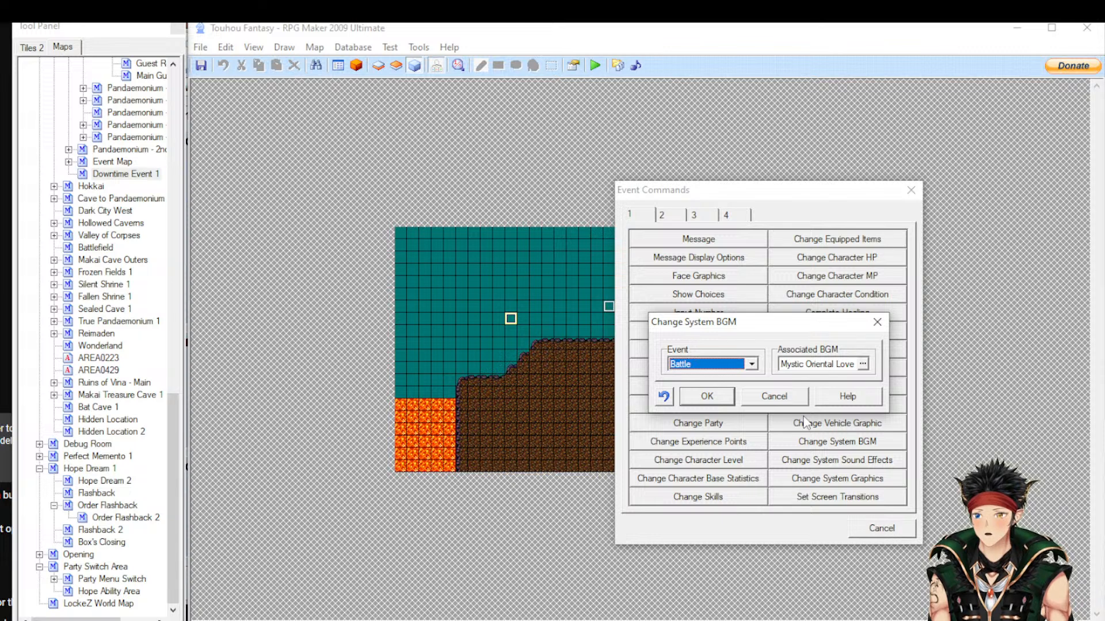
{"action": "left_click", "coordinate": [864, 365]}
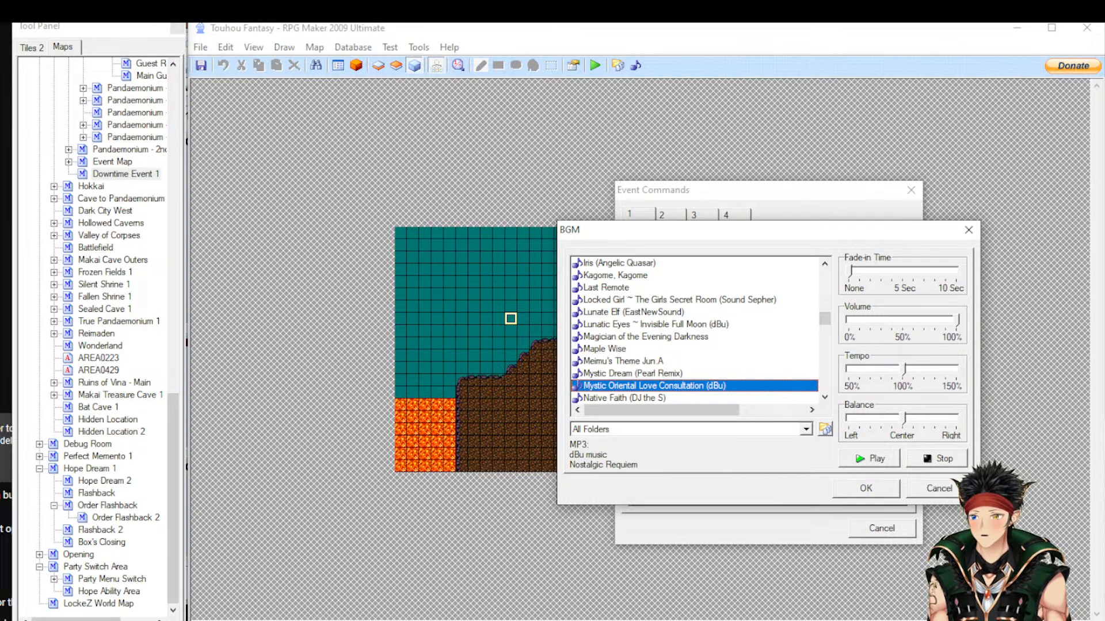
{"action": "key", "text": "Return"}
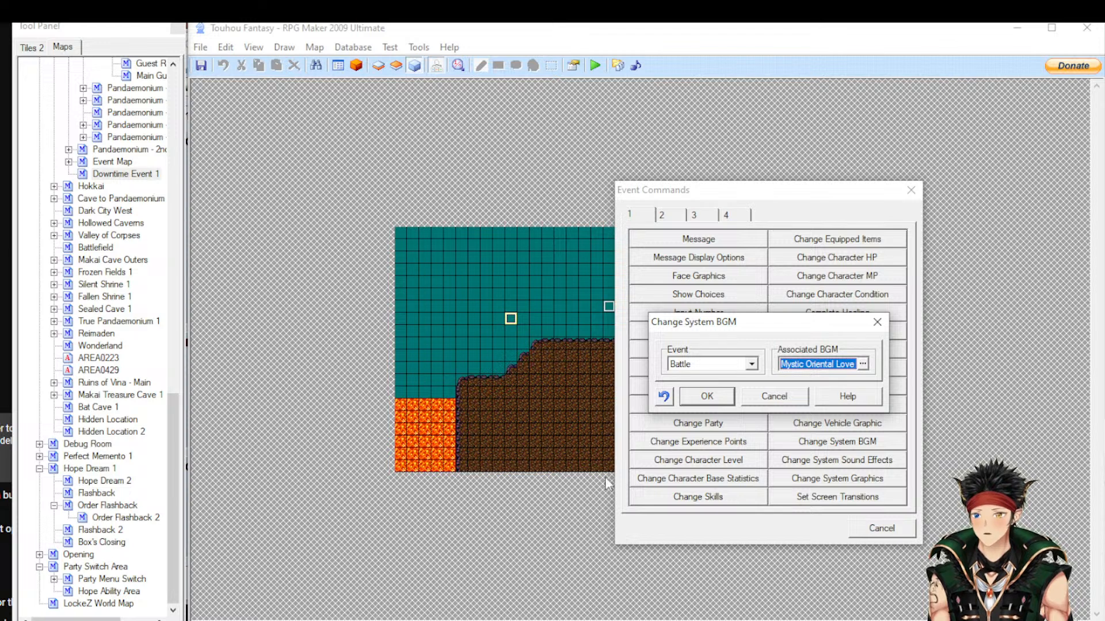
Examine which events the Change System BGM command covers, and leave the command without adding it
{"action": "left_click", "coordinate": [752, 363]}
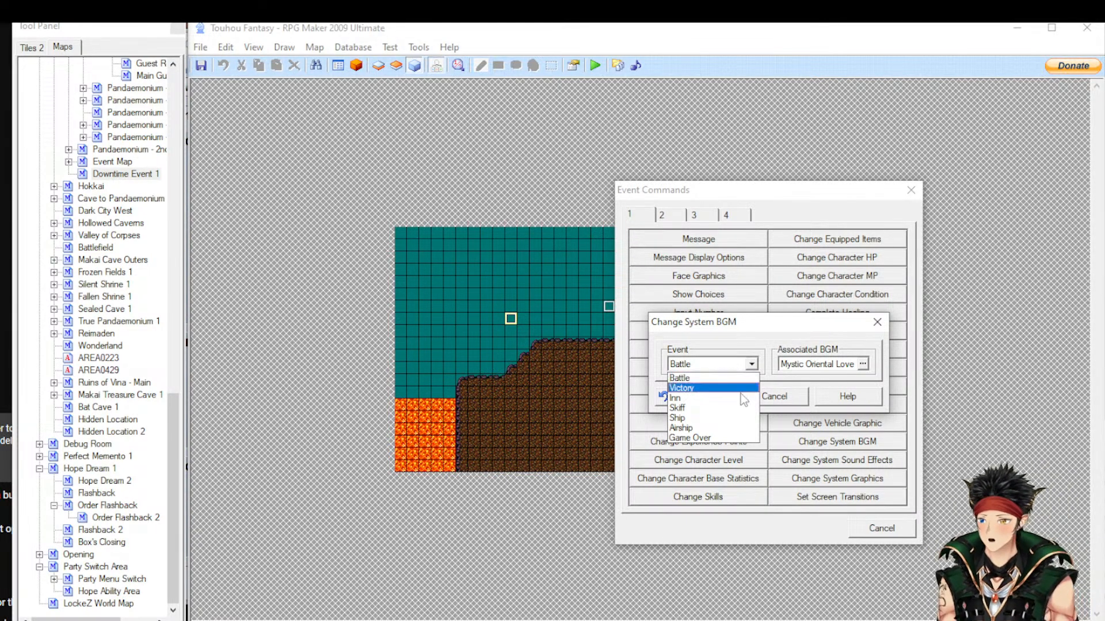
{"action": "left_click", "coordinate": [800, 334]}
{"action": "left_click", "coordinate": [720, 364]}
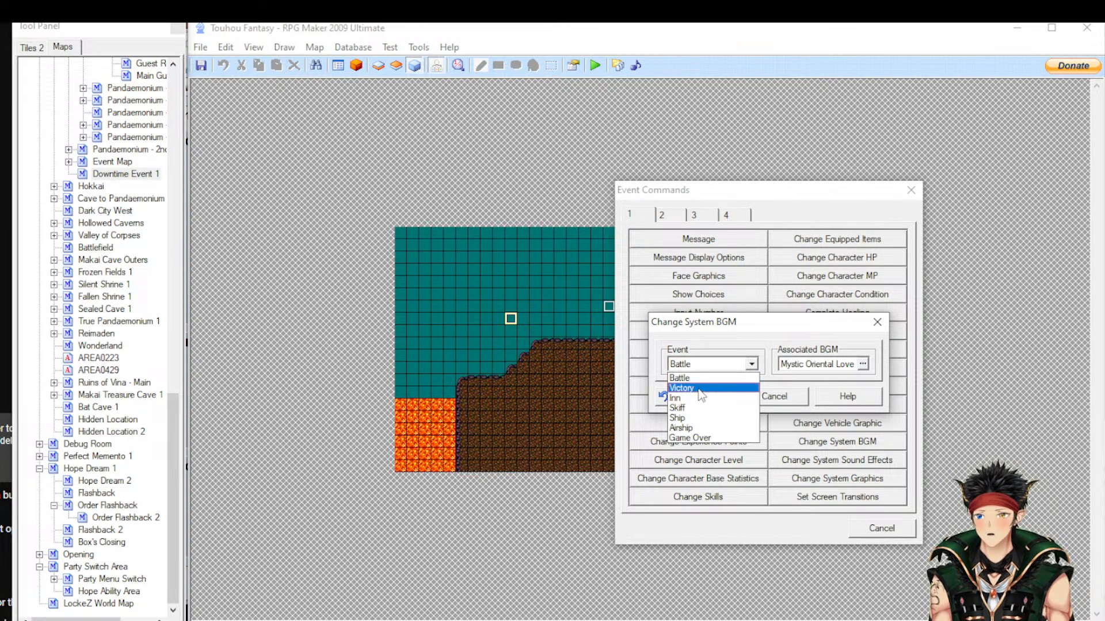
{"action": "left_click", "coordinate": [790, 395]}
{"action": "key", "text": "alt+Tab"}
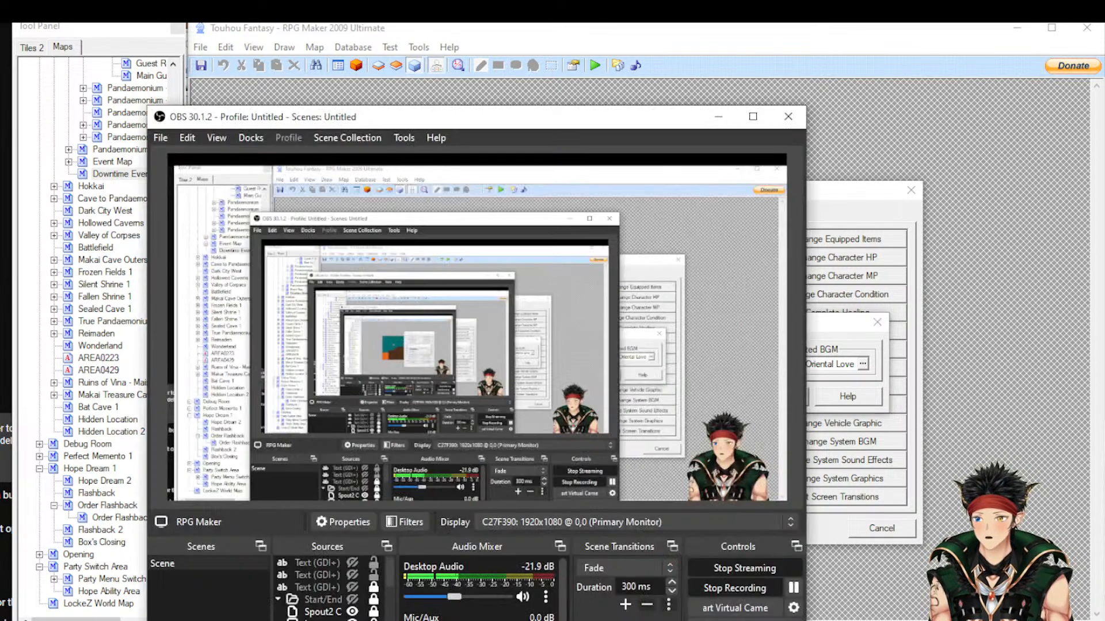
{"action": "key", "text": "alt+Tab"}
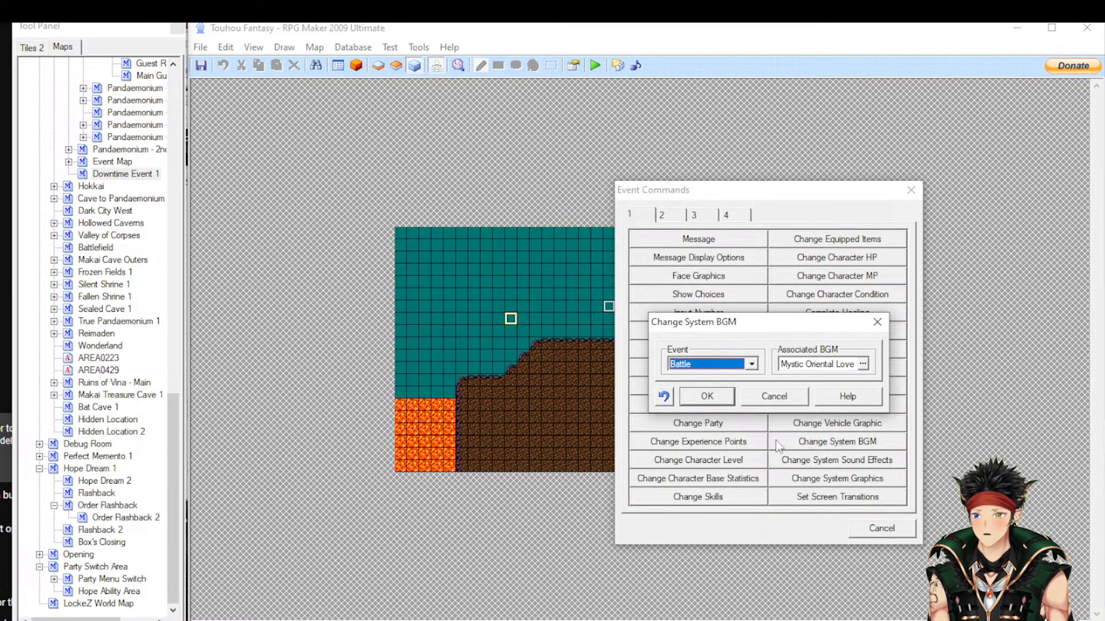
{"action": "left_click", "coordinate": [775, 397]}
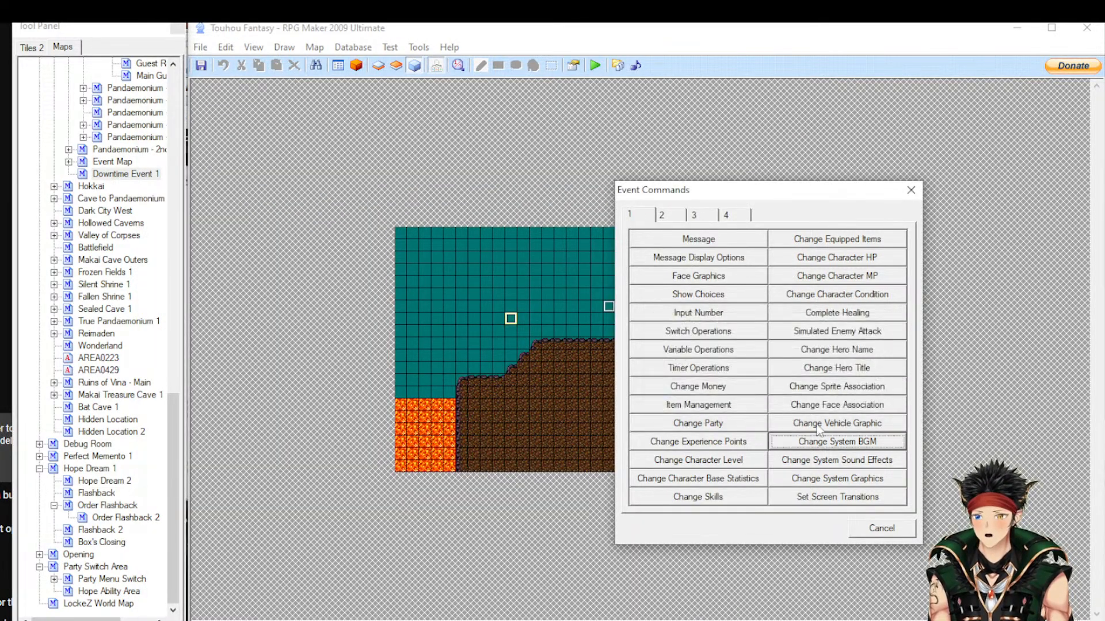
Review which events the Change System Sound Effects command covers, and leave the command without adding it
{"action": "left_click", "coordinate": [833, 459]}
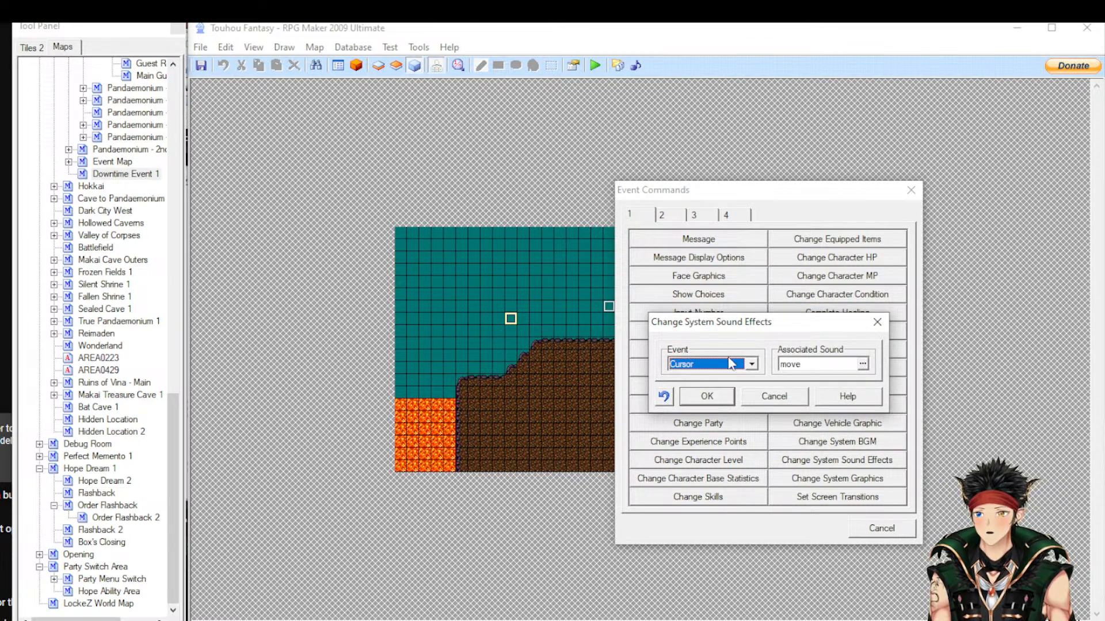
{"action": "left_click", "coordinate": [731, 364]}
{"action": "scroll", "coordinate": [713, 386], "scroll_direction": "down", "scroll_amount": 2}
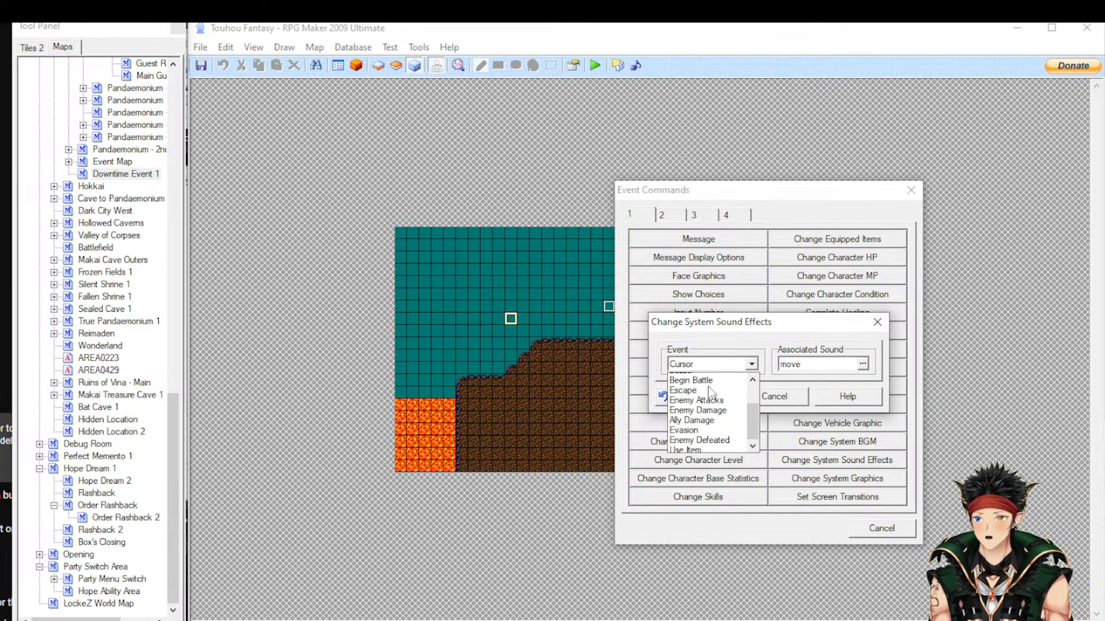
{"action": "scroll", "coordinate": [711, 393], "scroll_direction": "up", "scroll_amount": 2}
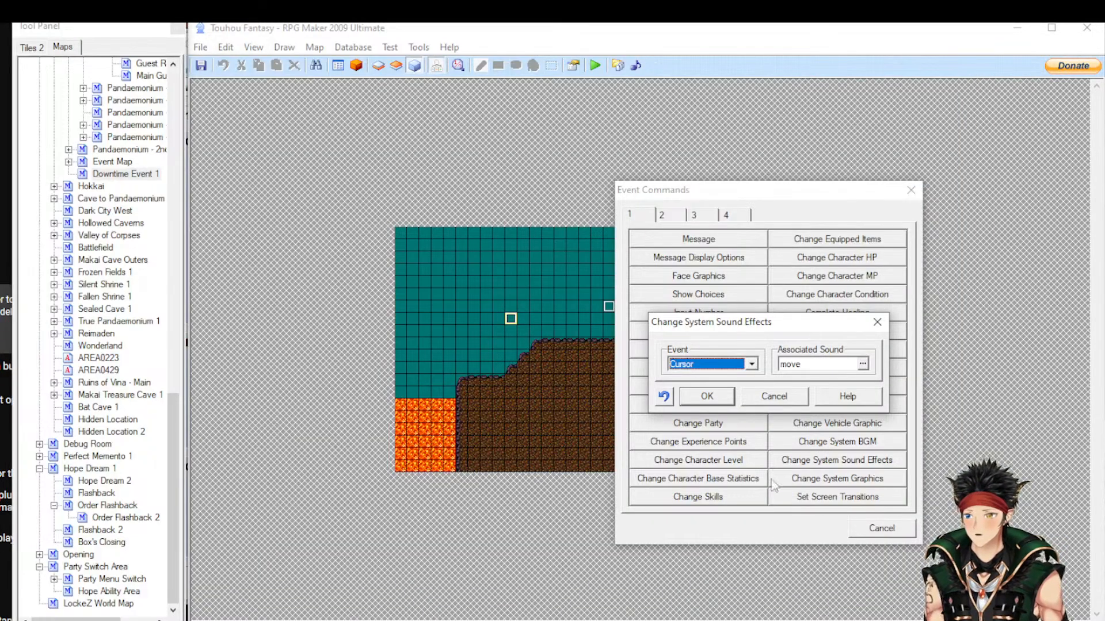
{"action": "left_click", "coordinate": [776, 399]}
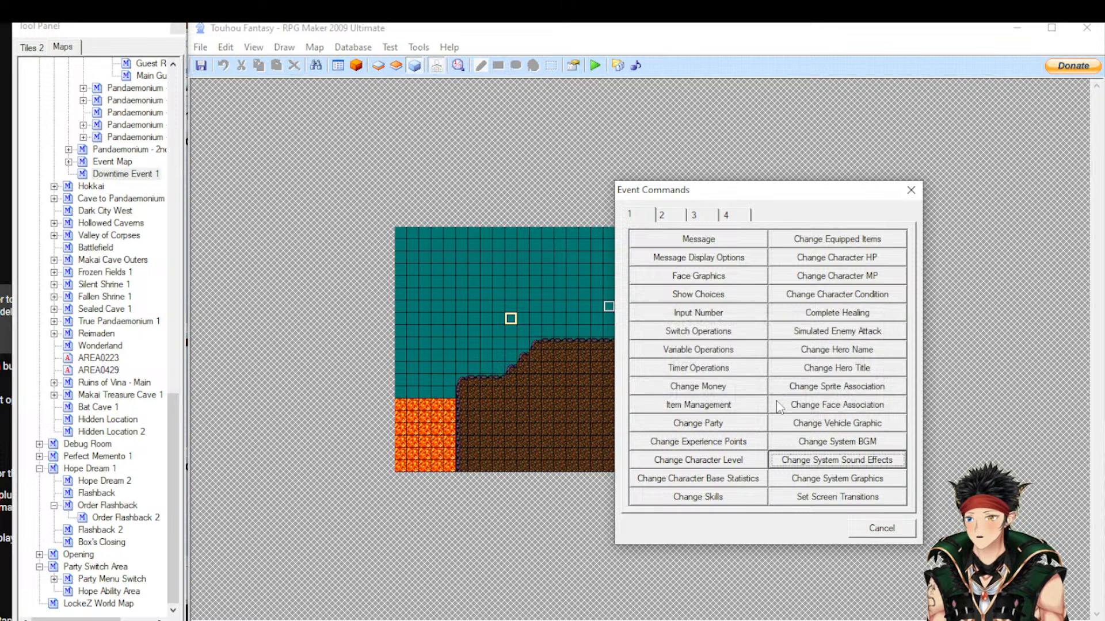
Review the Change System Graphics command, trying Tiled Display and returning to Stretch to Fit, without adding it to the event
{"action": "left_click", "coordinate": [810, 478]}
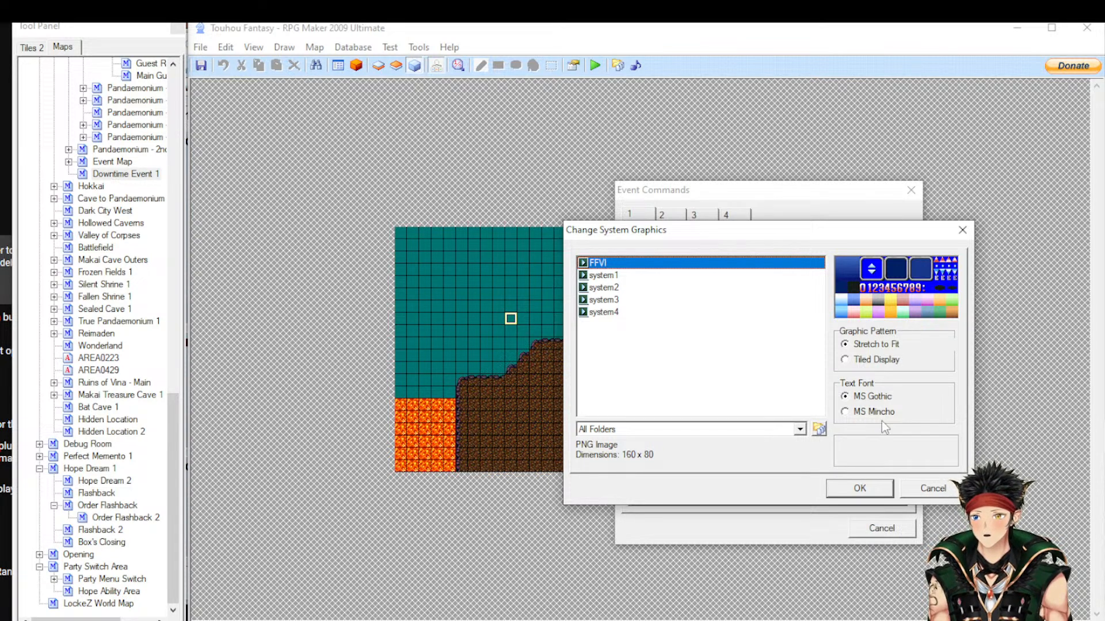
{"action": "left_click", "coordinate": [880, 364]}
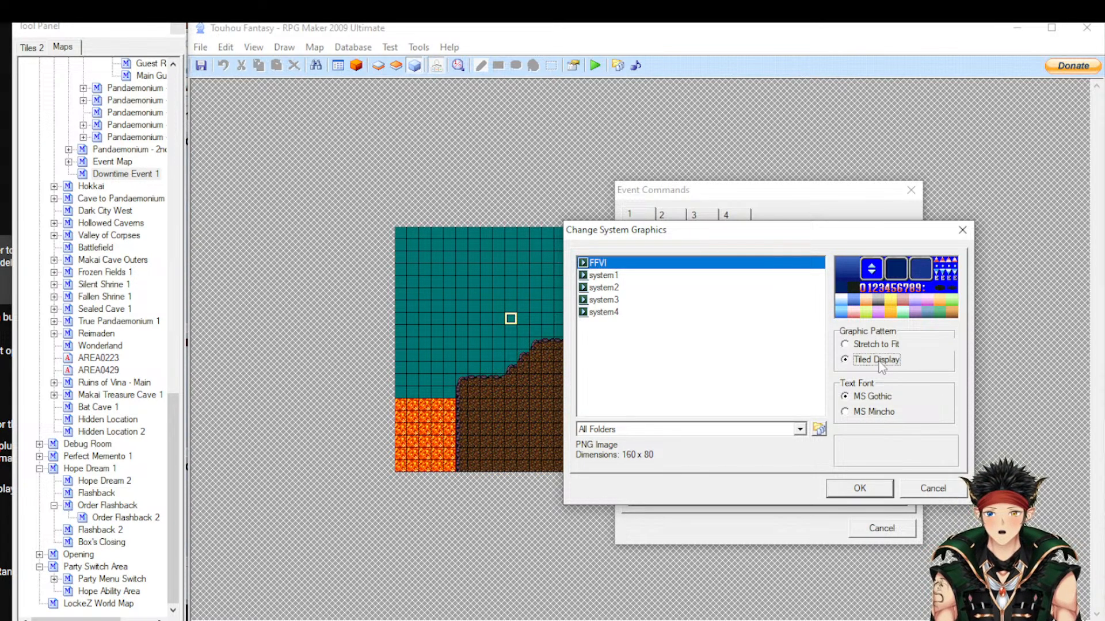
{"action": "key", "text": "Up"}
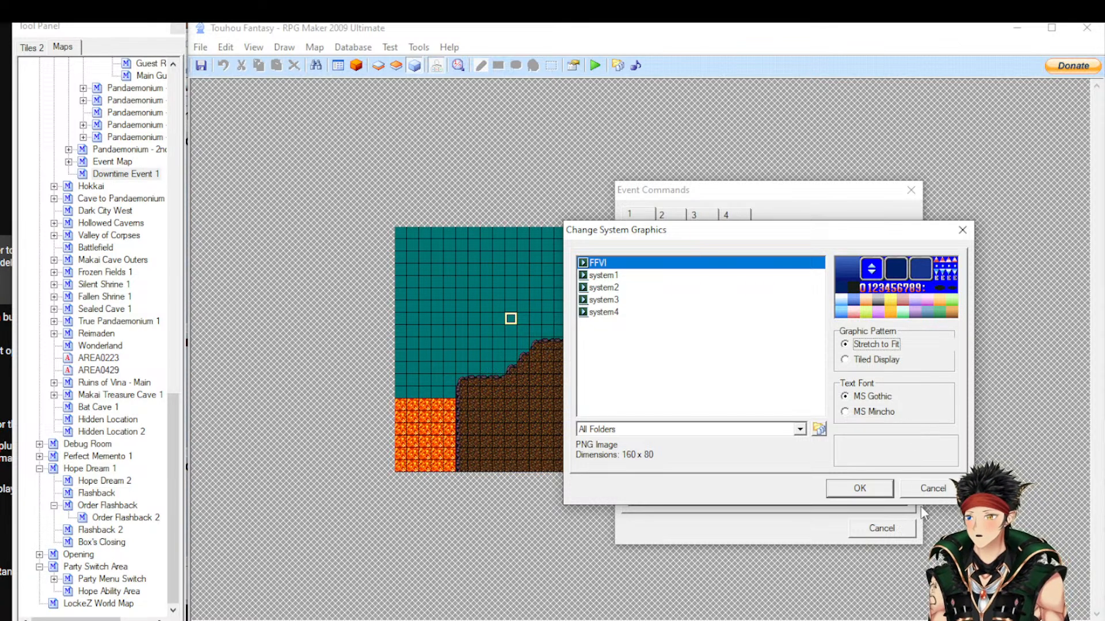
{"action": "left_click", "coordinate": [926, 488]}
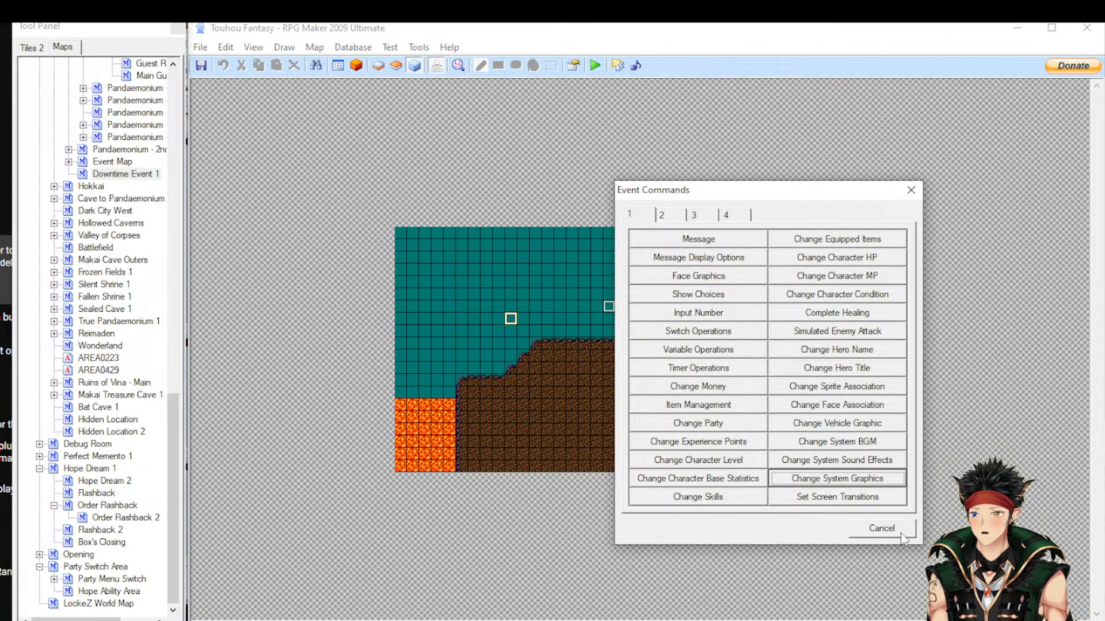
Examine the events and associated transitions offered by the Set Screen Transitions command, from Fade Out through No Transition
{"action": "left_click", "coordinate": [837, 497]}
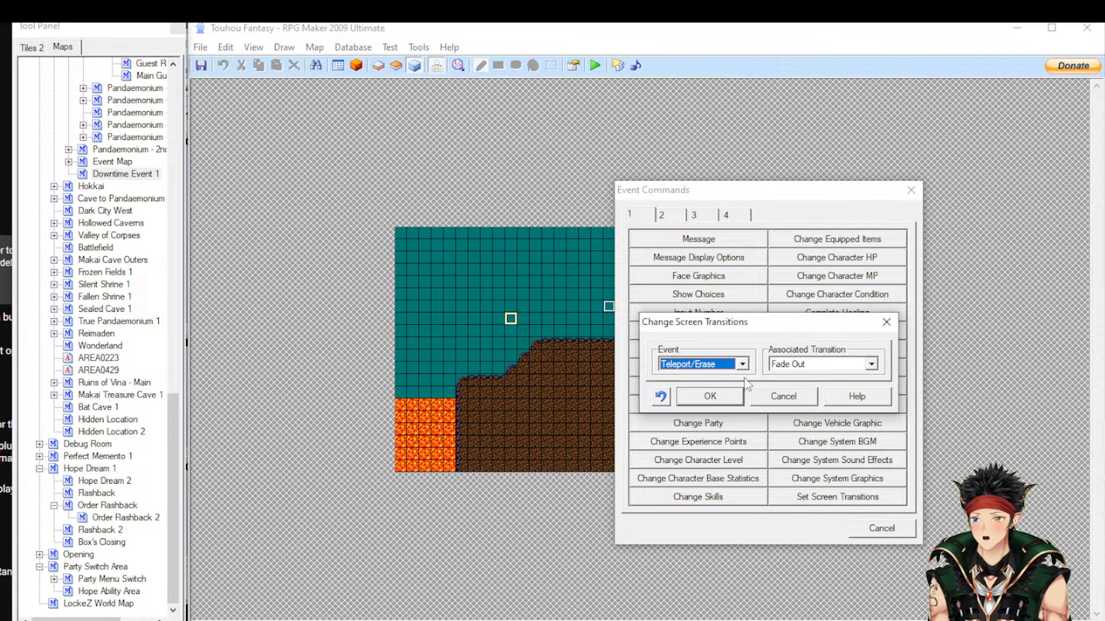
{"action": "left_click", "coordinate": [688, 367]}
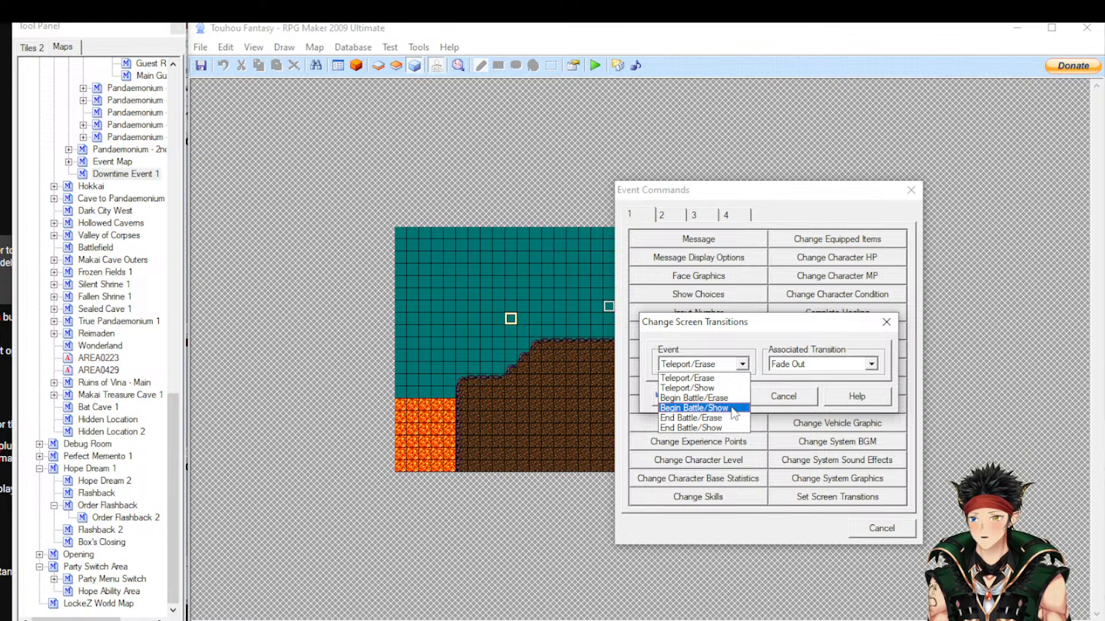
{"action": "left_click", "coordinate": [805, 361]}
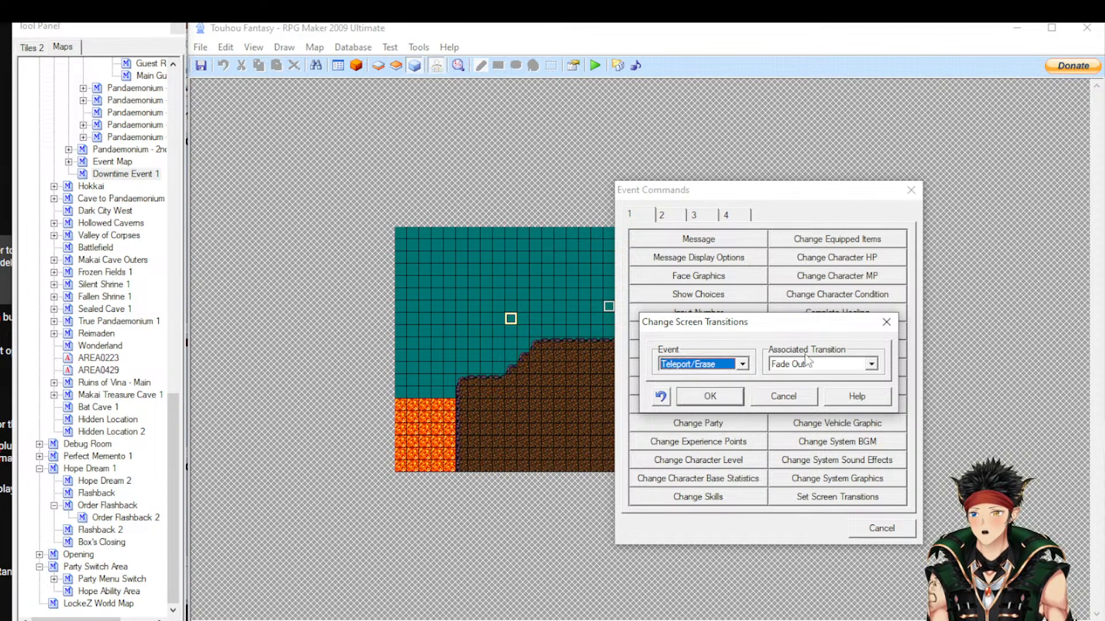
{"action": "left_click", "coordinate": [871, 364]}
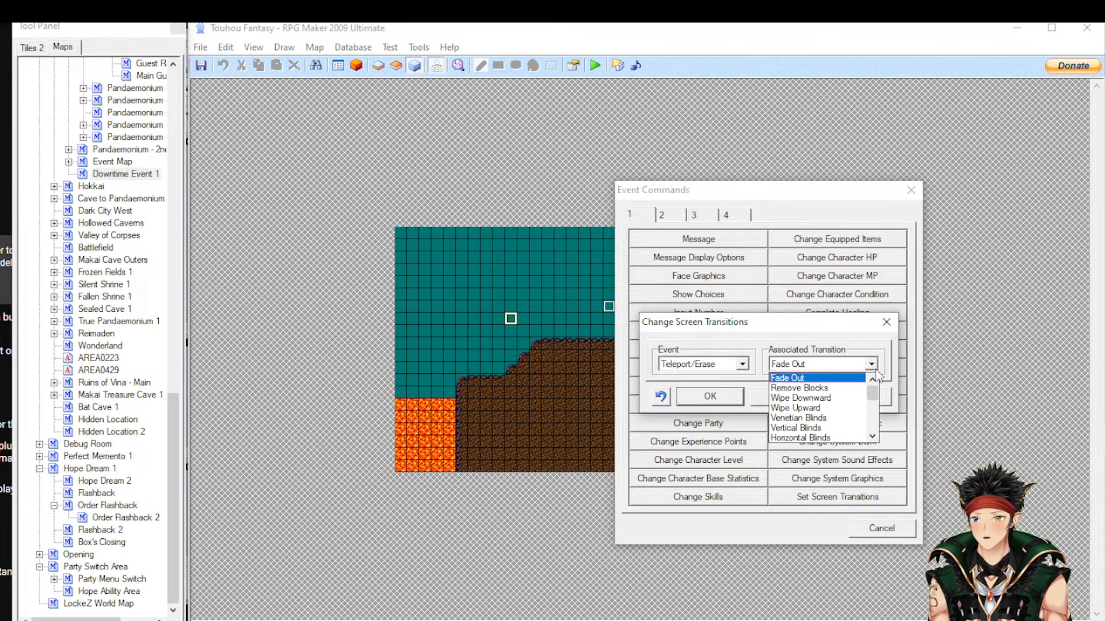
{"action": "scroll", "coordinate": [835, 409], "scroll_direction": "down", "scroll_amount": 3}
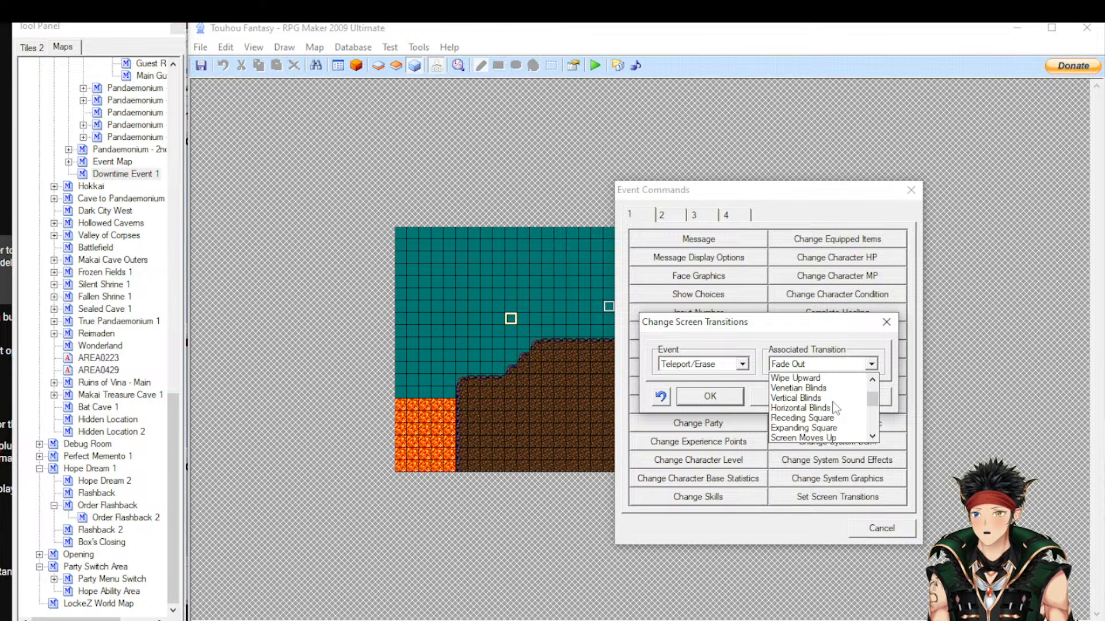
{"action": "scroll", "coordinate": [836, 409], "scroll_direction": "down", "scroll_amount": 1}
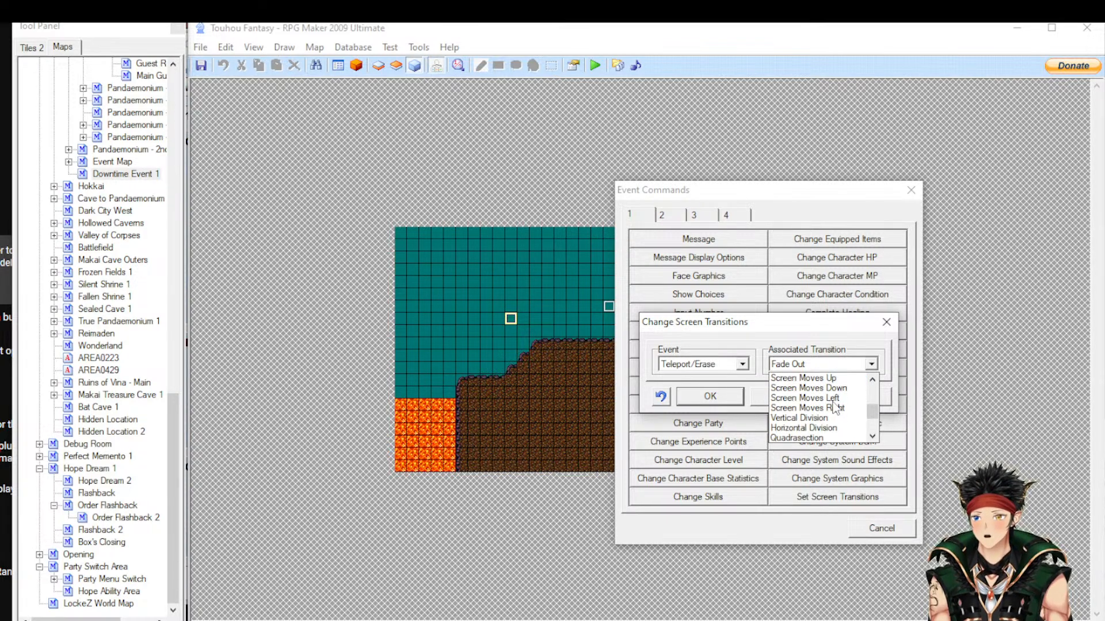
{"action": "scroll", "coordinate": [836, 408], "scroll_direction": "down", "scroll_amount": 1}
{"action": "scroll", "coordinate": [836, 408], "scroll_direction": "down", "scroll_amount": 1}
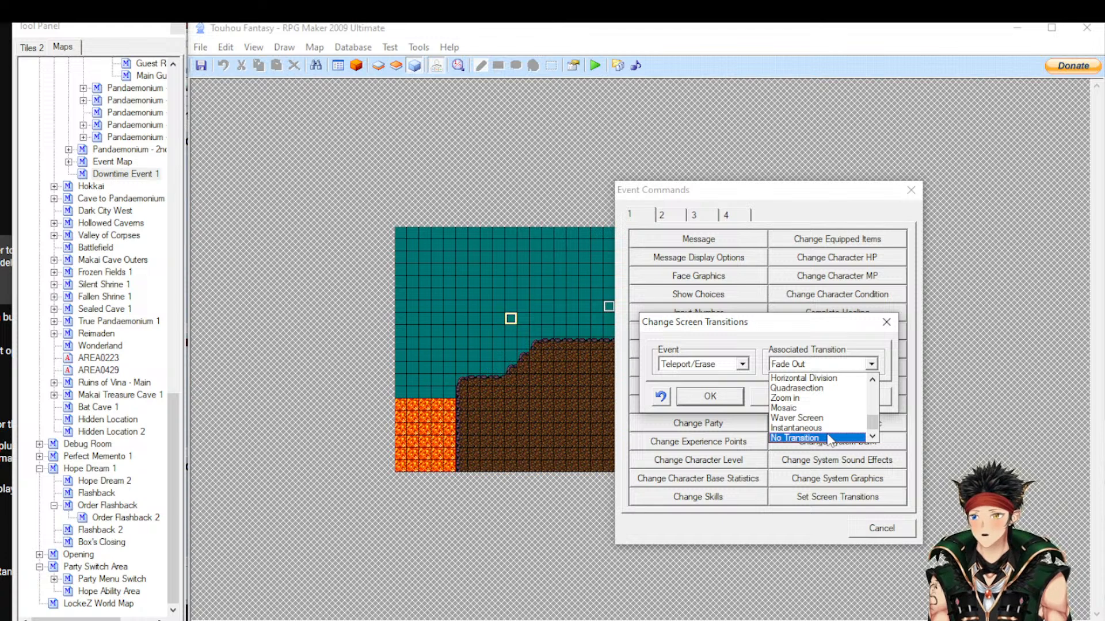
{"action": "left_click", "coordinate": [997, 352]}
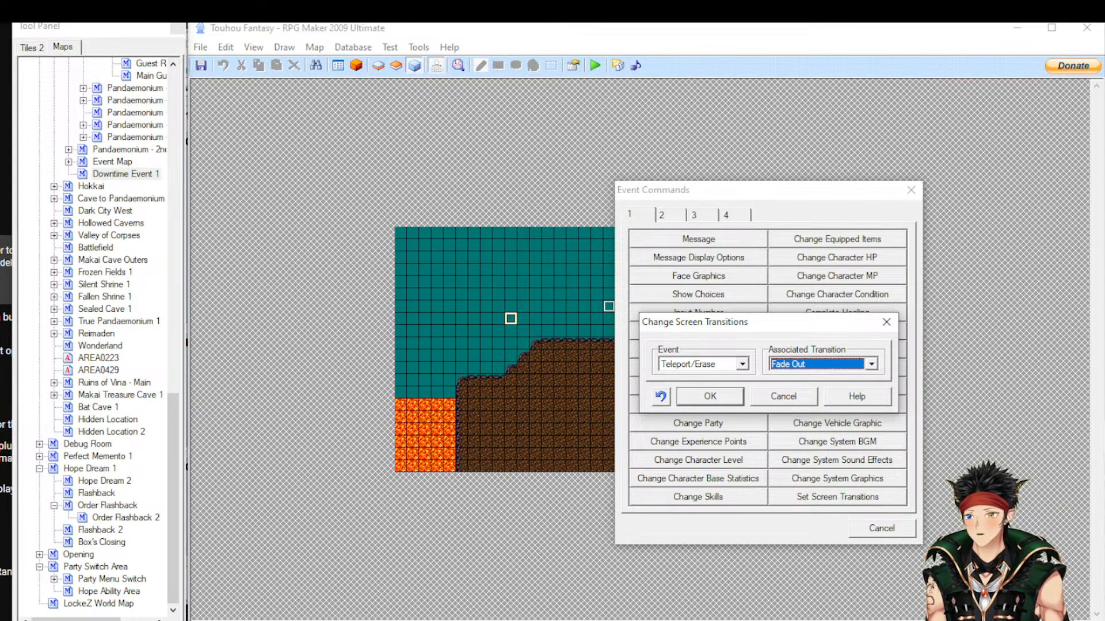
Check the Hololive project's event commands for a screen transition equivalent, and leave Change Screen Transitions in RPG Maker 2009 without adding it
{"action": "key", "text": "alt+Tab"}
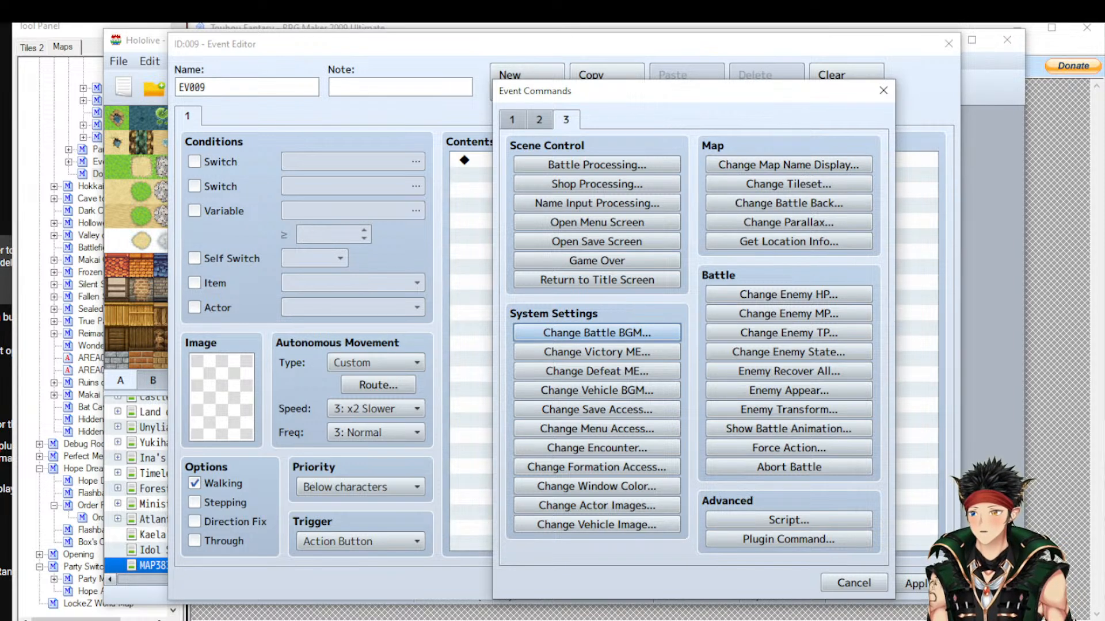
{"action": "left_click", "coordinate": [539, 120]}
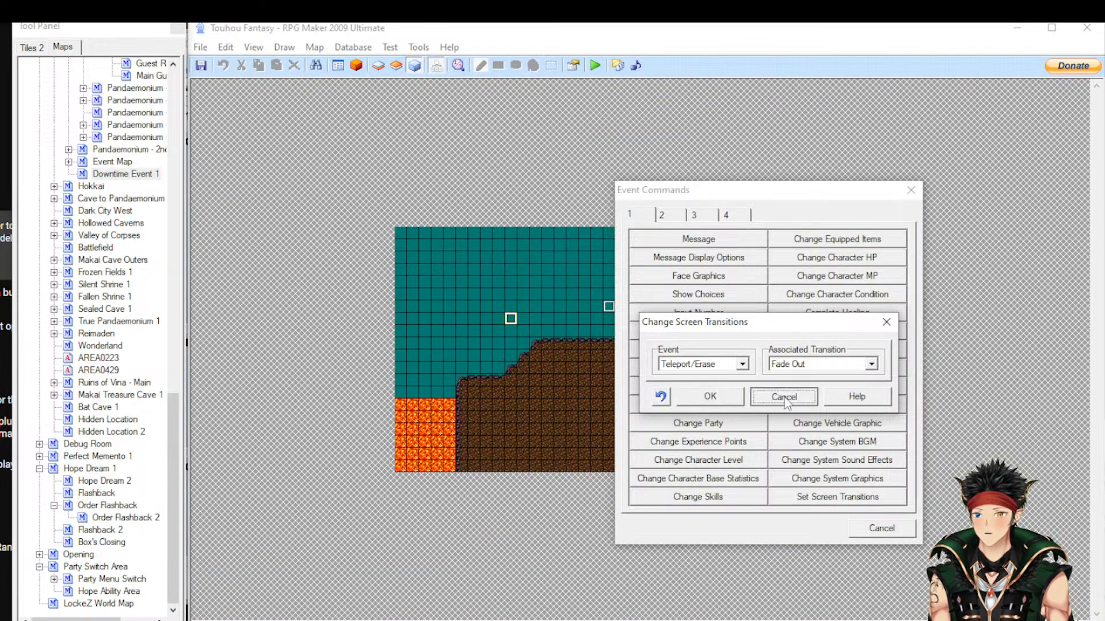
{"action": "left_click", "coordinate": [783, 396]}
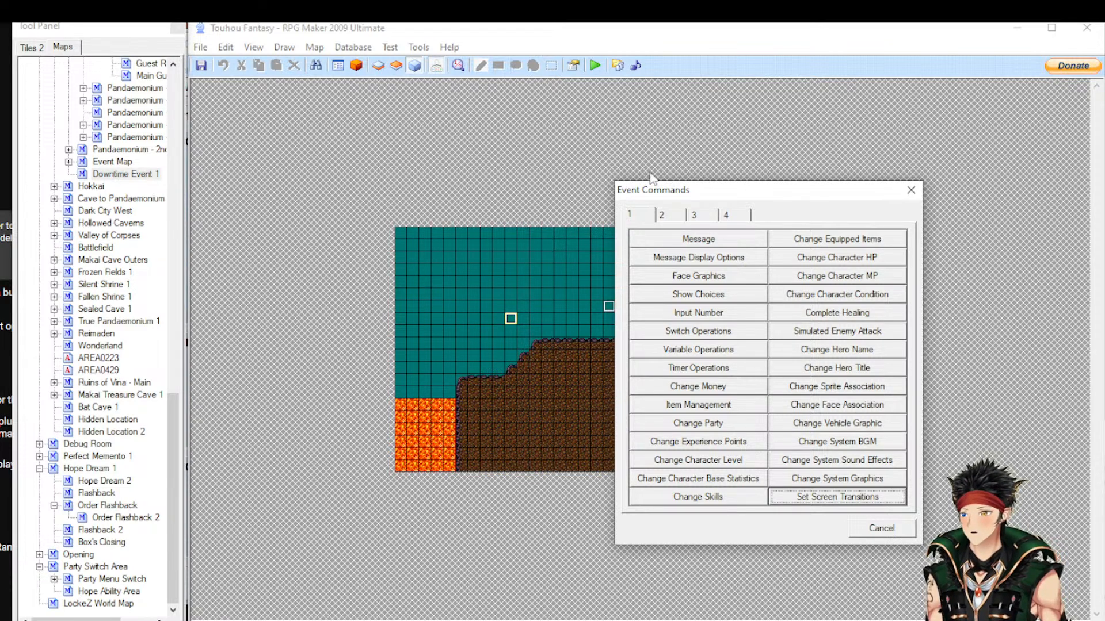
Start an Enemy Encounter command and set its special battle condition to Surround Attack after trying the Initiative and Pincers Attack options
{"action": "left_click", "coordinate": [663, 216]}
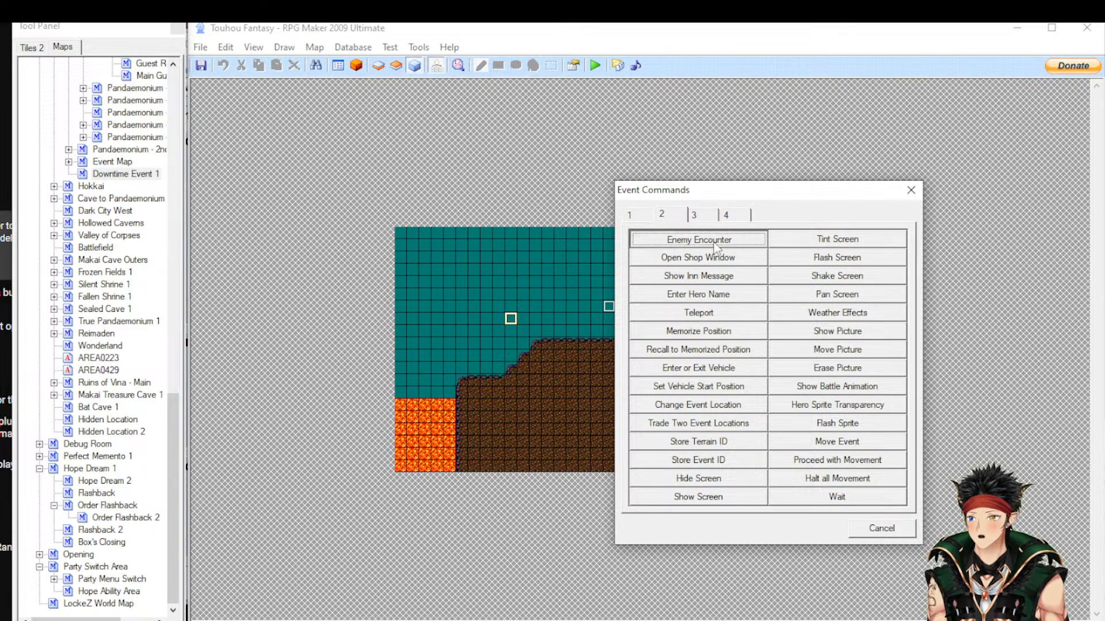
{"action": "left_click", "coordinate": [713, 241]}
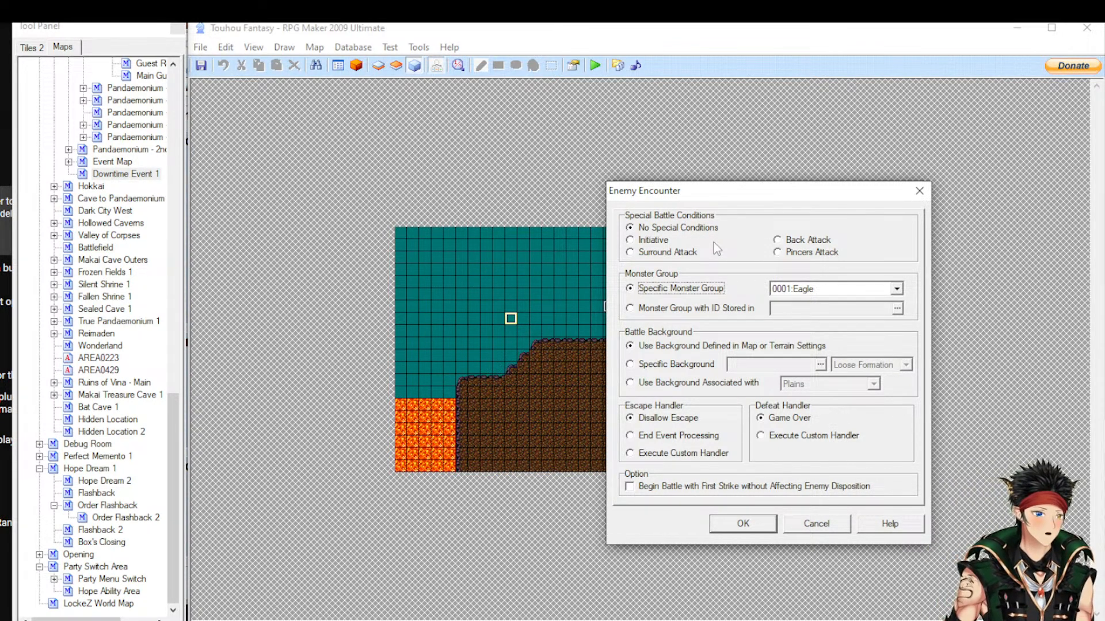
{"action": "left_click", "coordinate": [665, 240]}
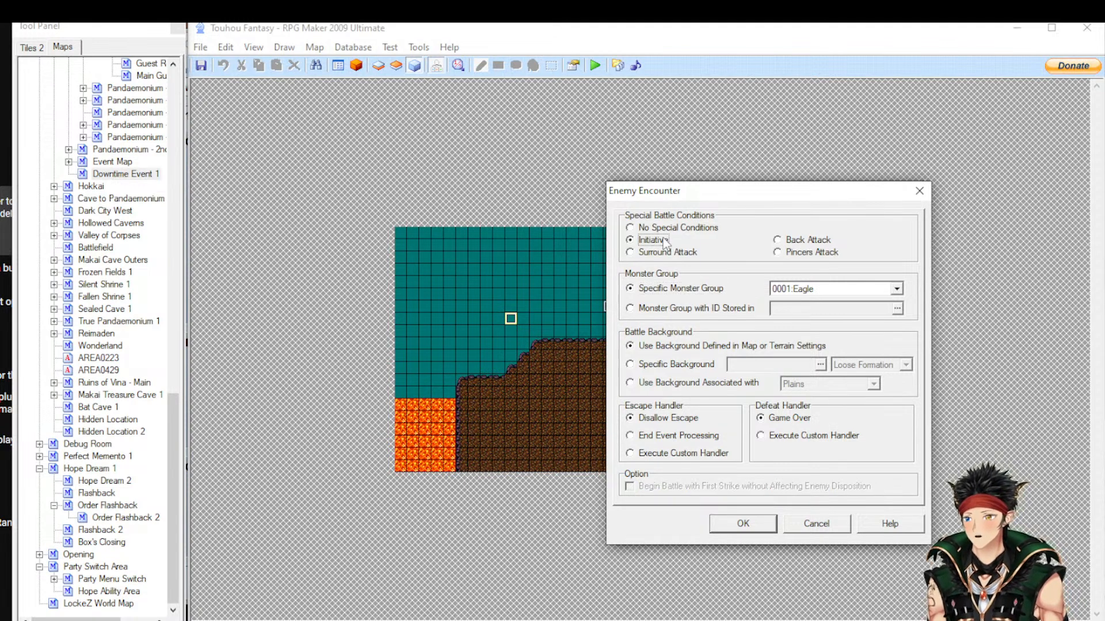
{"action": "left_click", "coordinate": [831, 254]}
{"action": "left_click", "coordinate": [689, 256]}
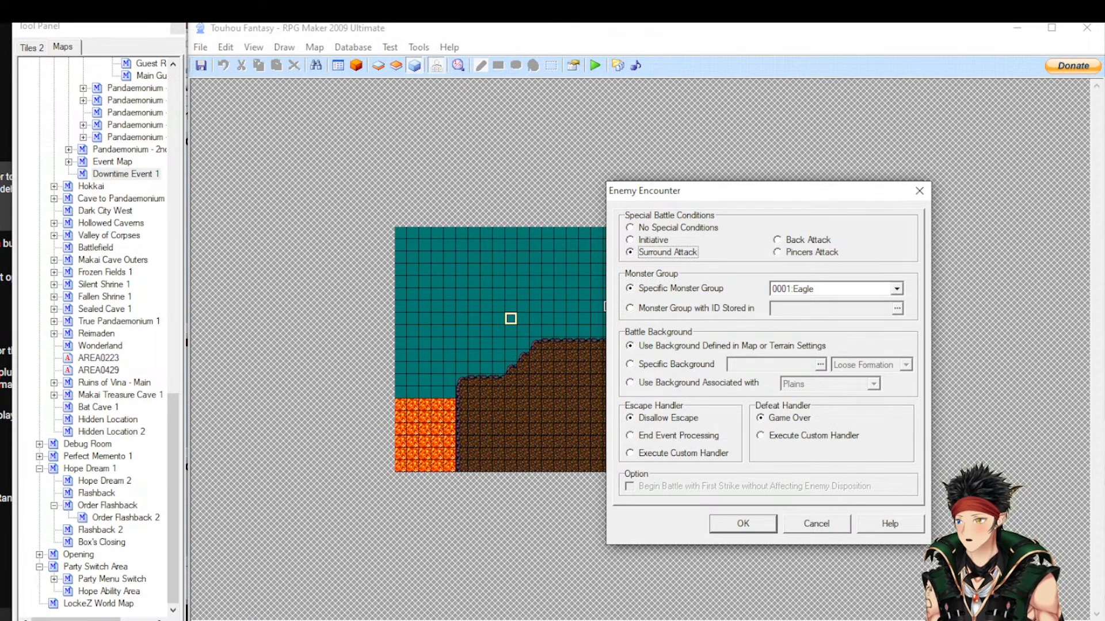
{"action": "key", "text": "alt+Tab"}
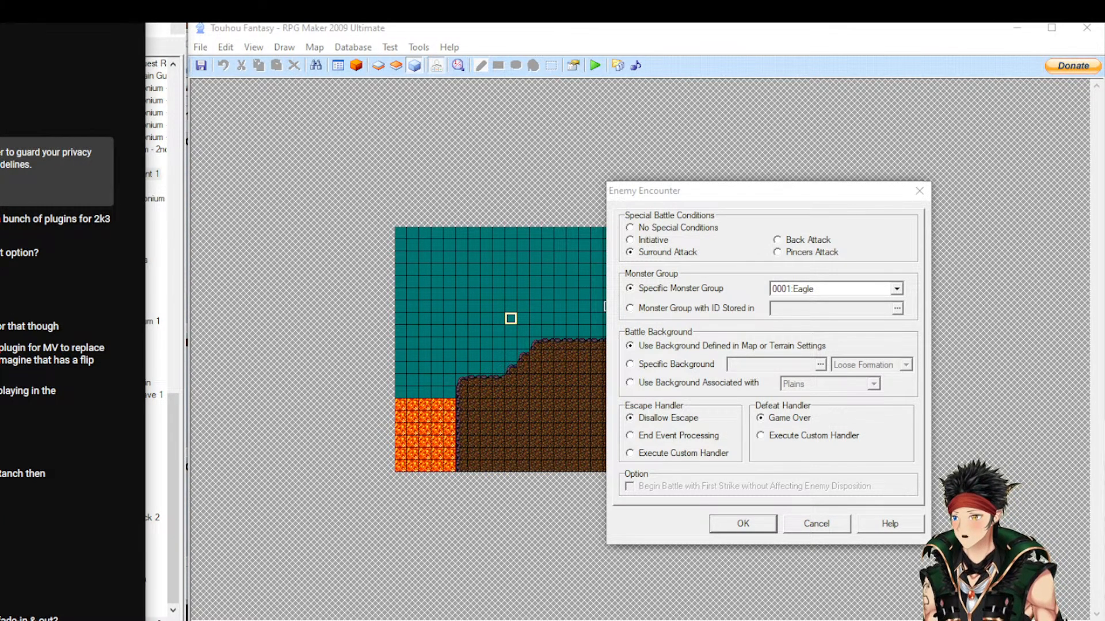
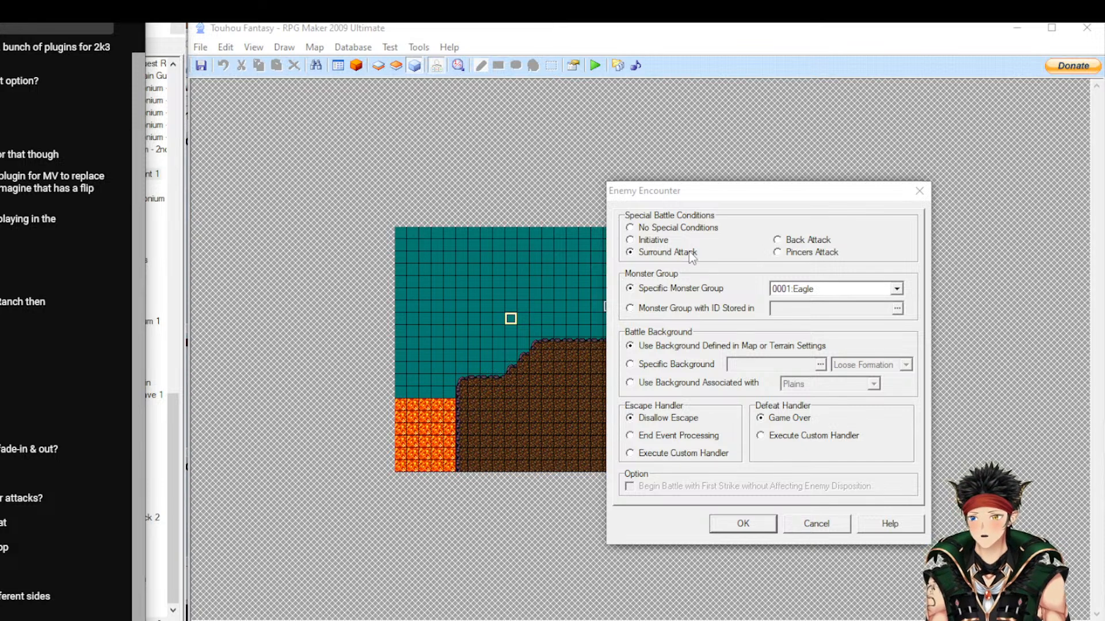
{"action": "left_click", "coordinate": [672, 355]}
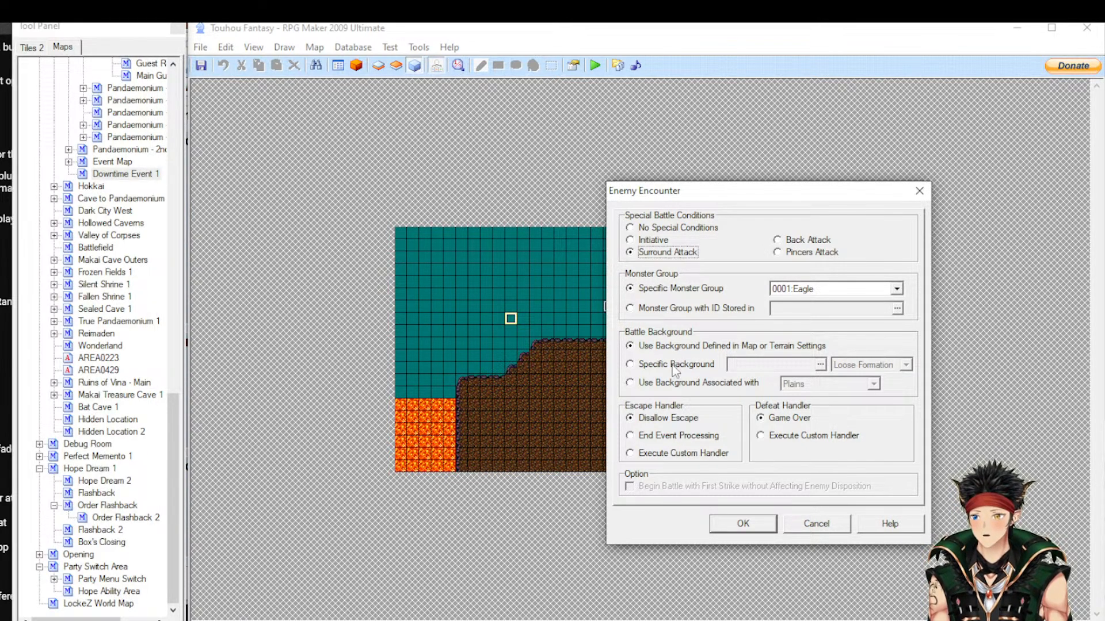
Set the encounter's battle background to the one associated with Plains, browsing the other terrain choices
{"action": "left_click", "coordinate": [675, 368]}
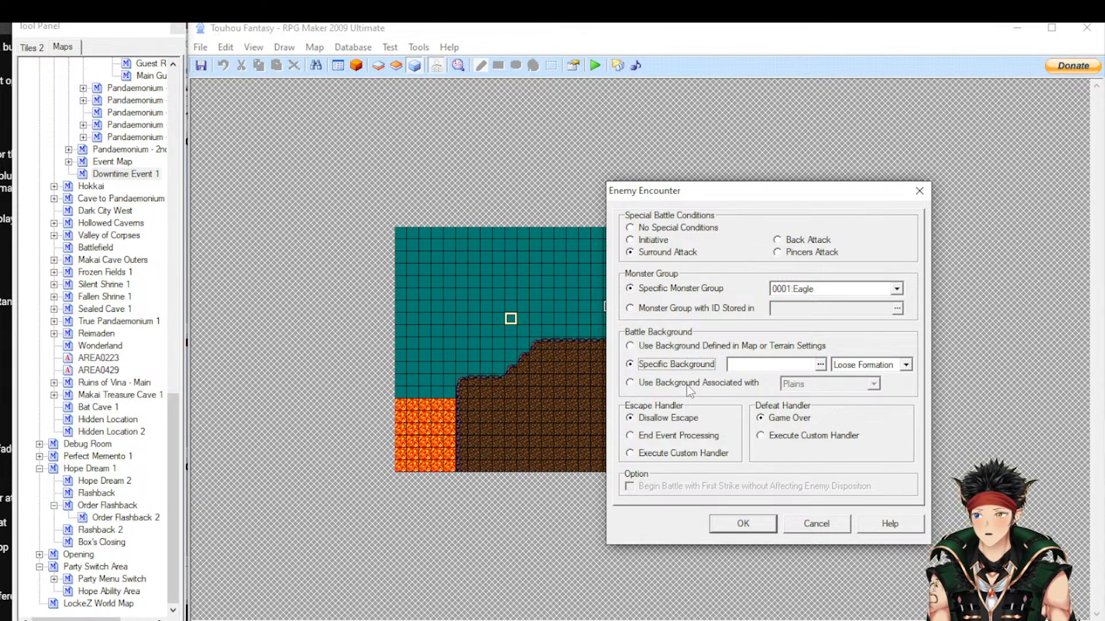
{"action": "left_click", "coordinate": [687, 384]}
{"action": "left_click", "coordinate": [808, 384]}
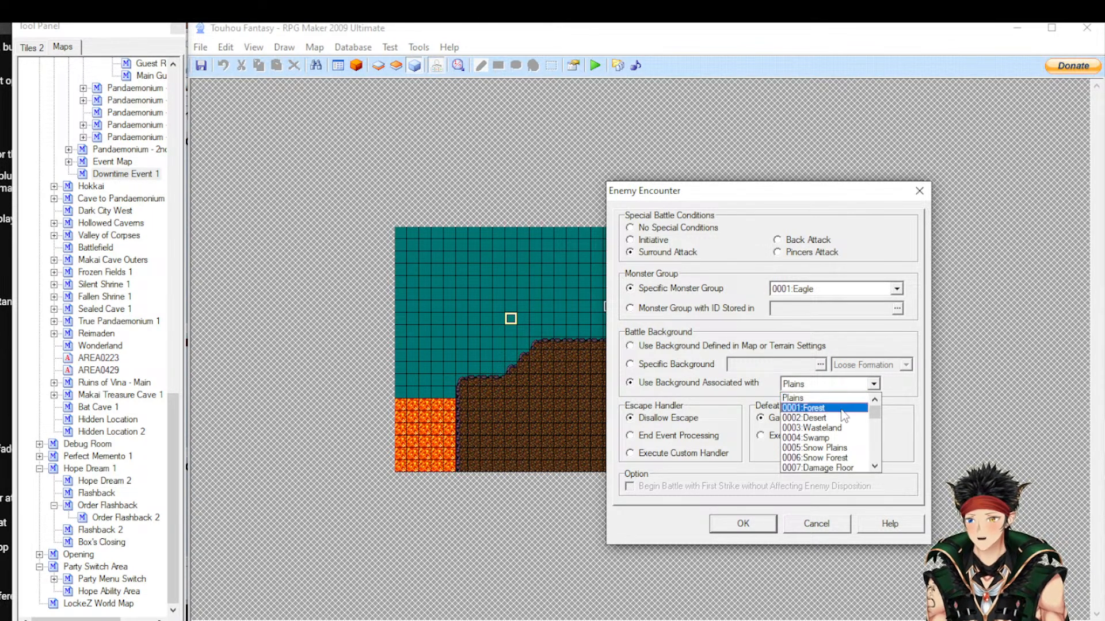
{"action": "scroll", "coordinate": [837, 417], "scroll_direction": "down", "scroll_amount": 3}
{"action": "scroll", "coordinate": [840, 426], "scroll_direction": "up", "scroll_amount": 3}
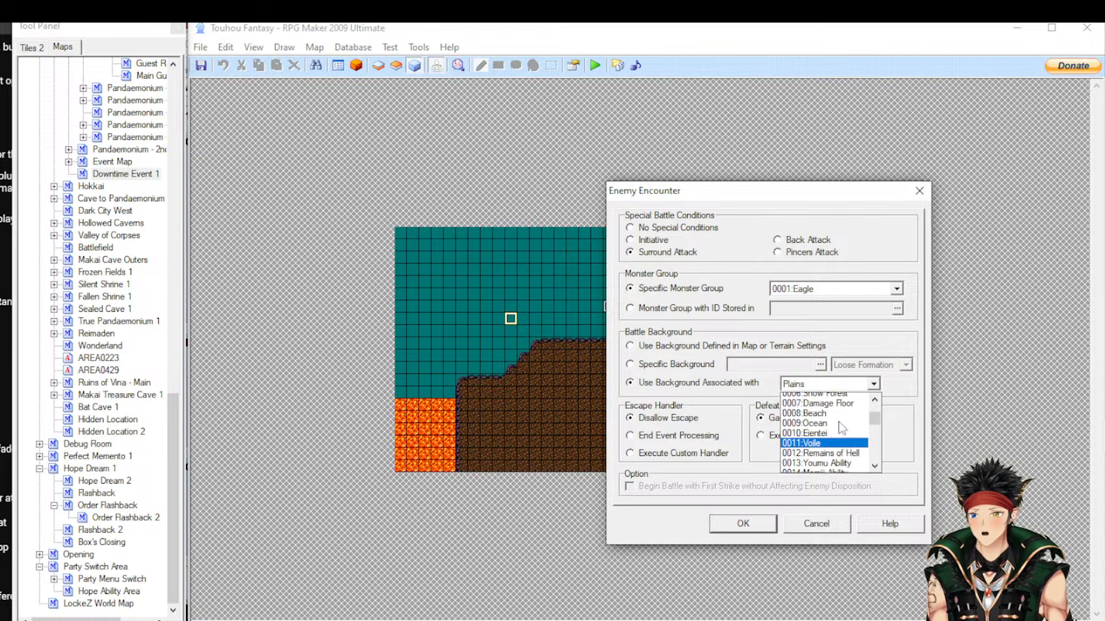
{"action": "left_click", "coordinate": [708, 387]}
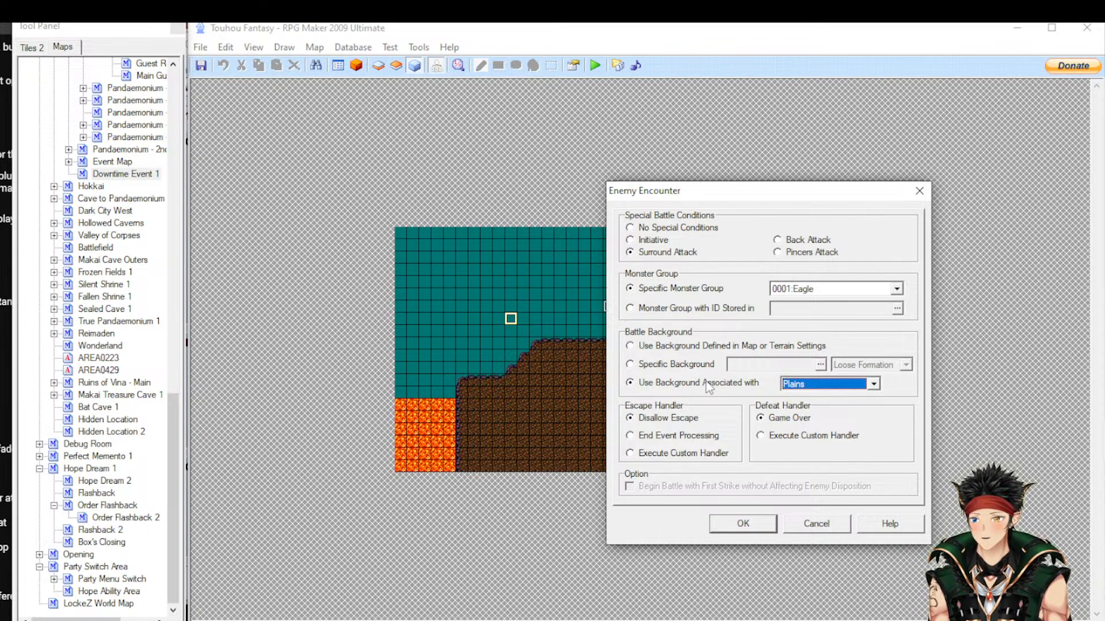
Set the escape handler to End Event Processing and add the Enemy Encounter command to the event
{"action": "left_click", "coordinate": [676, 439]}
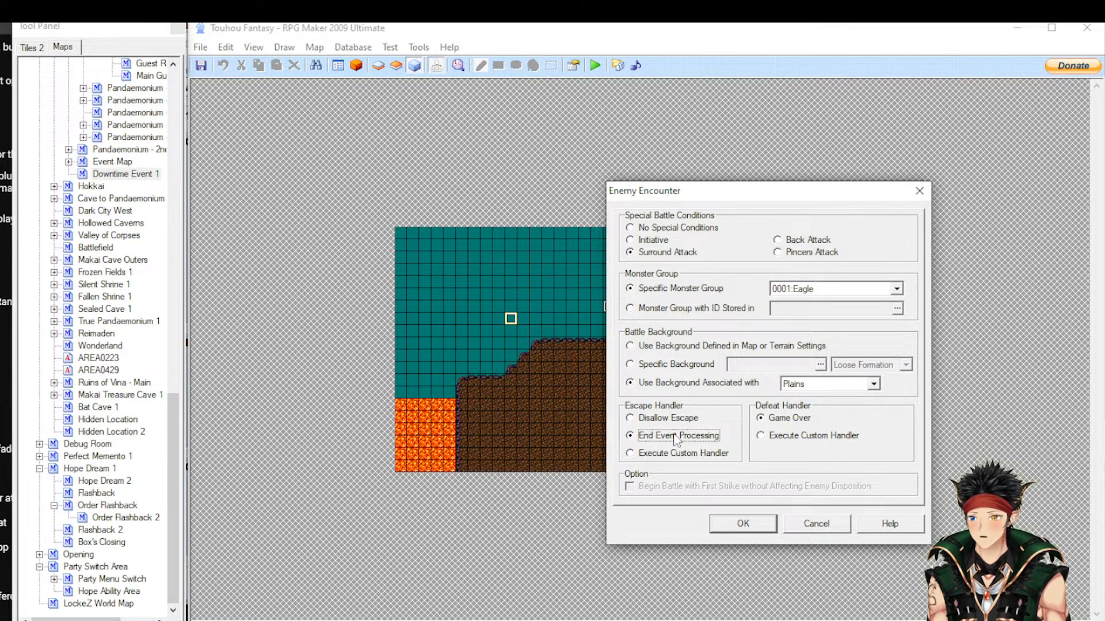
{"action": "left_click", "coordinate": [736, 523]}
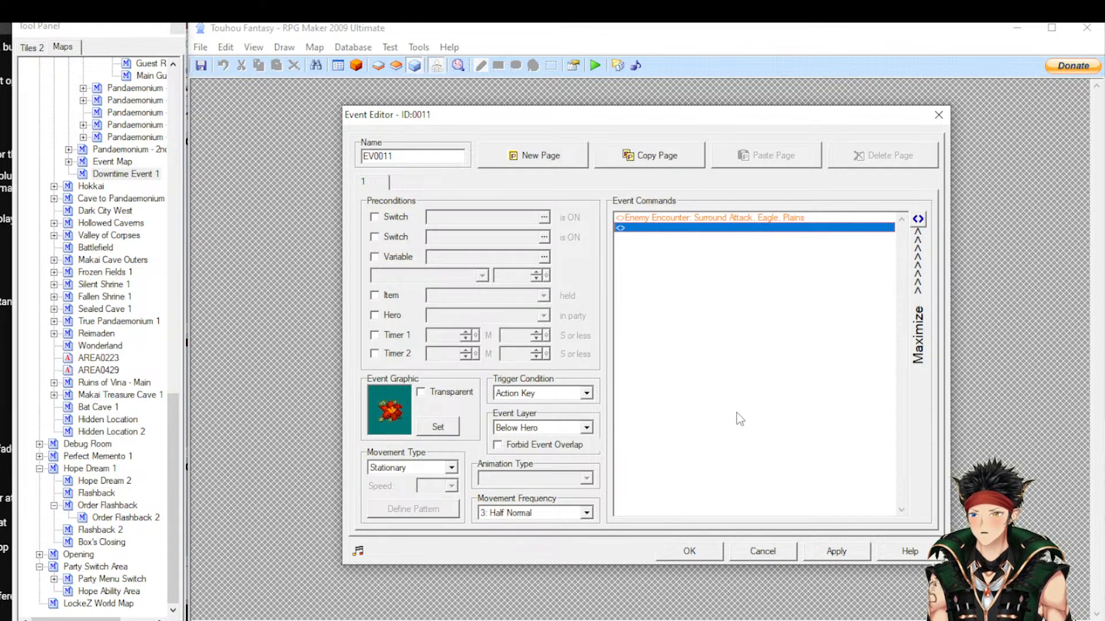
Try Execute Custom Handler on defeat and No Special Conditions in the existing Enemy Encounter command, and leave it without saving
{"action": "left_click", "coordinate": [713, 219]}
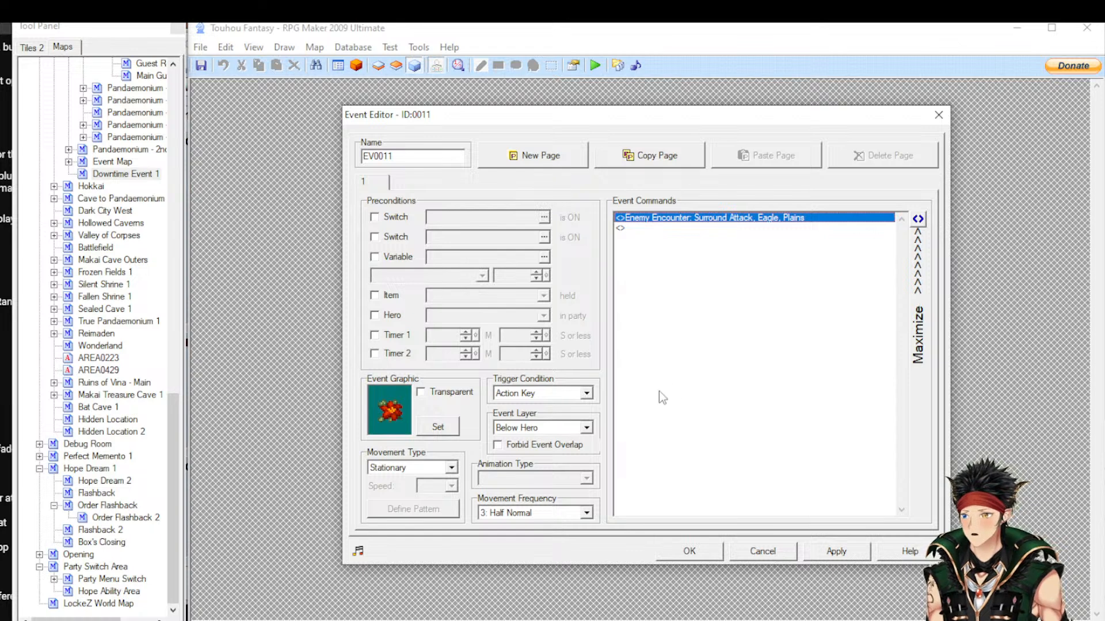
{"action": "key", "text": "Return"}
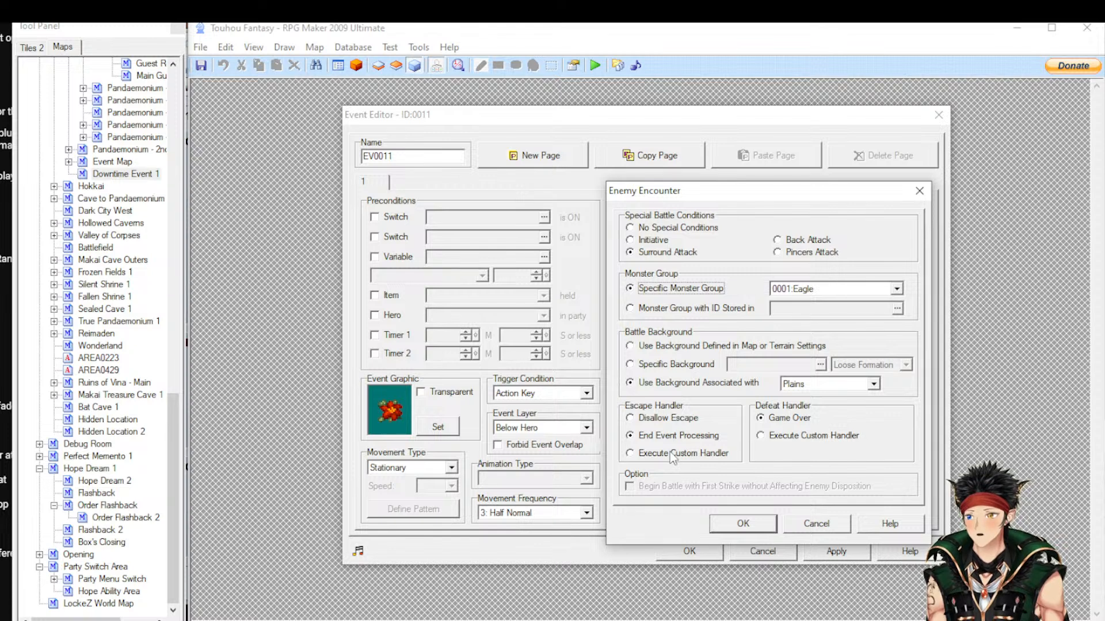
{"action": "left_click", "coordinate": [762, 419]}
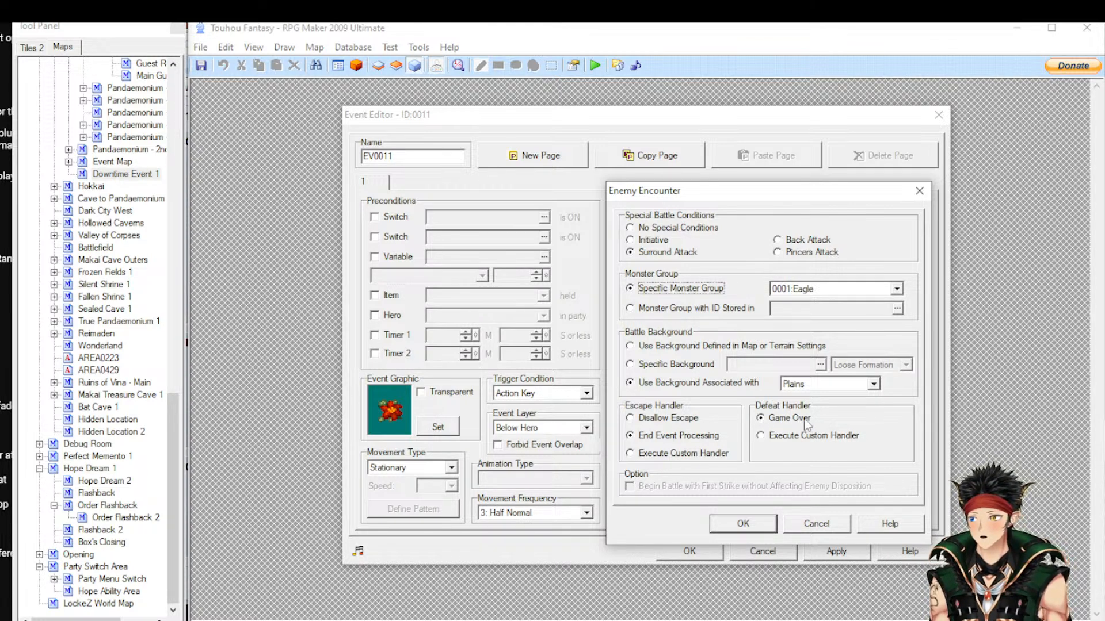
{"action": "left_click", "coordinate": [795, 440]}
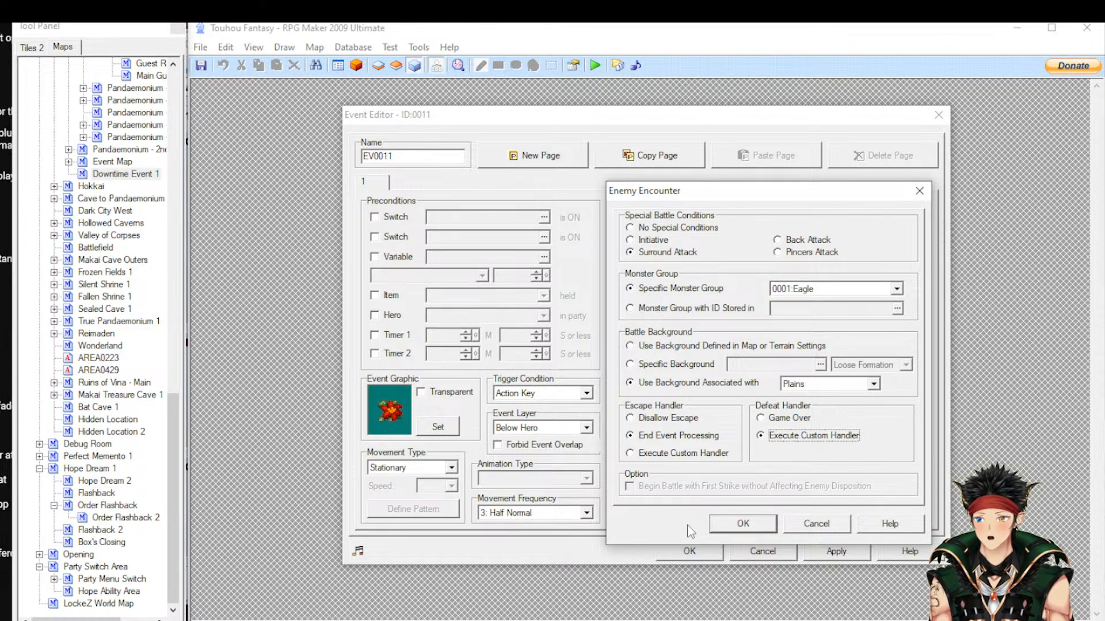
{"action": "left_click", "coordinate": [660, 229]}
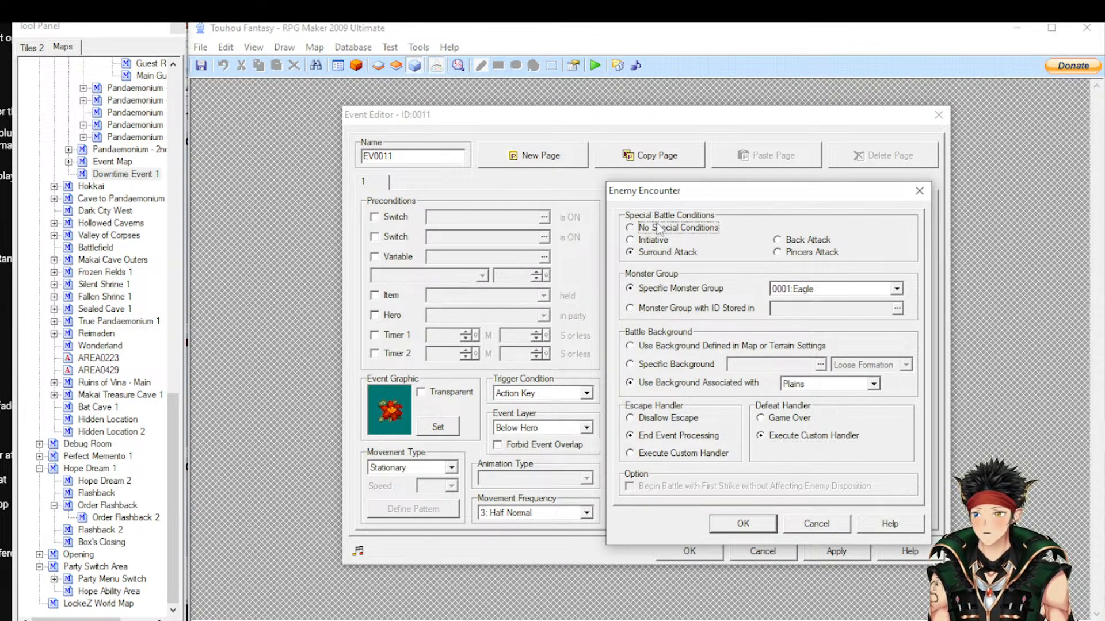
{"action": "left_click", "coordinate": [663, 240]}
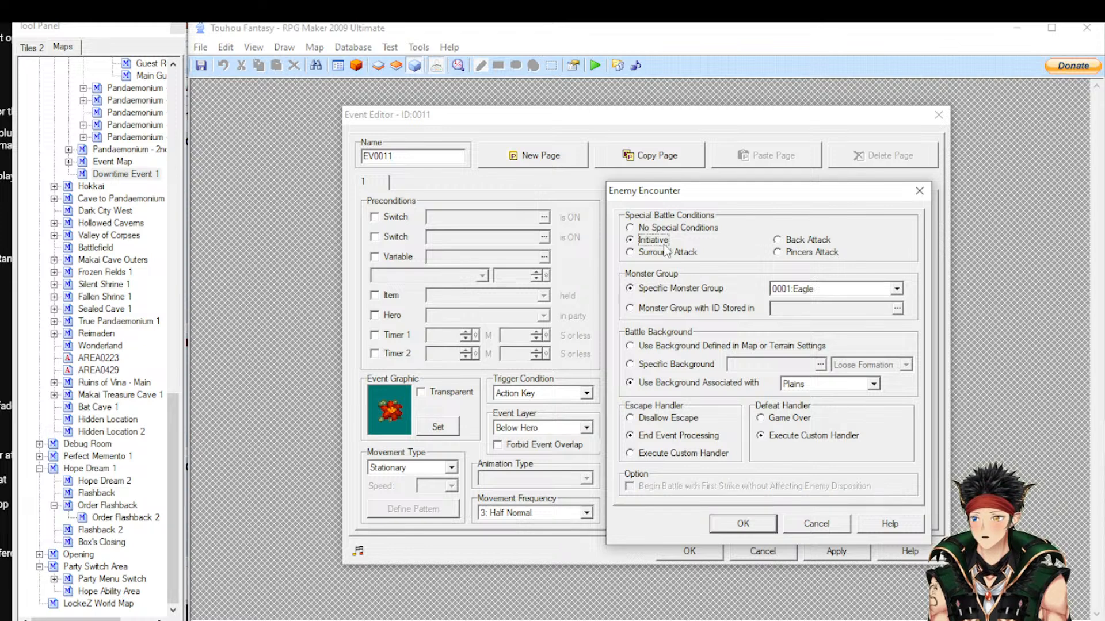
{"action": "left_click", "coordinate": [665, 229]}
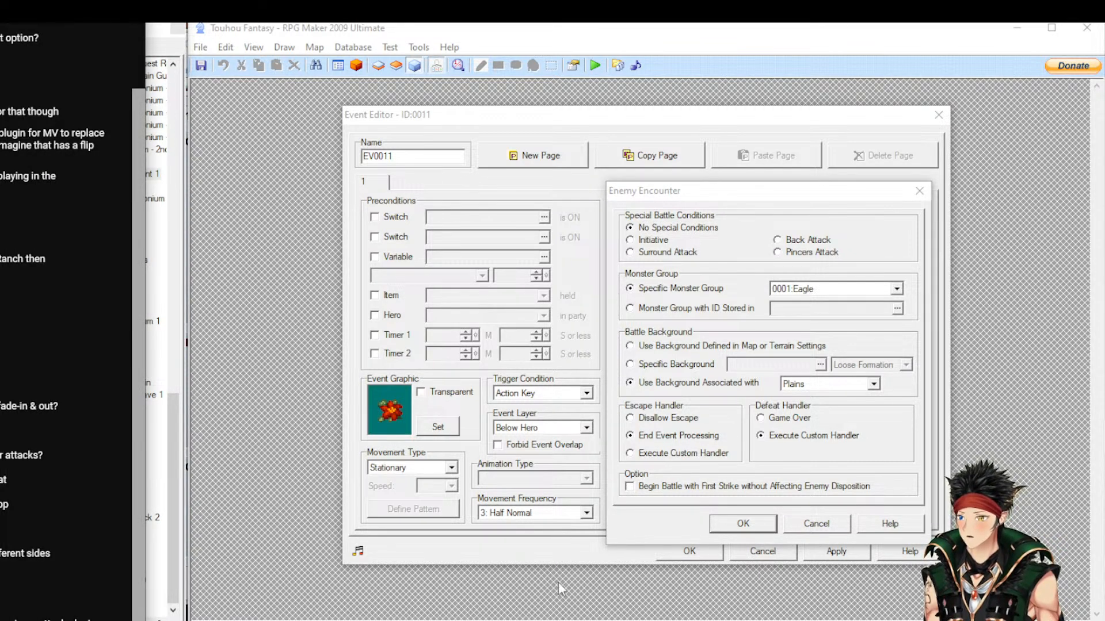
{"action": "left_click", "coordinate": [853, 581]}
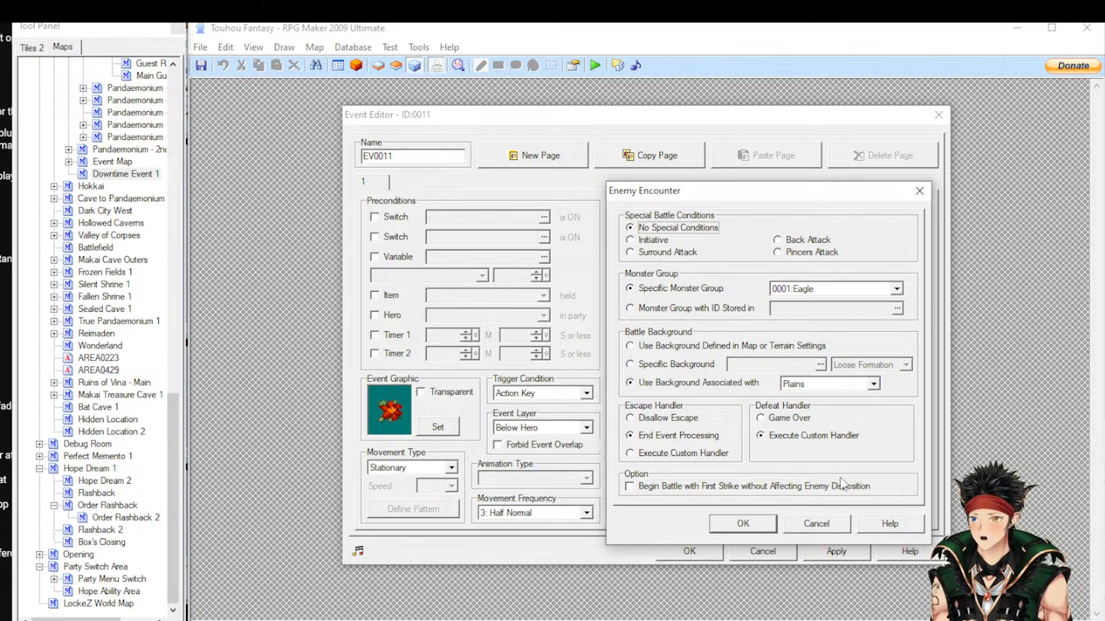
{"action": "left_click", "coordinate": [846, 524]}
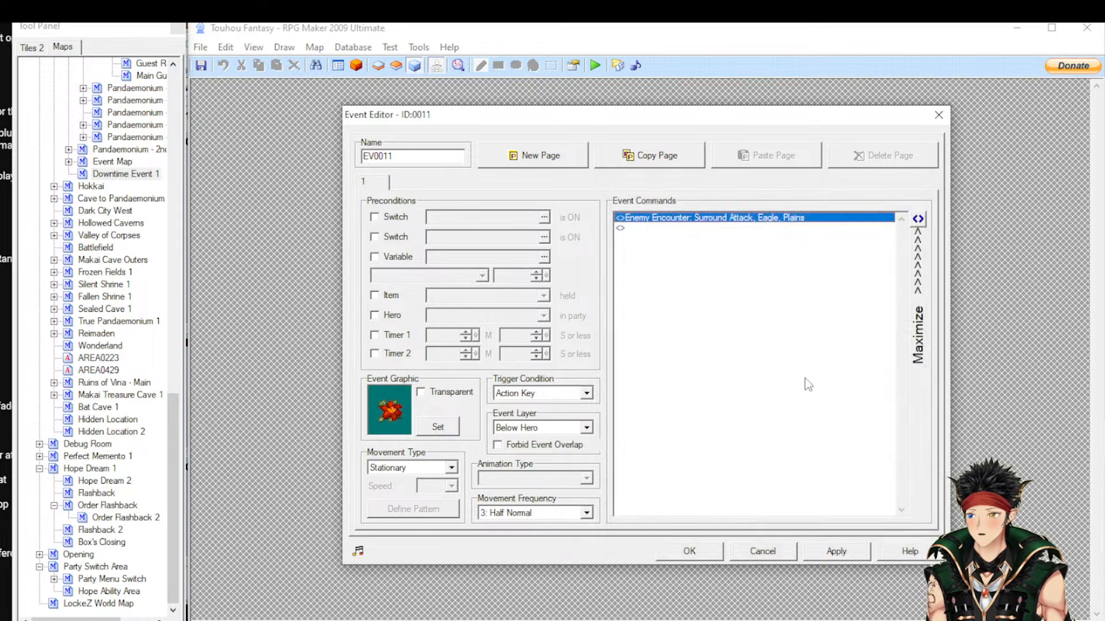
Delete the Enemy Encounter command from the event
{"action": "left_click", "coordinate": [747, 228]}
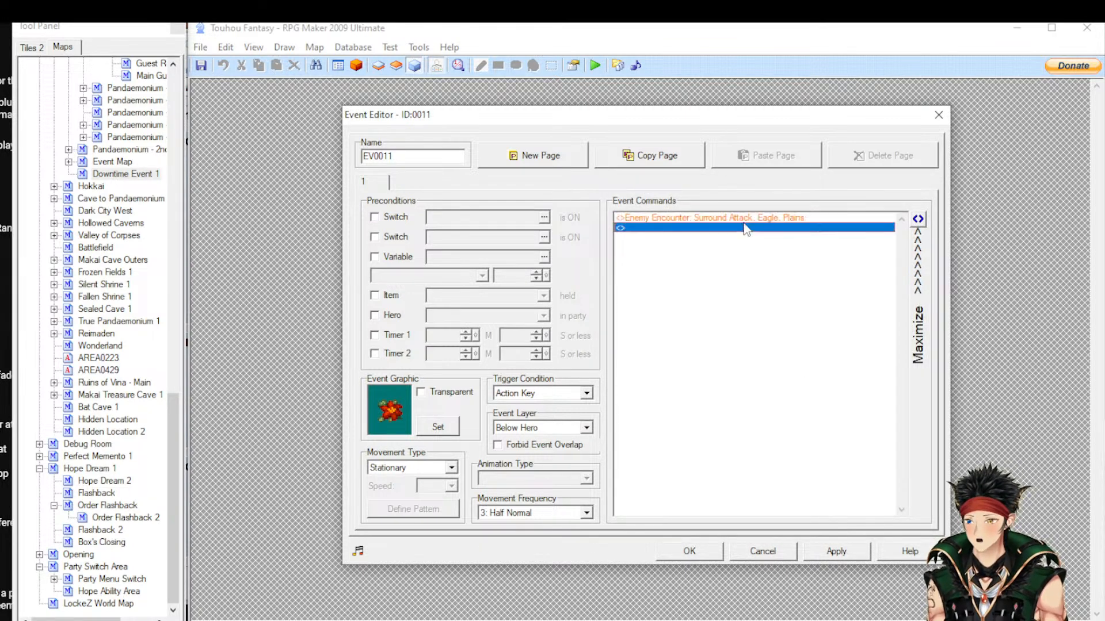
{"action": "key", "text": "Up"}
{"action": "key", "text": "Delete"}
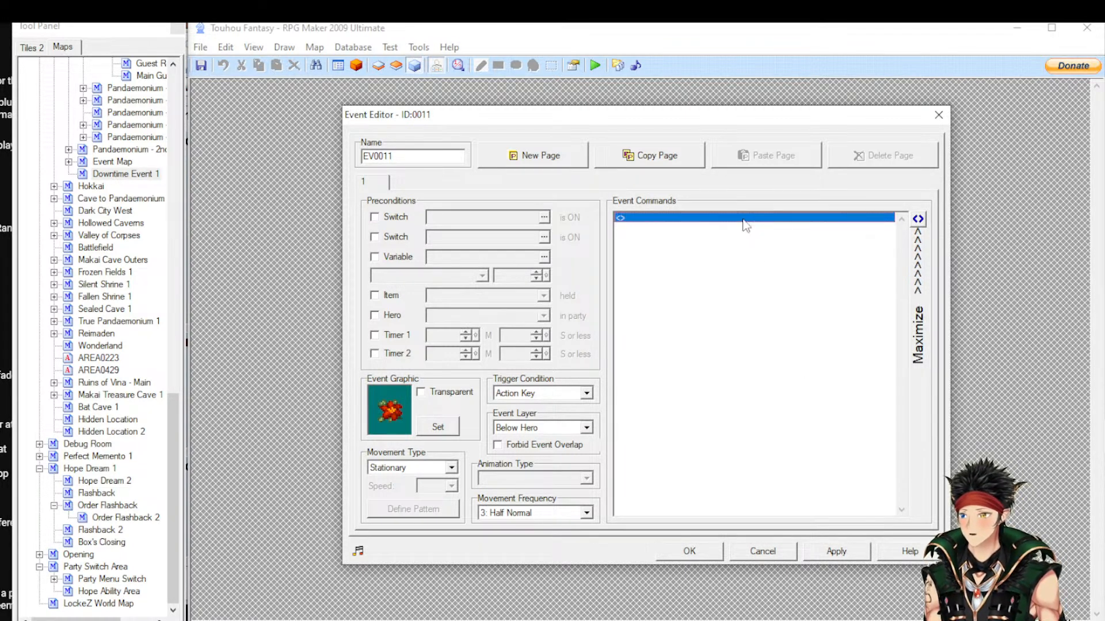
Start an Open Shop Window command in the event to view its settings
{"action": "key", "text": "alt+Tab"}
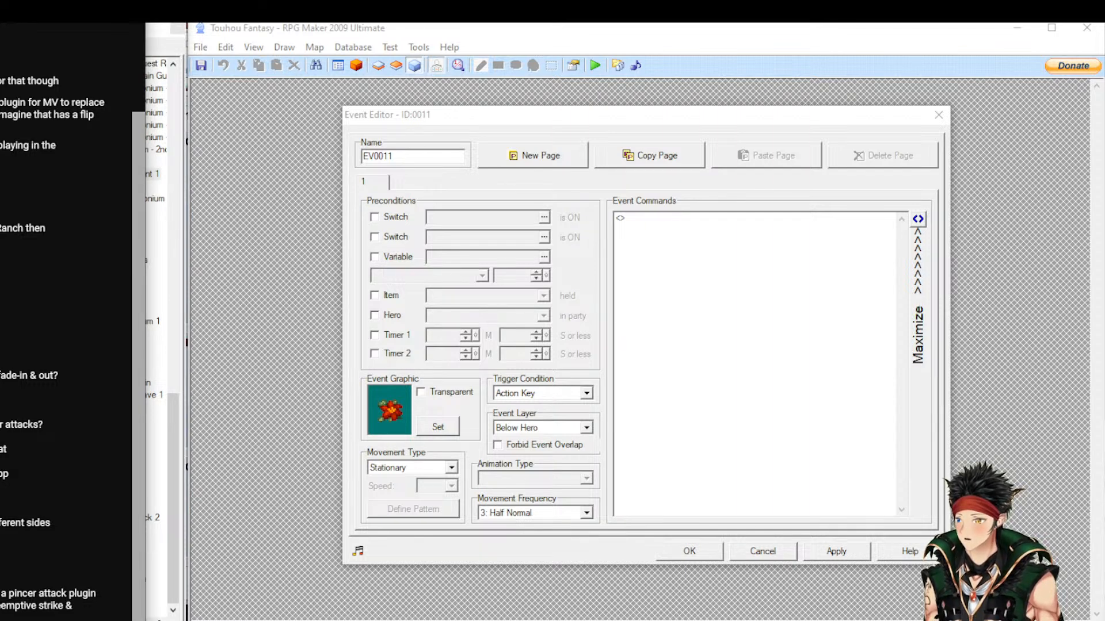
{"action": "left_click", "coordinate": [667, 230]}
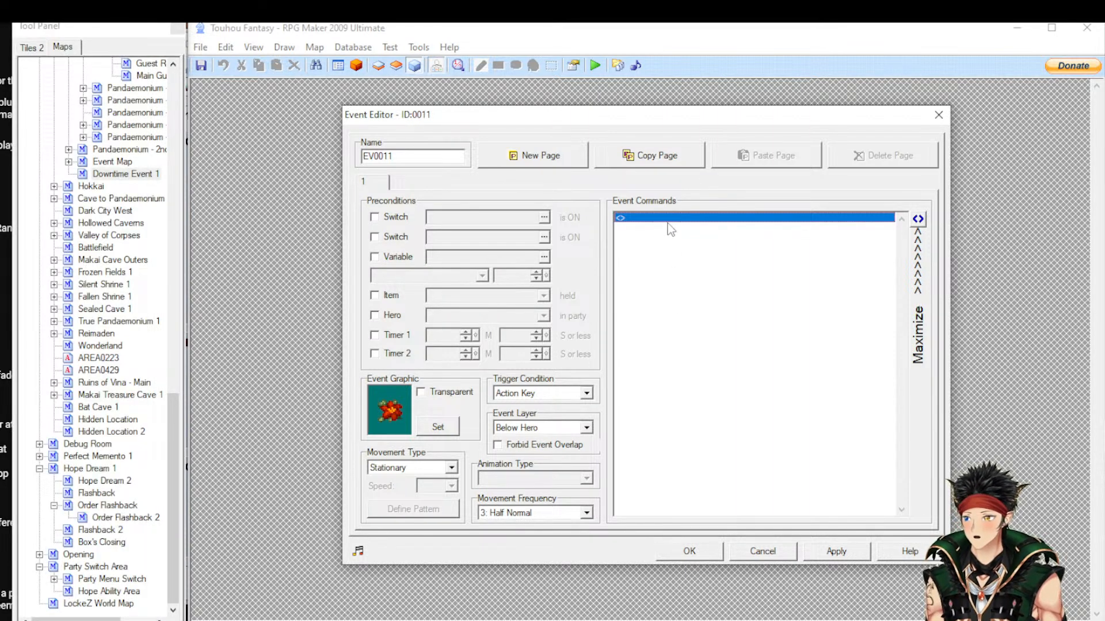
{"action": "key", "text": "alt+Tab"}
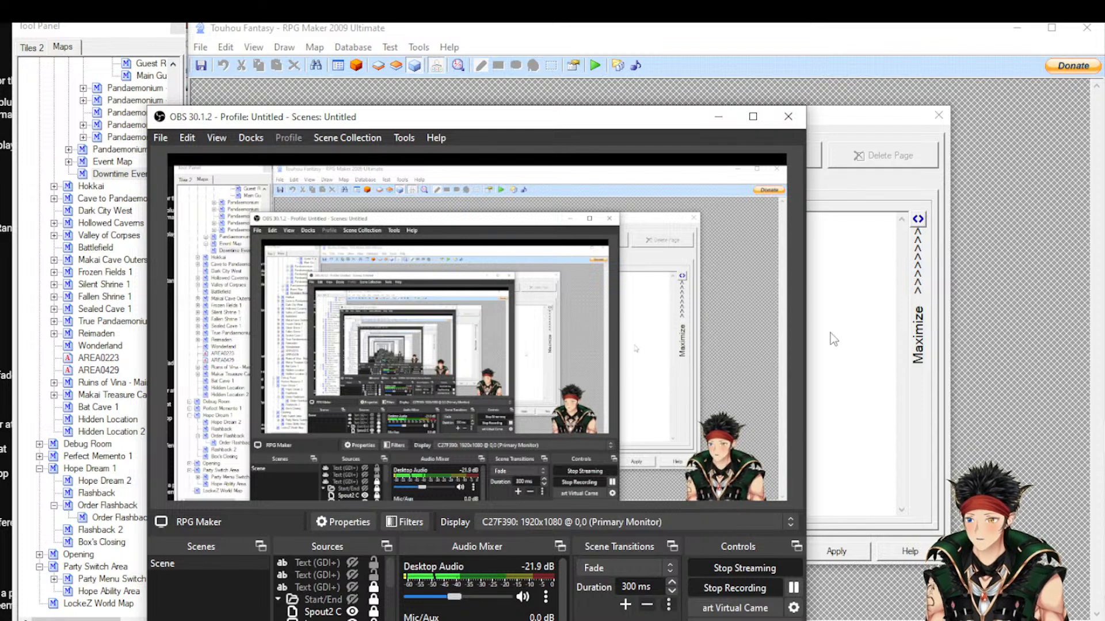
{"action": "left_click", "coordinate": [836, 267]}
{"action": "double_click", "coordinate": [835, 268]}
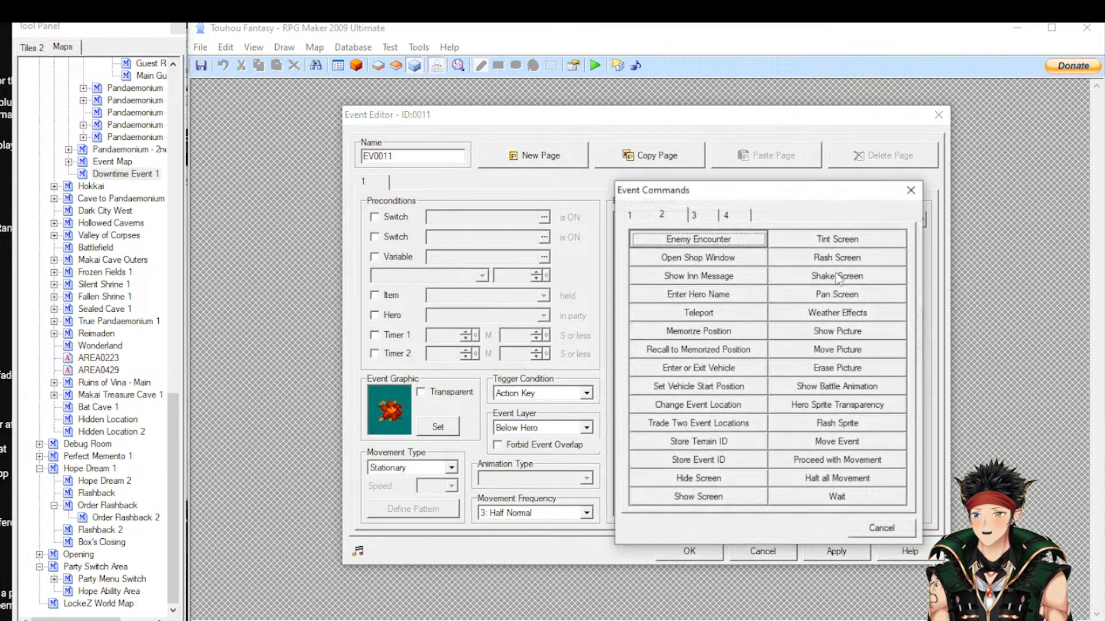
{"action": "key", "text": "Down"}
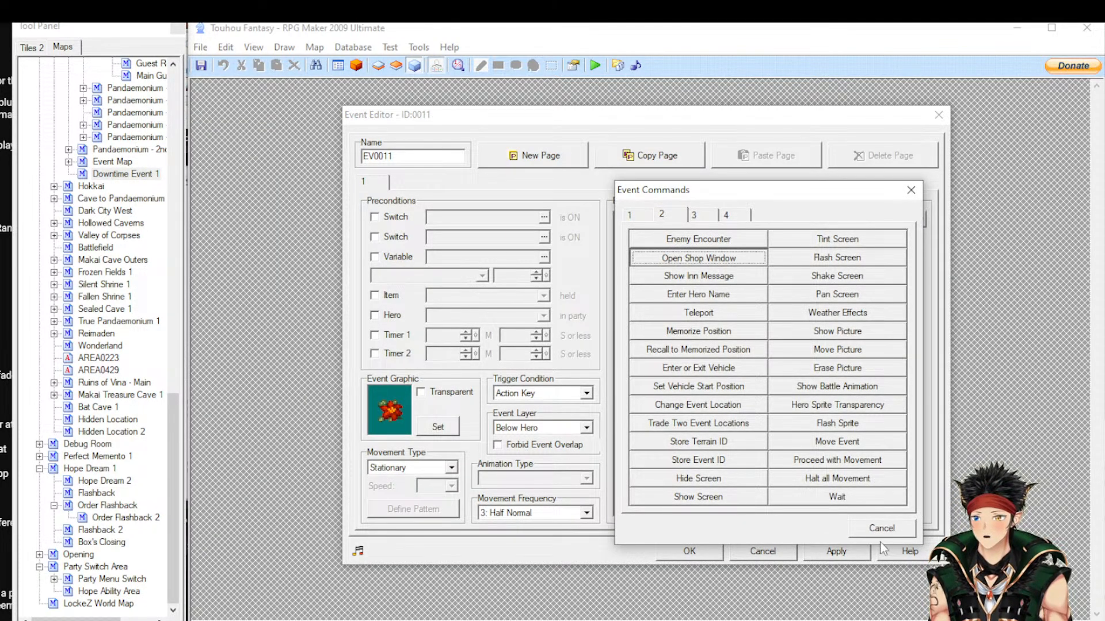
{"action": "key", "text": "Return"}
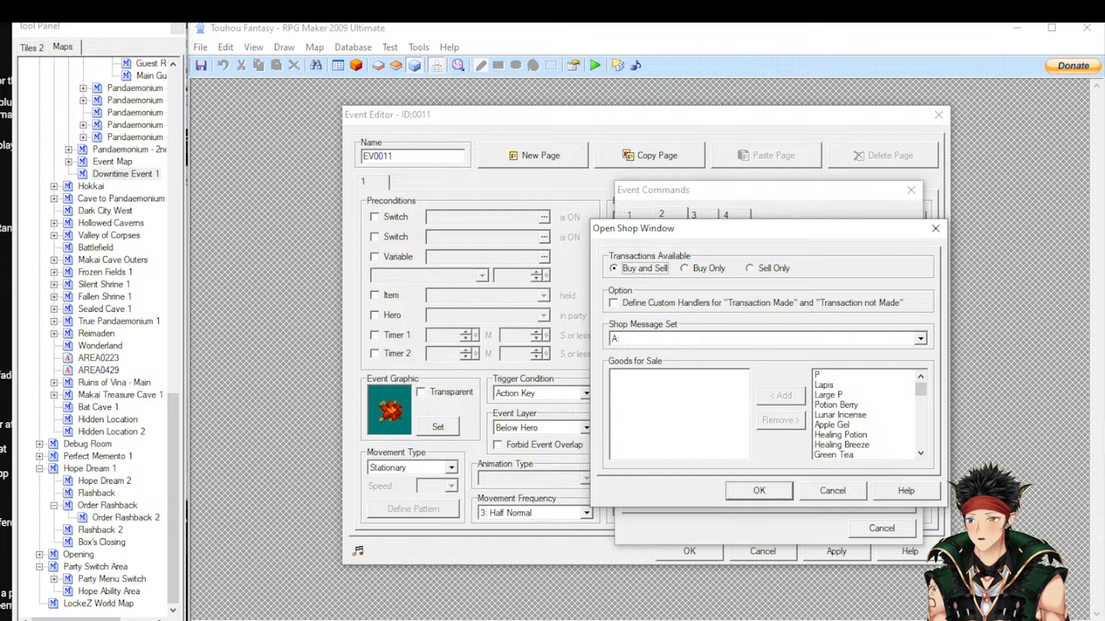
Switch to the Hololive project and check its Shop Processing command for comparison with Open Shop Window
{"action": "key", "text": "alt+Tab"}
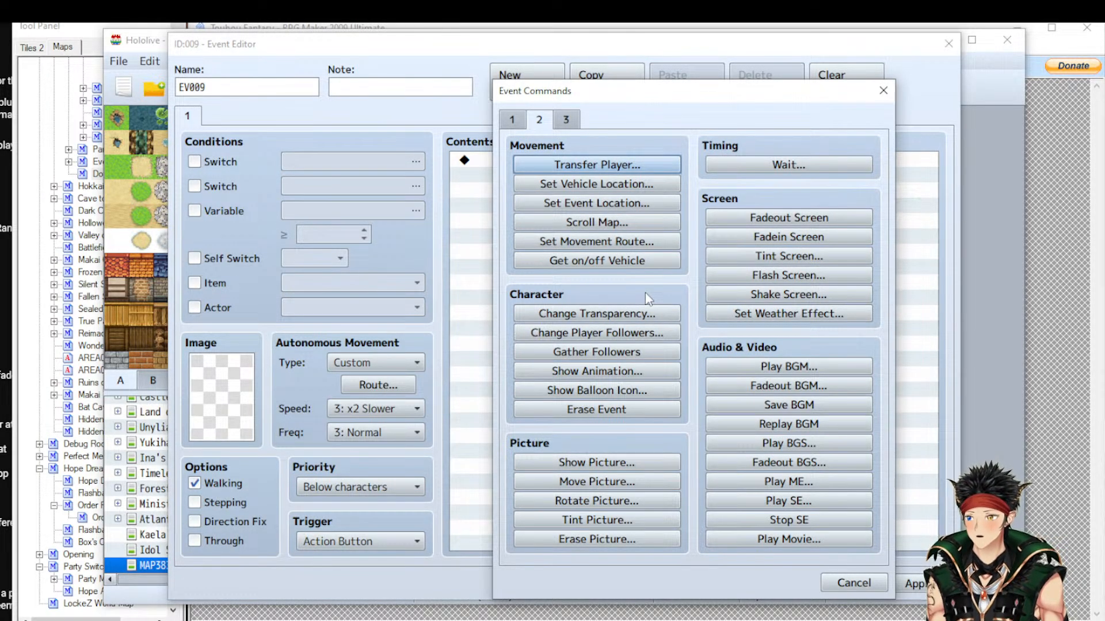
{"action": "left_click", "coordinate": [565, 119]}
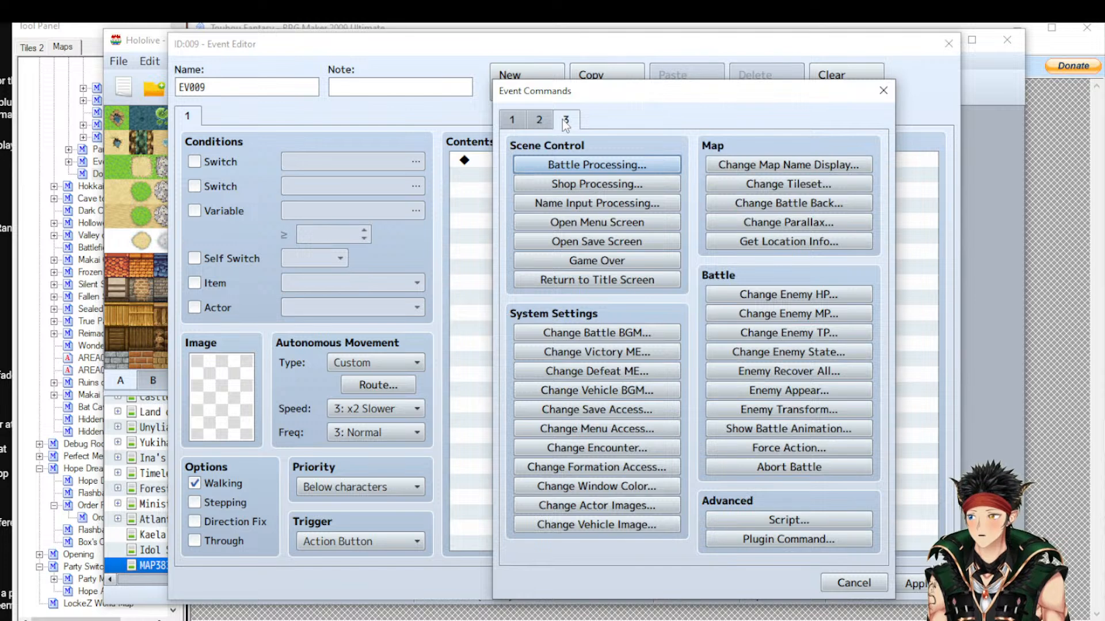
{"action": "left_click", "coordinate": [596, 184]}
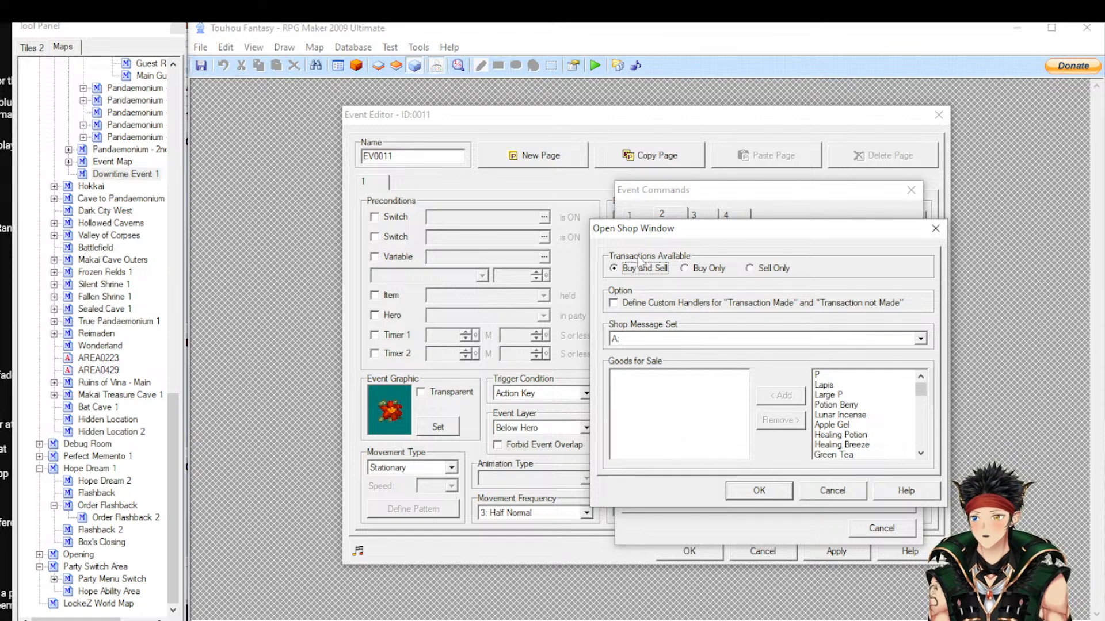
In RPG Maker 2009, try the custom transaction handlers option, browse the shop message sets, and leave the shop command and event without saving
{"action": "left_click", "coordinate": [663, 304]}
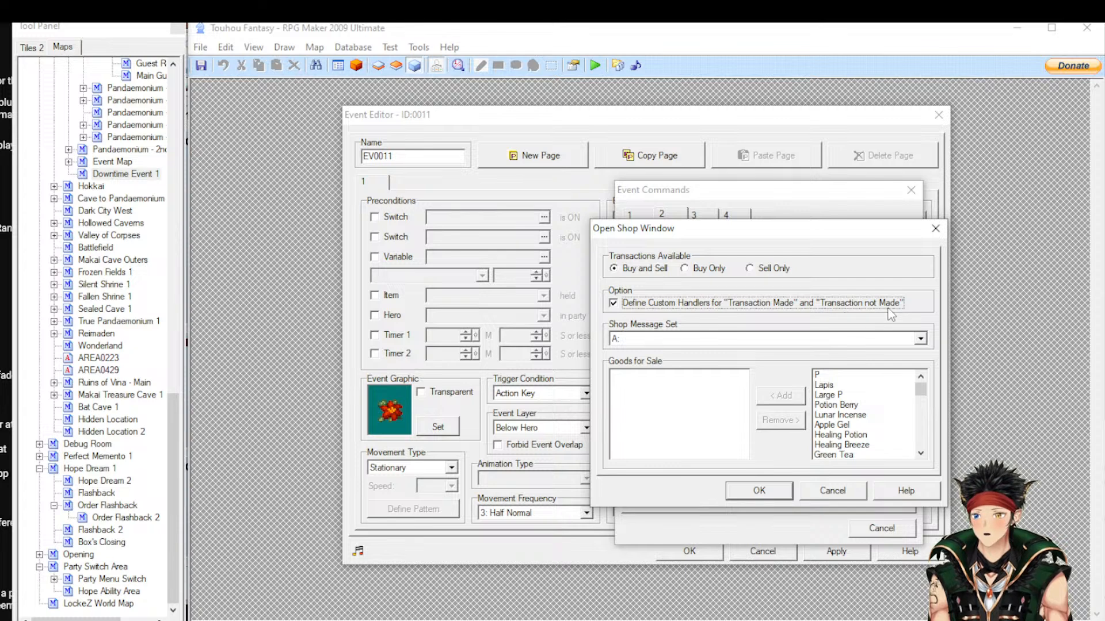
{"action": "left_click", "coordinate": [688, 305]}
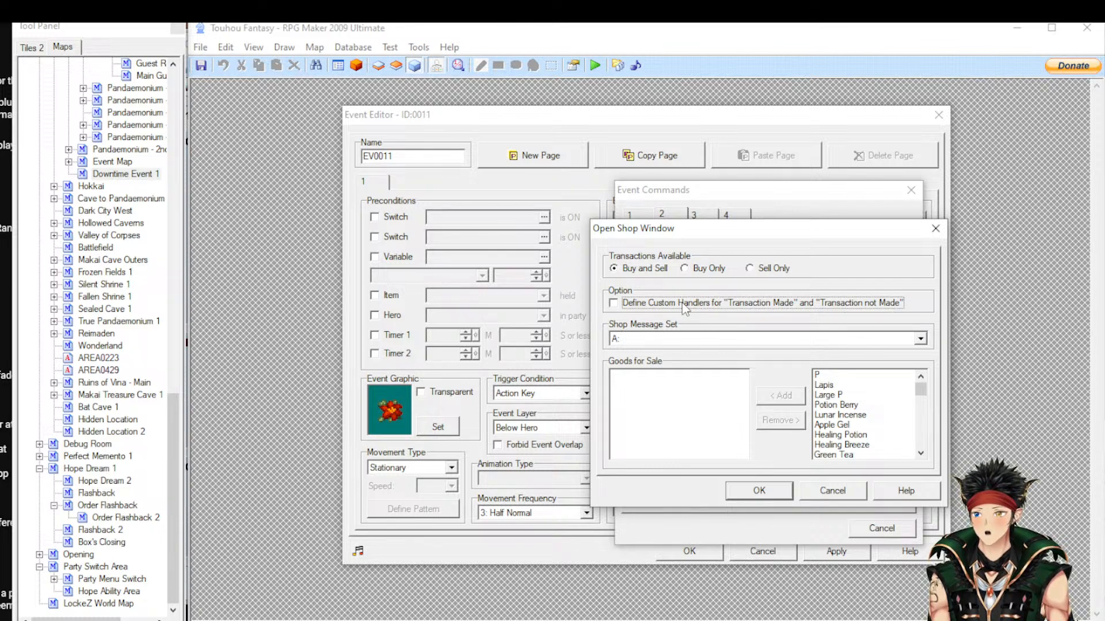
{"action": "left_click", "coordinate": [678, 341]}
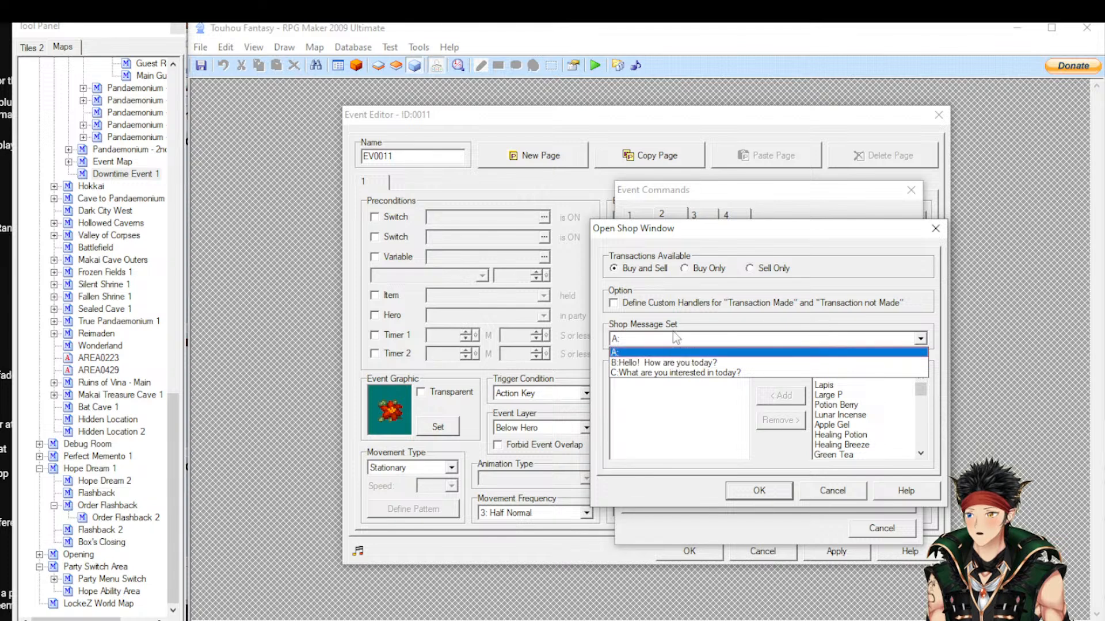
{"action": "left_click", "coordinate": [673, 338]}
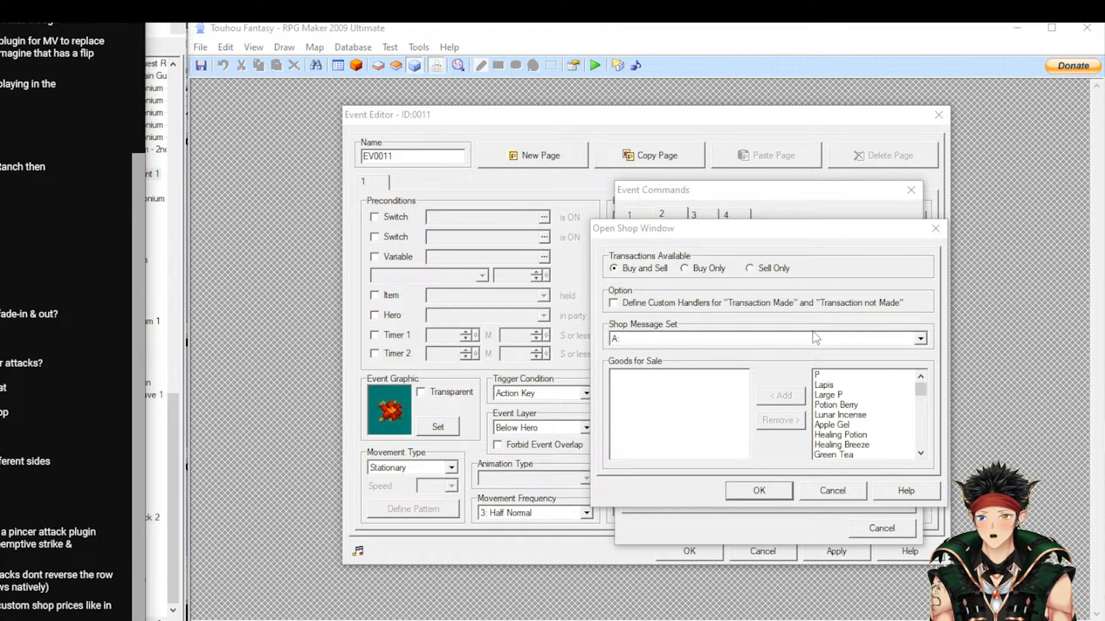
{"action": "left_click", "coordinate": [833, 492]}
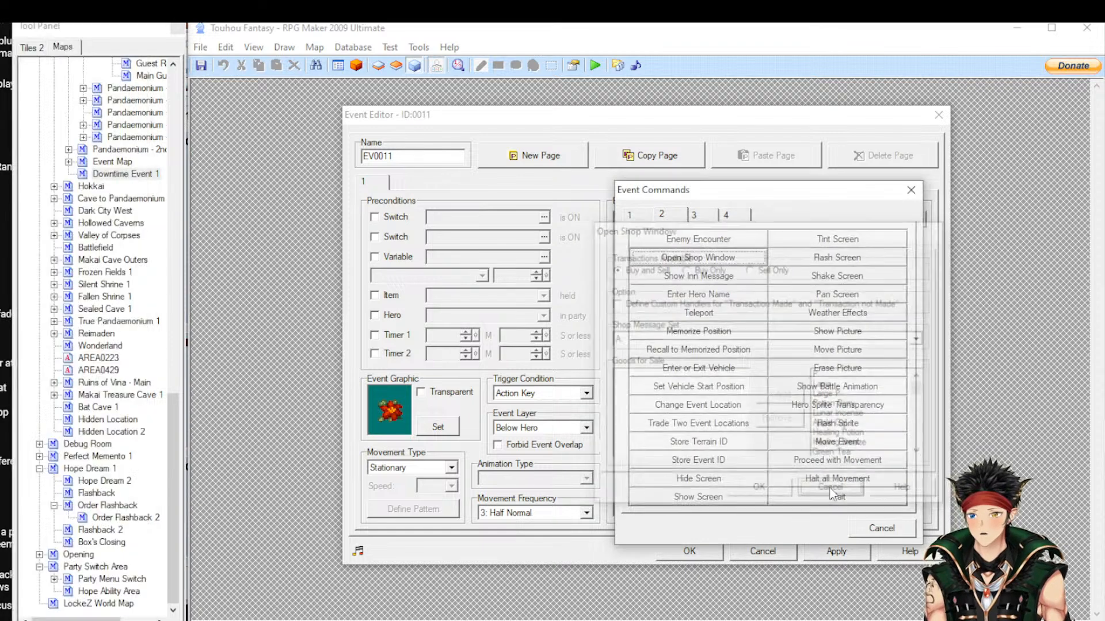
{"action": "left_click", "coordinate": [866, 533]}
{"action": "left_click", "coordinate": [743, 551]}
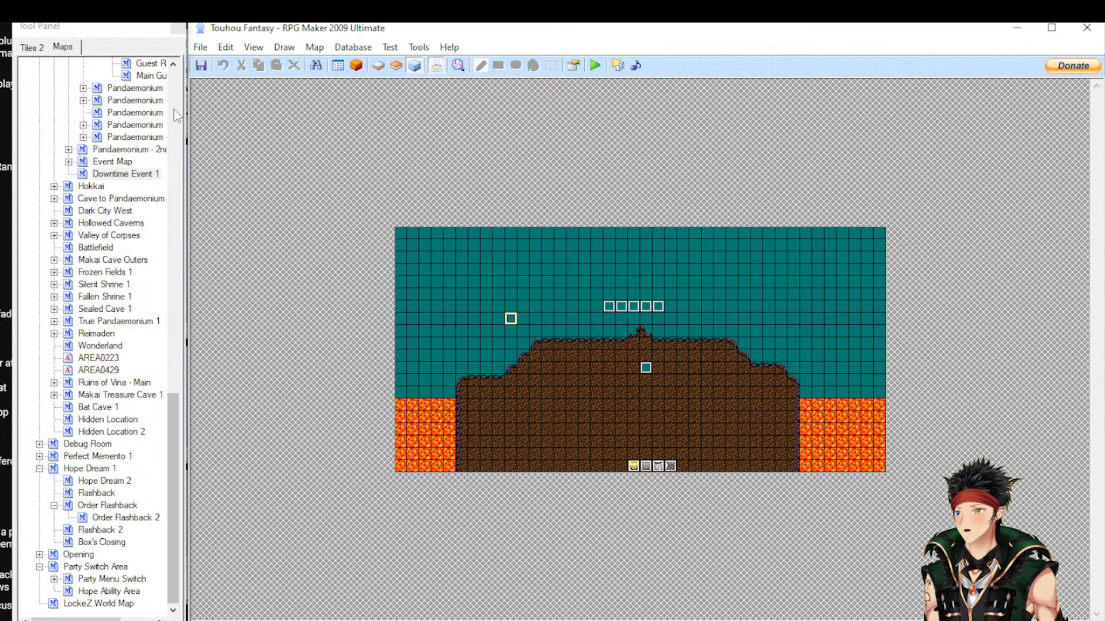
Open the Inside Shops map found beneath Road of Reconsideration and Road of Liminality
{"action": "left_click", "coordinate": [174, 109]}
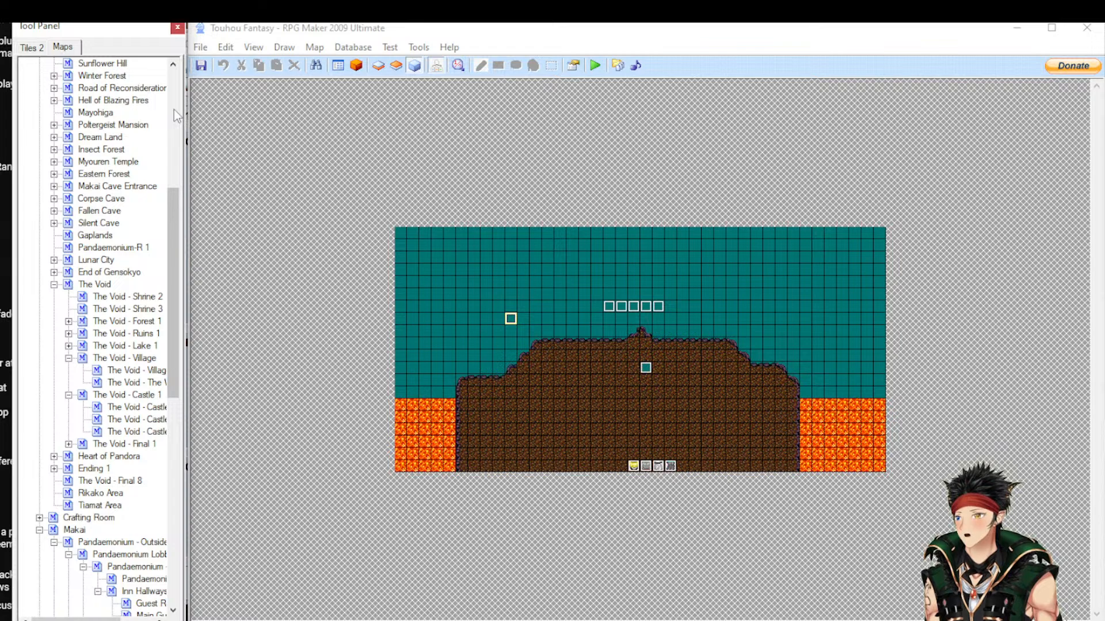
{"action": "left_click", "coordinate": [139, 87]}
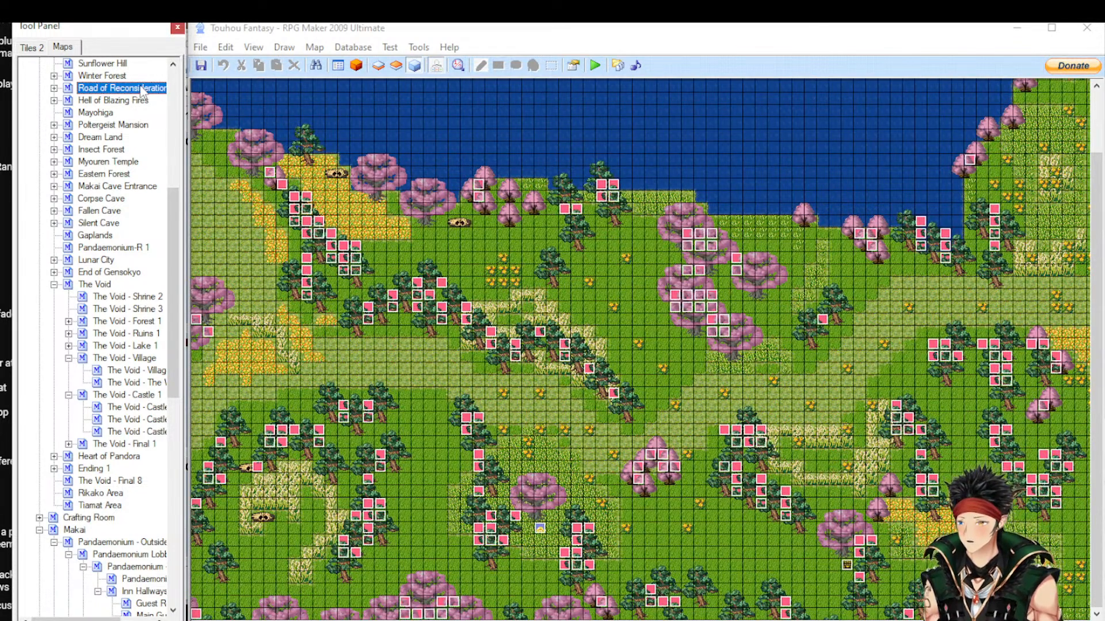
{"action": "double_click", "coordinate": [141, 86]}
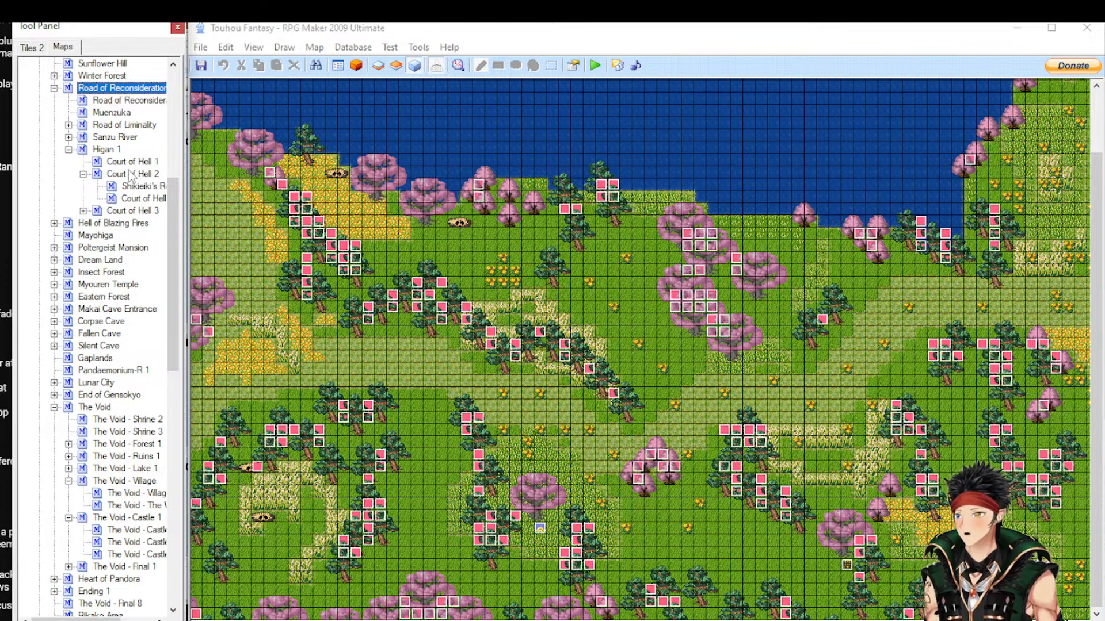
{"action": "double_click", "coordinate": [131, 125]}
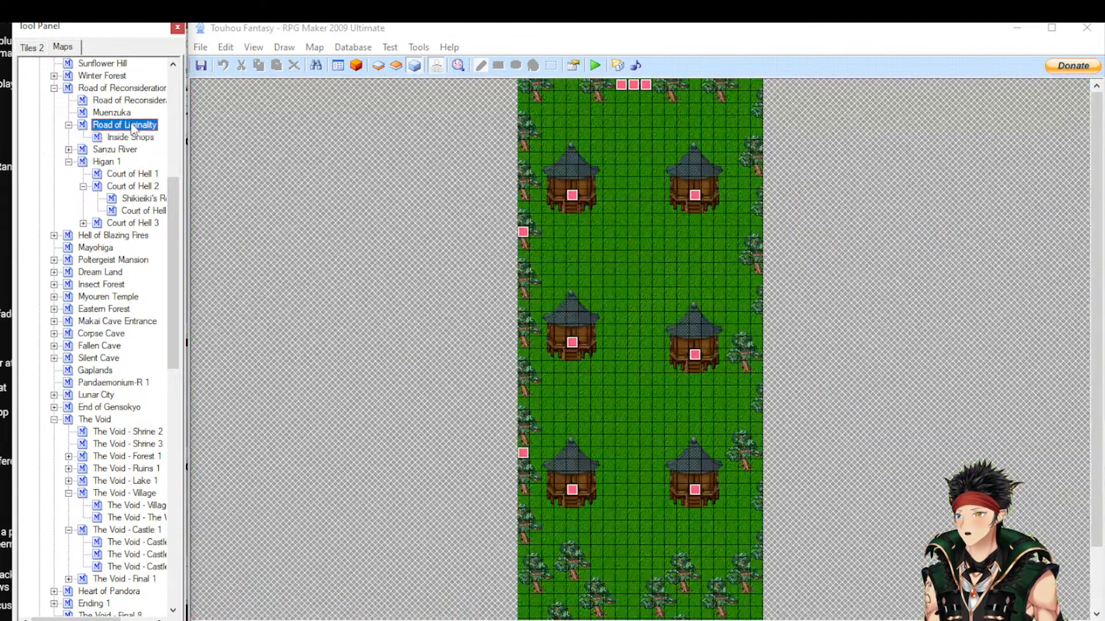
{"action": "left_click", "coordinate": [130, 137]}
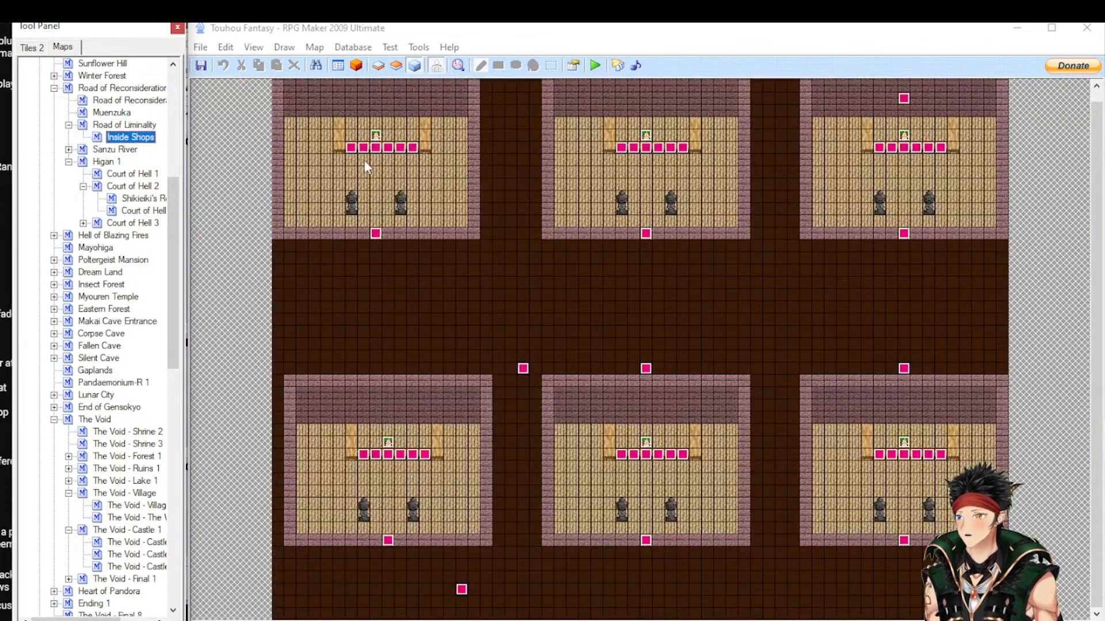
Examine the commands of a counter event in the map's upper-left shop, and open one on the lower-right shop's counter
{"action": "left_click", "coordinate": [376, 148]}
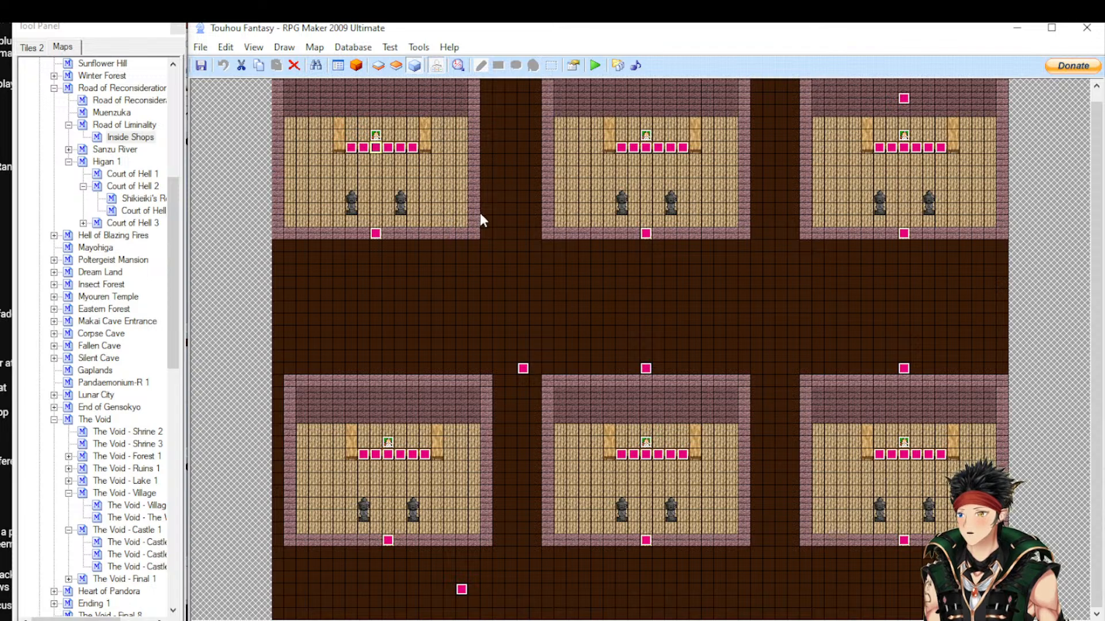
{"action": "double_click", "coordinate": [594, 332]}
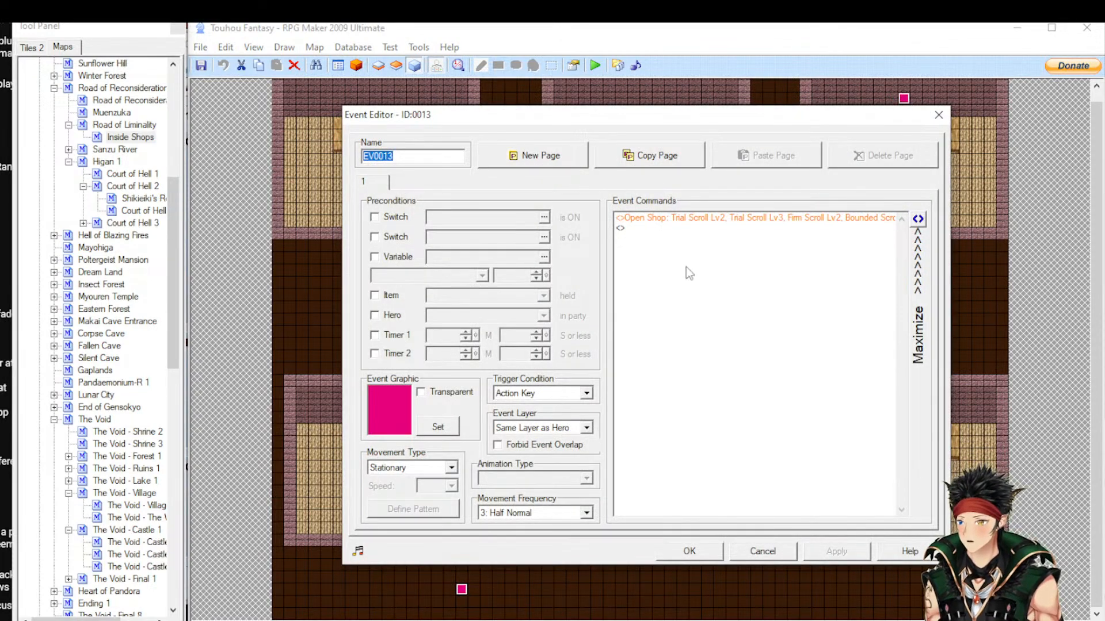
{"action": "left_click", "coordinate": [756, 555]}
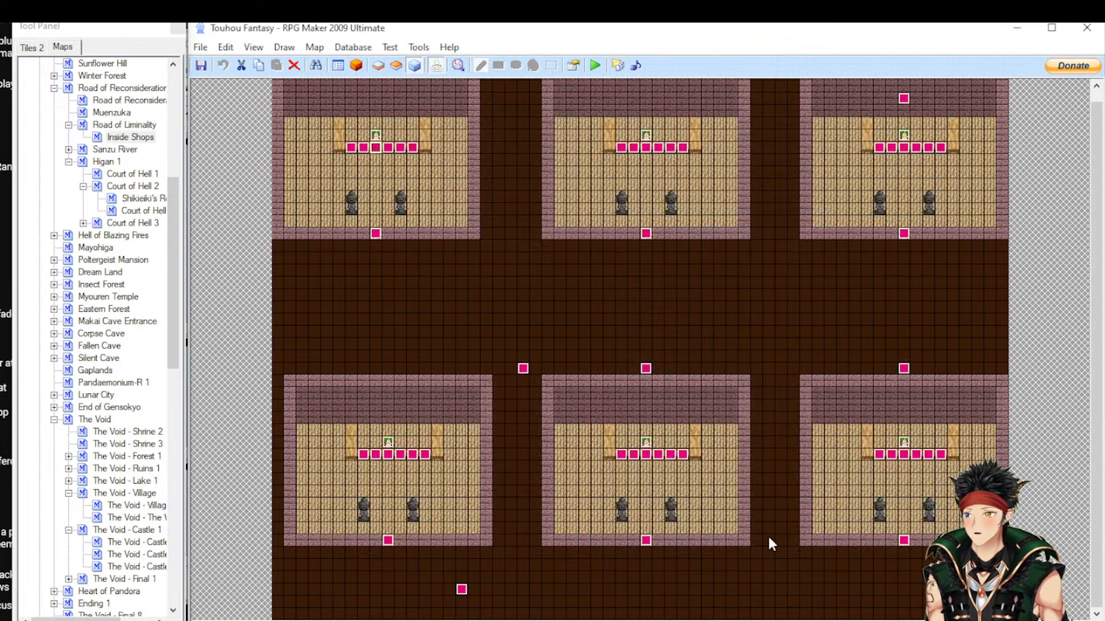
{"action": "double_click", "coordinate": [896, 458]}
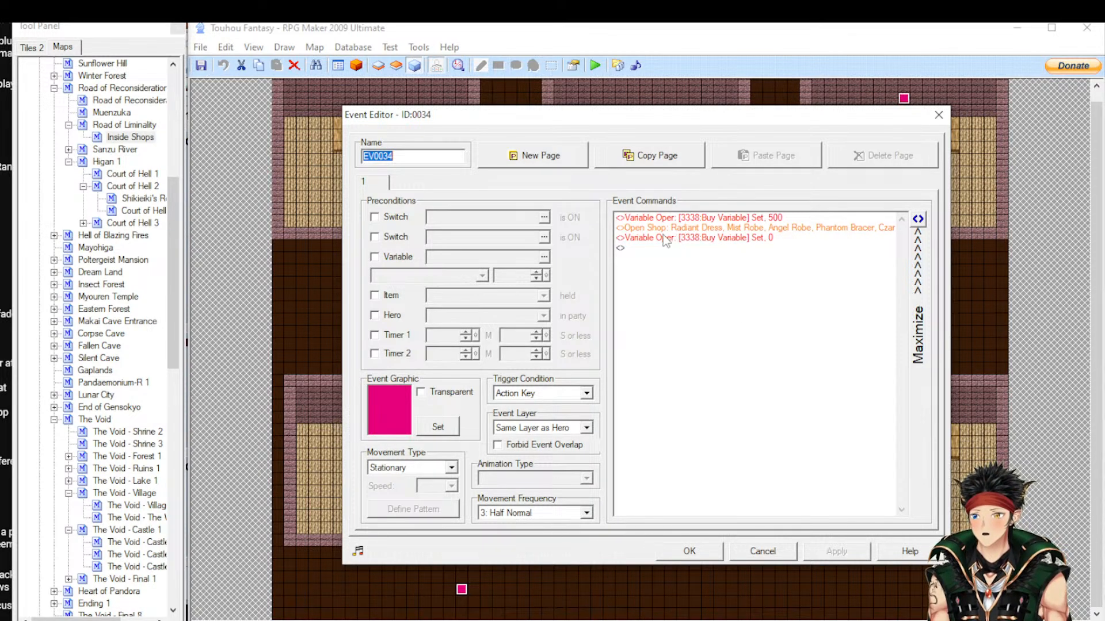
Examine the counter event's Open Shop command and its goods for sale, and leave the command and the event without saving
{"action": "left_click", "coordinate": [791, 230]}
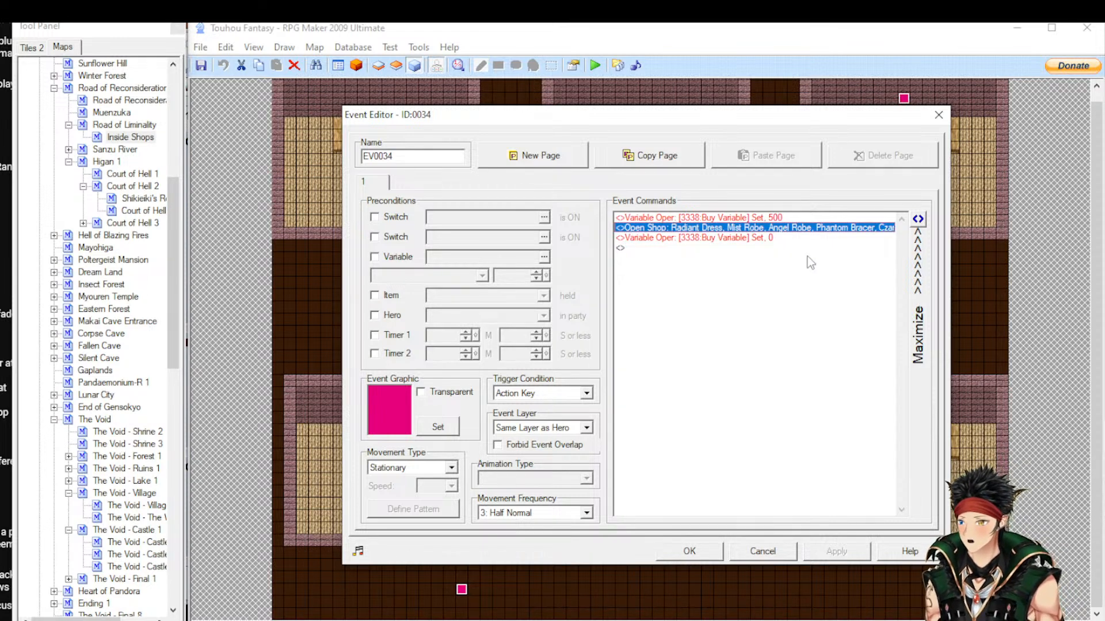
{"action": "key", "text": "space"}
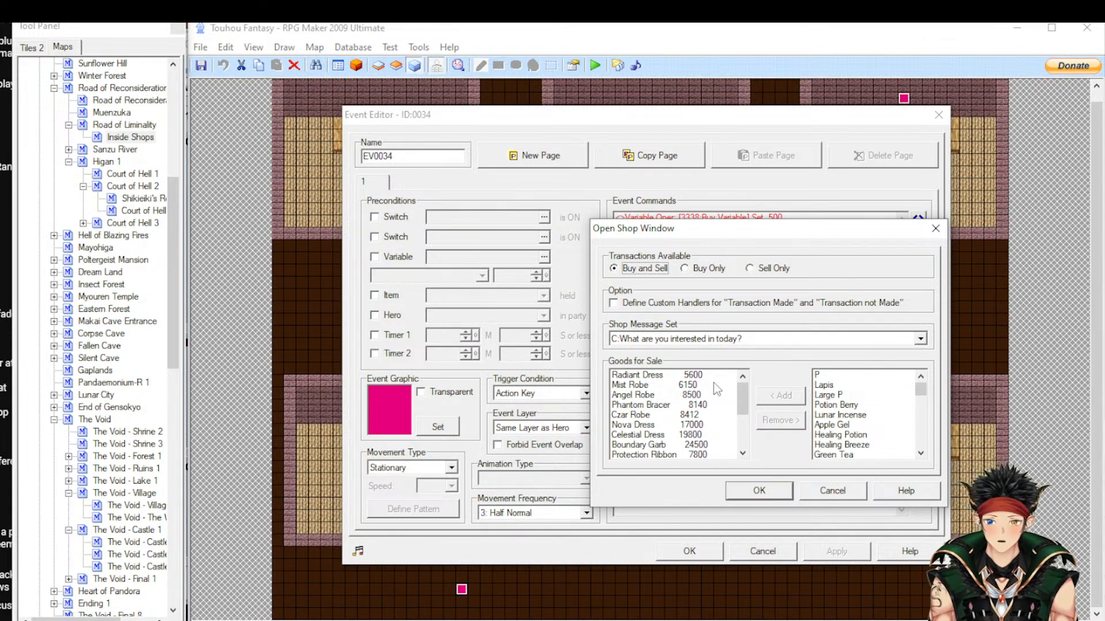
{"action": "scroll", "coordinate": [714, 382], "scroll_direction": "down", "scroll_amount": 5}
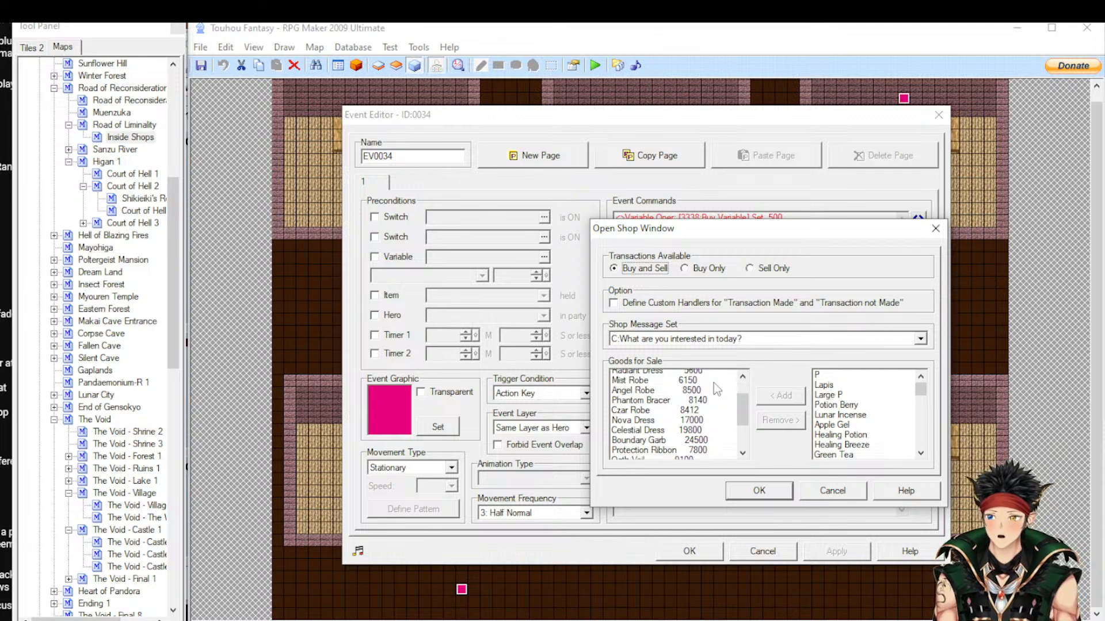
{"action": "scroll", "coordinate": [713, 382], "scroll_direction": "up", "scroll_amount": 5}
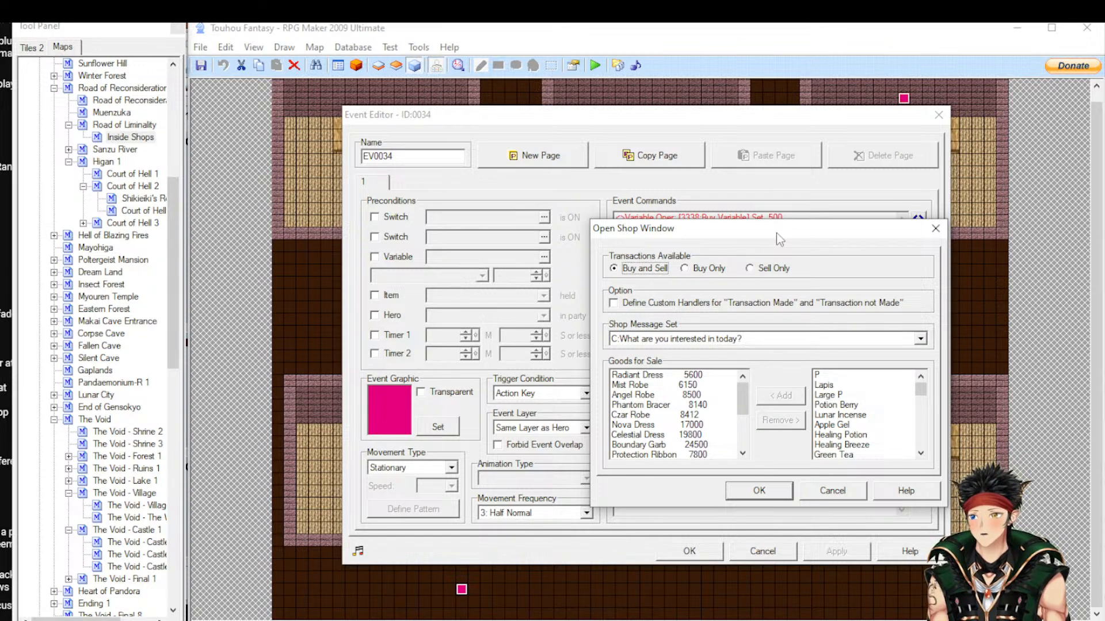
{"action": "left_click", "coordinate": [854, 493]}
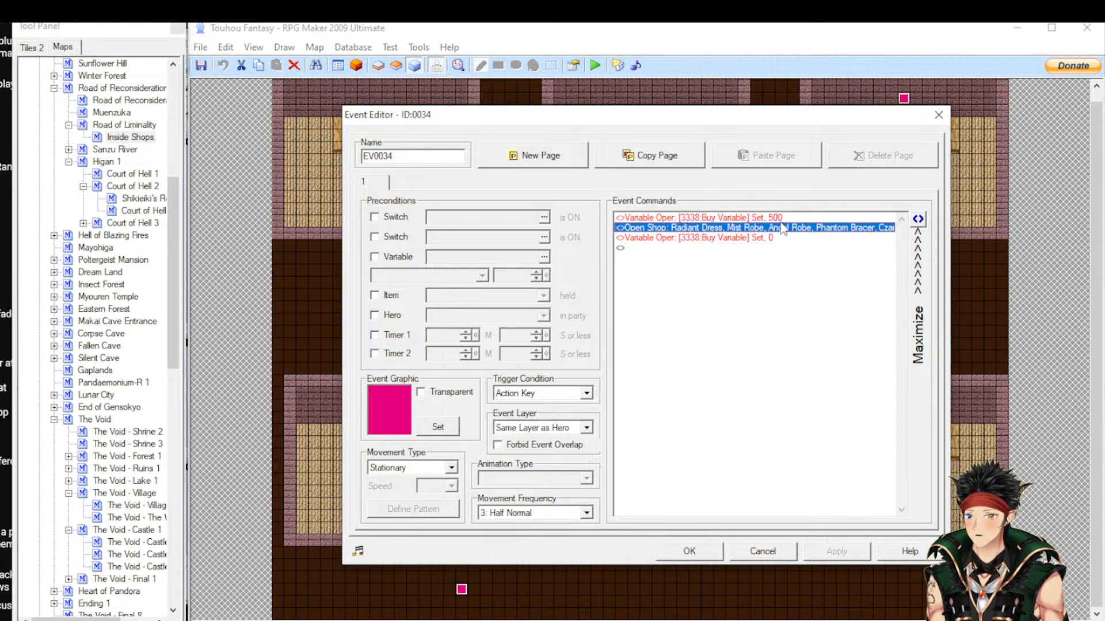
{"action": "left_click", "coordinate": [766, 555]}
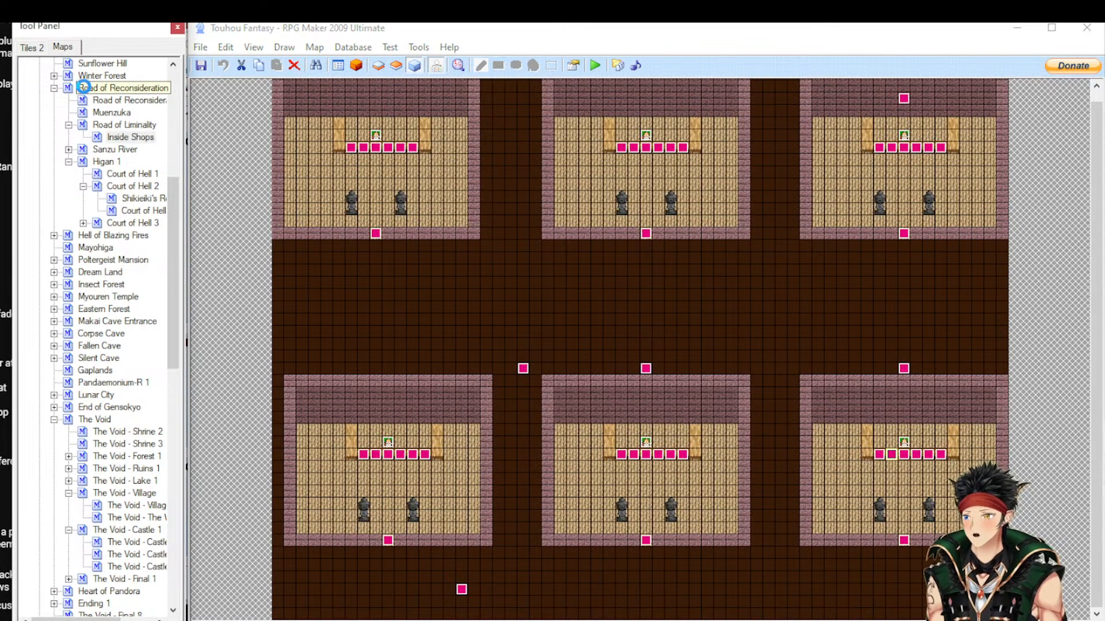
Open the Downtime Event 1 map, create a new event on an empty tile, and bring up the Open Shop Window command
{"action": "left_click", "coordinate": [83, 87]}
{"action": "left_click_drag", "start_coordinate": [174, 183], "coordinate": [174, 276]}
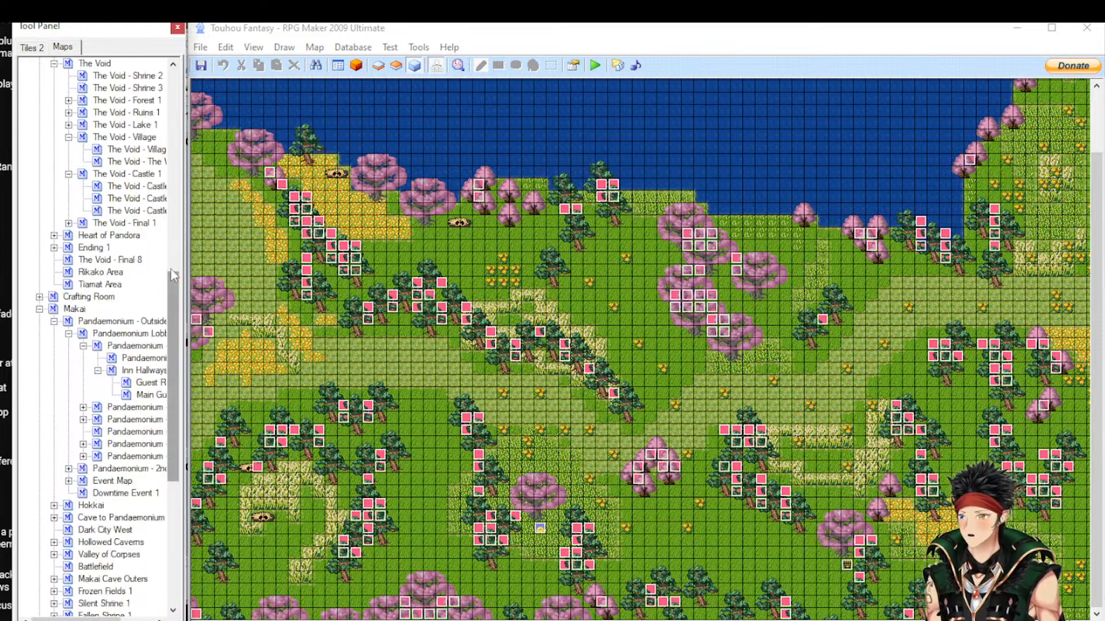
{"action": "scroll", "coordinate": [167, 274], "scroll_direction": "down", "scroll_amount": 9}
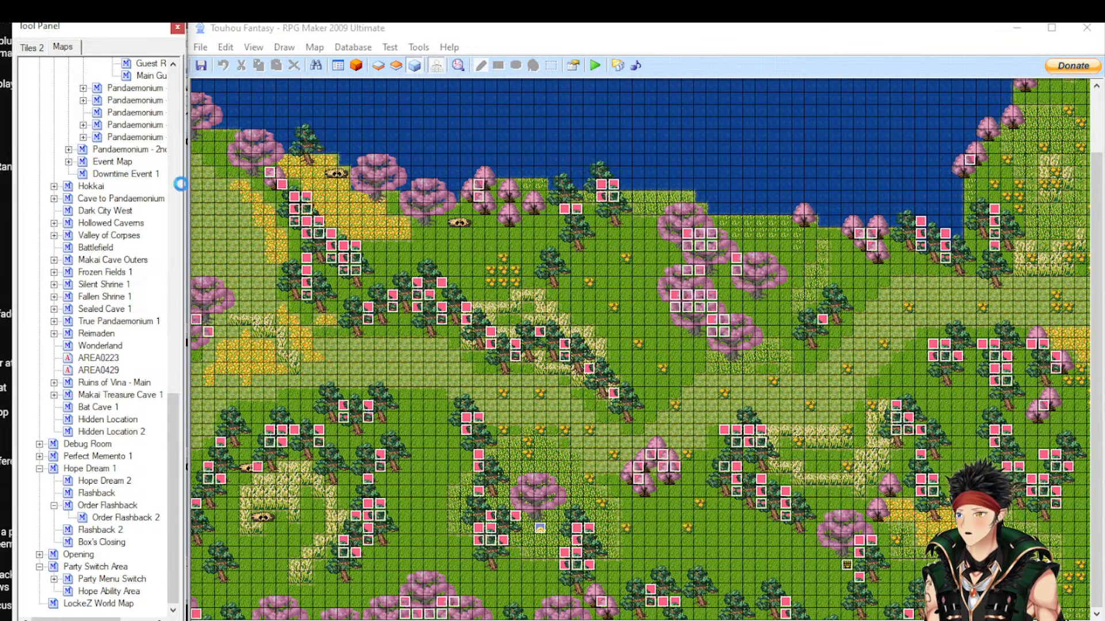
{"action": "left_click", "coordinate": [126, 173]}
{"action": "left_click", "coordinate": [497, 282]}
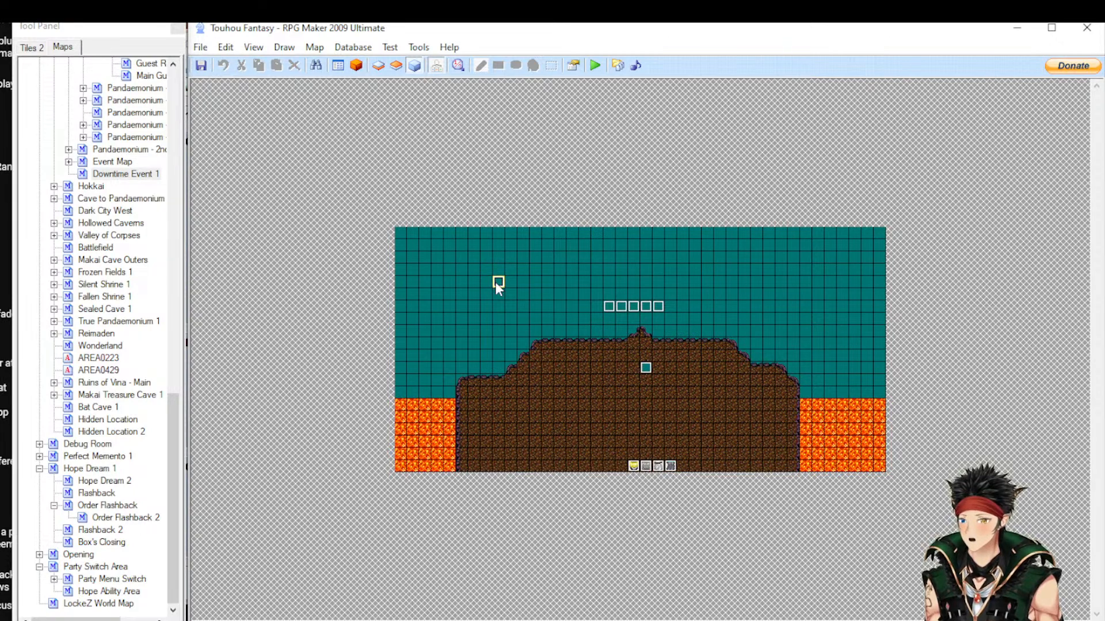
{"action": "double_click", "coordinate": [740, 351]}
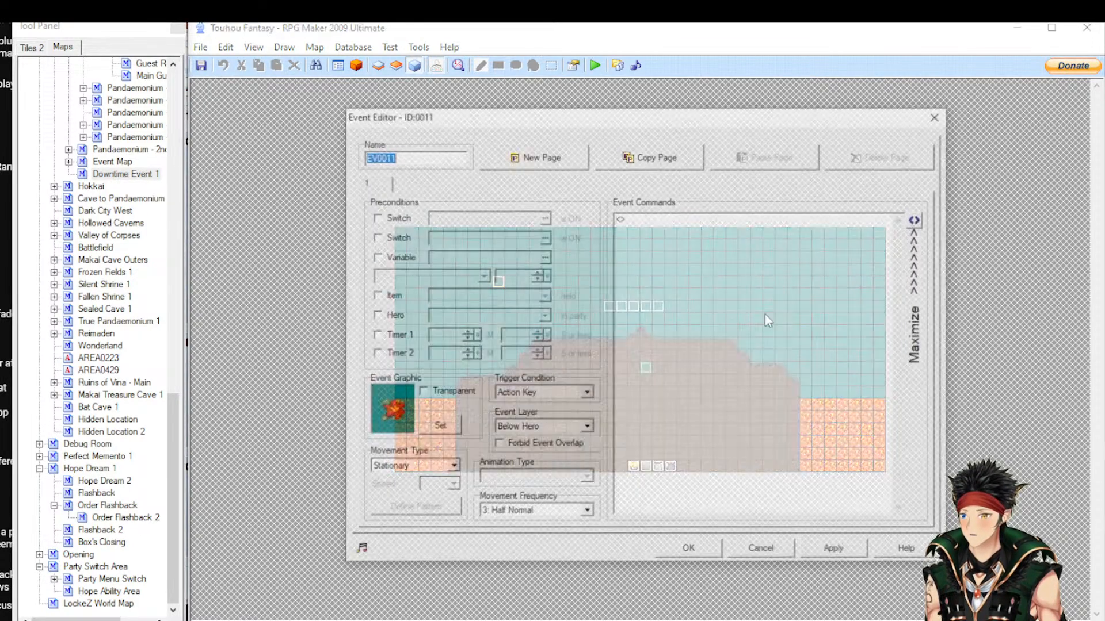
{"action": "double_click", "coordinate": [764, 311]}
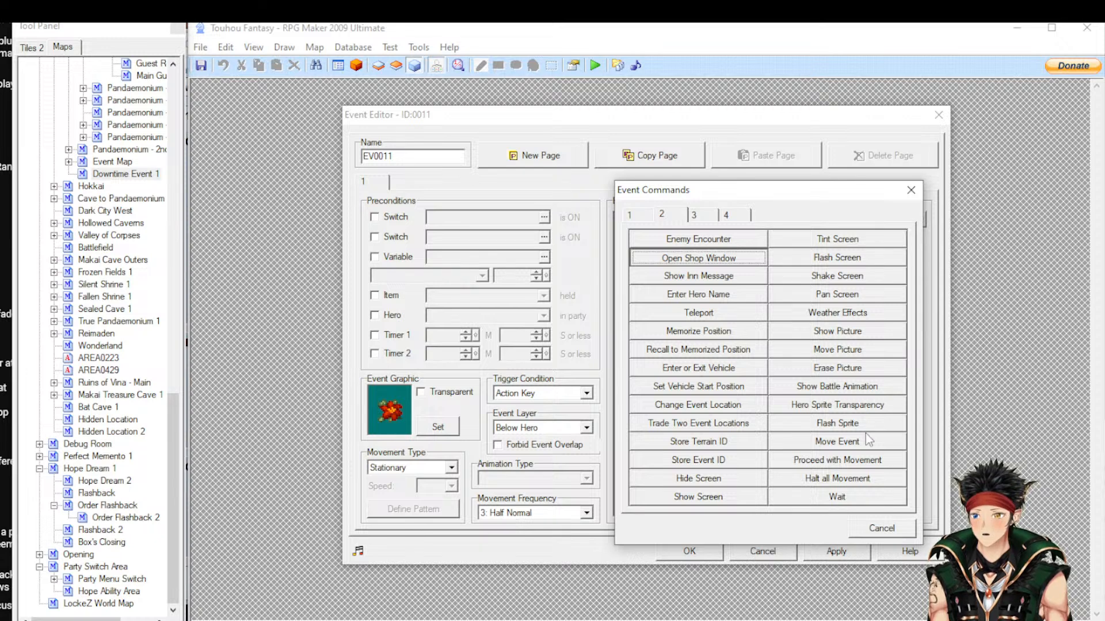
{"action": "left_click", "coordinate": [837, 411]}
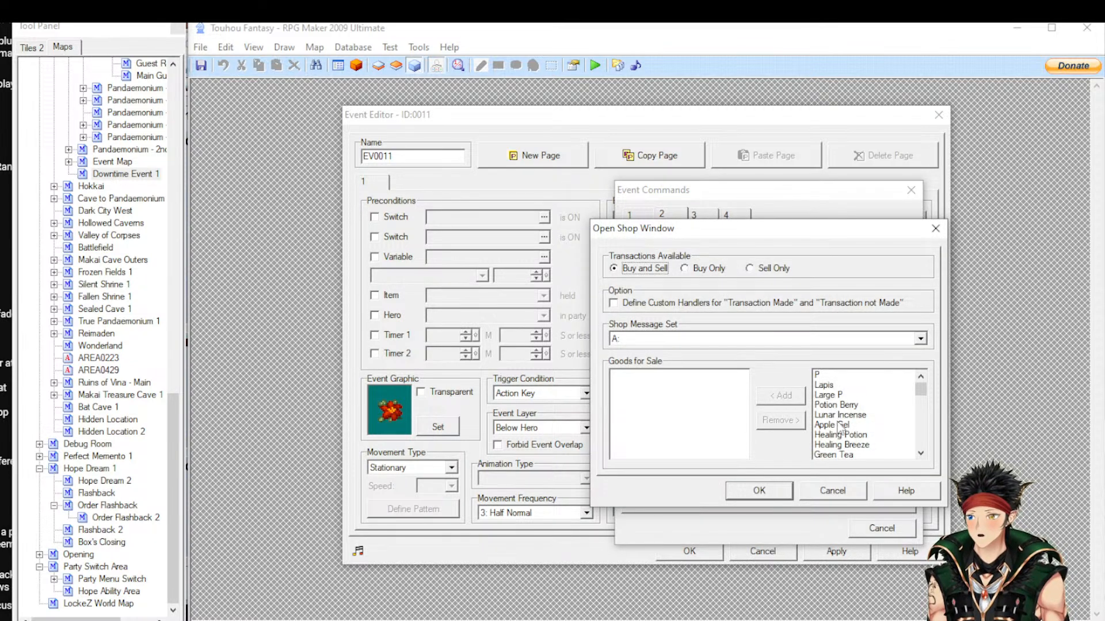
Try adding the item P to the shop's goods for sale three times, and discard the shop command
{"action": "left_click", "coordinate": [820, 375]}
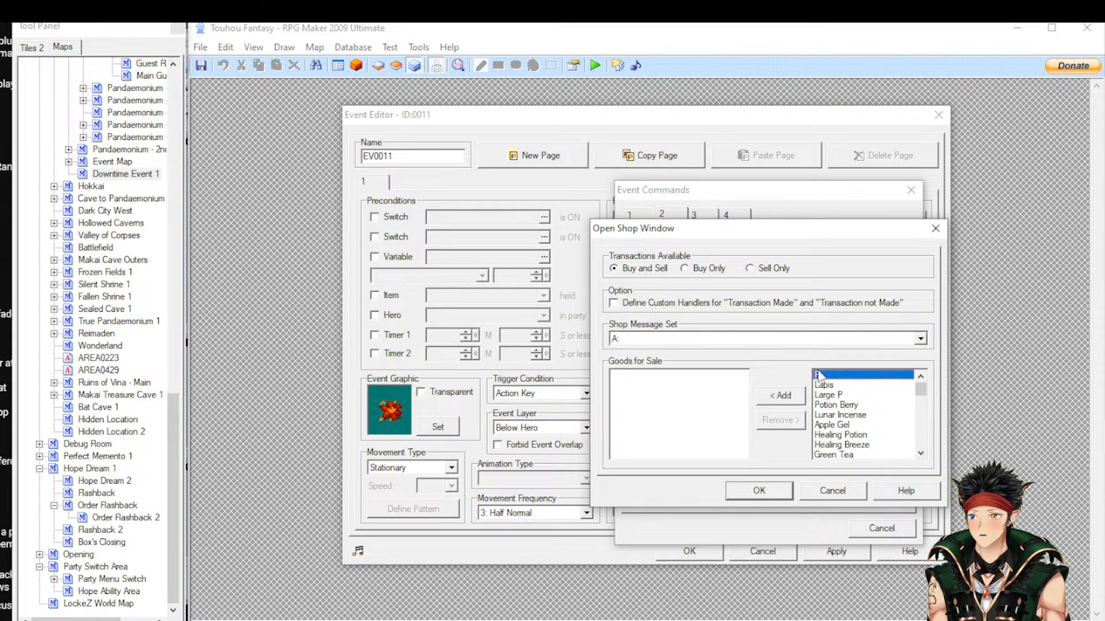
{"action": "double_click", "coordinate": [820, 376]}
{"action": "double_click", "coordinate": [820, 375]}
{"action": "double_click", "coordinate": [820, 375]}
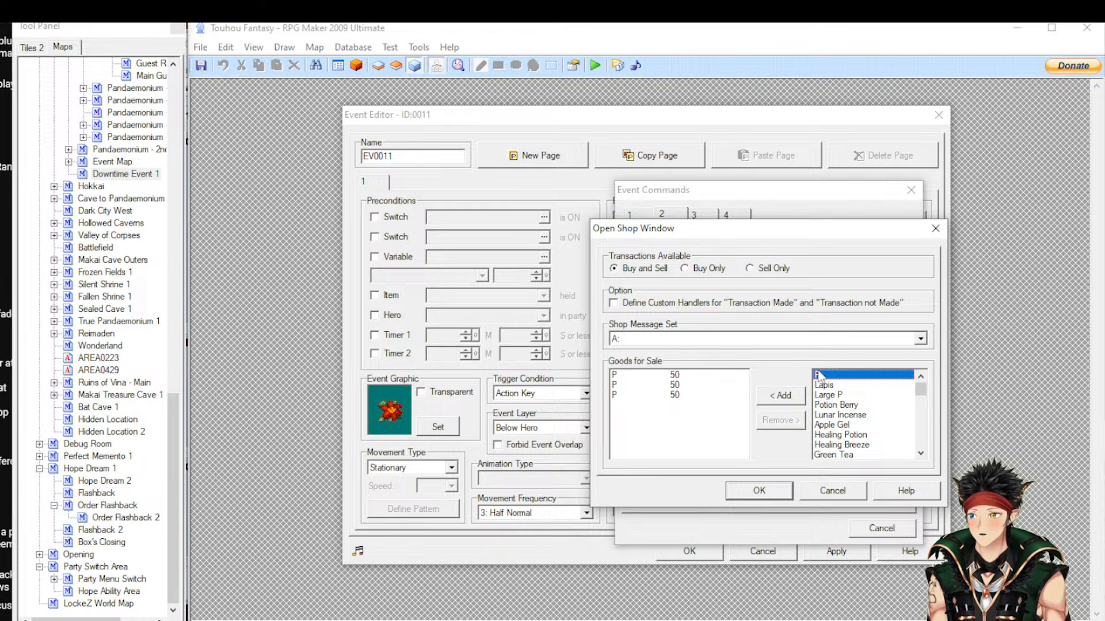
{"action": "left_click", "coordinate": [838, 494]}
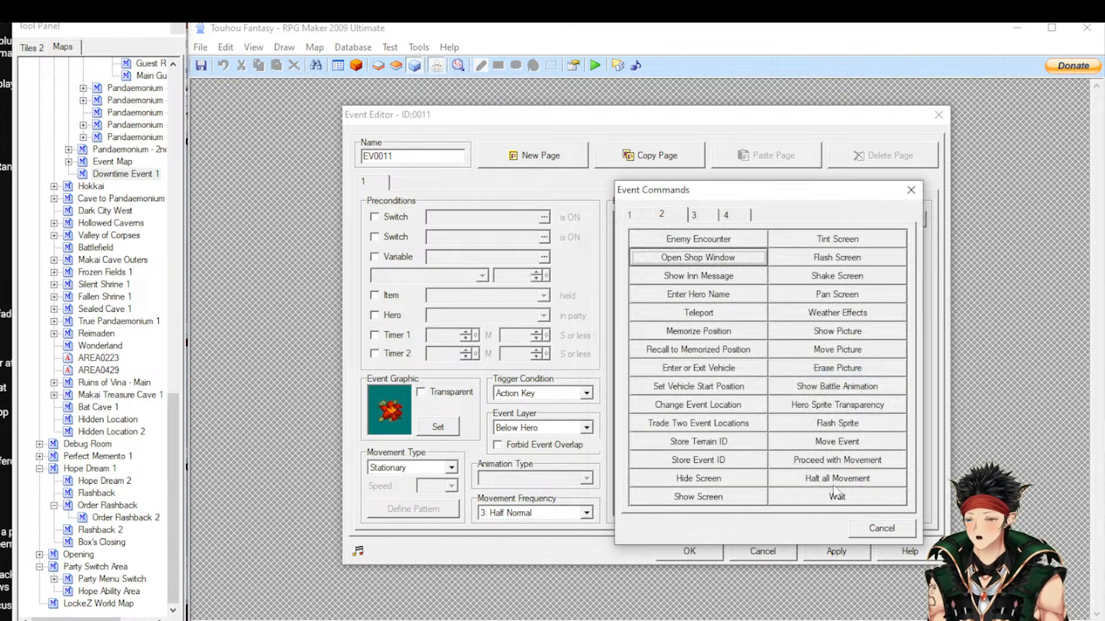
Check the Show Inn Message and Enter Hero Name options, trying the Katakana and Hiragana character sets, without adding either command
{"action": "left_click", "coordinate": [699, 276]}
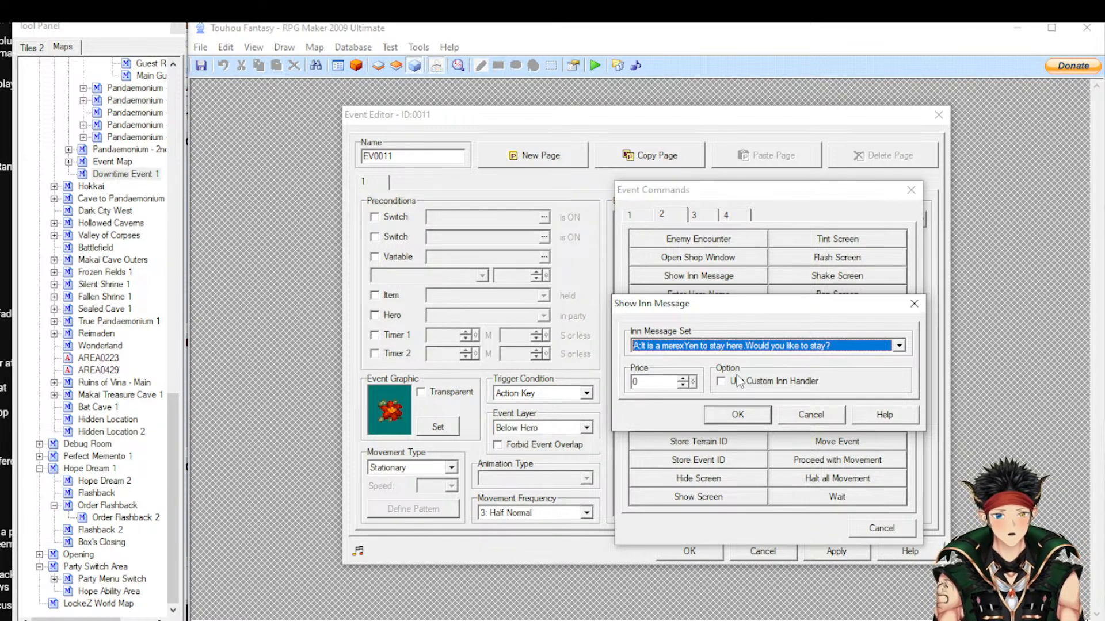
{"action": "left_click", "coordinate": [829, 414]}
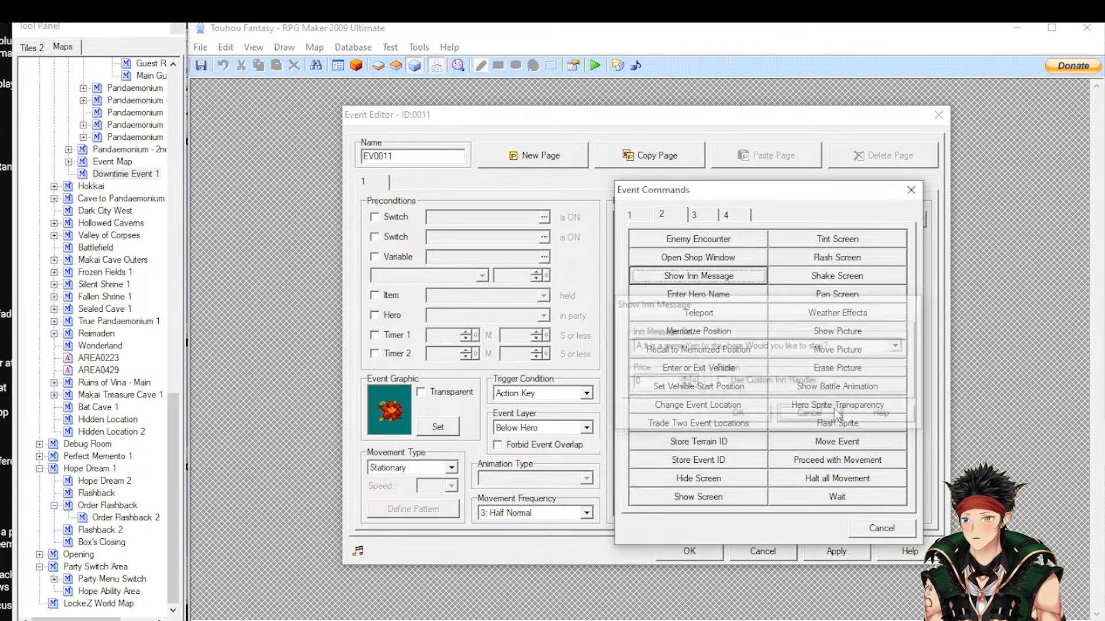
{"action": "left_click", "coordinate": [666, 297]}
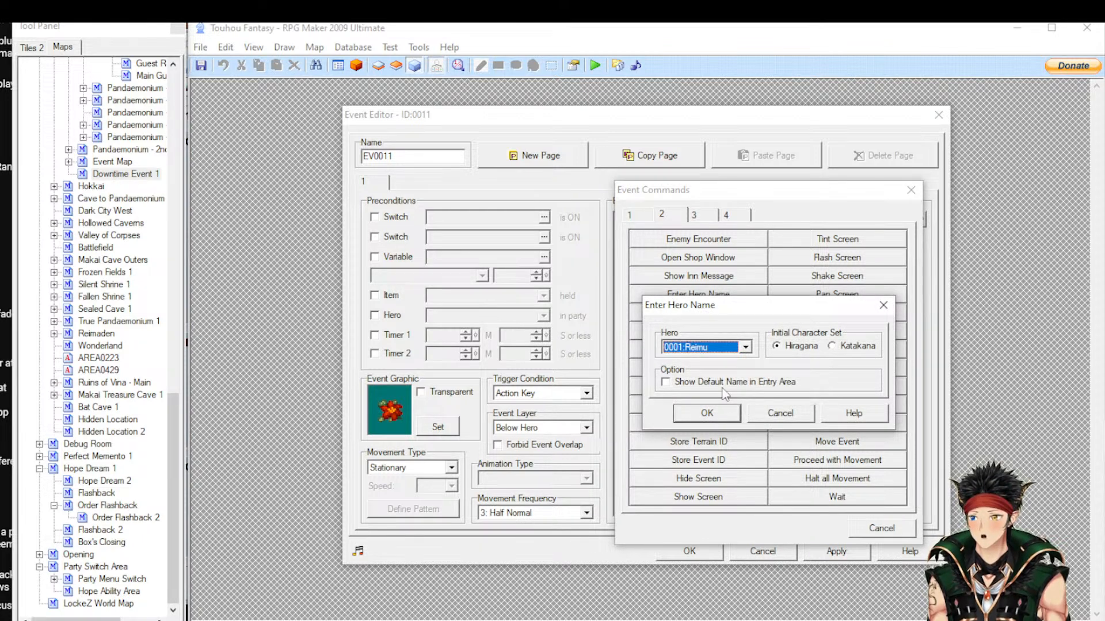
{"action": "left_click", "coordinate": [837, 347]}
{"action": "left_click", "coordinate": [800, 347]}
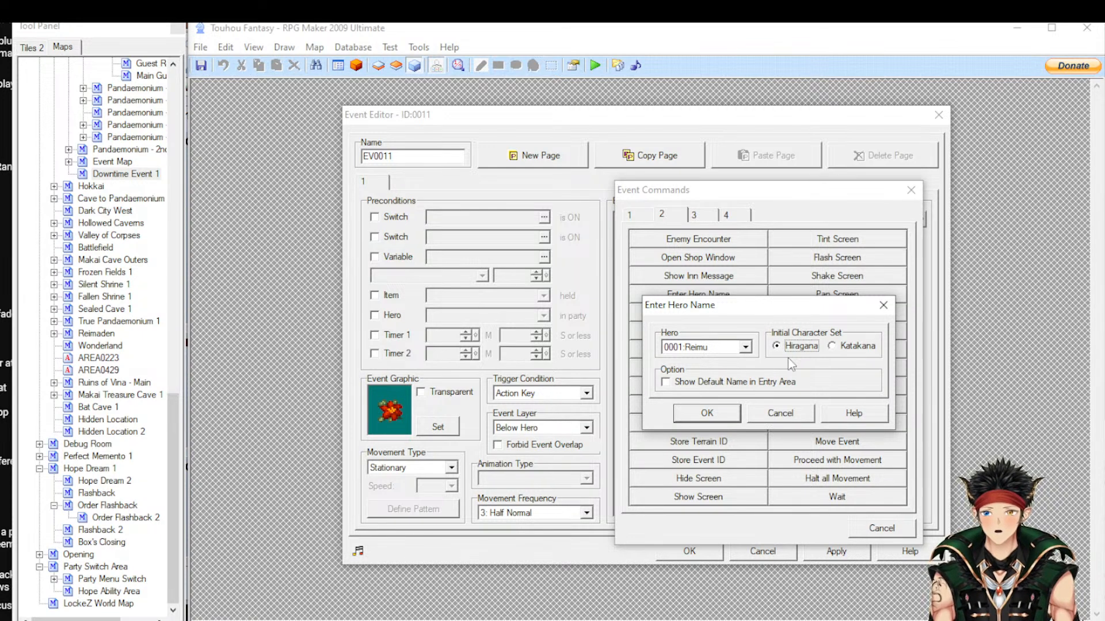
{"action": "left_click", "coordinate": [791, 414]}
Start a Teleport command and pick tile (006,004) on the Downtime Event 1 map as its destination
{"action": "key", "text": "Return"}
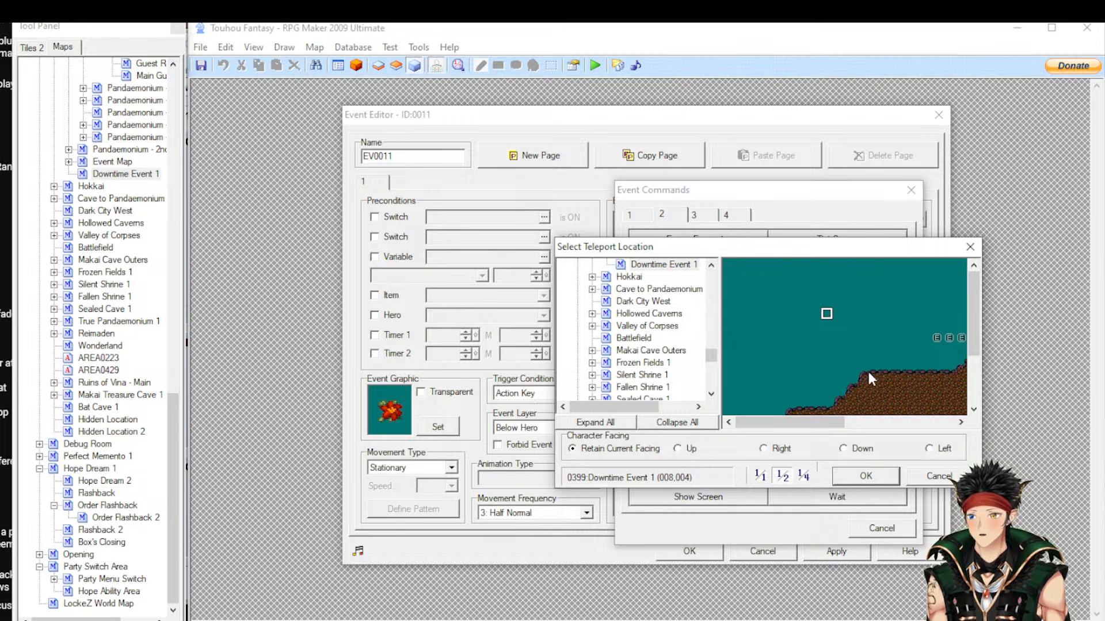
{"action": "left_click", "coordinate": [825, 339]}
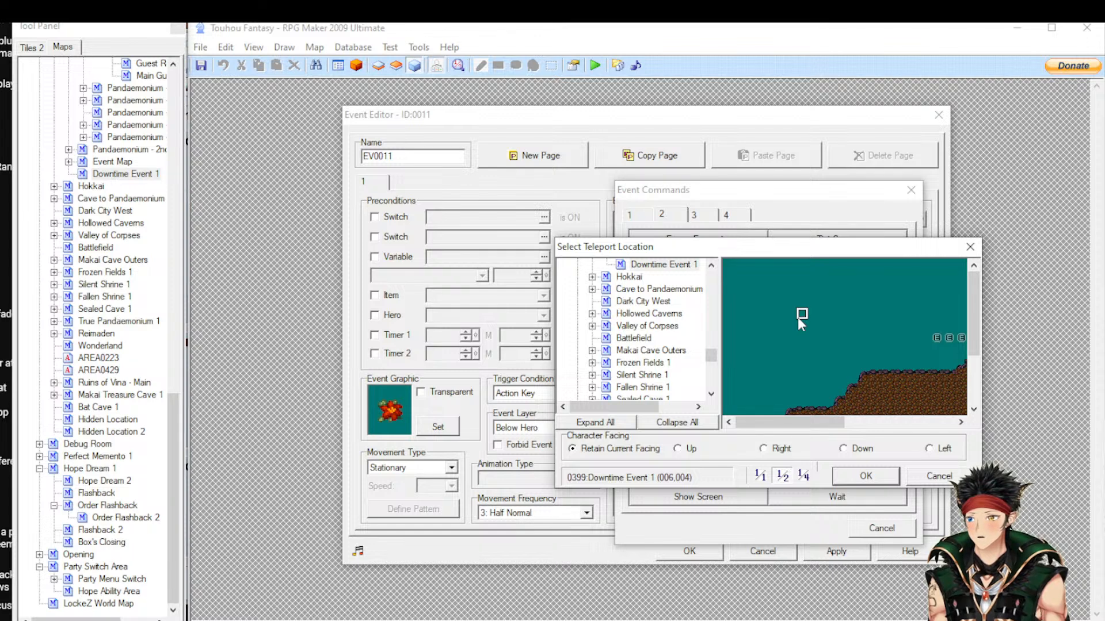
Switch to the Hololive project and inspect the Transfer Player command and its location picker for comparison, cancelling without changes
{"action": "key", "text": "alt+Tab"}
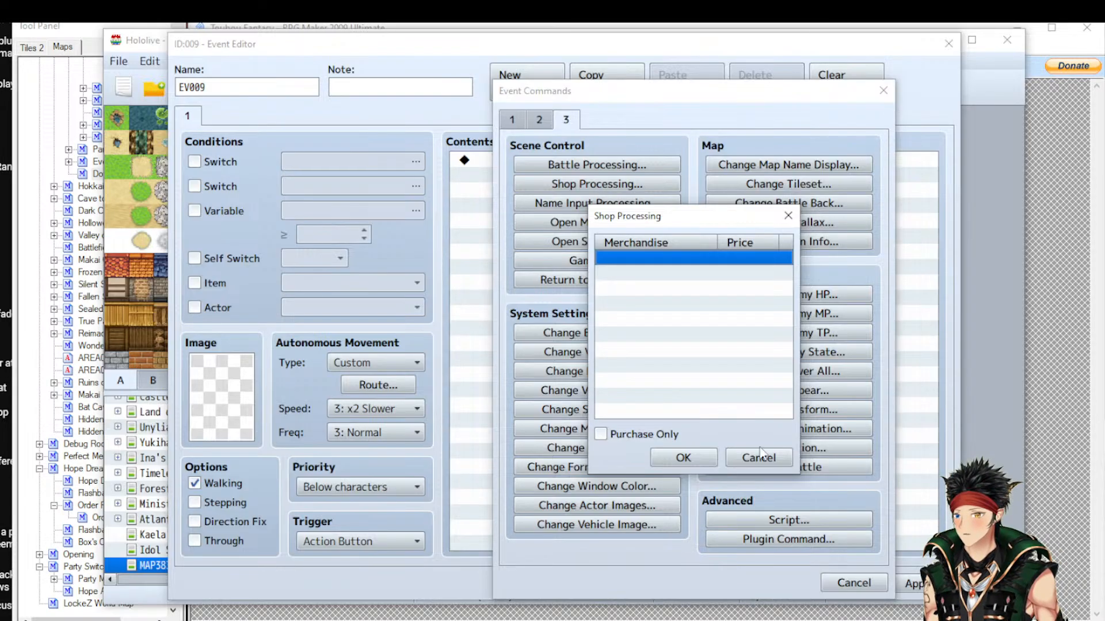
{"action": "left_click", "coordinate": [781, 452]}
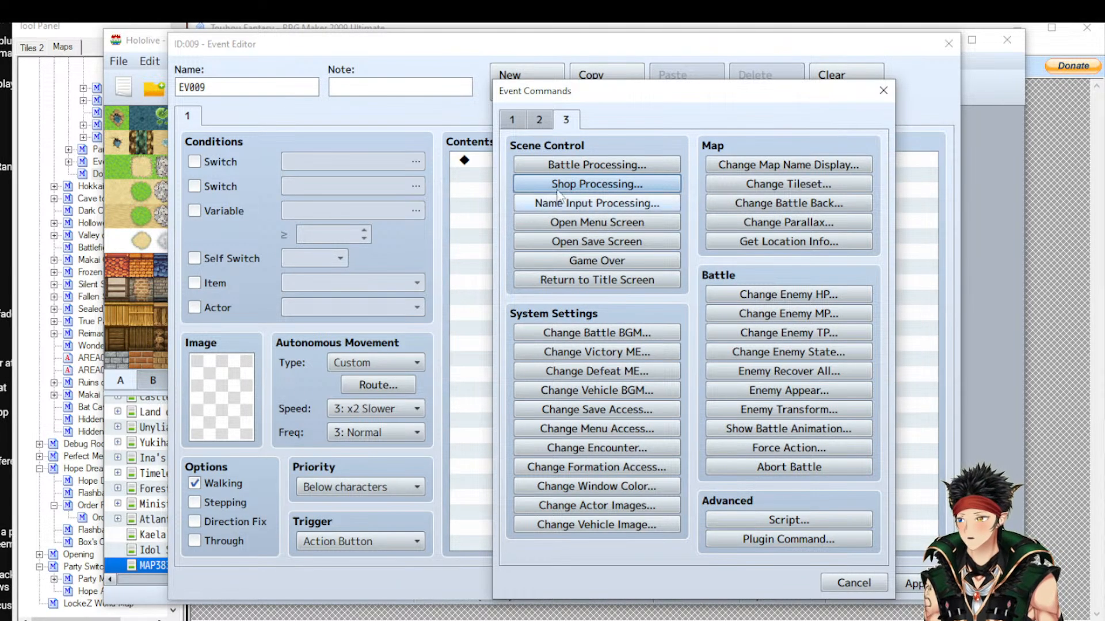
{"action": "left_click", "coordinate": [540, 119]}
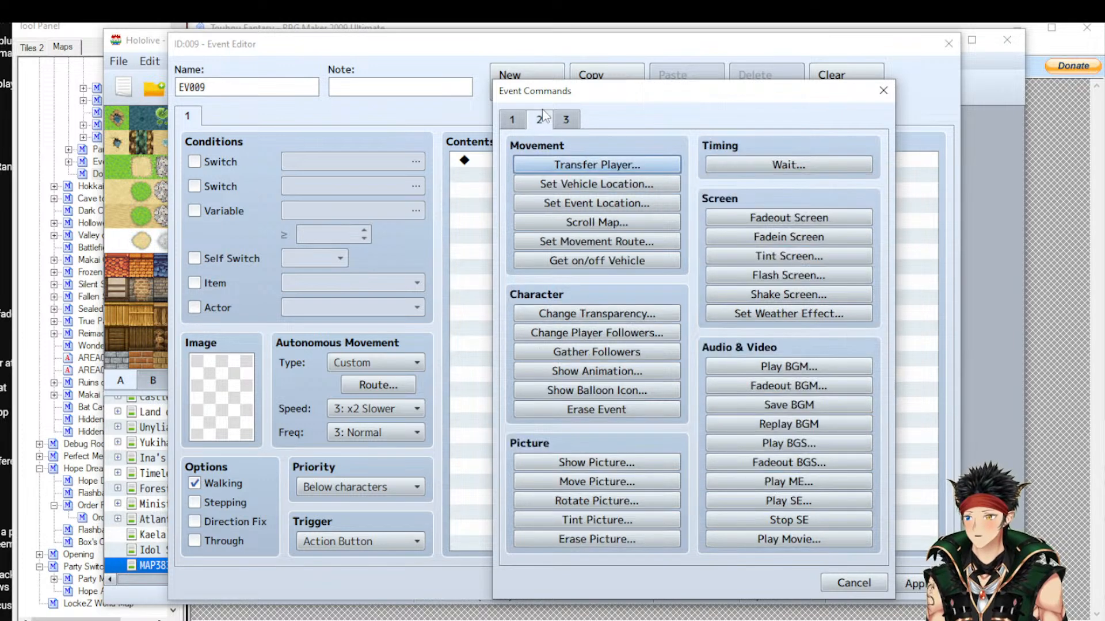
{"action": "left_click", "coordinate": [583, 165]}
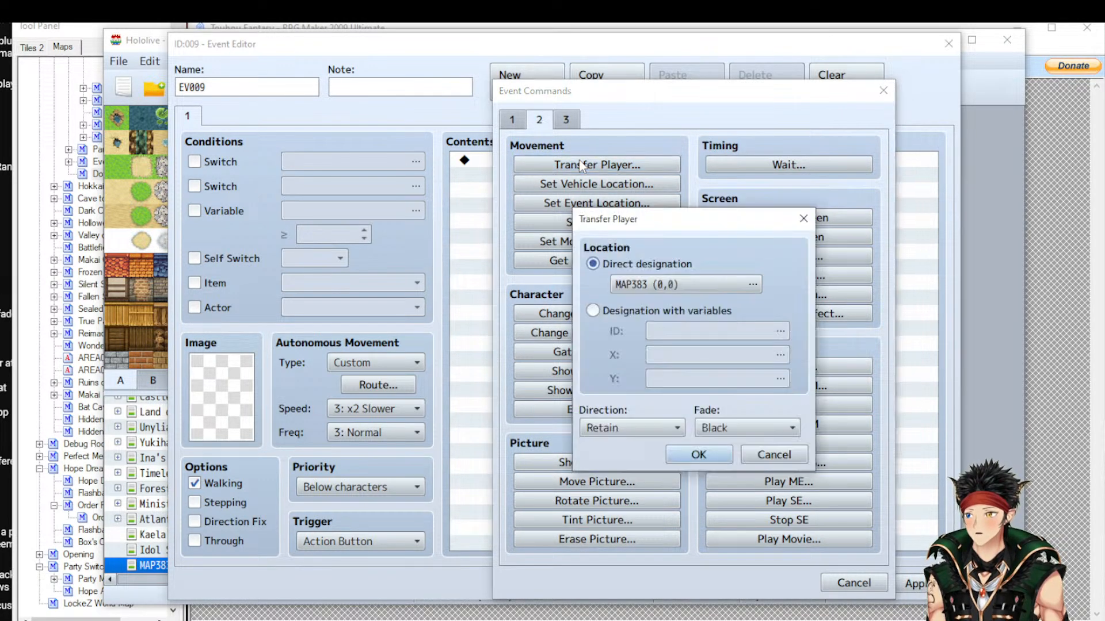
{"action": "left_click", "coordinate": [675, 284]}
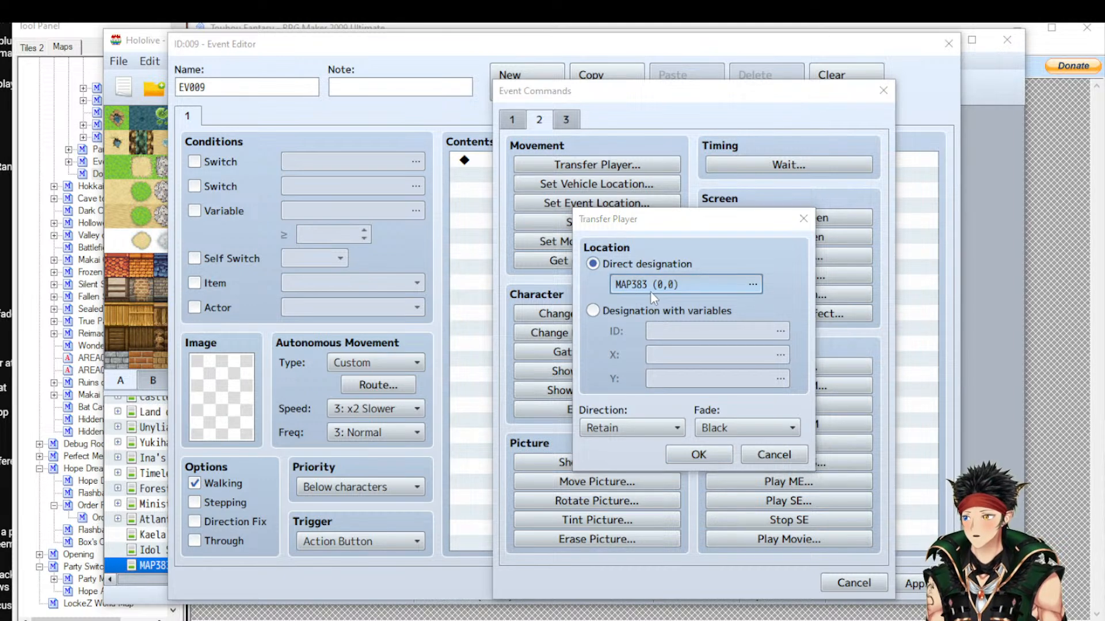
{"action": "left_click", "coordinate": [651, 287]}
{"action": "left_click", "coordinate": [665, 411]}
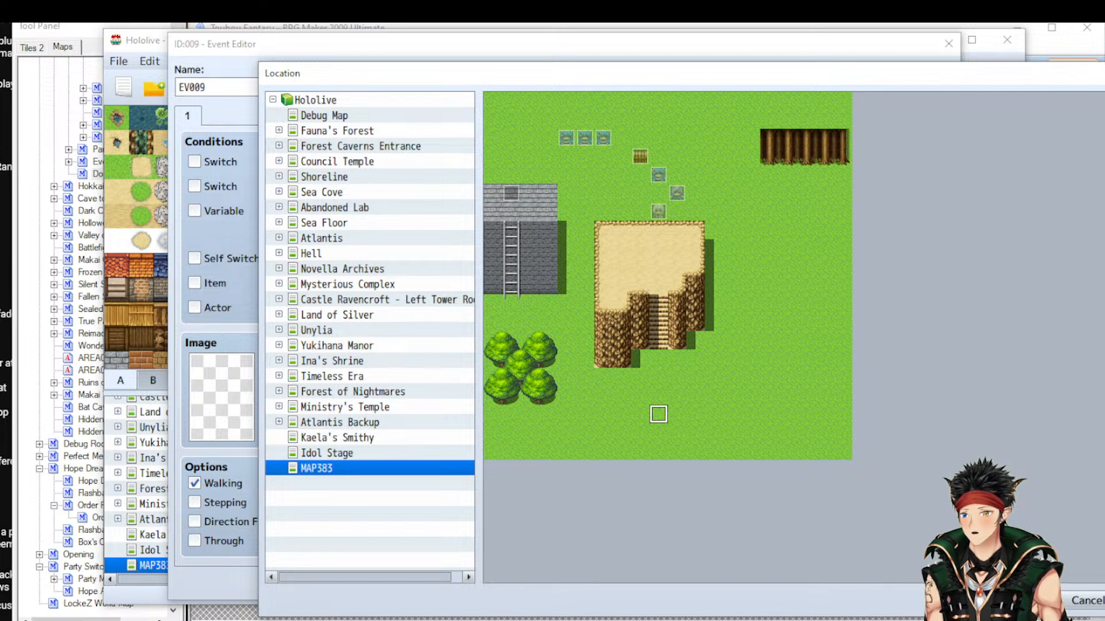
{"action": "left_click", "coordinate": [1068, 611]}
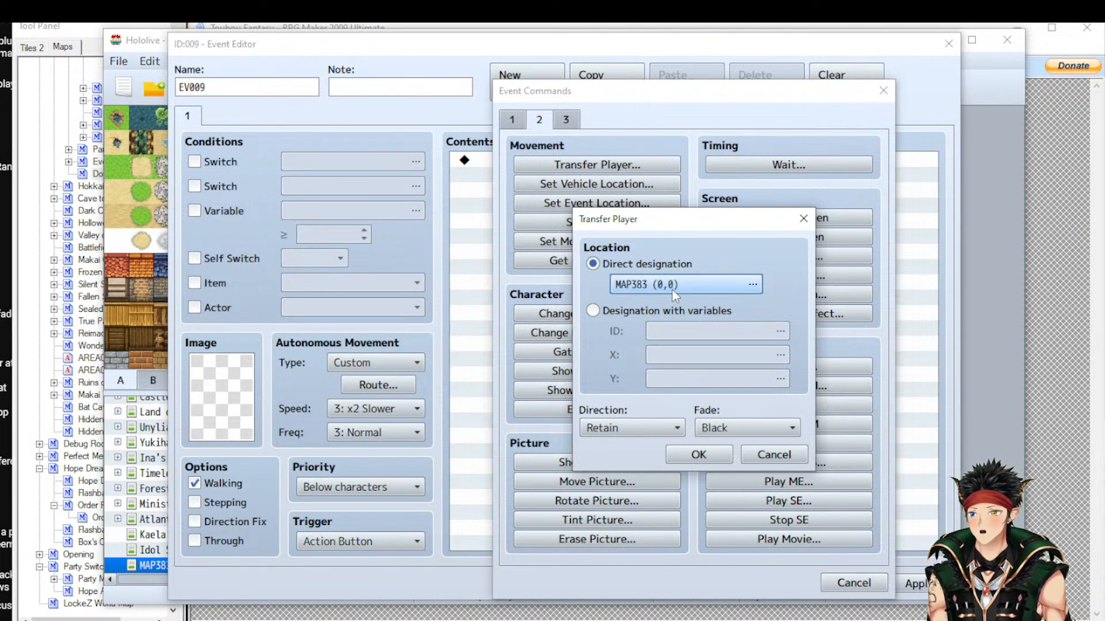
{"action": "left_click", "coordinate": [774, 455]}
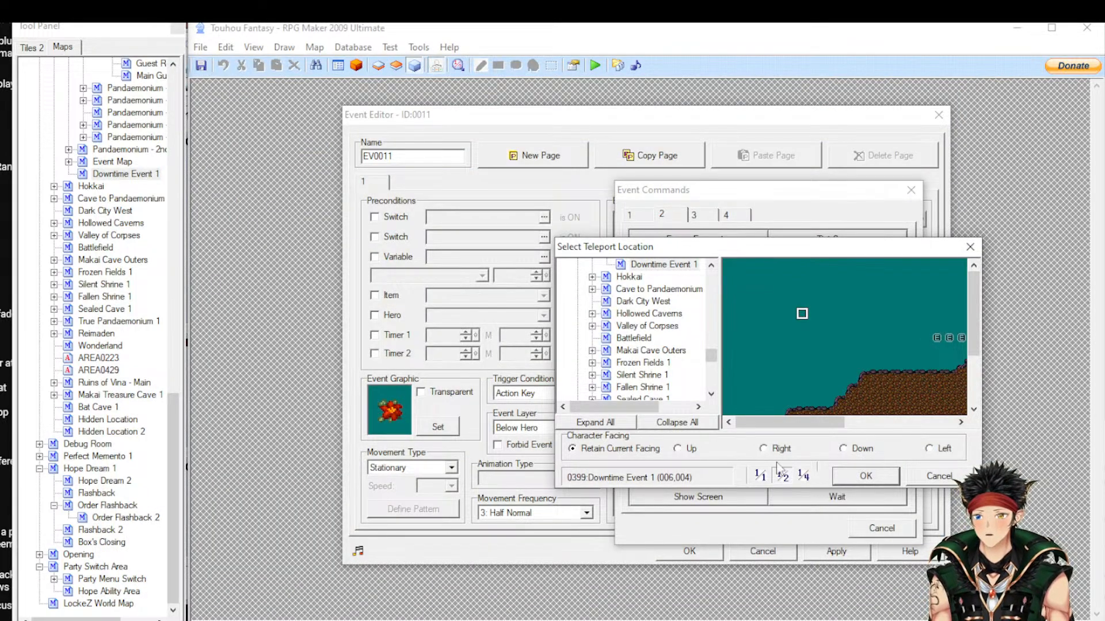
Back in RPG Maker 2009, browse the teleport destination's map tree and set the character facing to Up
{"action": "scroll", "coordinate": [656, 357], "scroll_direction": "down", "scroll_amount": 8}
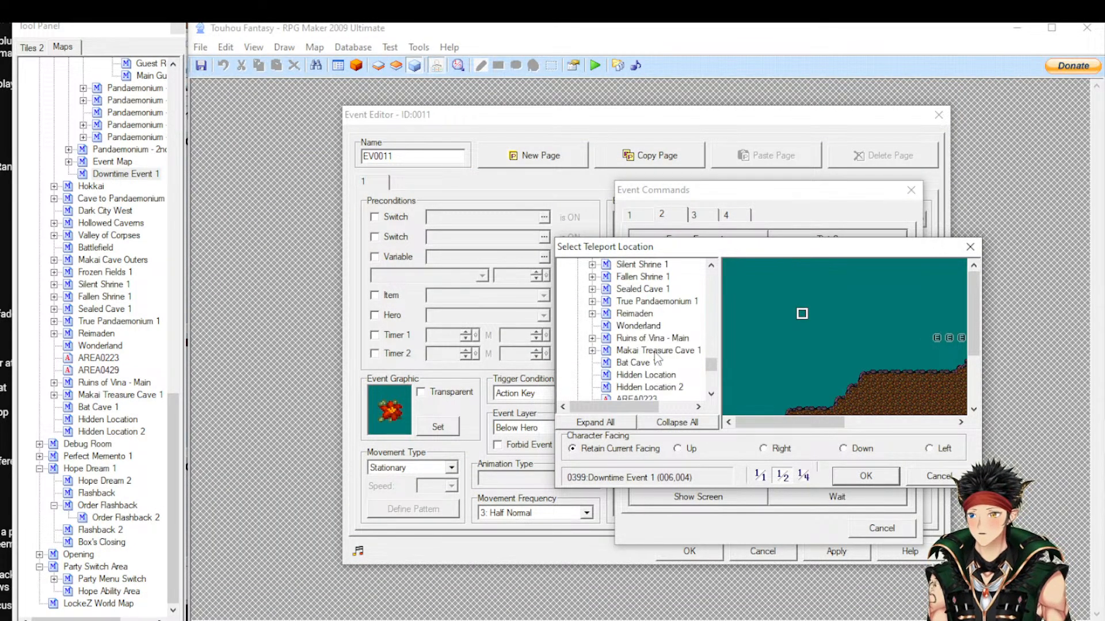
{"action": "scroll", "coordinate": [656, 357], "scroll_direction": "up", "scroll_amount": 10}
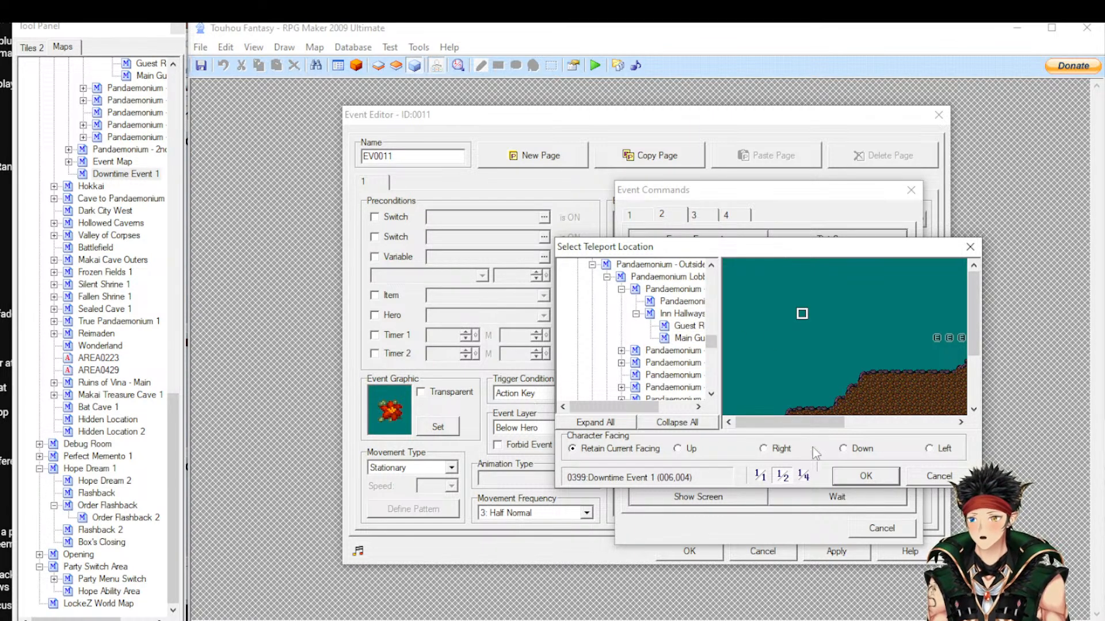
{"action": "left_click", "coordinate": [689, 451]}
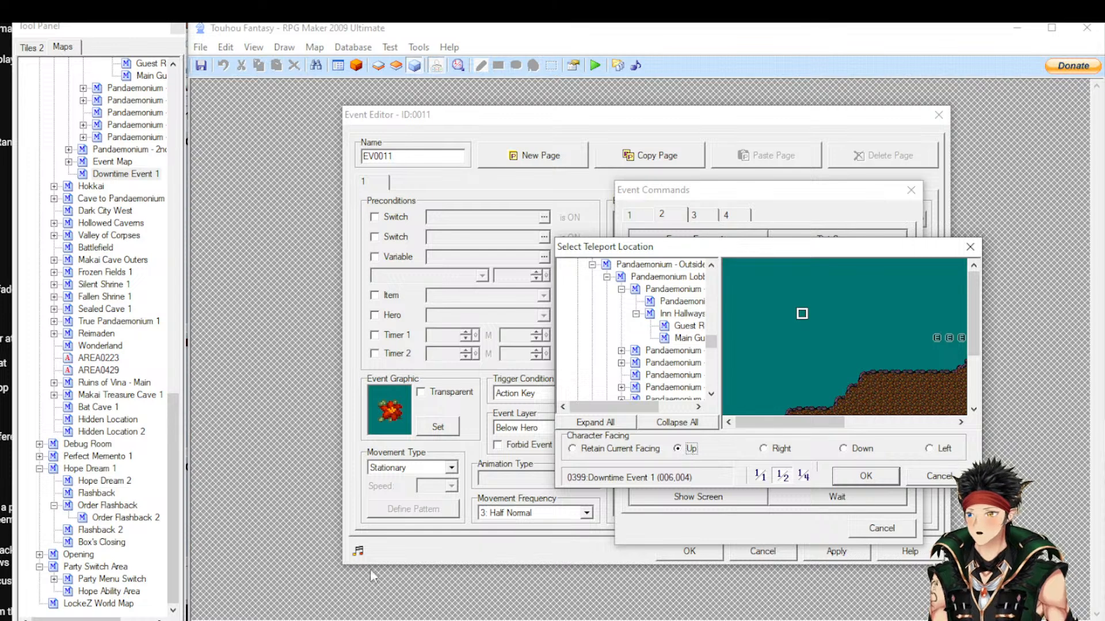
Switch to the Hololive project and try out tiles on MAP383 in Transfer Player's location picker, cancelling the command
{"action": "key", "text": "alt+Tab"}
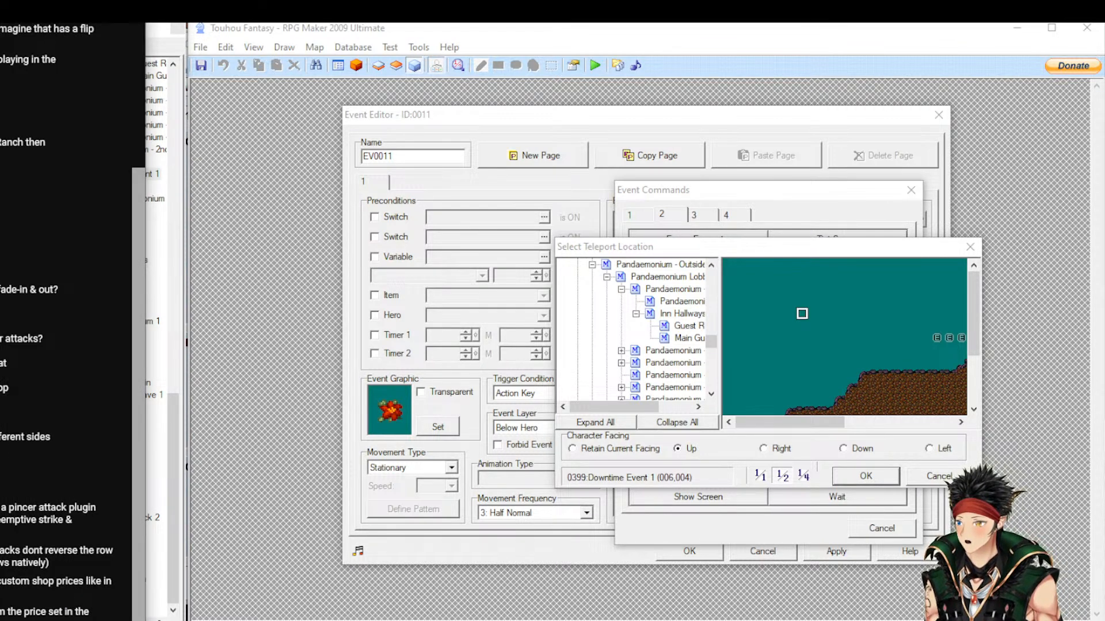
{"action": "key", "text": "alt+Tab"}
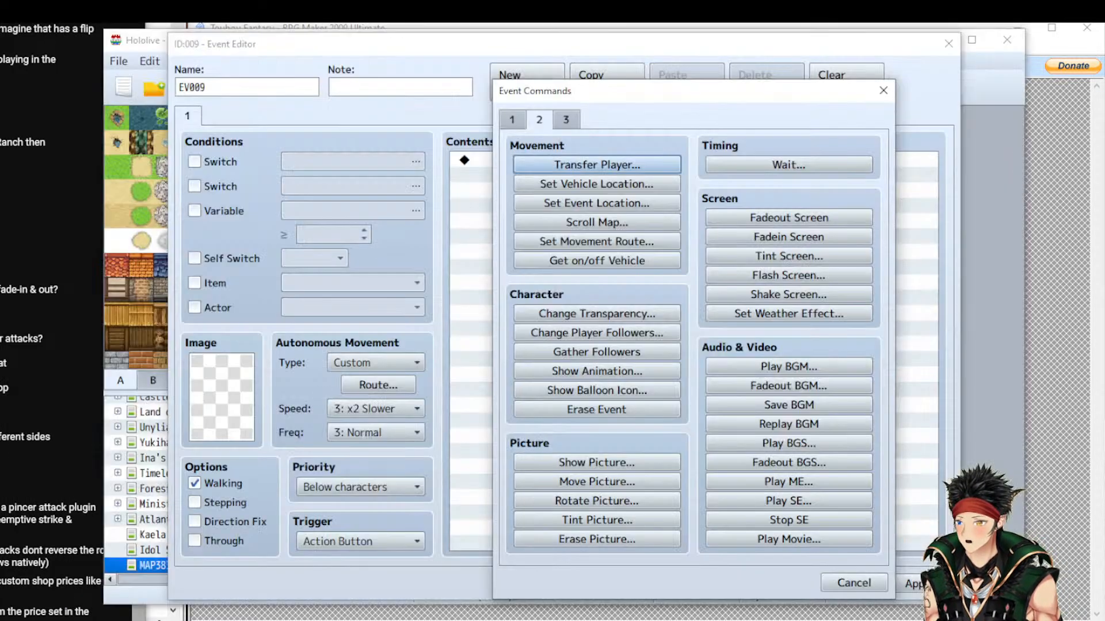
{"action": "left_click", "coordinate": [583, 167]}
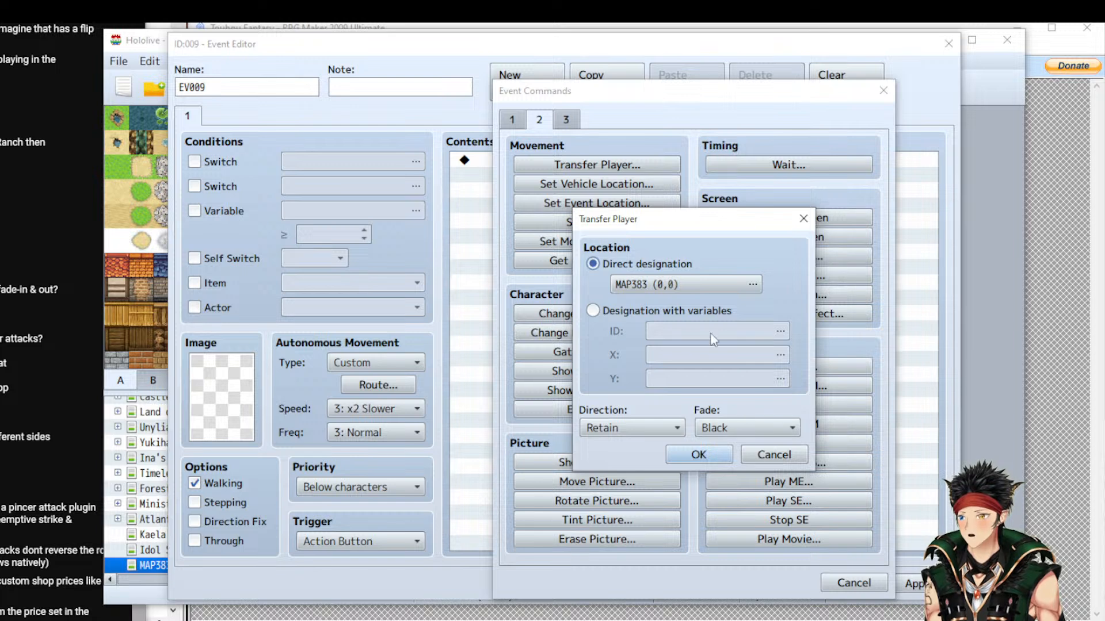
{"action": "left_click", "coordinate": [701, 286]}
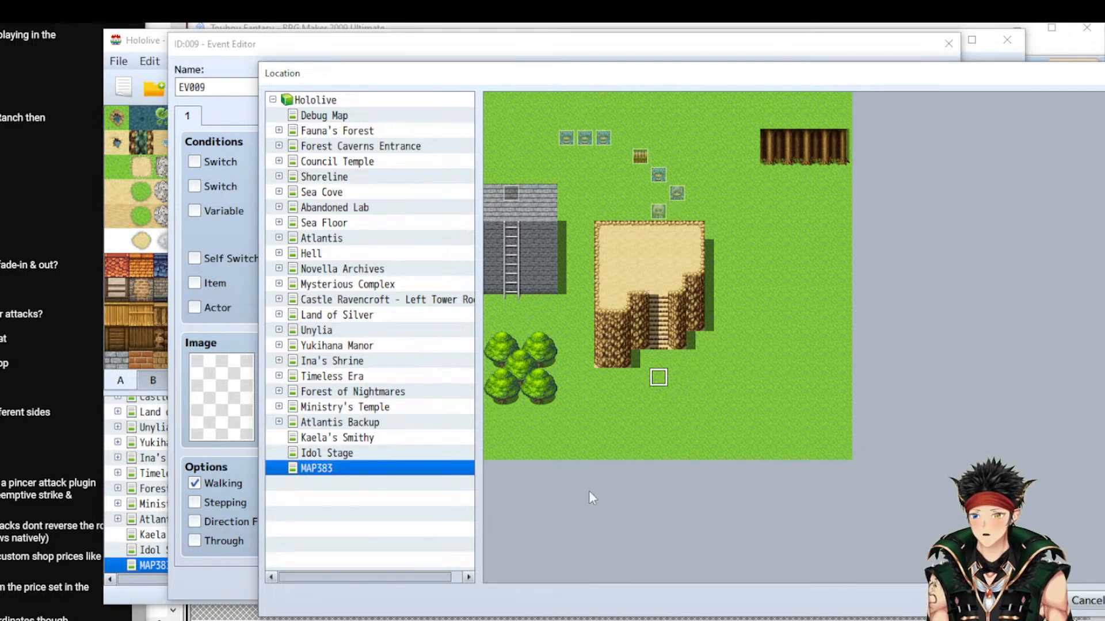
{"action": "left_click", "coordinate": [695, 379]}
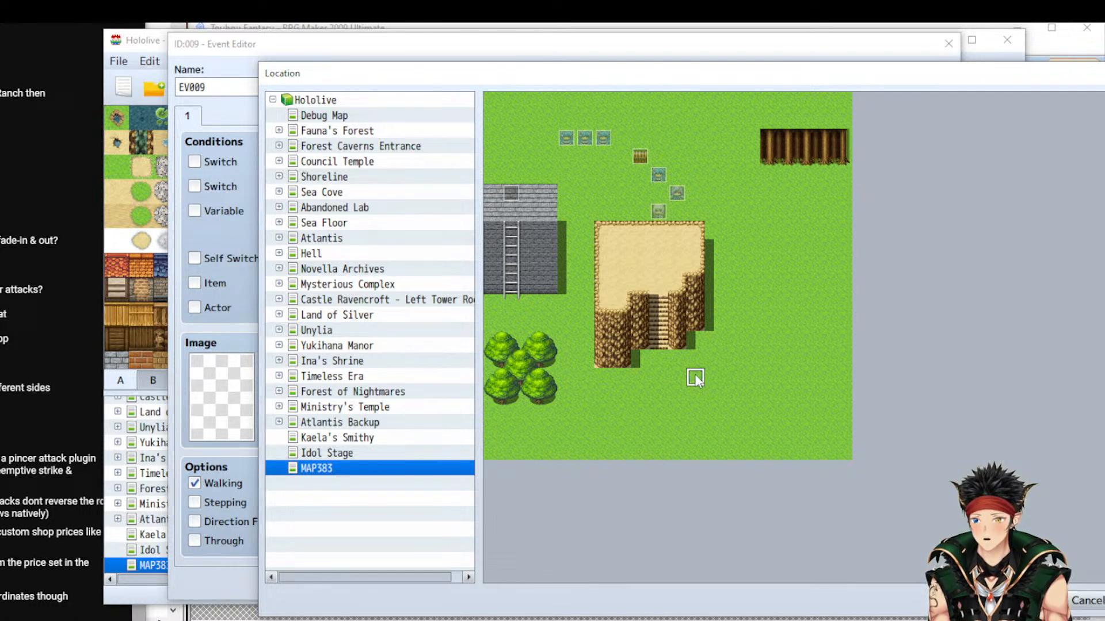
{"action": "left_click", "coordinate": [648, 382]}
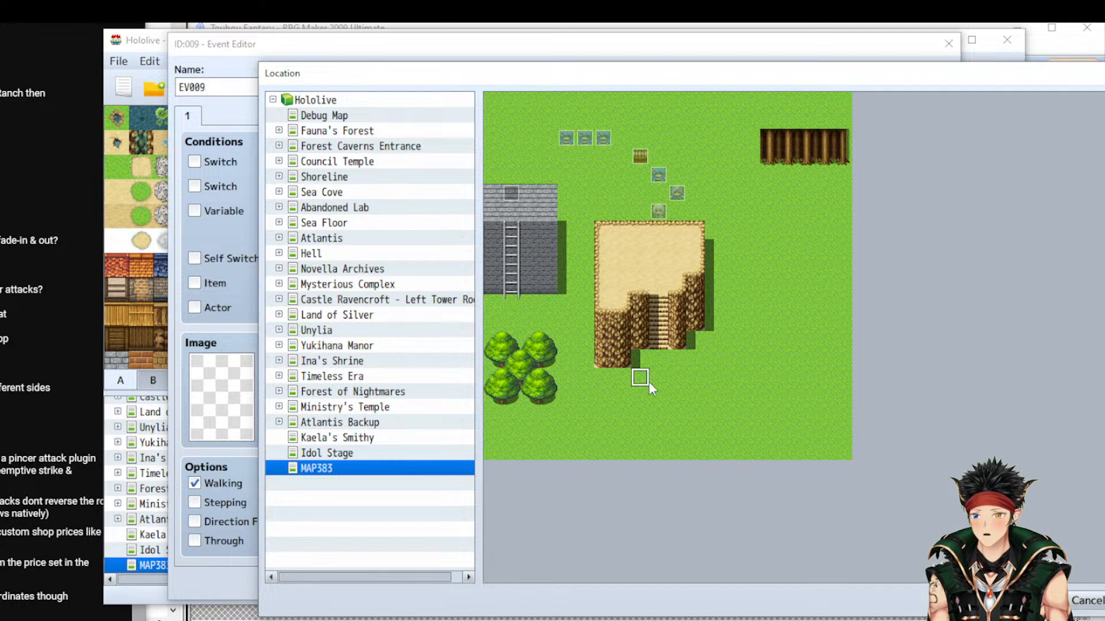
{"action": "left_click", "coordinate": [657, 383]}
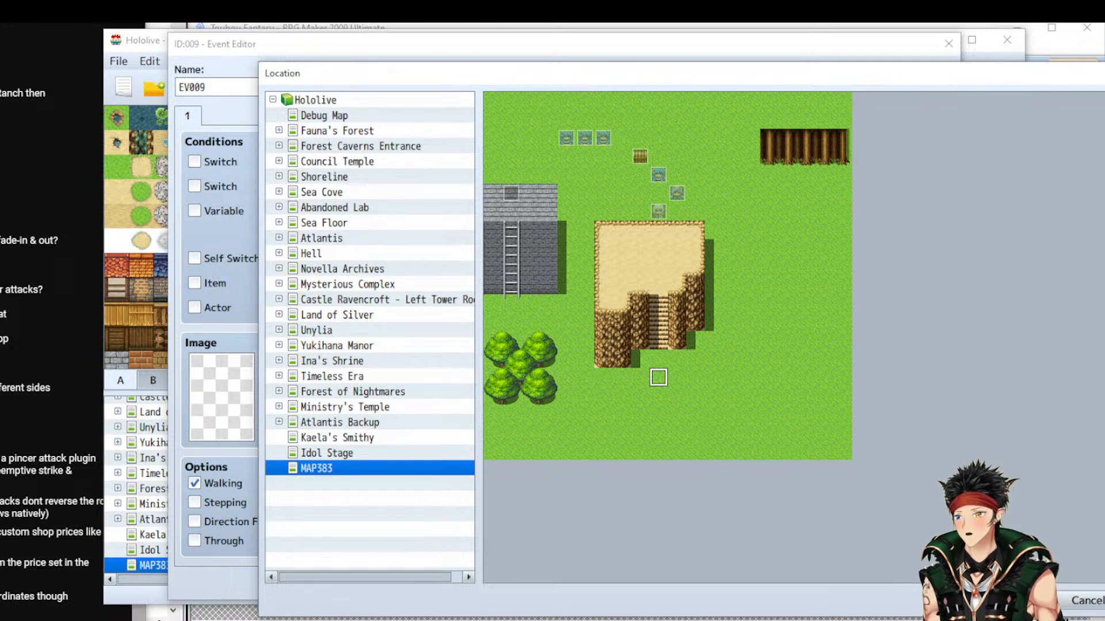
{"action": "key", "text": "Return"}
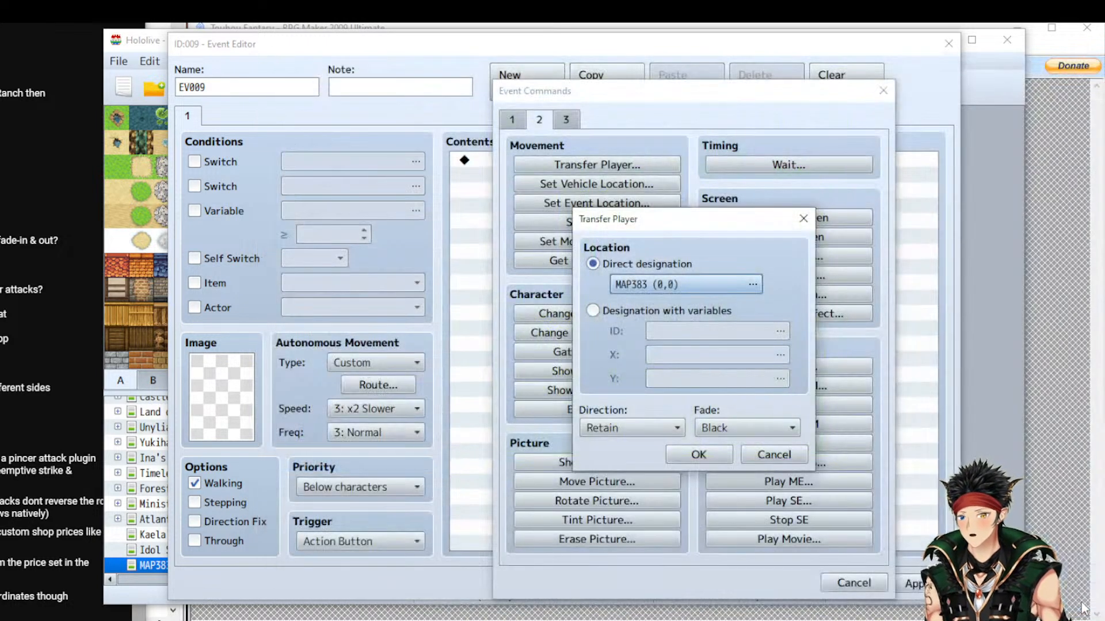
{"action": "left_click", "coordinate": [771, 455]}
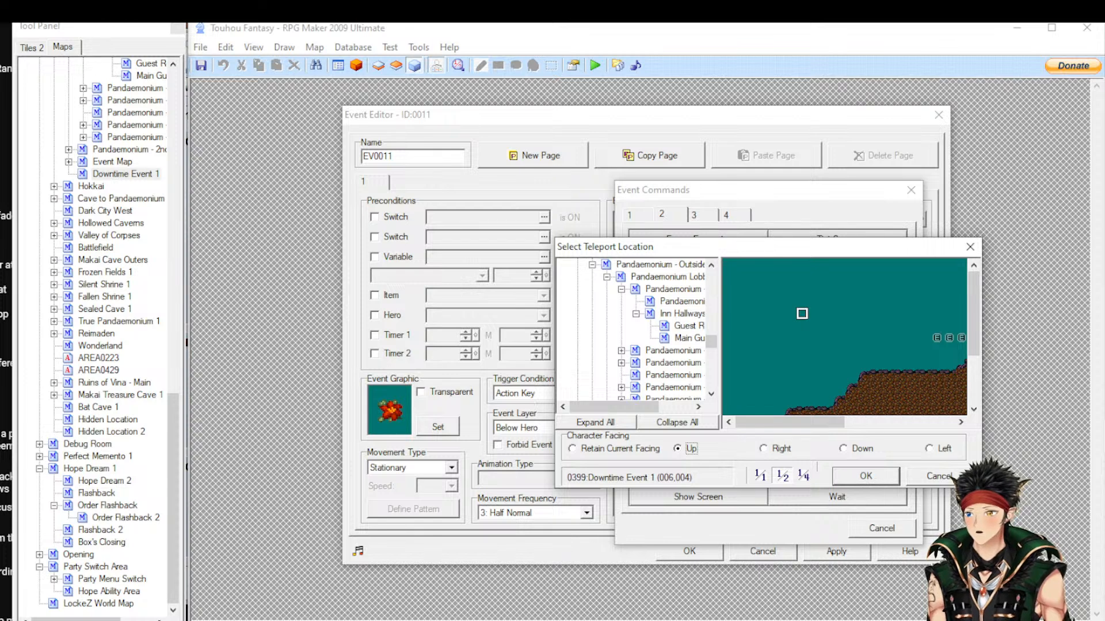
Back in RPG Maker 2009, try tile (008,003) on Downtime Event 1 as the teleport destination and cancel the Teleport command
{"action": "key", "text": "alt+Tab"}
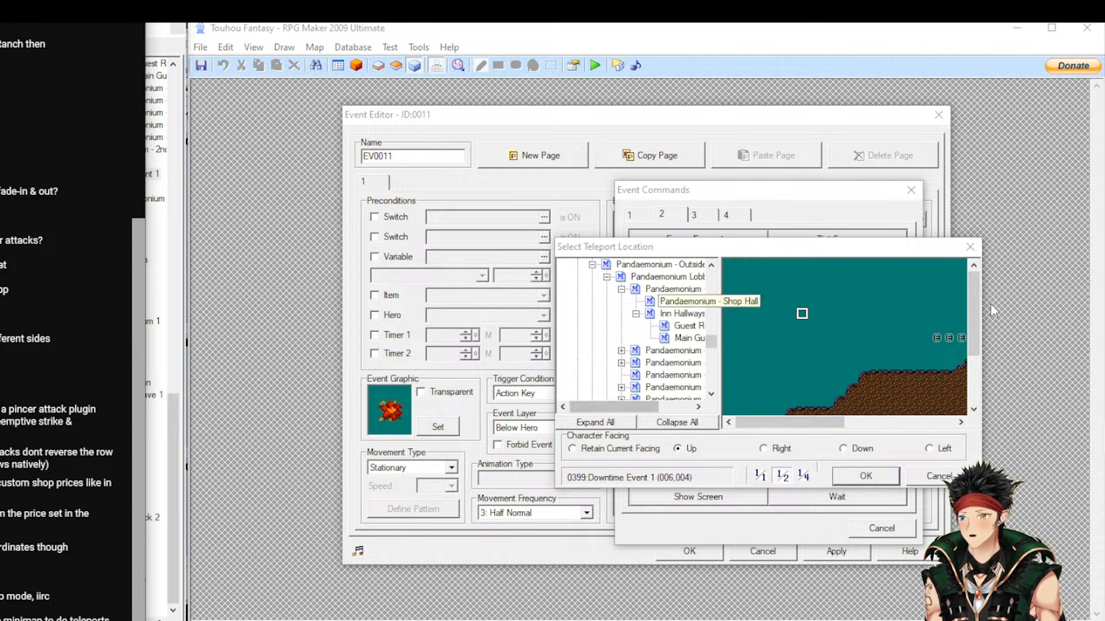
{"action": "left_click", "coordinate": [800, 340]}
{"action": "left_click", "coordinate": [827, 302]}
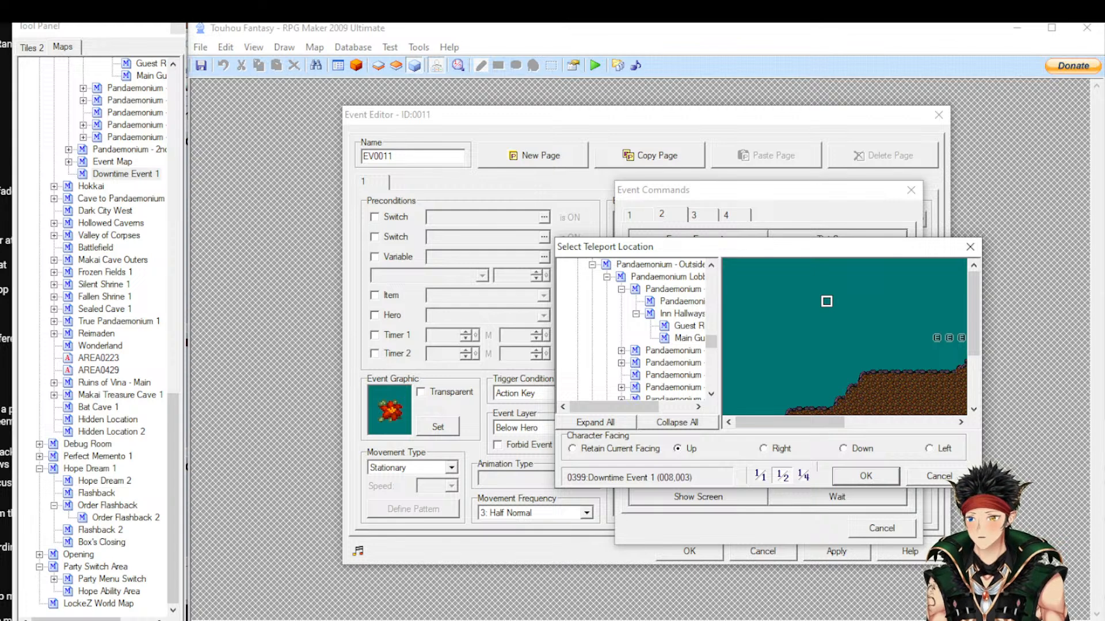
{"action": "left_click", "coordinate": [935, 477]}
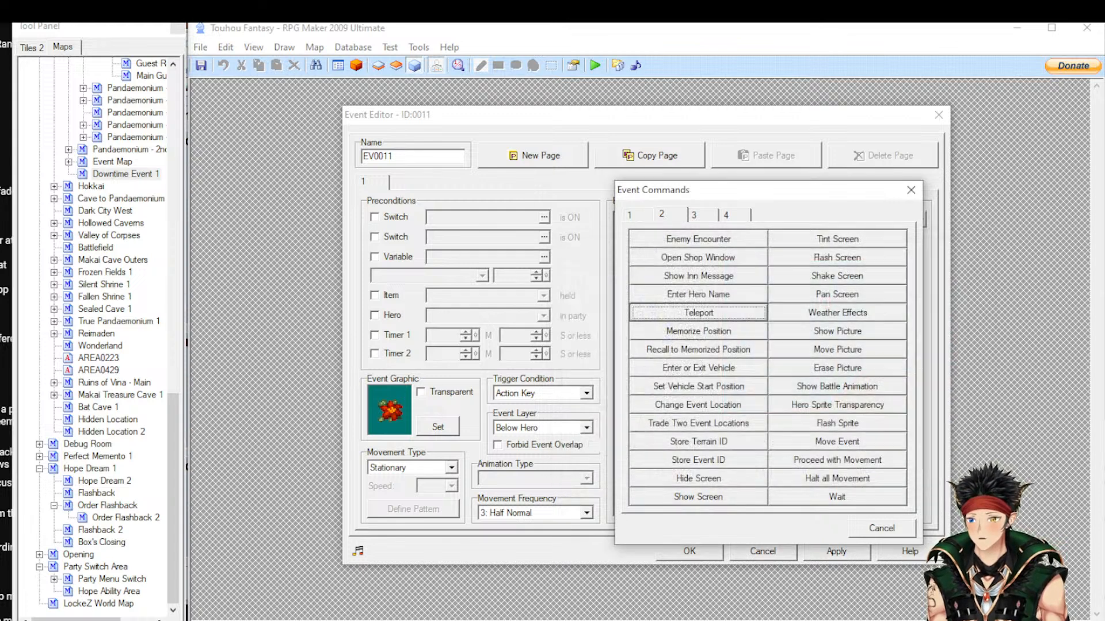
Open Memorize Position and compare it with Hololive's Get Location Info command, checking its variable designation without adding it
{"action": "left_click", "coordinate": [680, 332]}
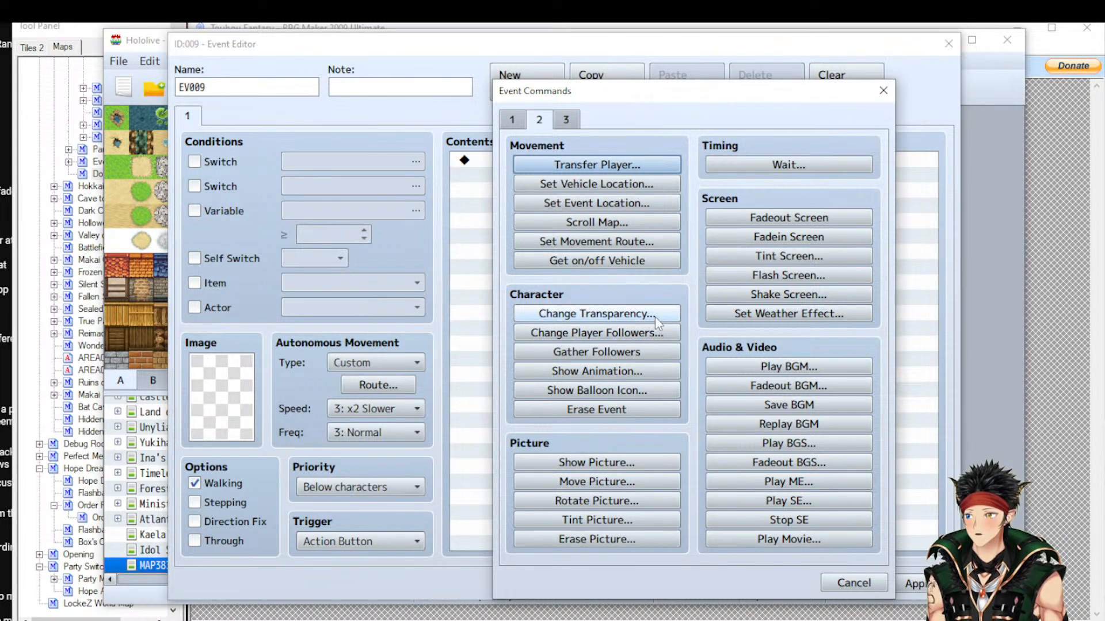
{"action": "left_click", "coordinate": [565, 121]}
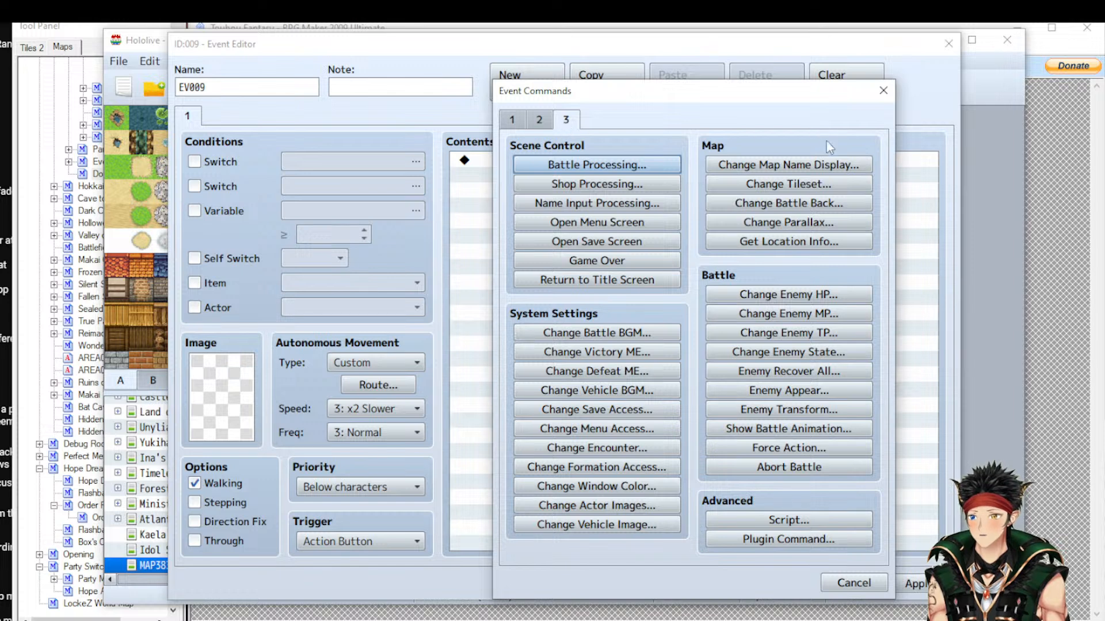
{"action": "left_click", "coordinate": [788, 244]}
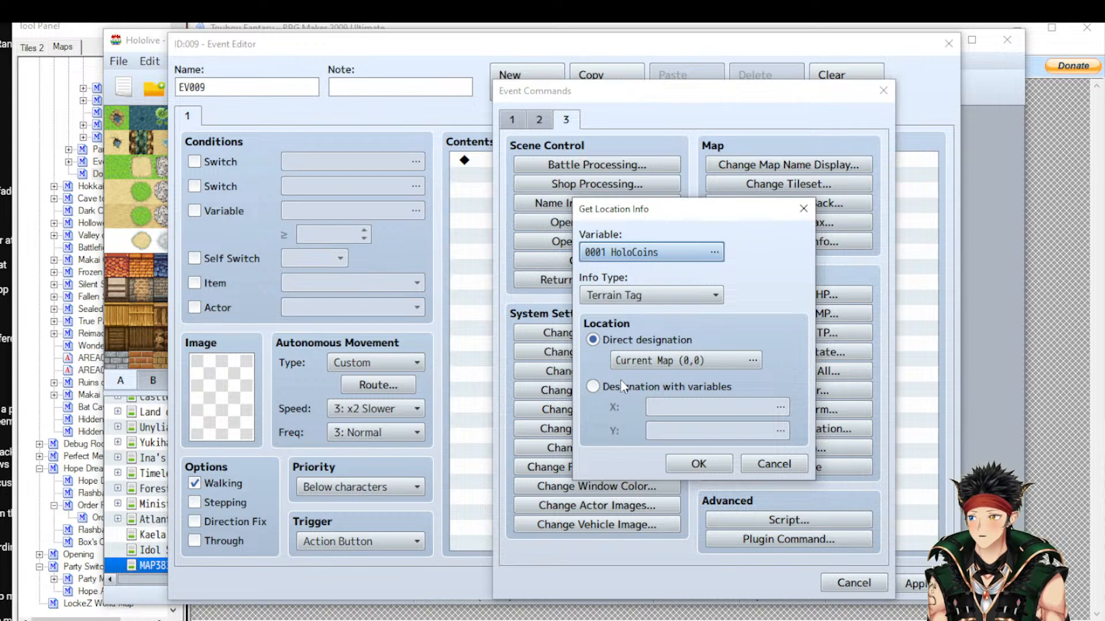
{"action": "left_click", "coordinate": [593, 387]}
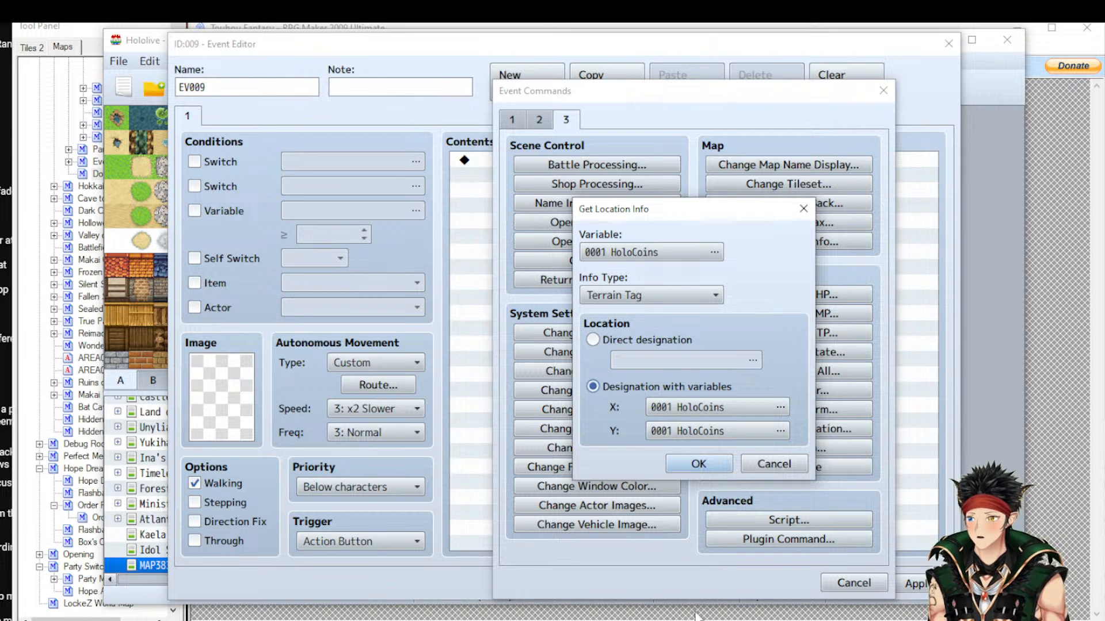
{"action": "left_click", "coordinate": [786, 458]}
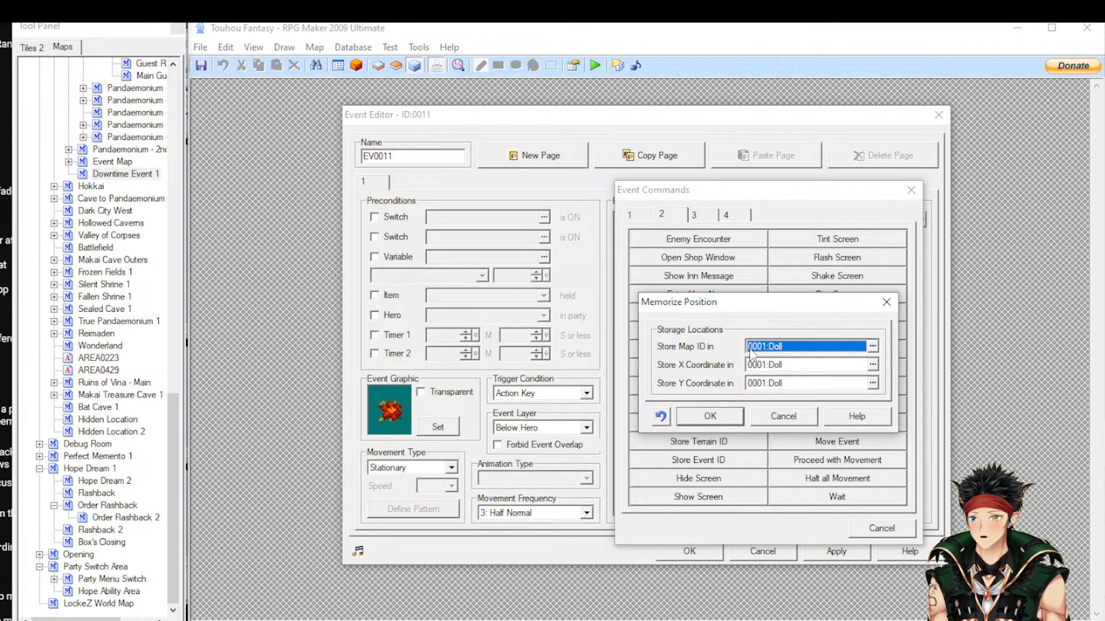
Back in RPG Maker 2009, dismiss Memorize Position and inspect the Recall to Memorized Position variables without adding the command
{"action": "left_click", "coordinate": [789, 421]}
{"action": "left_click", "coordinate": [695, 351]}
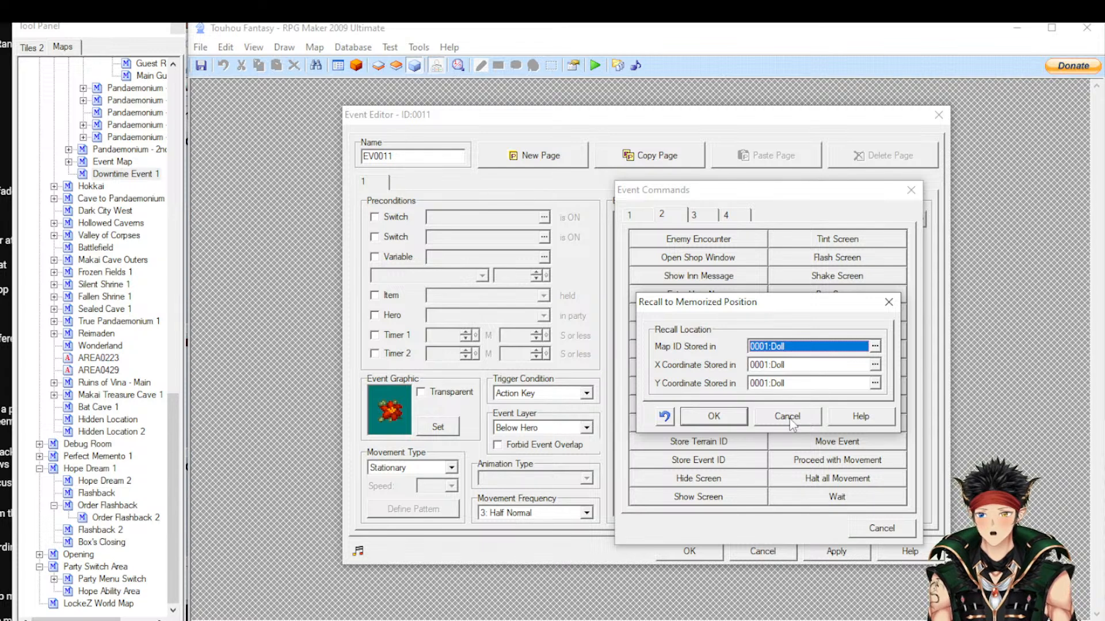
{"action": "left_click", "coordinate": [789, 420]}
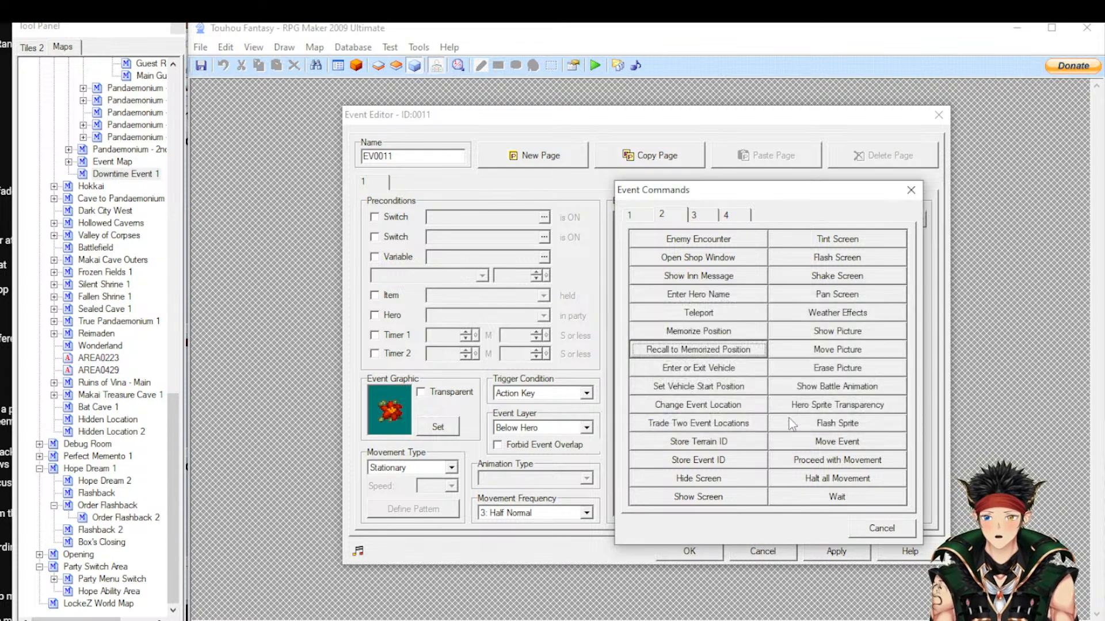
Add an Enter or Exit Vehicle command to the event and delete it again
{"action": "left_click", "coordinate": [698, 369]}
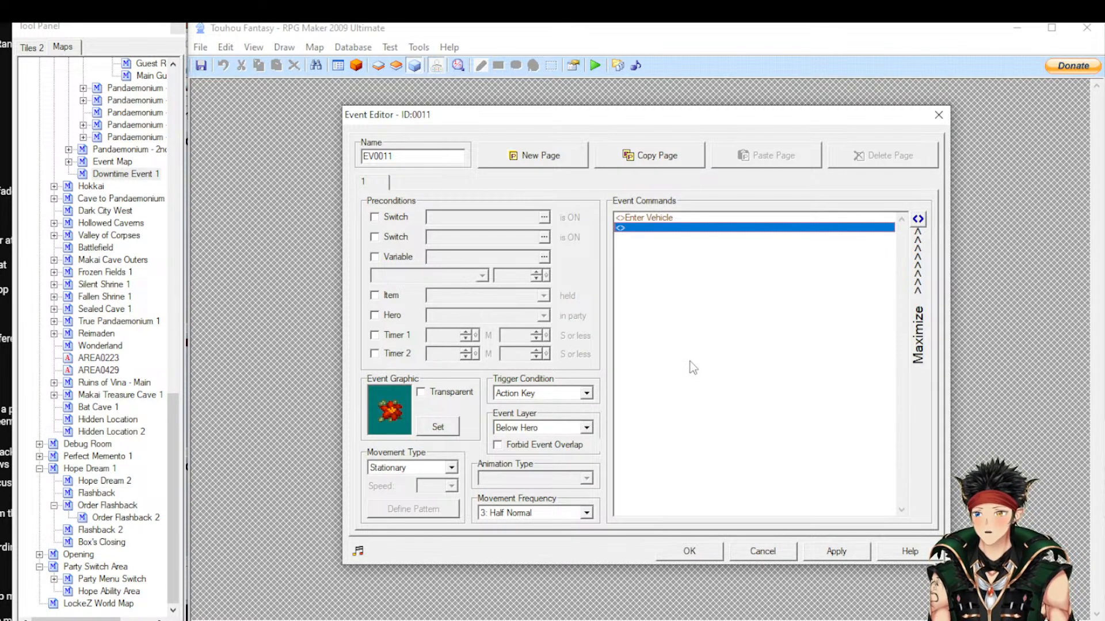
{"action": "key", "text": "Up"}
{"action": "key", "text": "Delete"}
Inspect the vehicle and location options of the Set Vehicle Start Position command without adding it
{"action": "key", "text": "Return"}
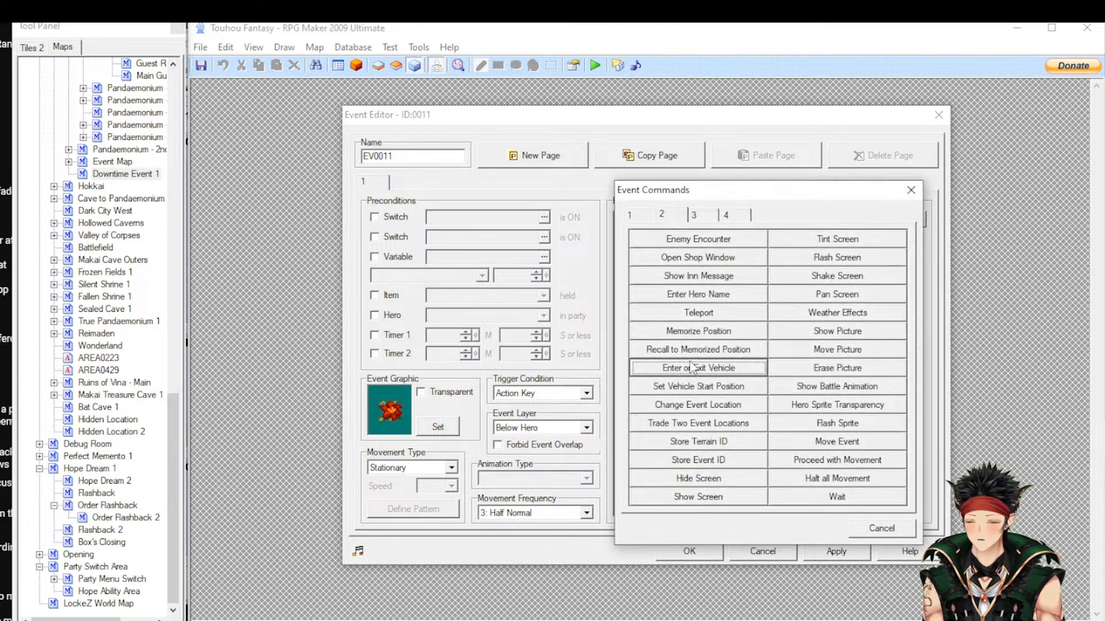
{"action": "left_click", "coordinate": [705, 390]}
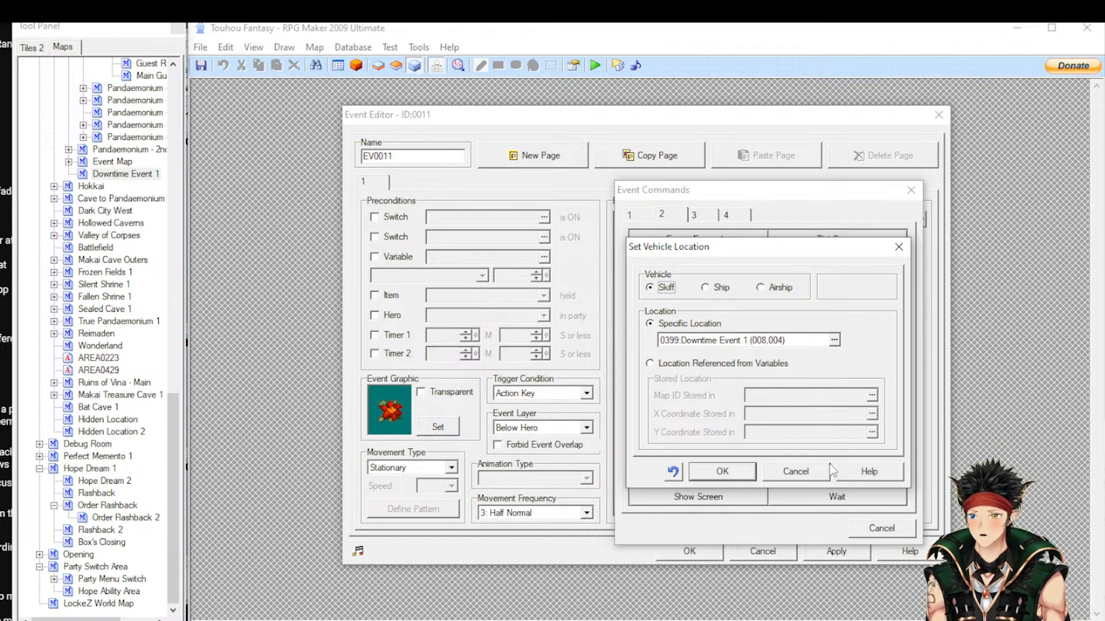
{"action": "left_click", "coordinate": [812, 470]}
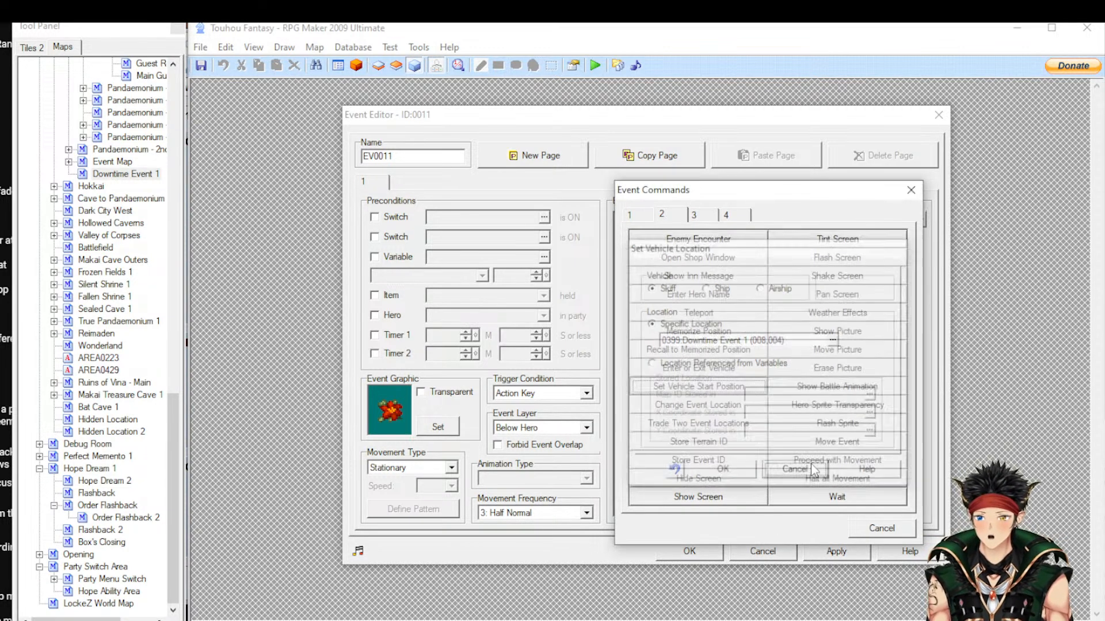
Examine Change Event Location's specific and variable-referenced location options for This Event, cancelling without adding the command
{"action": "left_click", "coordinate": [651, 406]}
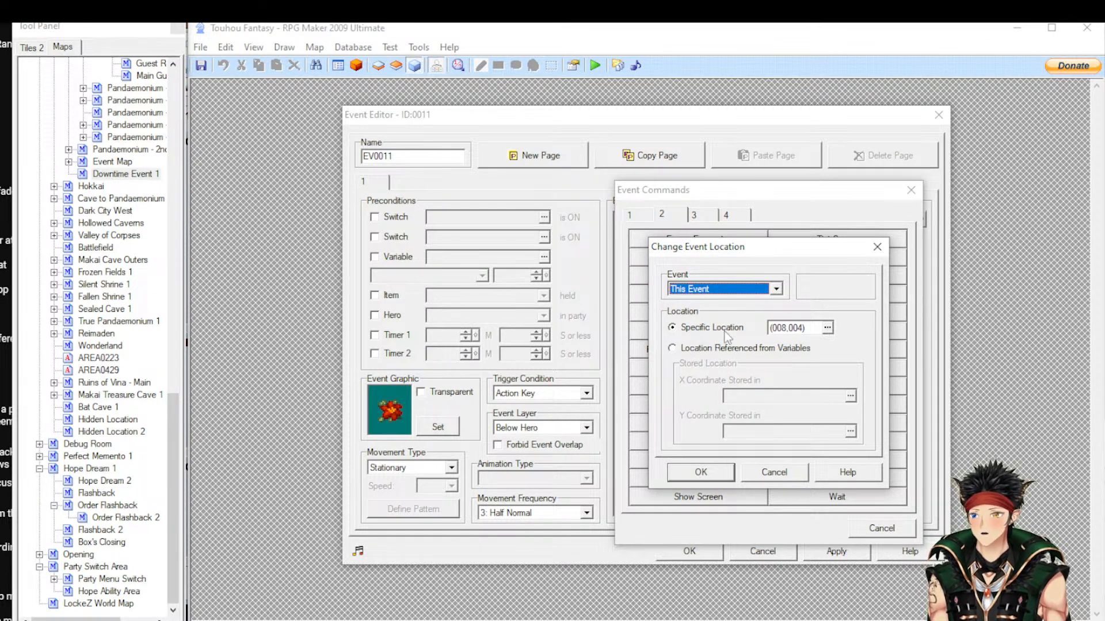
{"action": "left_click", "coordinate": [722, 349]}
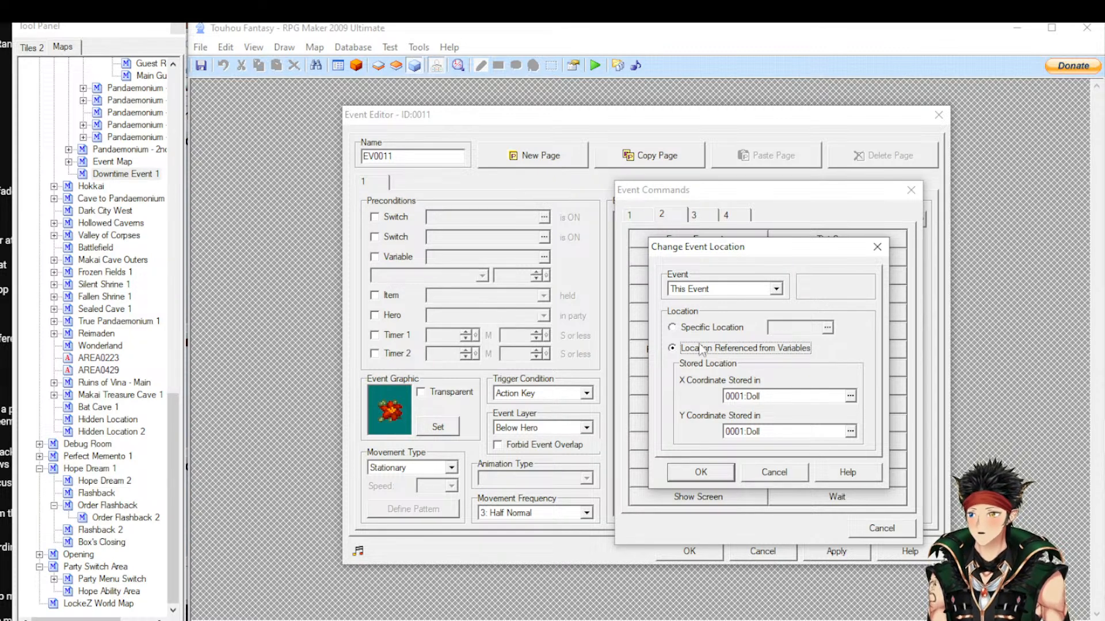
{"action": "left_click", "coordinate": [692, 327]}
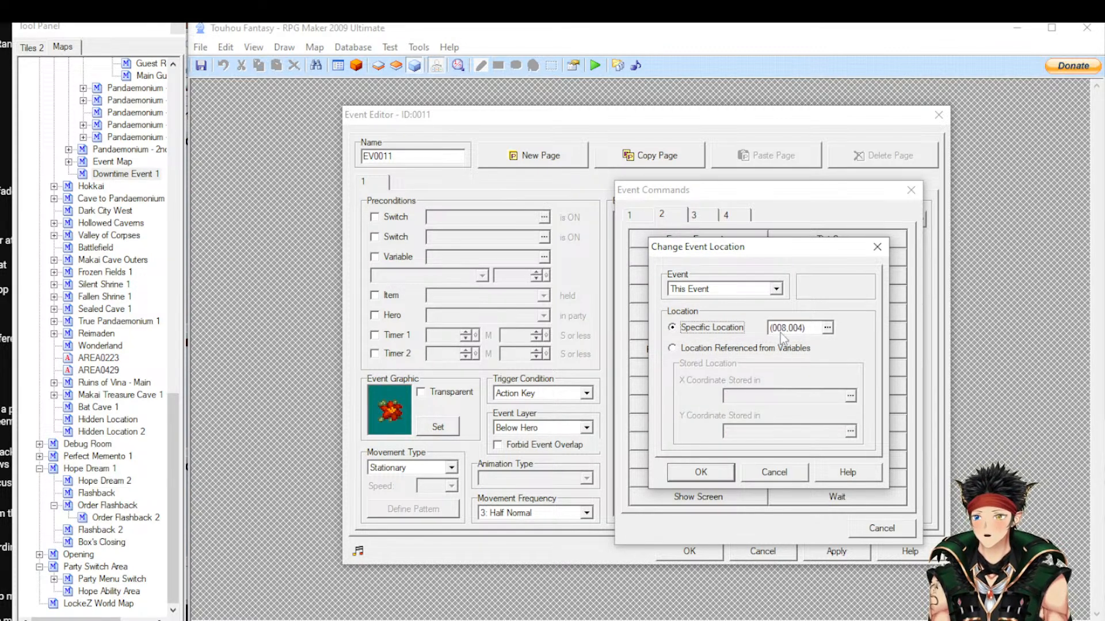
{"action": "left_click", "coordinate": [782, 333]}
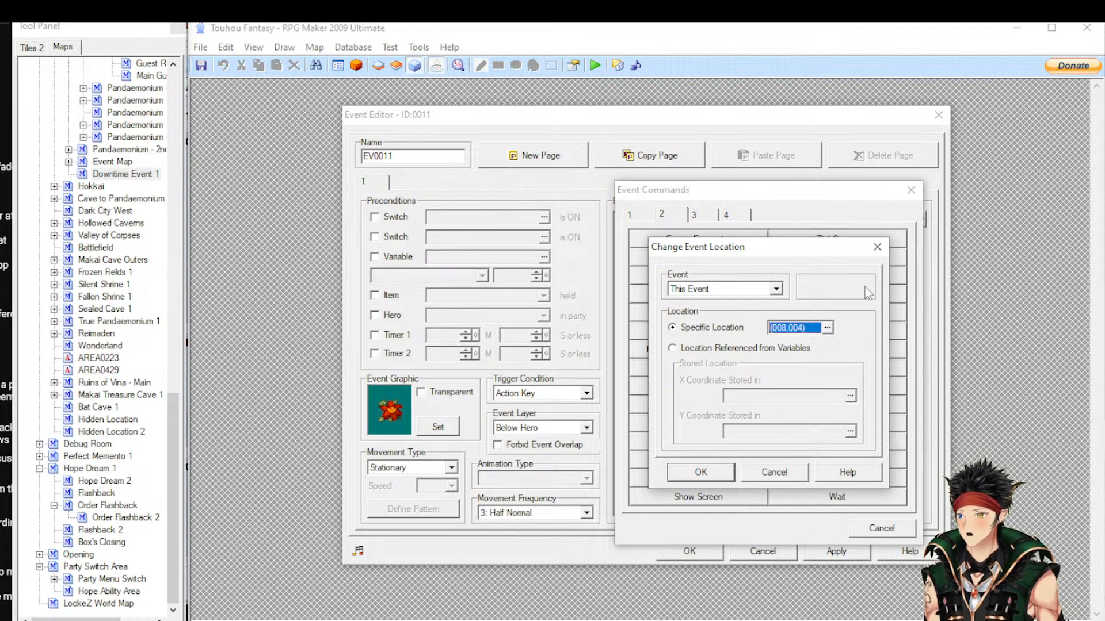
{"action": "left_click", "coordinate": [773, 474]}
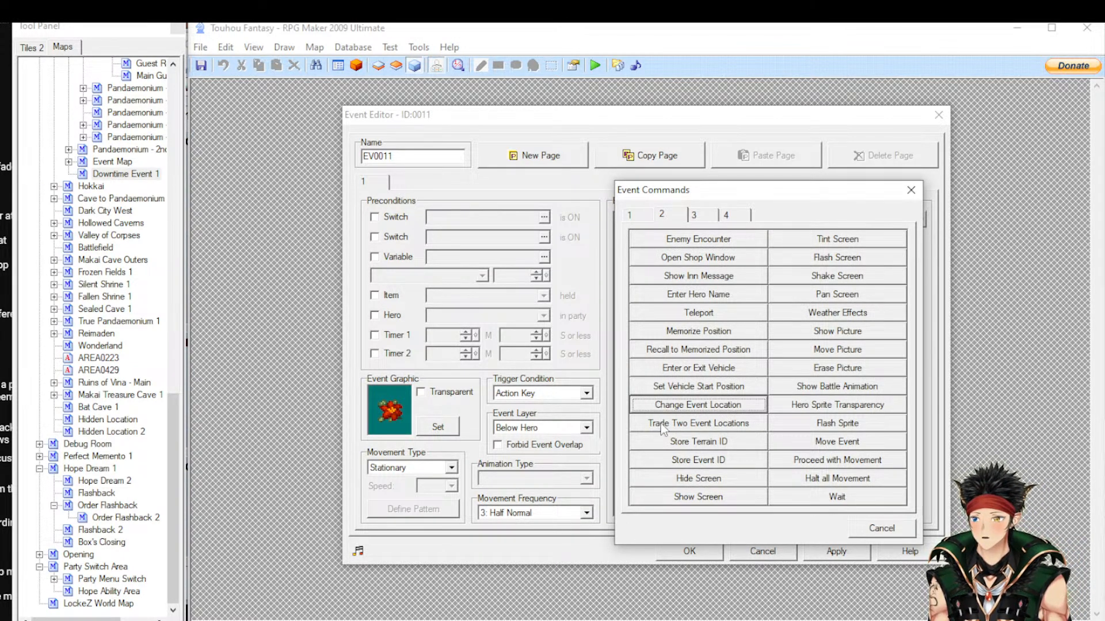
Compare Trade Two Event Locations with the Exchange with another event option in Hololive's Set Event Location, cancelling both commands
{"action": "left_click", "coordinate": [704, 424]}
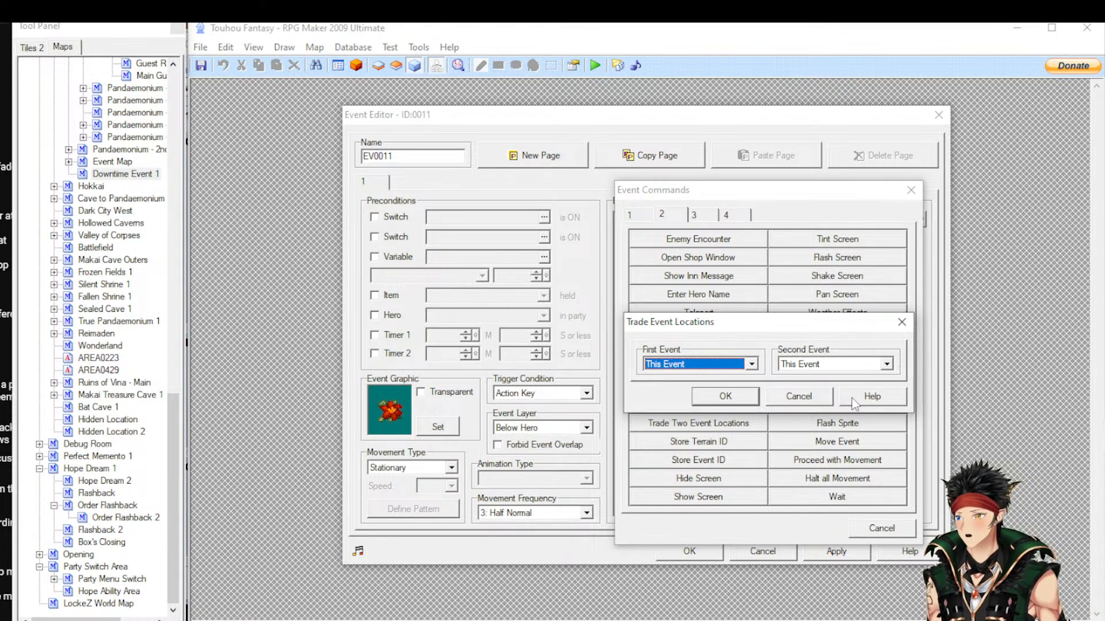
{"action": "key", "text": "alt+Tab"}
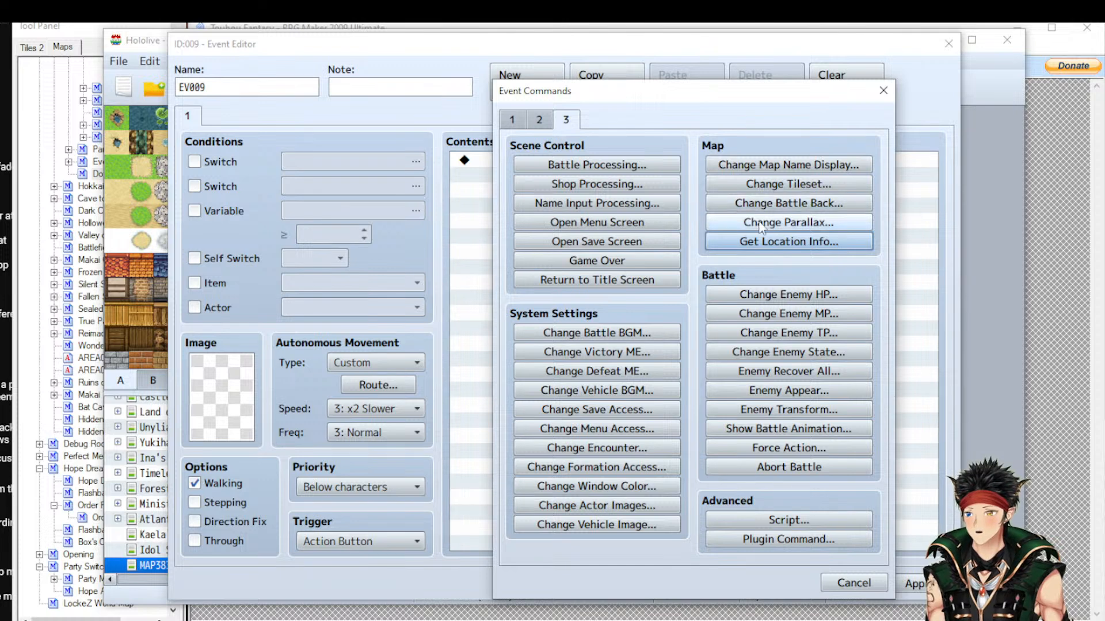
{"action": "left_click", "coordinate": [540, 120]}
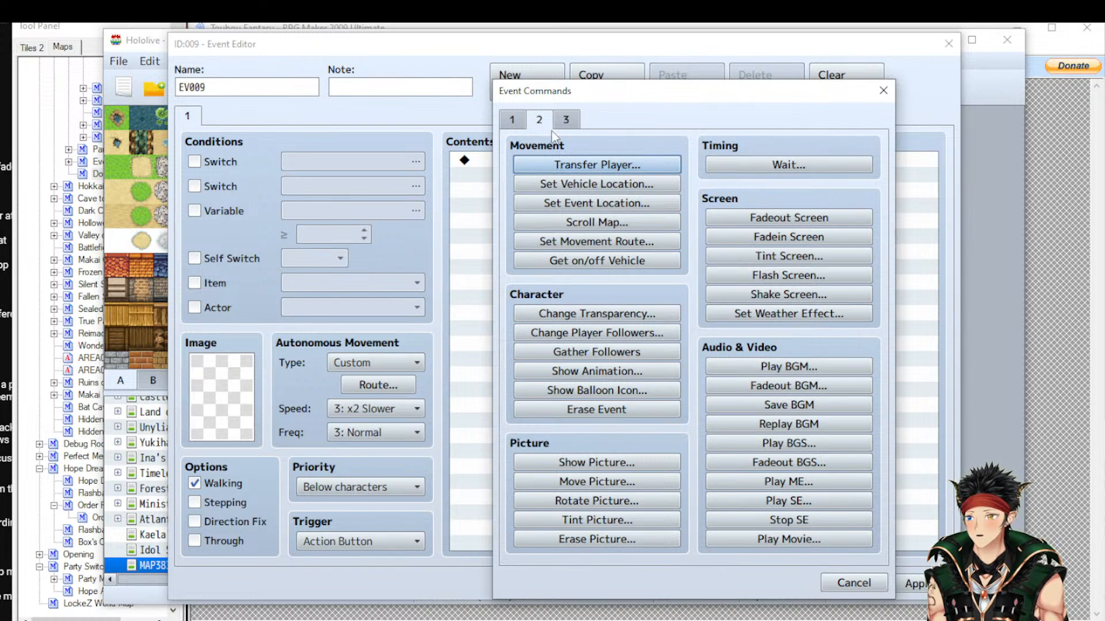
{"action": "left_click", "coordinate": [598, 206]}
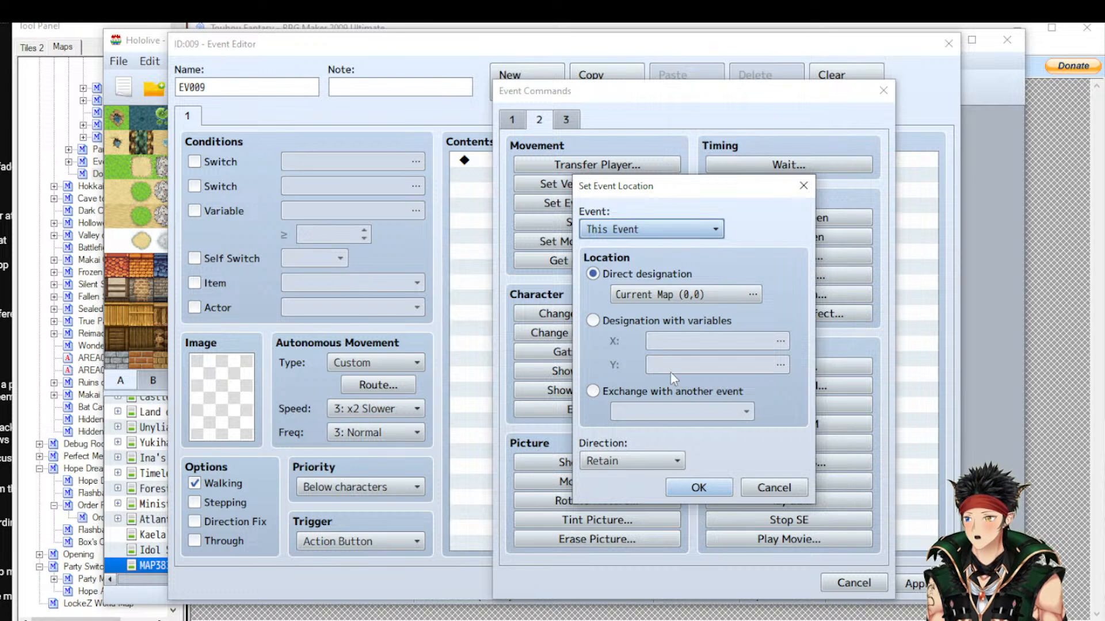
{"action": "left_click", "coordinate": [638, 391]}
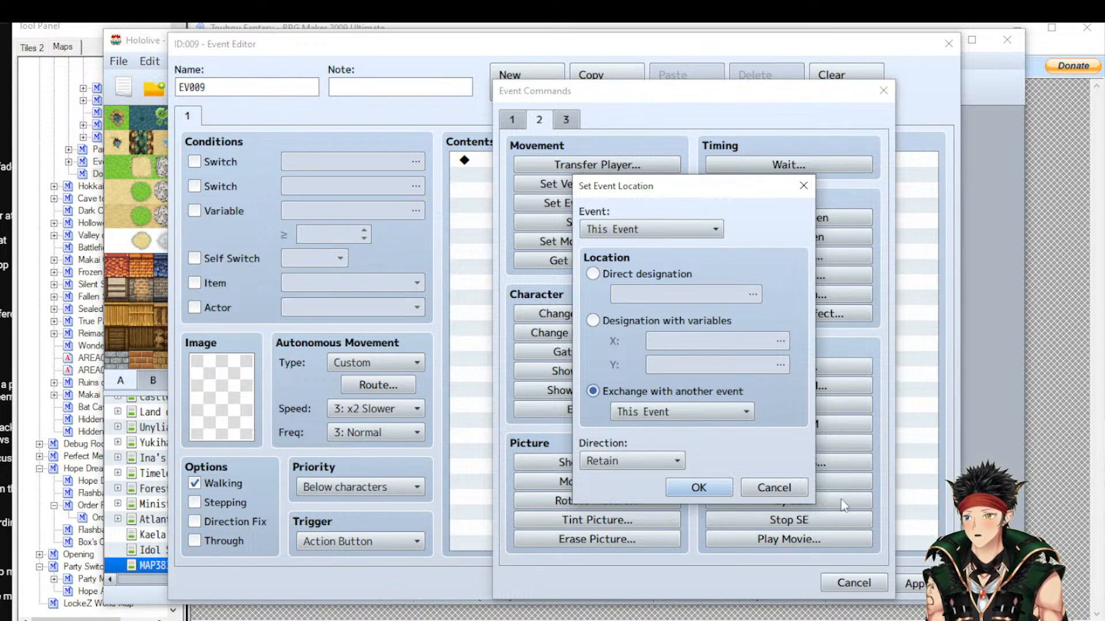
{"action": "left_click", "coordinate": [784, 491]}
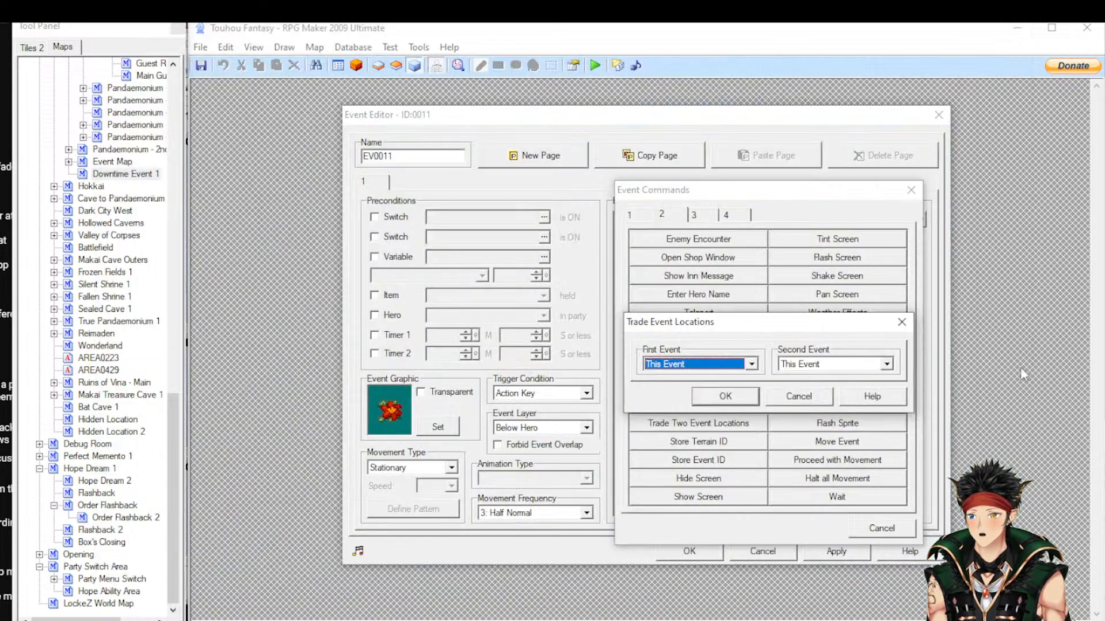
{"action": "left_click", "coordinate": [798, 400]}
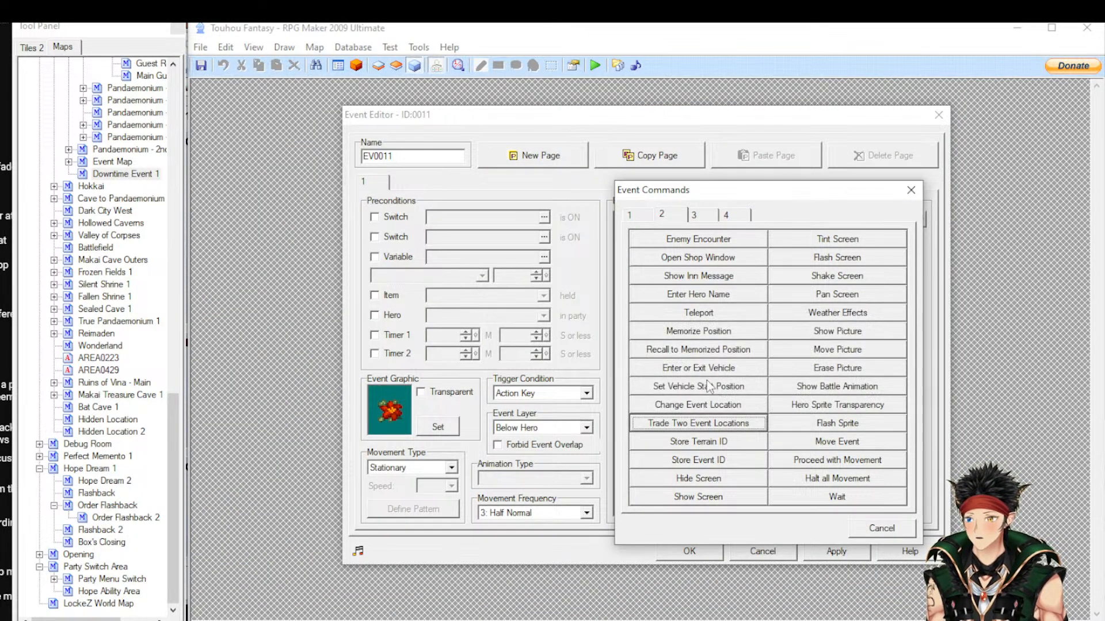
Inspect the target location and variable options of Store Terrain ID and Store Event ID, cancelling both commands
{"action": "left_click", "coordinate": [701, 444]}
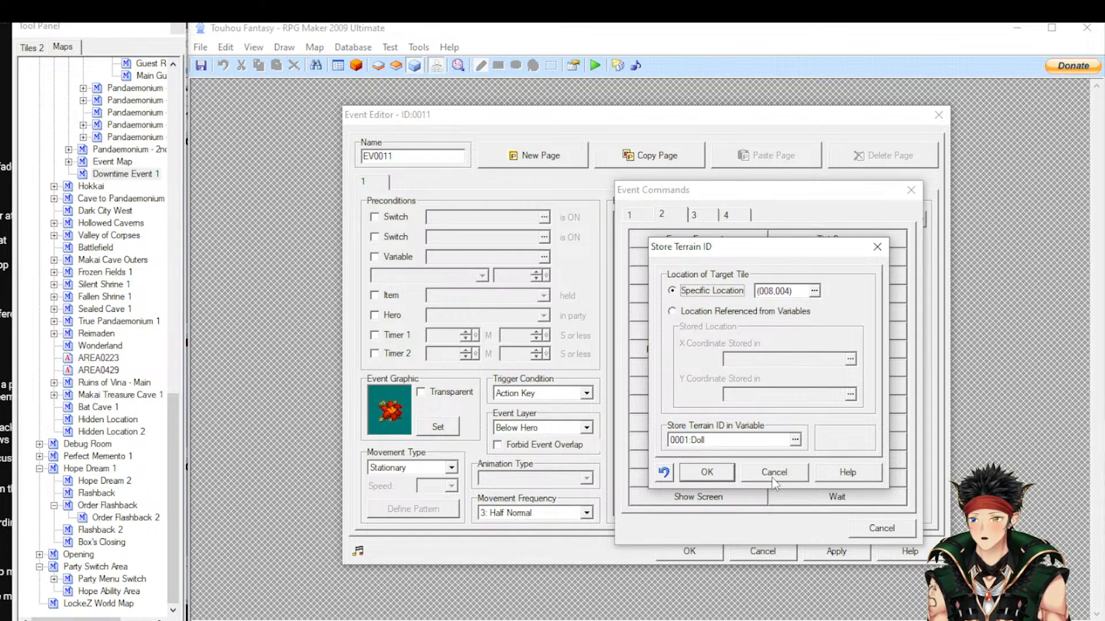
{"action": "left_click", "coordinate": [773, 473]}
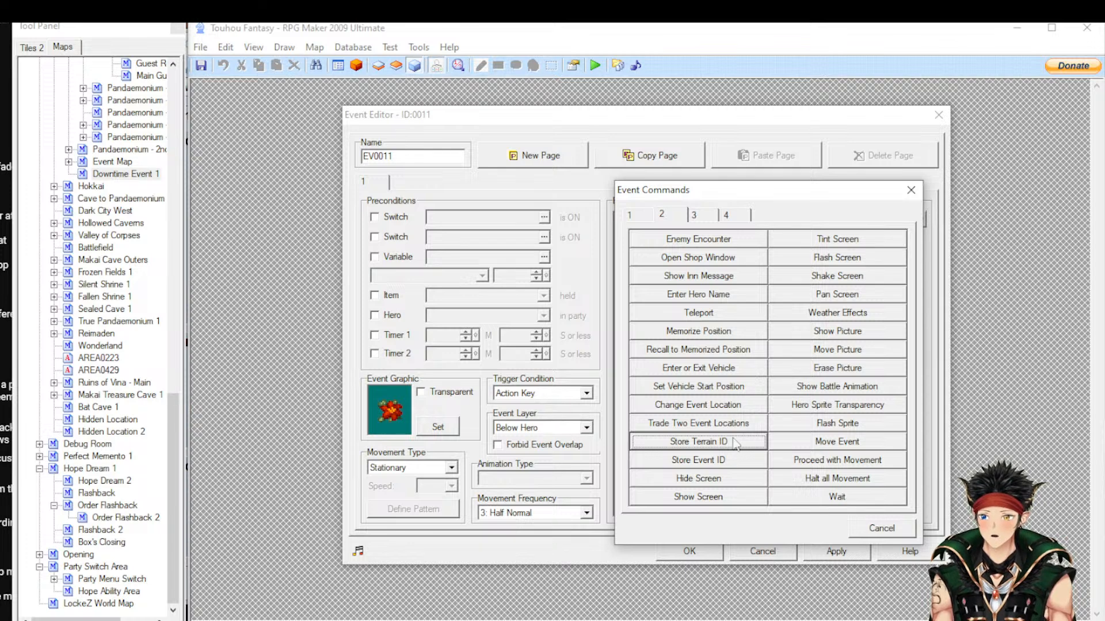
{"action": "left_click", "coordinate": [701, 460]}
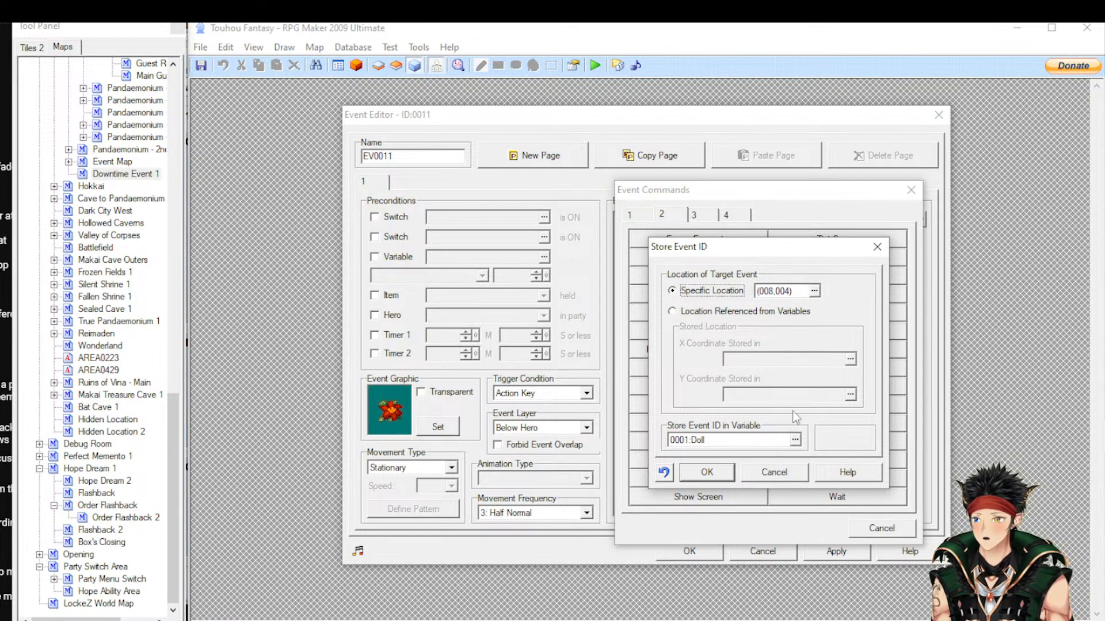
{"action": "left_click", "coordinate": [777, 473]}
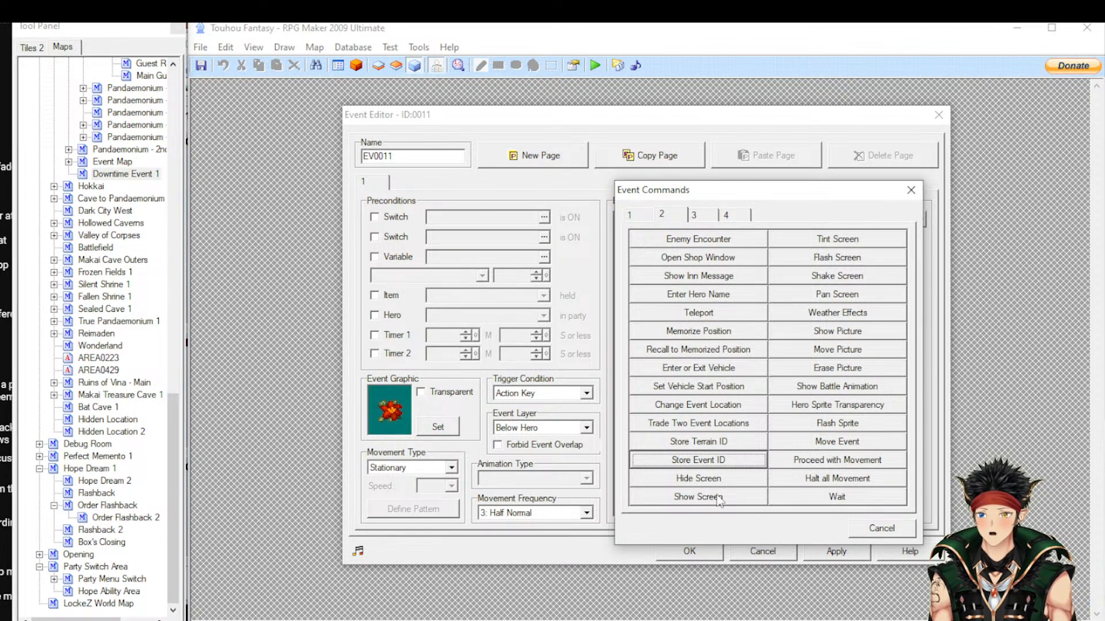
Examine the full list of transition methods offered by the Hide Screen command, cancelling without adding it
{"action": "left_click", "coordinate": [726, 473]}
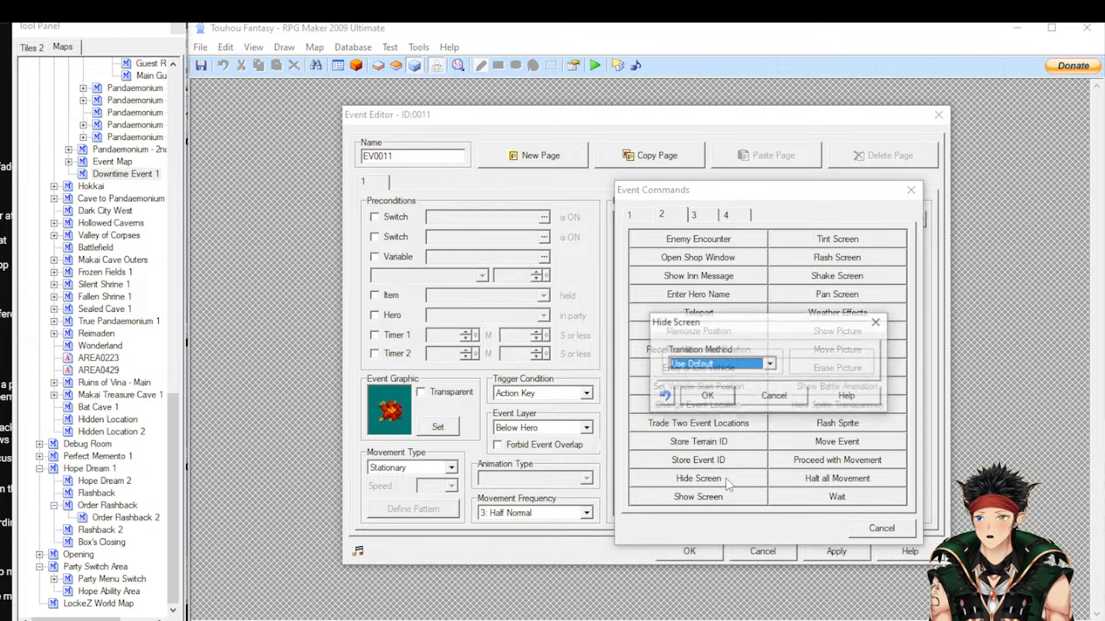
{"action": "key", "text": "alt+Down"}
{"action": "scroll", "coordinate": [727, 400], "scroll_direction": "down", "scroll_amount": 4}
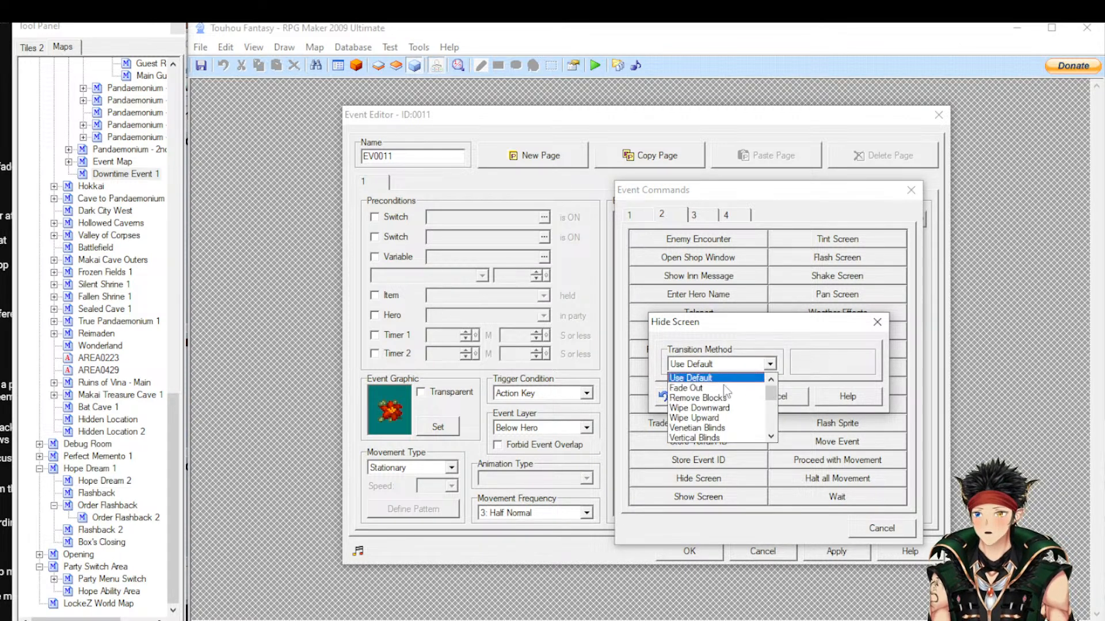
{"action": "scroll", "coordinate": [728, 403], "scroll_direction": "down", "scroll_amount": 1}
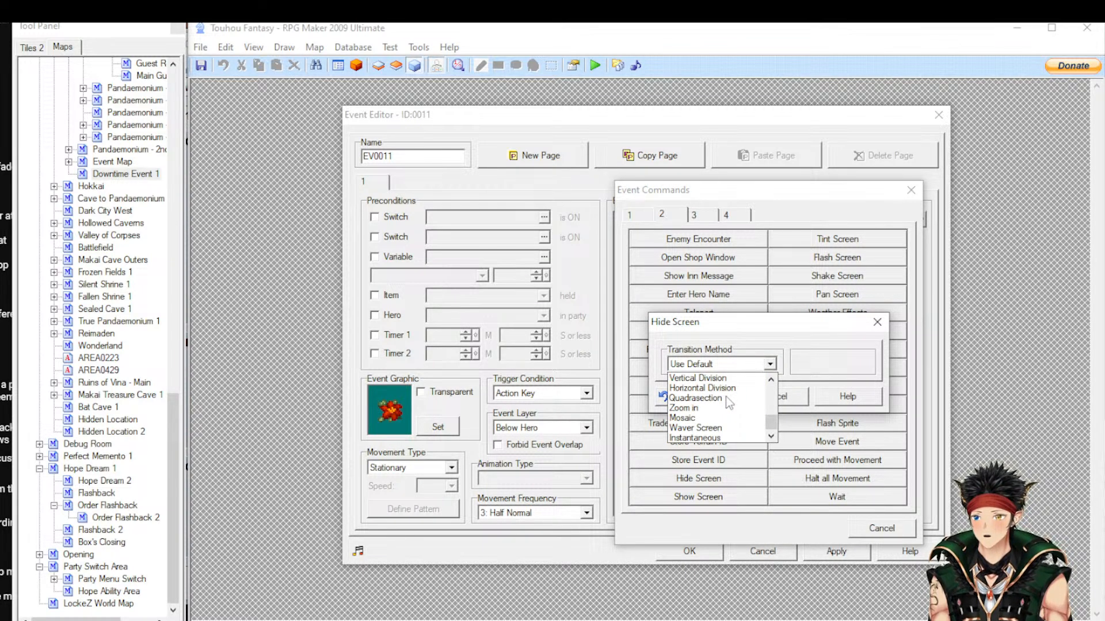
{"action": "scroll", "coordinate": [726, 396], "scroll_direction": "up", "scroll_amount": 5}
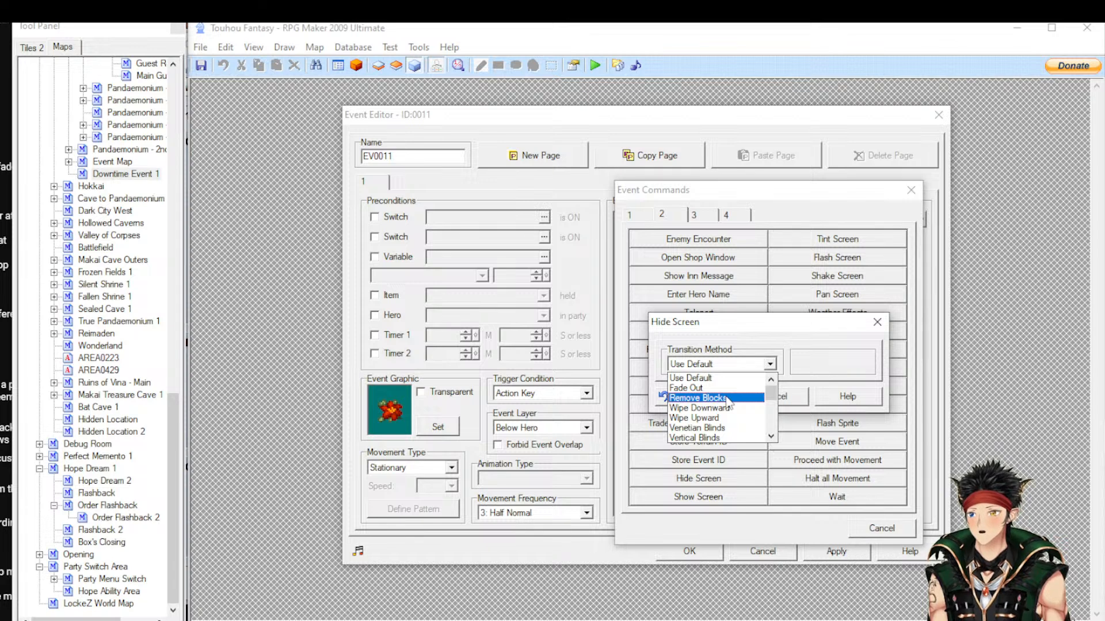
{"action": "scroll", "coordinate": [728, 401], "scroll_direction": "down", "scroll_amount": 3}
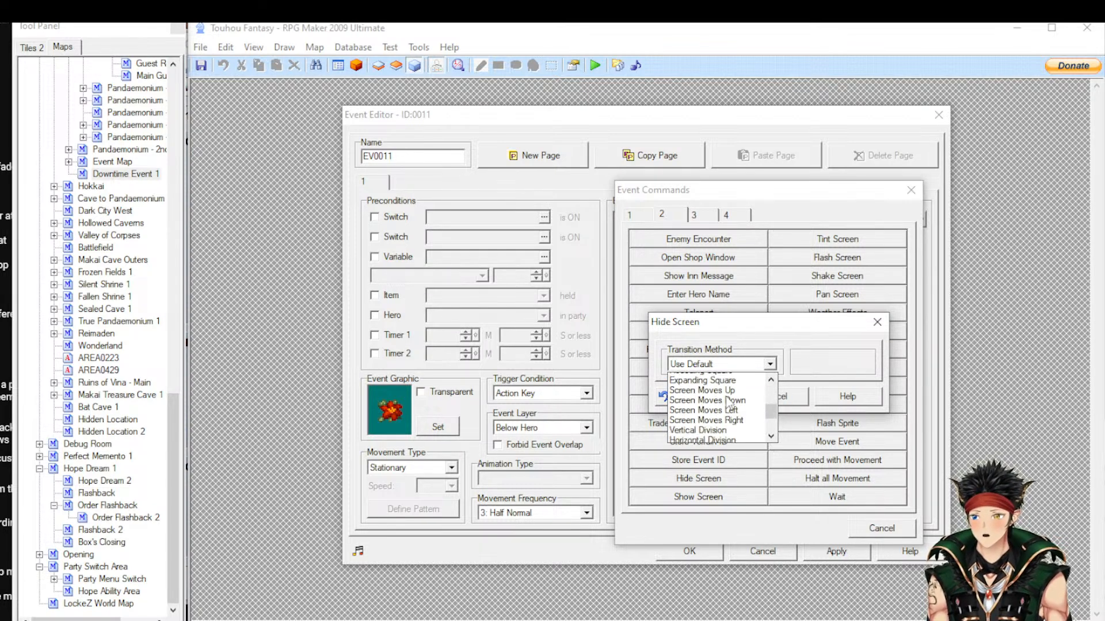
{"action": "scroll", "coordinate": [728, 405], "scroll_direction": "down", "scroll_amount": 2}
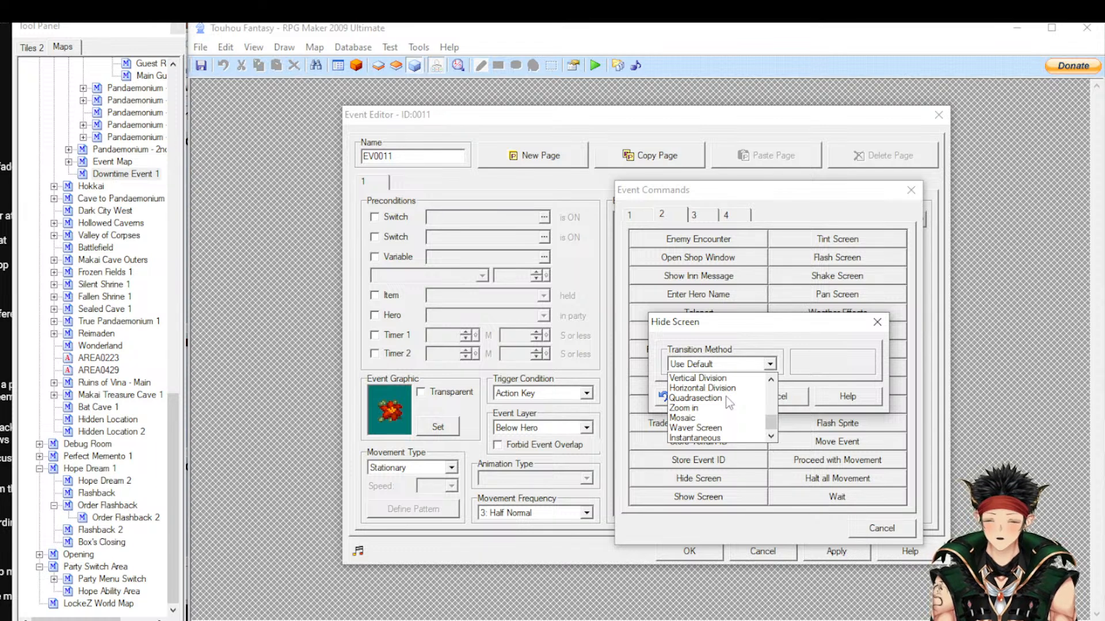
{"action": "scroll", "coordinate": [728, 402], "scroll_direction": "up", "scroll_amount": 5}
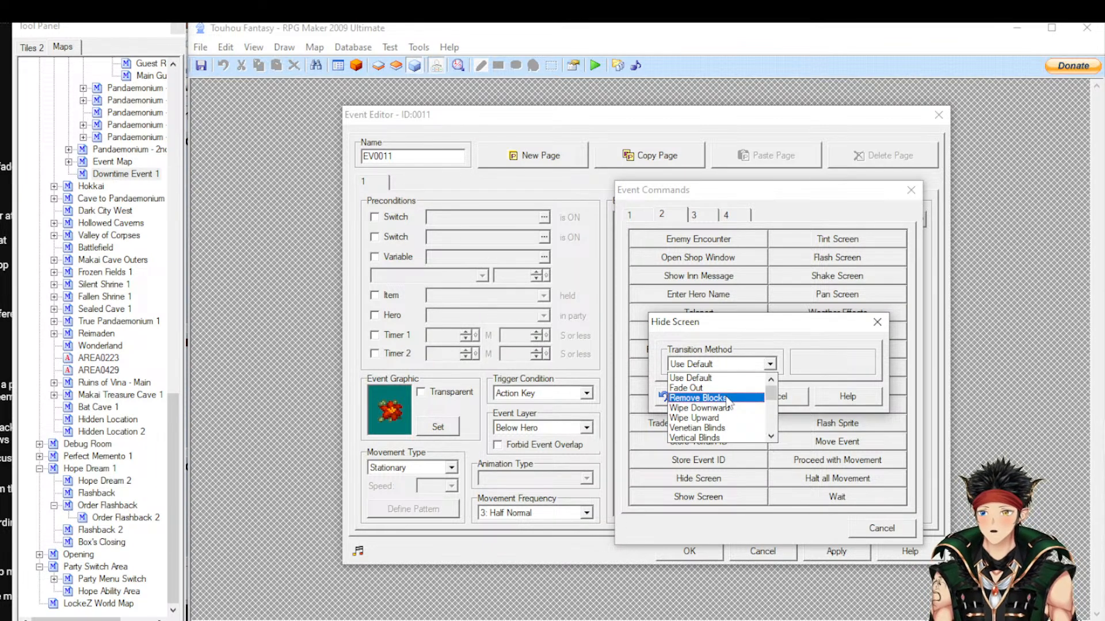
{"action": "key", "text": "Up"}
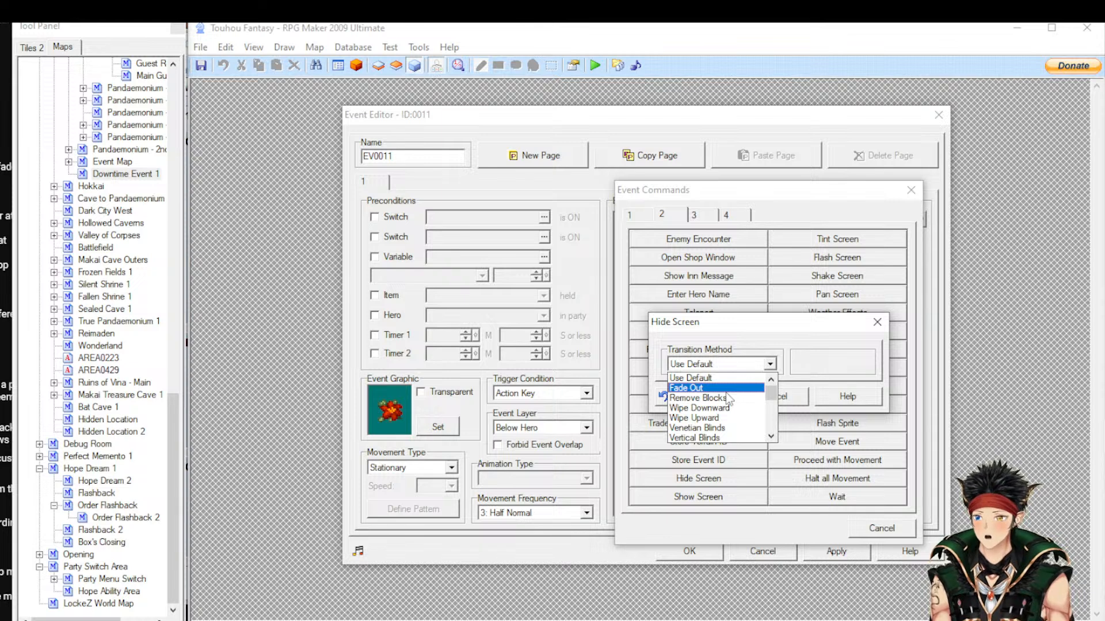
{"action": "scroll", "coordinate": [728, 420], "scroll_direction": "down", "scroll_amount": 4}
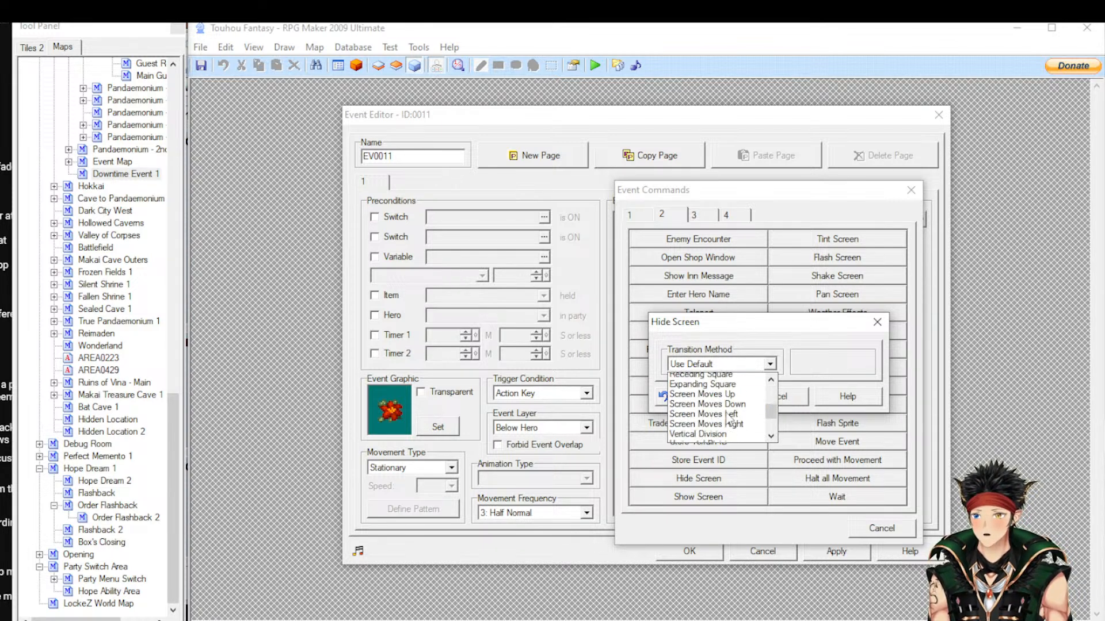
{"action": "left_click", "coordinate": [796, 399]}
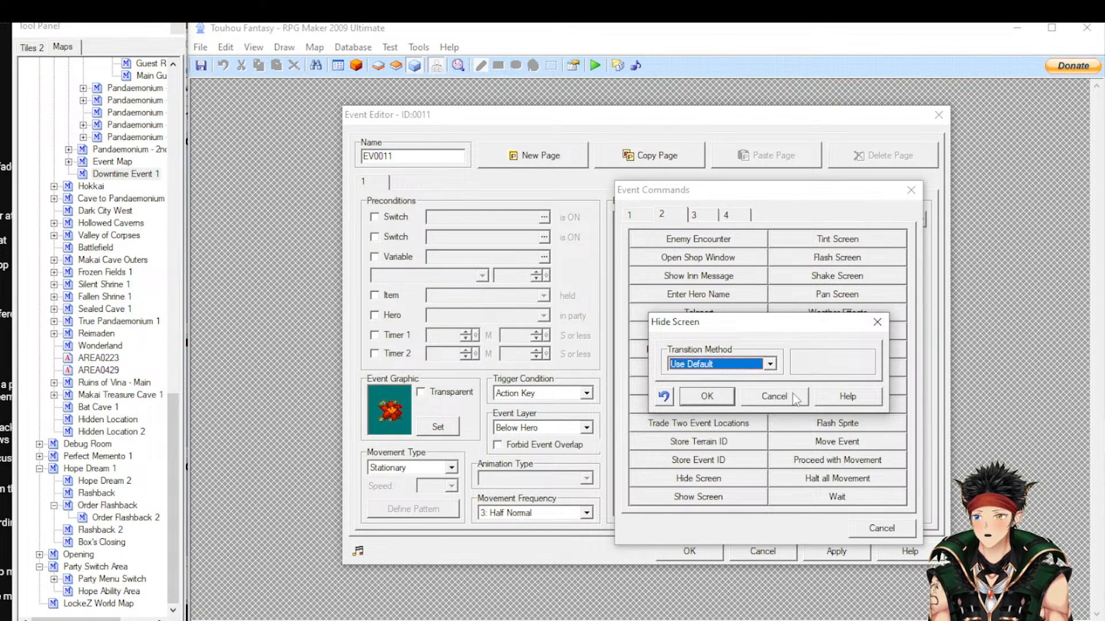
{"action": "left_click", "coordinate": [796, 399]}
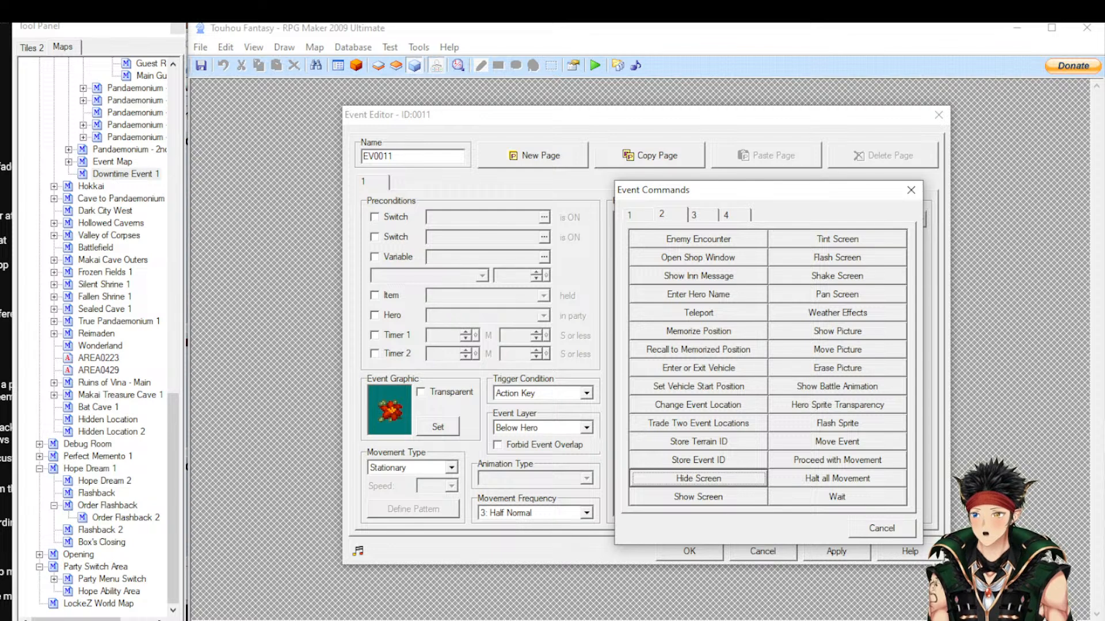
Switch to Hololive's event editor, add a Fadeout Screen command to the event and delete it again
{"action": "key", "text": "alt+Tab"}
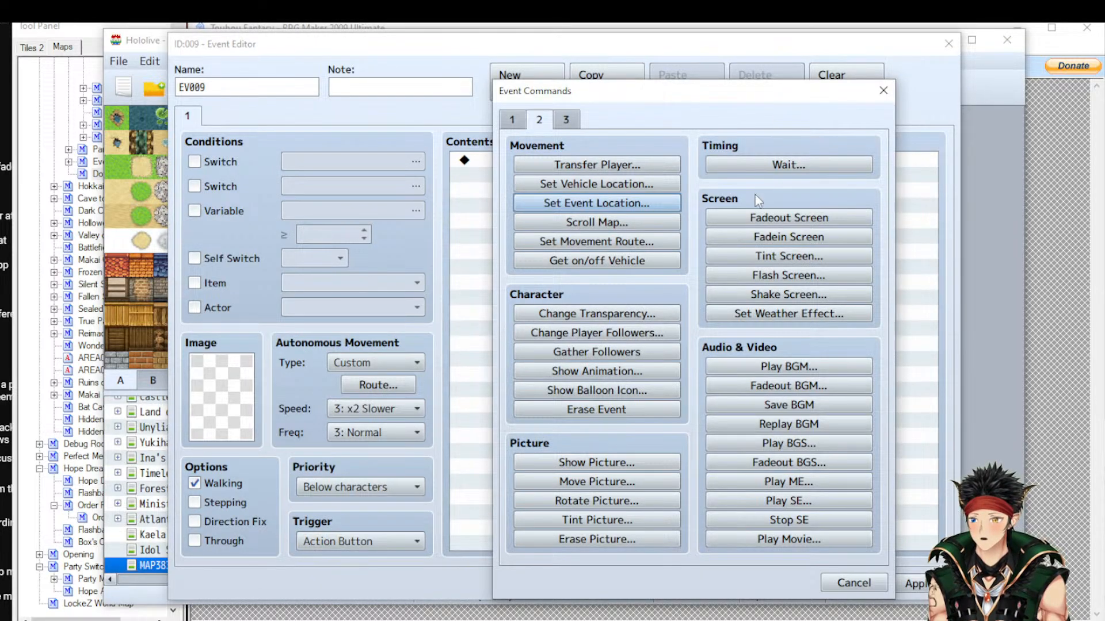
{"action": "left_click", "coordinate": [764, 219]}
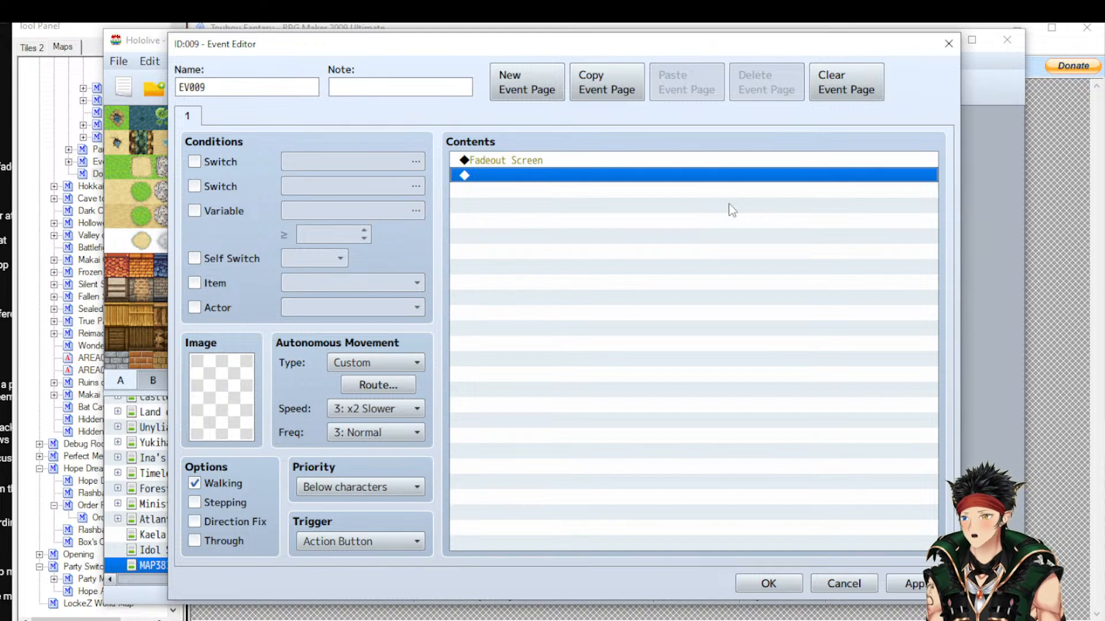
{"action": "key", "text": "Up"}
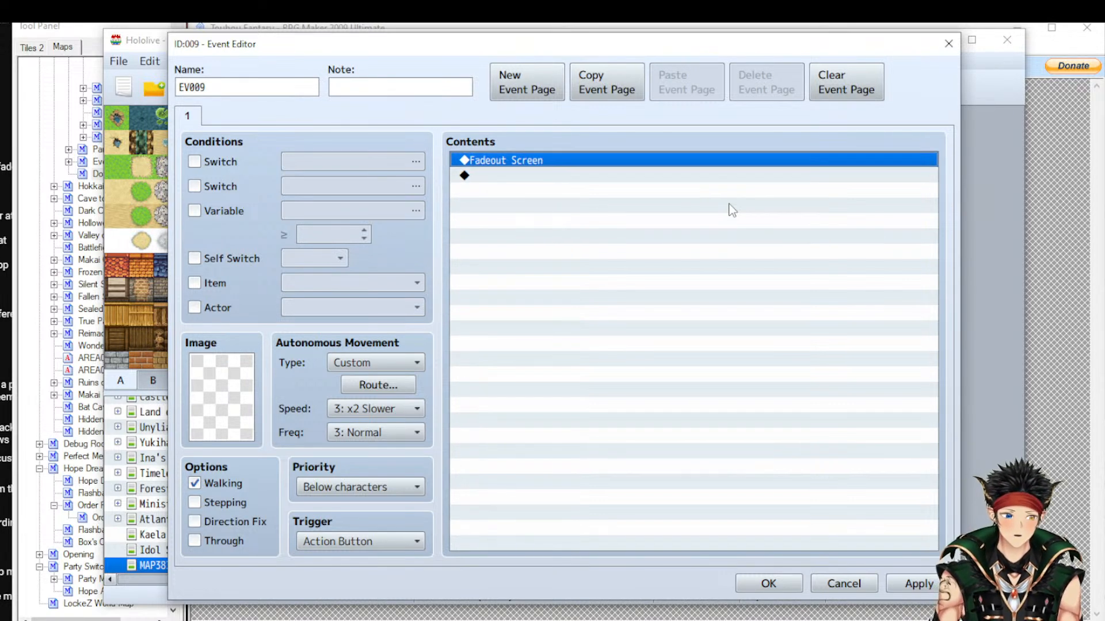
{"action": "key", "text": "Delete"}
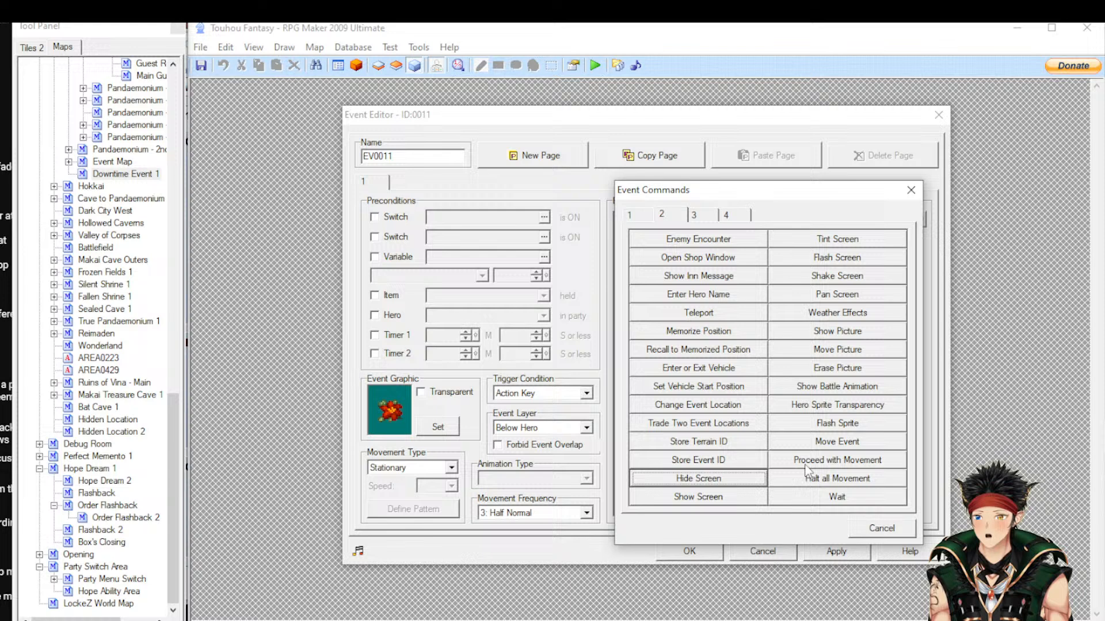
Check Show Screen's transition setting, and compare Tint Screen's color and transition time options with Hololive's Tint Screen, without adding either command
{"action": "left_click", "coordinate": [701, 493]}
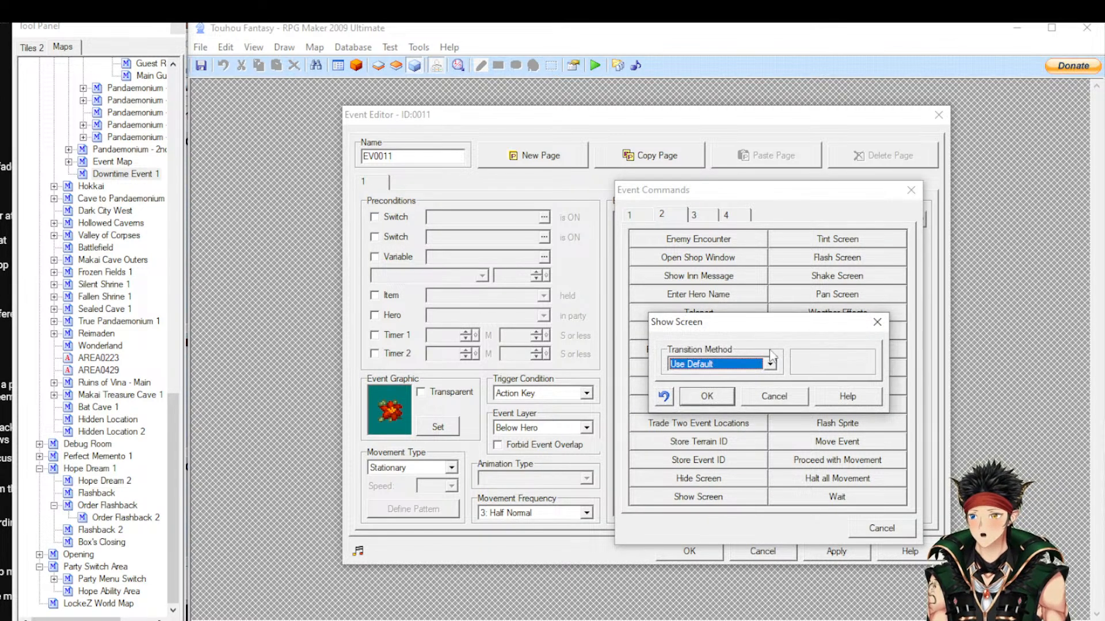
{"action": "left_click", "coordinate": [792, 397]}
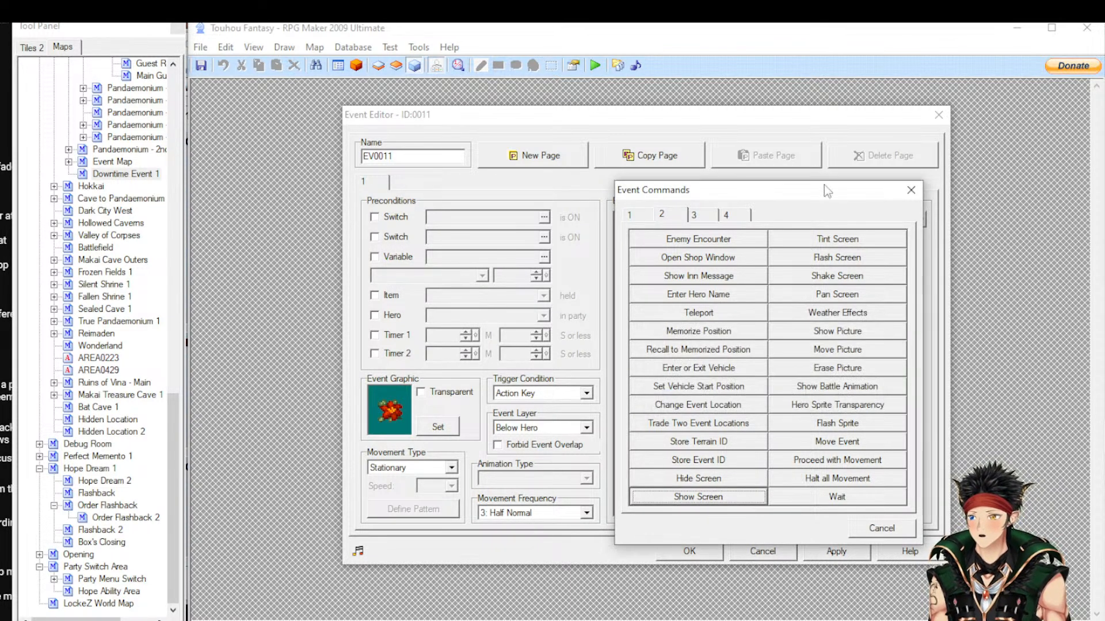
{"action": "left_click", "coordinate": [825, 241]}
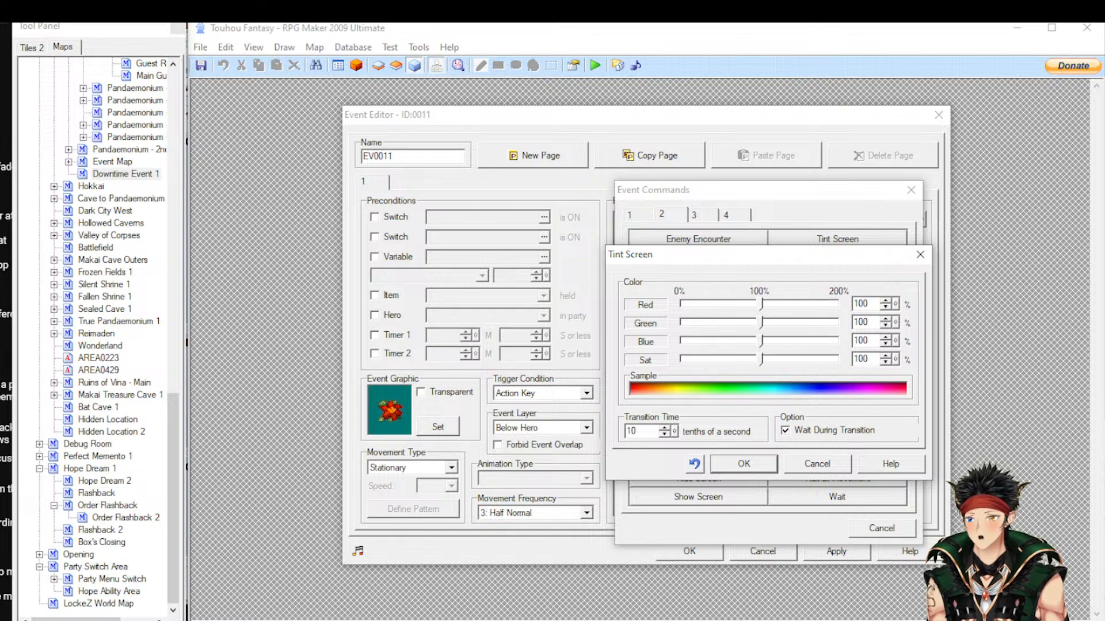
{"action": "key", "text": "alt+Tab"}
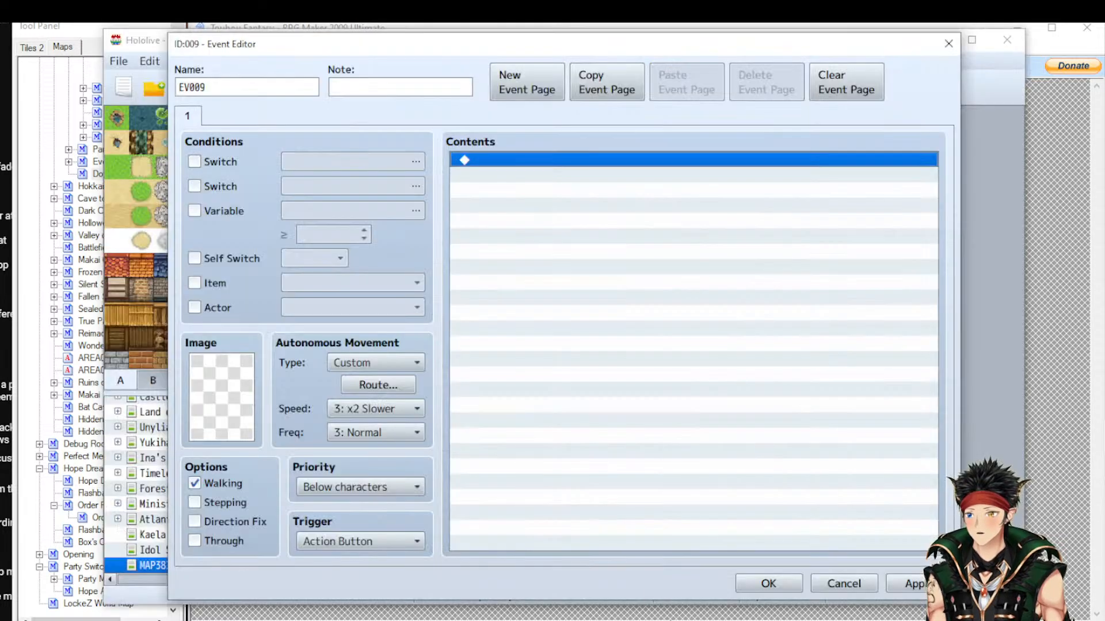
{"action": "double_click", "coordinate": [573, 271]}
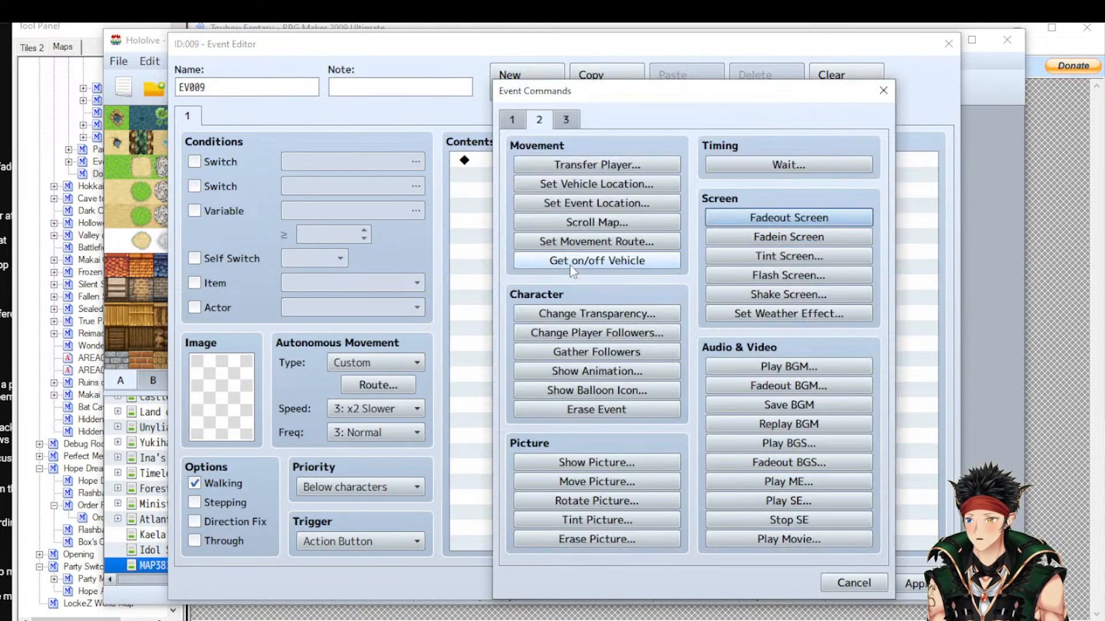
{"action": "left_click", "coordinate": [760, 255]}
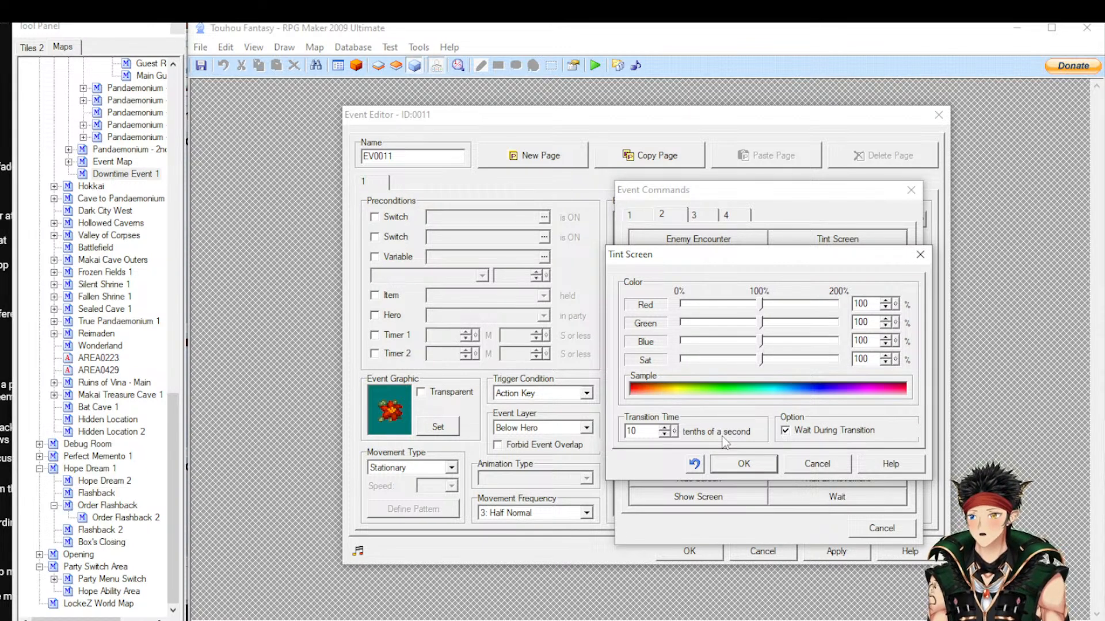
{"action": "left_click", "coordinate": [789, 468]}
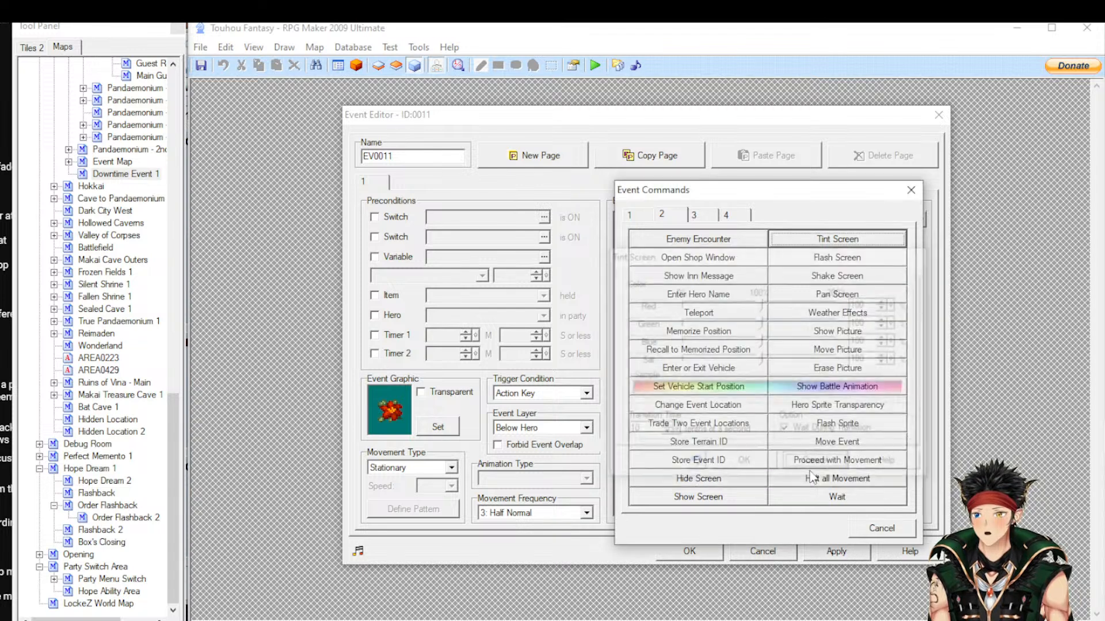
Compare Flash Screen's flashing modes, color and duration options with Hololive's Flash Screen, cancelling both commands
{"action": "left_click", "coordinate": [831, 259]}
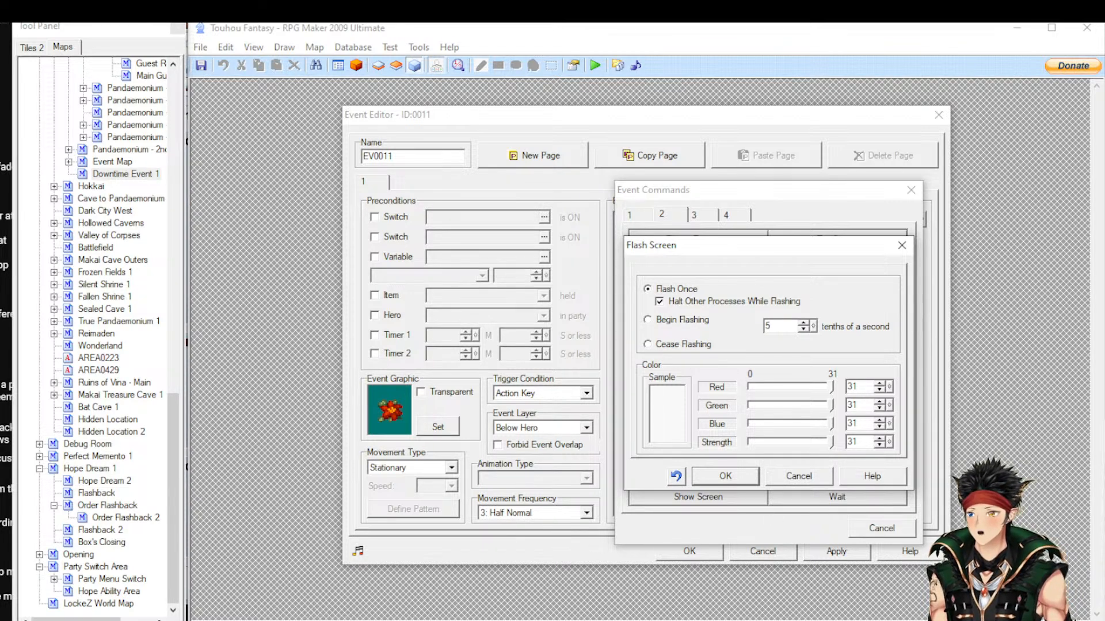
{"action": "key", "text": "alt+Tab"}
{"action": "left_click", "coordinate": [824, 455]}
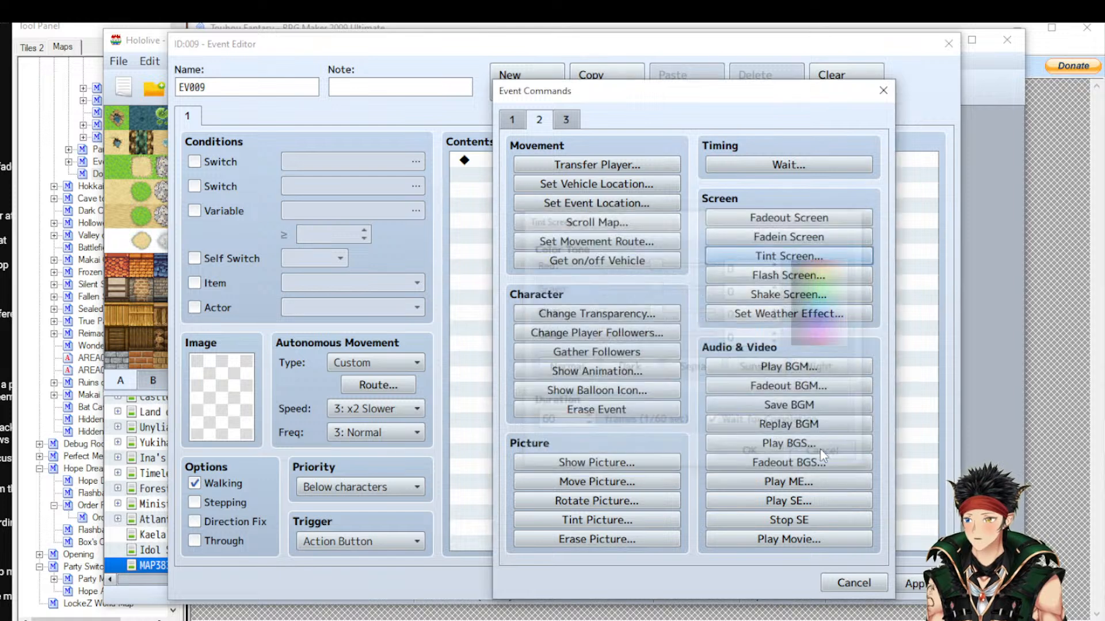
{"action": "left_click", "coordinate": [779, 279]}
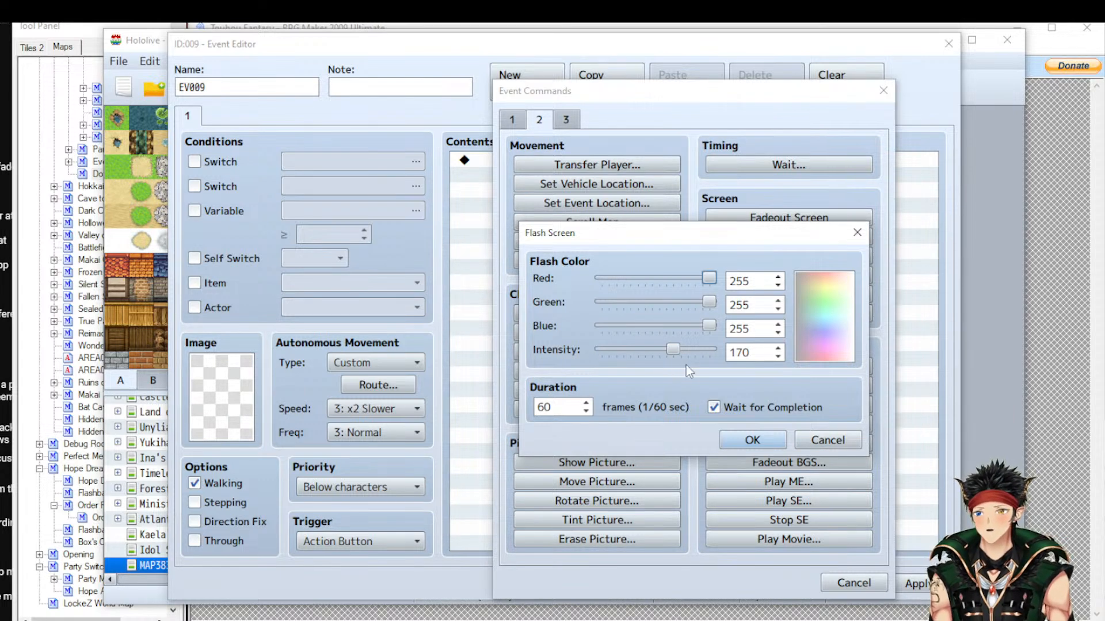
{"action": "left_click", "coordinate": [836, 443]}
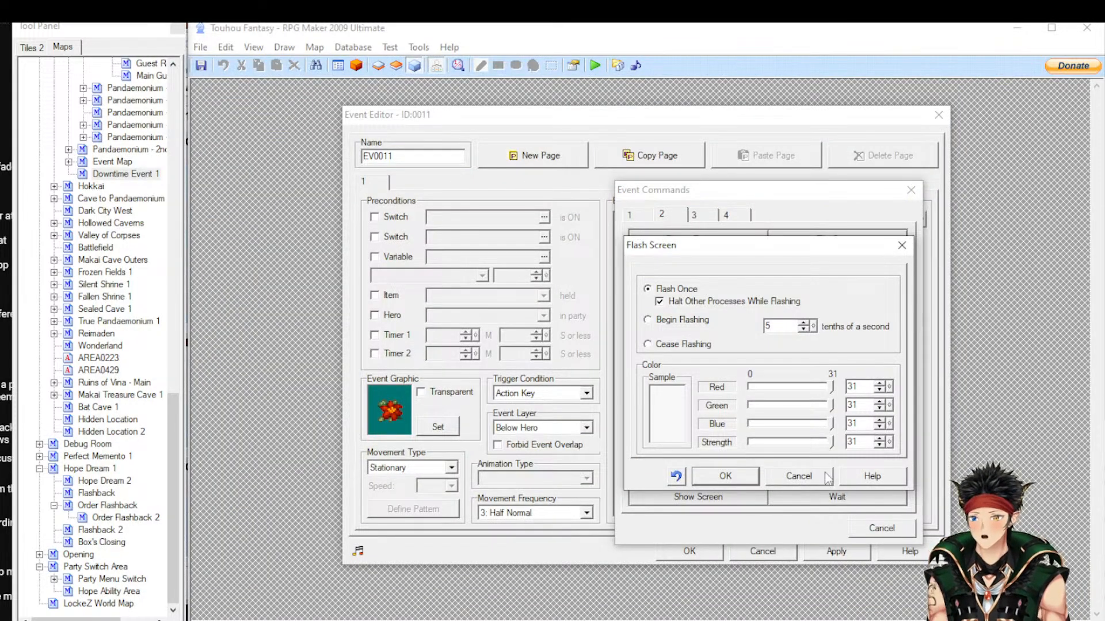
{"action": "left_click", "coordinate": [828, 476]}
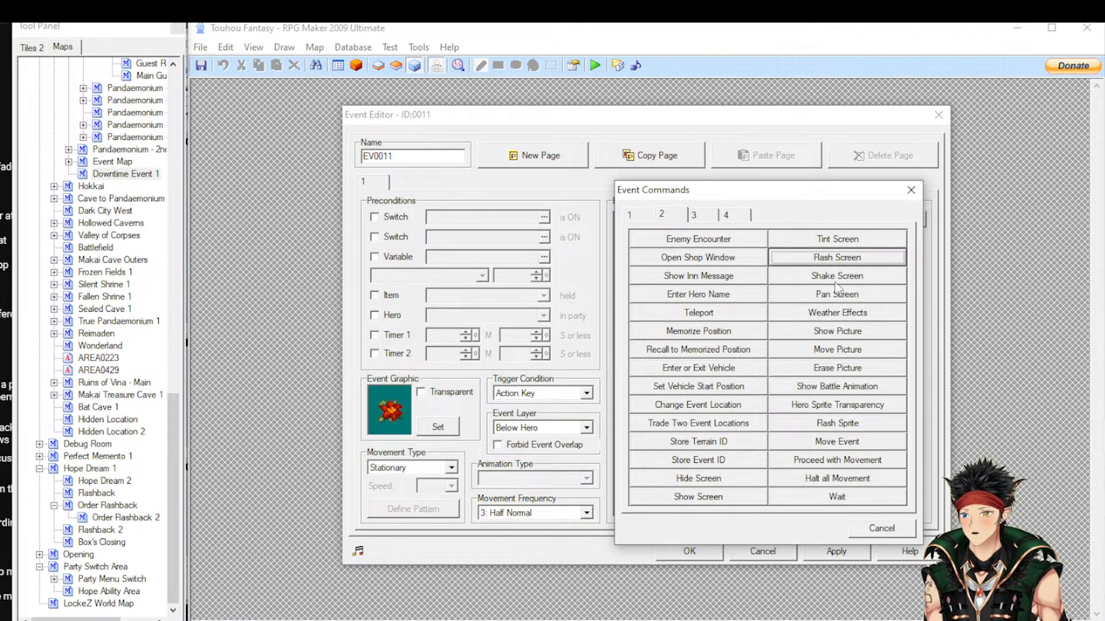
Compare Shake Screen's duration, strength and speed options with Hololive's Shake Screen, cancelling both commands
{"action": "left_click", "coordinate": [835, 280]}
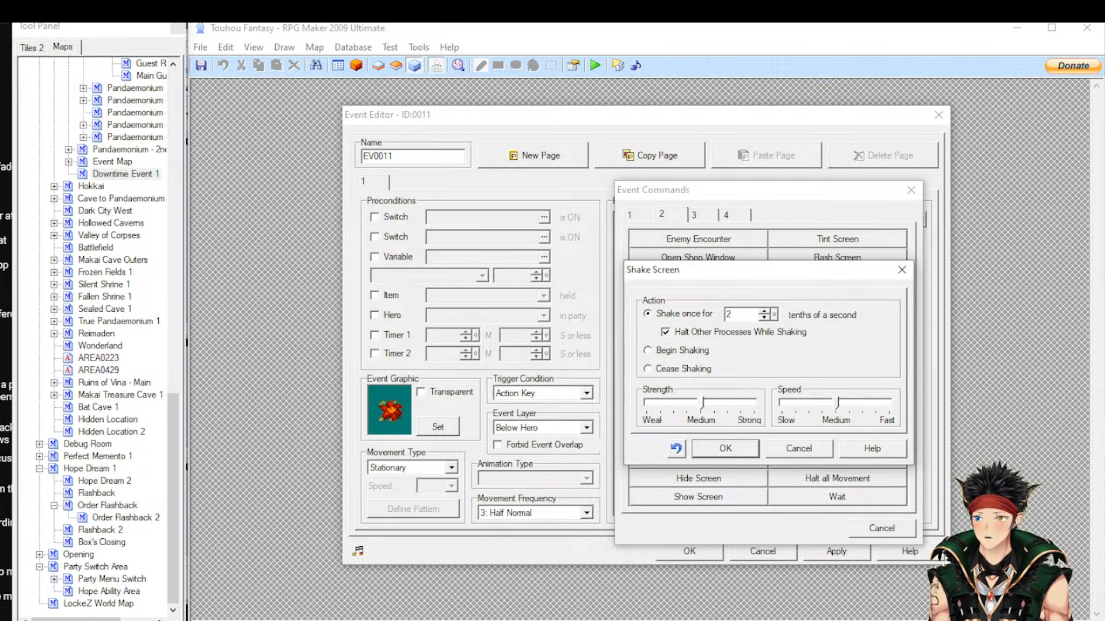
{"action": "key", "text": "alt+Tab"}
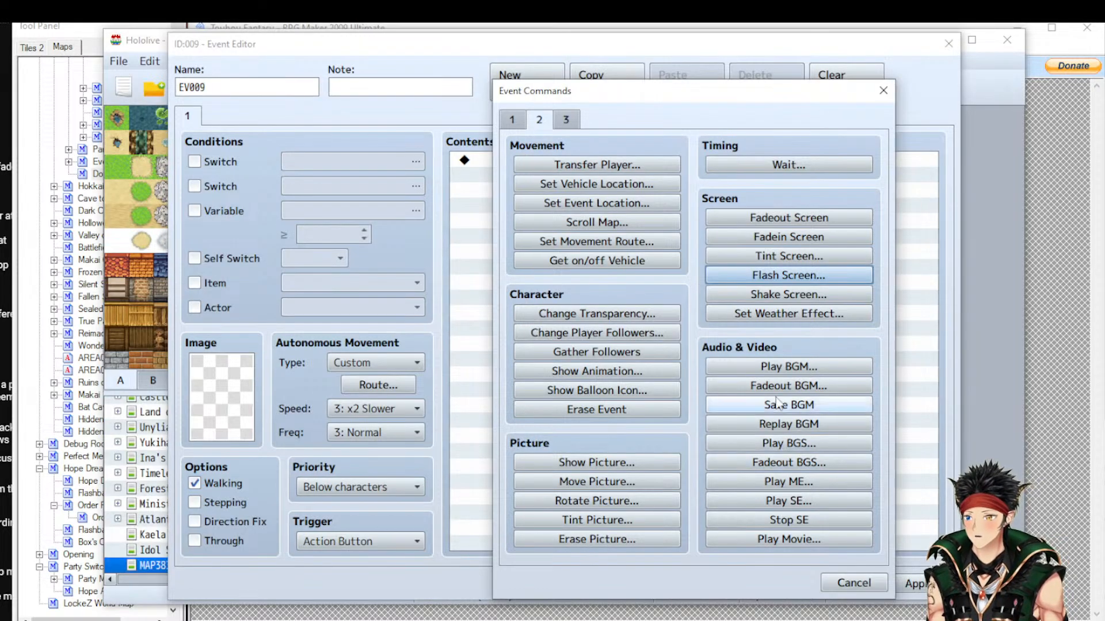
{"action": "left_click", "coordinate": [764, 296]}
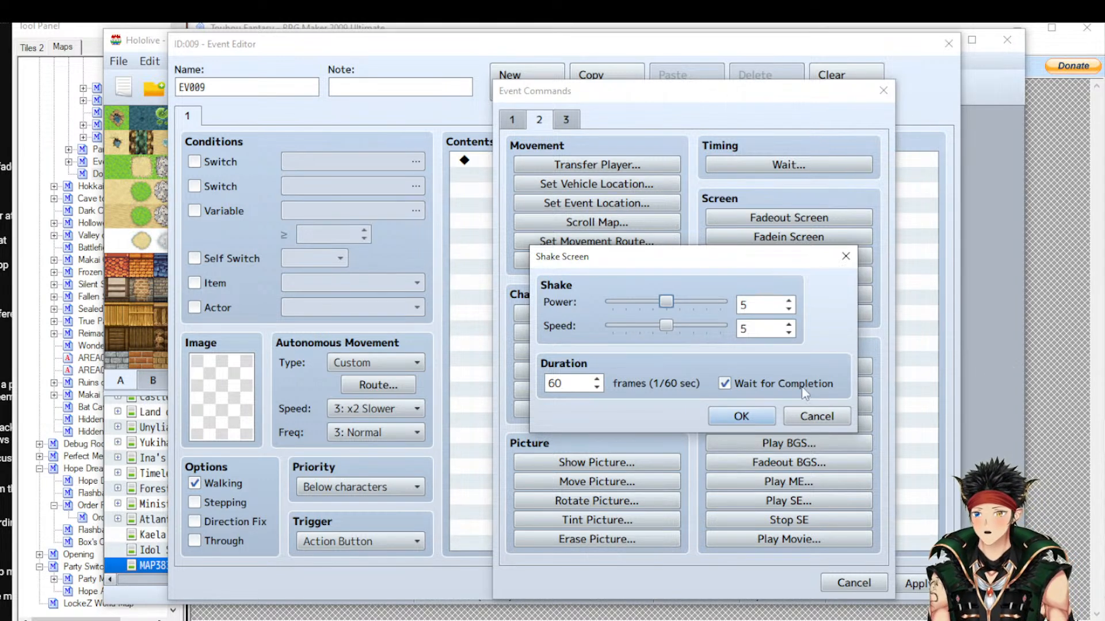
{"action": "left_click", "coordinate": [815, 414]}
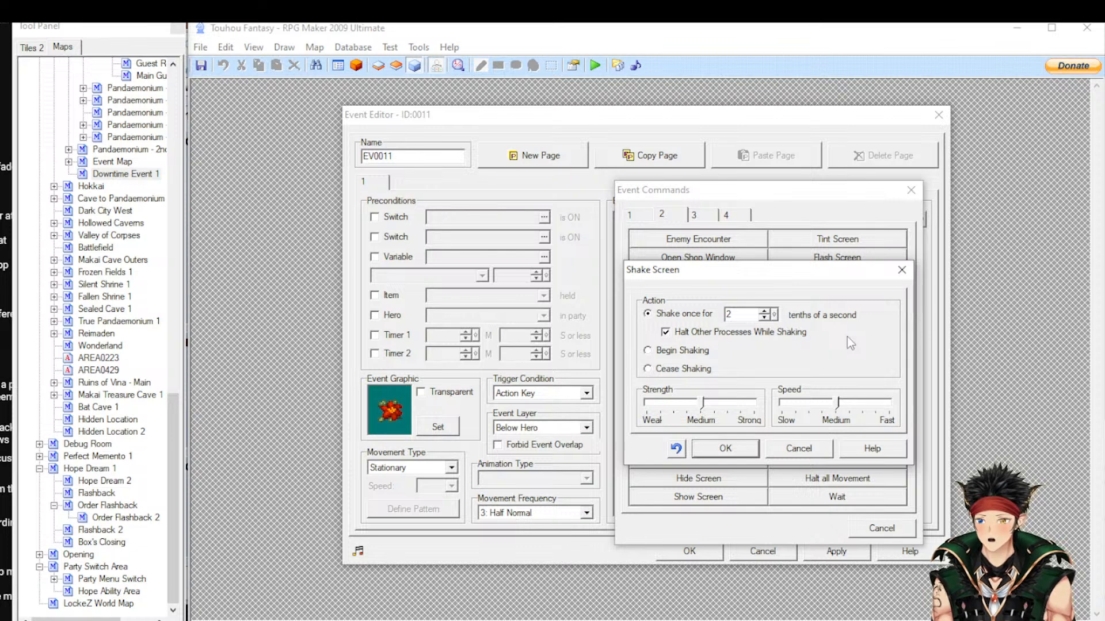
{"action": "left_click", "coordinate": [804, 452]}
Compare Pan Screen's direction, speed and tile options with Hololive's Scroll Map command, adding neither to the event
{"action": "left_click", "coordinate": [838, 296]}
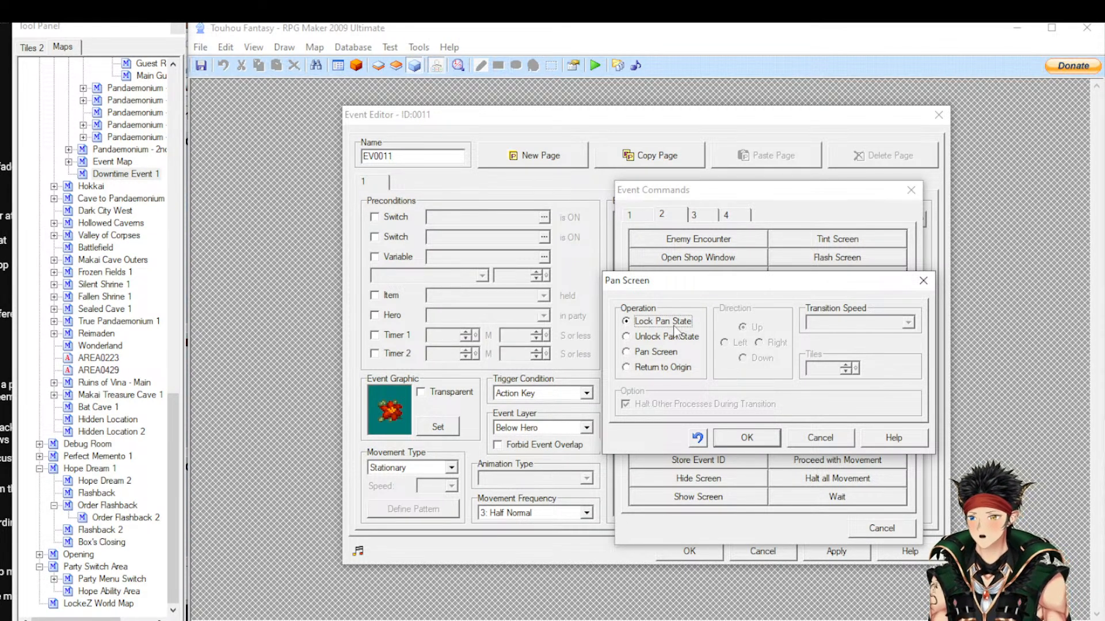
{"action": "left_click", "coordinate": [655, 353]}
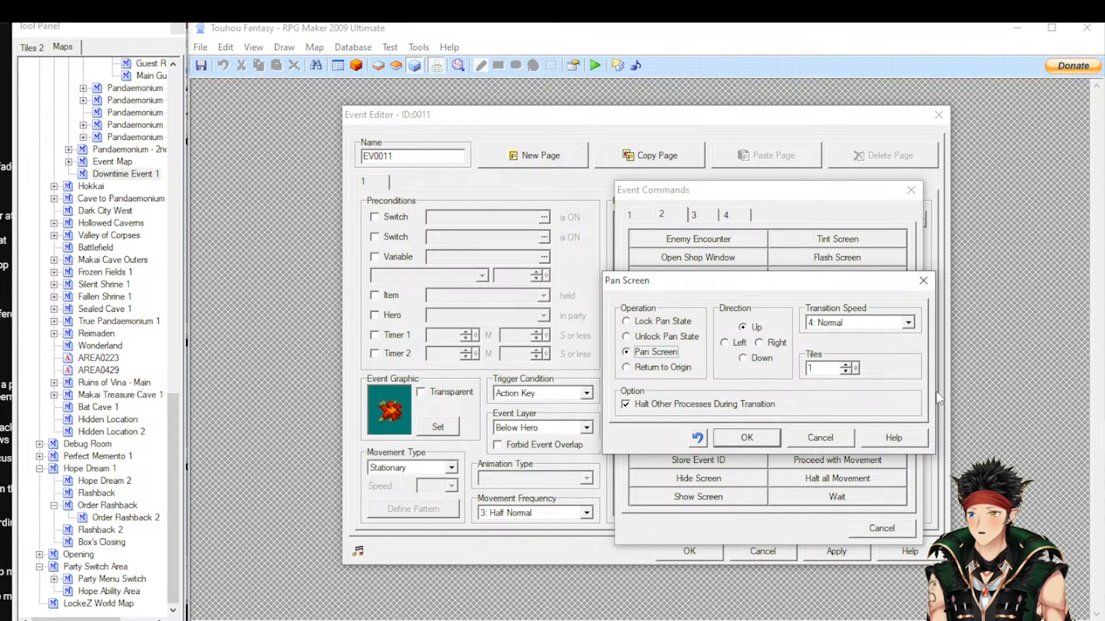
{"action": "key", "text": "alt+Tab"}
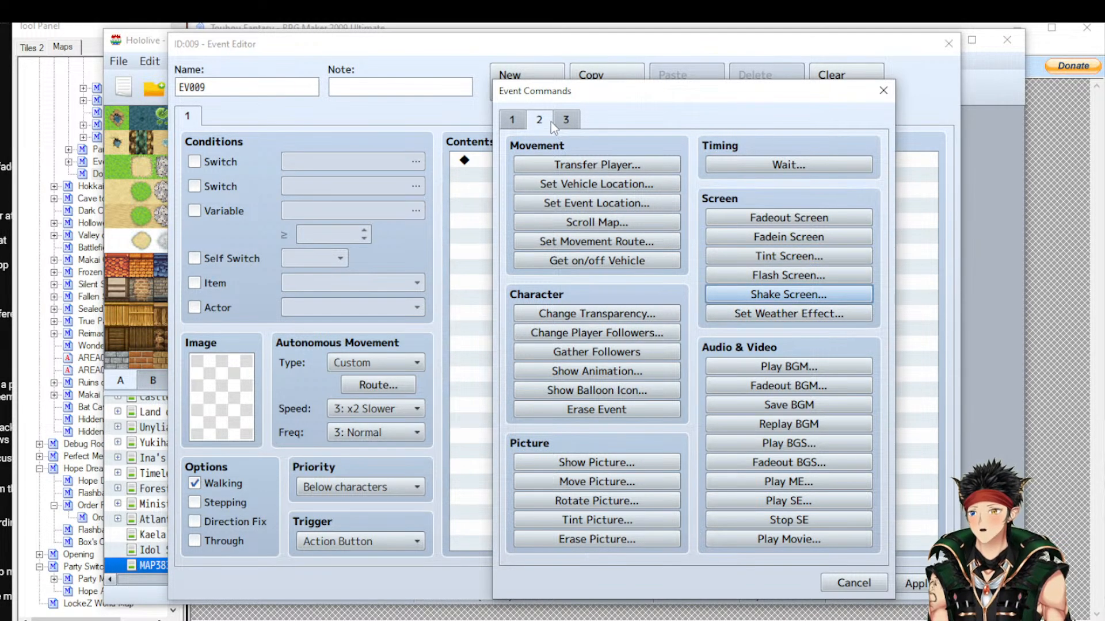
{"action": "left_click", "coordinate": [567, 121]}
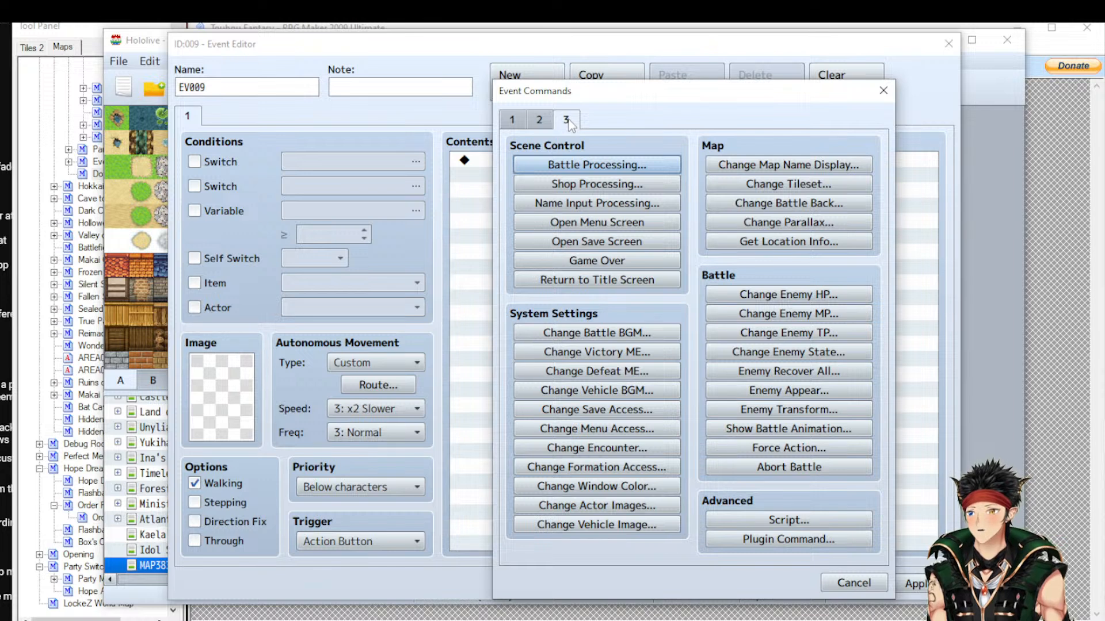
{"action": "left_click", "coordinate": [537, 122]}
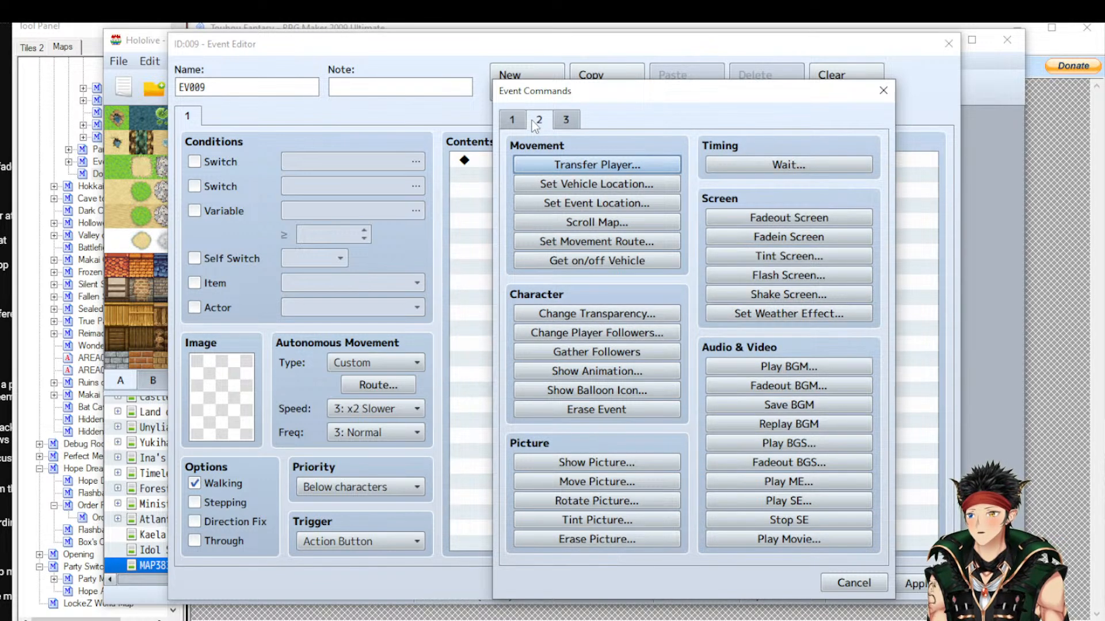
{"action": "left_click", "coordinate": [596, 222]}
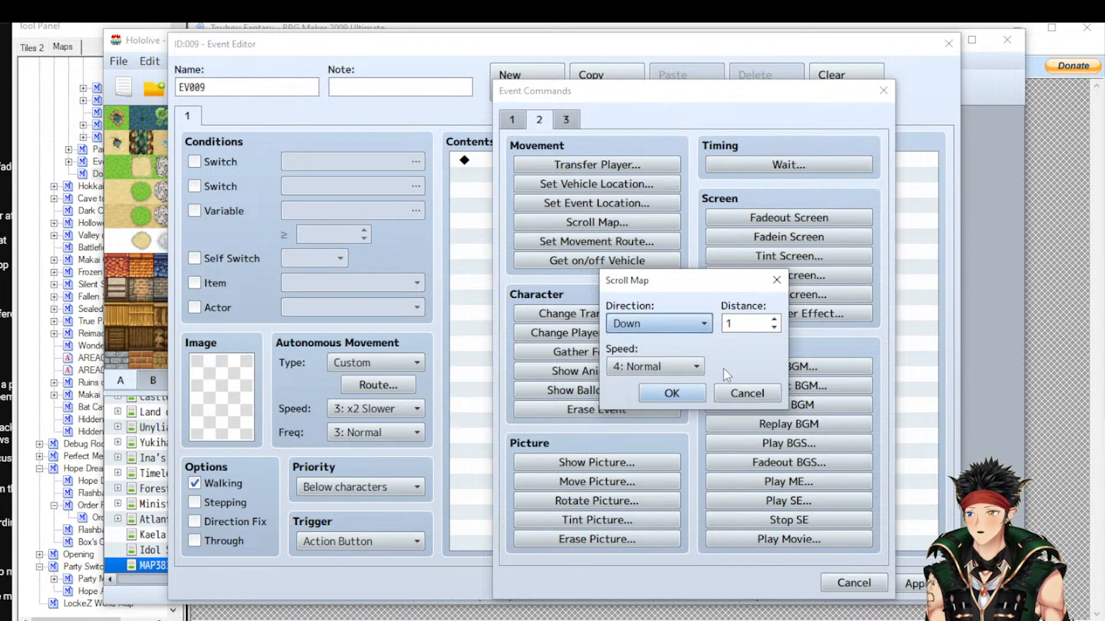
{"action": "left_click", "coordinate": [747, 393]}
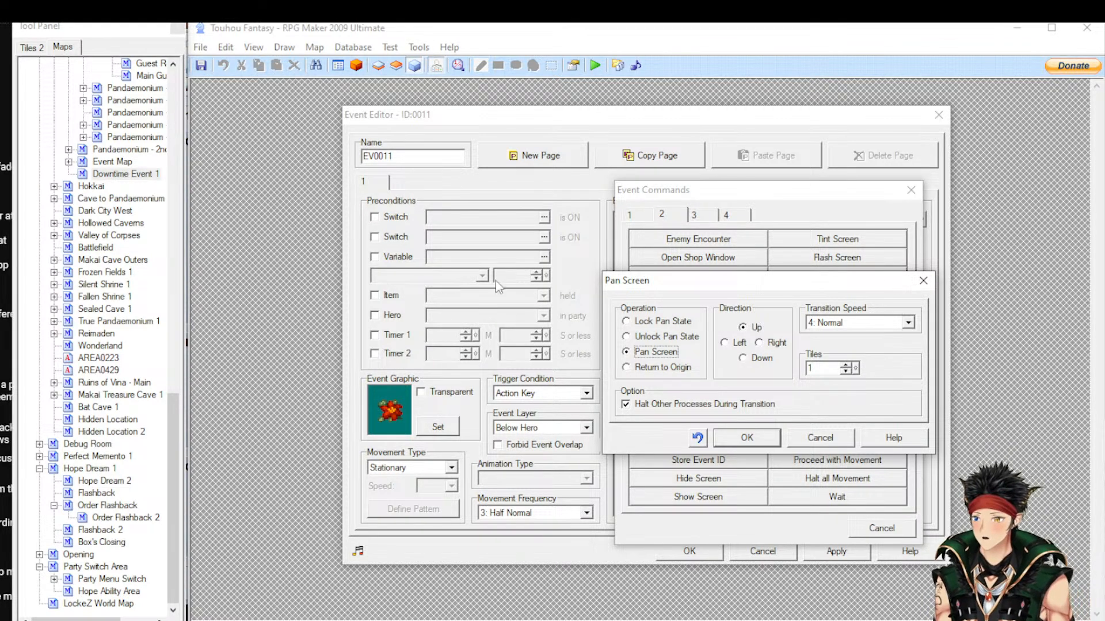
{"action": "left_click", "coordinate": [833, 440]}
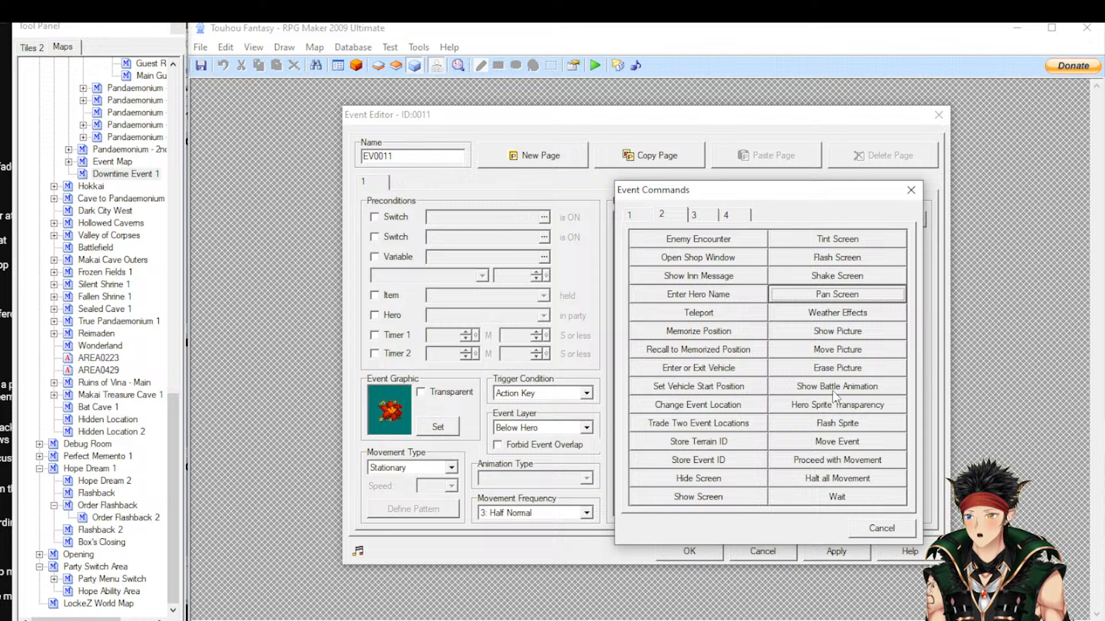
Compare the weather types and strength options of Weather Effects with Hololive's Set Weather Effect, cancelling both commands
{"action": "left_click", "coordinate": [839, 313]}
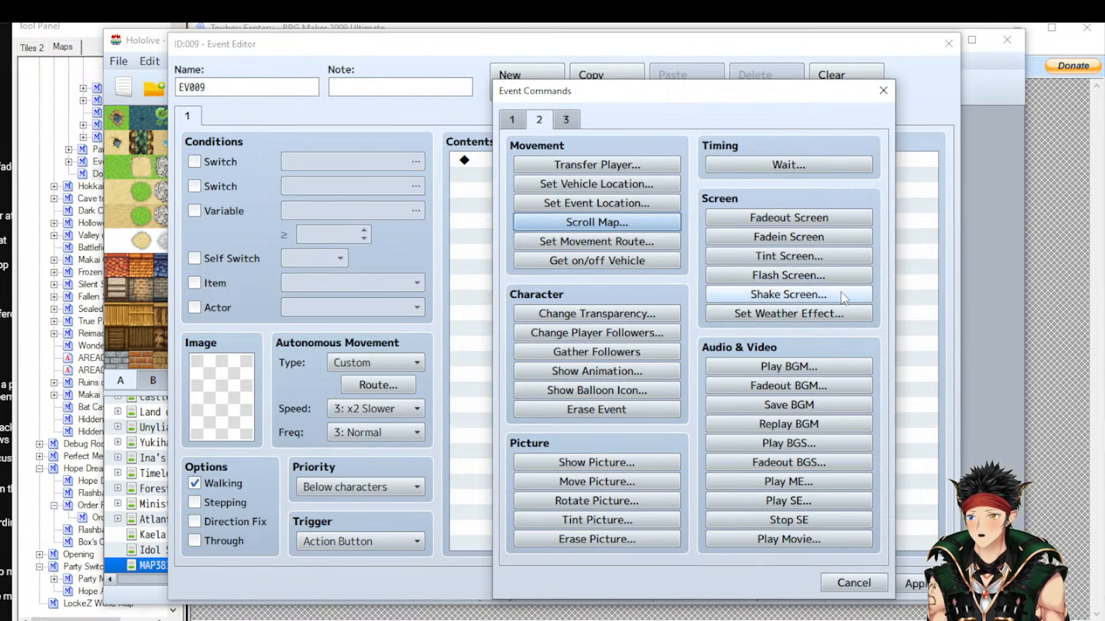
{"action": "left_click", "coordinate": [787, 327]}
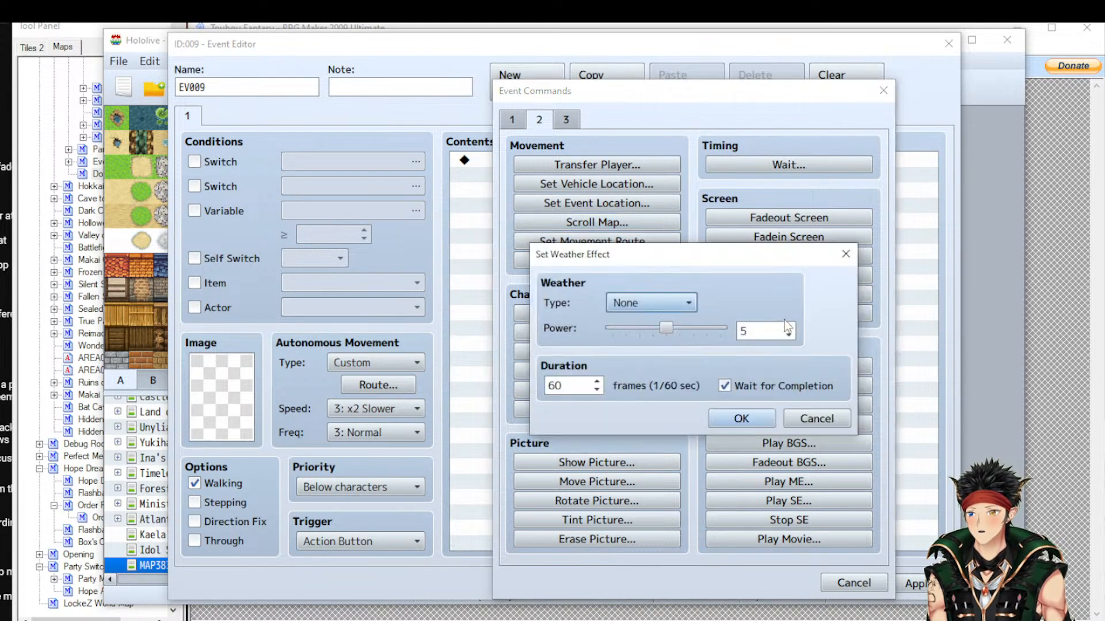
{"action": "left_click", "coordinate": [674, 305]}
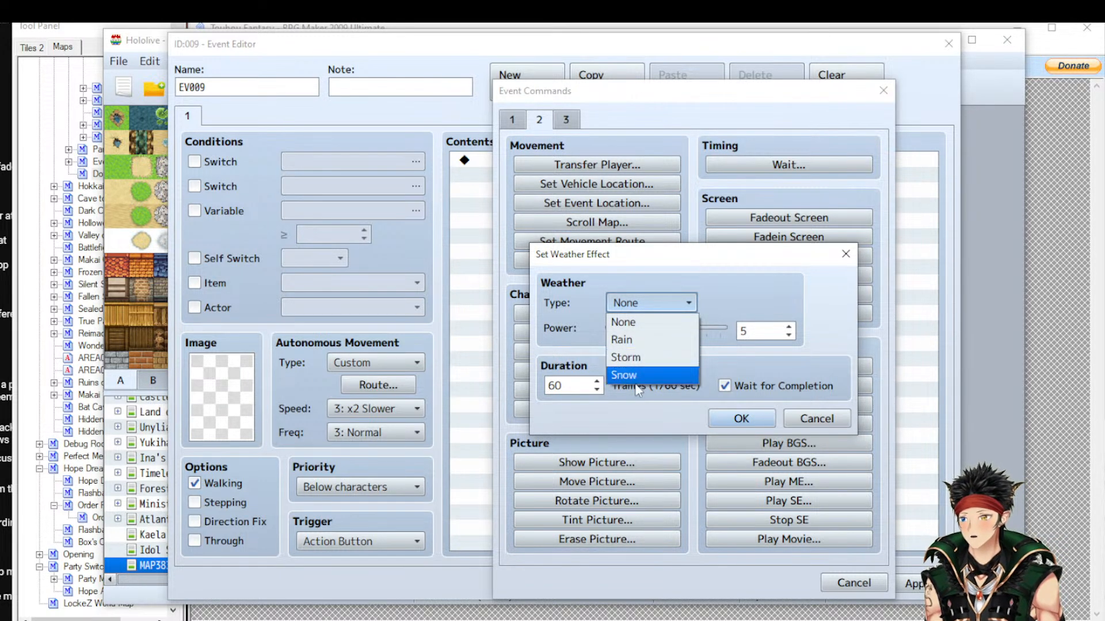
{"action": "left_click", "coordinate": [819, 423]}
{"action": "left_click", "coordinate": [819, 423]}
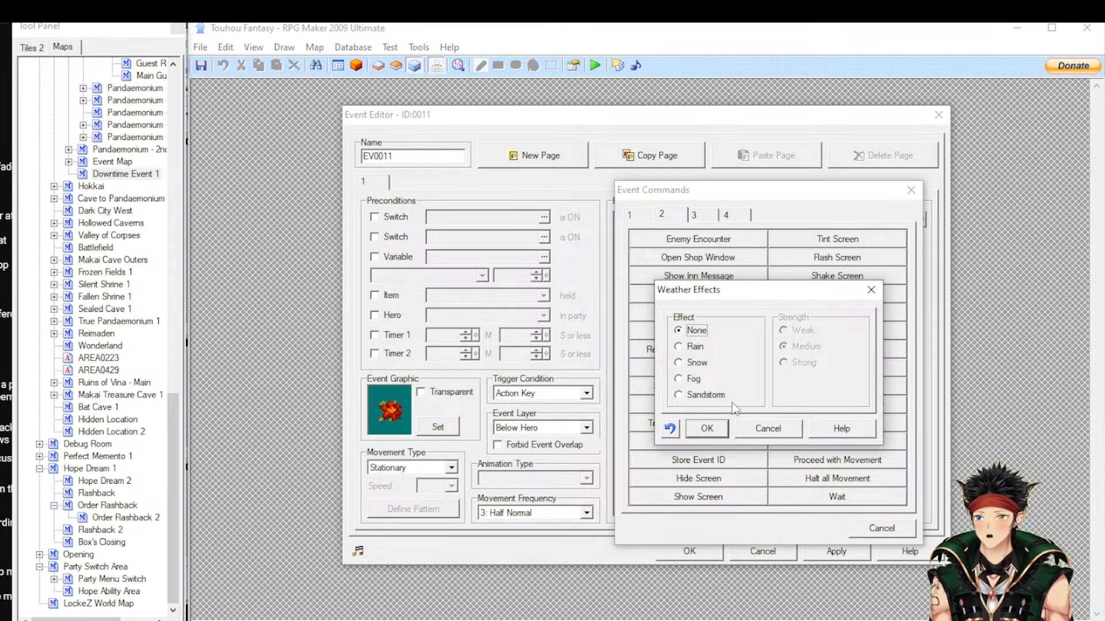
{"action": "left_click", "coordinate": [780, 434]}
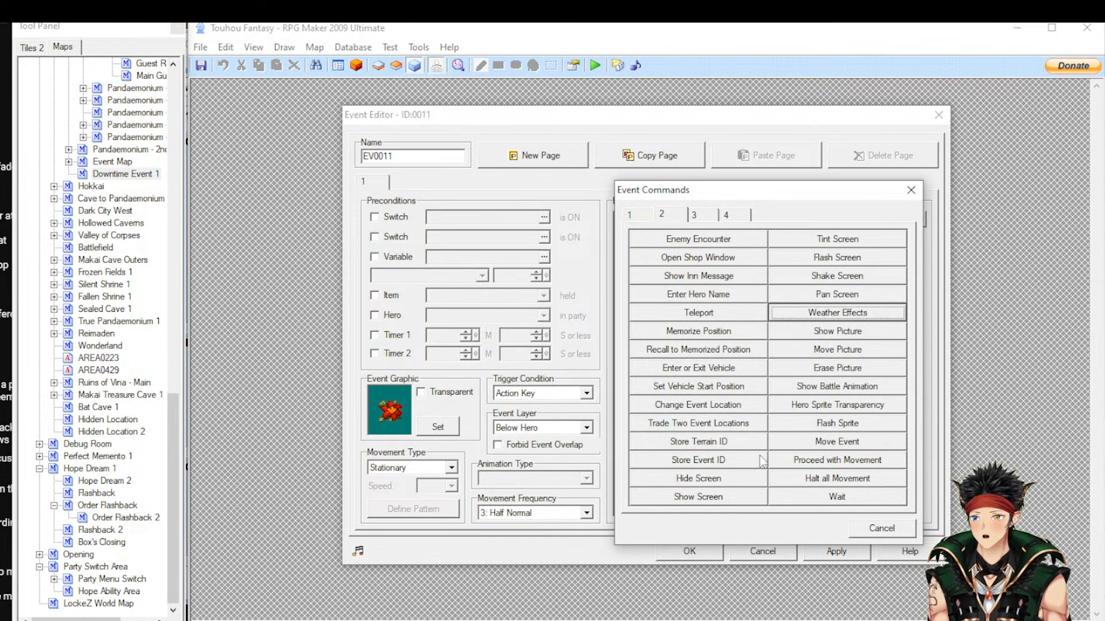
Examine Show Picture's settings, including the color tint, rotation and waver options under its additional attributes, without adding the command
{"action": "left_click", "coordinate": [855, 328]}
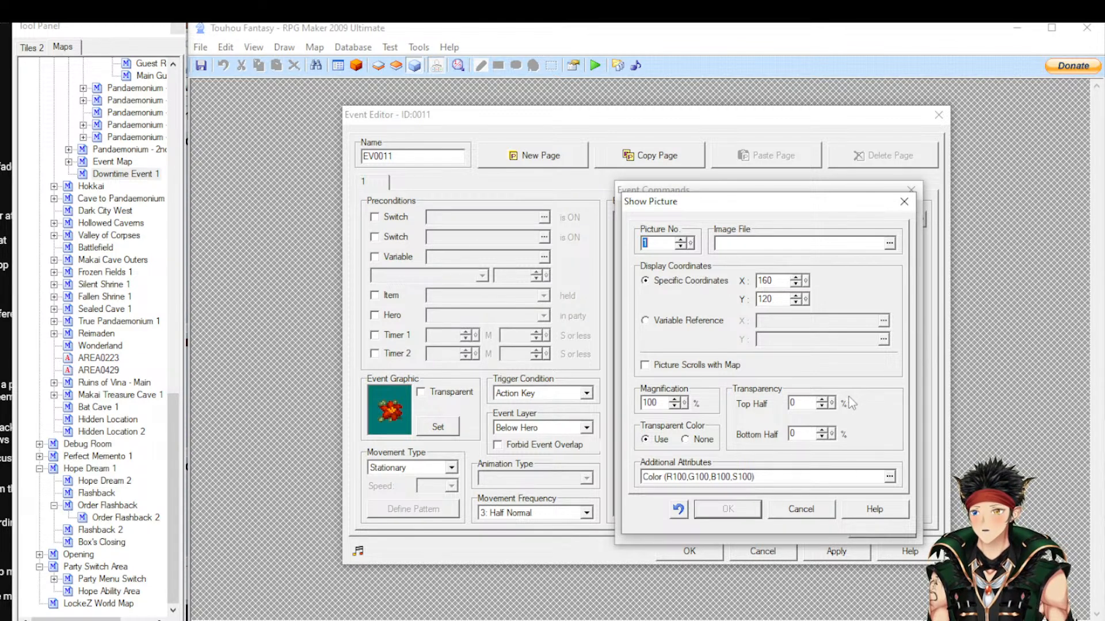
{"action": "left_click", "coordinate": [893, 480]}
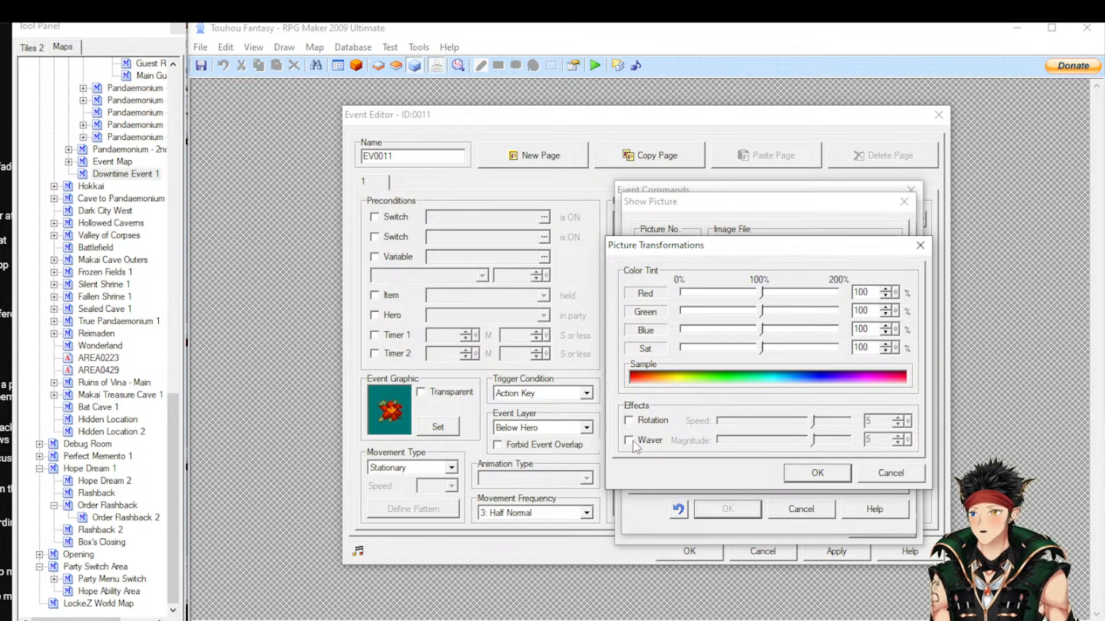
{"action": "left_click", "coordinate": [891, 473]}
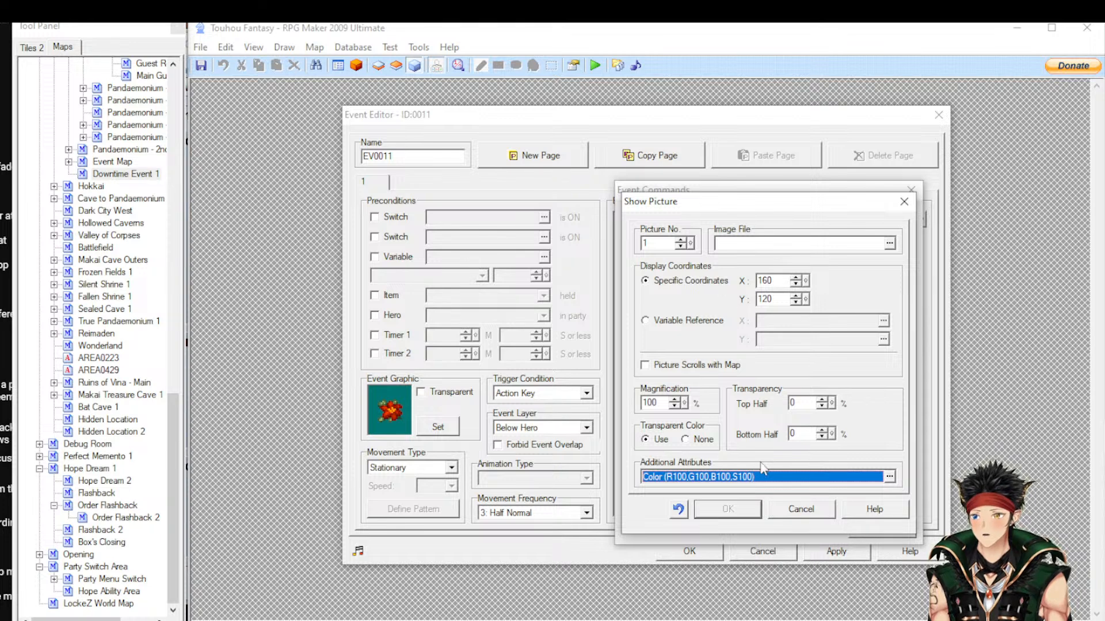
{"action": "left_click", "coordinate": [811, 511]}
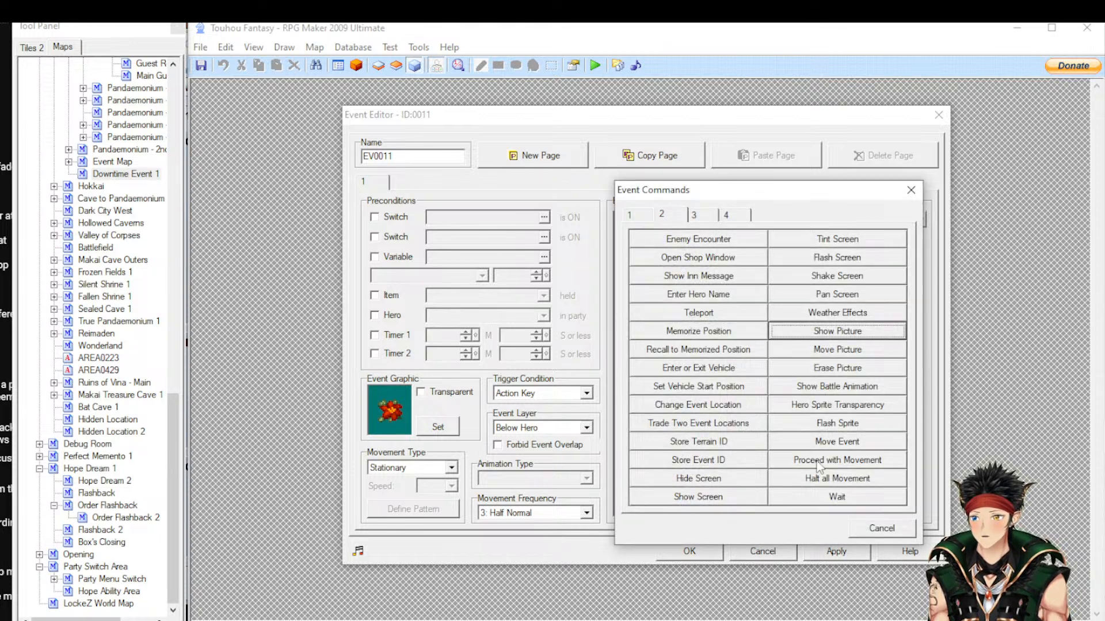
Check the settings of the Move Picture and Erase Picture commands, cancelling each without adding it
{"action": "left_click", "coordinate": [826, 350]}
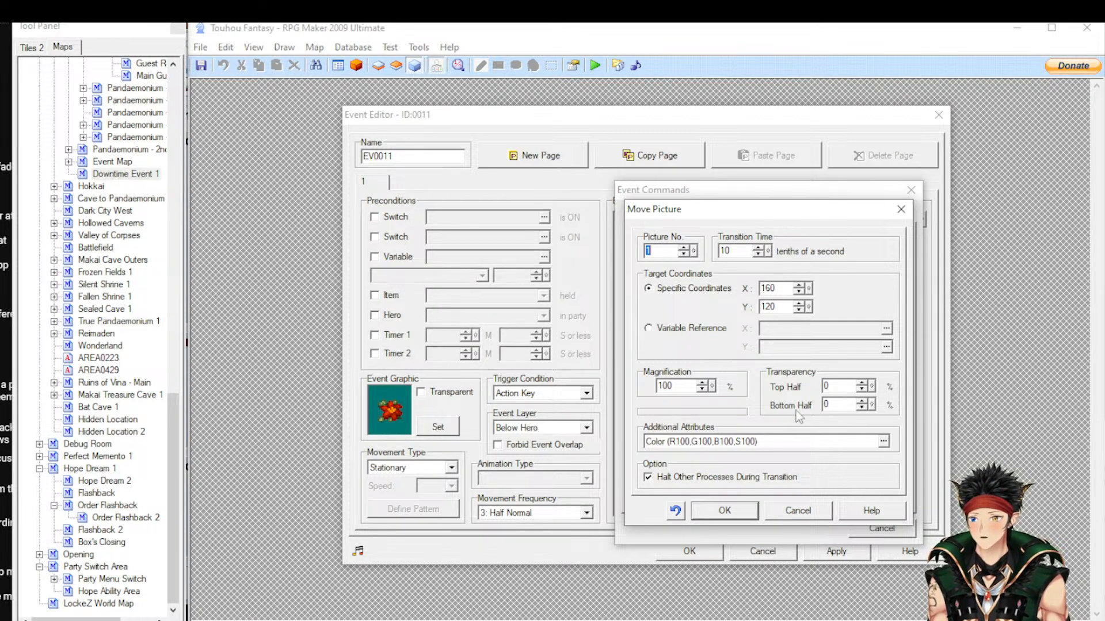
{"action": "left_click", "coordinate": [797, 511]}
{"action": "left_click", "coordinate": [826, 368]}
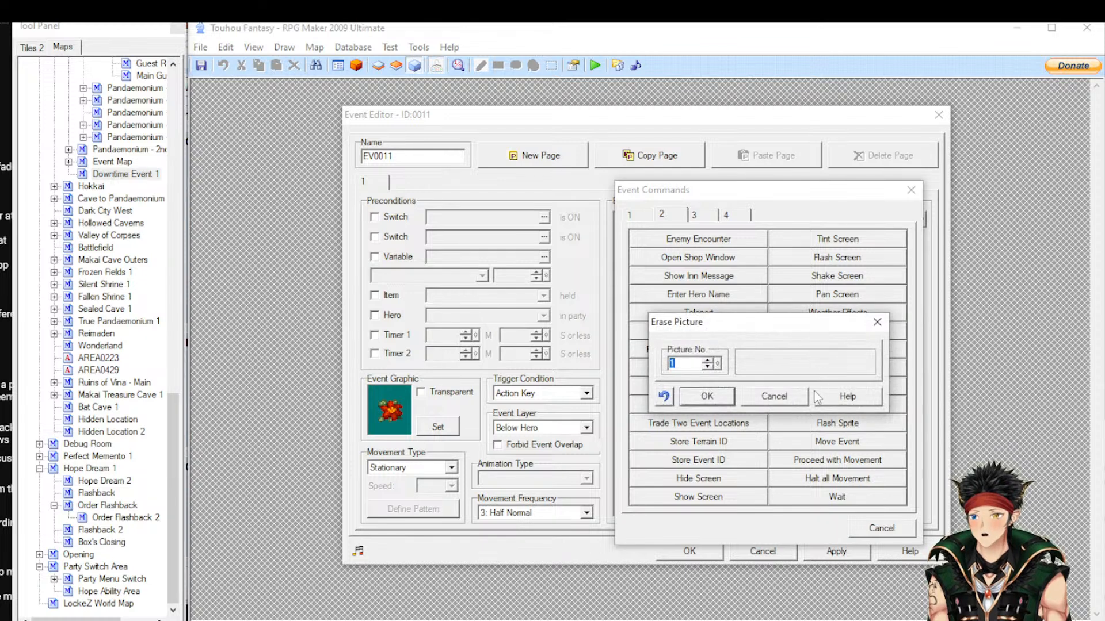
{"action": "left_click", "coordinate": [789, 397]}
Examine Show Battle Animation's target list and try its Global Scope option, cancelling without adding the command
{"action": "left_click", "coordinate": [792, 393]}
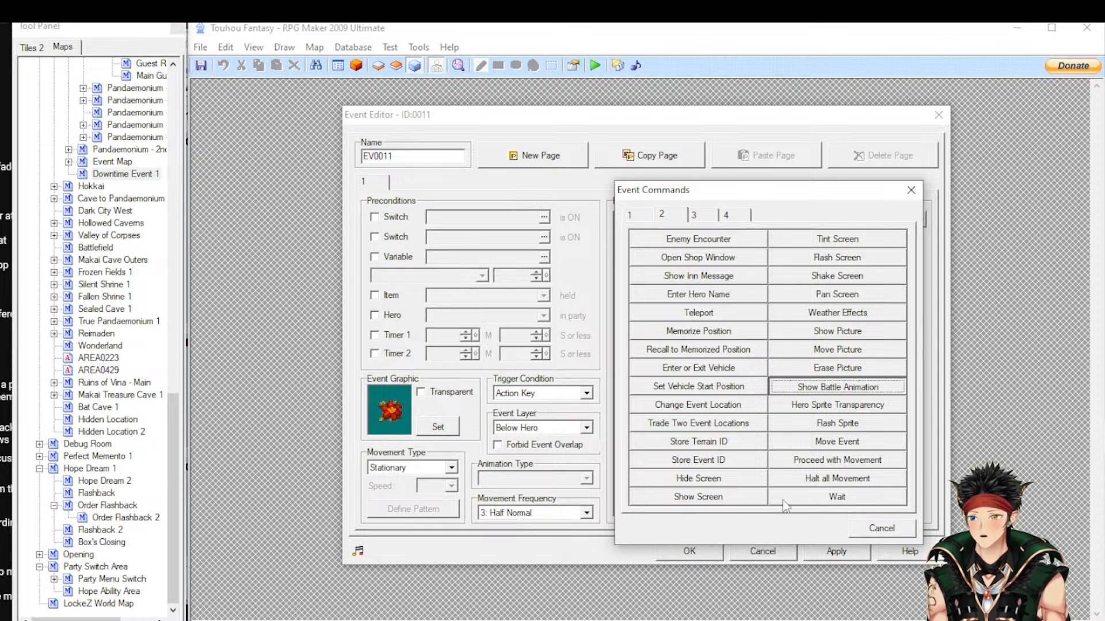
{"action": "key", "text": "Return"}
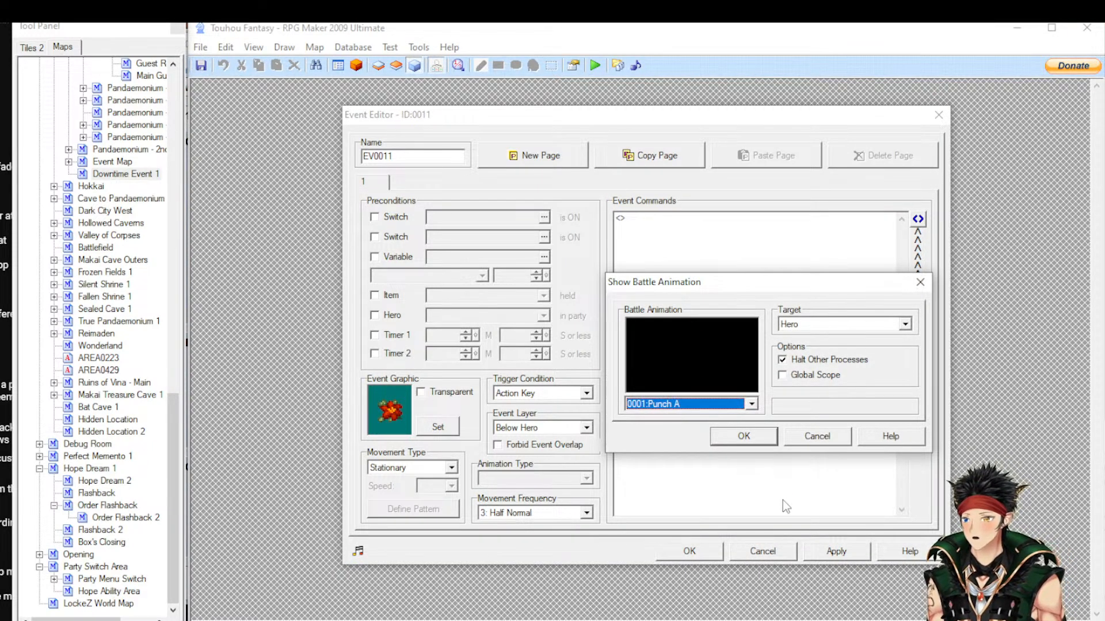
{"action": "left_click", "coordinate": [838, 325]}
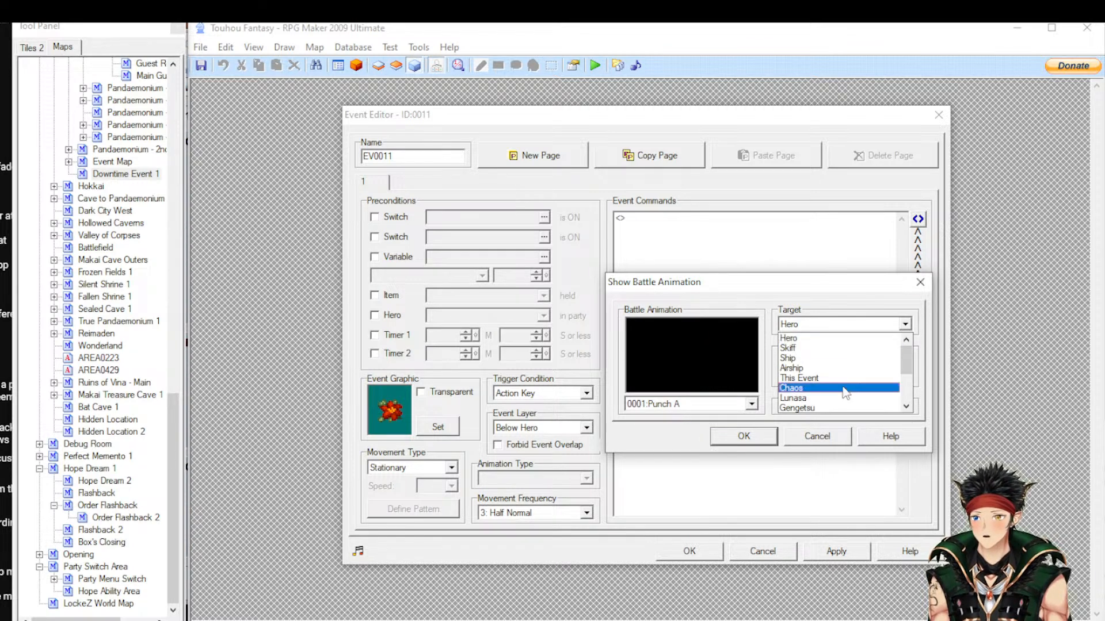
{"action": "scroll", "coordinate": [846, 392], "scroll_direction": "down", "scroll_amount": 2}
{"action": "scroll", "coordinate": [844, 393], "scroll_direction": "up", "scroll_amount": 2}
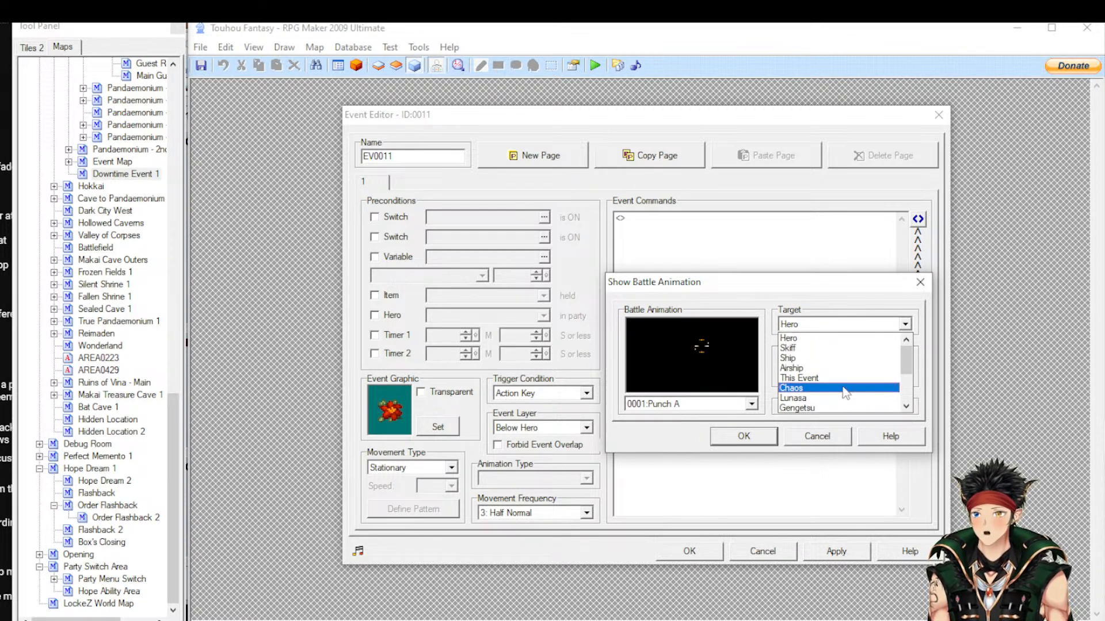
{"action": "left_click", "coordinate": [678, 444]}
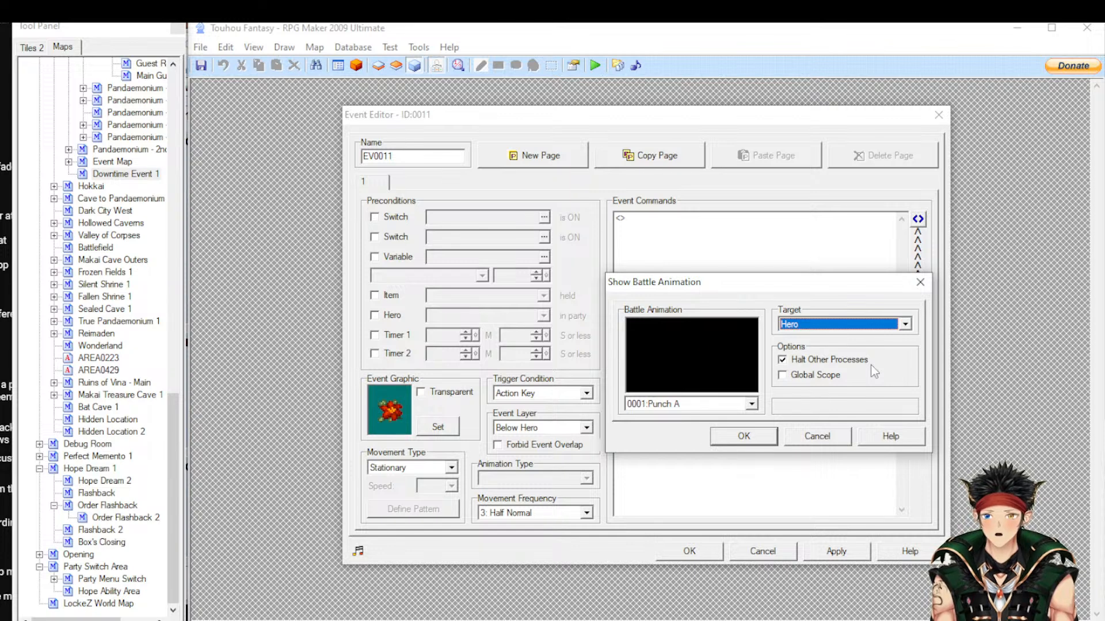
{"action": "left_click", "coordinate": [813, 377]}
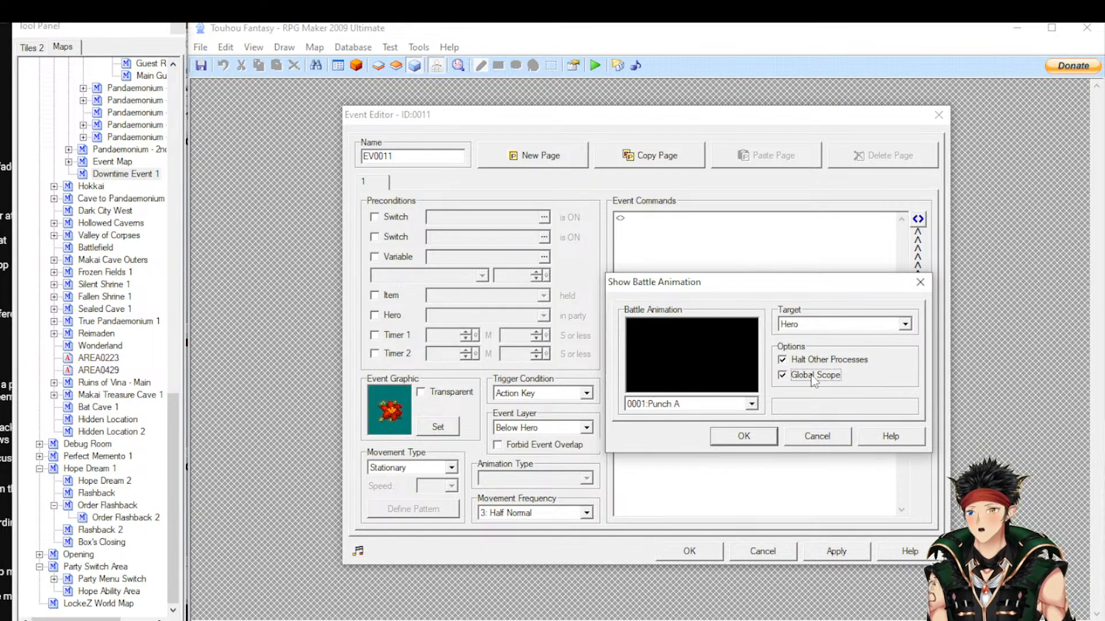
{"action": "left_click", "coordinate": [817, 436]}
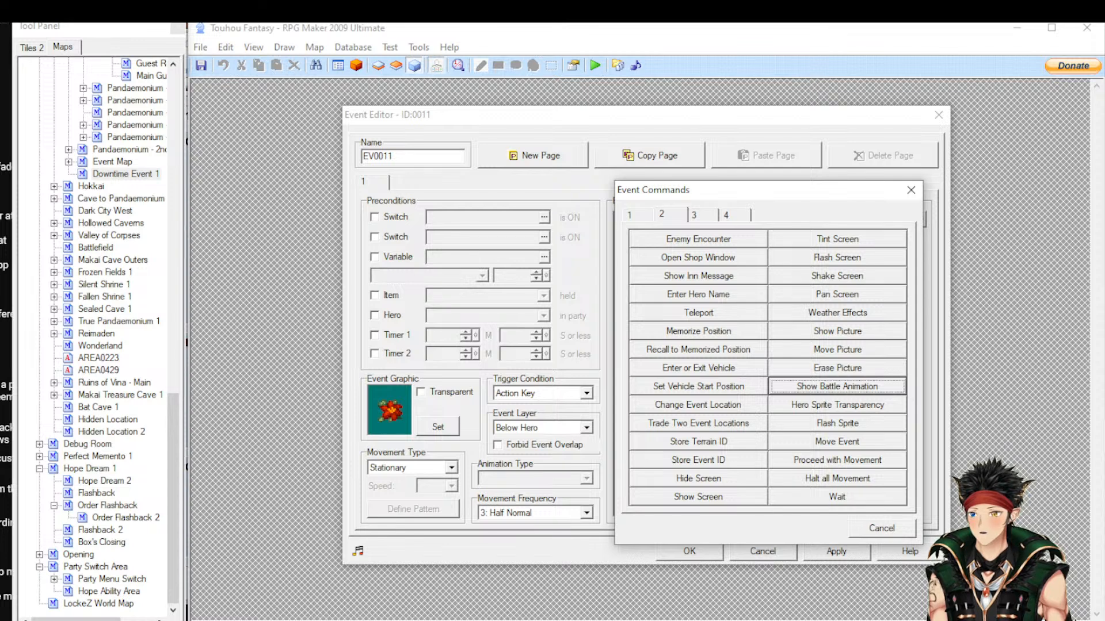
Switch to Hololive's event editor and check Show Animation's character, animation and wait options without adding the command
{"action": "key", "text": "alt+Tab"}
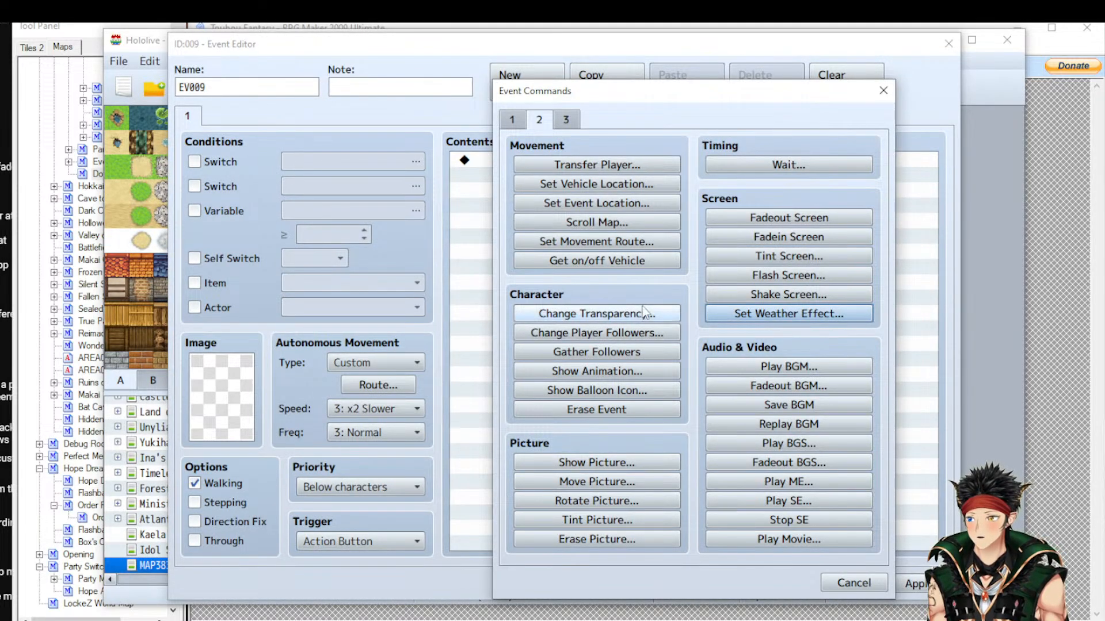
{"action": "left_click", "coordinate": [615, 372]}
{"action": "left_click", "coordinate": [617, 372]}
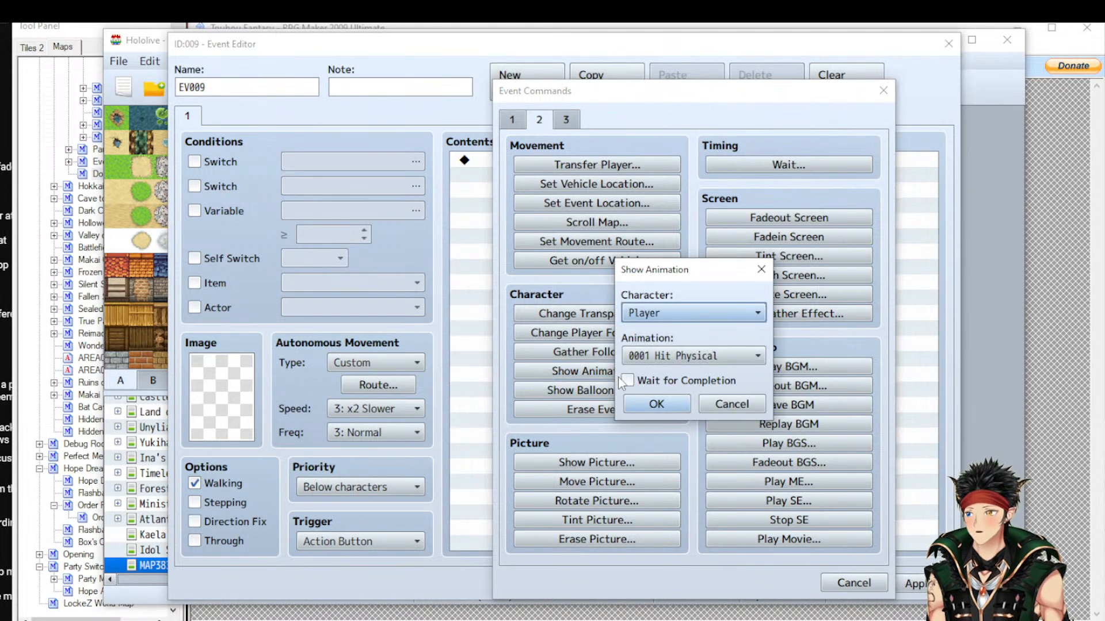
{"action": "left_click", "coordinate": [731, 404]}
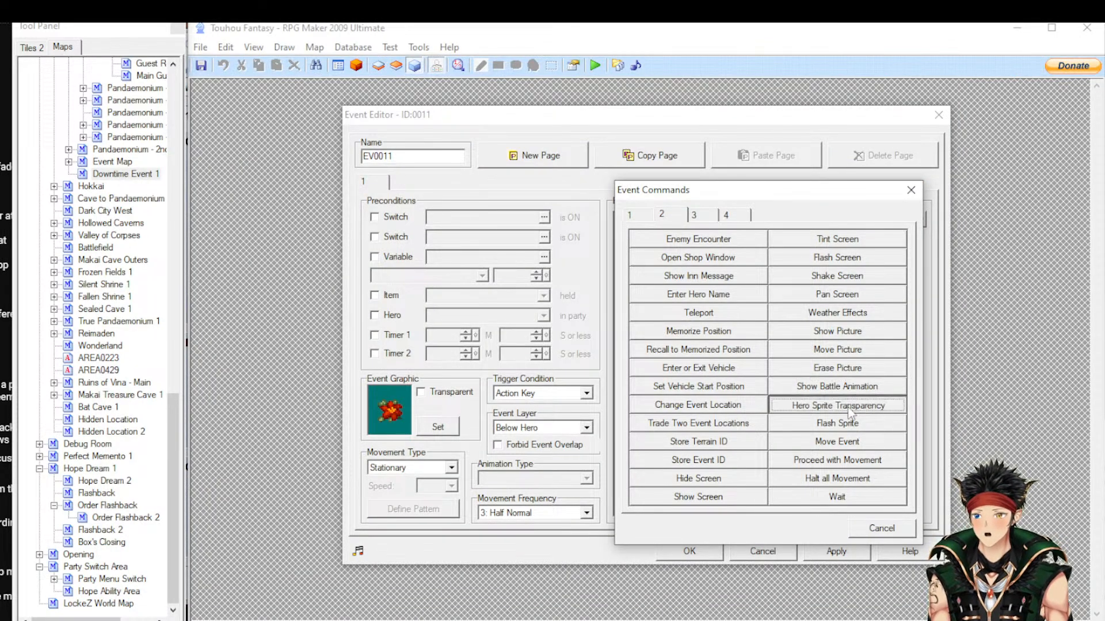
Check the options of the Hero Sprite Transparency and Flash Sprite commands, cancelling each without adding it
{"action": "left_click", "coordinate": [850, 409]}
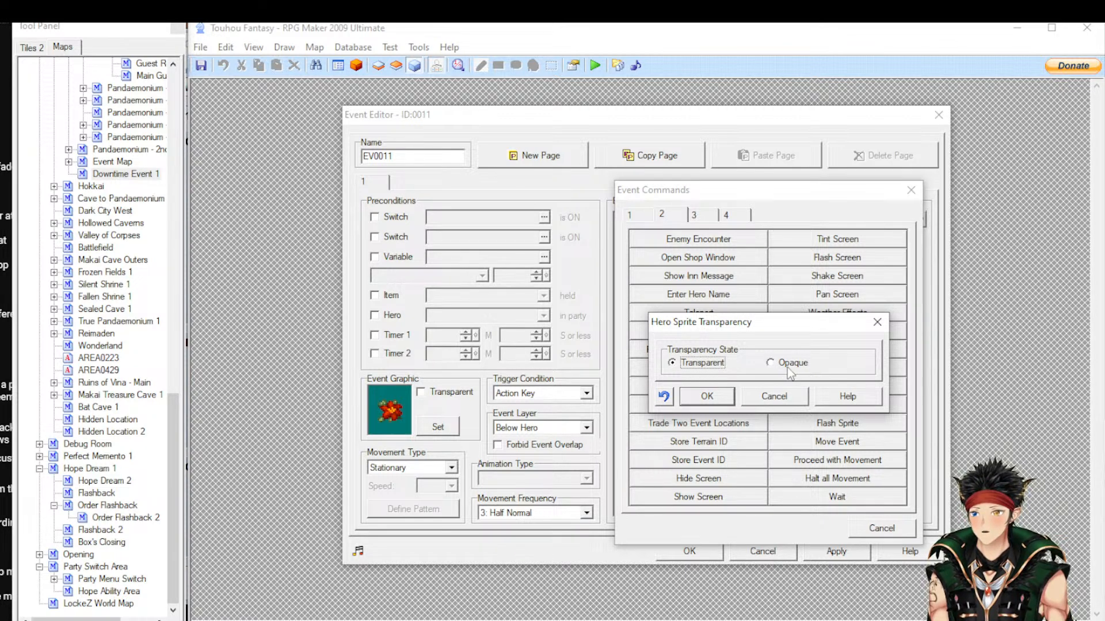
{"action": "left_click", "coordinate": [774, 396]}
{"action": "left_click", "coordinate": [841, 425]}
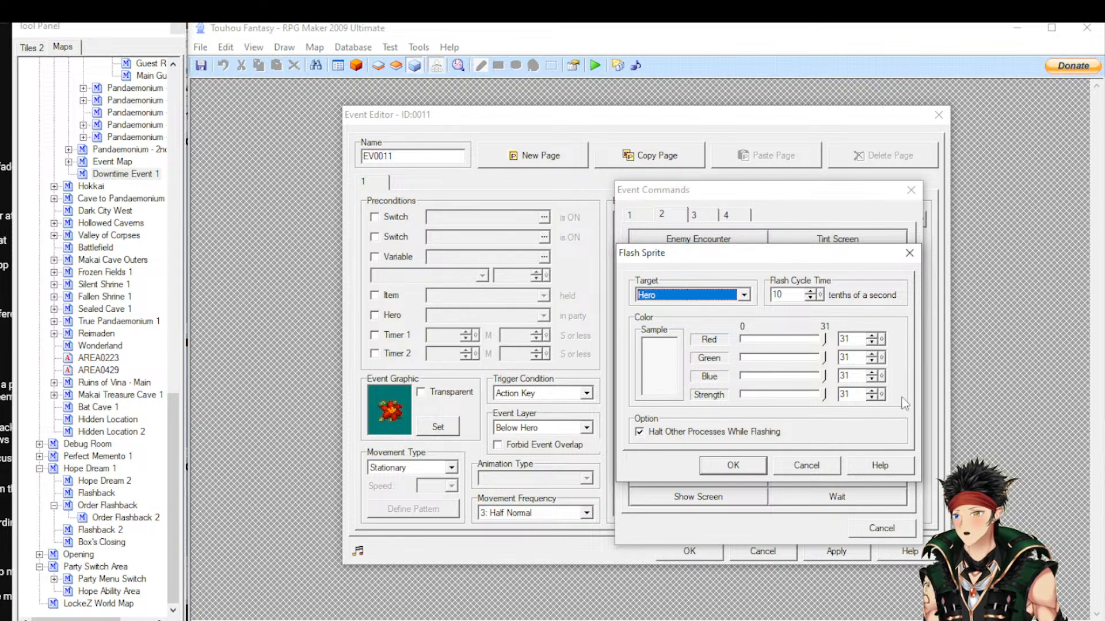
{"action": "left_click", "coordinate": [796, 465]}
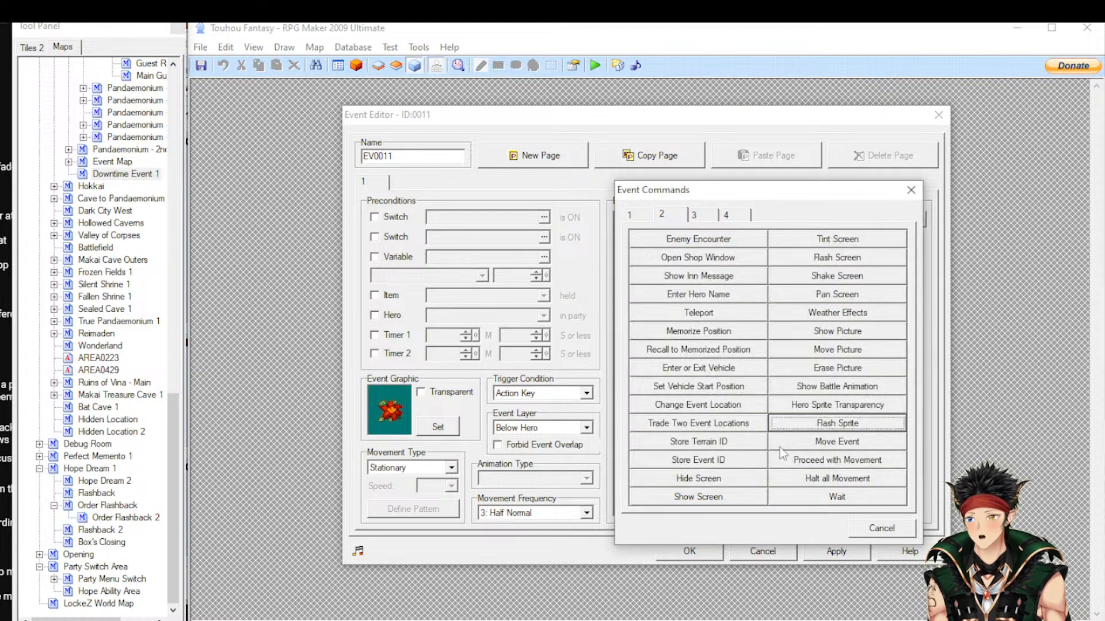
Check Move Event's movement pattern options without adding it, and try inserting a Proceed with Movement command in the event
{"action": "left_click", "coordinate": [837, 441]}
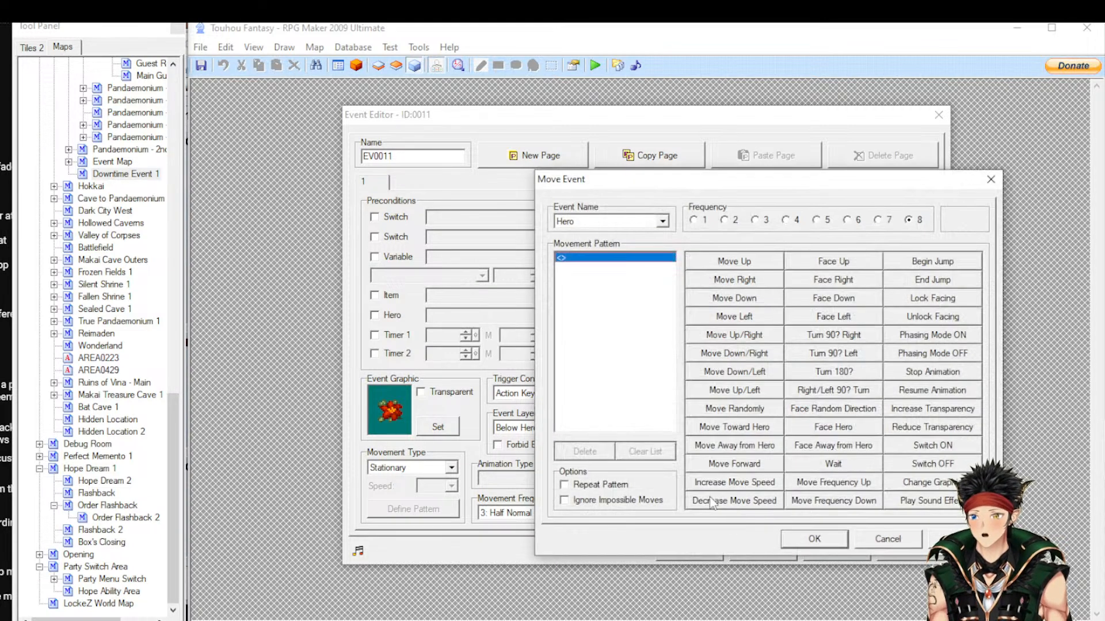
{"action": "left_click", "coordinate": [888, 539]}
{"action": "left_click", "coordinate": [827, 461]}
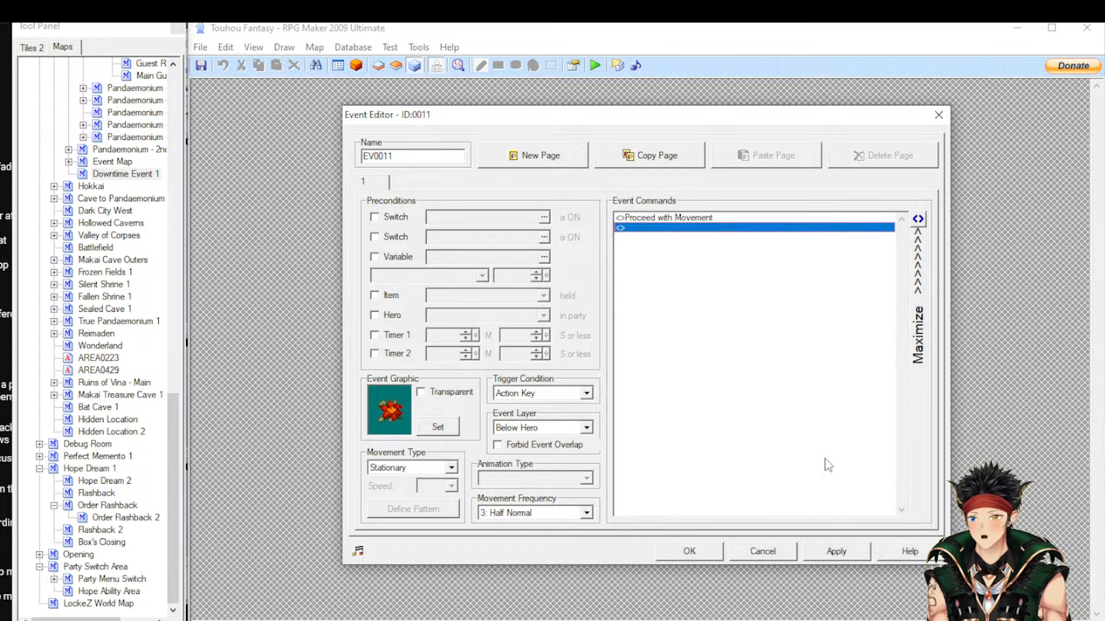
{"action": "double_click", "coordinate": [766, 395]}
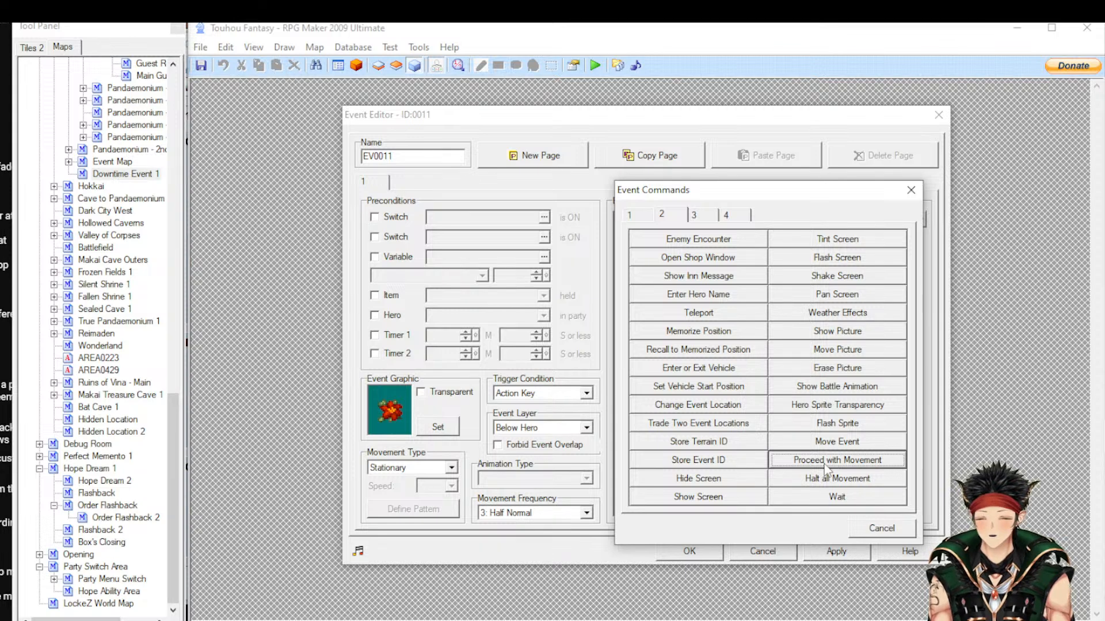
Compare the Wait command's timed option with Wait Until Key is Pressed, cancelling without adding the command
{"action": "left_click", "coordinate": [817, 498]}
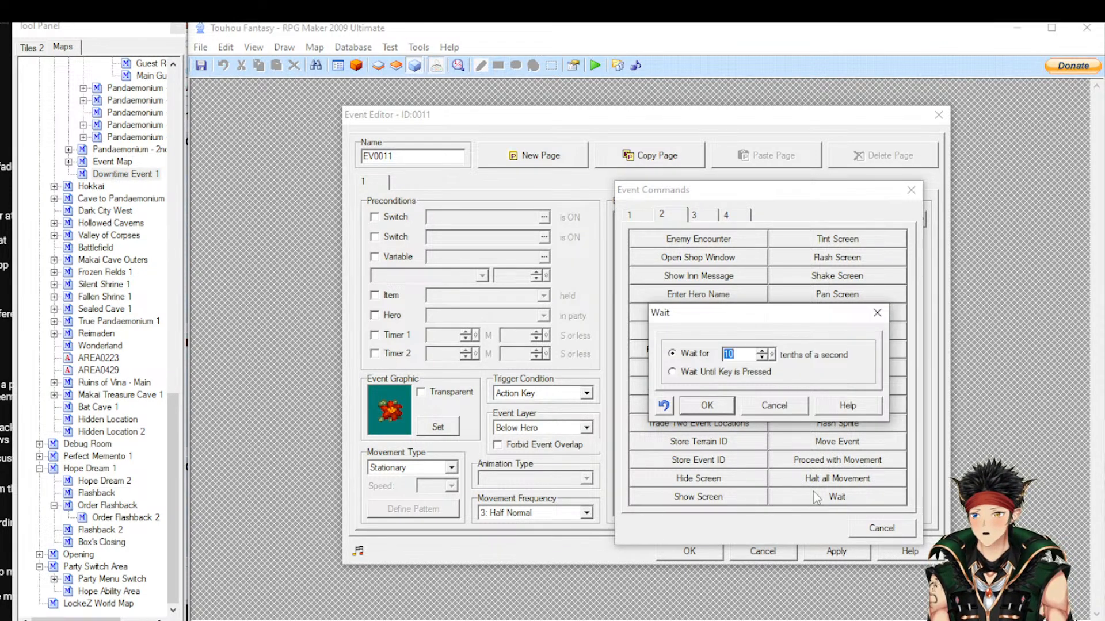
{"action": "left_click", "coordinate": [738, 374]}
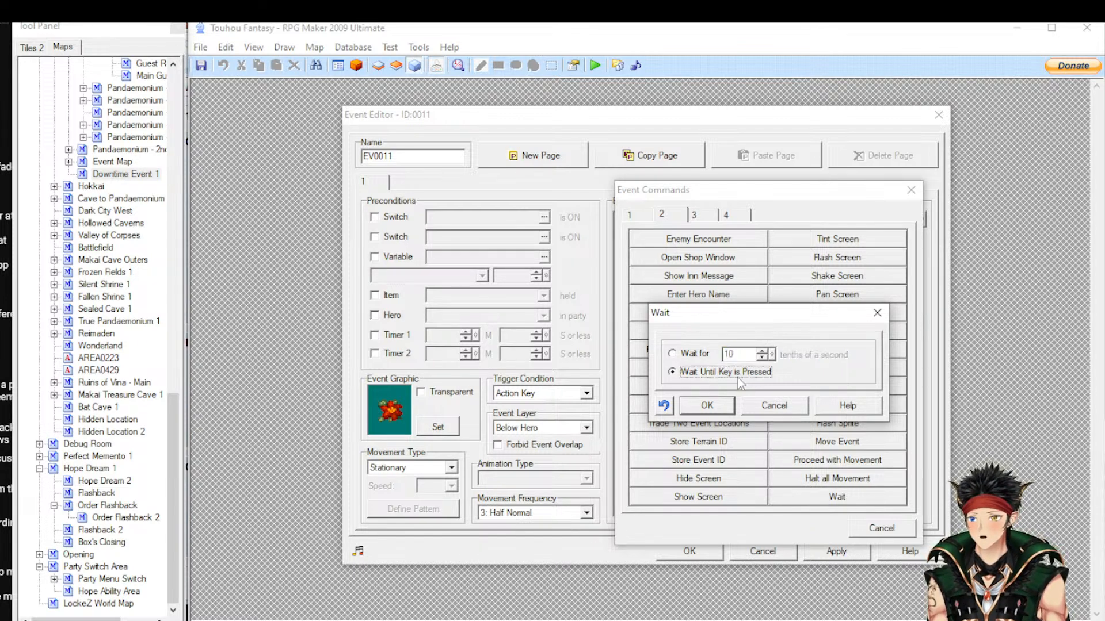
{"action": "left_click", "coordinate": [706, 373]}
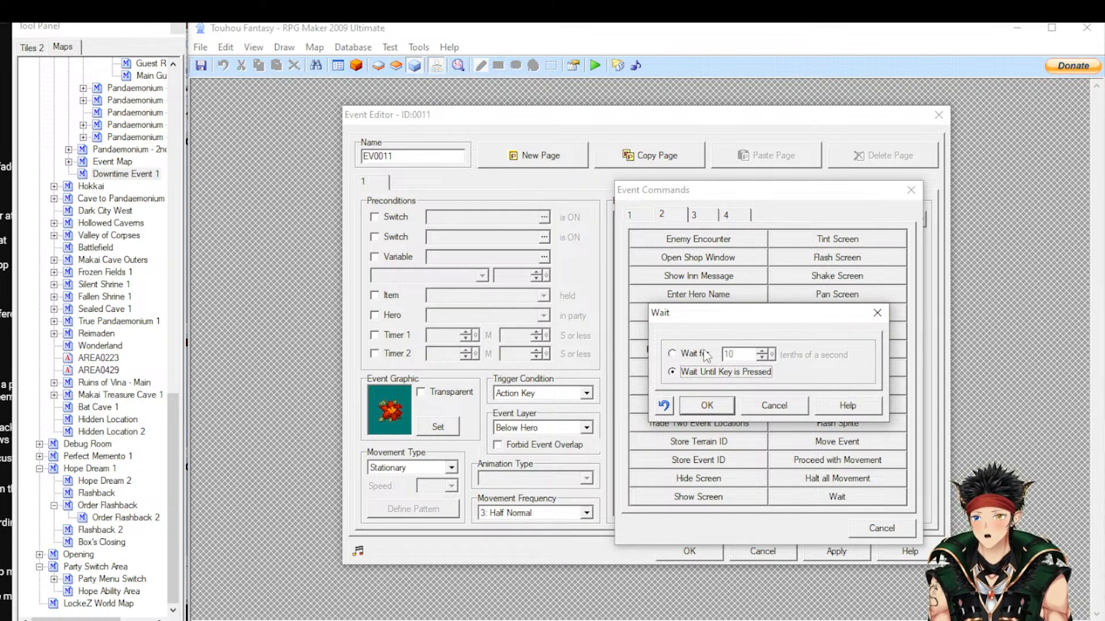
{"action": "left_click", "coordinate": [705, 354]}
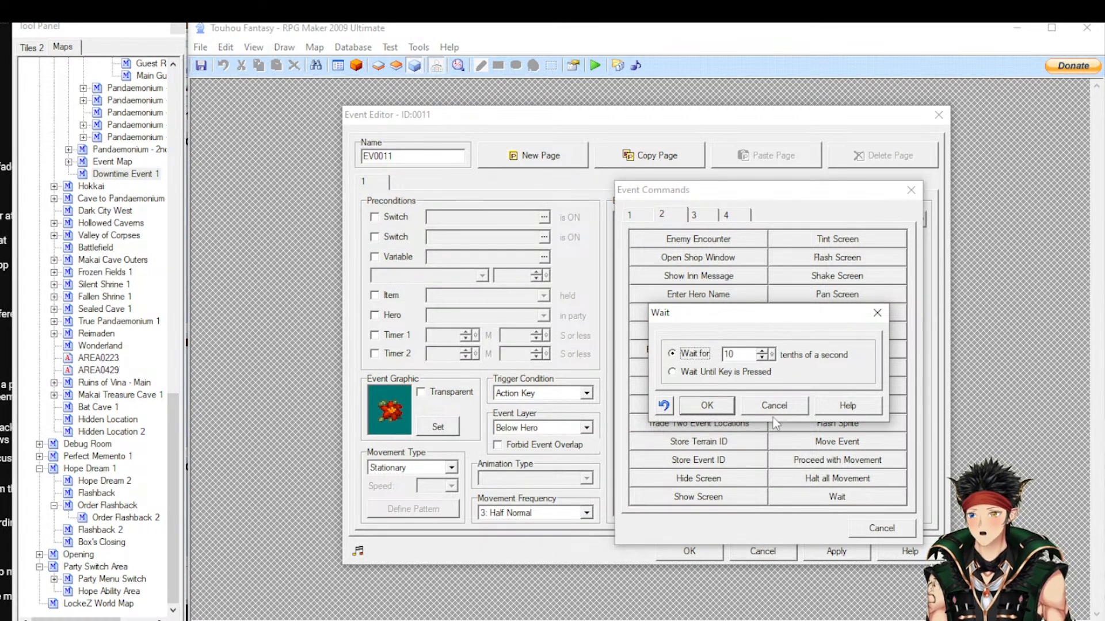
{"action": "left_click", "coordinate": [801, 404]}
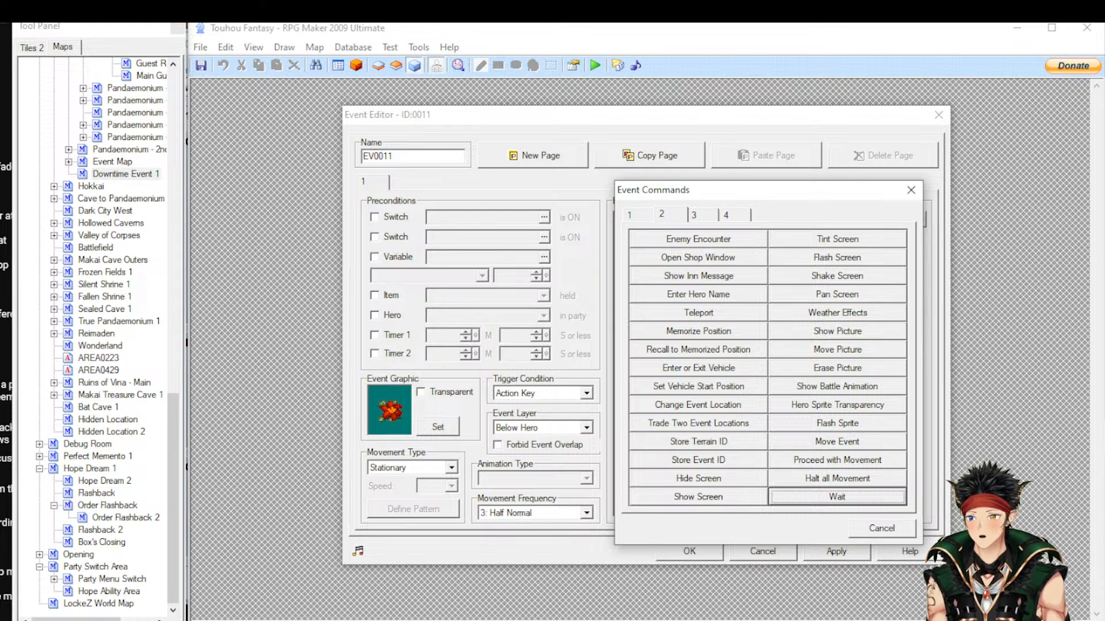
{"action": "left_click", "coordinate": [825, 499]}
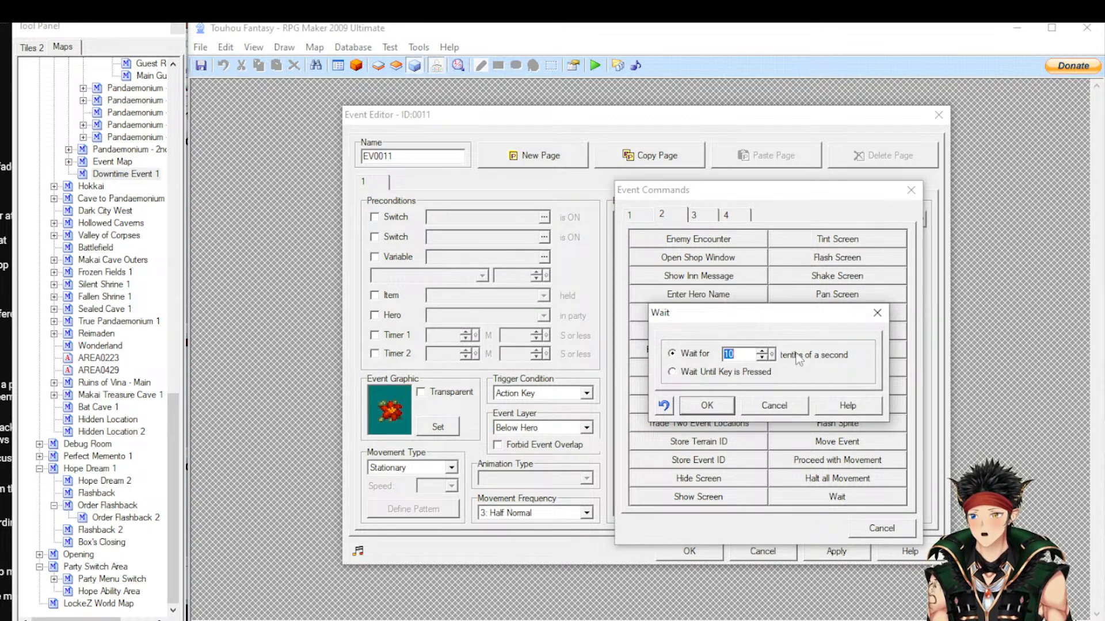
{"action": "left_click", "coordinate": [793, 411]}
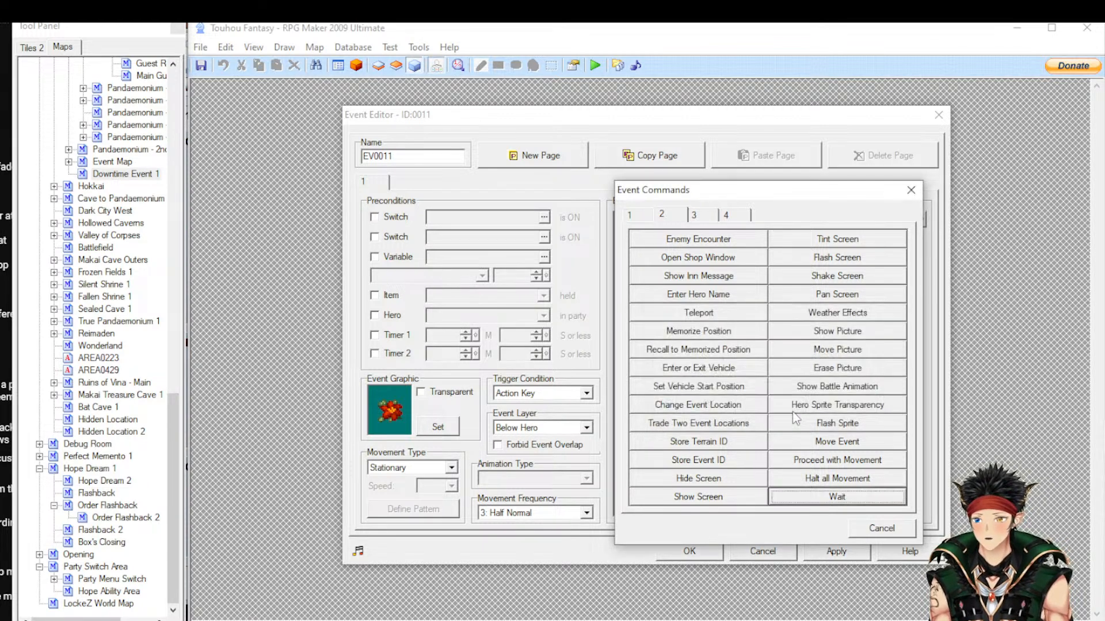
Examine Change Battle Commands for Reimu, trying Fight and Skill as the command, and cancel without adding it
{"action": "left_click", "coordinate": [734, 220]}
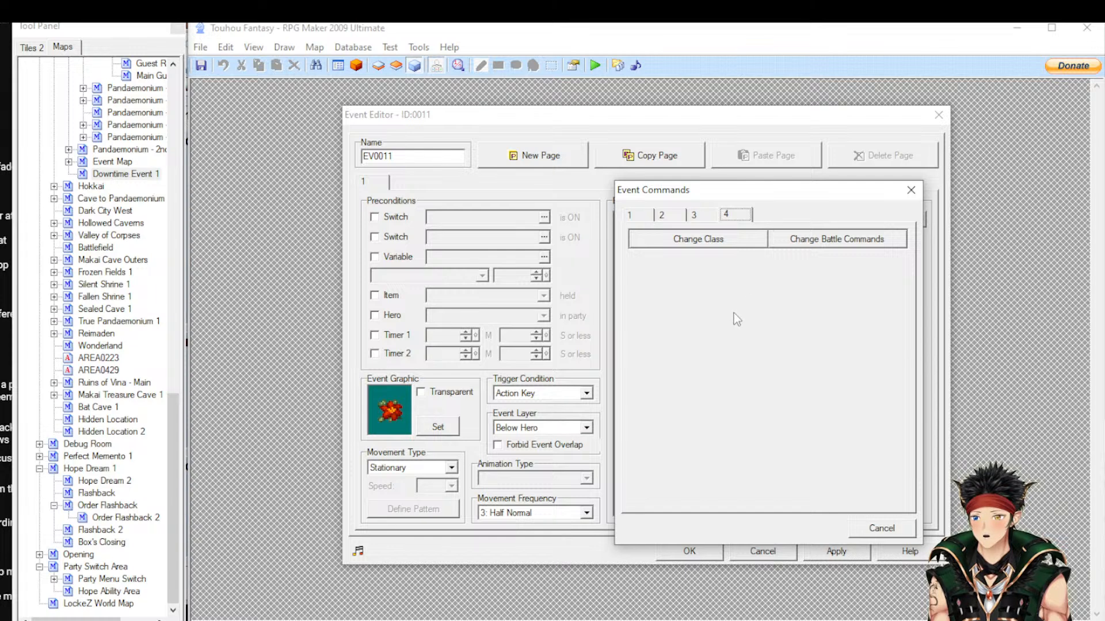
{"action": "left_click", "coordinate": [823, 245]}
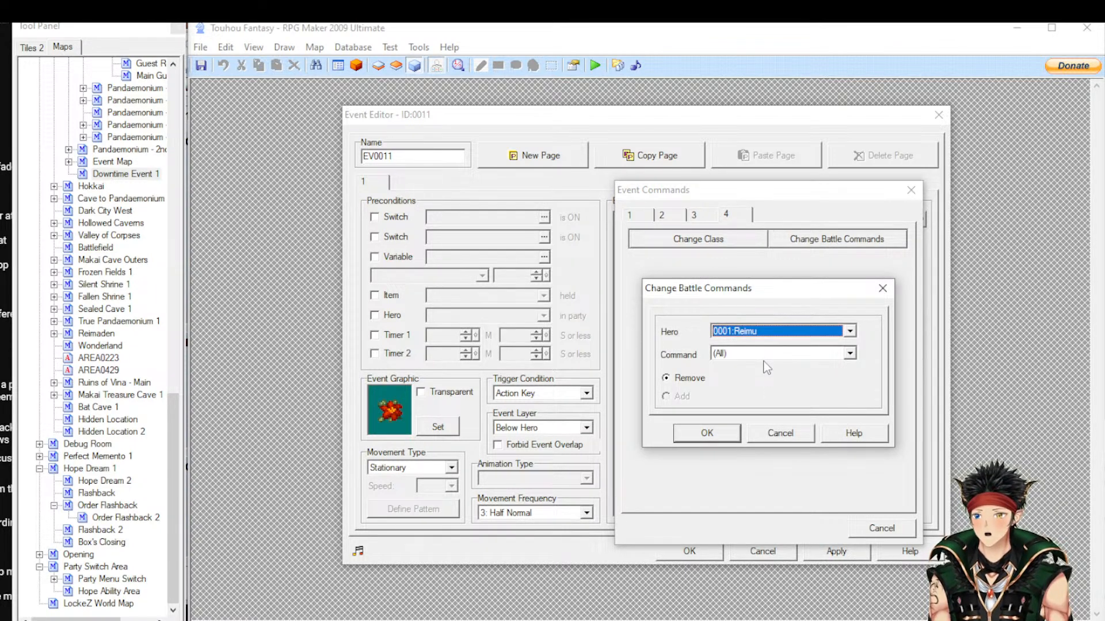
{"action": "left_click", "coordinate": [762, 352]}
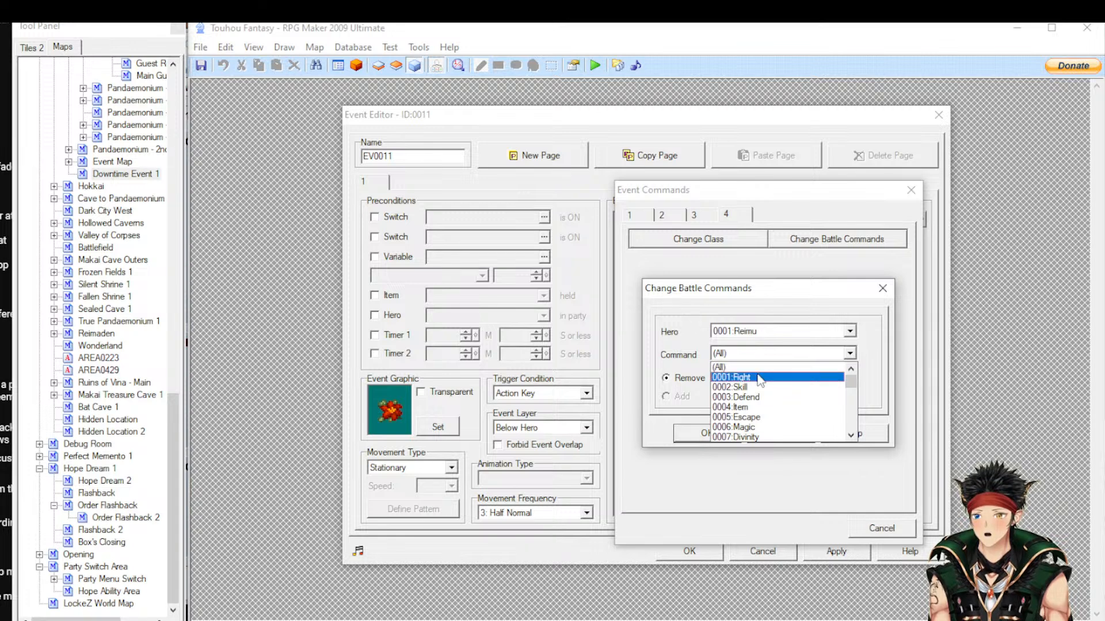
{"action": "left_click", "coordinate": [761, 374]}
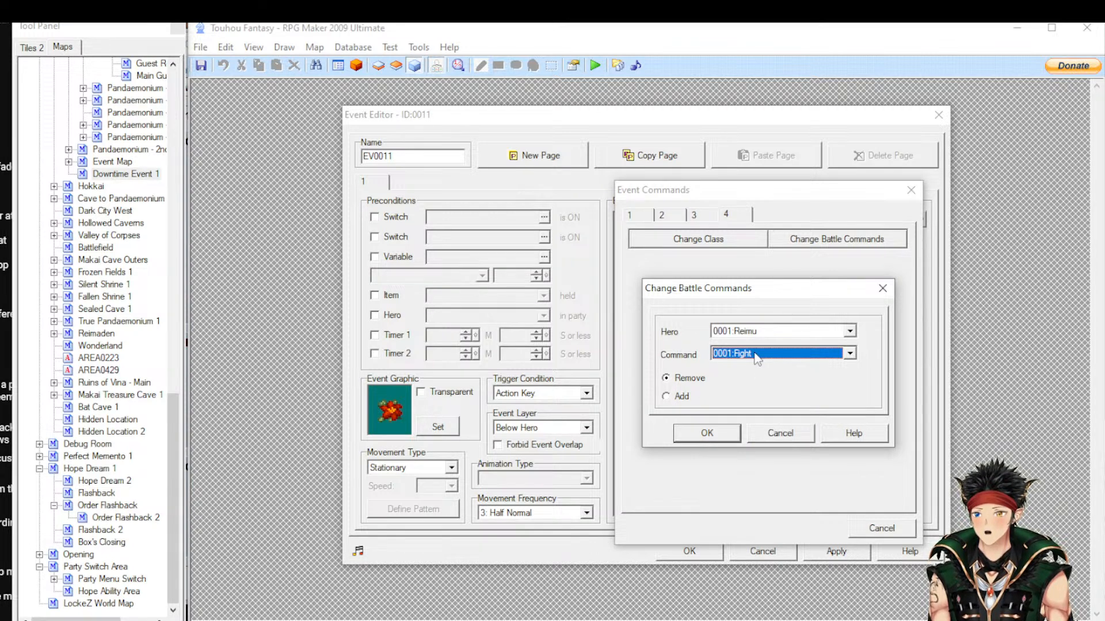
{"action": "scroll", "coordinate": [758, 358], "scroll_direction": "up", "scroll_amount": 1}
{"action": "scroll", "coordinate": [757, 359], "scroll_direction": "down", "scroll_amount": 1}
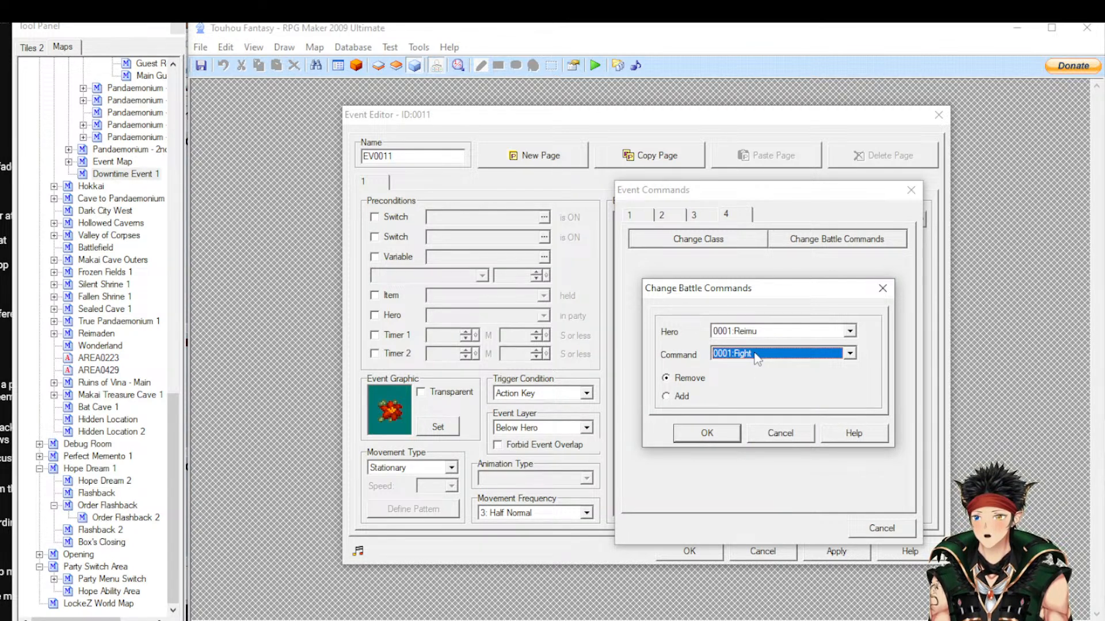
{"action": "scroll", "coordinate": [757, 359], "scroll_direction": "down", "scroll_amount": 1}
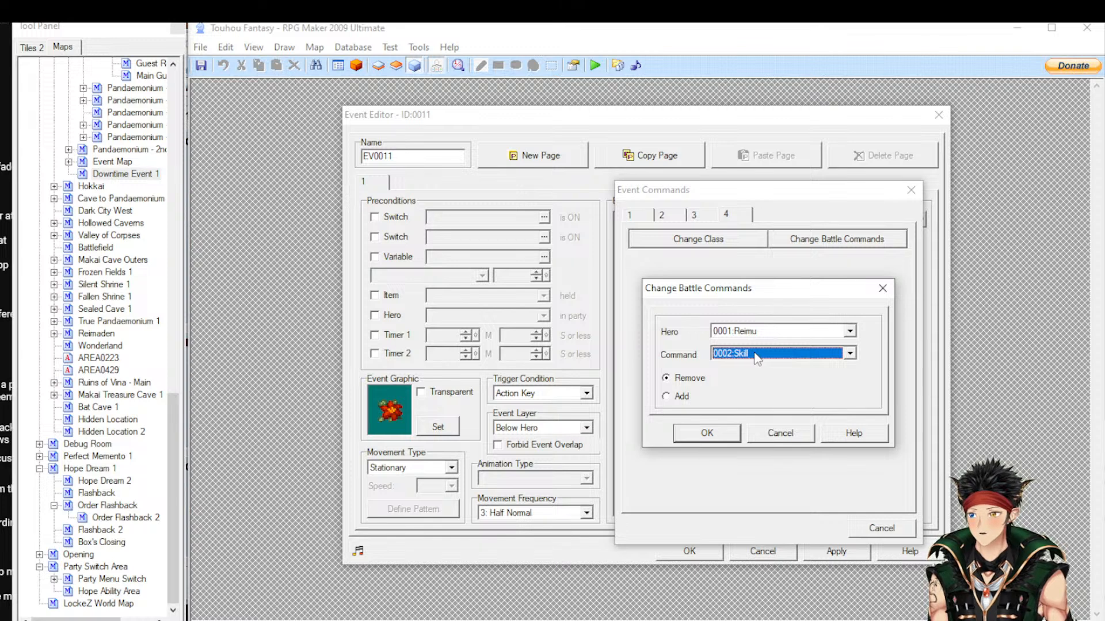
{"action": "scroll", "coordinate": [755, 356], "scroll_direction": "up", "scroll_amount": 2}
{"action": "left_click", "coordinate": [794, 434]}
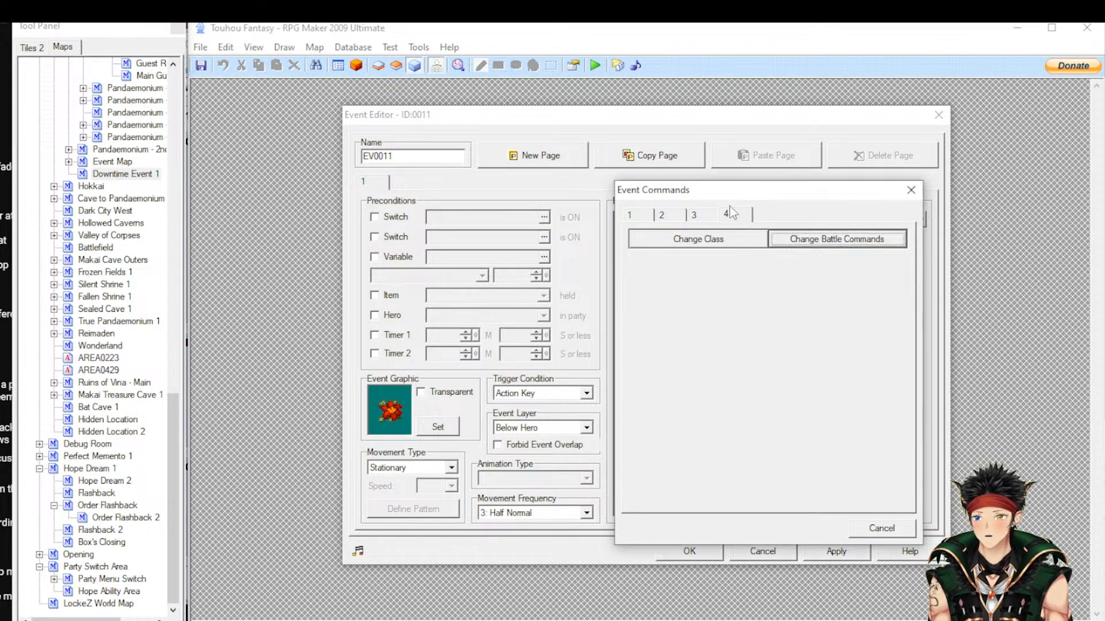
Check Change Class's level, learned skills and base statistics options, cancelling without adding the command
{"action": "left_click", "coordinate": [700, 242]}
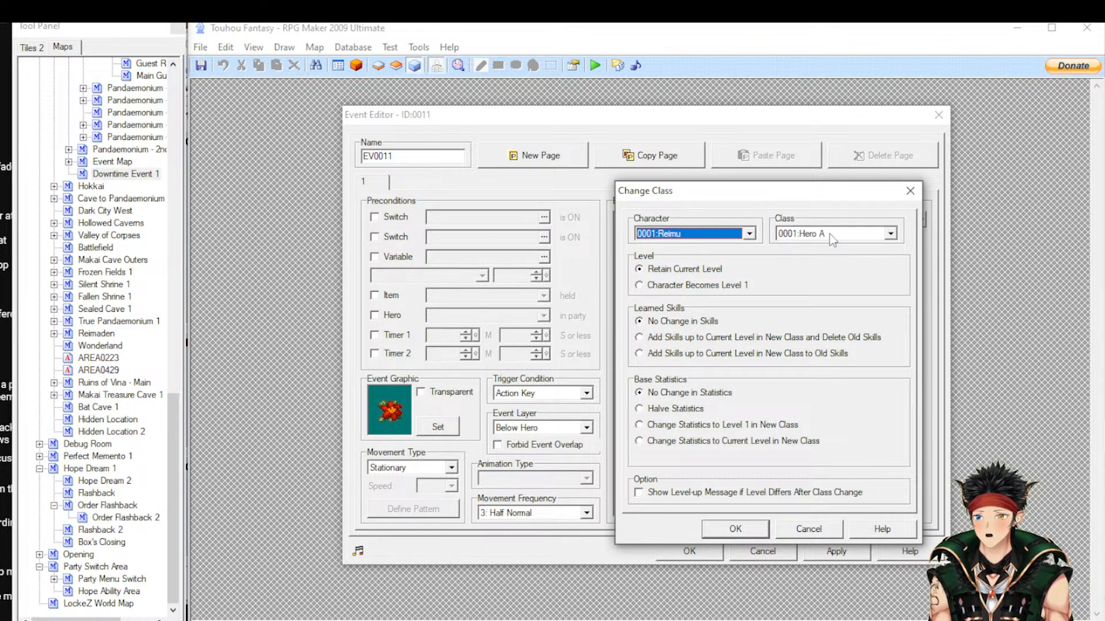
{"action": "left_click", "coordinate": [809, 530]}
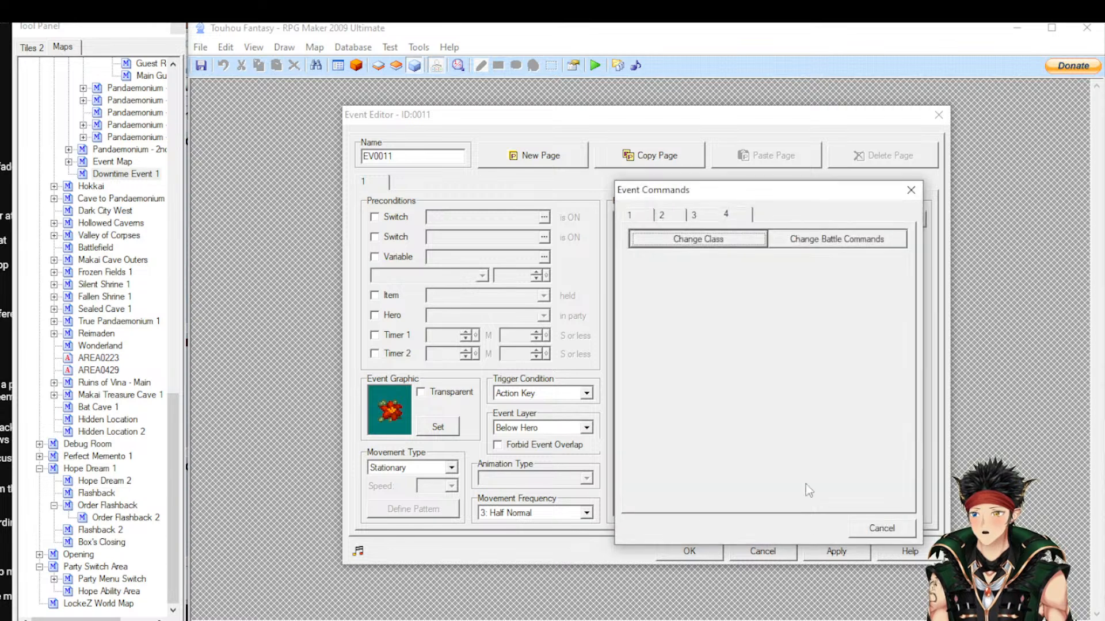
Check the settings of the Play BGM and Fade BGM commands, cancelling each without adding it
{"action": "left_click", "coordinate": [695, 215]}
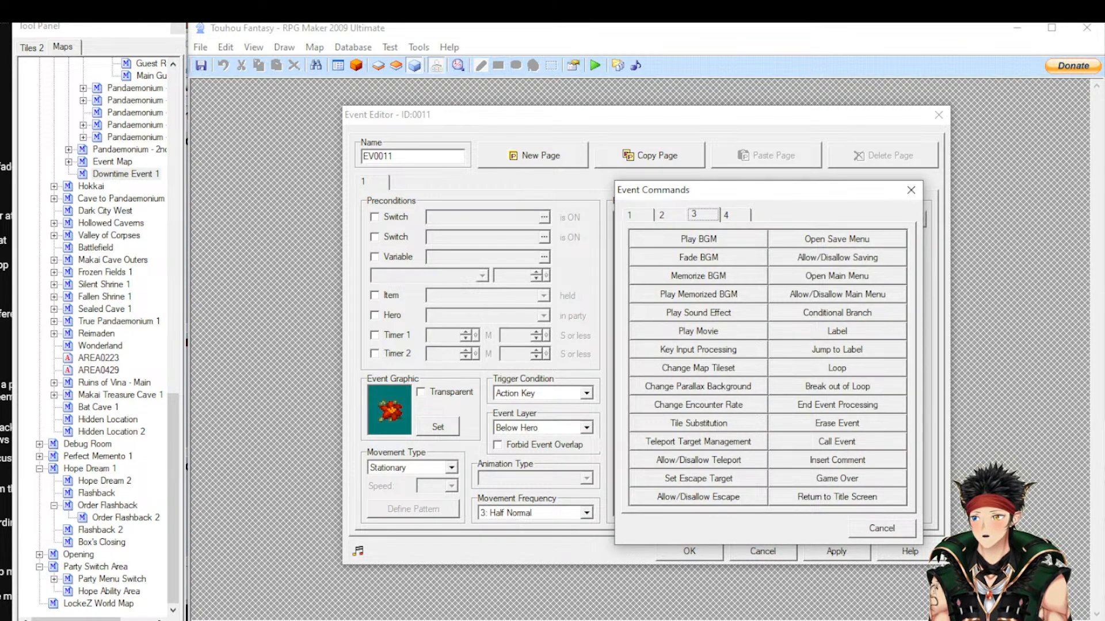
{"action": "key", "text": "alt+Tab"}
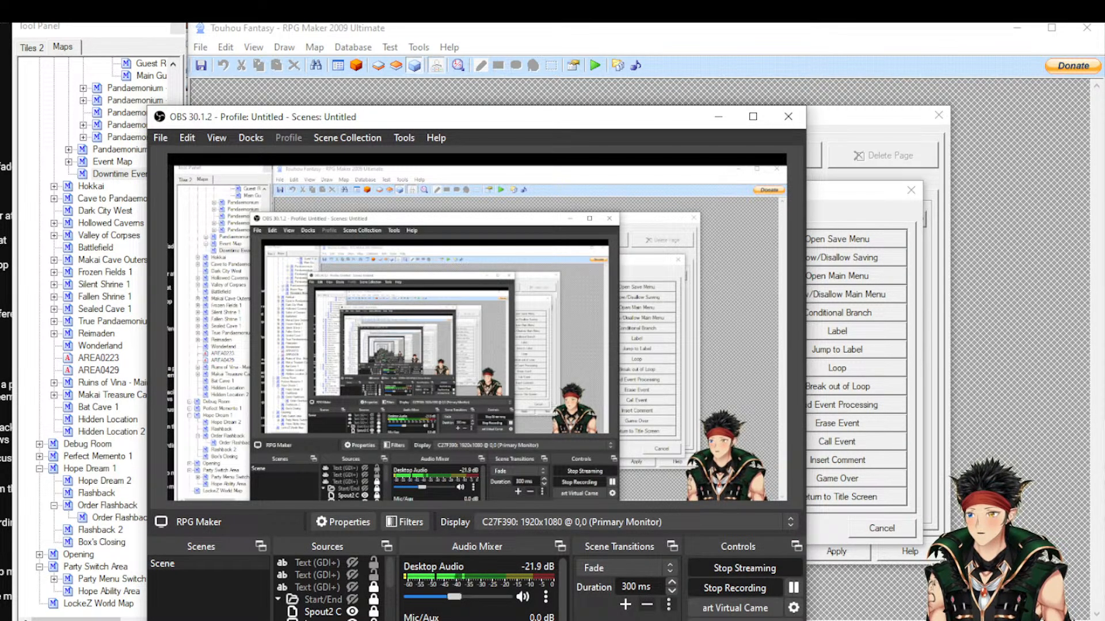
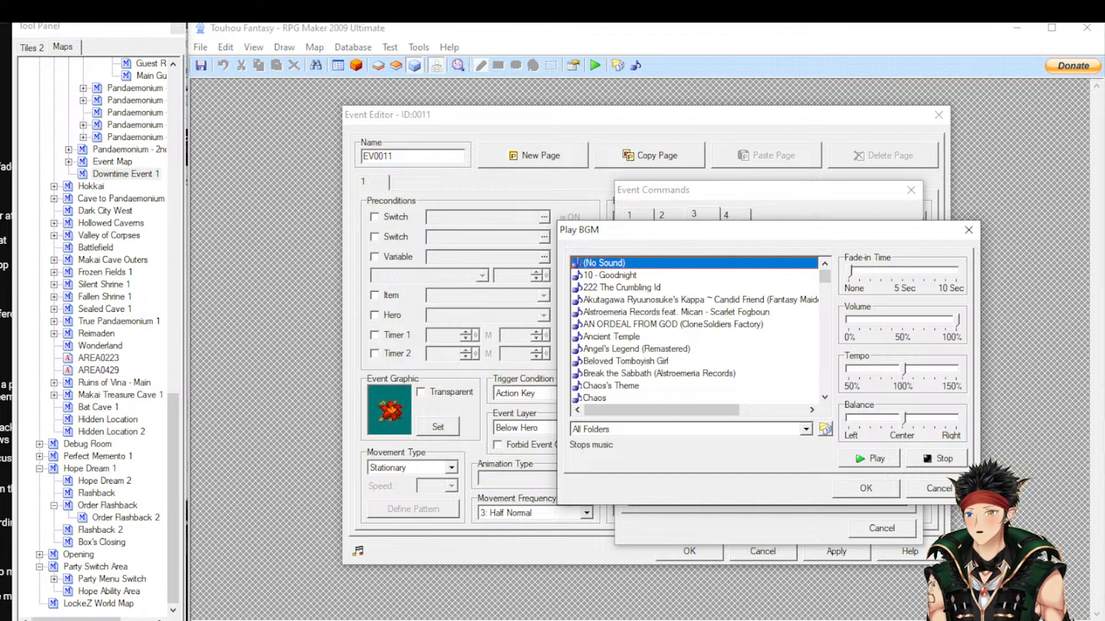
{"action": "left_click", "coordinate": [954, 489]}
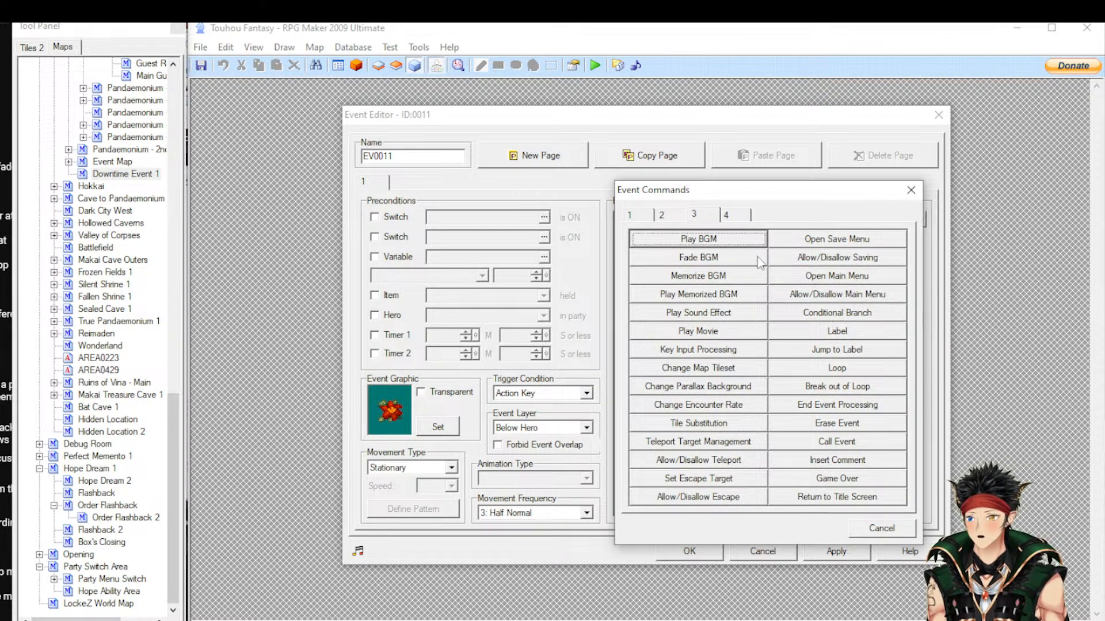
{"action": "left_click", "coordinate": [760, 262]}
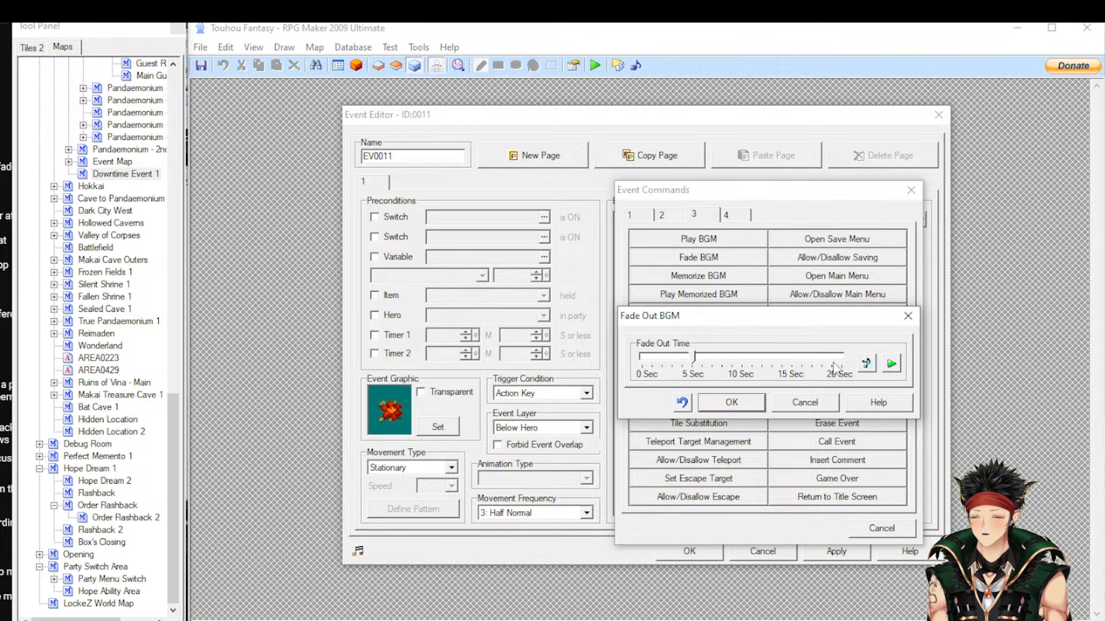
{"action": "left_click", "coordinate": [806, 402]}
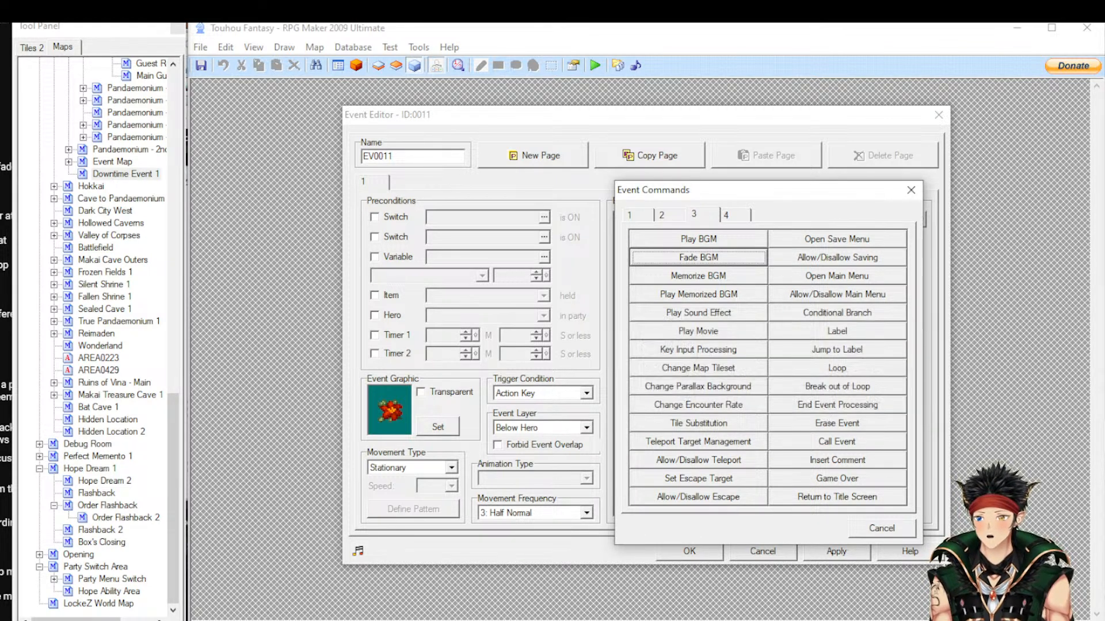
Switch to Hololive's event editor and try raising Fadeout BGM's duration to 133 seconds, cancelling without adding the command
{"action": "key", "text": "alt+Tab"}
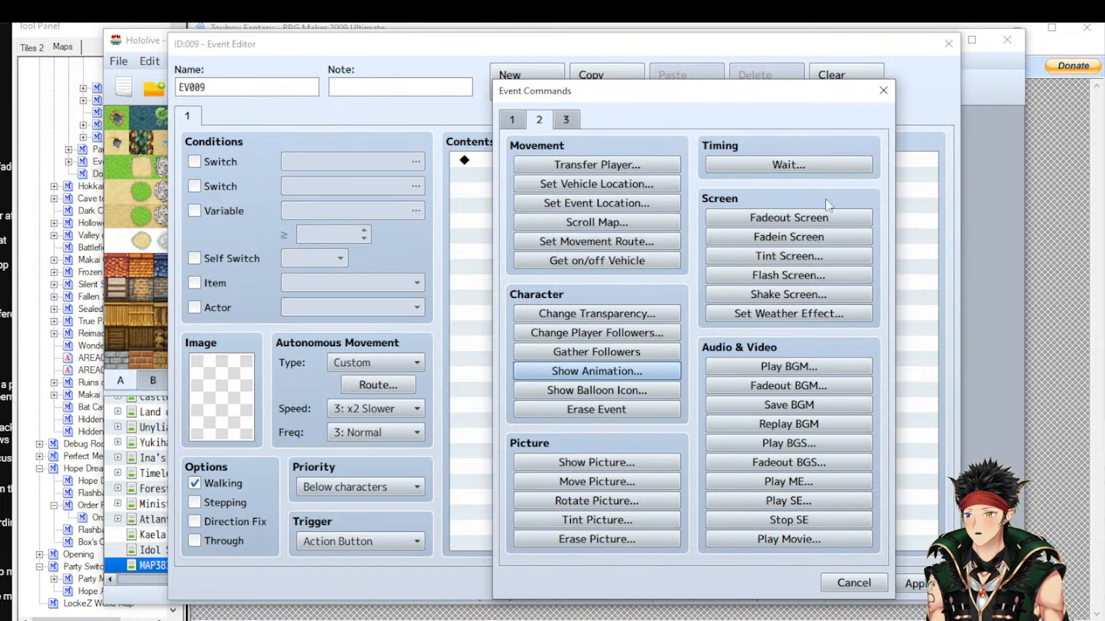
{"action": "left_click", "coordinate": [803, 384]}
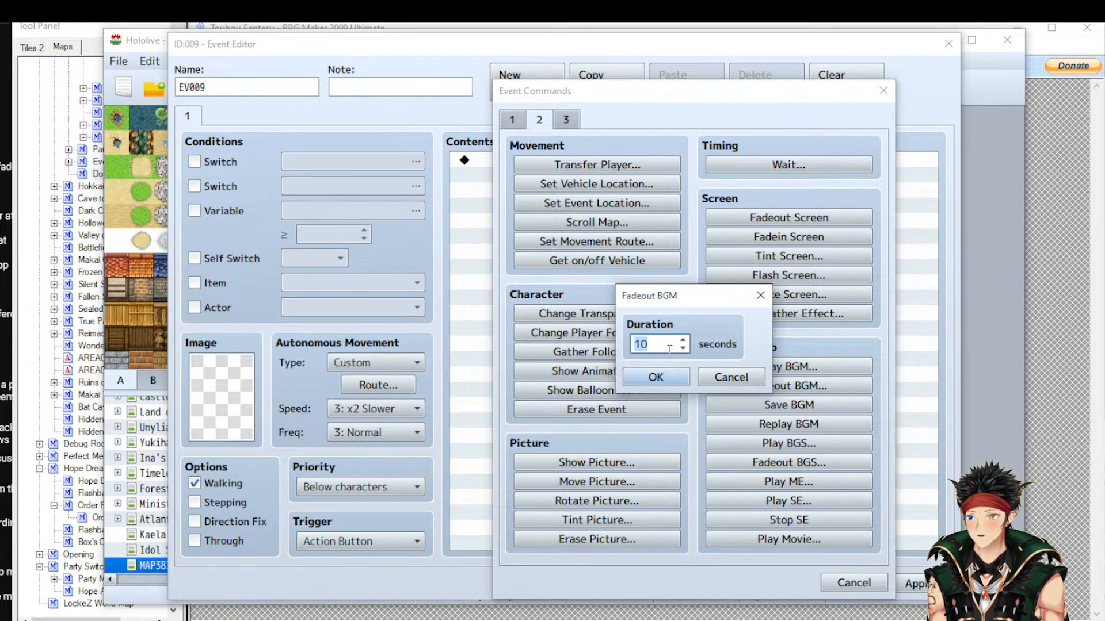
{"action": "scroll", "coordinate": [670, 349], "scroll_direction": "up", "scroll_amount": 20}
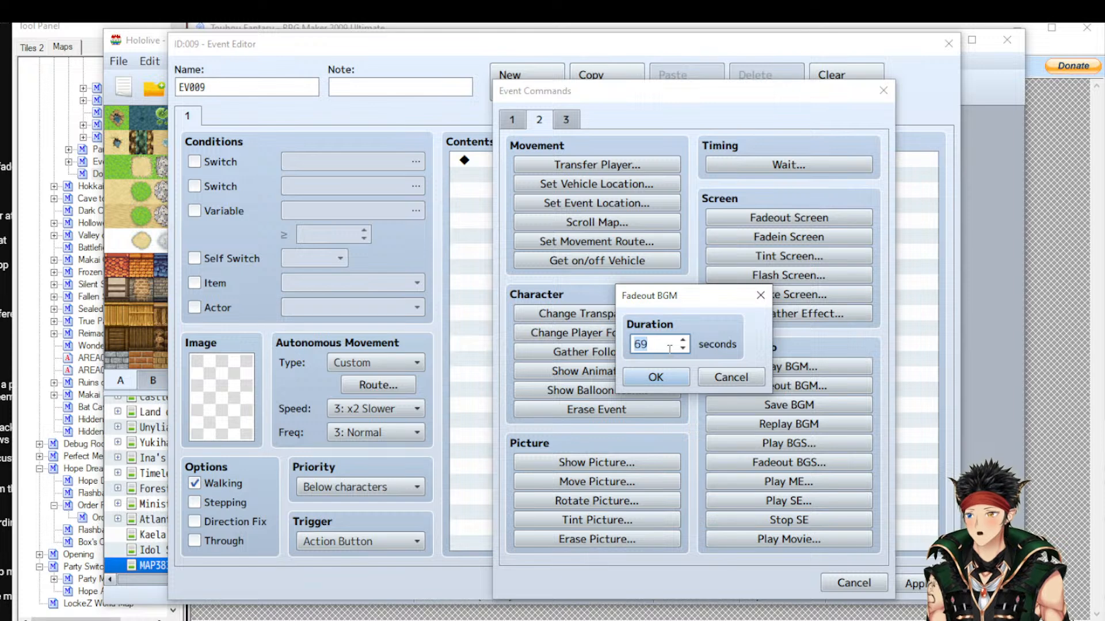
{"action": "scroll", "coordinate": [669, 349], "scroll_direction": "up", "scroll_amount": 6}
{"action": "scroll", "coordinate": [670, 349], "scroll_direction": "up", "scroll_amount": 20}
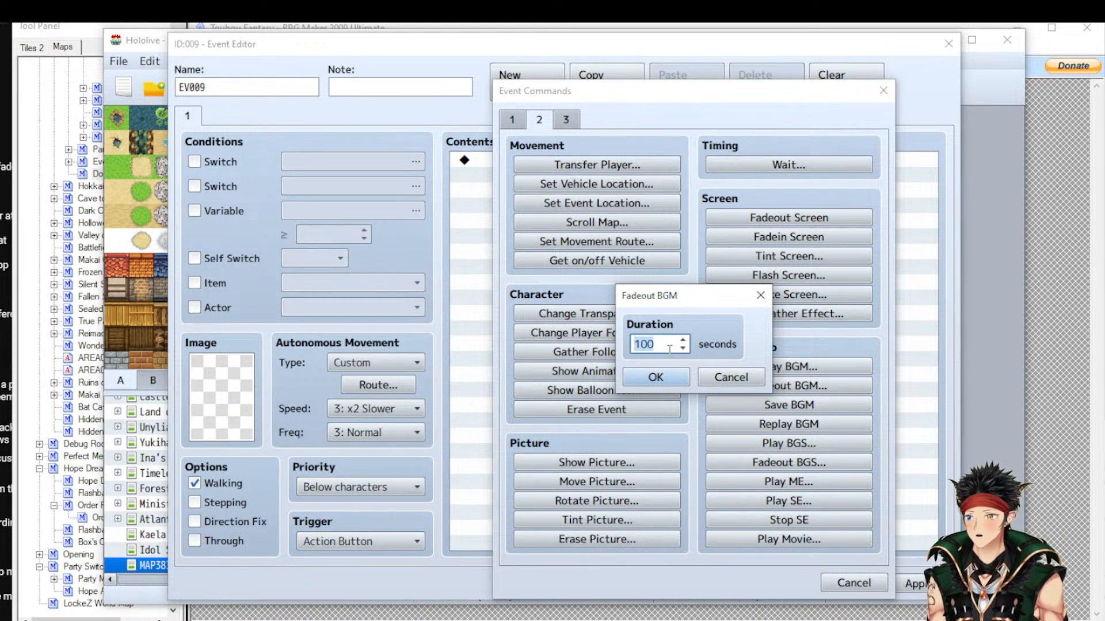
{"action": "scroll", "coordinate": [670, 349], "scroll_direction": "up", "scroll_amount": 20}
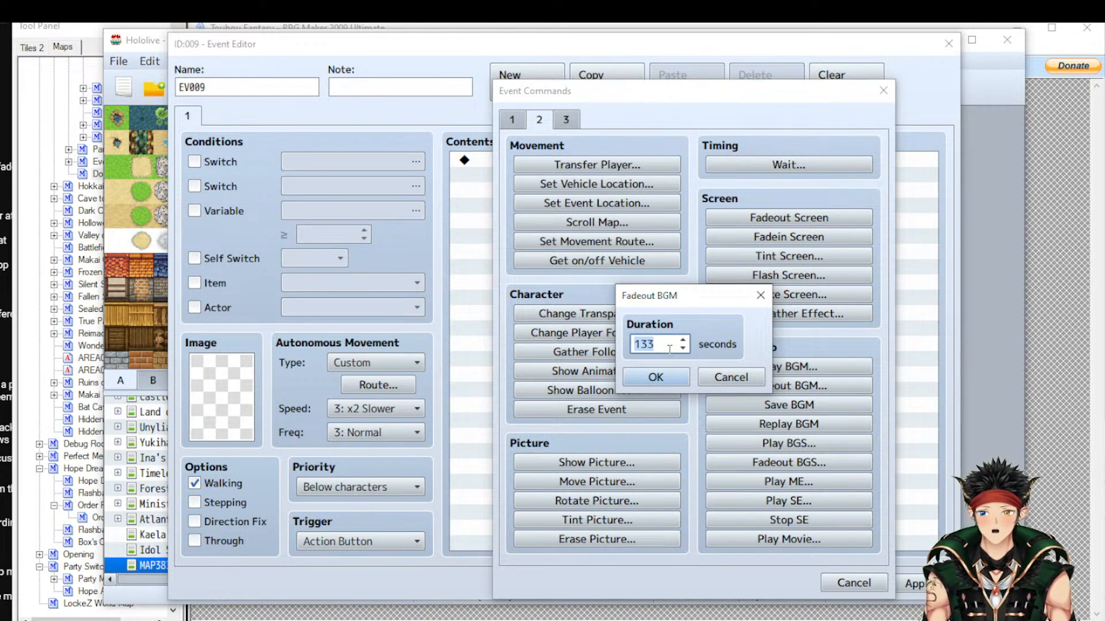
{"action": "left_click", "coordinate": [721, 383]}
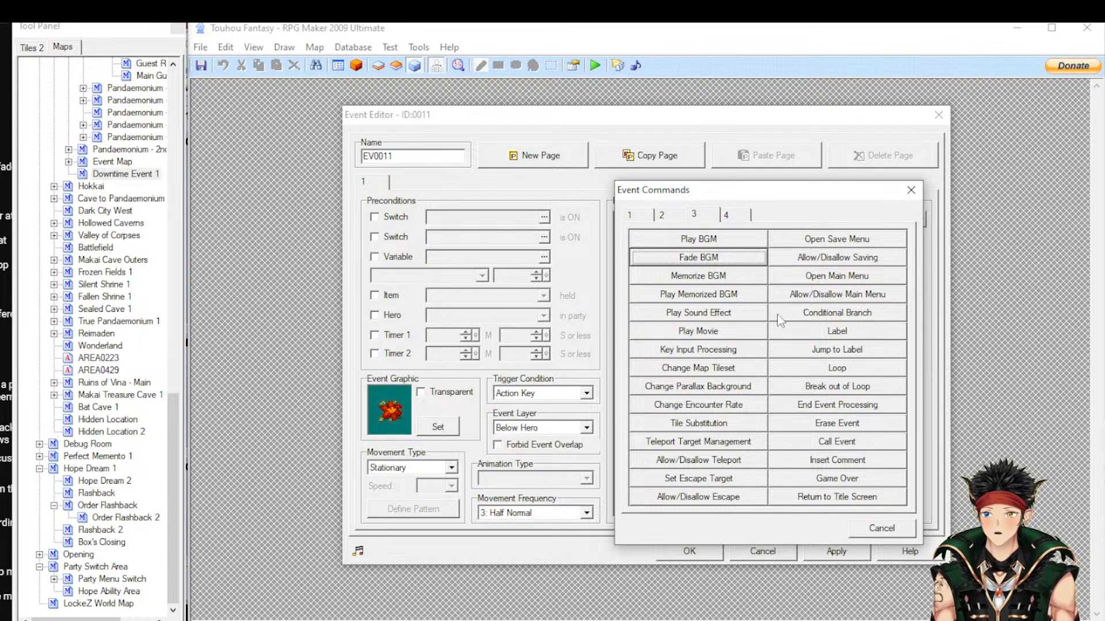
Switch back to RPG Maker 2009 Ultimate and add a Memorize BGM command to the event
{"action": "left_click", "coordinate": [724, 278]}
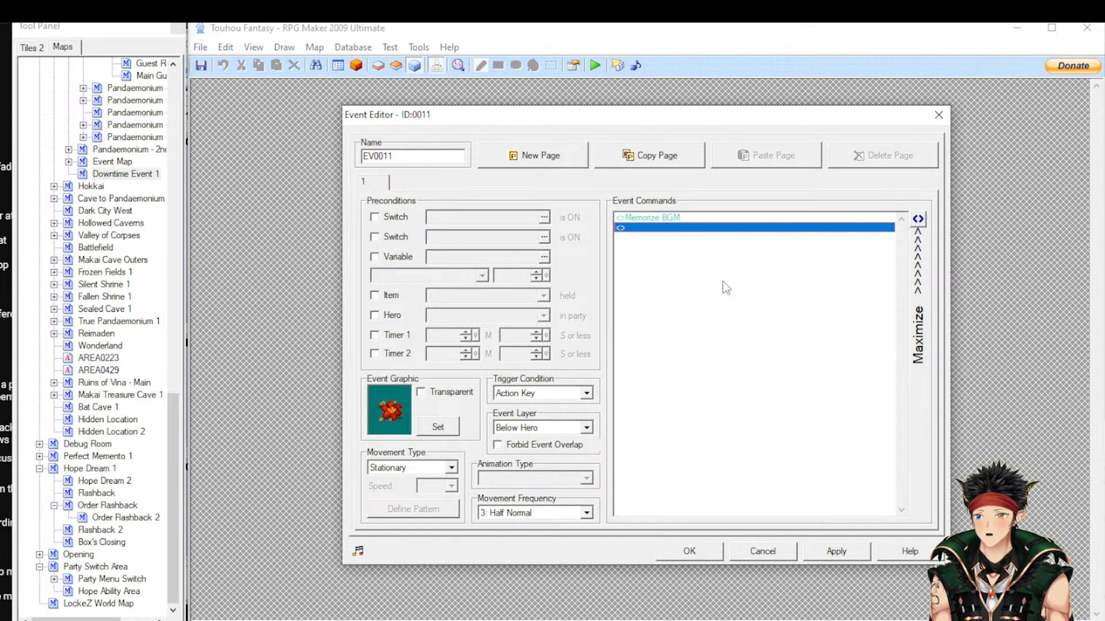
Delete the Memorize BGM command from the event
{"action": "key", "text": "Up"}
{"action": "key", "text": "Delete"}
Try a Play Sound Effect command with sound 008 at 150% tempo, cancelling without adding the command
{"action": "double_click", "coordinate": [723, 282]}
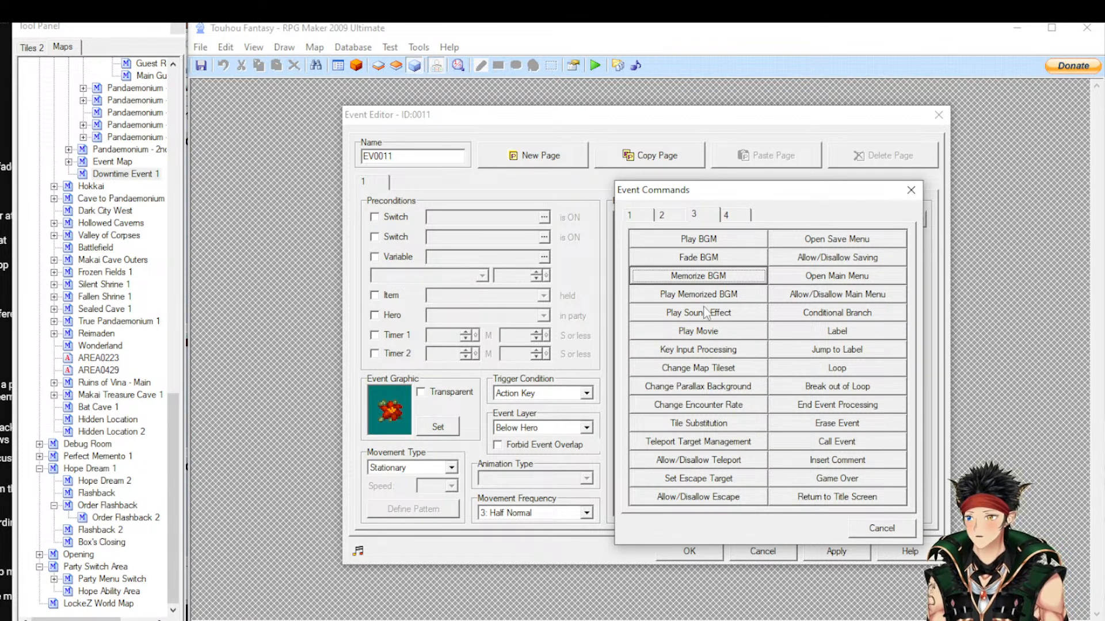
{"action": "left_click", "coordinate": [705, 312]}
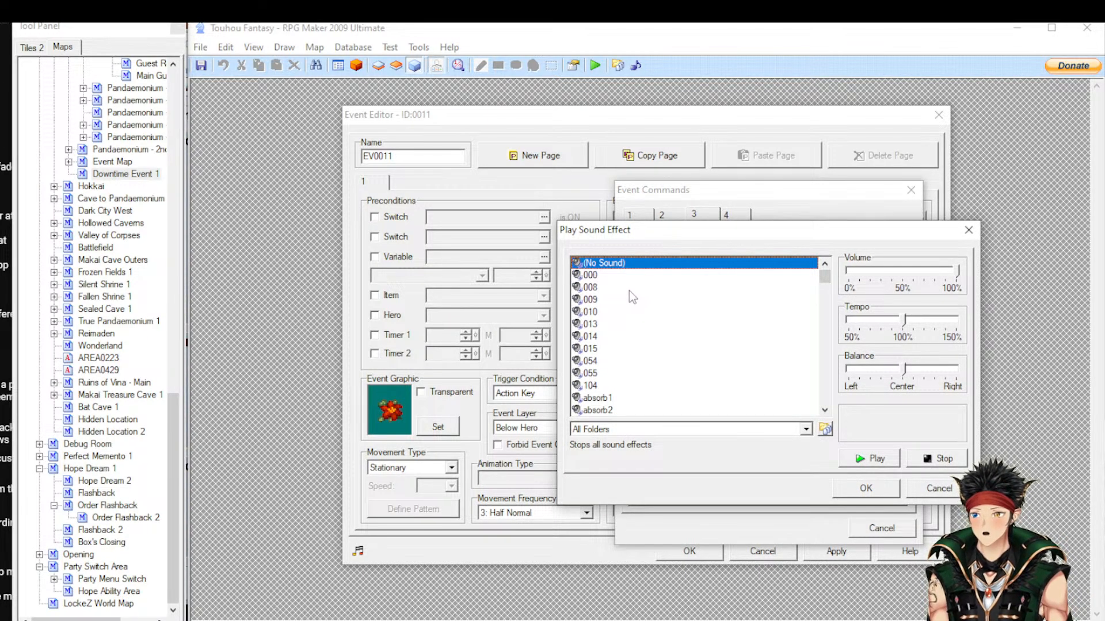
{"action": "left_click", "coordinate": [626, 287]}
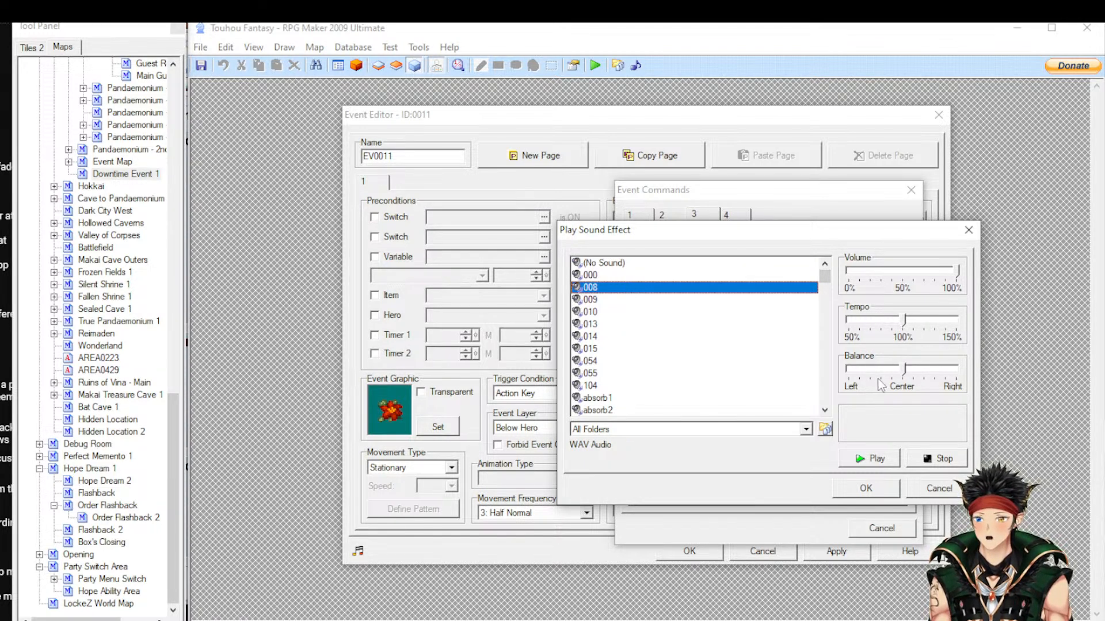
{"action": "left_click_drag", "start_coordinate": [905, 320], "coordinate": [975, 343]}
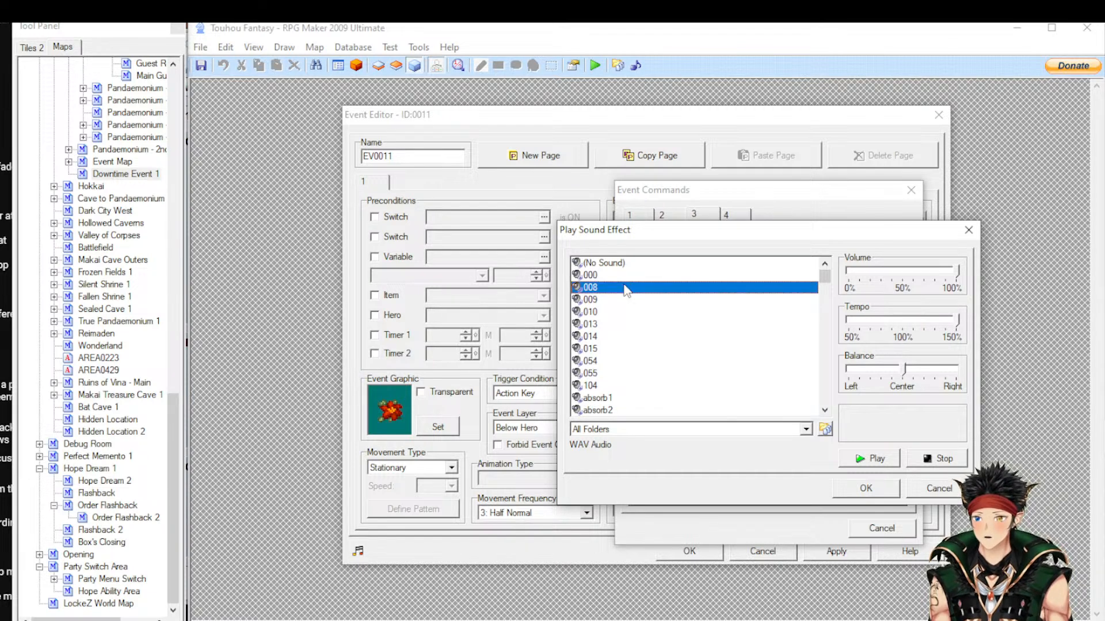
{"action": "left_click", "coordinate": [935, 488]}
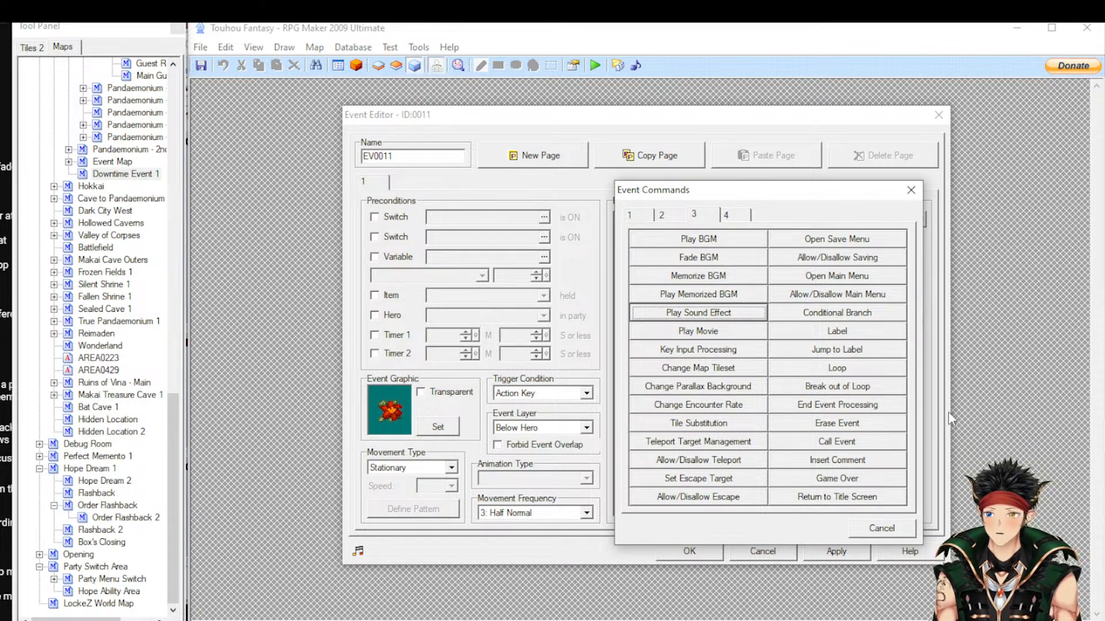
Check the settings of Key Input Processing, Change Map Tileset, Change Parallax Background and Change Encounter Rate, cancelling each without adding it
{"action": "left_click", "coordinate": [698, 349]}
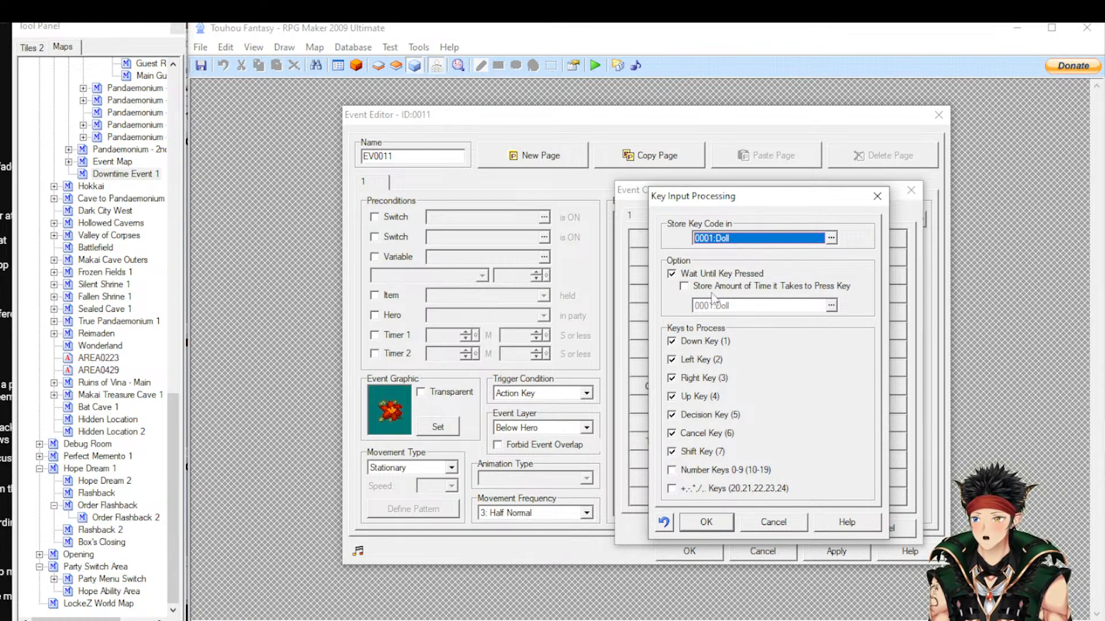
{"action": "left_click", "coordinate": [773, 522]}
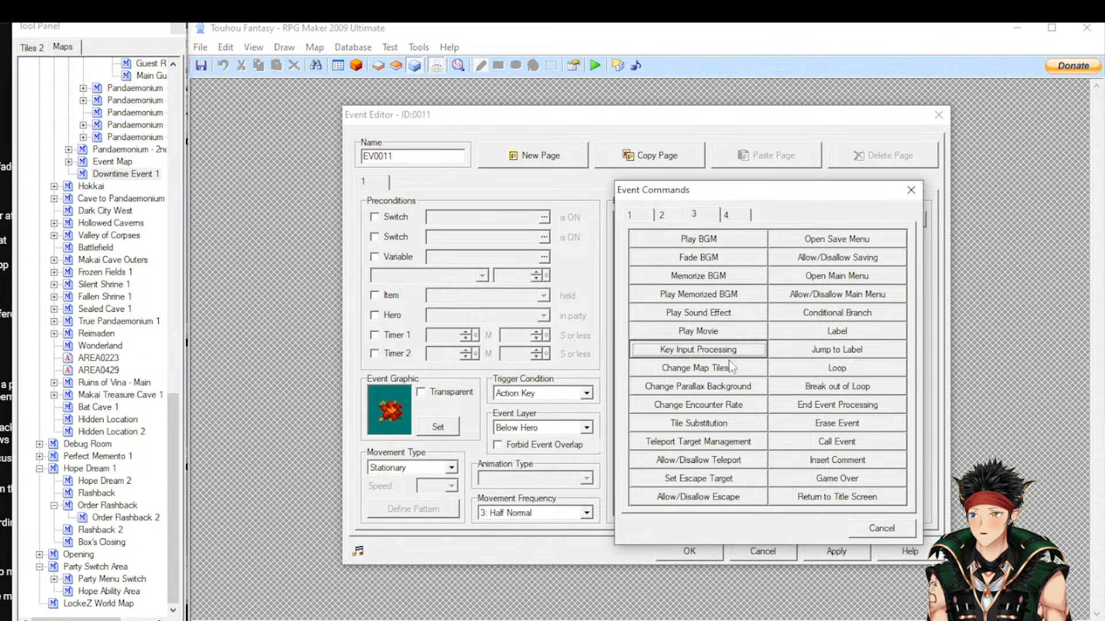
{"action": "left_click", "coordinate": [711, 371]}
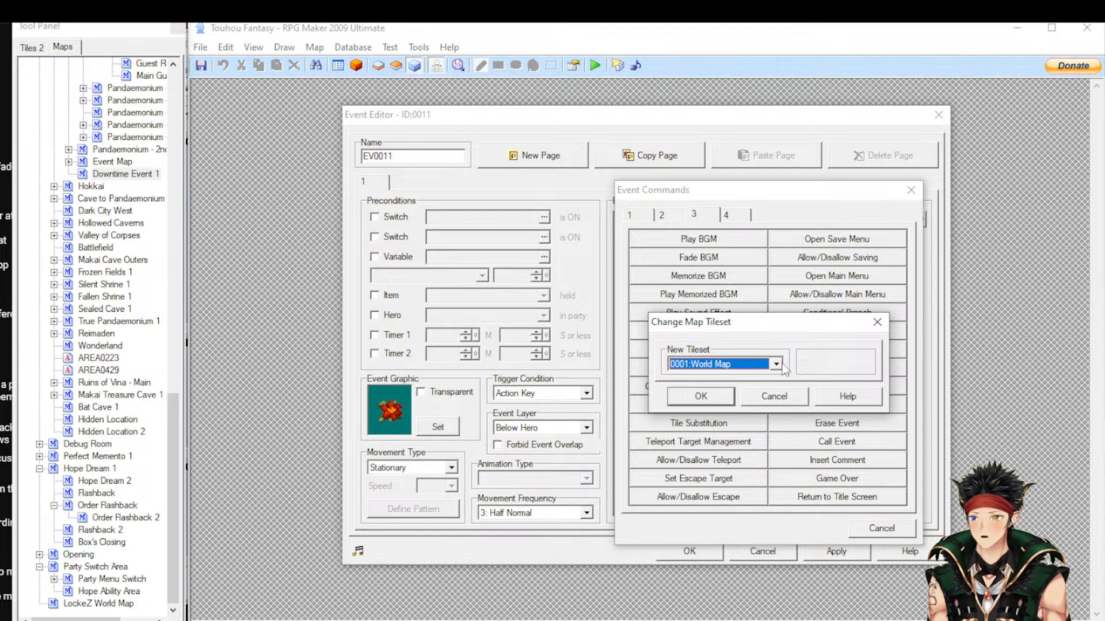
{"action": "left_click", "coordinate": [754, 395]}
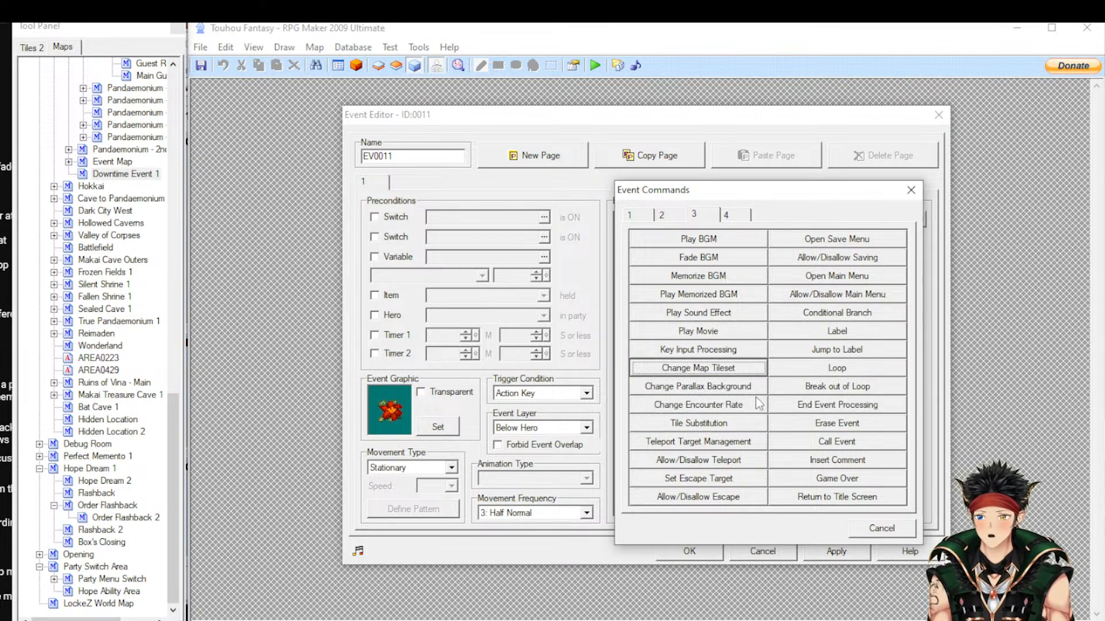
{"action": "left_click", "coordinate": [745, 389]}
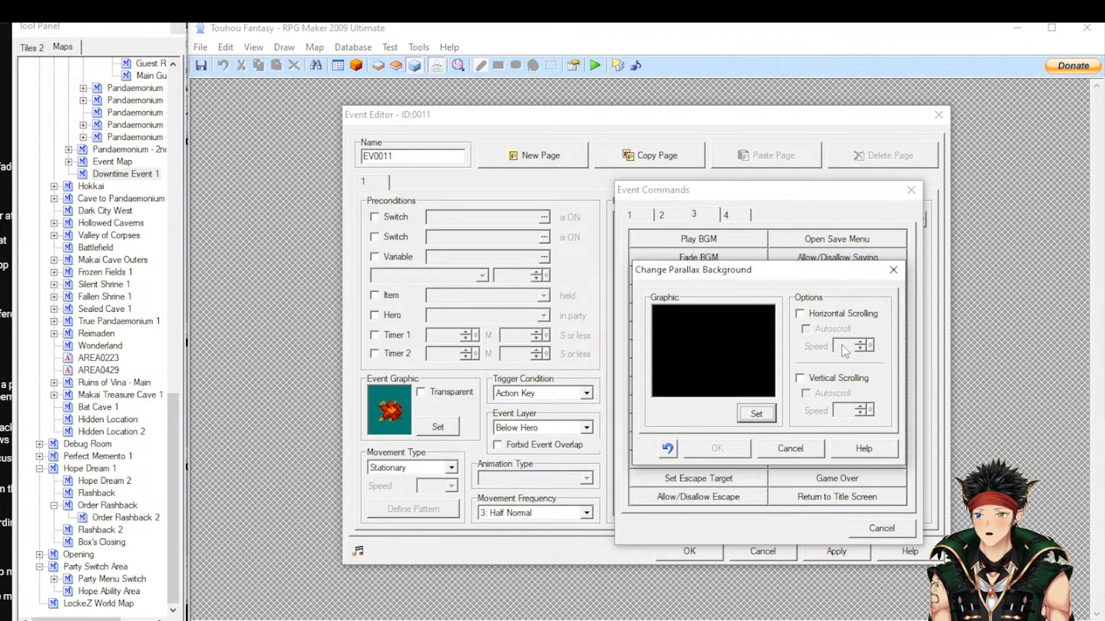
{"action": "left_click", "coordinate": [803, 448]}
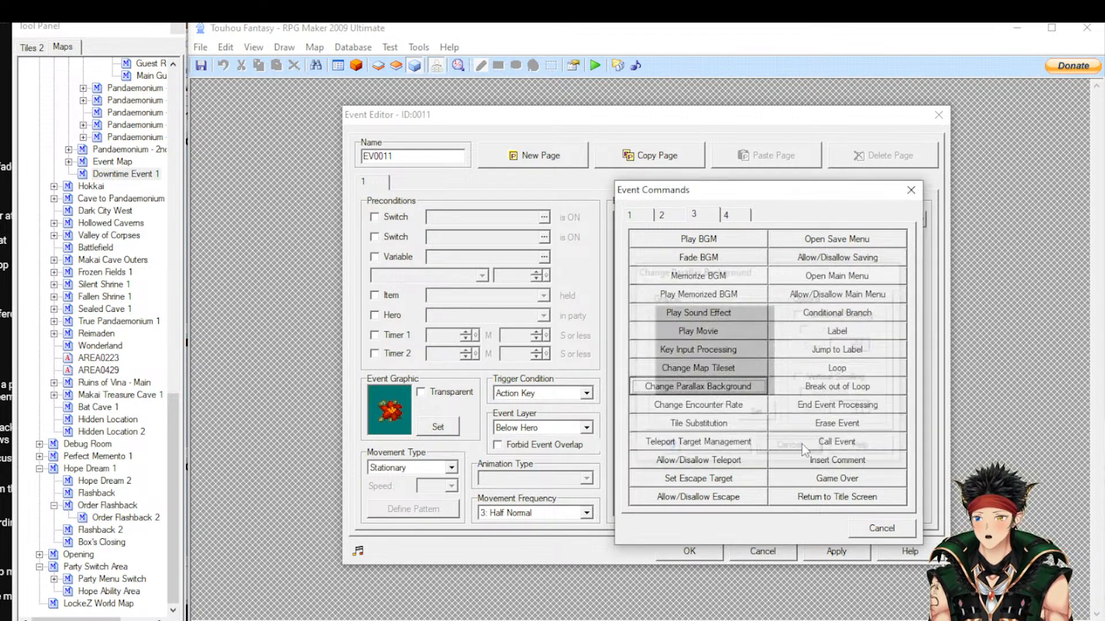
{"action": "left_click", "coordinate": [712, 406]}
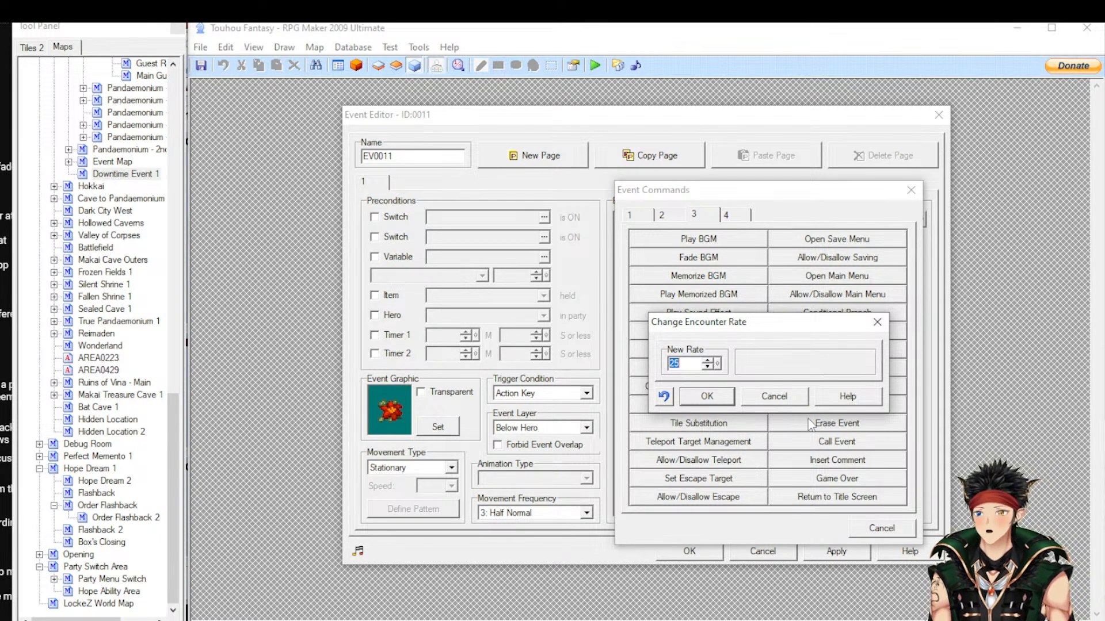
{"action": "left_click", "coordinate": [769, 395]}
Try choosing a wall tile as Tile Substitution's substituted tile on the lower layer, cancelling without adding the command
{"action": "left_click", "coordinate": [725, 420]}
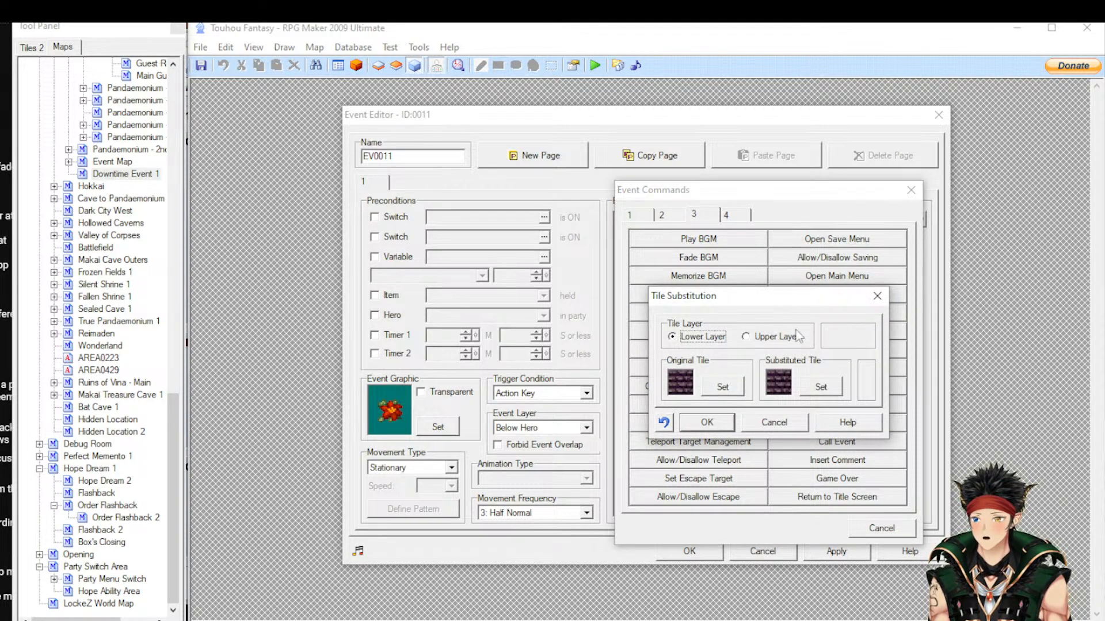
{"action": "left_click", "coordinate": [820, 387]}
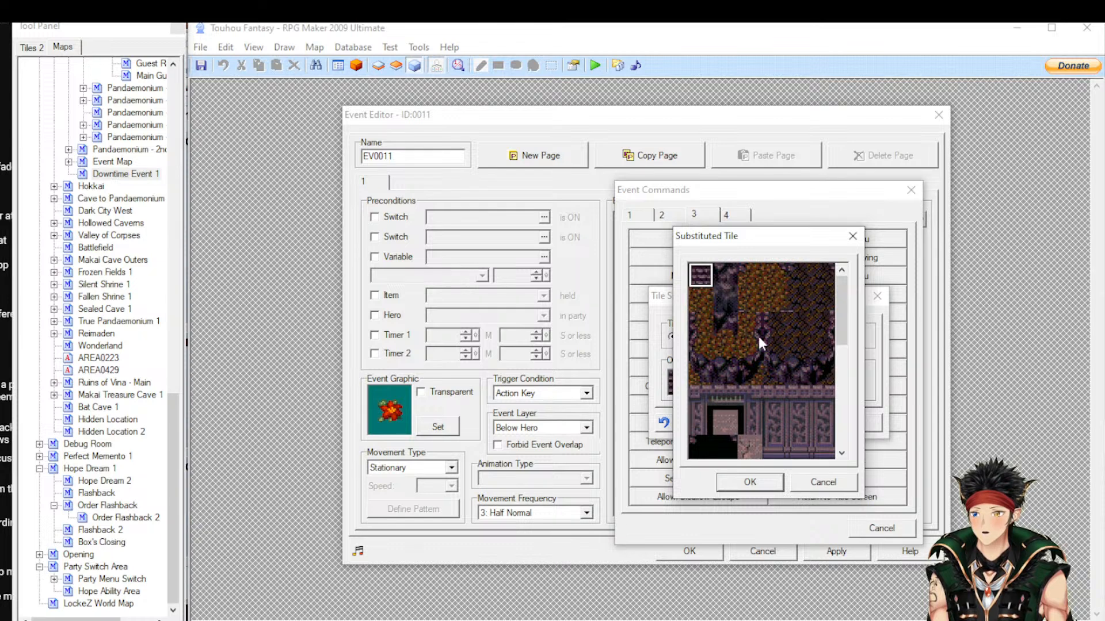
{"action": "left_click", "coordinate": [768, 282]}
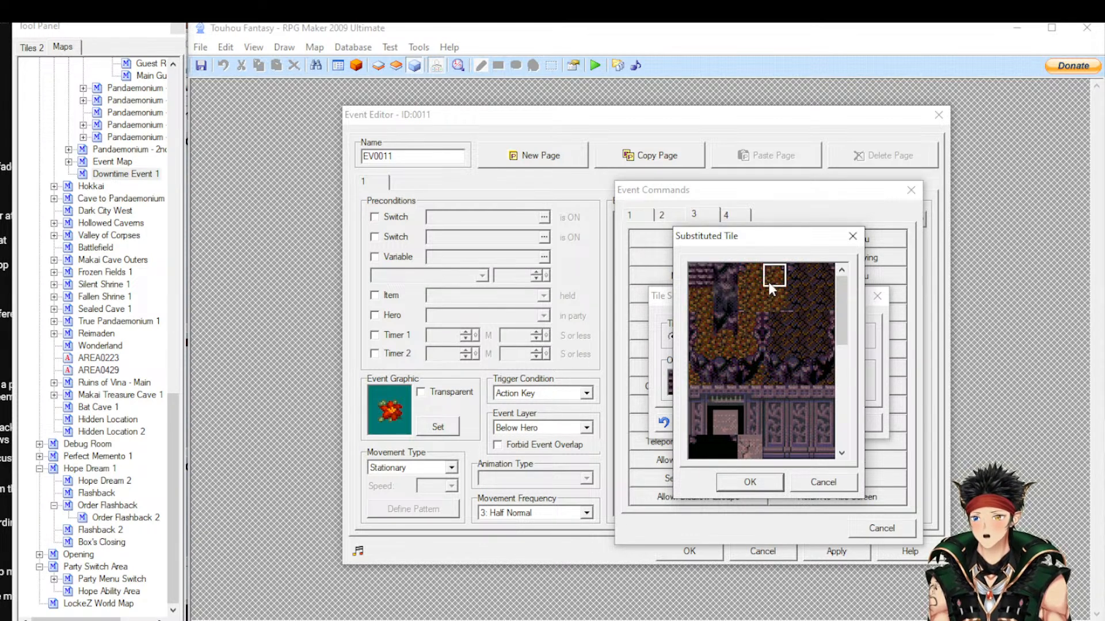
{"action": "left_click", "coordinate": [774, 403]}
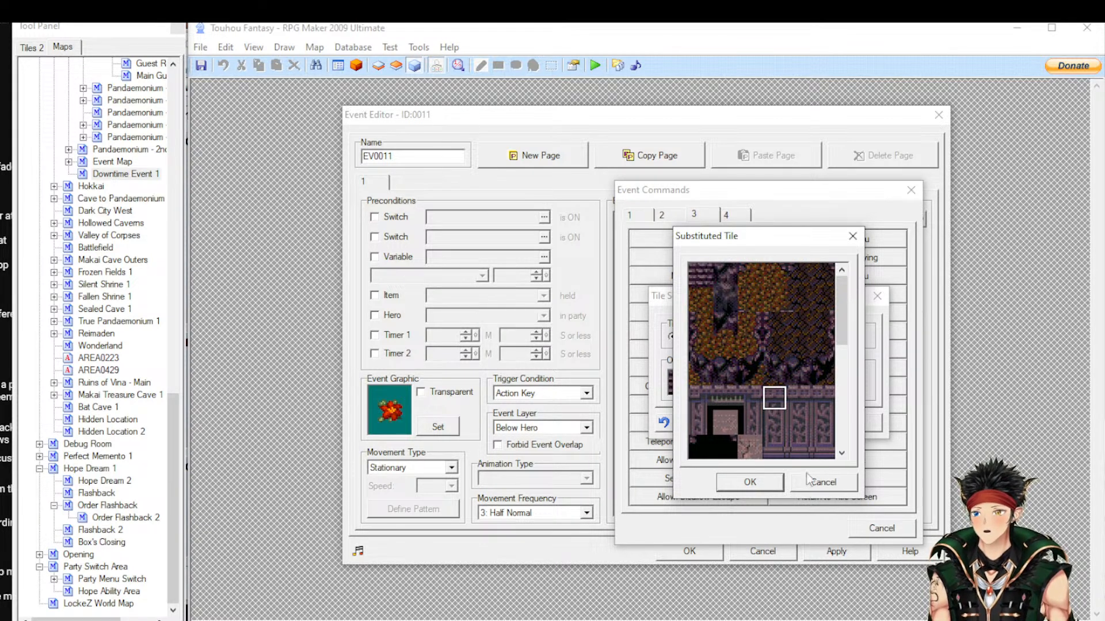
{"action": "left_click", "coordinate": [749, 482]}
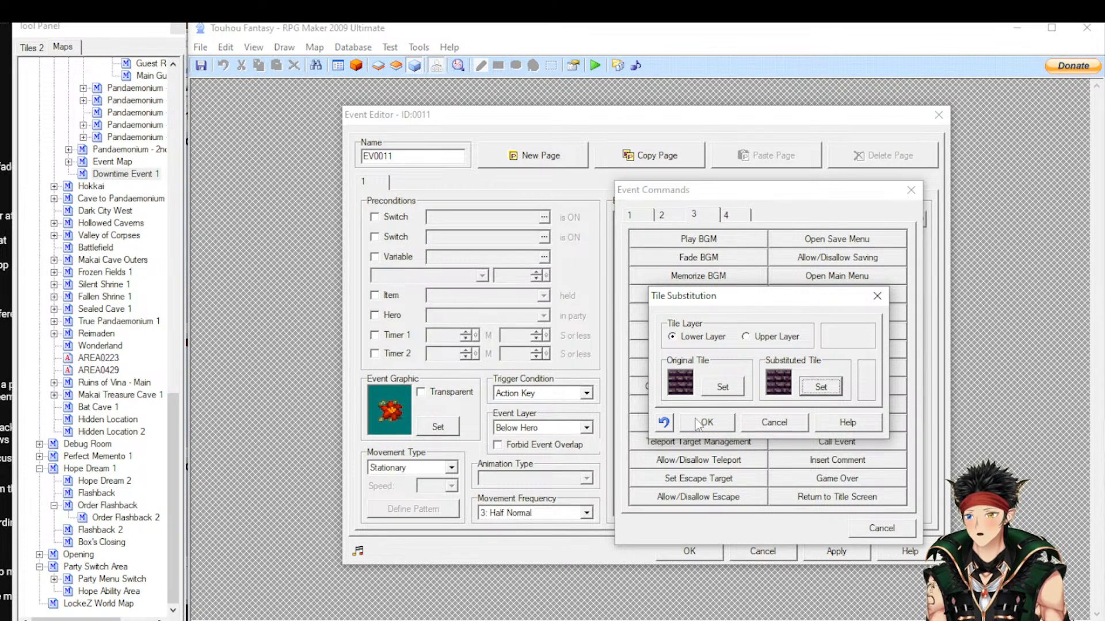
{"action": "left_click", "coordinate": [765, 423]}
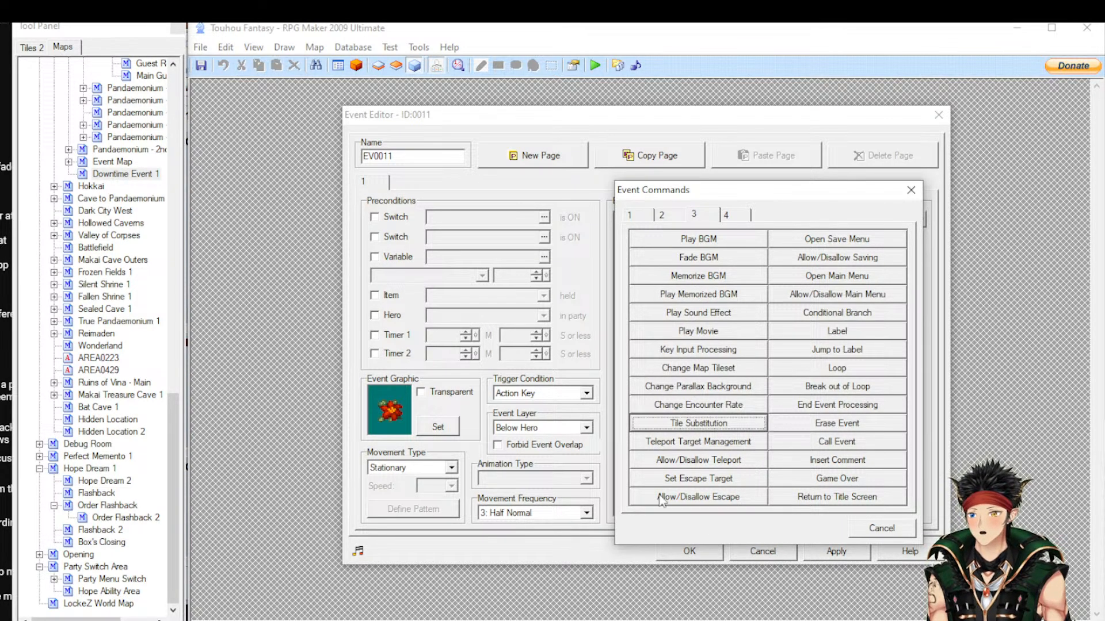
Check the location and switch options of Teleport Target Management and Set Escape Target, cancelling each without adding it
{"action": "left_click", "coordinate": [685, 442]}
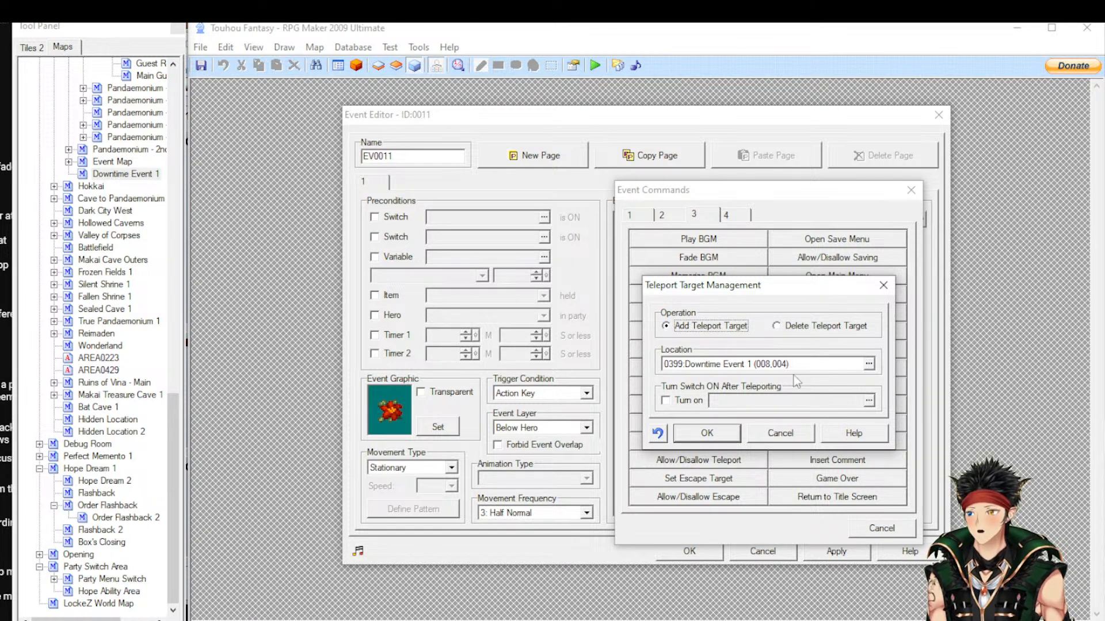
{"action": "left_click", "coordinate": [779, 434]}
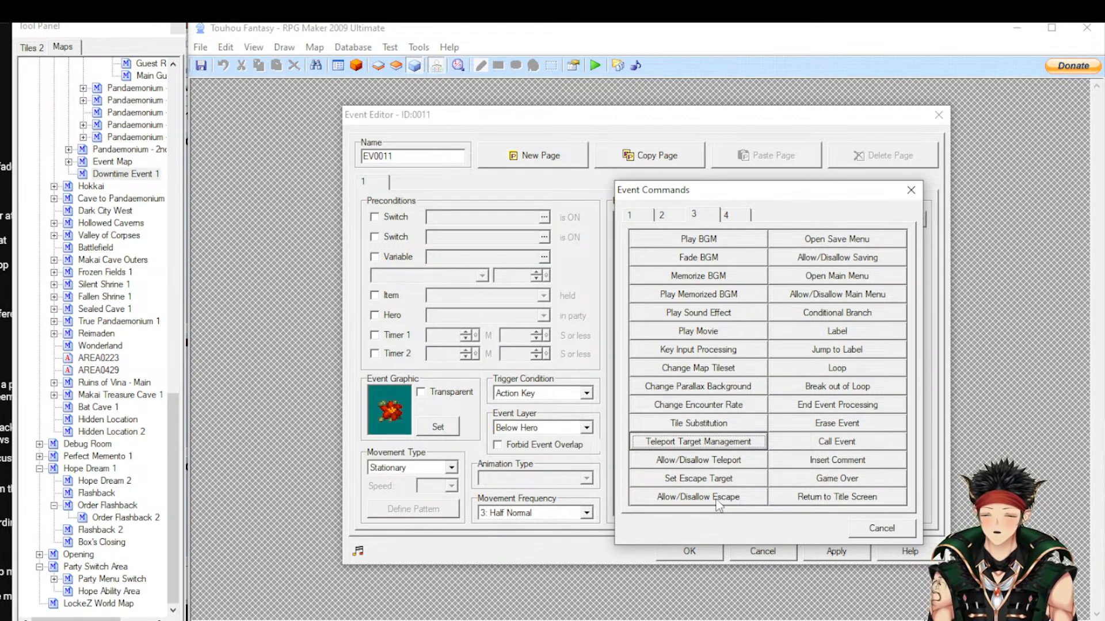
{"action": "left_click", "coordinate": [720, 481]}
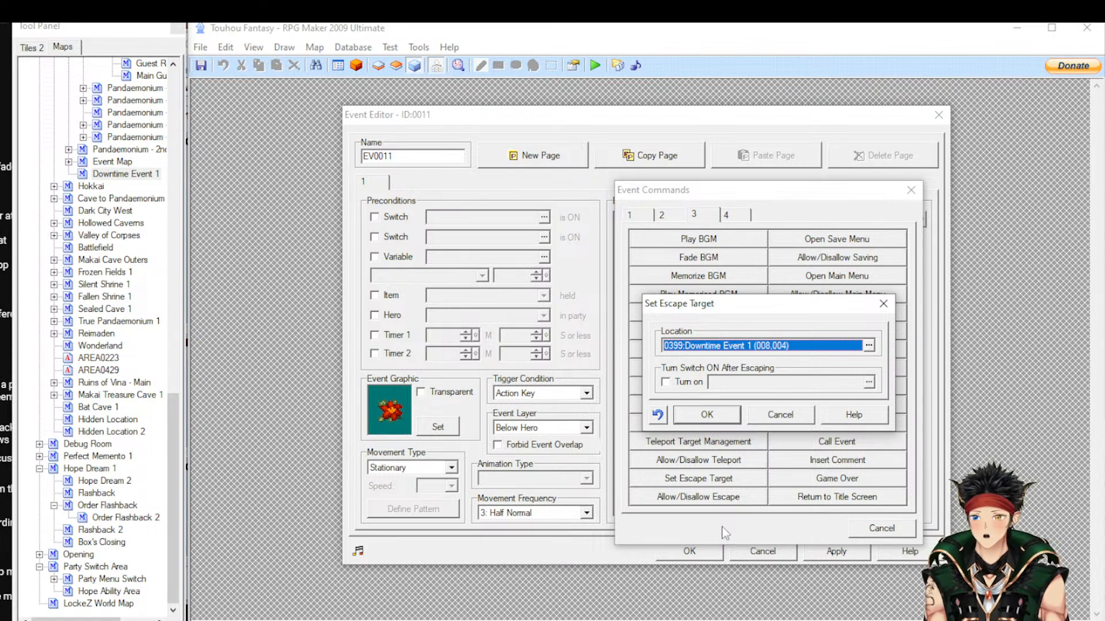
{"action": "left_click", "coordinate": [760, 418]}
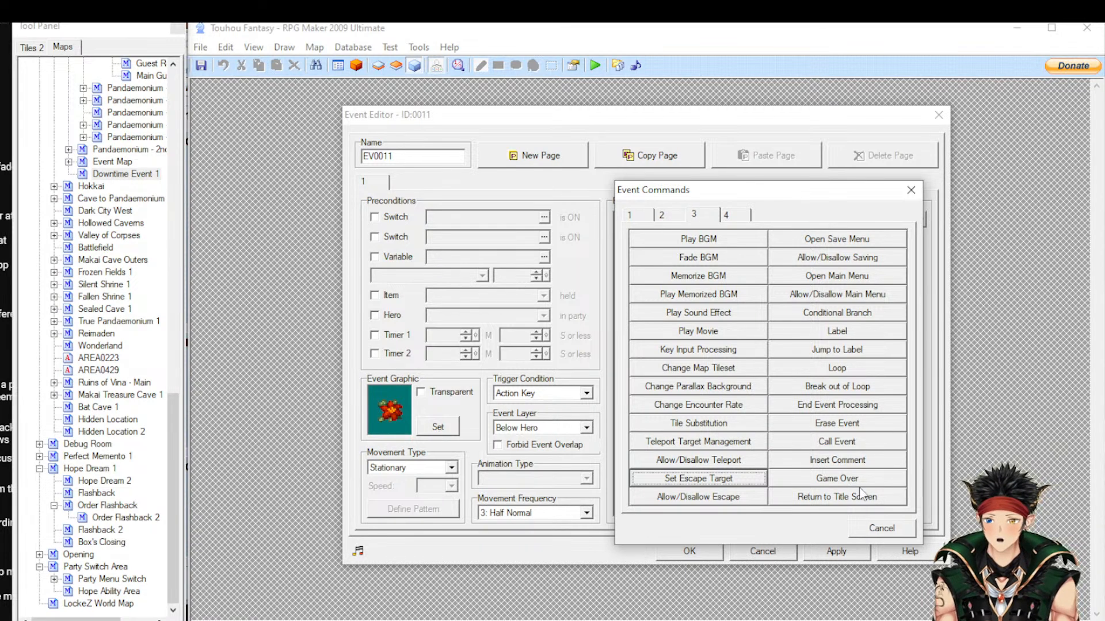
Check the Insert Comment and Call Event commands, cancelling each without adding it
{"action": "left_click", "coordinate": [856, 460]}
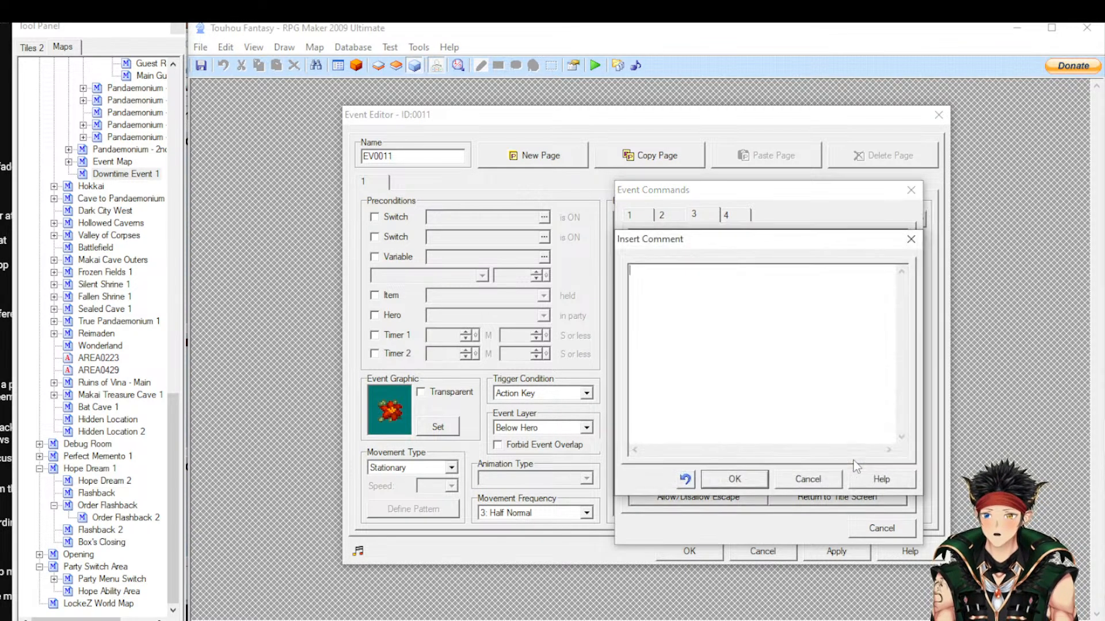
{"action": "left_click", "coordinate": [808, 483]}
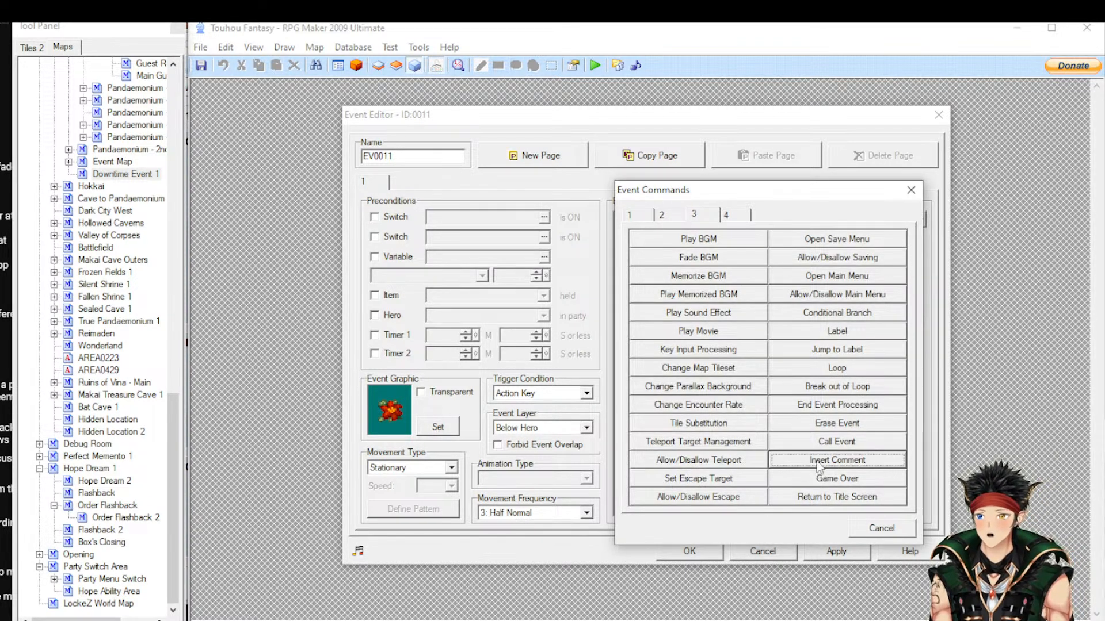
{"action": "left_click", "coordinate": [825, 446]}
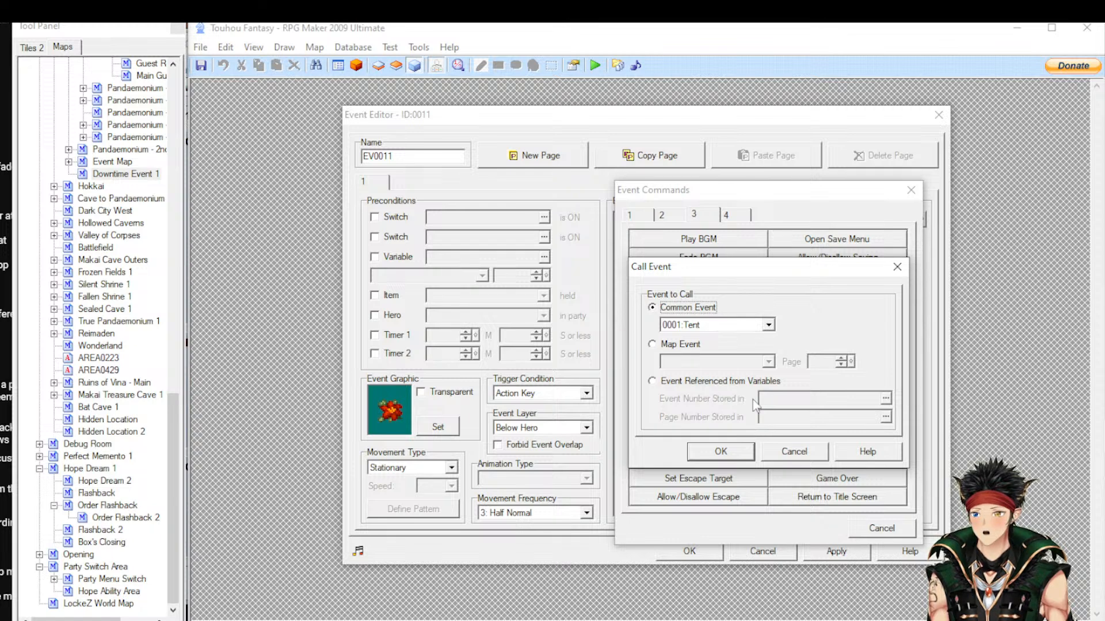
{"action": "left_click", "coordinate": [794, 455]}
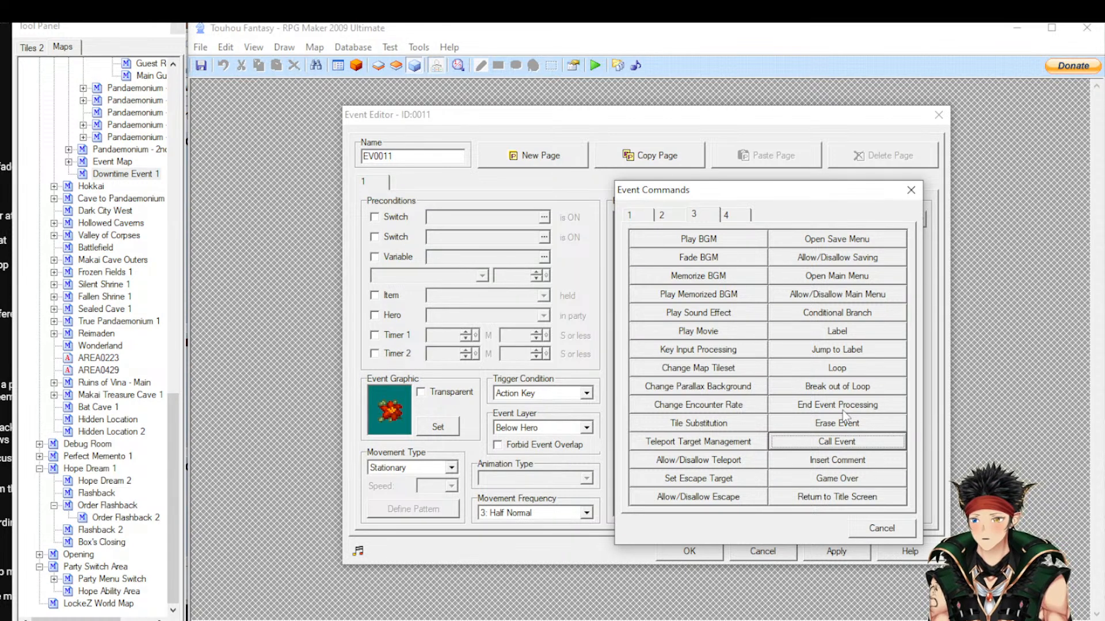
Add a Loop containing a Break out of Loop command to the event, and delete the whole loop block
{"action": "left_click", "coordinate": [844, 369]}
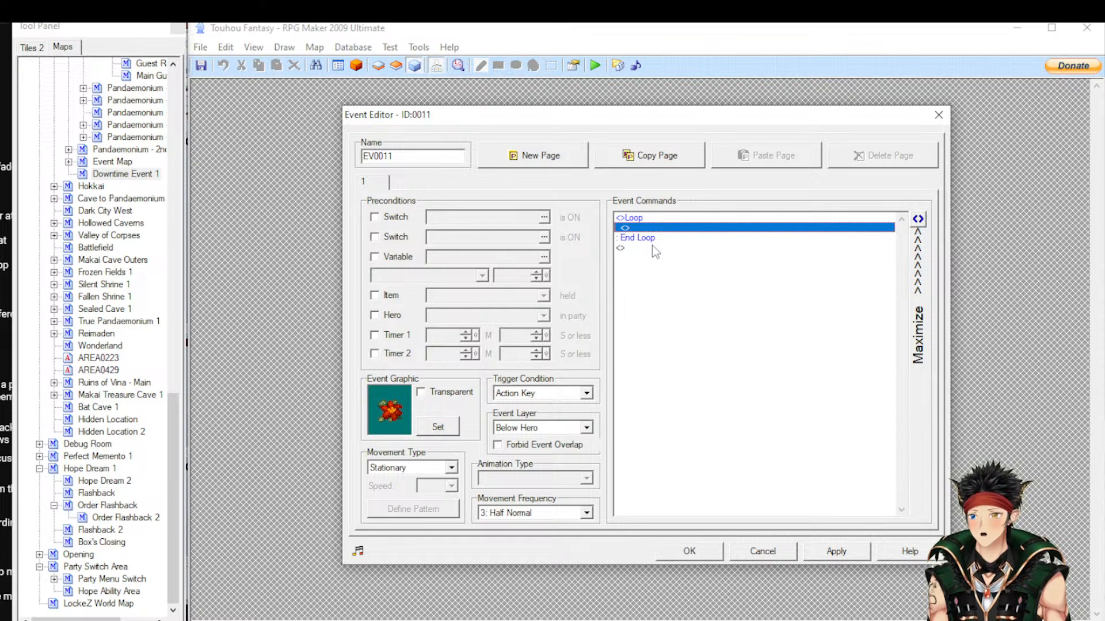
{"action": "double_click", "coordinate": [644, 276]}
{"action": "left_click", "coordinate": [835, 387]}
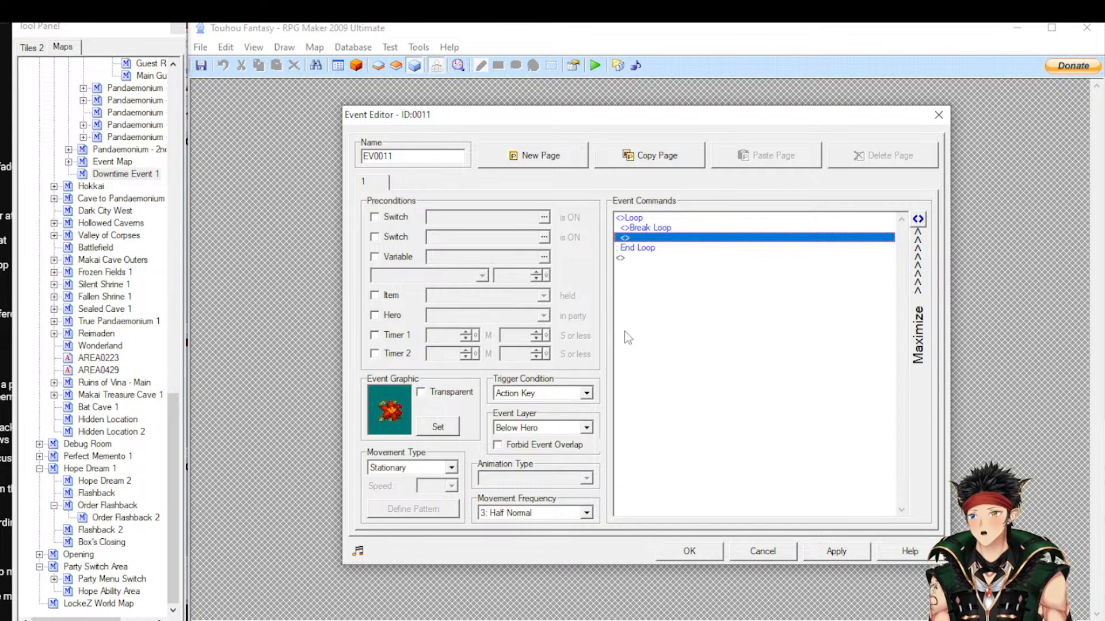
{"action": "left_click", "coordinate": [637, 219]}
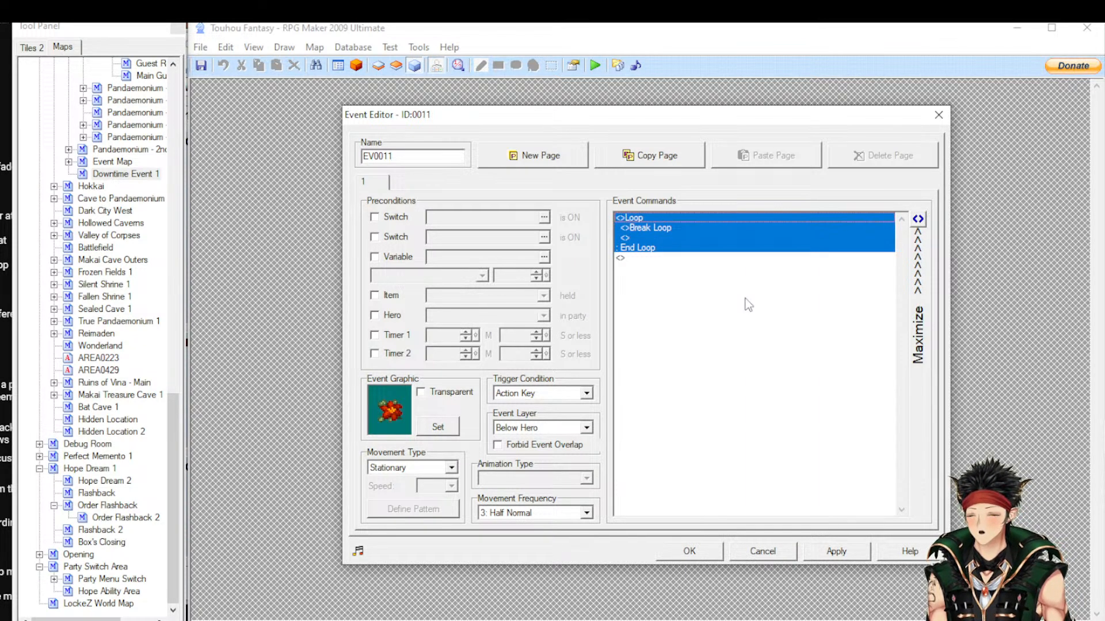
{"action": "key", "text": "Delete"}
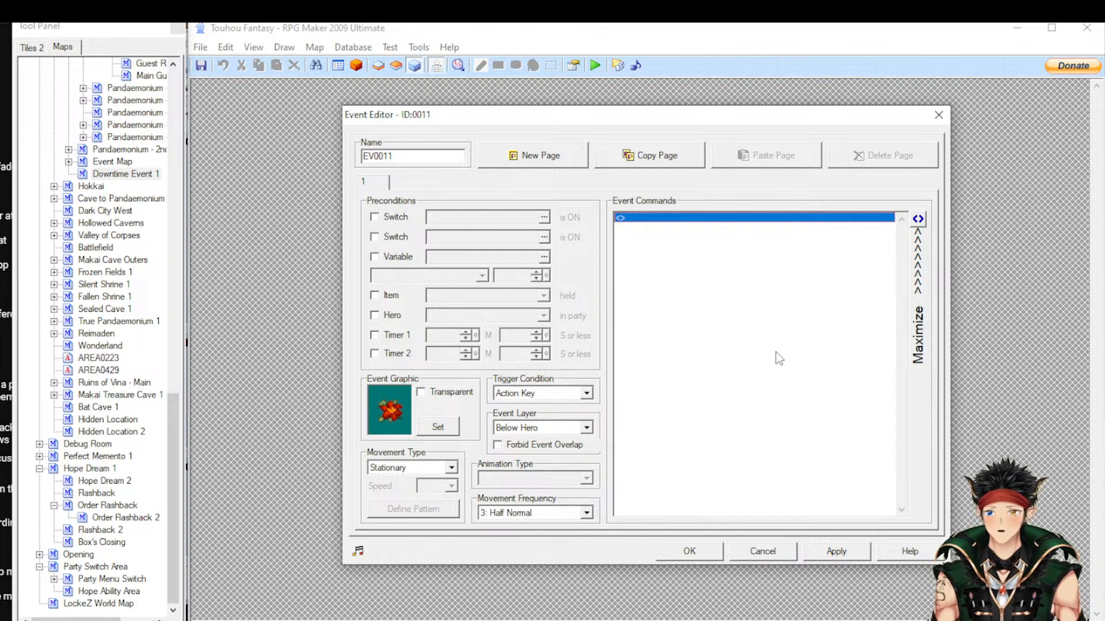
Maximize and restore the event's command list, and close the event editor without saving the event
{"action": "double_click", "coordinate": [776, 352]}
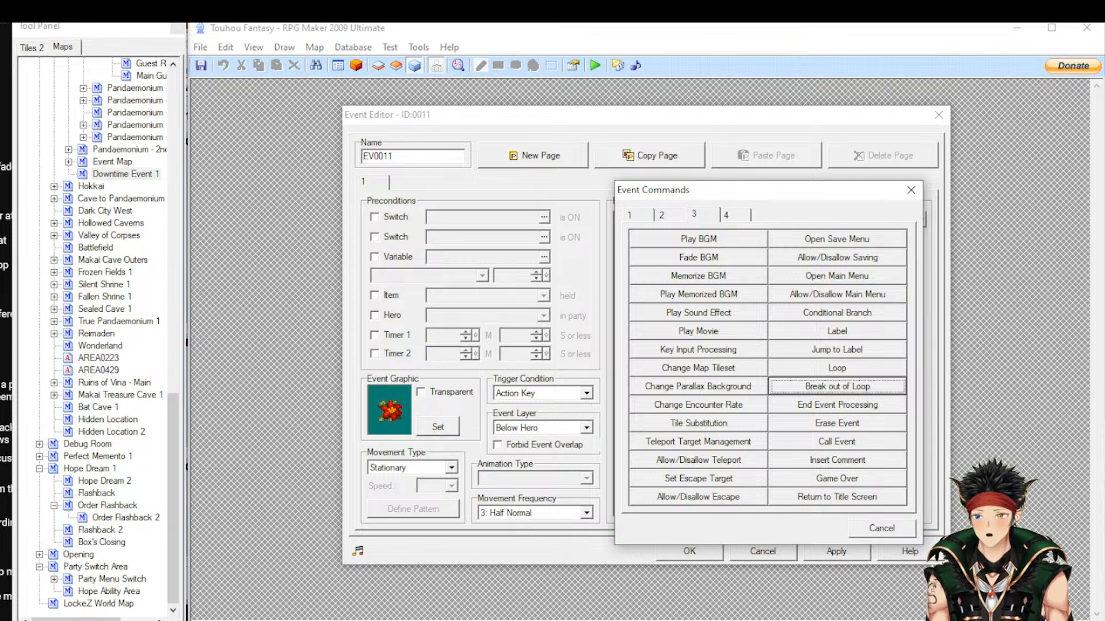
{"action": "left_click", "coordinate": [871, 529]}
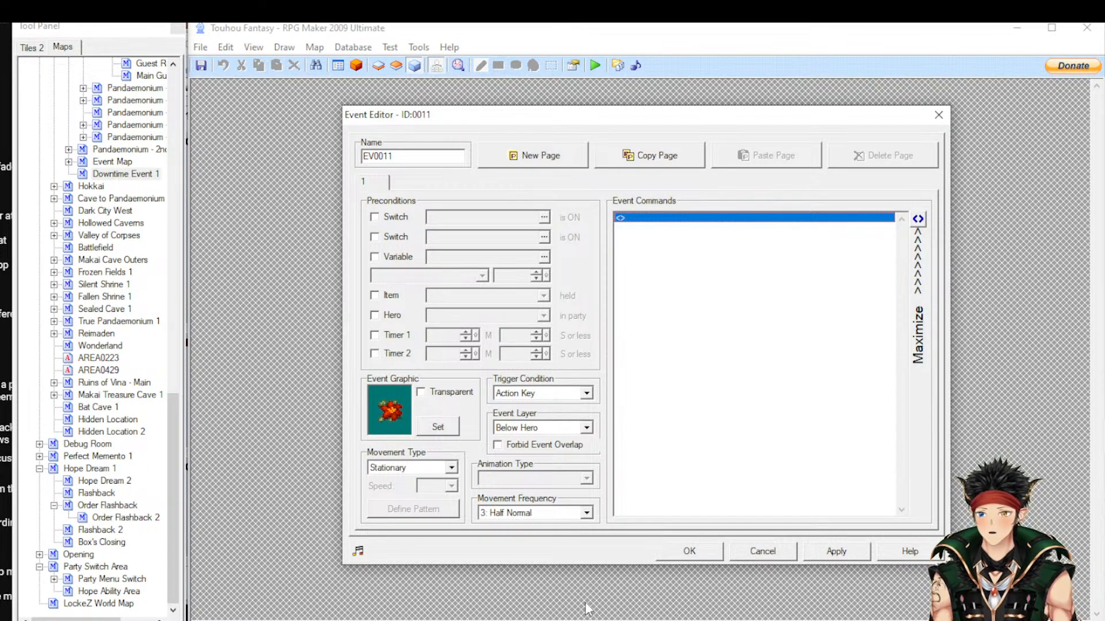
{"action": "left_click", "coordinate": [919, 221]}
{"action": "left_click", "coordinate": [444, 224]}
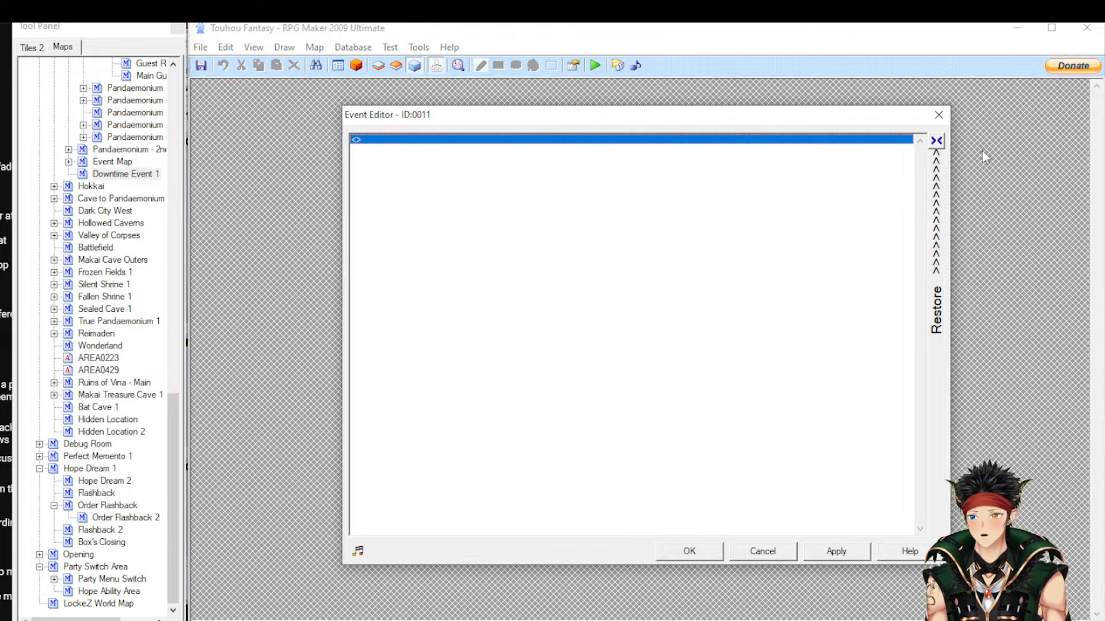
{"action": "left_click", "coordinate": [936, 145]}
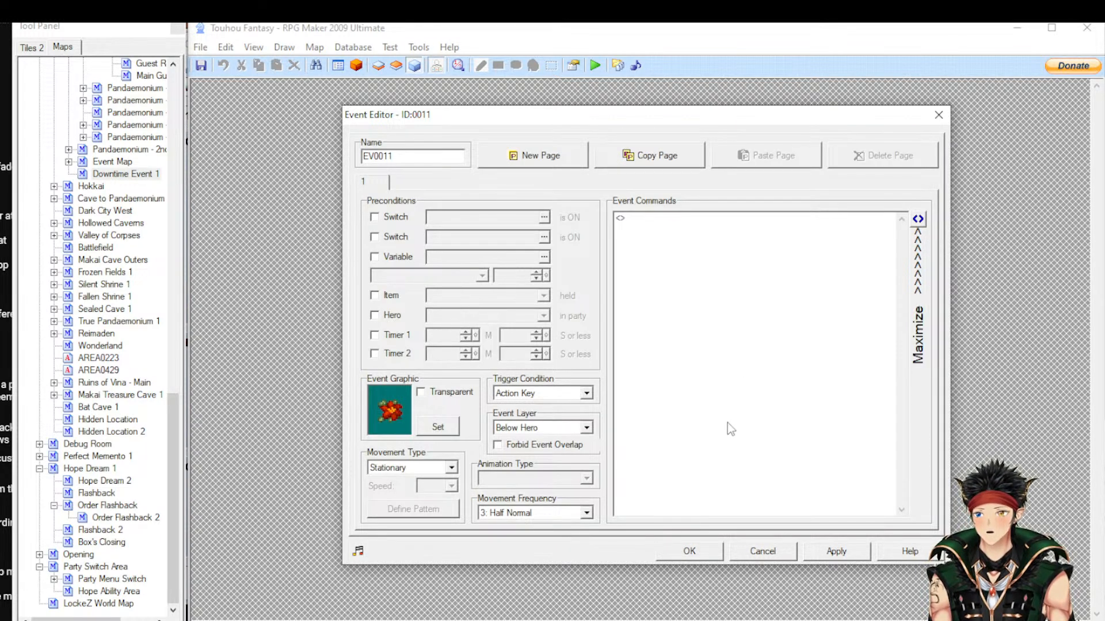
{"action": "left_click", "coordinate": [764, 552]}
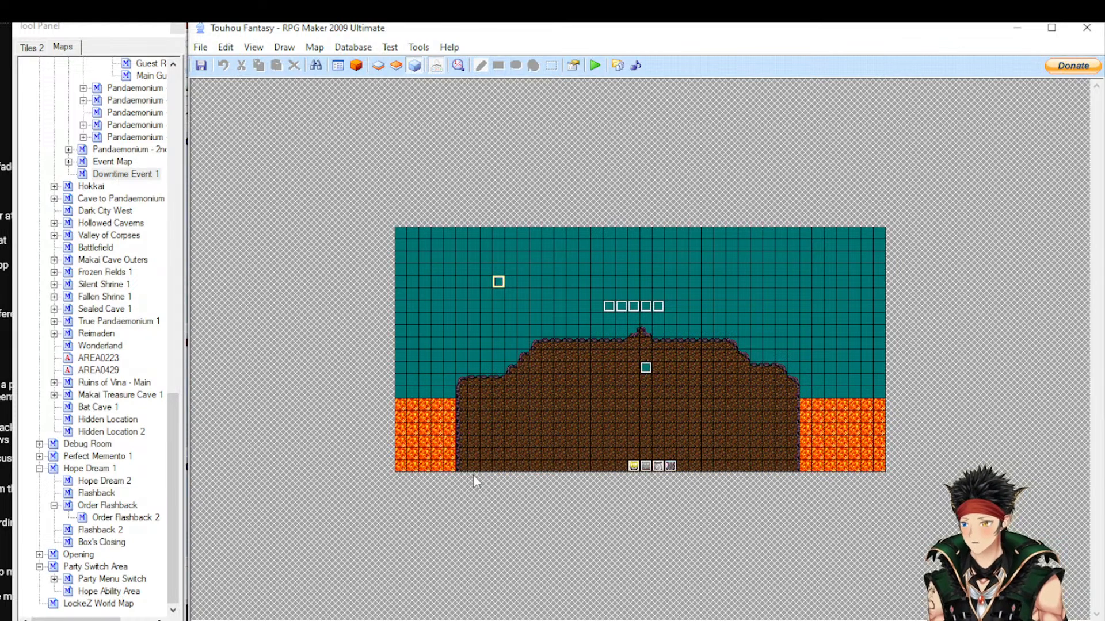
Open the Heroes section of the Touhou Fantasy project's database
{"action": "left_click", "coordinate": [347, 48]}
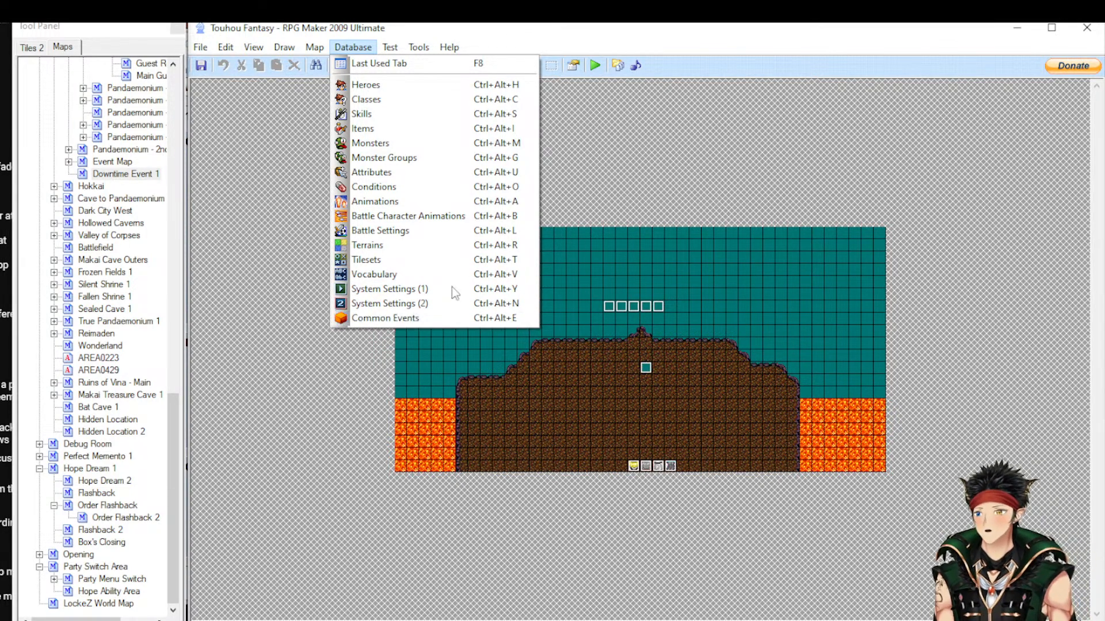
{"action": "left_click", "coordinate": [366, 84]}
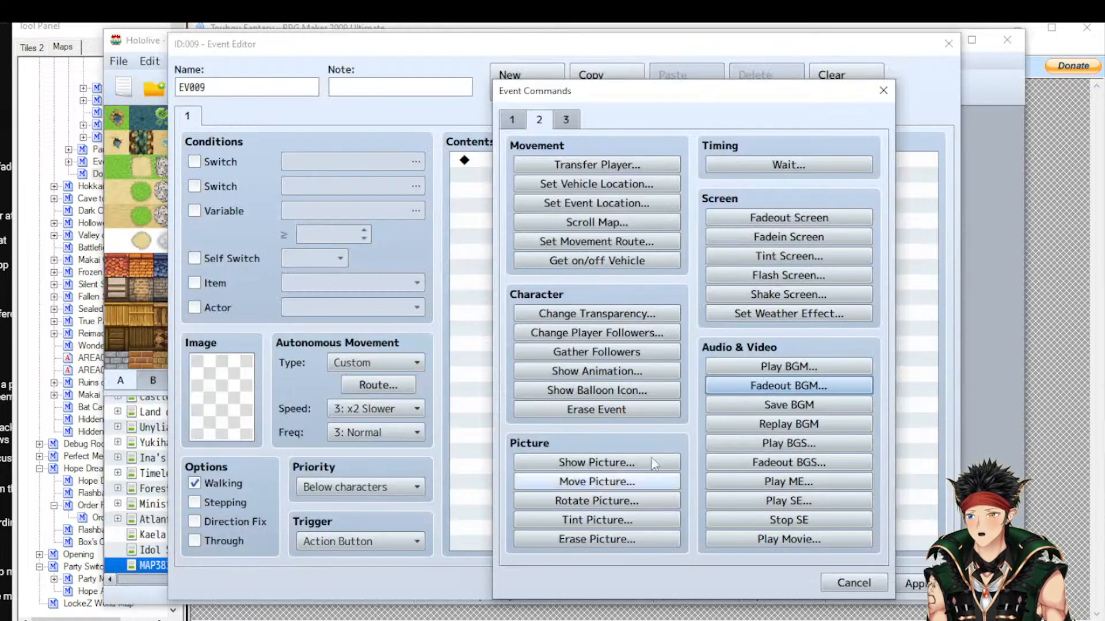
Switch to the Hololive project in RPG Maker MV, view the first page of event commands, and close the event editor without saving
{"action": "left_click", "coordinate": [512, 121]}
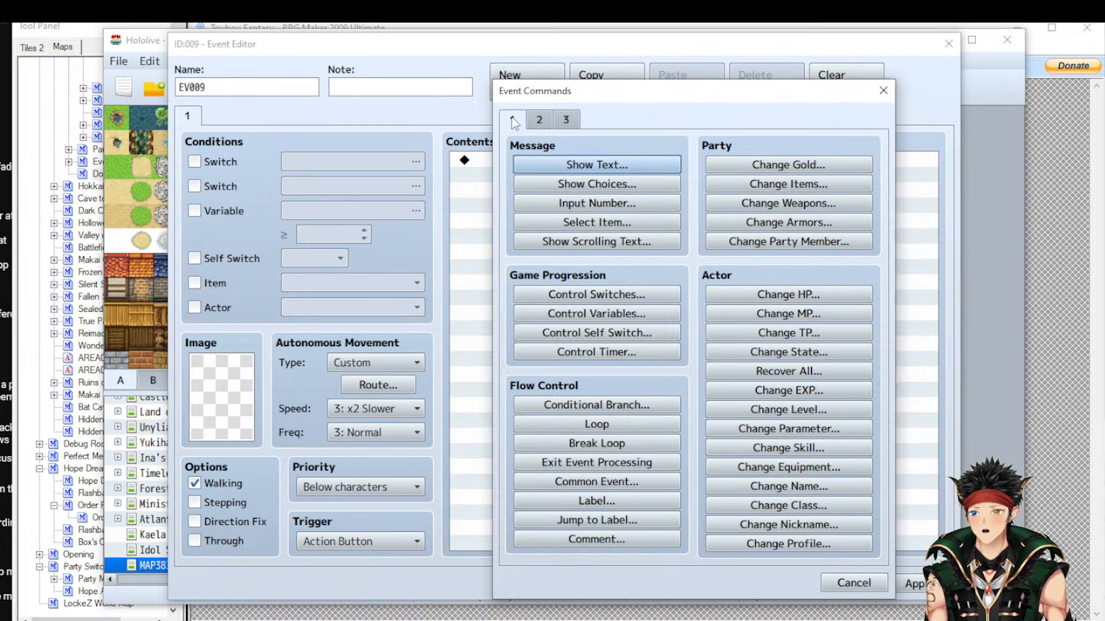
{"action": "left_click", "coordinate": [854, 583]}
{"action": "left_click", "coordinate": [844, 583]}
{"action": "left_click", "coordinate": [565, 351]}
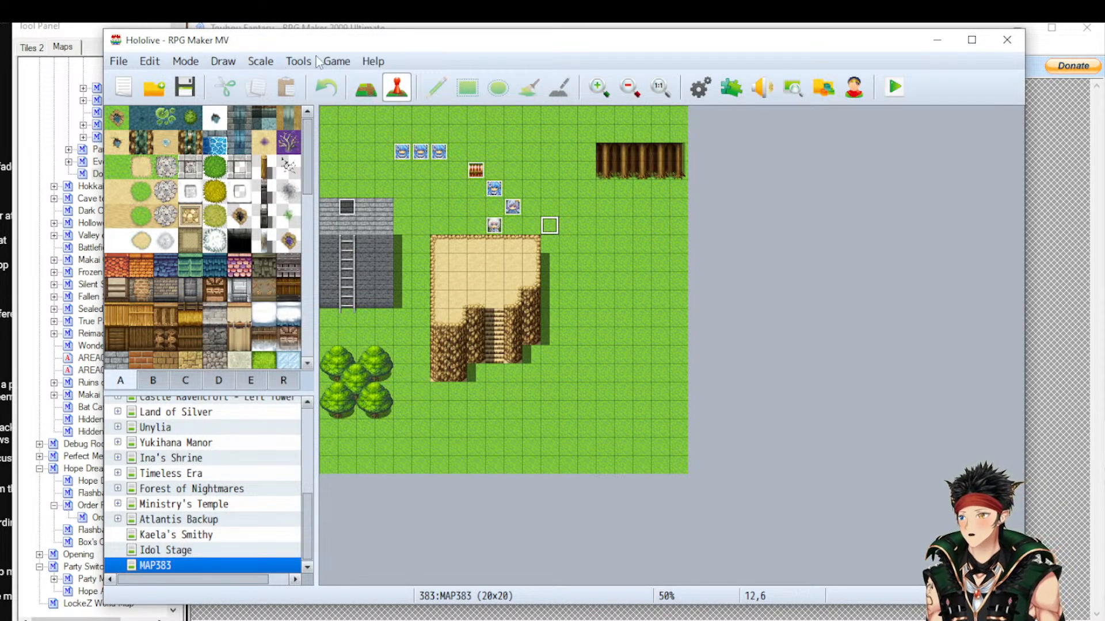
Look for the database among the Hololive project's commands and open it
{"action": "left_click", "coordinate": [148, 65]}
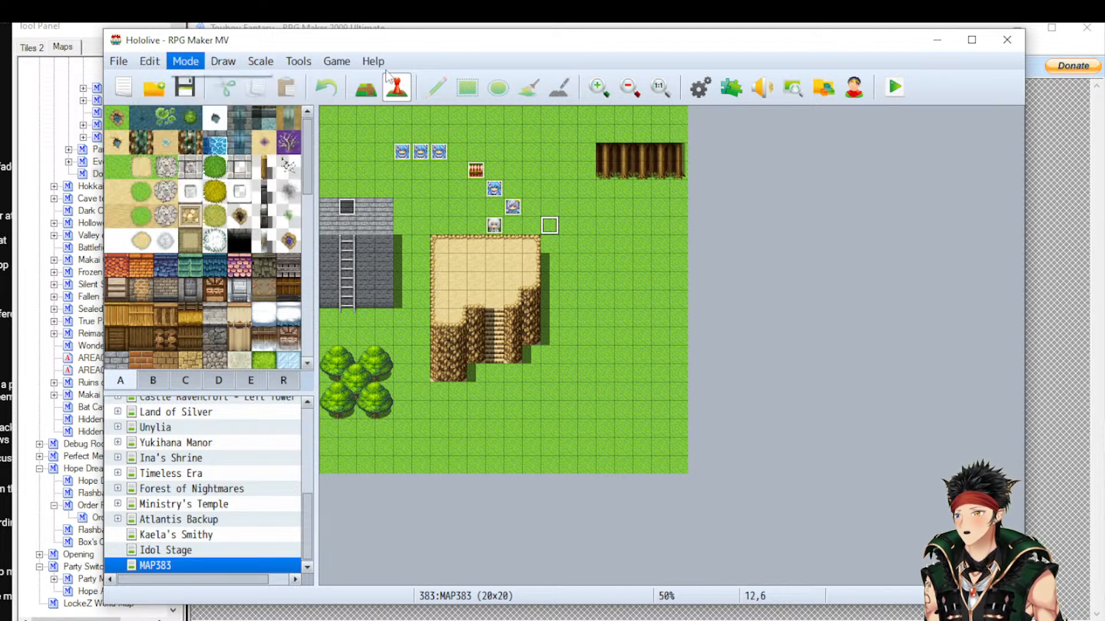
{"action": "left_click", "coordinate": [788, 198]}
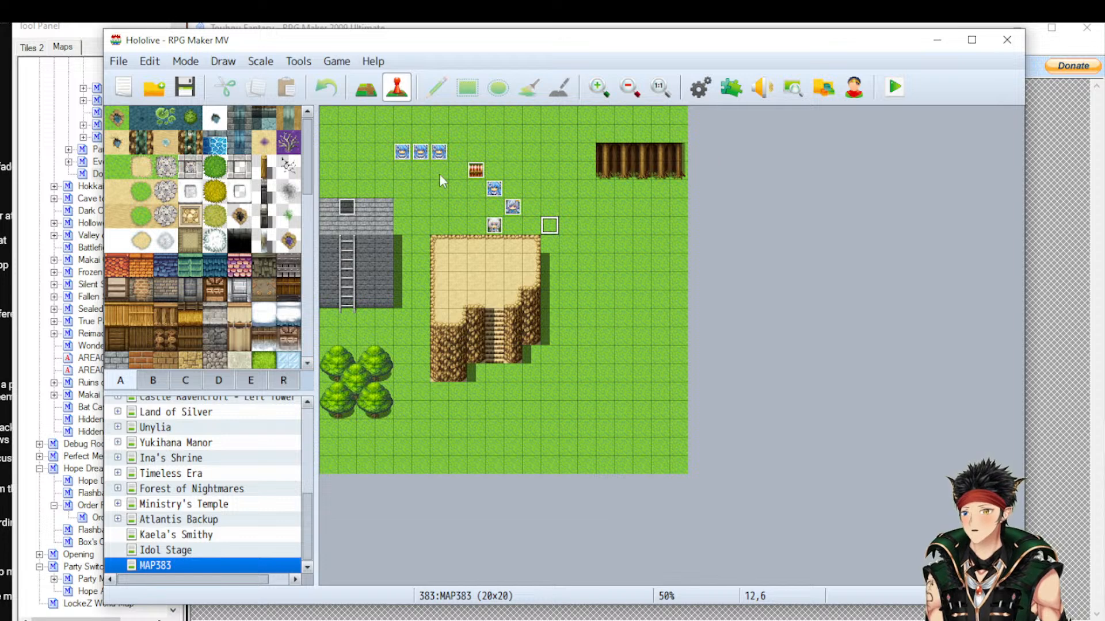
{"action": "left_click", "coordinate": [190, 63]}
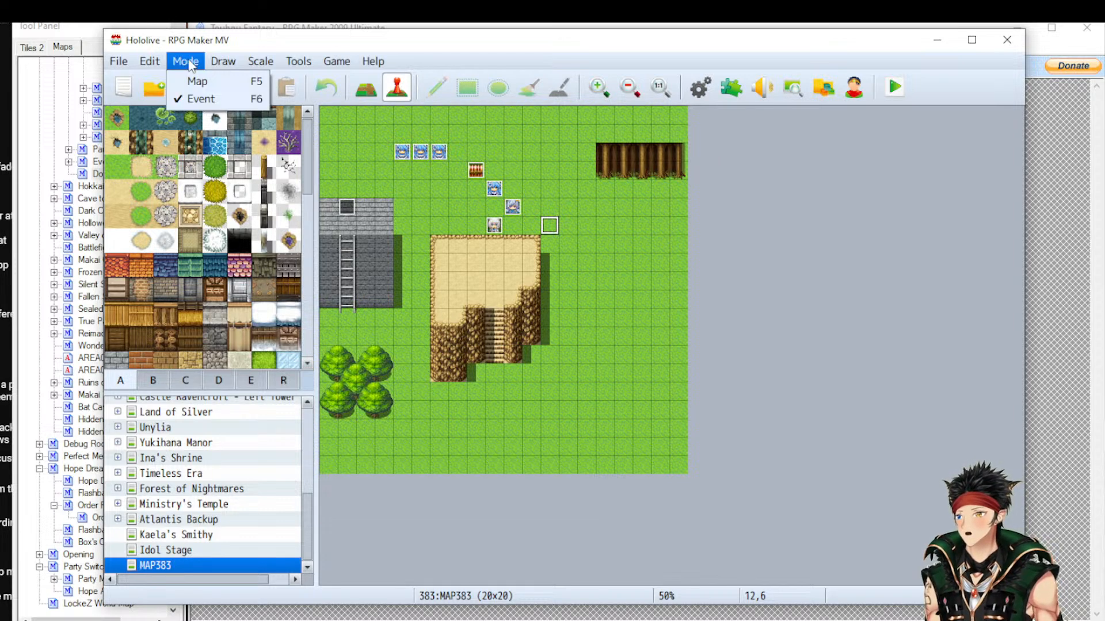
{"action": "mouse_move", "coordinate": [252, 66]}
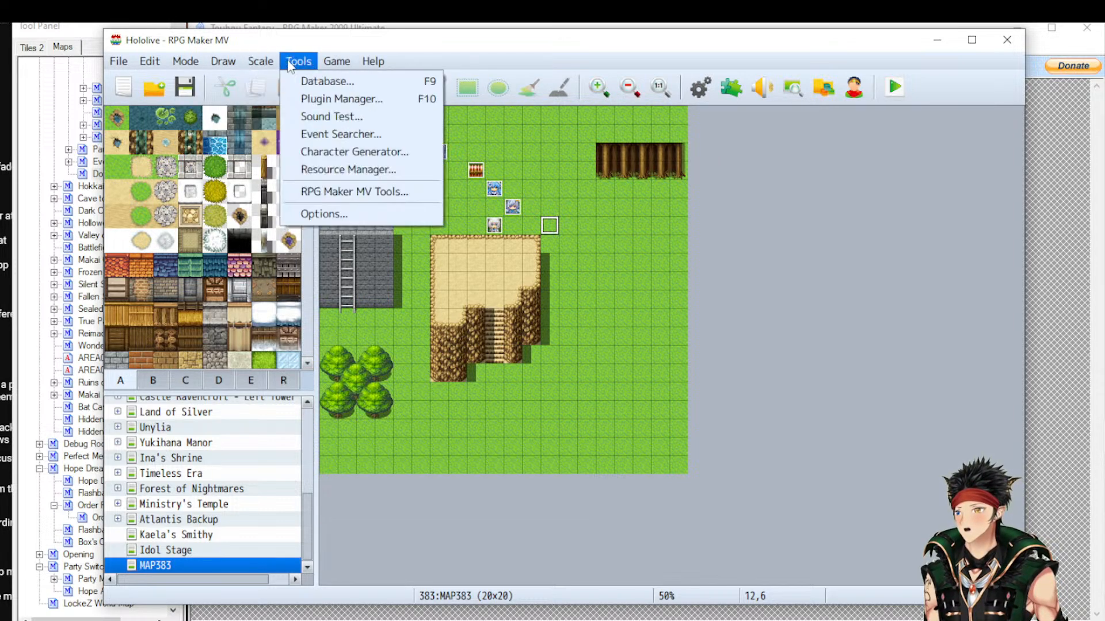
{"action": "left_click", "coordinate": [302, 77]}
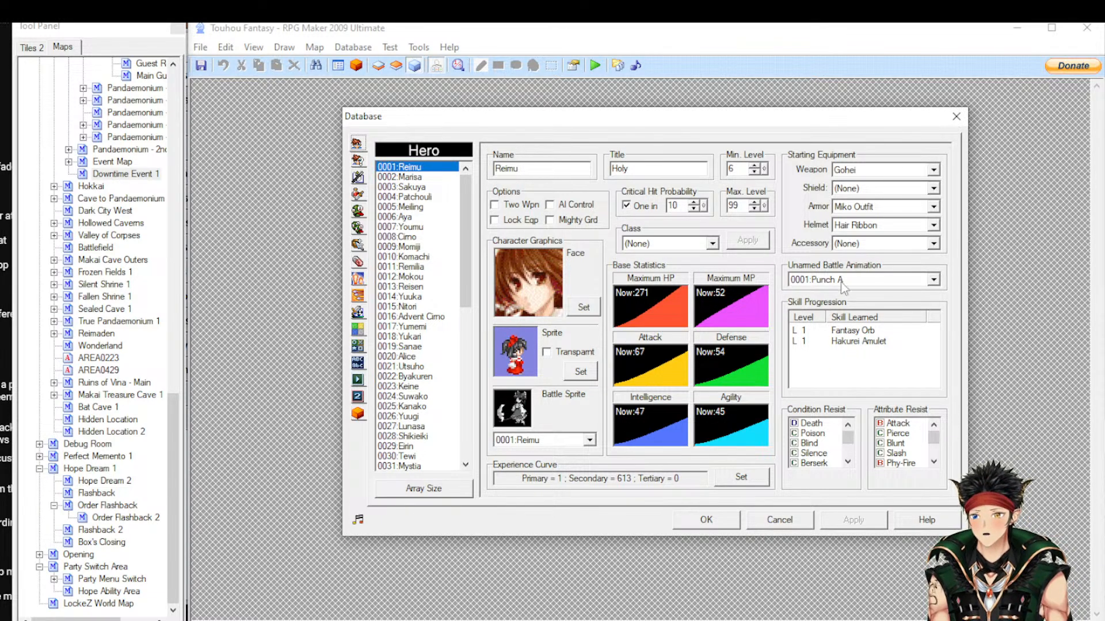
Compare Hololive's Actors page with Touhou Fantasy's Hero page, and check Reimu's Class options without changing the class
{"action": "key", "text": "alt+Tab"}
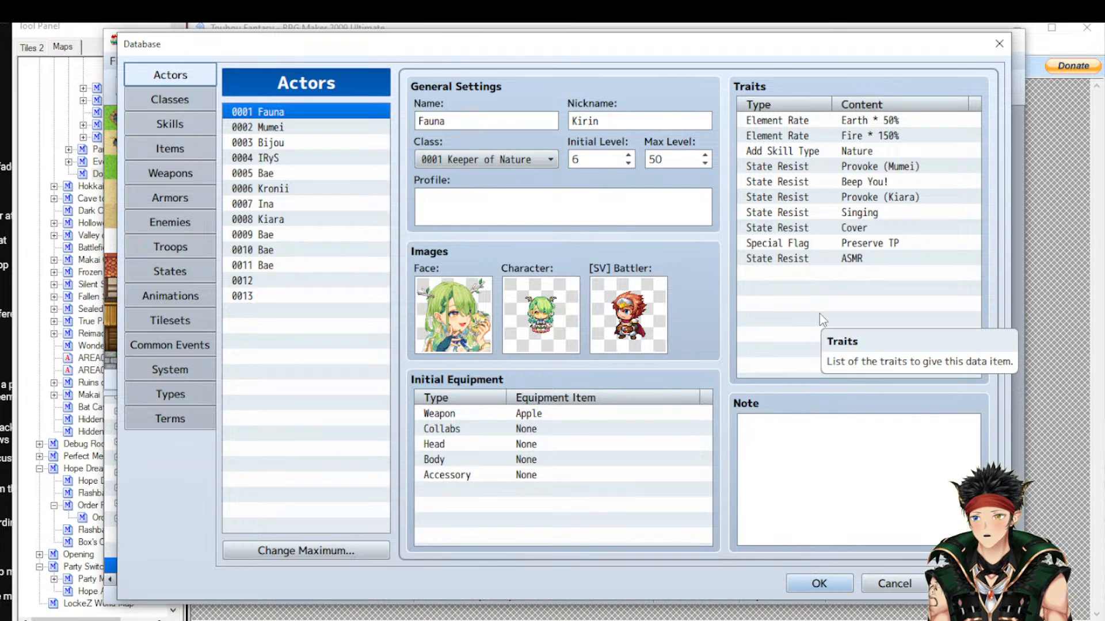
{"action": "key", "text": "alt+Tab"}
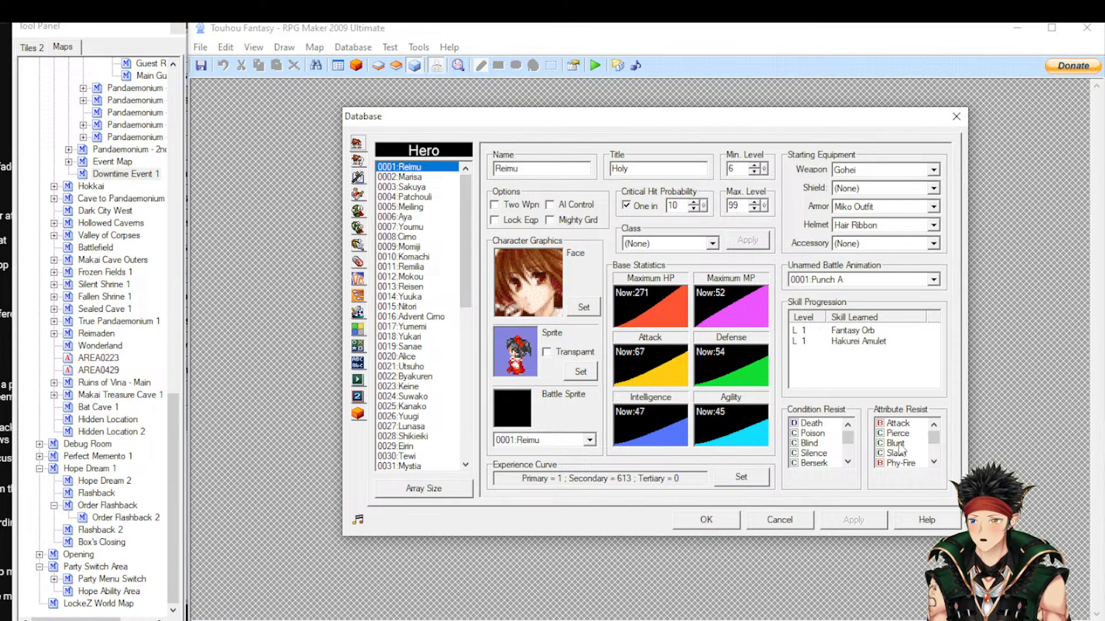
{"action": "left_click", "coordinate": [638, 243]}
{"action": "left_click", "coordinate": [639, 243]}
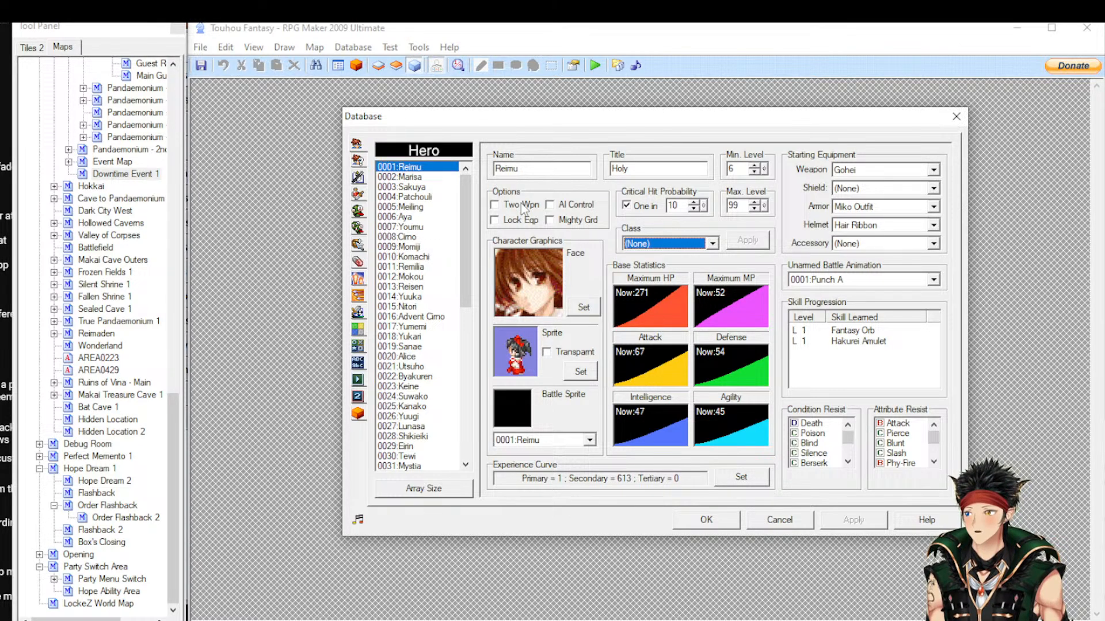
View the hero settings of Marisa and Youmu, and return to Reimu's entry
{"action": "left_click", "coordinate": [410, 177]}
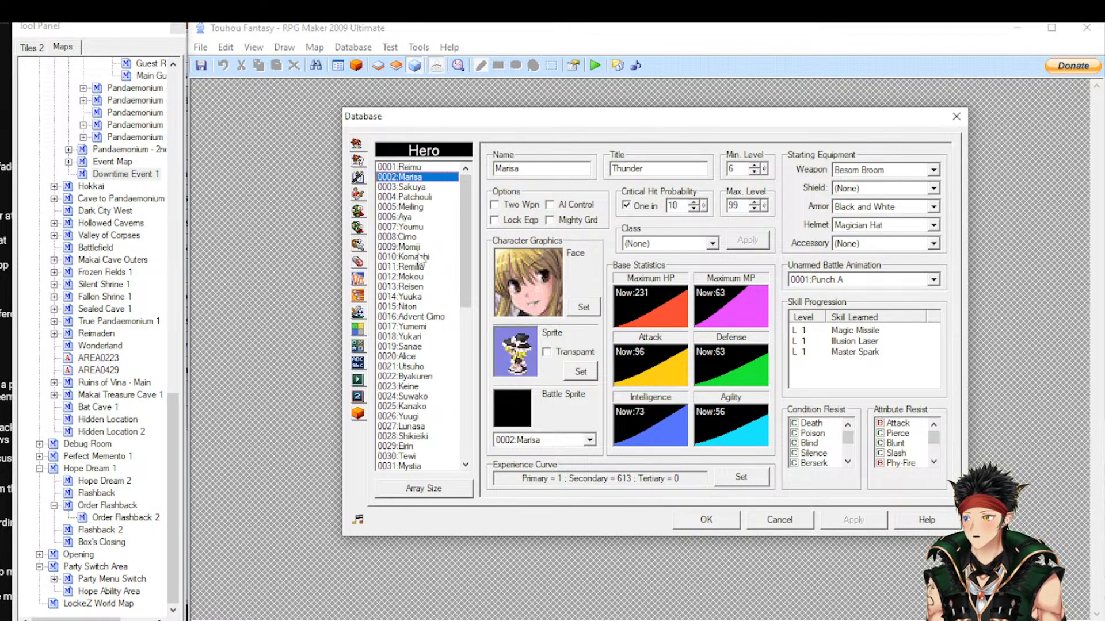
{"action": "left_click", "coordinate": [406, 229]}
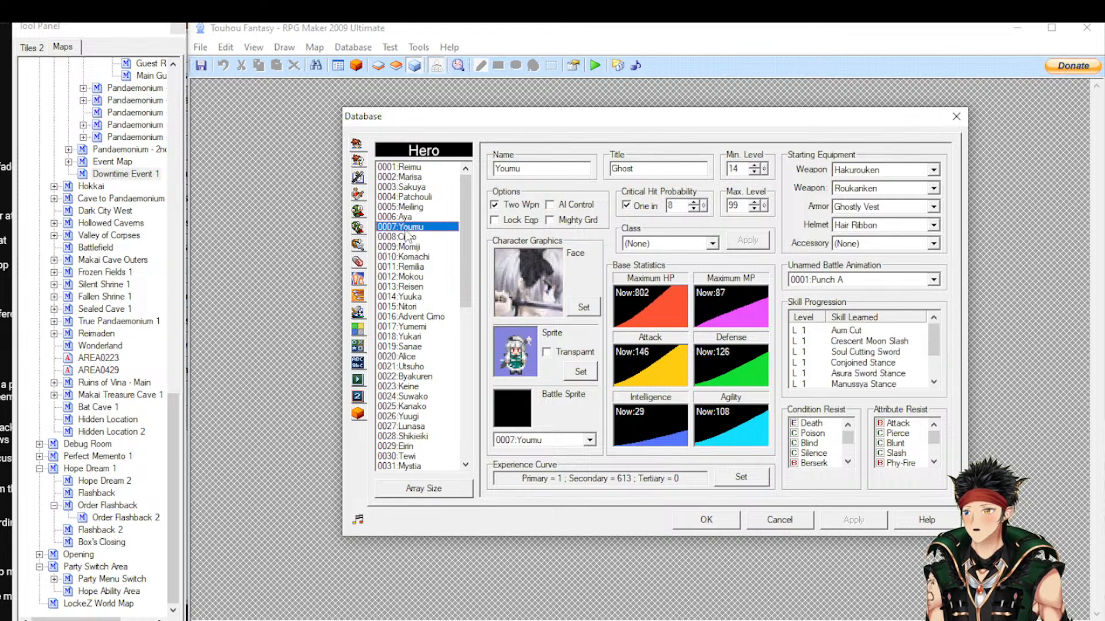
{"action": "left_click", "coordinate": [429, 167]}
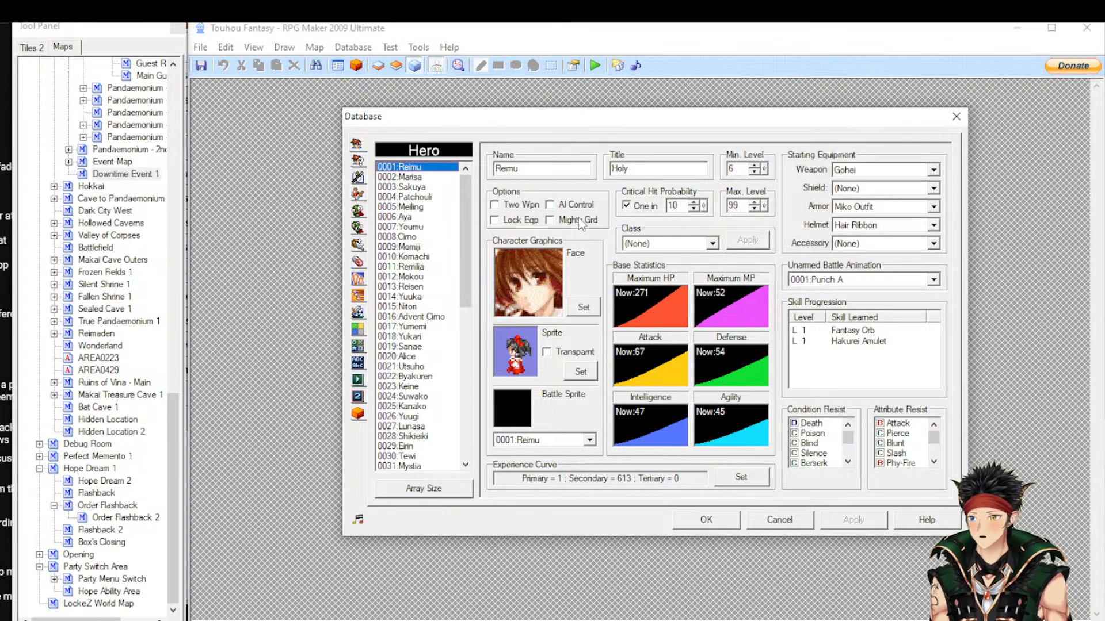
Try the Transparent option on Reimu's sprite, and examine the Experience Curve settings, cancelling them without changes
{"action": "left_click", "coordinate": [548, 354]}
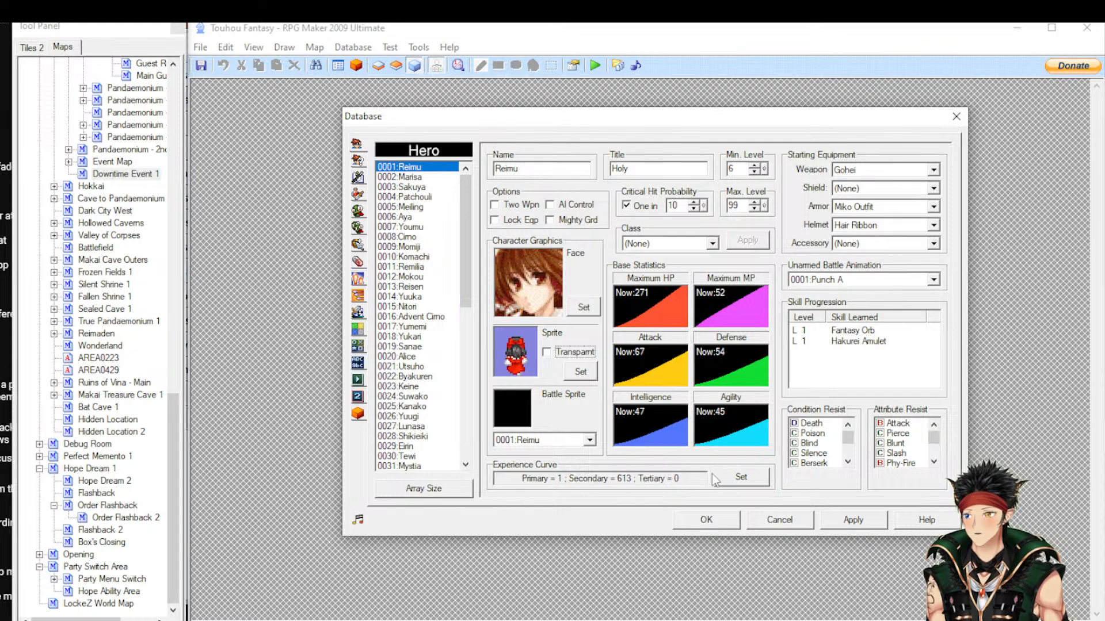
{"action": "left_click", "coordinate": [740, 477]}
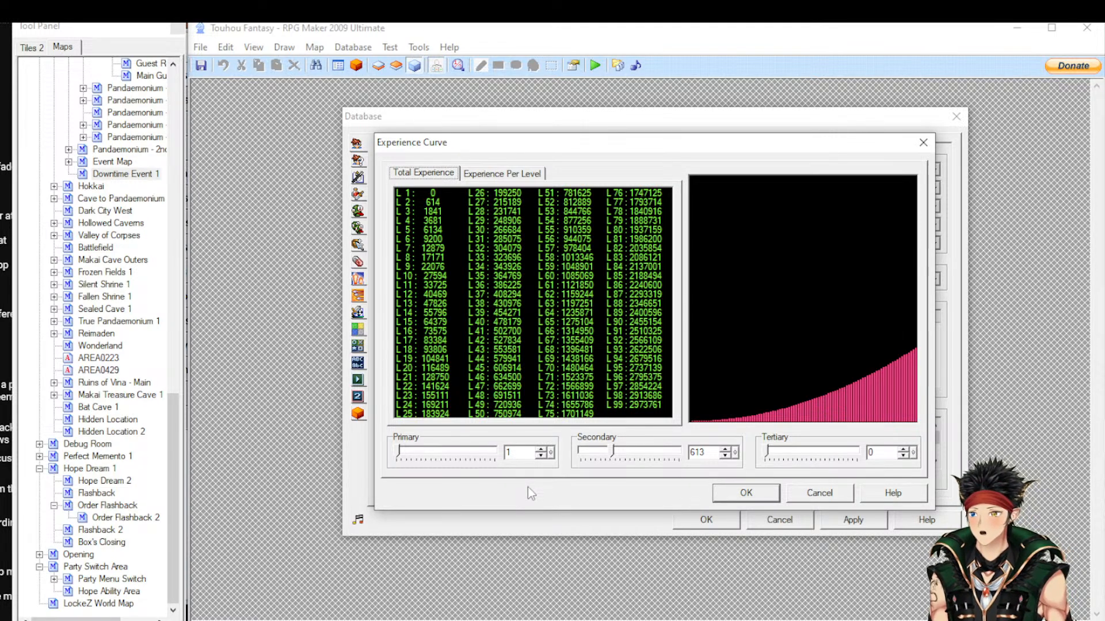
{"action": "left_click", "coordinate": [819, 493]}
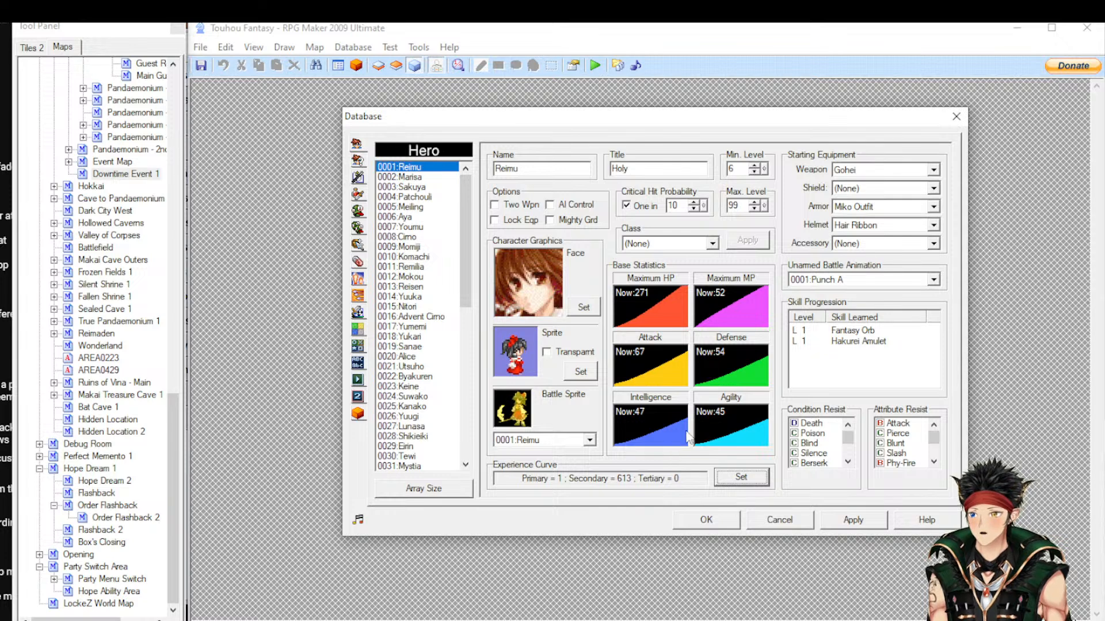
Check the Specify Endpoints options for Reimu's Intelligence progression, try redrawing the curve around levels 40 to 44, and close the dialog
{"action": "left_click", "coordinate": [659, 420]}
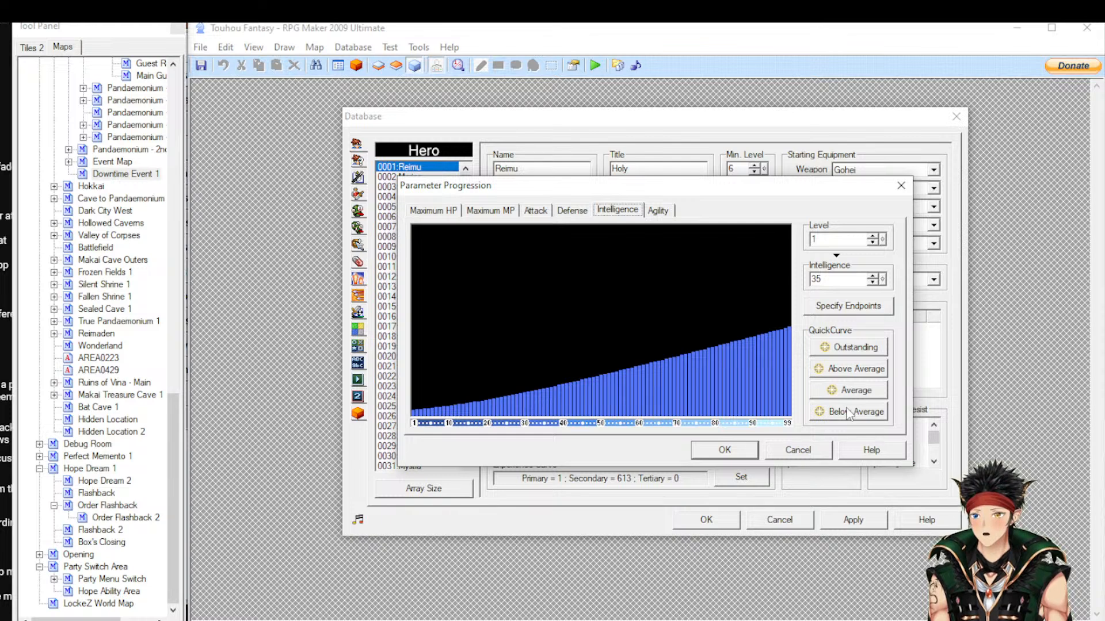
{"action": "left_click", "coordinate": [850, 307]}
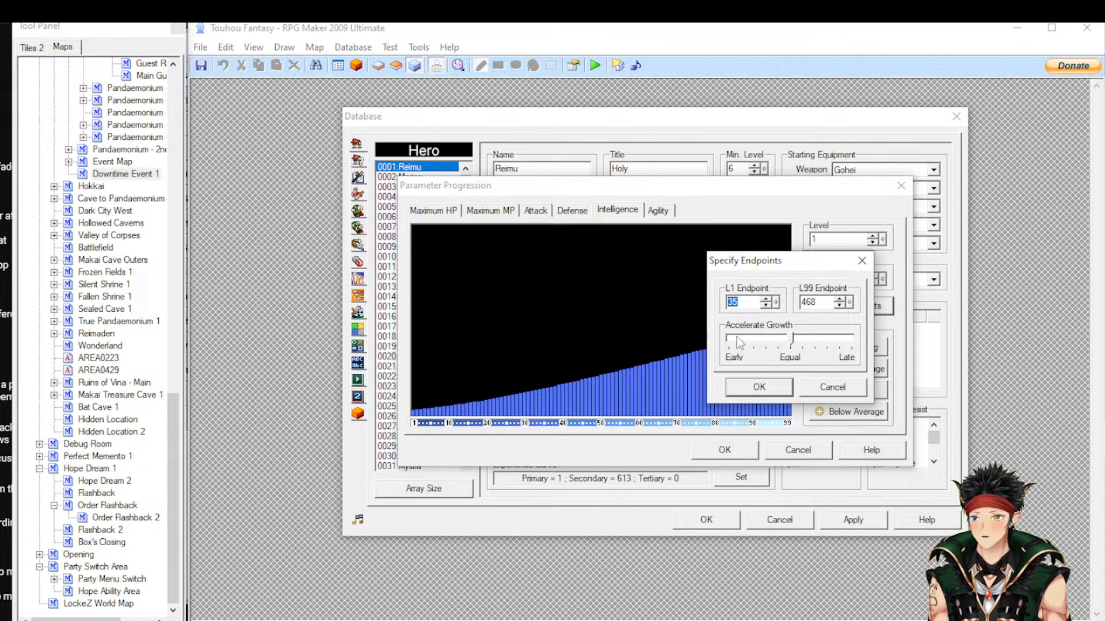
{"action": "left_click", "coordinate": [844, 389]}
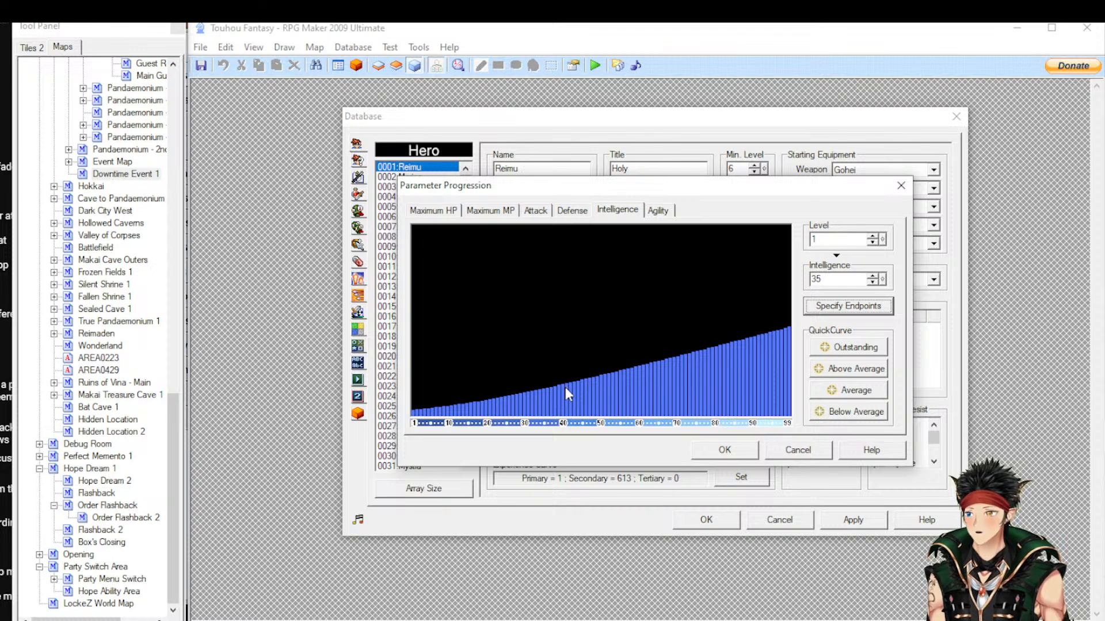
{"action": "mouse_move", "coordinate": [565, 388]}
{"action": "left_mouse_down"}
{"action": "mouse_move", "coordinate": [568, 259]}
{"action": "mouse_move", "coordinate": [581, 427]}
{"action": "mouse_move", "coordinate": [585, 400]}
{"action": "left_mouse_up"}
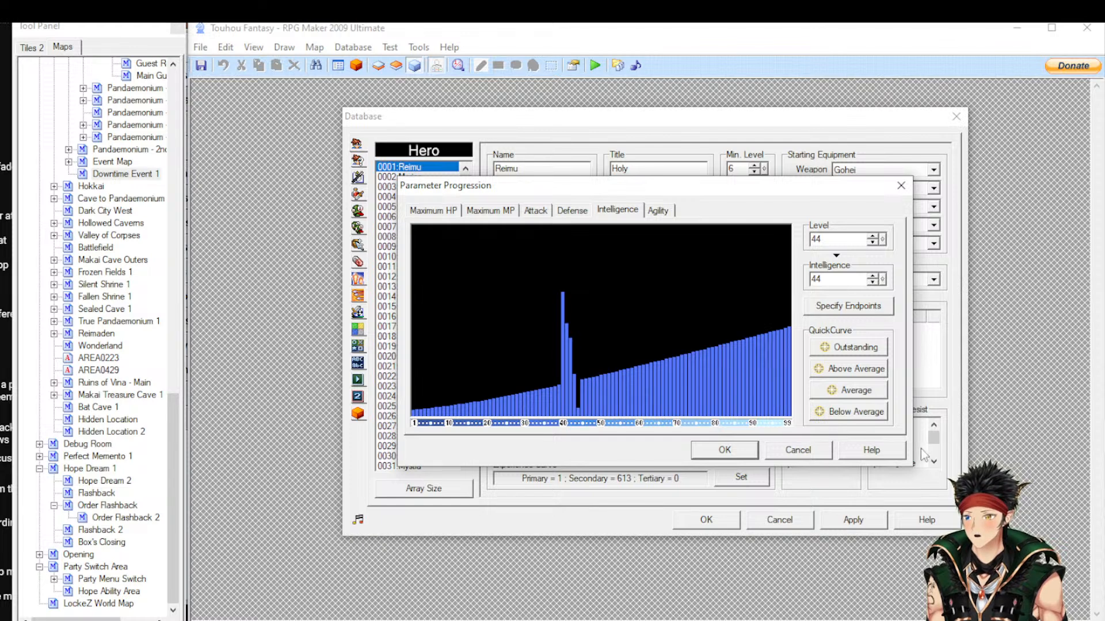
{"action": "left_click", "coordinate": [725, 450]}
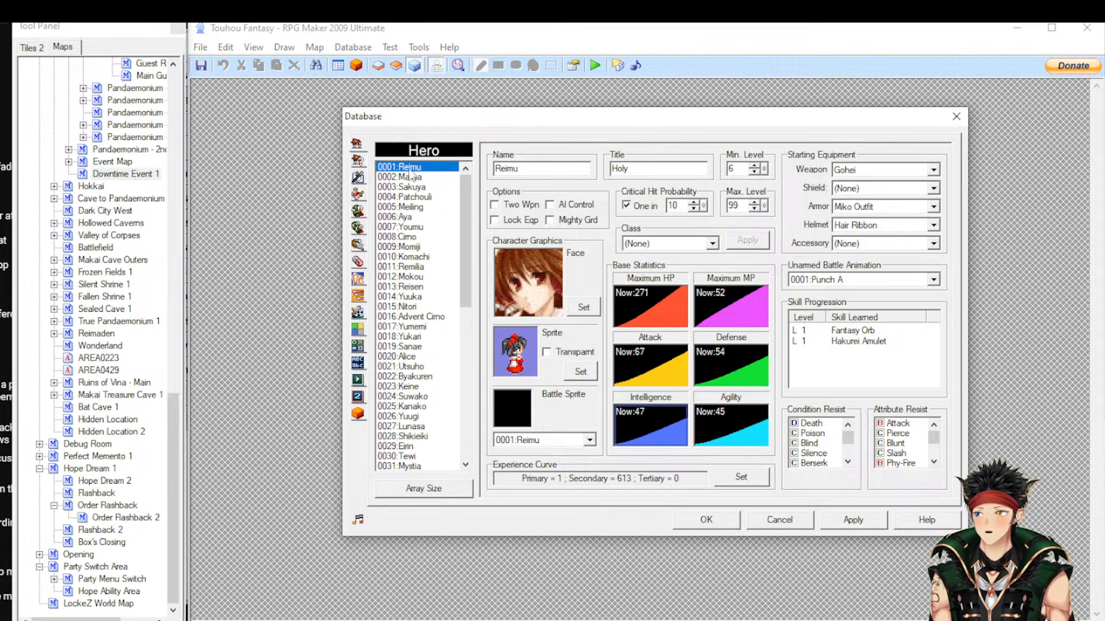
Open the Classes section of the database, browse the first few class entries, and return to Hero A
{"action": "left_click", "coordinate": [358, 160]}
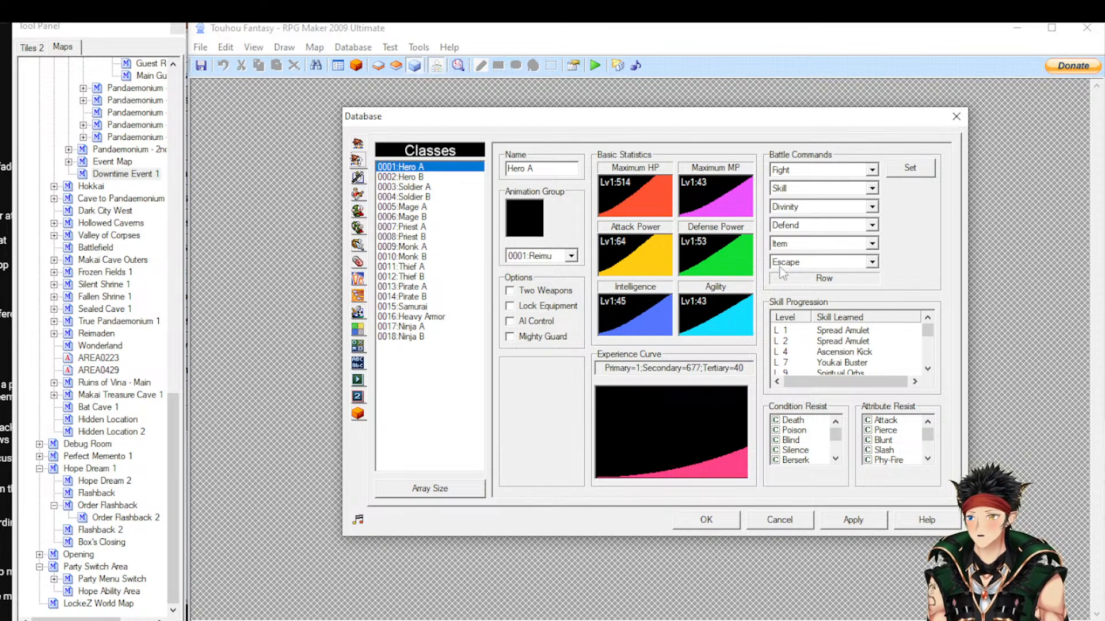
{"action": "left_click", "coordinate": [427, 178]}
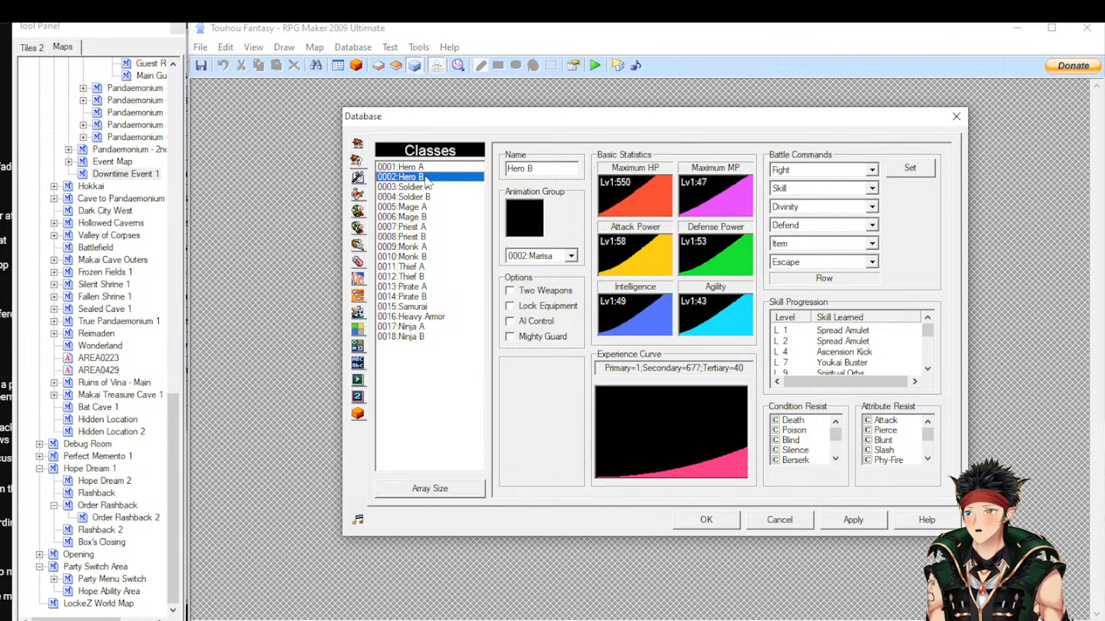
{"action": "key", "text": "Down"}
{"action": "key", "text": "Down"}
{"action": "key", "text": "Up"}
{"action": "key", "text": "Up"}
{"action": "key", "text": "Up"}
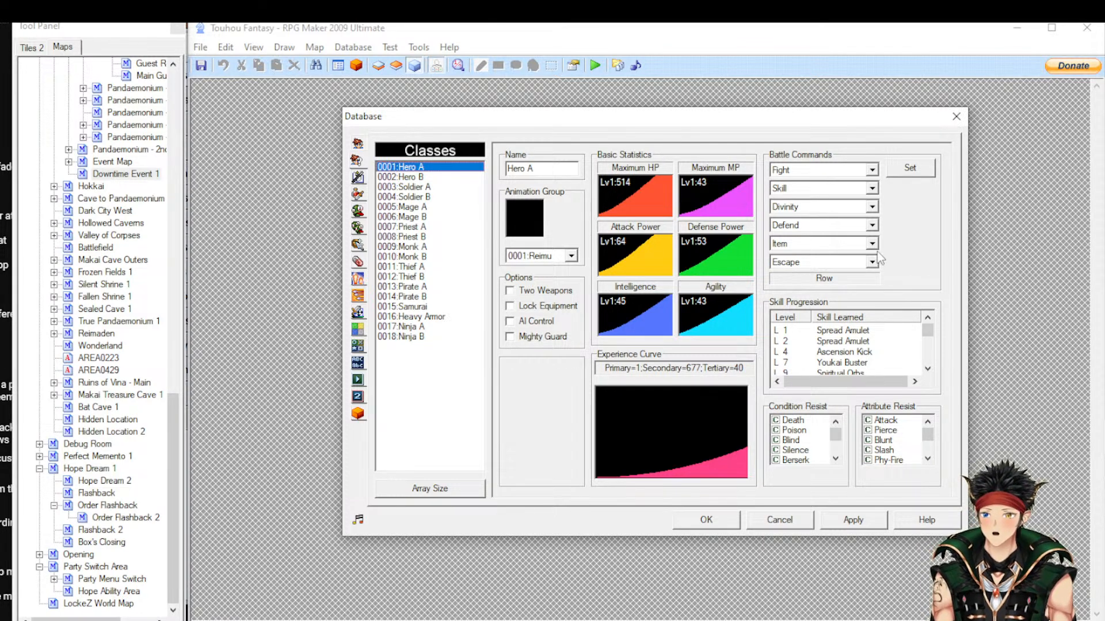
Browse the battle commands available for Hero A's sixth command slot, keeping Escape selected
{"action": "left_click", "coordinate": [859, 263]}
{"action": "scroll", "coordinate": [856, 320], "scroll_direction": "down", "scroll_amount": 5}
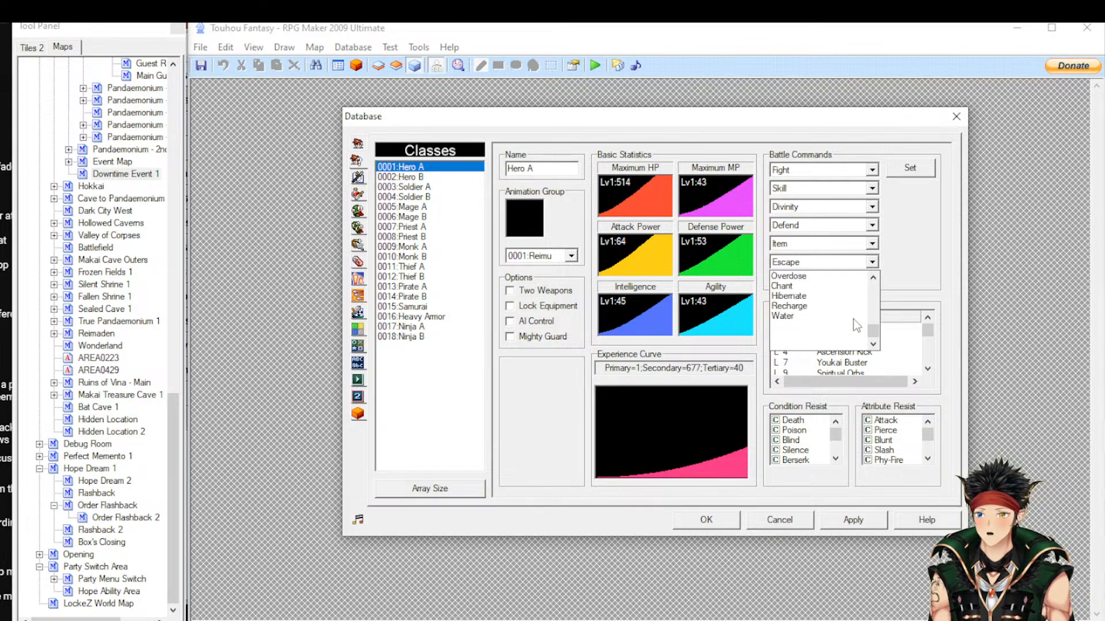
{"action": "scroll", "coordinate": [828, 311], "scroll_direction": "up", "scroll_amount": 3}
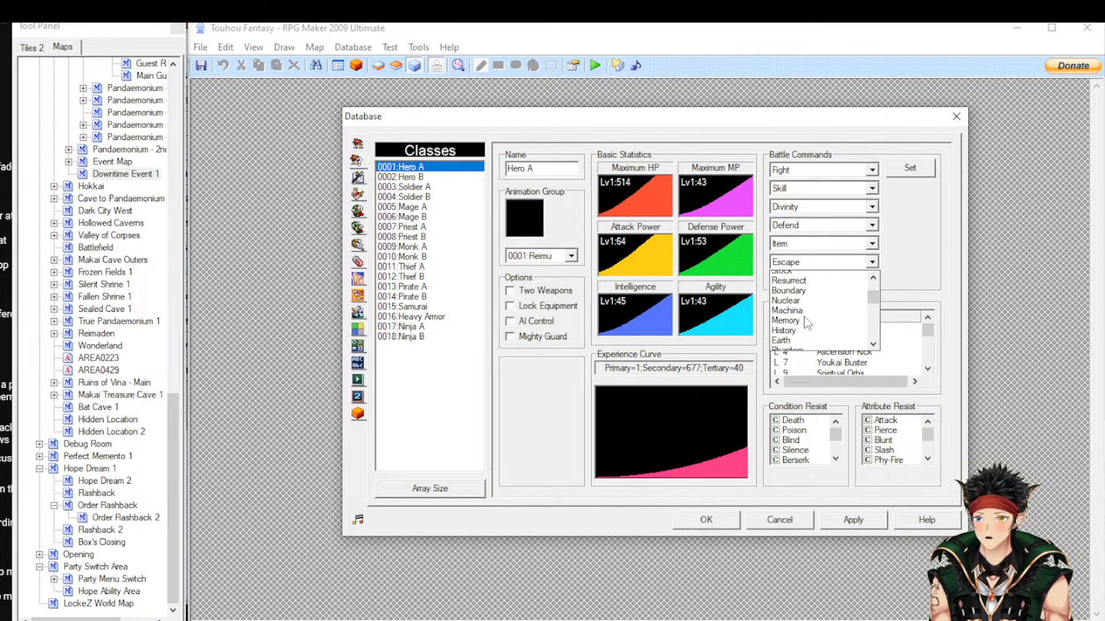
{"action": "scroll", "coordinate": [803, 317], "scroll_direction": "up", "scroll_amount": 5}
{"action": "left_click", "coordinate": [927, 230]}
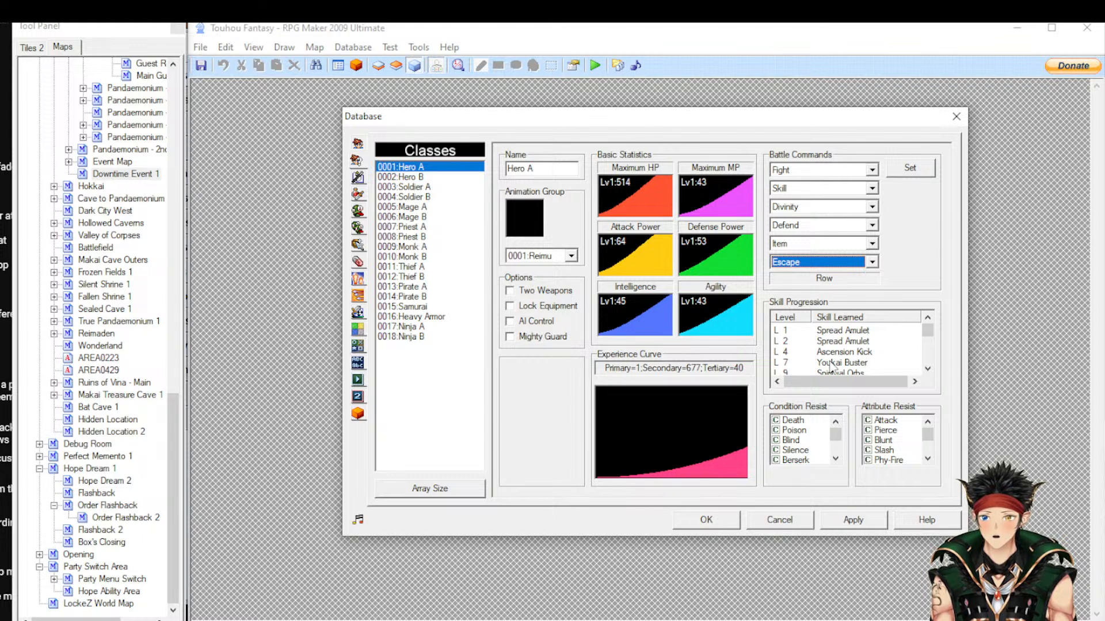
Review the Hero A class's skill progression and compare the Classes data with Reimu's Hero data
{"action": "scroll", "coordinate": [831, 364], "scroll_direction": "down", "scroll_amount": 3}
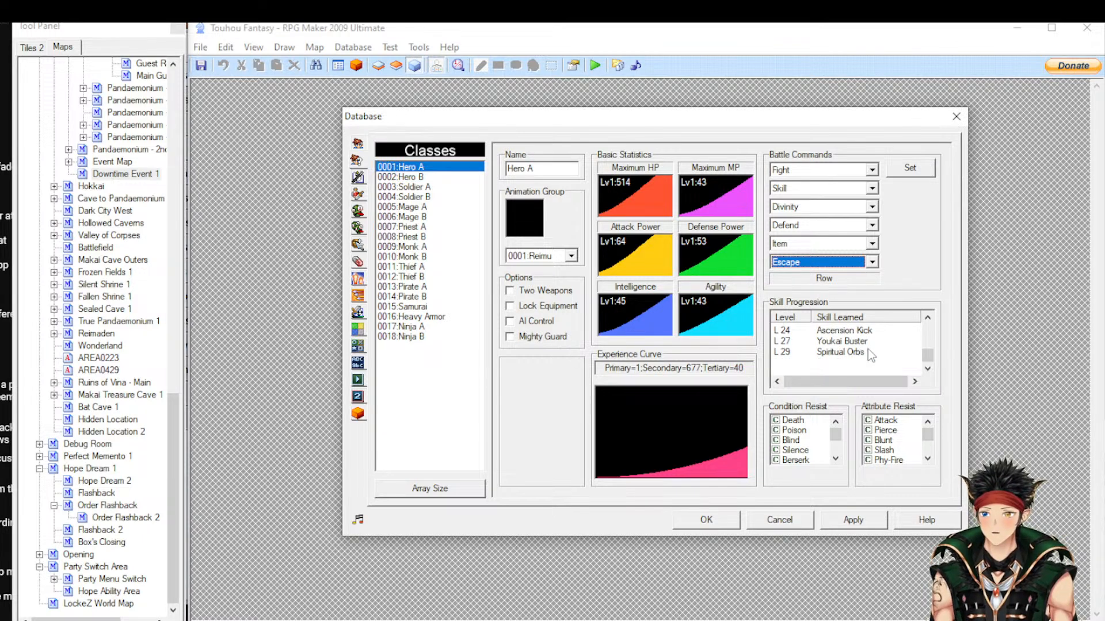
{"action": "scroll", "coordinate": [867, 348], "scroll_direction": "up", "scroll_amount": 3}
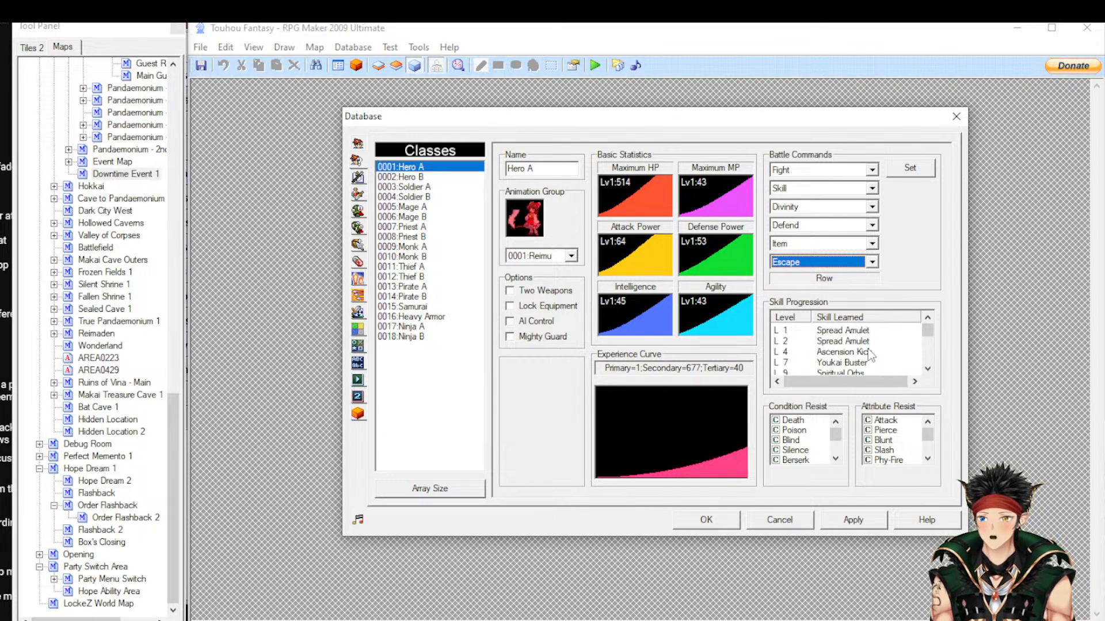
{"action": "left_click", "coordinate": [357, 144]}
{"action": "left_click", "coordinate": [365, 171]}
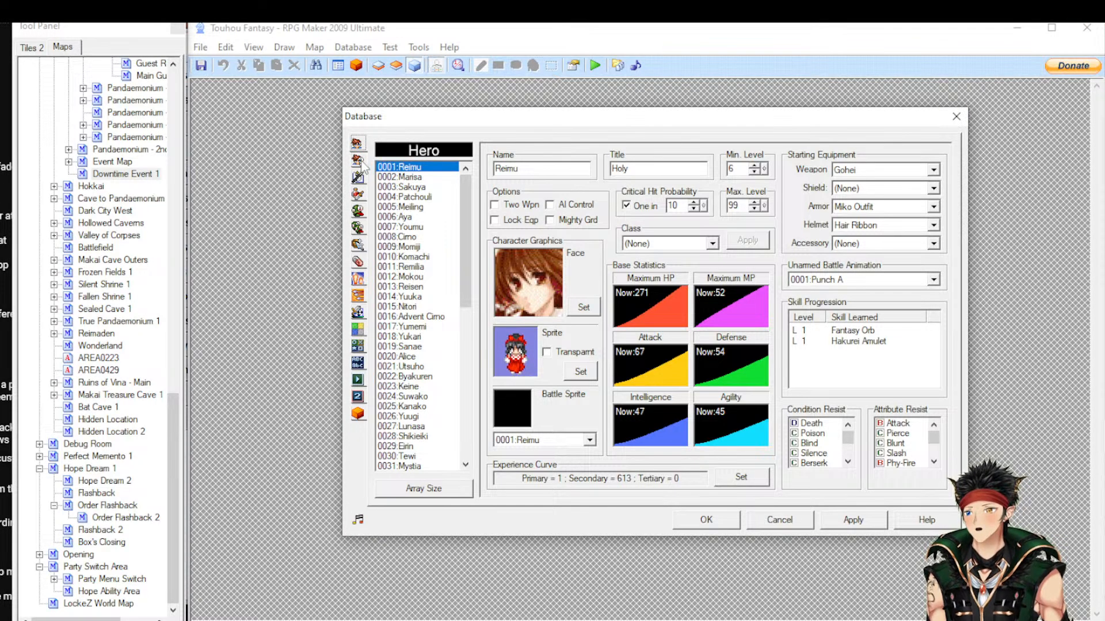
{"action": "left_click", "coordinate": [358, 161]}
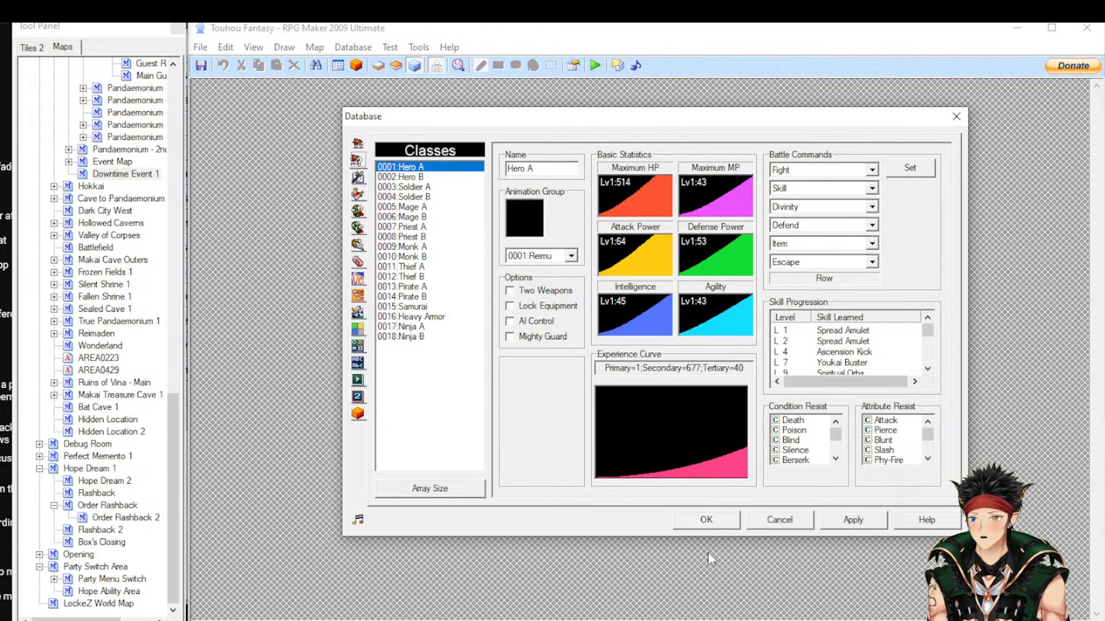
Open the Skills data and review the available skill types for the first Fantasy Orb entry
{"action": "left_click", "coordinate": [357, 177]}
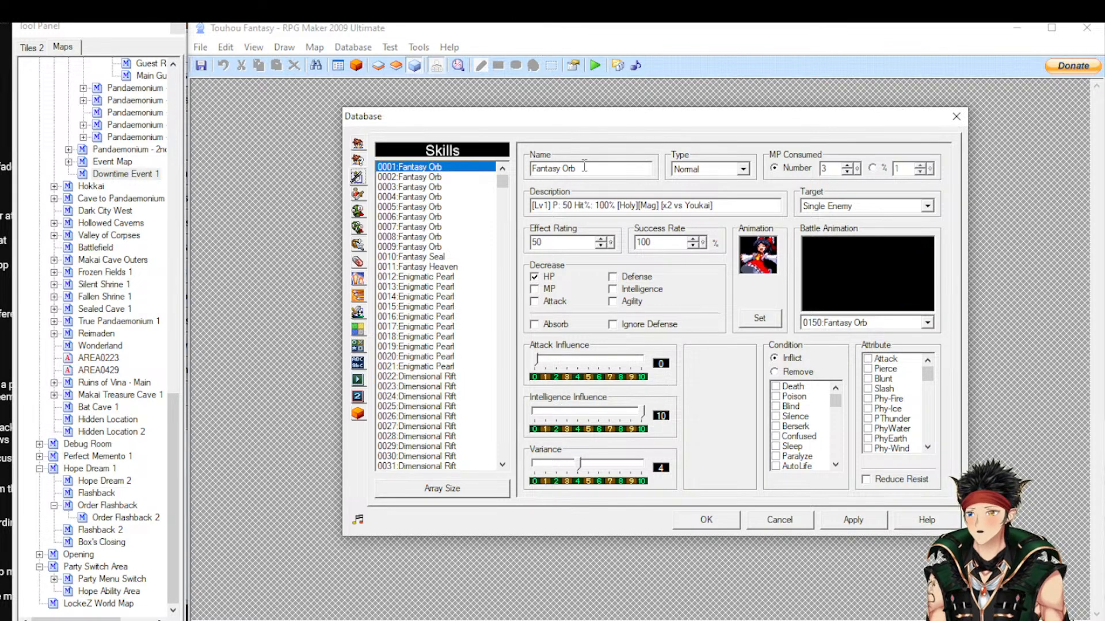
{"action": "left_click", "coordinate": [706, 168]}
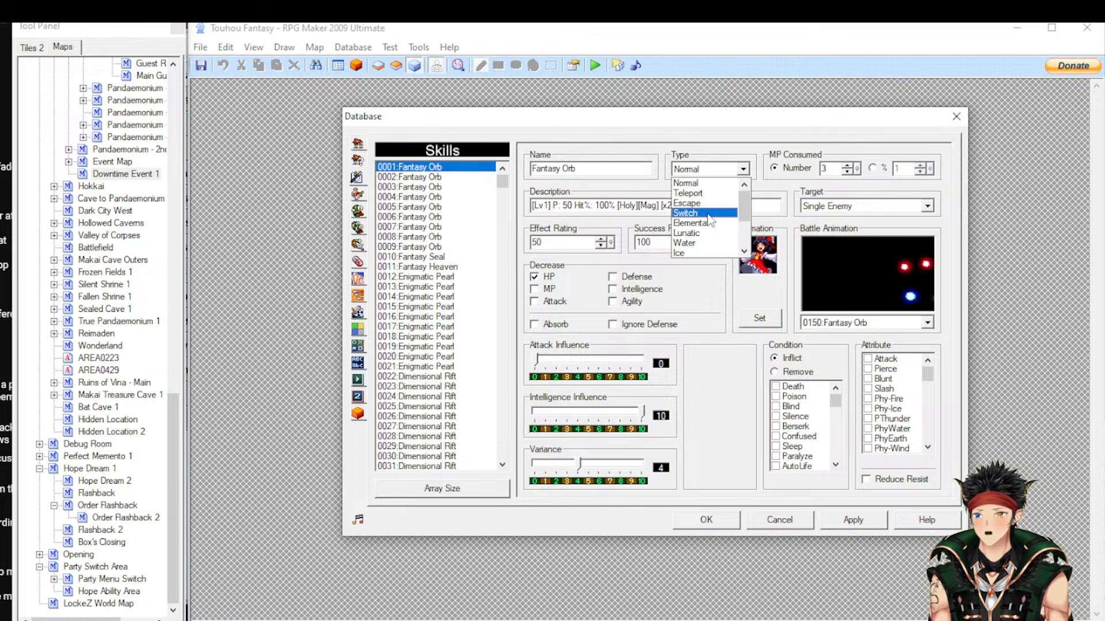
{"action": "scroll", "coordinate": [706, 214], "scroll_direction": "down", "scroll_amount": 2}
{"action": "scroll", "coordinate": [706, 224], "scroll_direction": "up", "scroll_amount": 2}
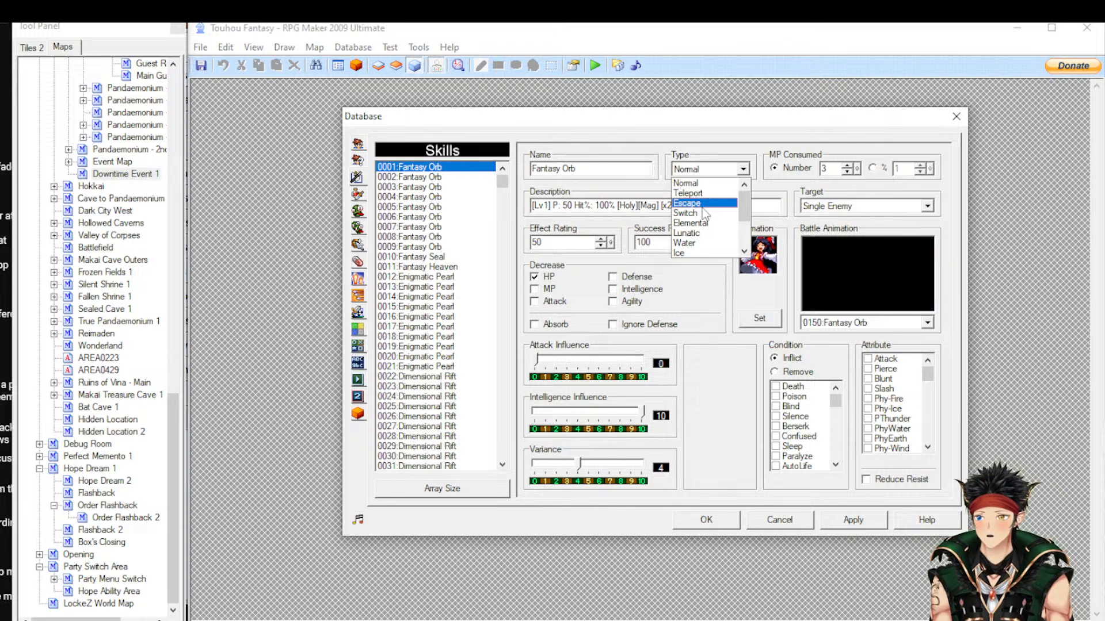
{"action": "left_click", "coordinate": [700, 171]}
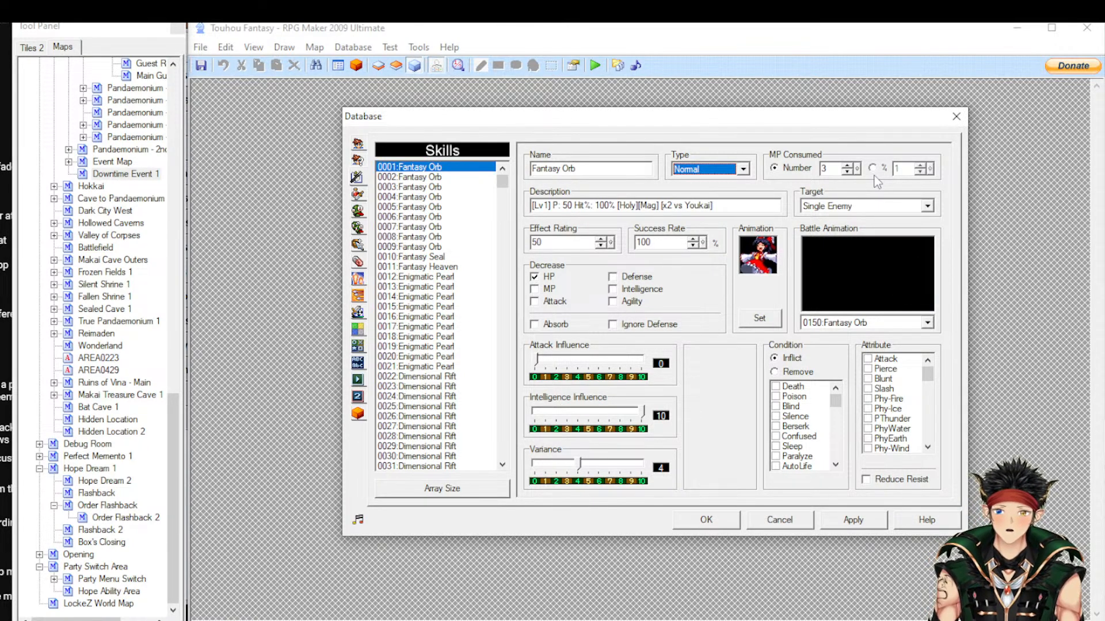
Review the Fantasy Orb skill's target options, description and attribute list
{"action": "left_click", "coordinate": [869, 205]}
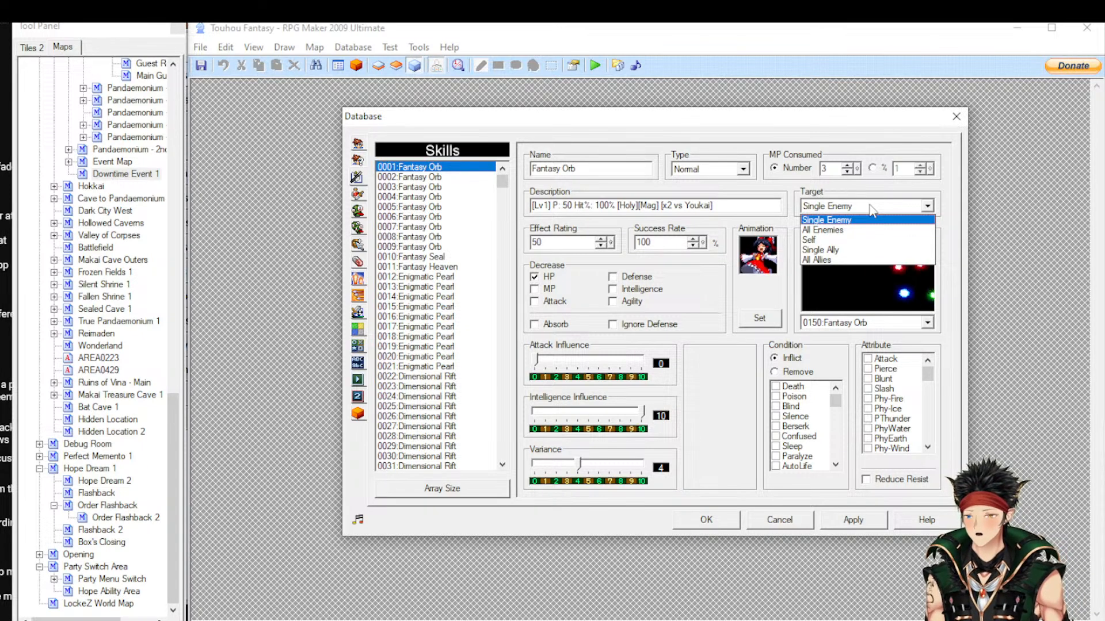
{"action": "left_click", "coordinate": [872, 210]}
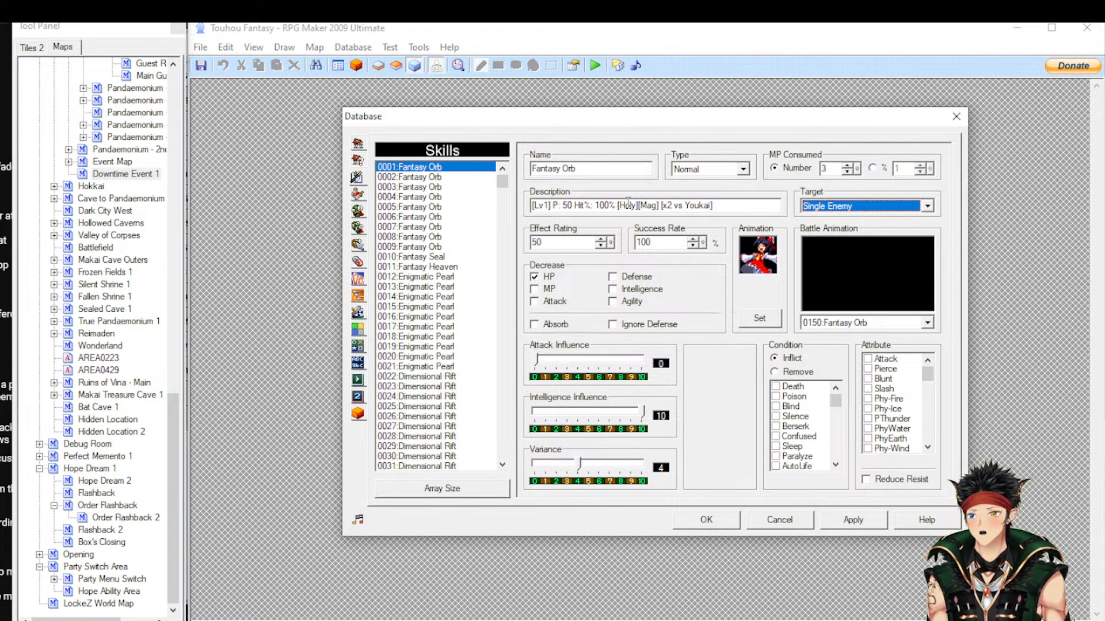
{"action": "left_click", "coordinate": [629, 206]}
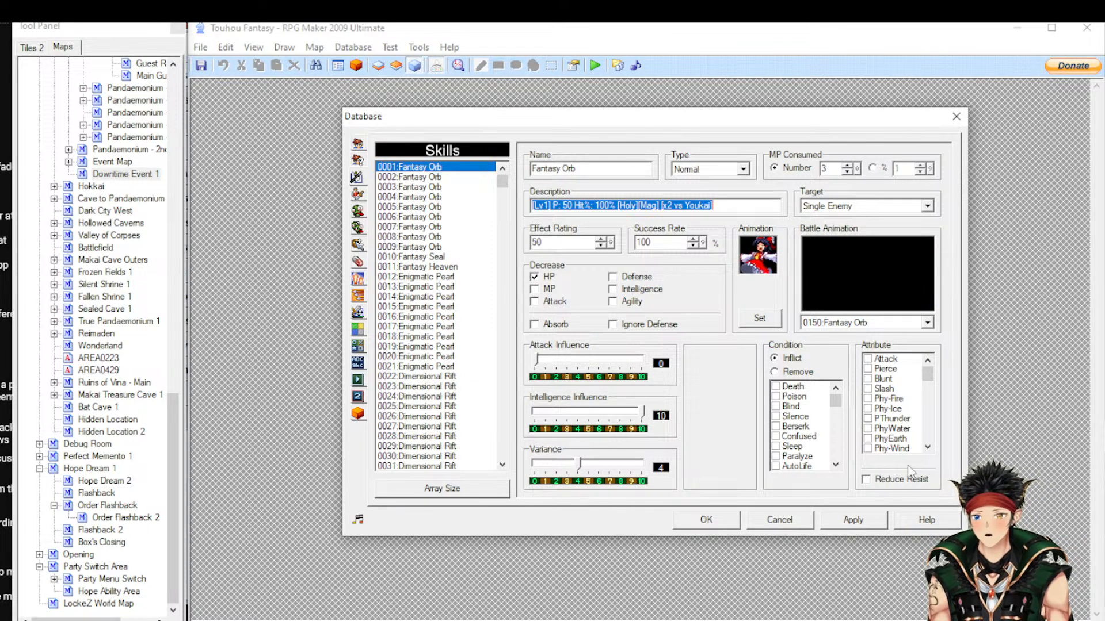
{"action": "scroll", "coordinate": [897, 397], "scroll_direction": "down", "scroll_amount": 3}
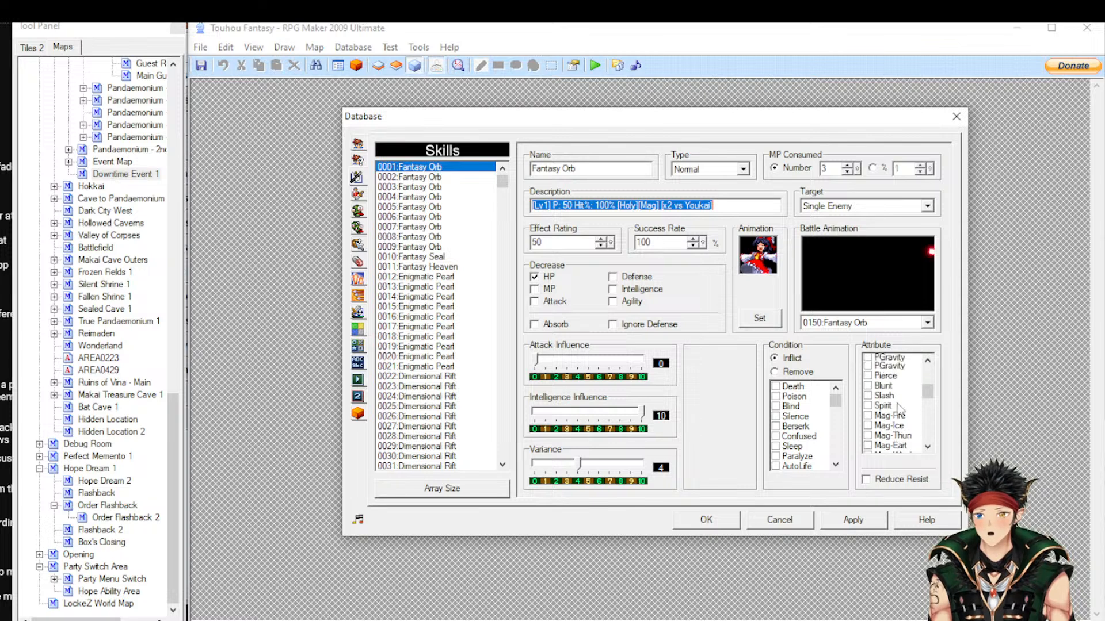
{"action": "scroll", "coordinate": [901, 409], "scroll_direction": "up", "scroll_amount": 2}
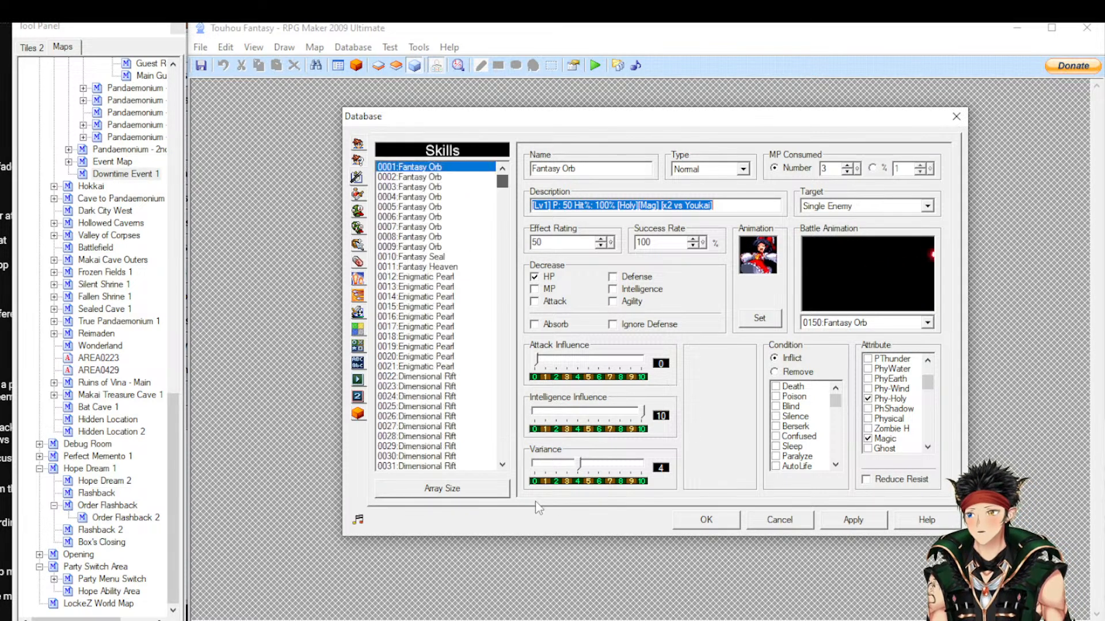
Try the Escape and Switch types on empty skill 4981, checking the battle activation option, and return its type to Normal
{"action": "left_click_drag", "start_coordinate": [502, 182], "coordinate": [520, 492]}
{"action": "left_click", "coordinate": [436, 277]}
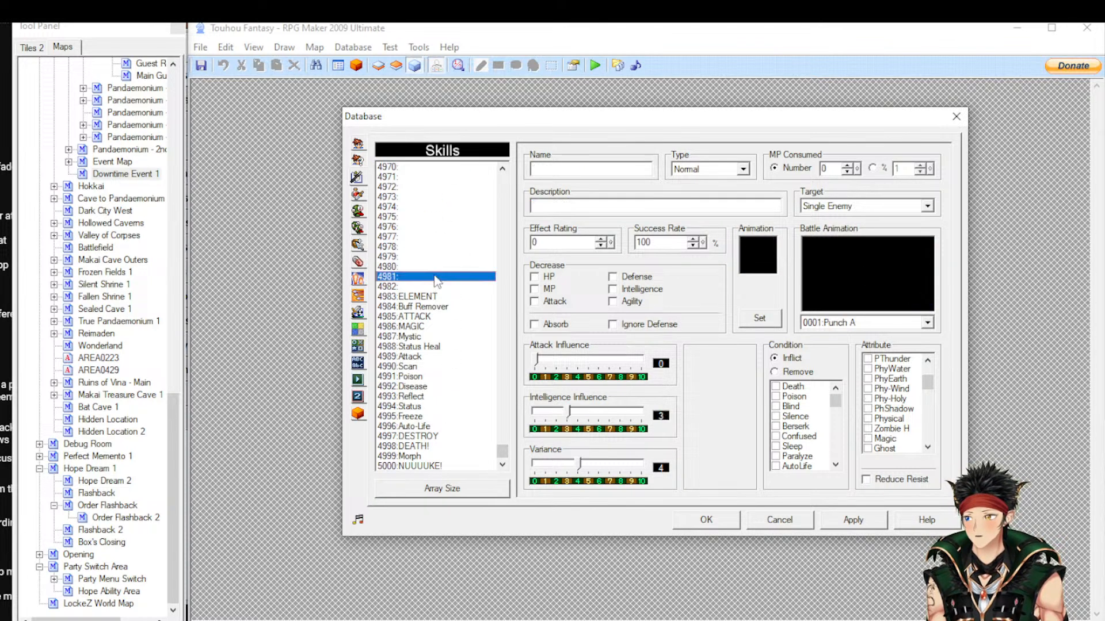
{"action": "left_click", "coordinate": [720, 169]}
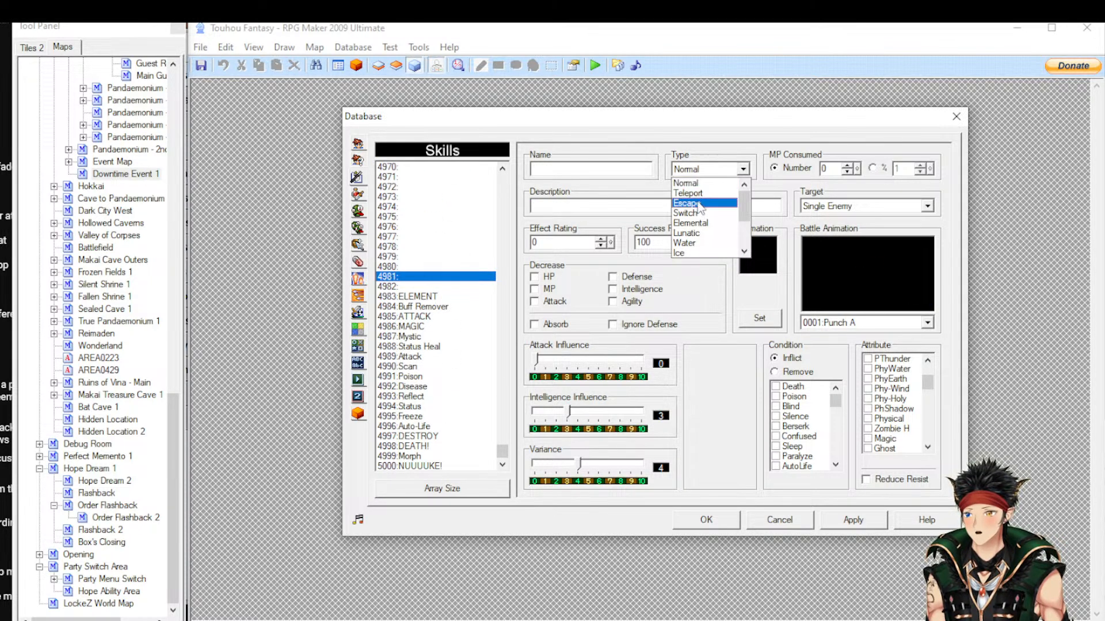
{"action": "left_click", "coordinate": [699, 196]}
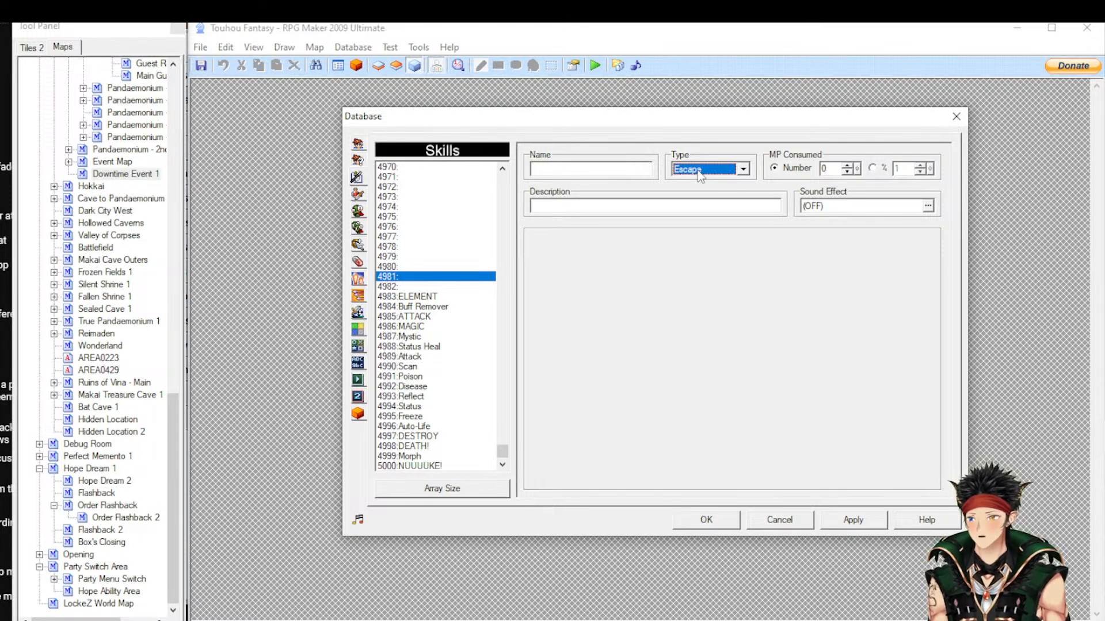
{"action": "scroll", "coordinate": [698, 174], "scroll_direction": "down", "scroll_amount": 1}
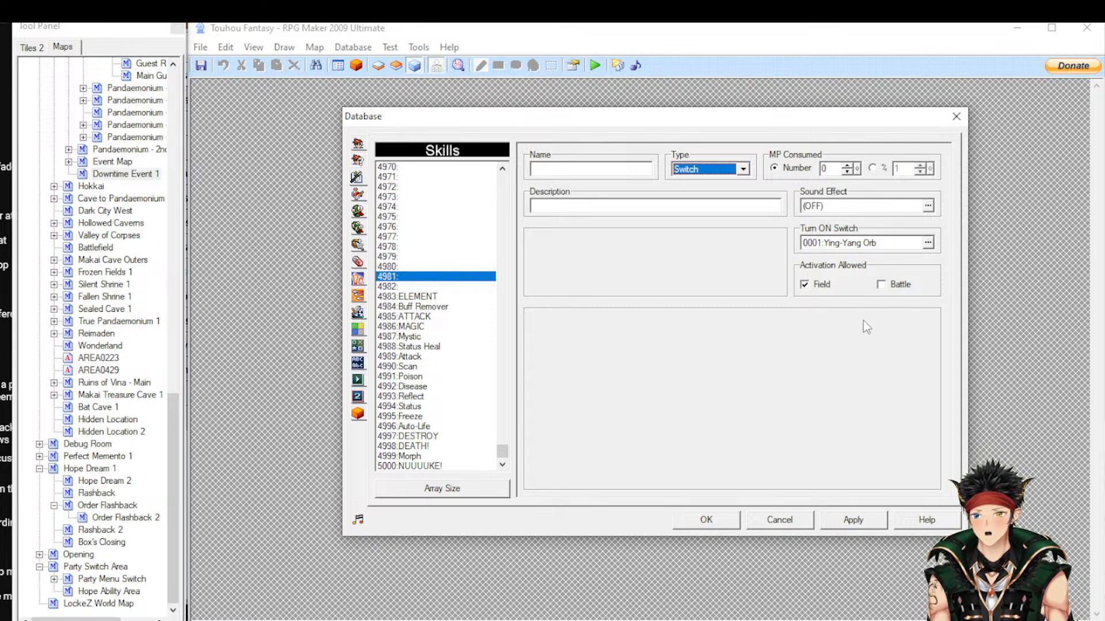
{"action": "left_click", "coordinate": [882, 286]}
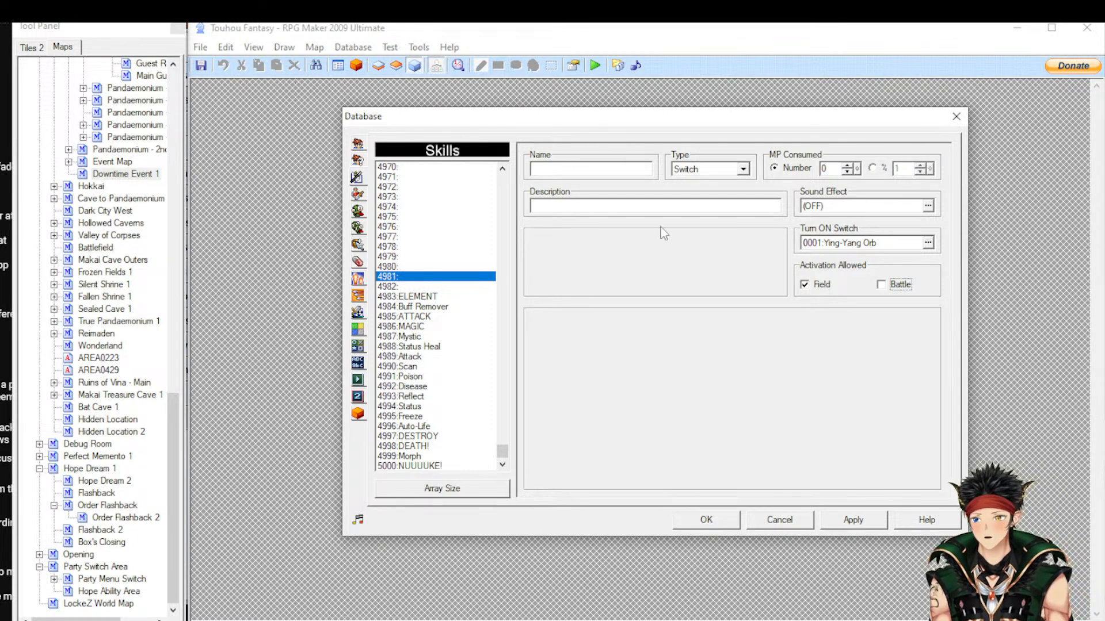
{"action": "scroll", "coordinate": [693, 172], "scroll_direction": "up", "scroll_amount": 3}
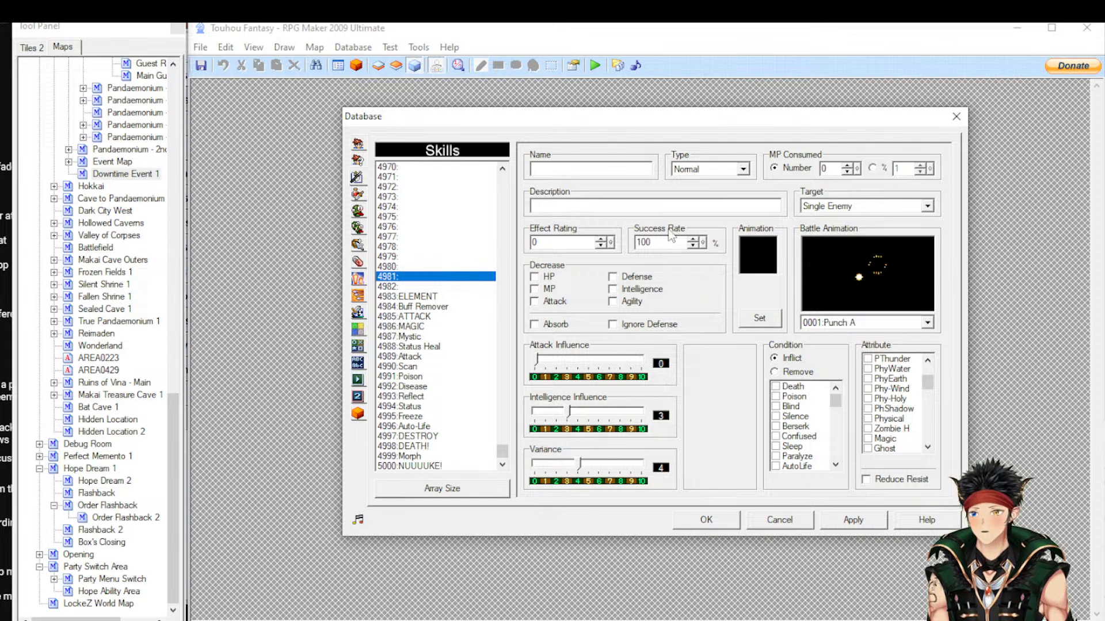
Open the Items data, and in the other RPG Maker project's database review the Attack skill's scope and occasion options
{"action": "left_click", "coordinate": [357, 194]}
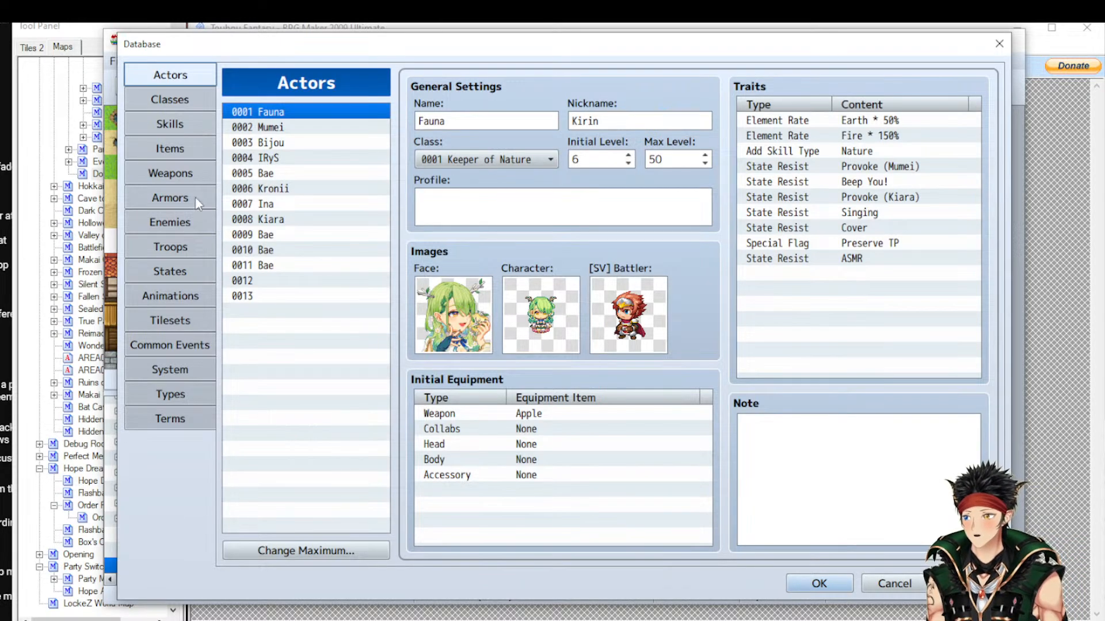
{"action": "left_click", "coordinate": [166, 124]}
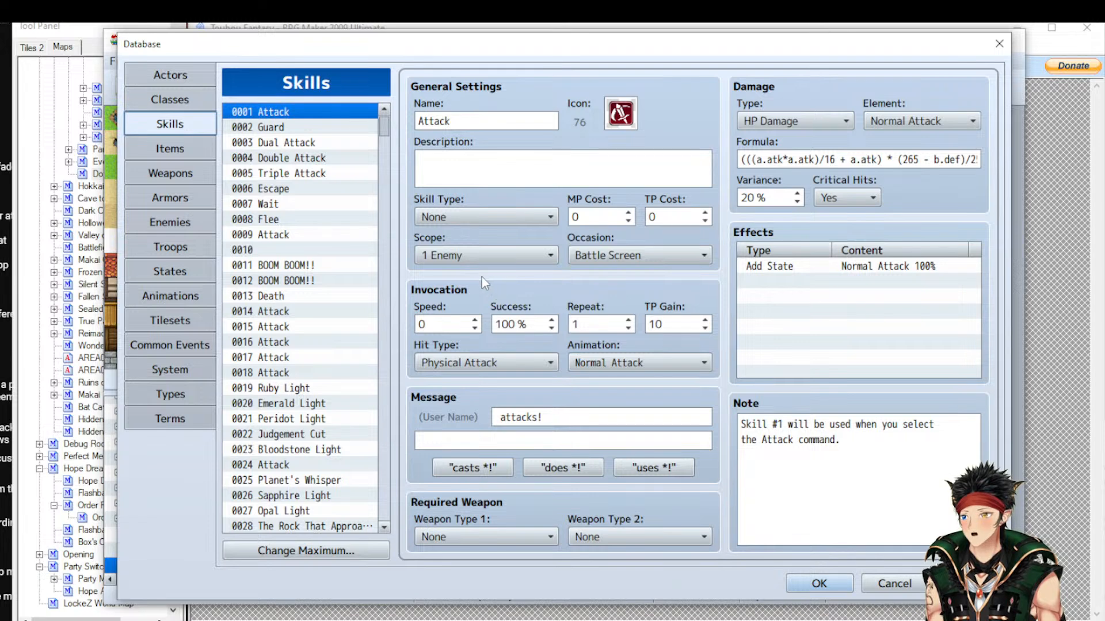
{"action": "left_click", "coordinate": [484, 256]}
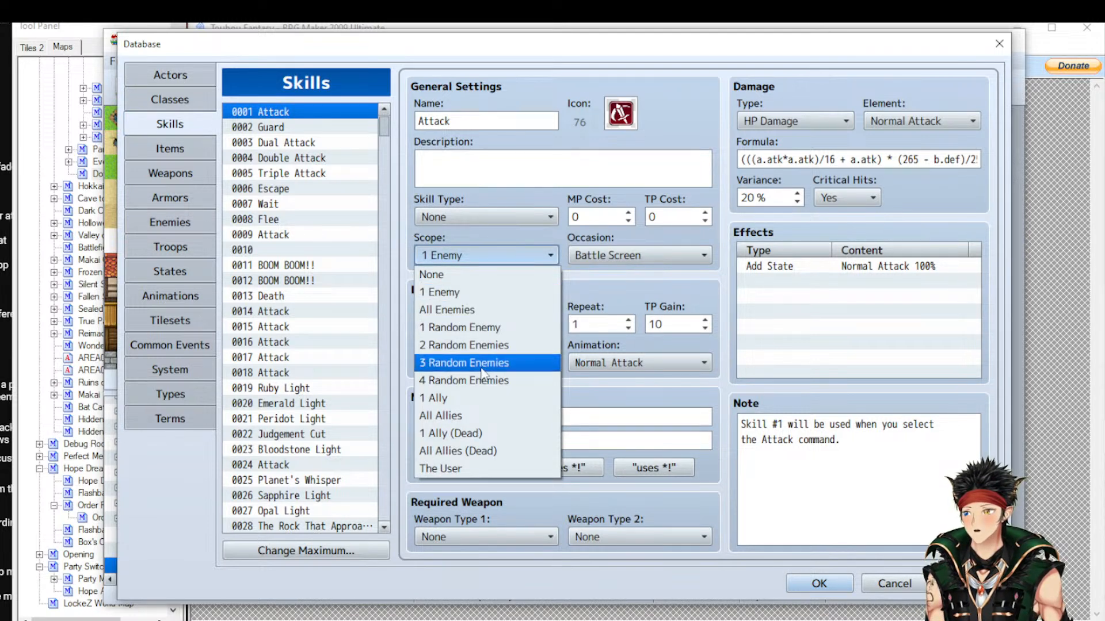
{"action": "left_click", "coordinate": [640, 256]}
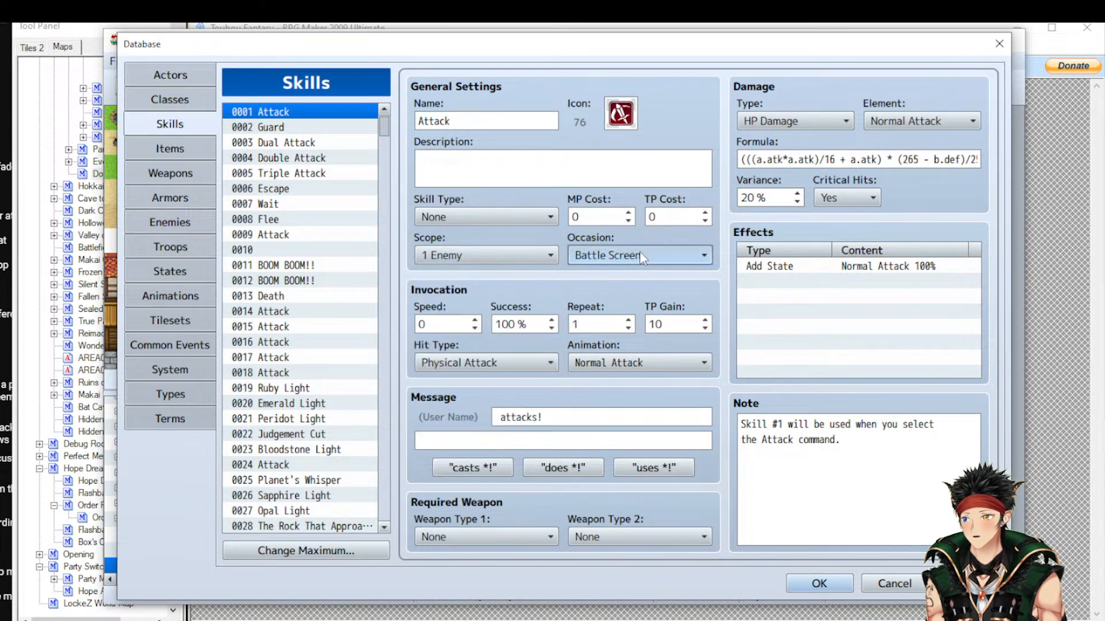
{"action": "left_click", "coordinate": [643, 258]}
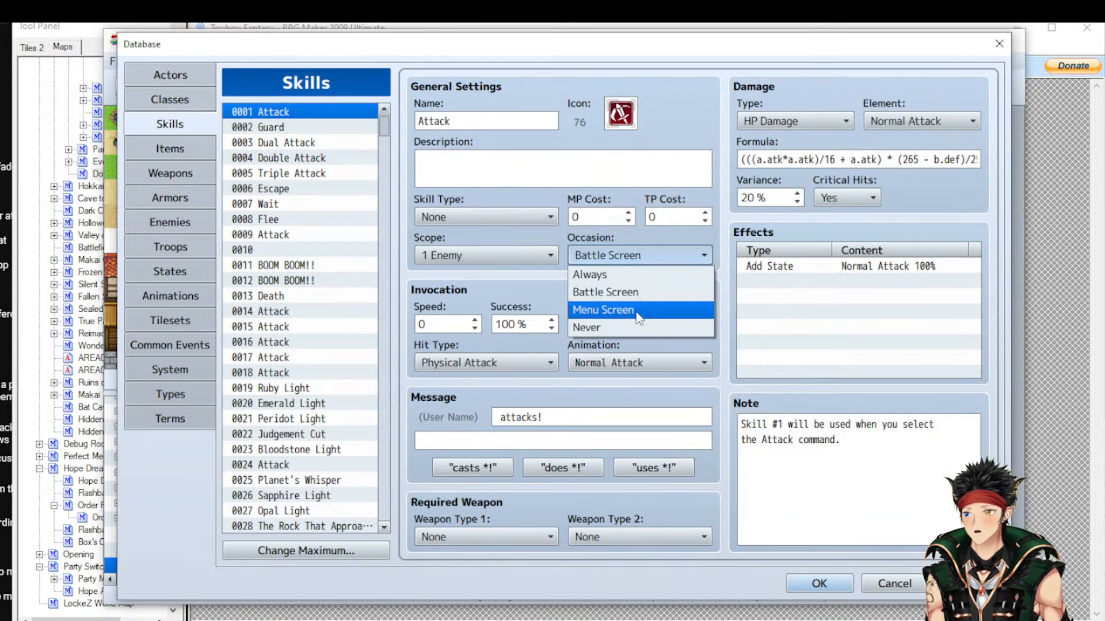
{"action": "left_click", "coordinate": [617, 264]}
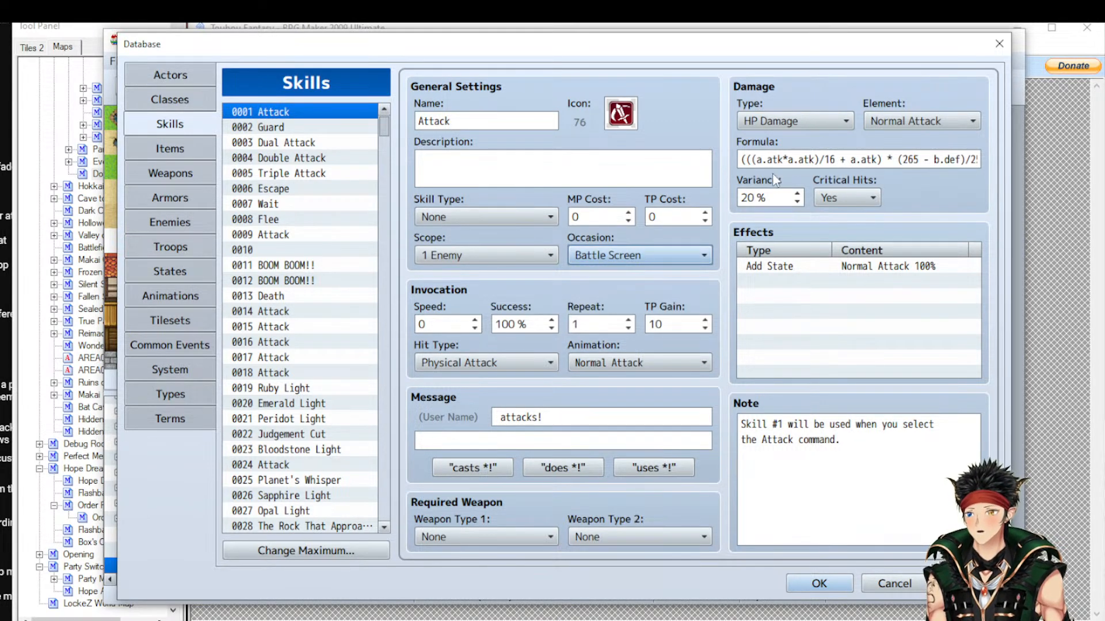
Review the Attack skill's damage type, element and hit type options without changing them
{"action": "left_click", "coordinate": [816, 121]}
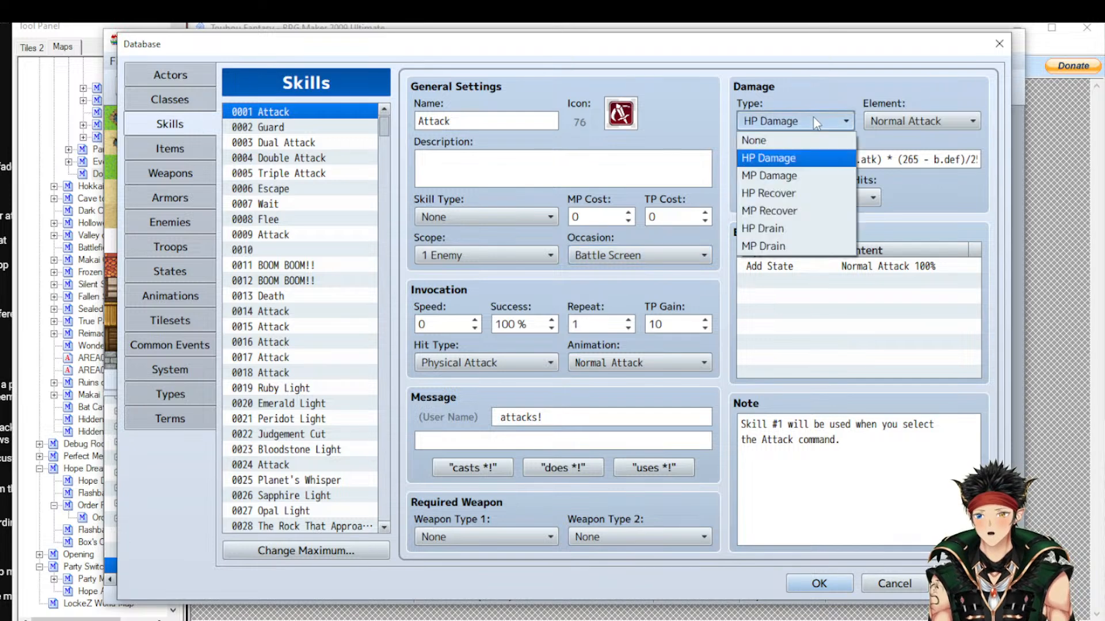
{"action": "left_click", "coordinate": [814, 119]}
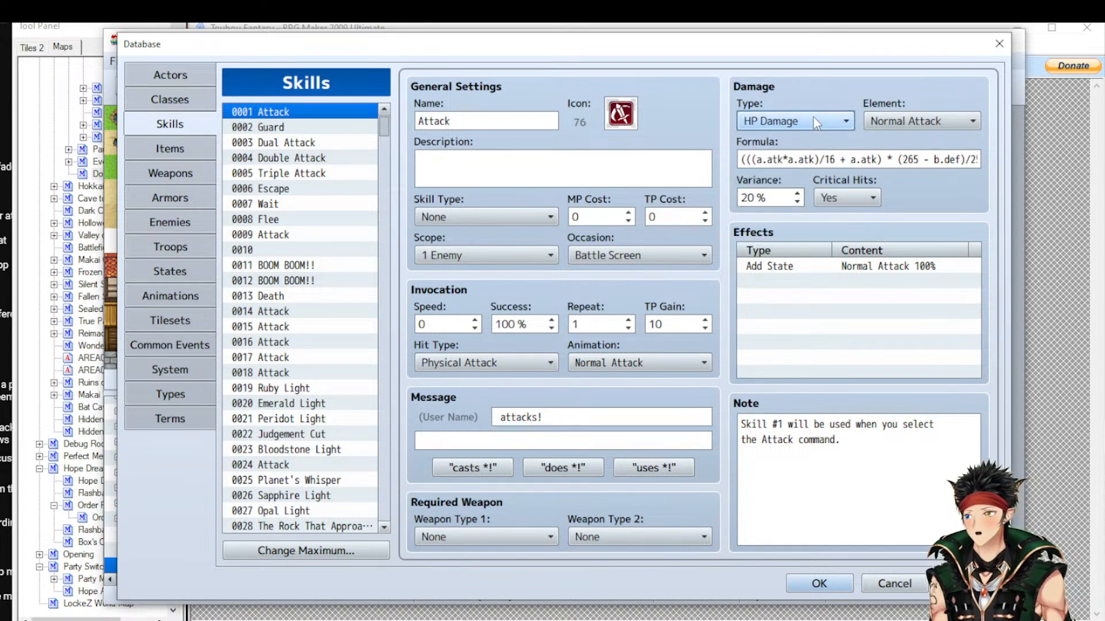
{"action": "left_click", "coordinate": [878, 126]}
{"action": "left_click", "coordinate": [879, 126]}
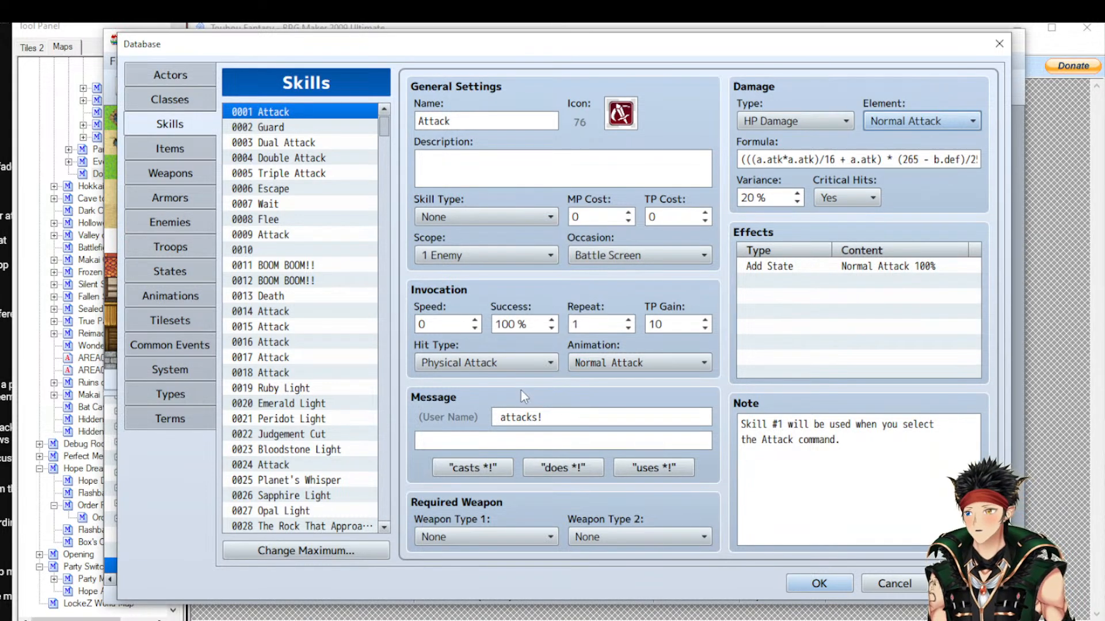
{"action": "left_click", "coordinate": [489, 368]}
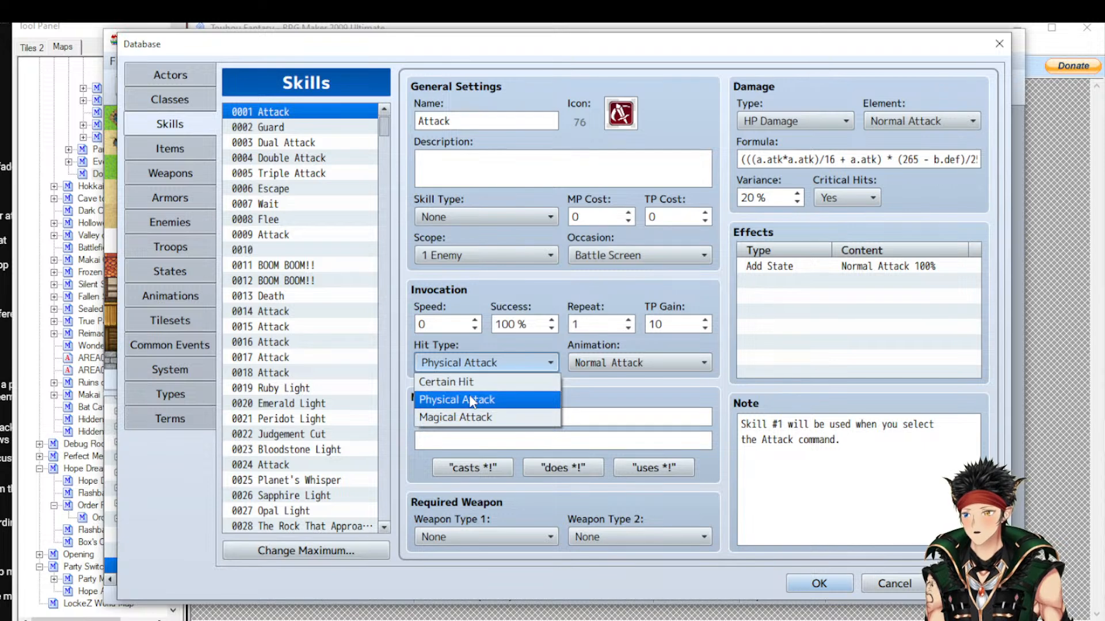
{"action": "left_click", "coordinate": [488, 361]}
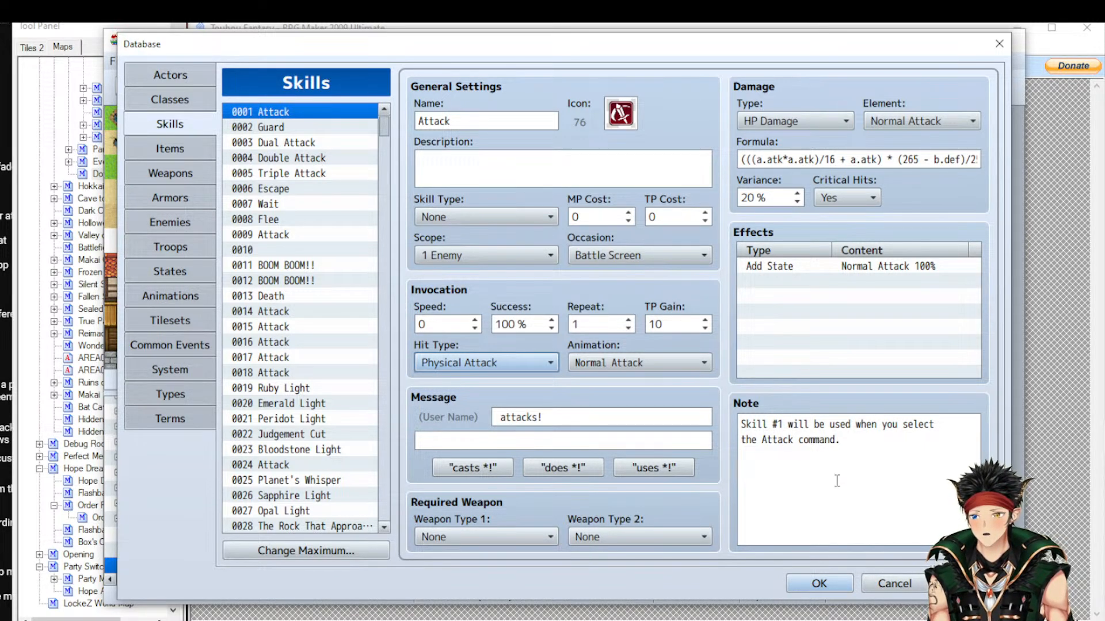
View the Emerald Light skill's settings and review the scope options of the Herbal Tea item
{"action": "left_click", "coordinate": [314, 404]}
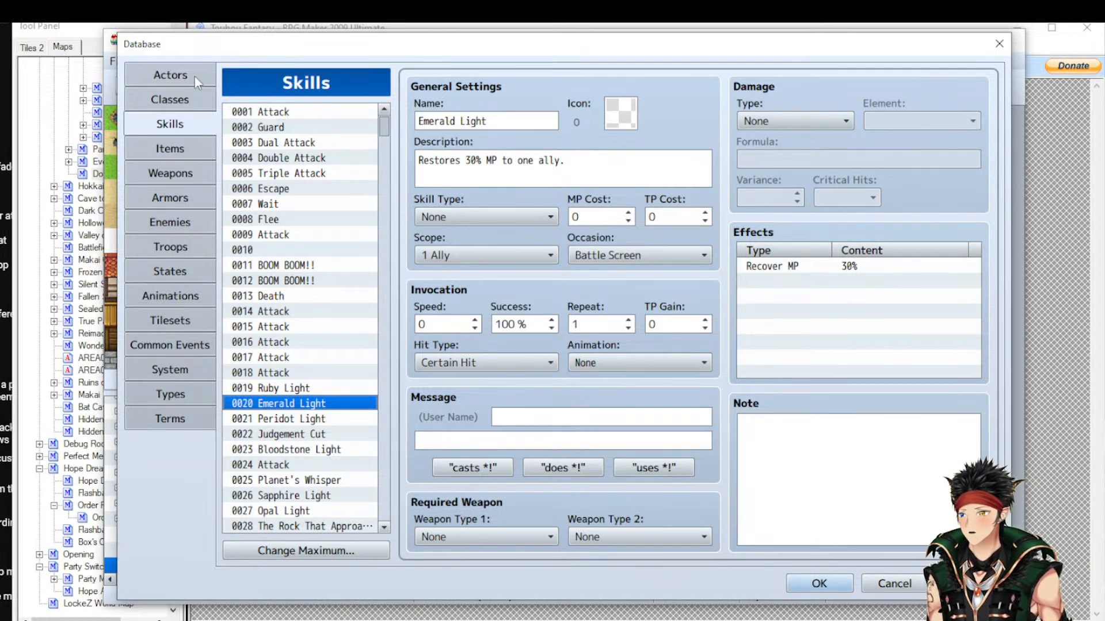
{"action": "left_click", "coordinate": [184, 144]}
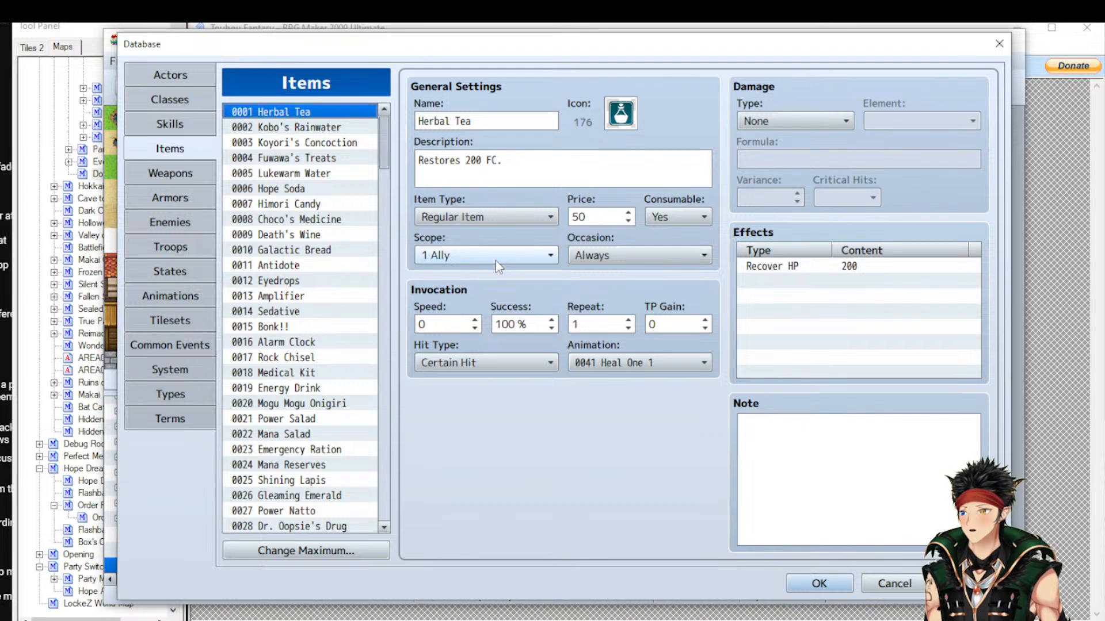
{"action": "left_click", "coordinate": [445, 263]}
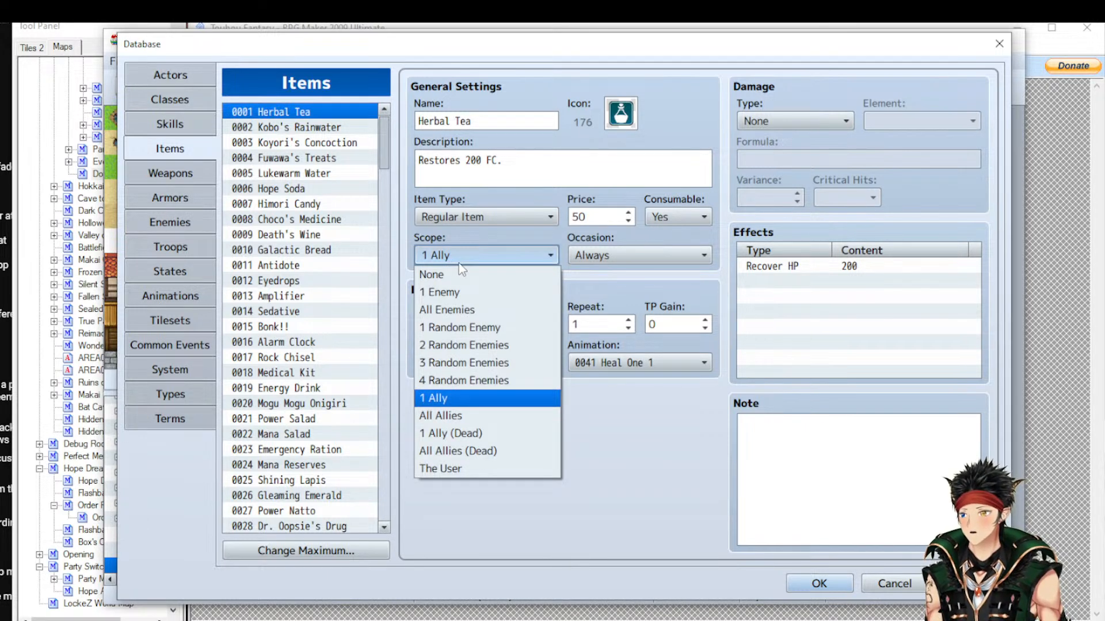
{"action": "left_click", "coordinate": [458, 262]}
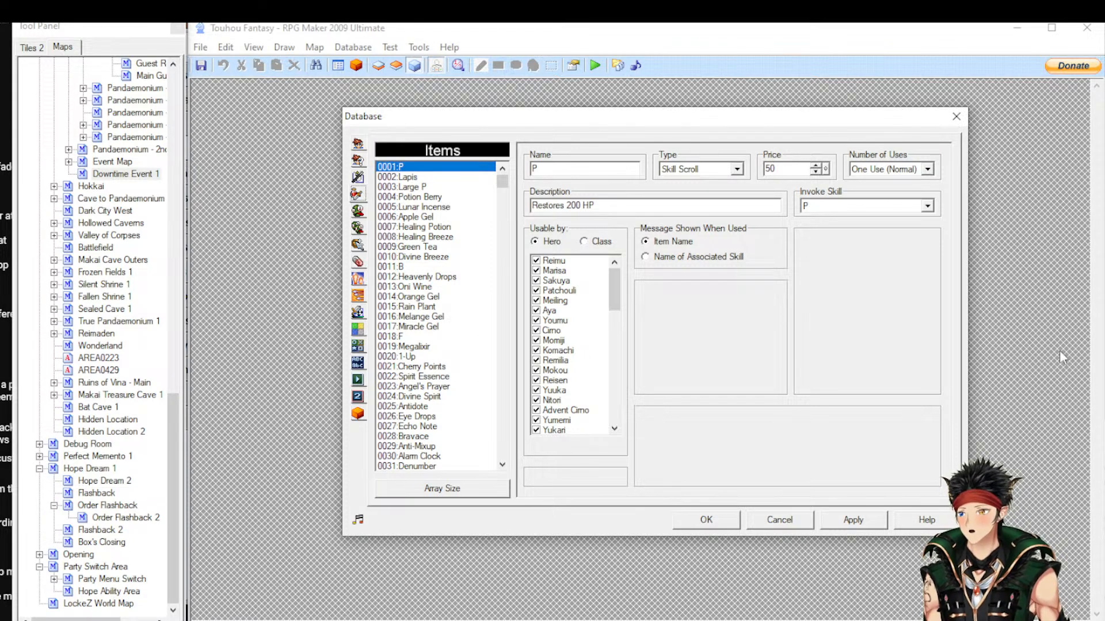
Review the invocable skills available for item P, keeping its Invoke Skill setting on P
{"action": "left_click", "coordinate": [831, 207]}
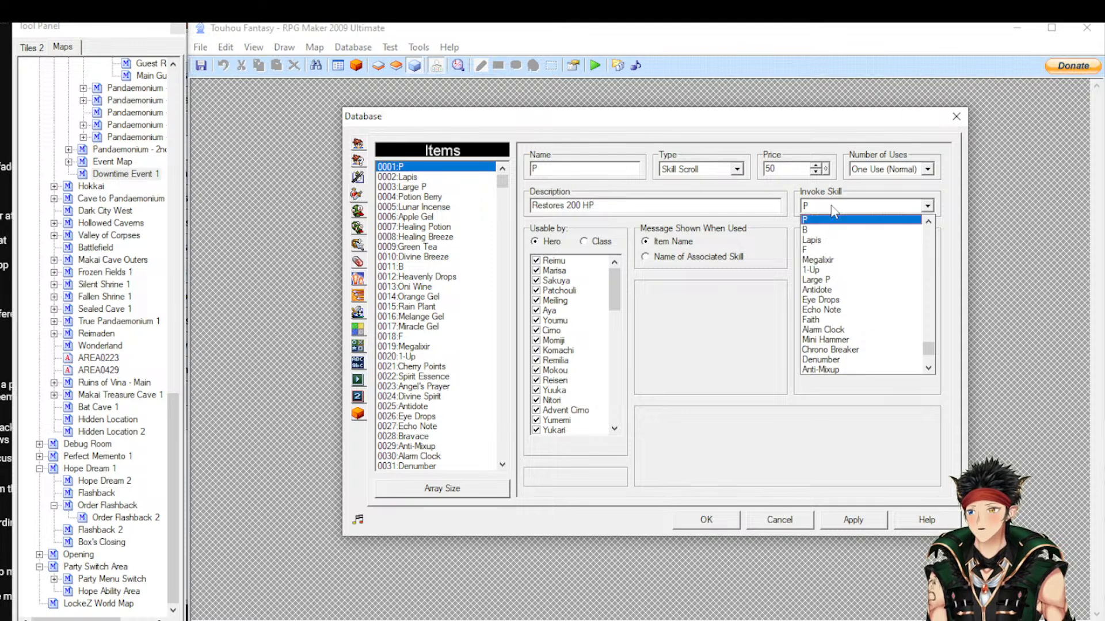
{"action": "left_click", "coordinate": [833, 208]}
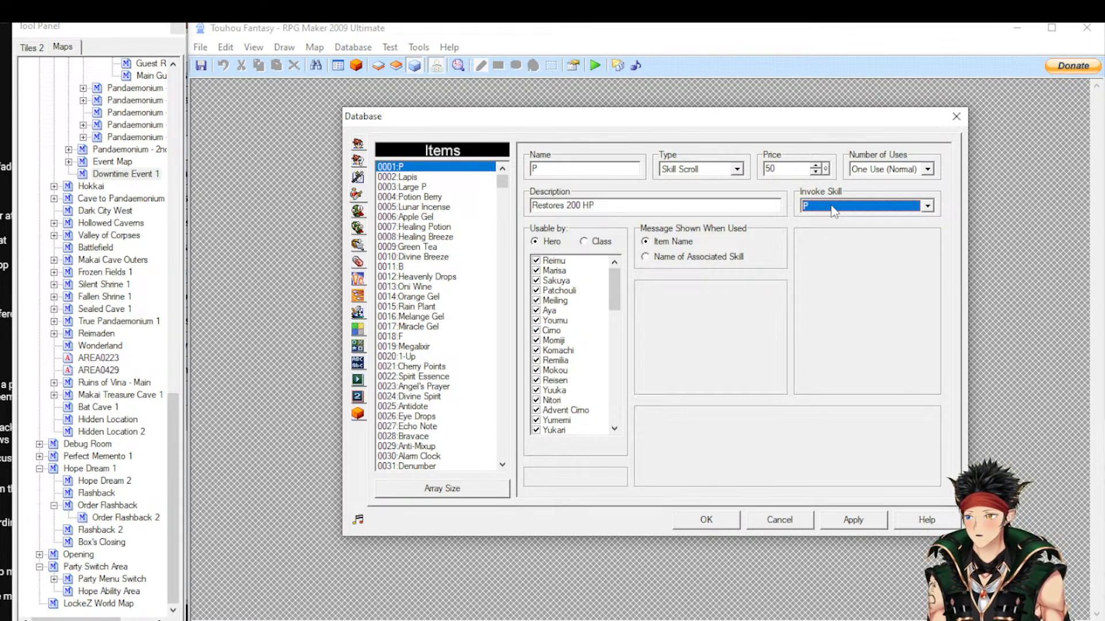
{"action": "left_click", "coordinate": [833, 208]}
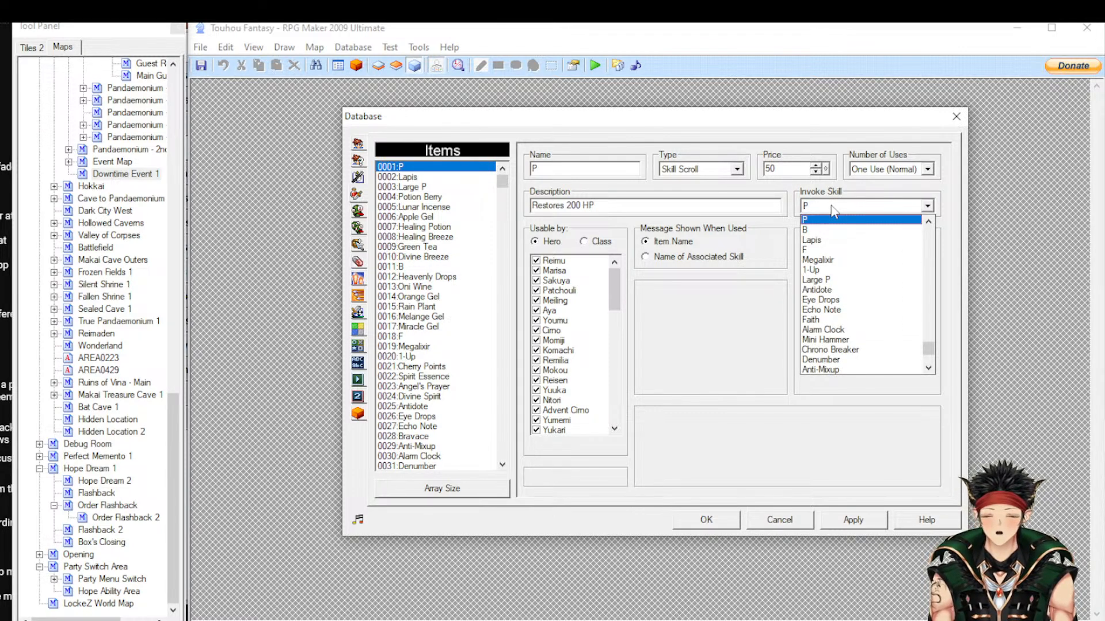
{"action": "left_click", "coordinate": [832, 210]}
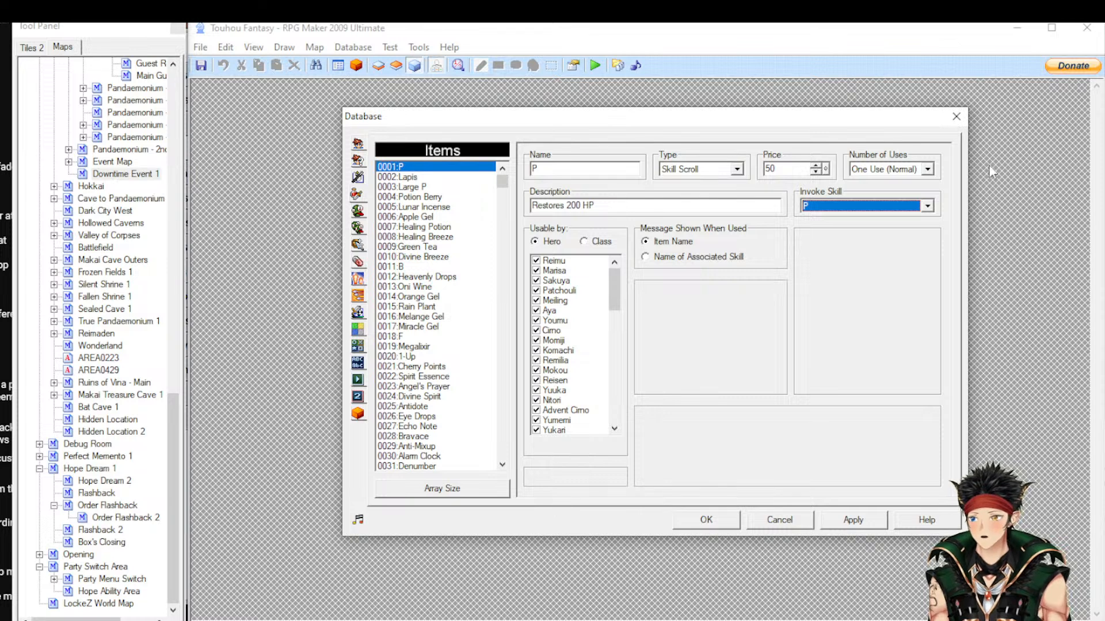
Review item P's Number of Uses options and compare them with the Herbal Tea item's Consumable options in the other project's database
{"action": "left_click", "coordinate": [894, 173]}
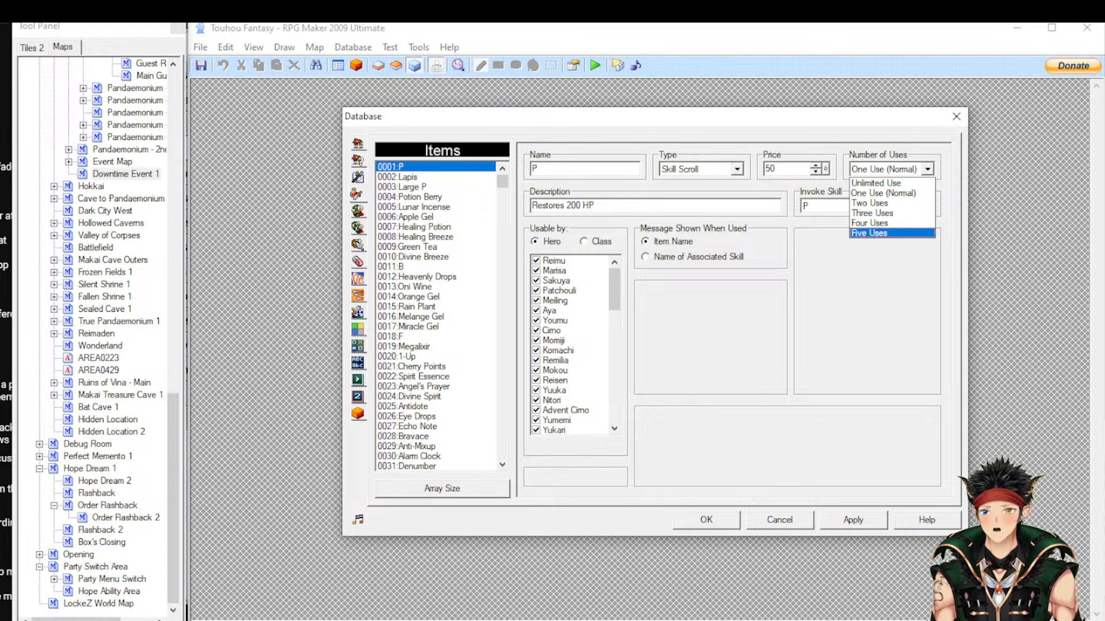
{"action": "key", "text": "Return"}
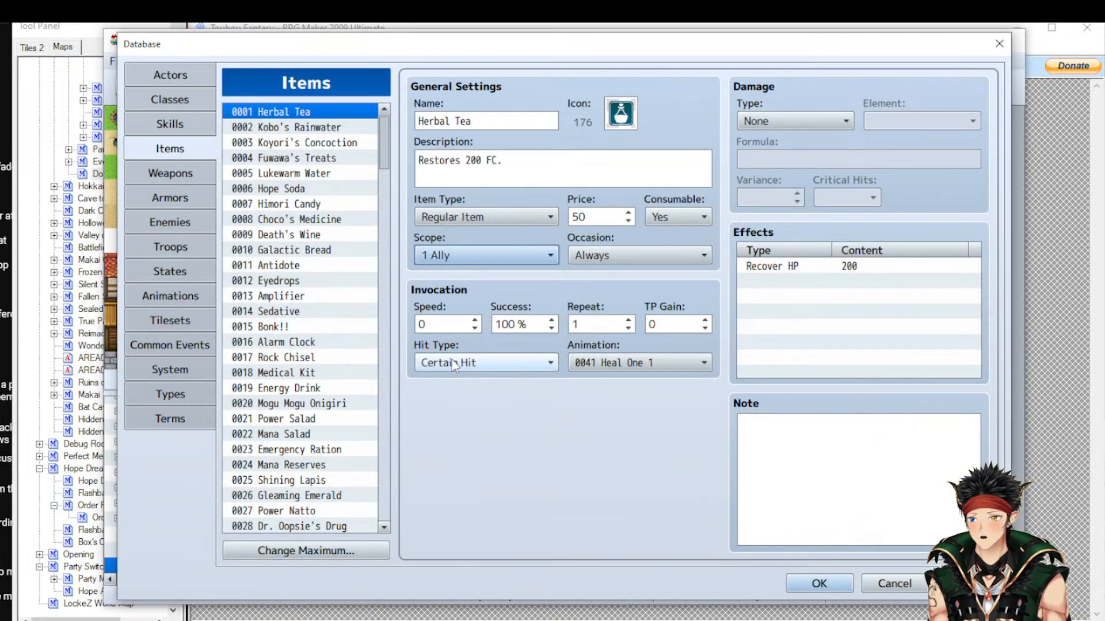
{"action": "left_click", "coordinate": [689, 219]}
{"action": "left_click", "coordinate": [689, 218]}
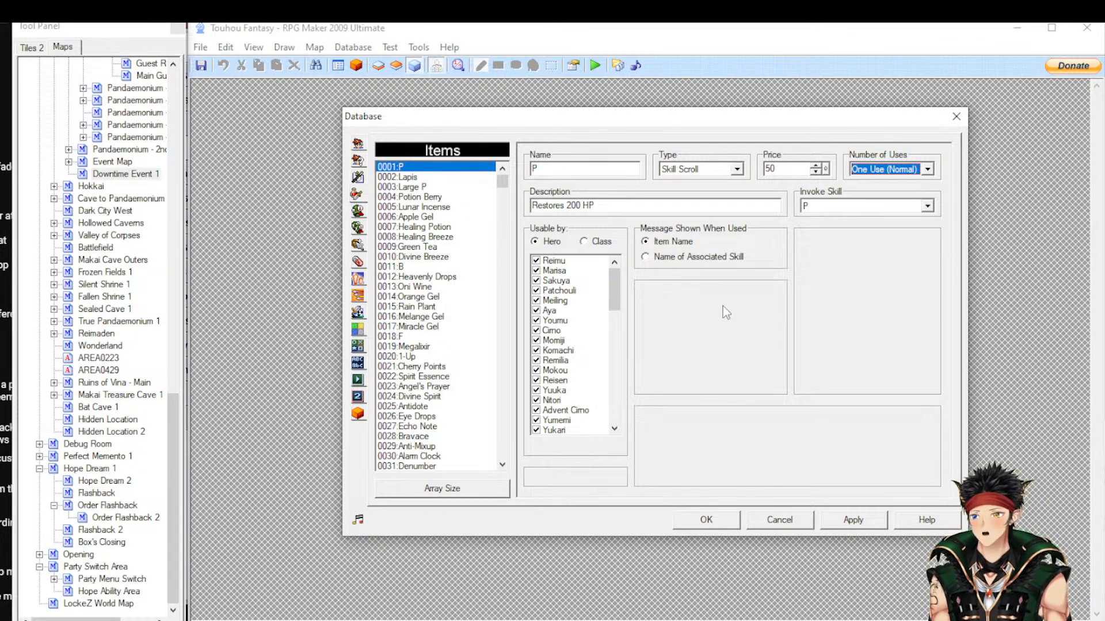
In the RPG Maker 2009 database, view the Potion Berry item and review its available item types, keeping Medicine
{"action": "left_click", "coordinate": [442, 198]}
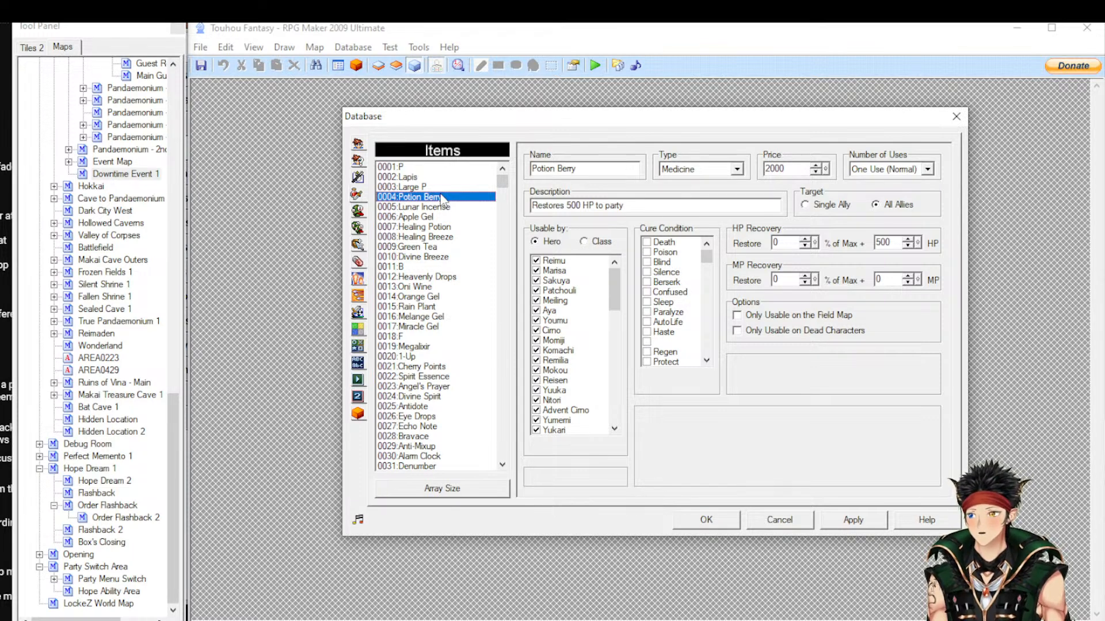
{"action": "left_click", "coordinate": [735, 171]}
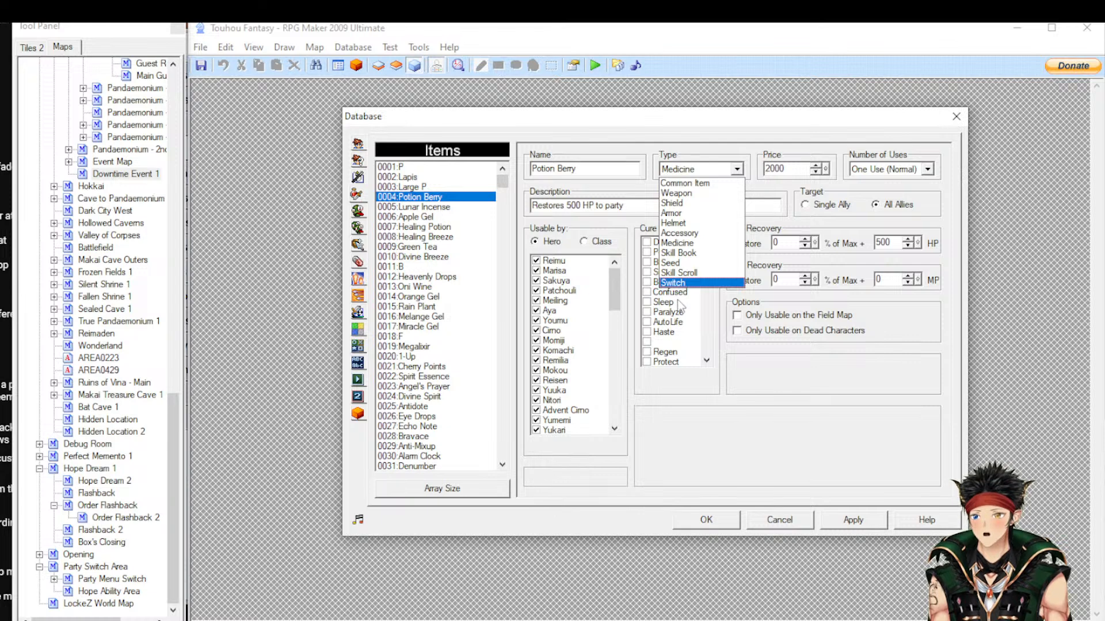
{"action": "left_click", "coordinate": [677, 243]}
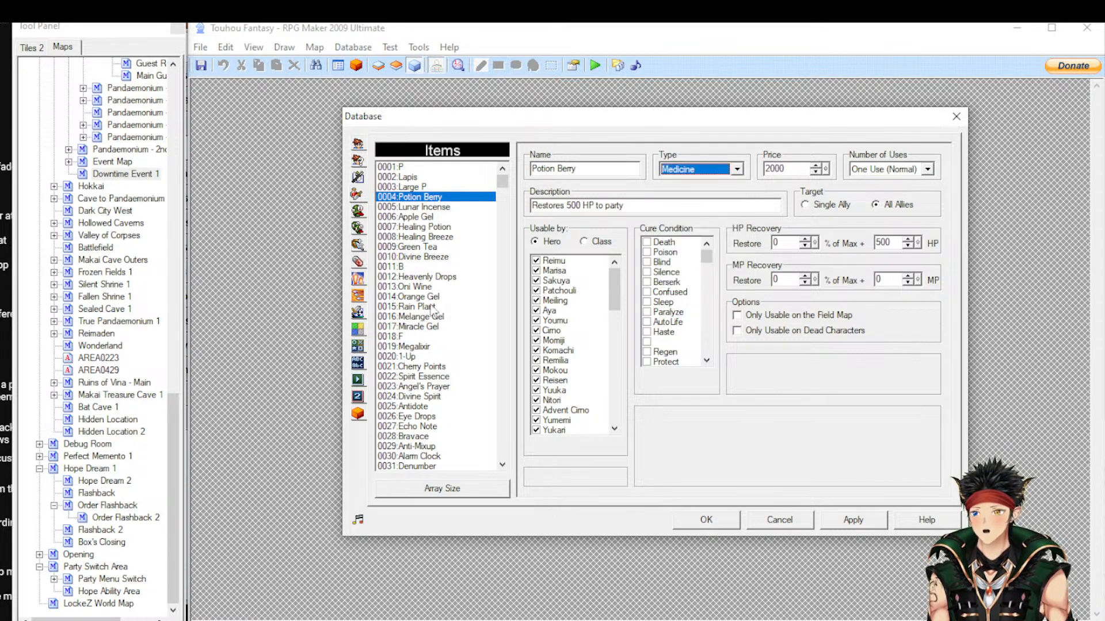
Select empty item 10000 at the end of the item list and change its type to Weapon
{"action": "left_click_drag", "start_coordinate": [500, 187], "coordinate": [504, 498]}
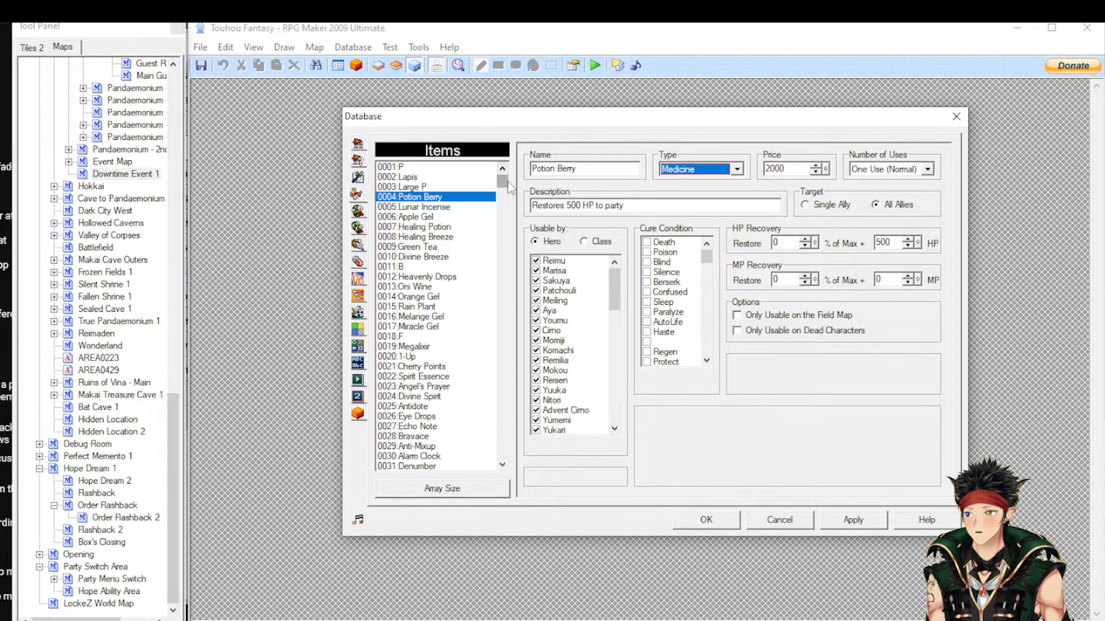
{"action": "left_click_drag", "start_coordinate": [503, 182], "coordinate": [520, 482]}
{"action": "left_click", "coordinate": [426, 465]}
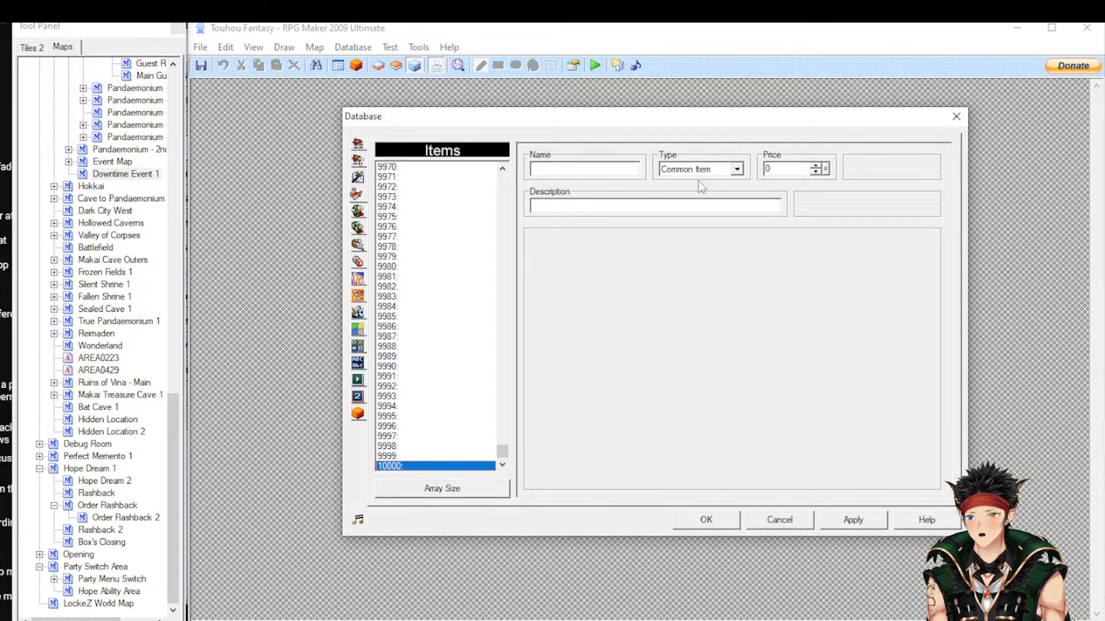
{"action": "scroll", "coordinate": [693, 168], "scroll_direction": "down", "scroll_amount": 1}
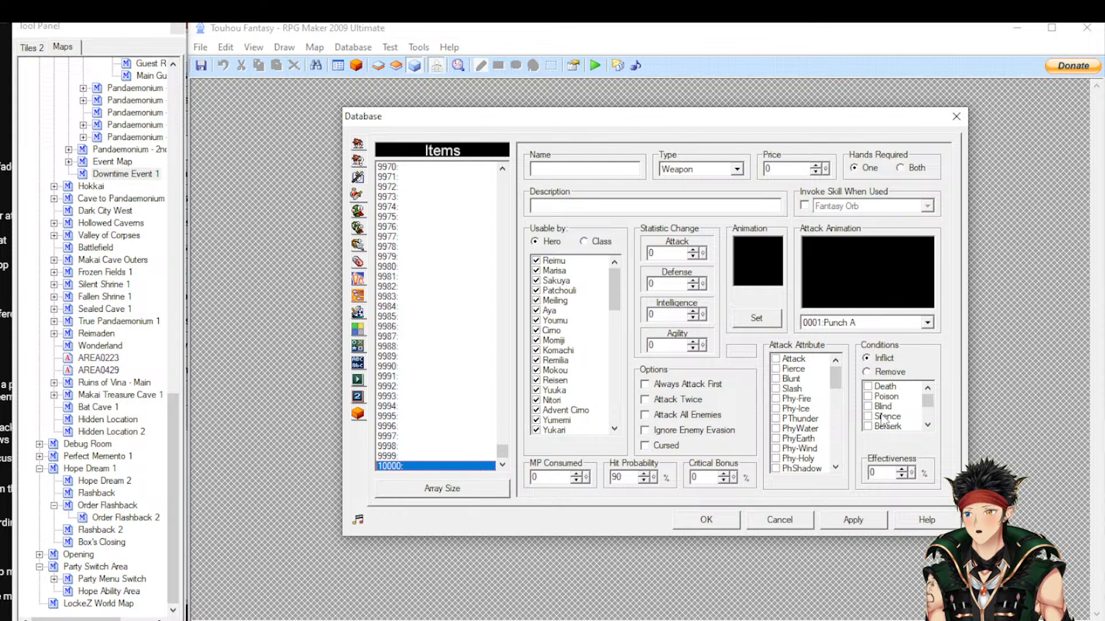
Try the Death and Poison conditions on the empty weapon and clear both again
{"action": "left_click", "coordinate": [868, 386]}
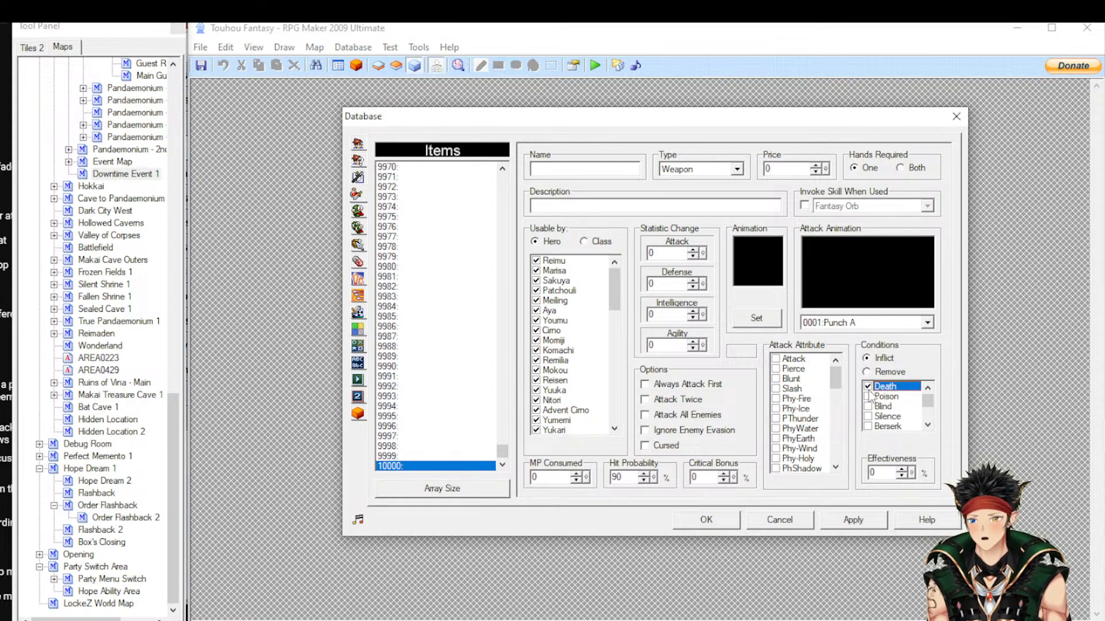
{"action": "left_click", "coordinate": [868, 397]}
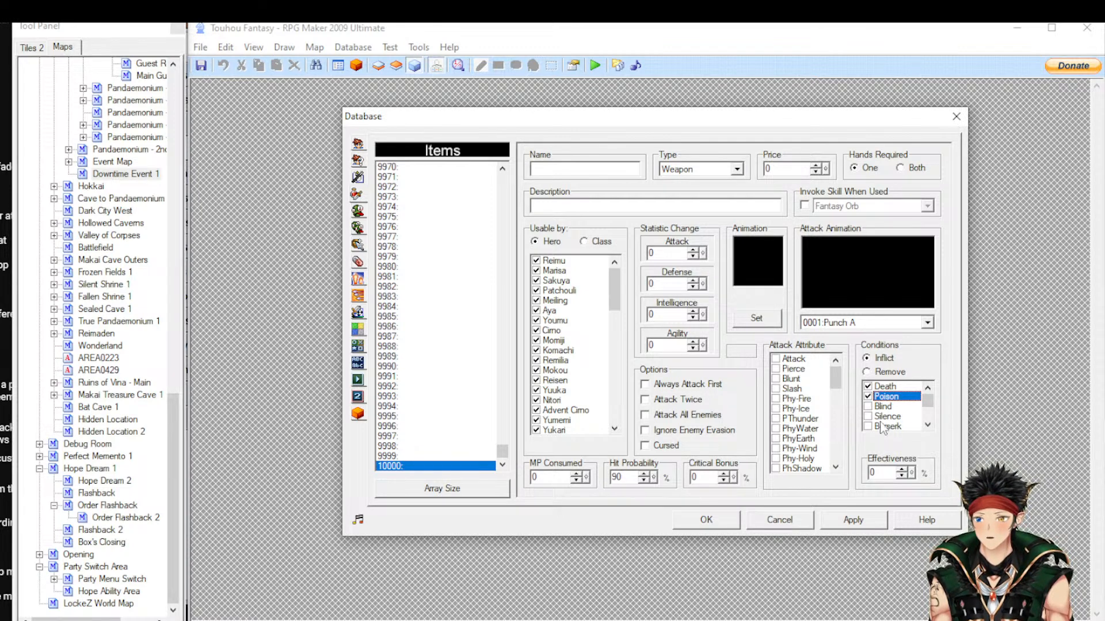
{"action": "left_click", "coordinate": [868, 386]}
{"action": "left_click", "coordinate": [868, 396]}
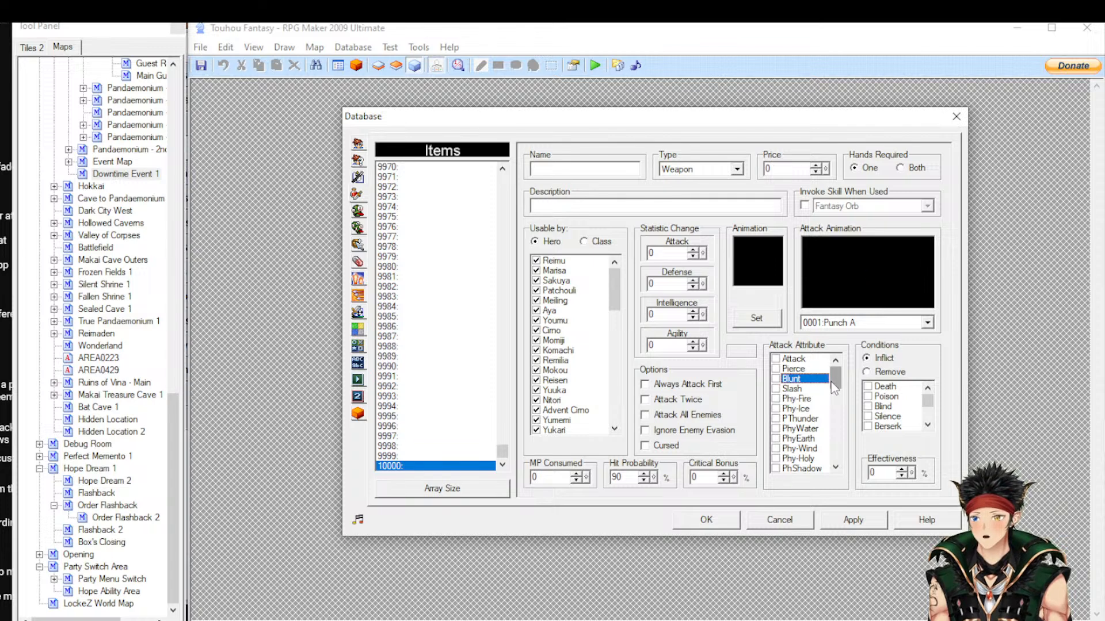
Look over the weapon's attack attributes and briefly enable its Invoke Skill When Used option, turning it off again
{"action": "mouse_move", "coordinate": [831, 382]}
{"action": "left_mouse_down"}
{"action": "mouse_move", "coordinate": [836, 397]}
{"action": "mouse_move", "coordinate": [834, 371]}
{"action": "left_mouse_up"}
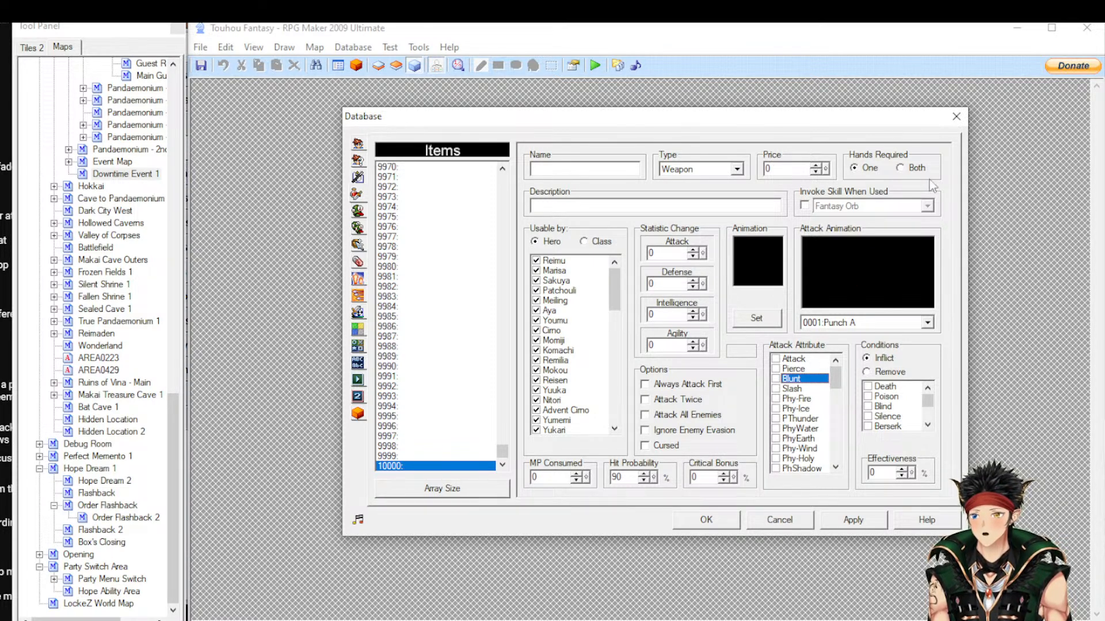
{"action": "left_click", "coordinate": [806, 209]}
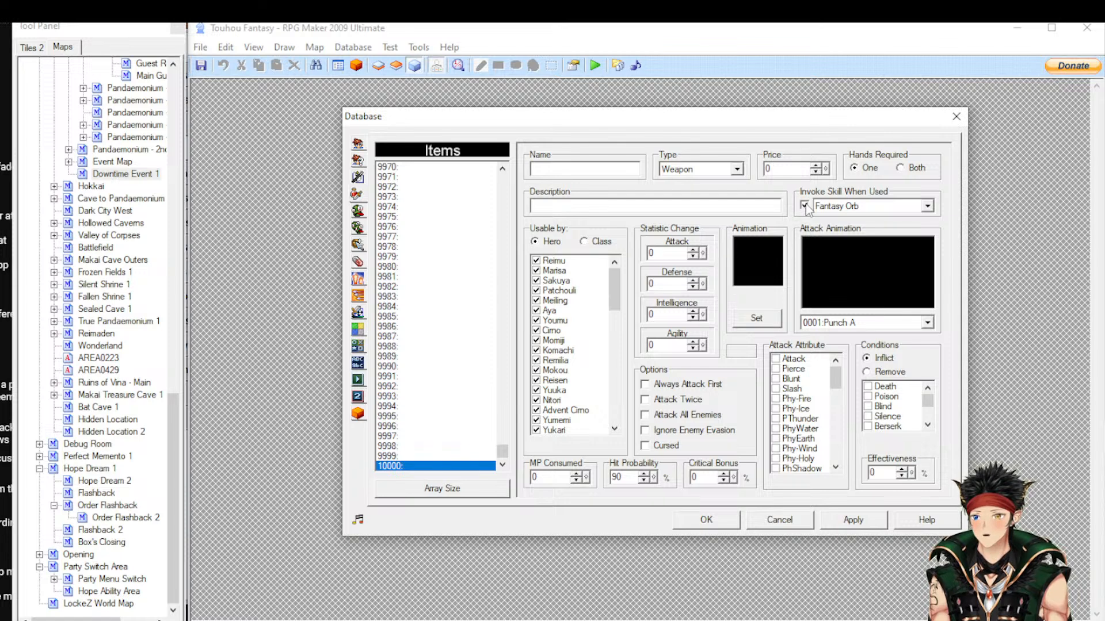
{"action": "left_click", "coordinate": [804, 206]}
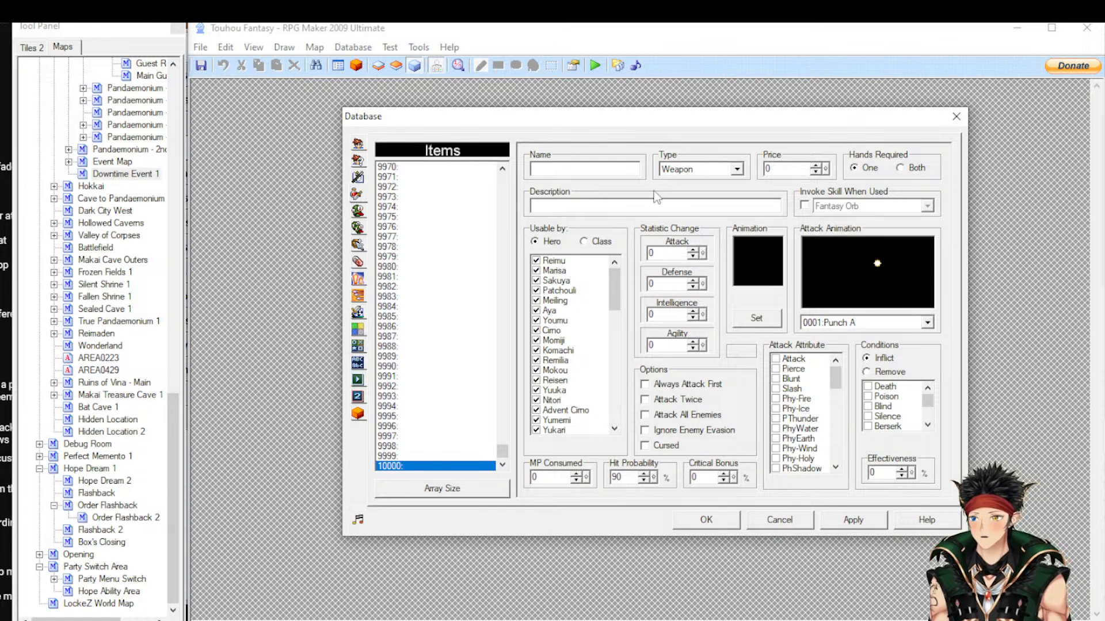
Change item 10000's type to Shield, try the Inflict mode for its conditions and return it to Resist
{"action": "scroll", "coordinate": [680, 176], "scroll_direction": "down", "scroll_amount": 1}
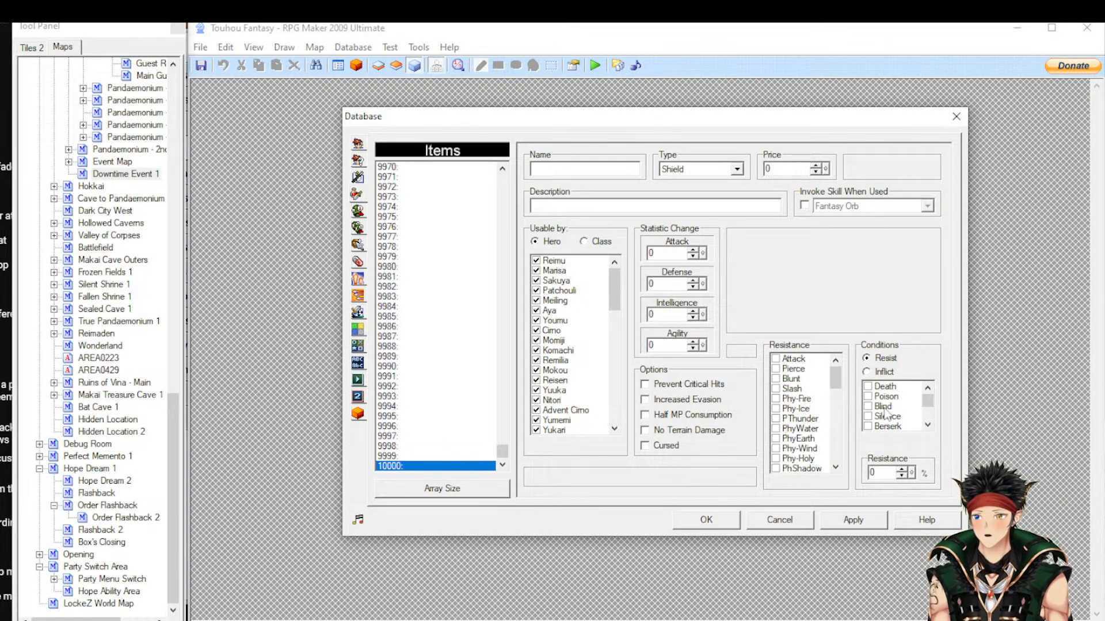
{"action": "left_click", "coordinate": [867, 373]}
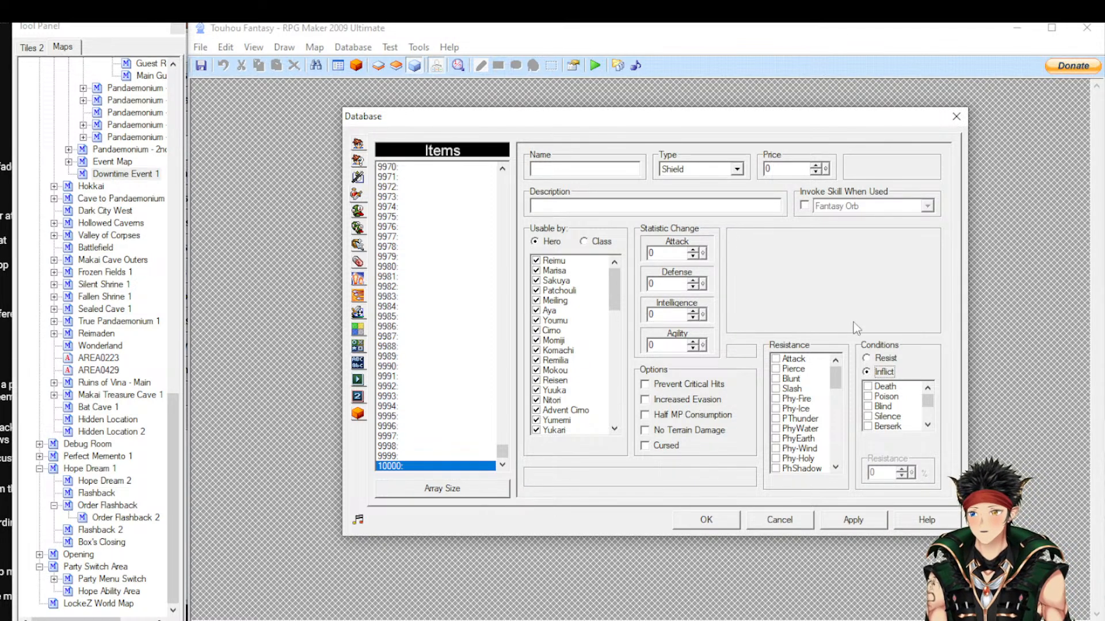
{"action": "left_click", "coordinate": [870, 360]}
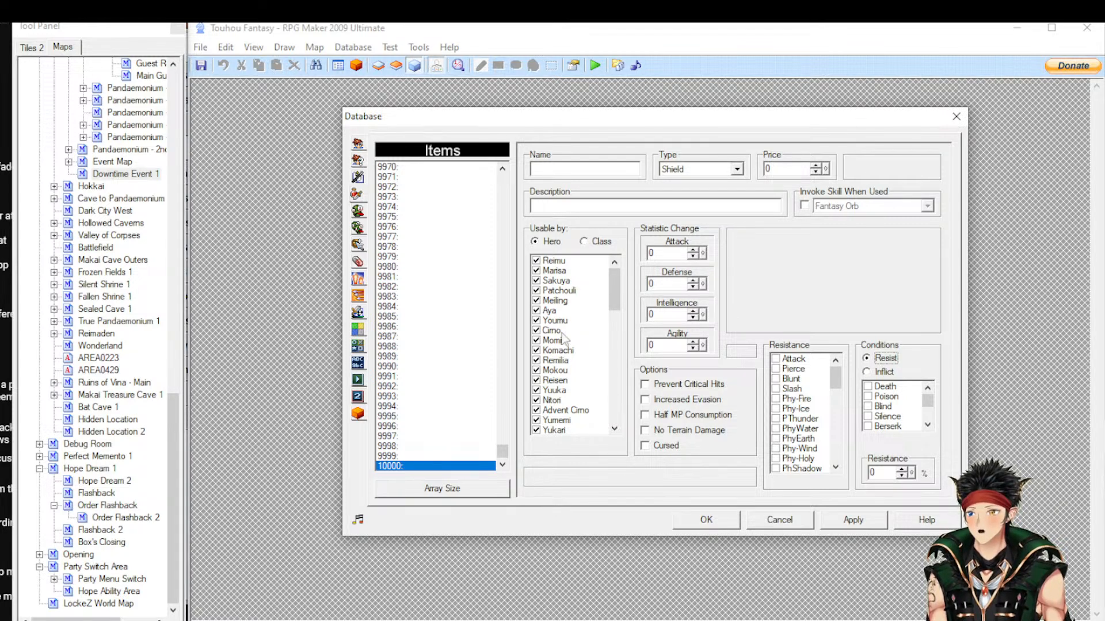
Go through the Armor, Accessory and remaining types on item 10000, ending on Switch
{"action": "scroll", "coordinate": [709, 173], "scroll_direction": "down", "scroll_amount": 1}
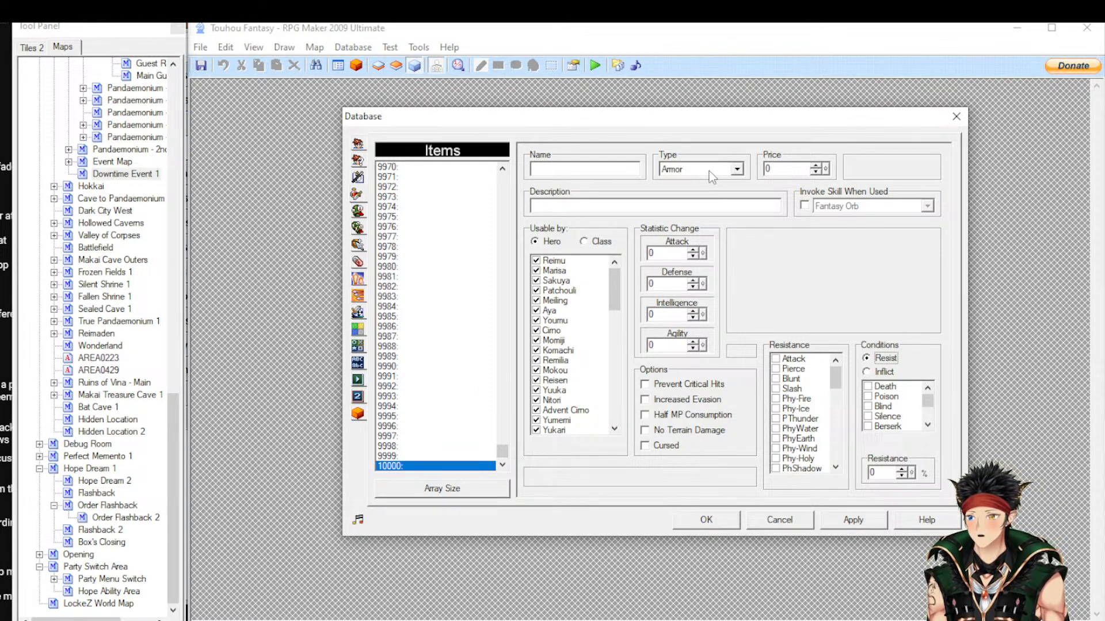
{"action": "scroll", "coordinate": [709, 171], "scroll_direction": "down", "scroll_amount": 2}
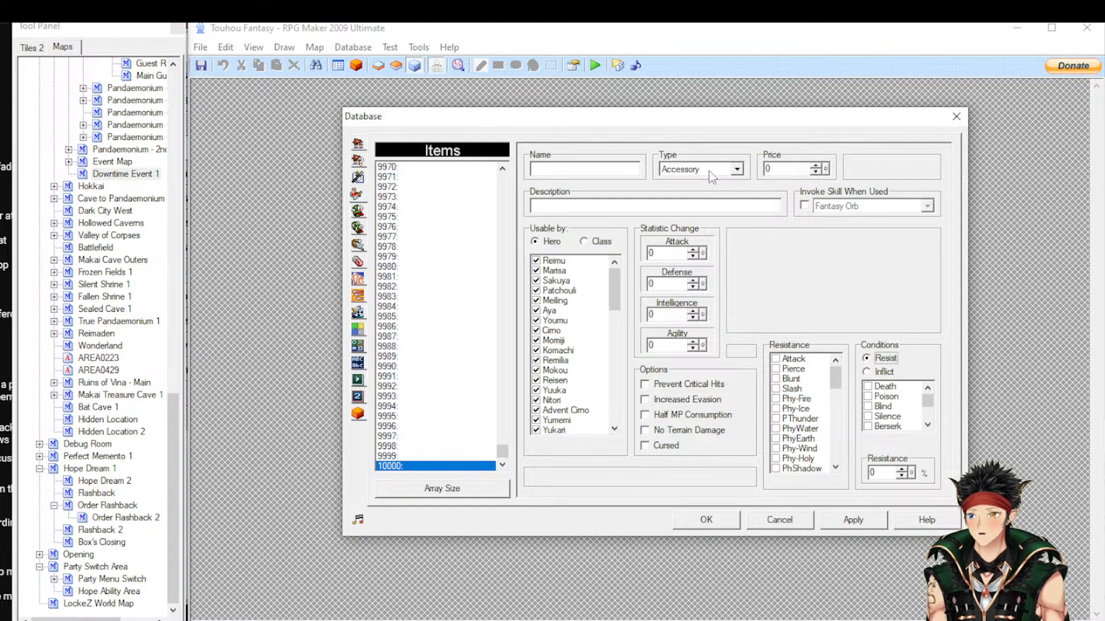
{"action": "scroll", "coordinate": [712, 176], "scroll_direction": "down", "scroll_amount": 1}
{"action": "scroll", "coordinate": [712, 176], "scroll_direction": "down", "scroll_amount": 4}
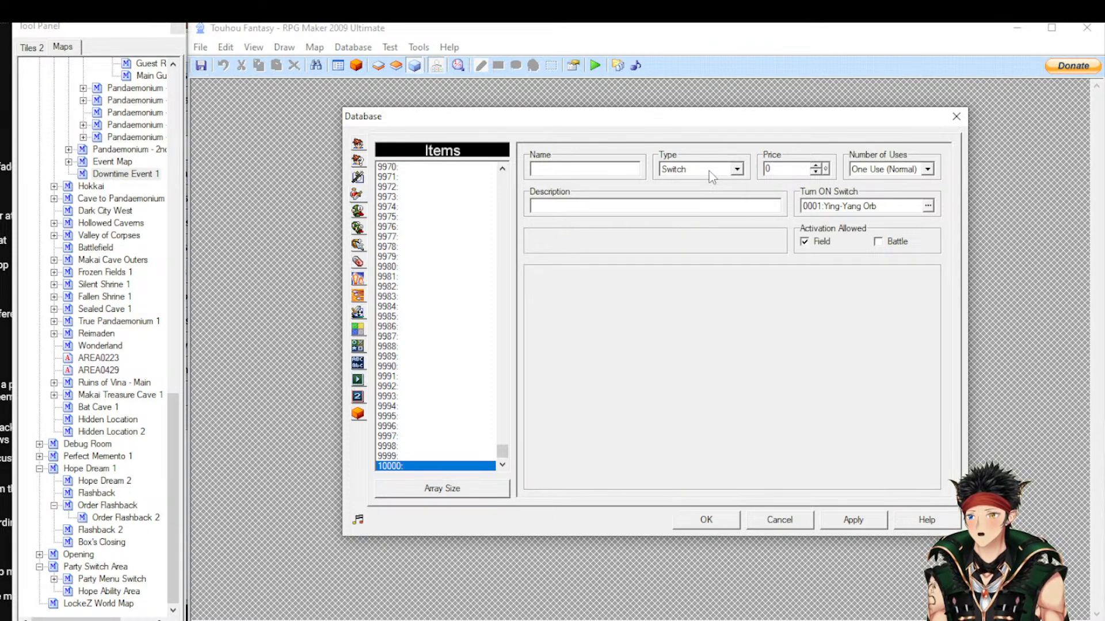
Change item 10000's type back through Skill Scroll and Seed to Skill Book, viewing the settings of each
{"action": "scroll", "coordinate": [707, 173], "scroll_direction": "up", "scroll_amount": 1}
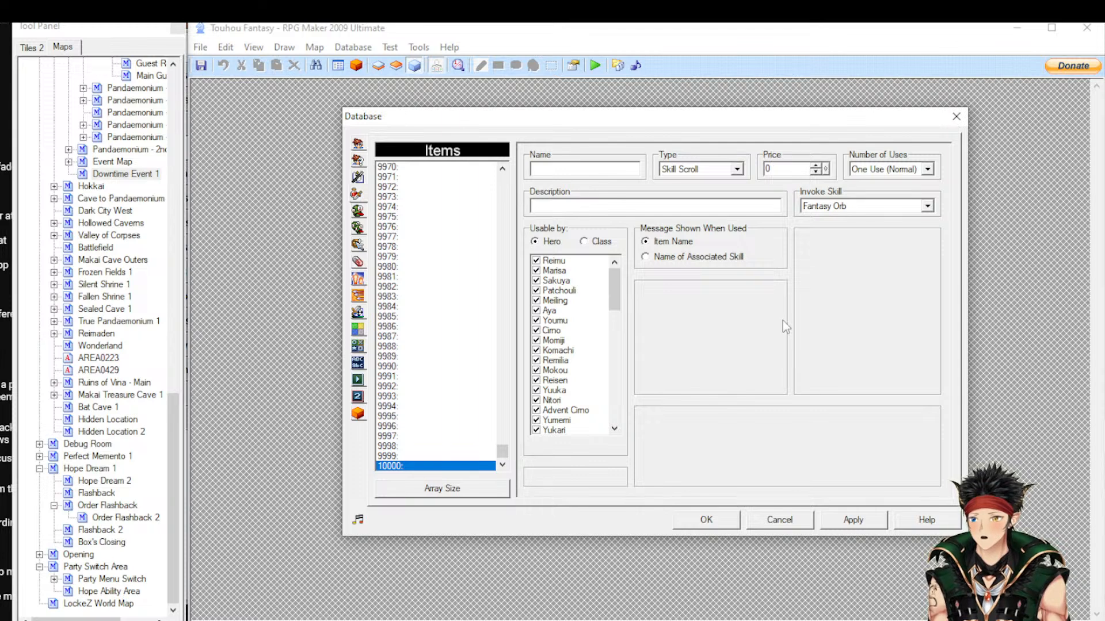
{"action": "scroll", "coordinate": [715, 168], "scroll_direction": "up", "scroll_amount": 1}
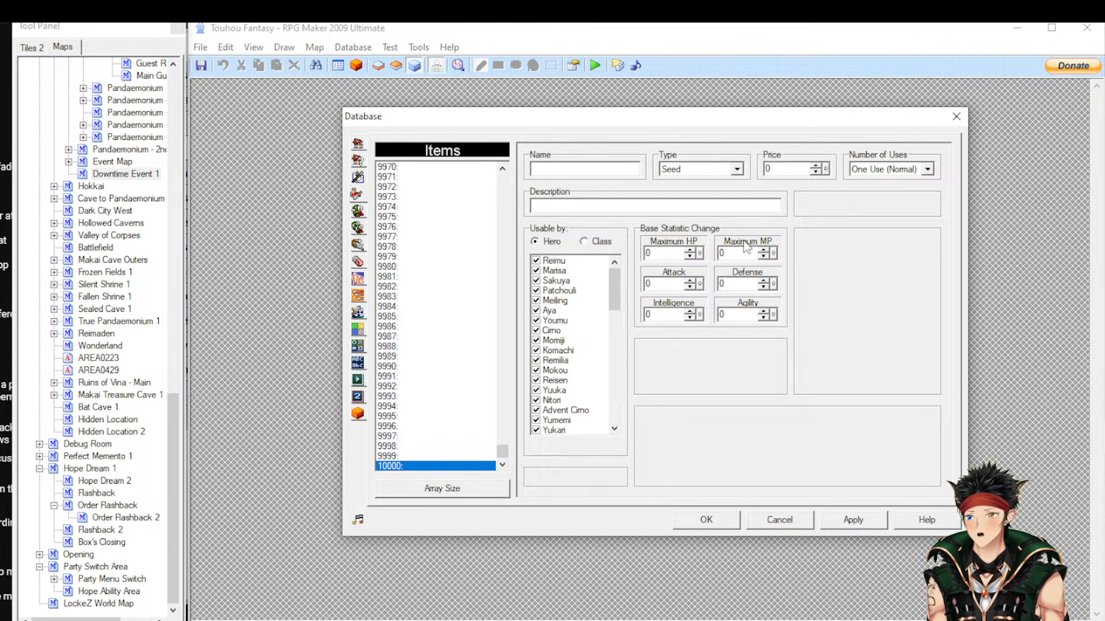
{"action": "double_click", "coordinate": [661, 251]}
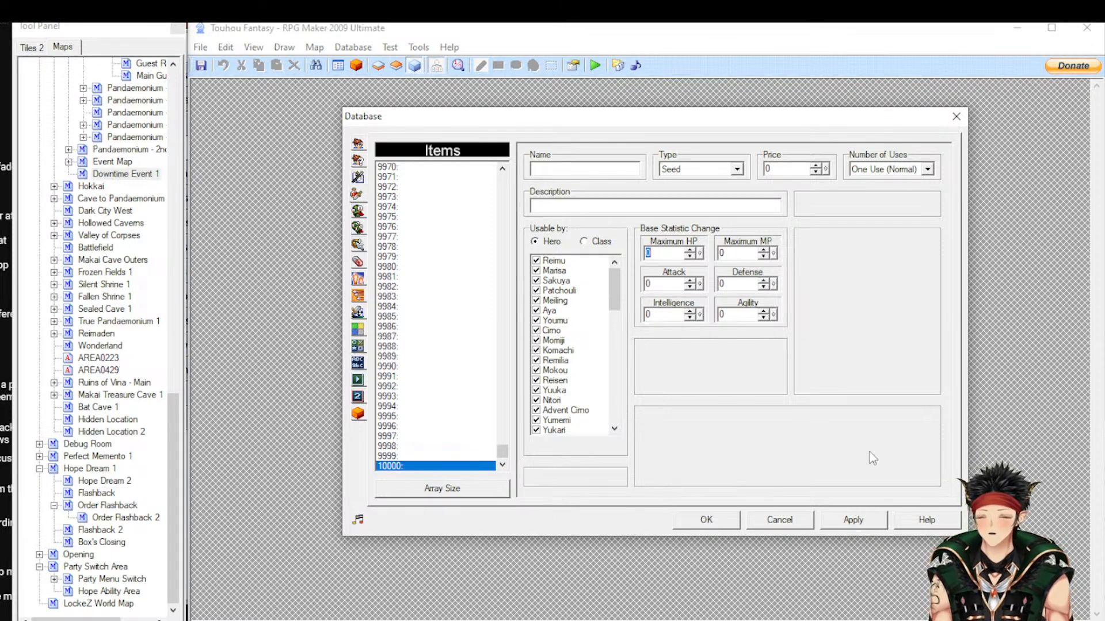
{"action": "scroll", "coordinate": [702, 171], "scroll_direction": "up", "scroll_amount": 1}
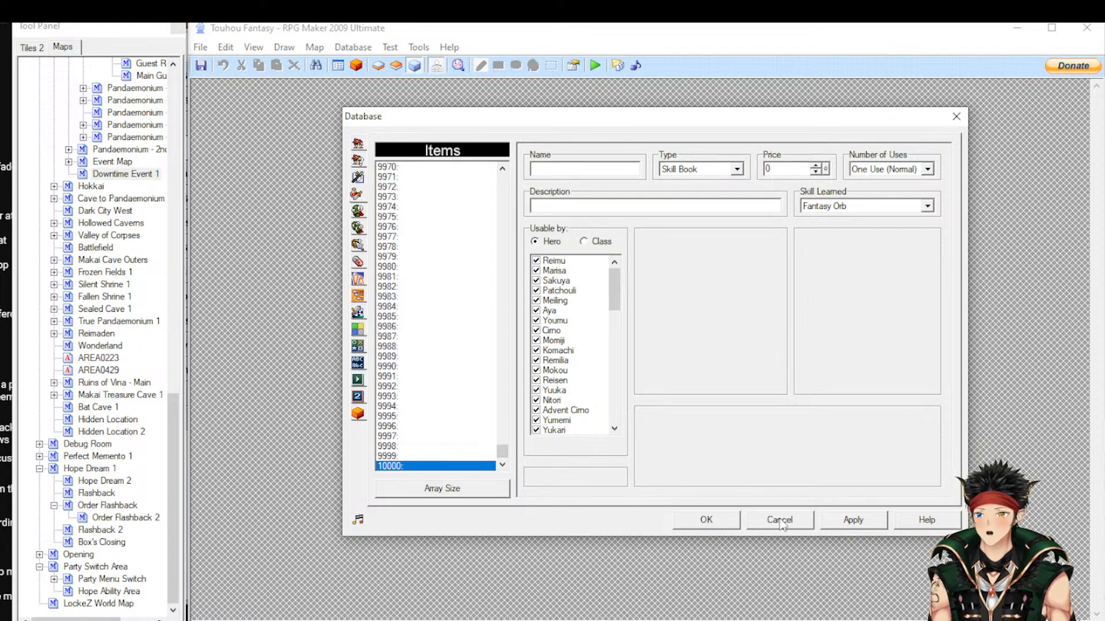
In the other RPG Maker project's database, review the Herbal Tea's item type options, keeping Regular Item, and look at its effects list
{"action": "key", "text": "alt+Tab"}
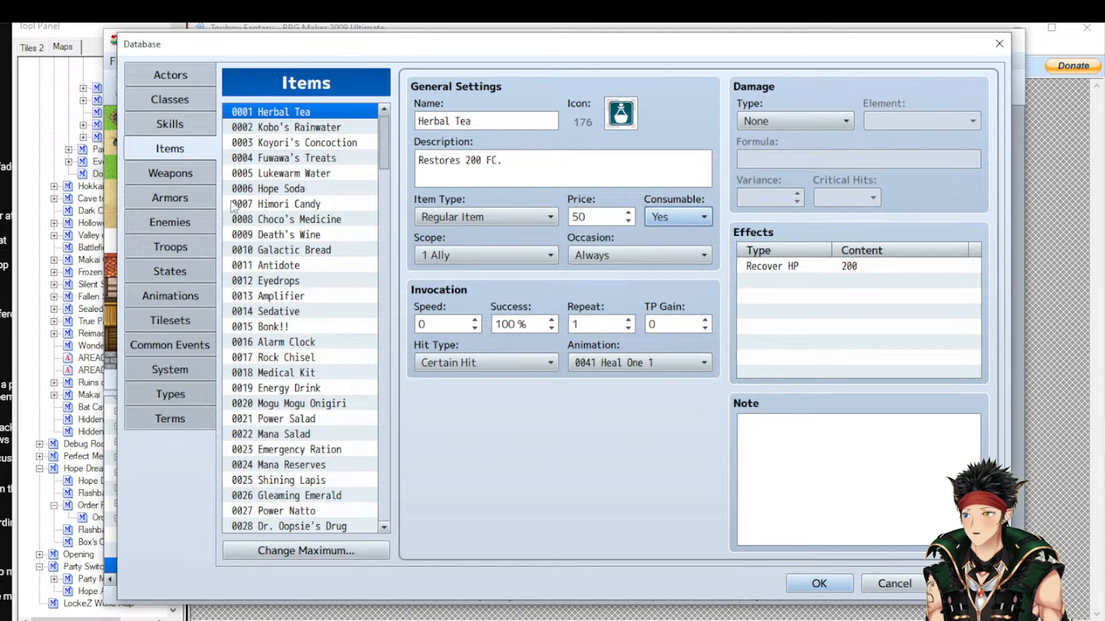
{"action": "left_click", "coordinate": [521, 220]}
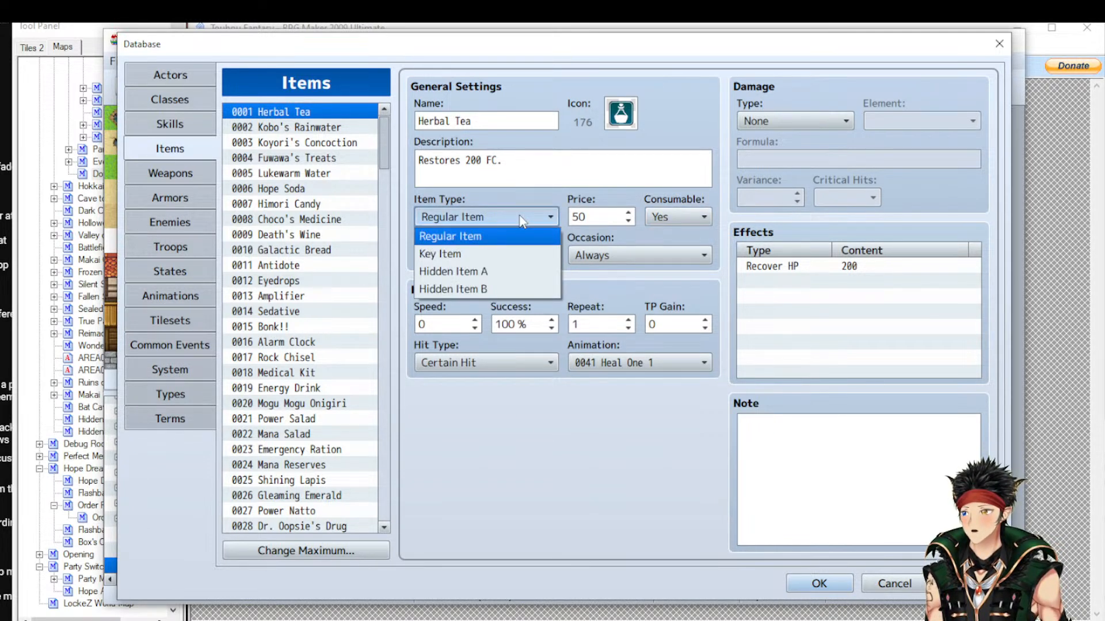
{"action": "left_click", "coordinate": [522, 220]}
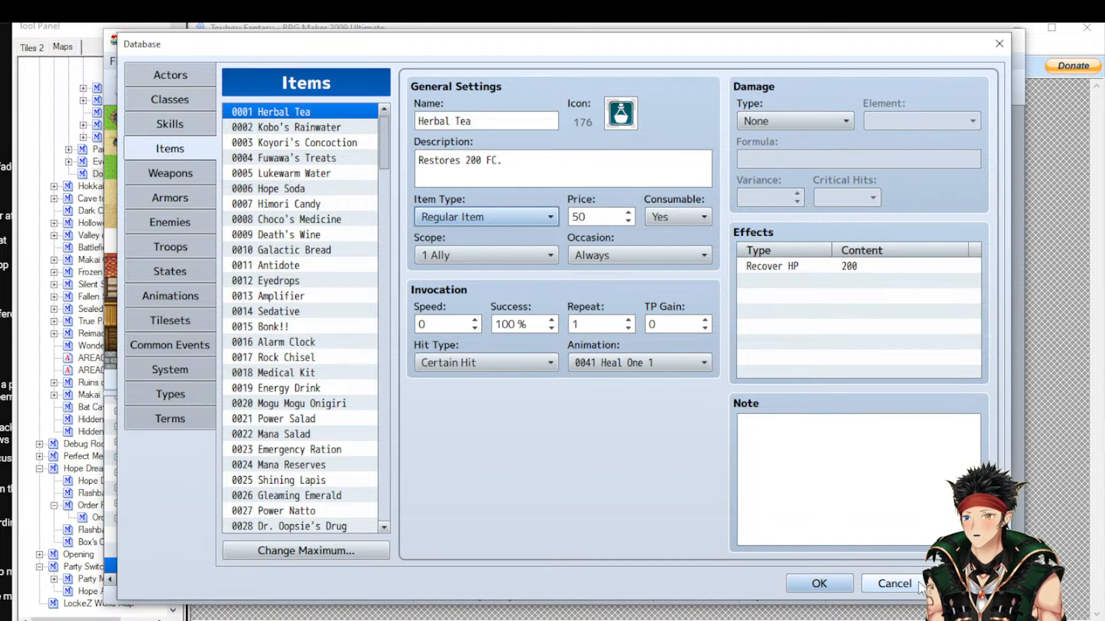
{"action": "left_click", "coordinate": [789, 306]}
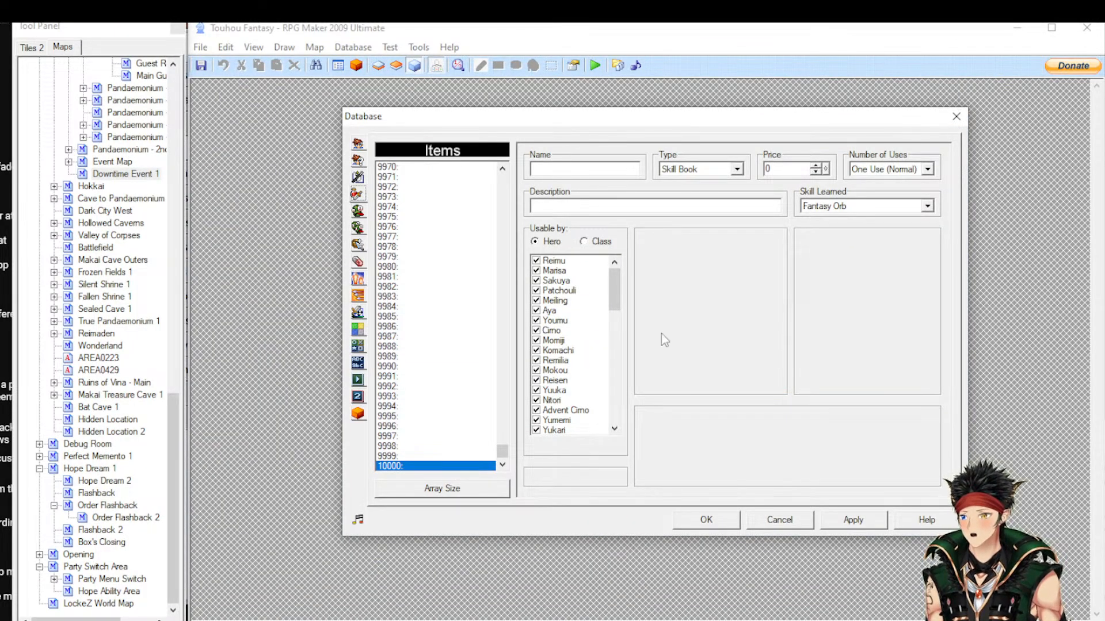
Back in RPG Maker 2009, view the Medicine settings on item 10000 and return its type to Common Item
{"action": "scroll", "coordinate": [720, 172], "scroll_direction": "up", "scroll_amount": 1}
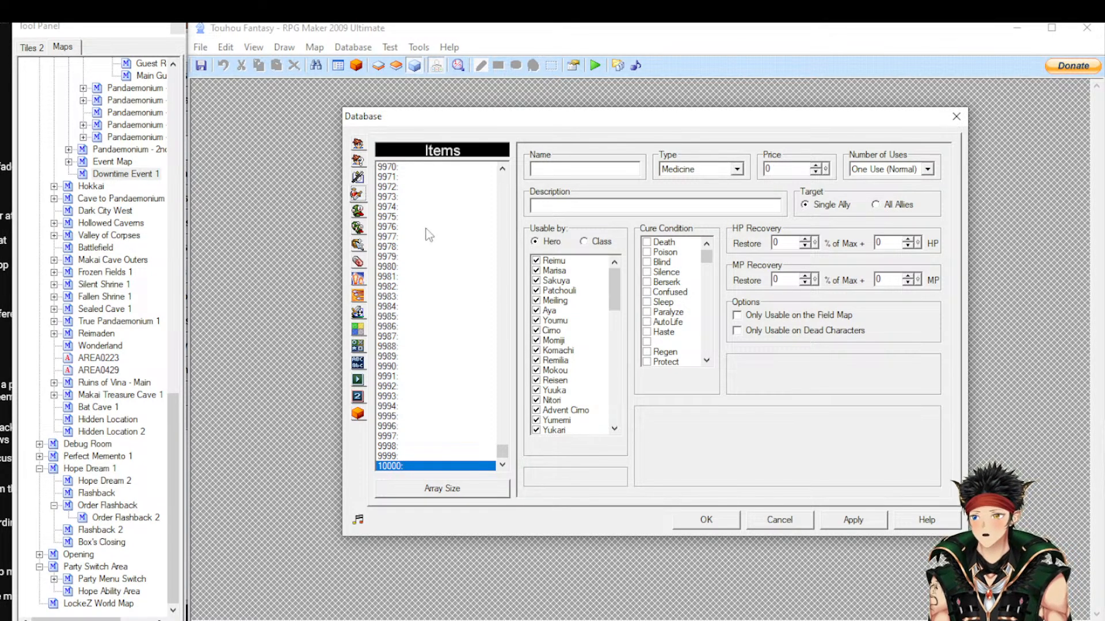
{"action": "scroll", "coordinate": [686, 168], "scroll_direction": "up", "scroll_amount": 6}
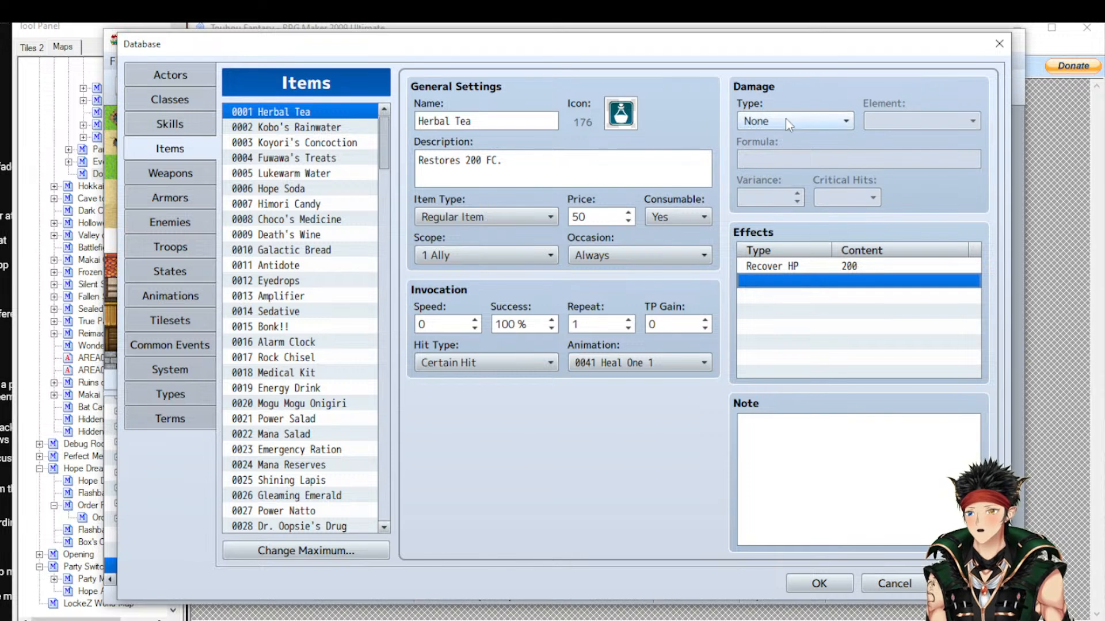
In the other RPG Maker project, start a new effect on the Herbal Tea and view the Recover, State, Param and Other effect options
{"action": "double_click", "coordinate": [793, 309]}
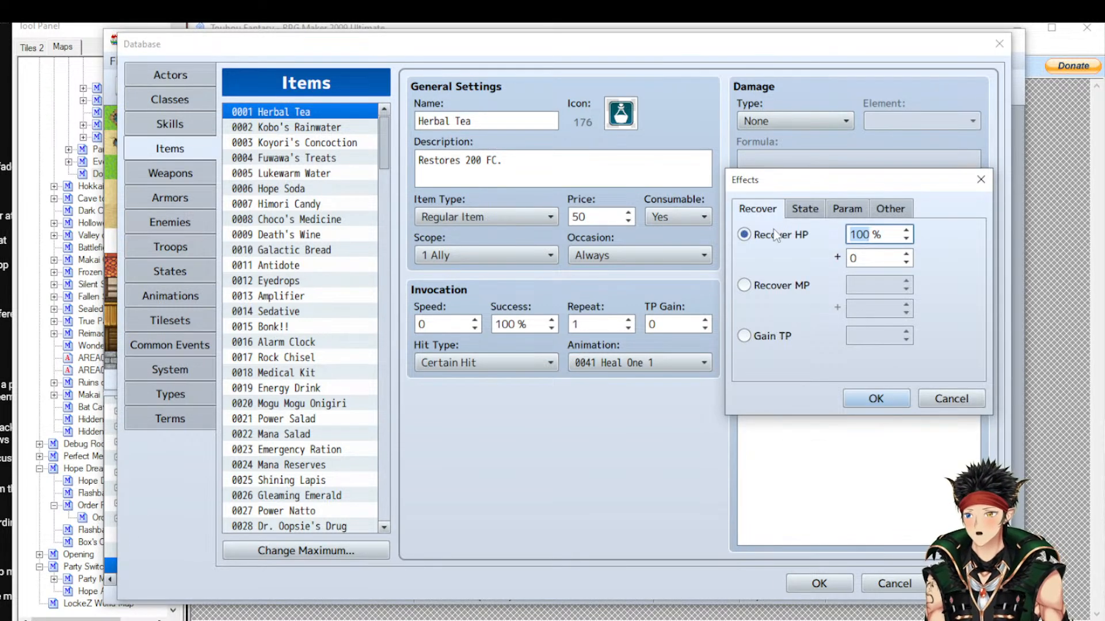
{"action": "left_click", "coordinate": [817, 212]}
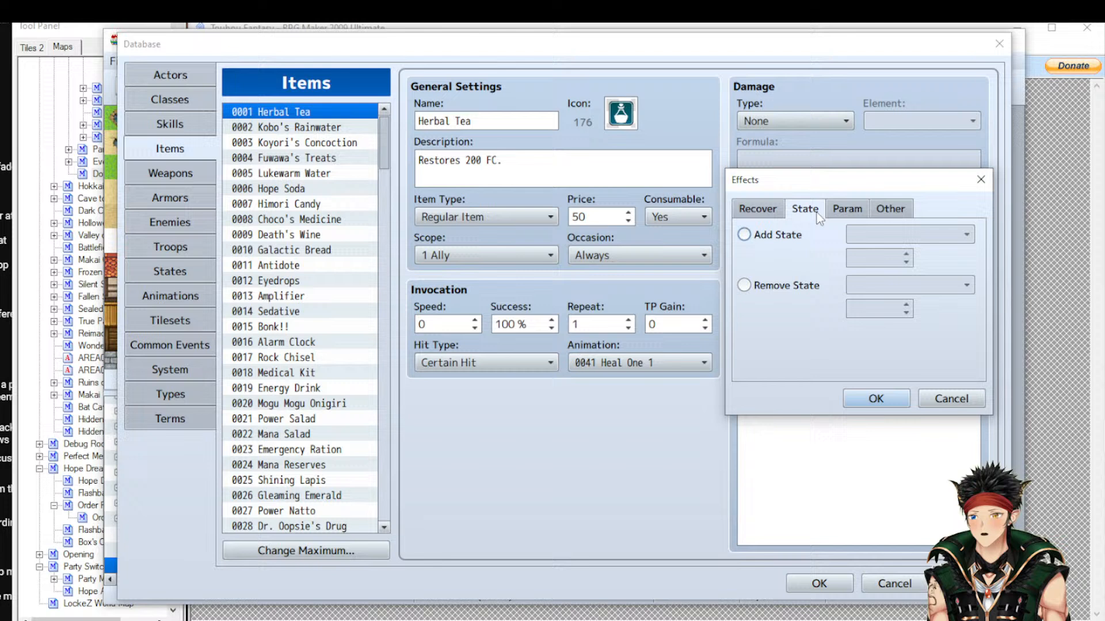
{"action": "left_click", "coordinate": [862, 213]}
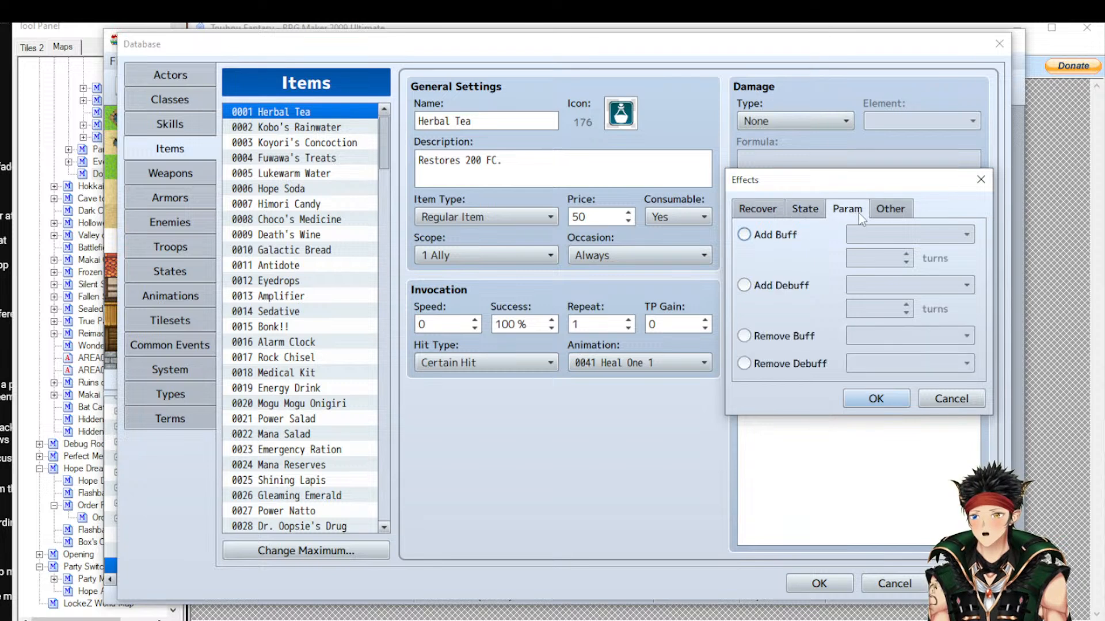
{"action": "left_click", "coordinate": [891, 208]}
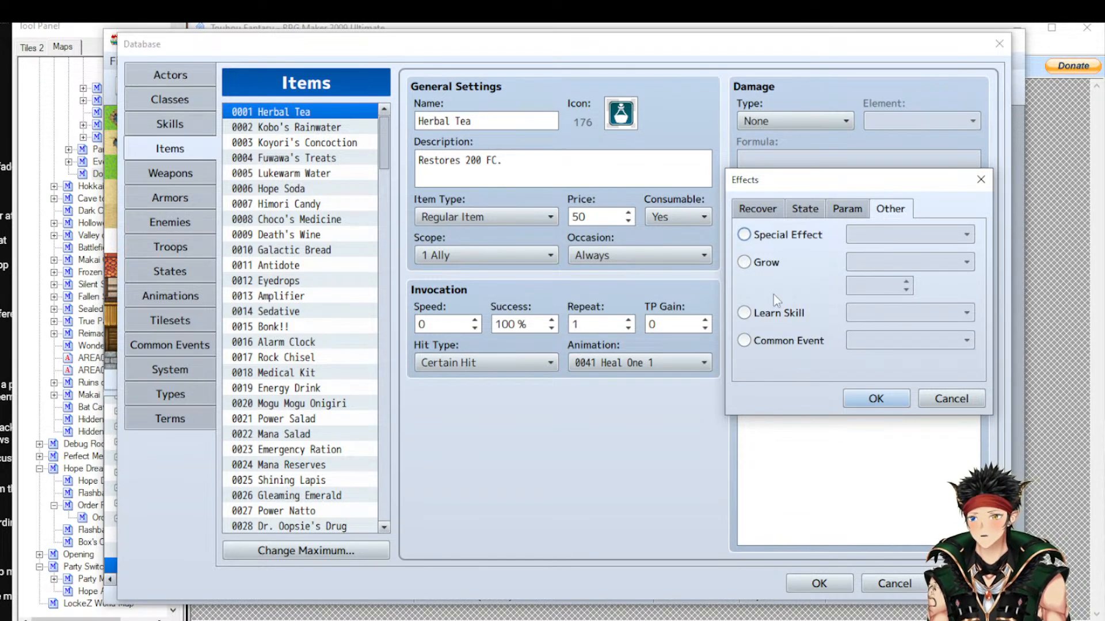
View the Learn Skill, Common Event and Grow options with Grow's parameter list, and discard the Herbal Tea's new effect
{"action": "left_click", "coordinate": [796, 319]}
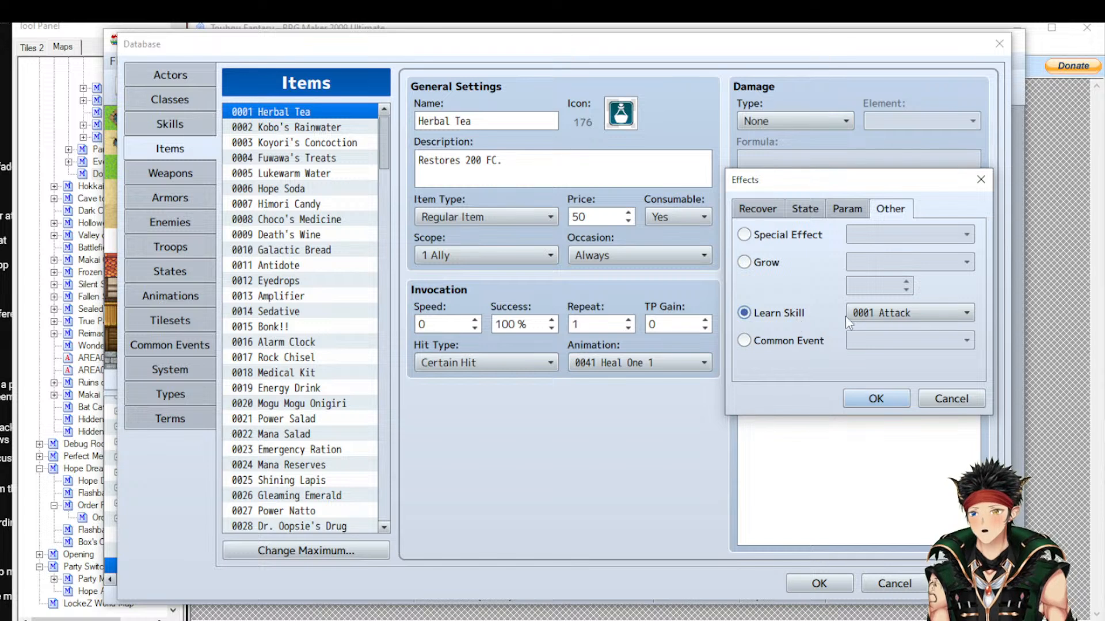
{"action": "left_click", "coordinate": [789, 340]}
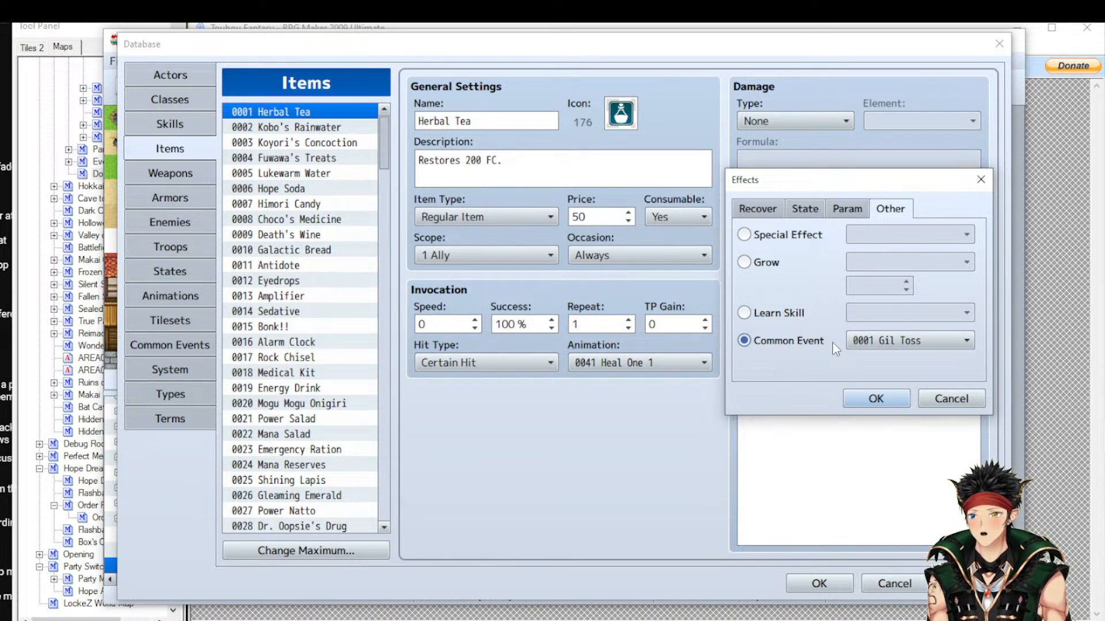
{"action": "left_click", "coordinate": [768, 263]}
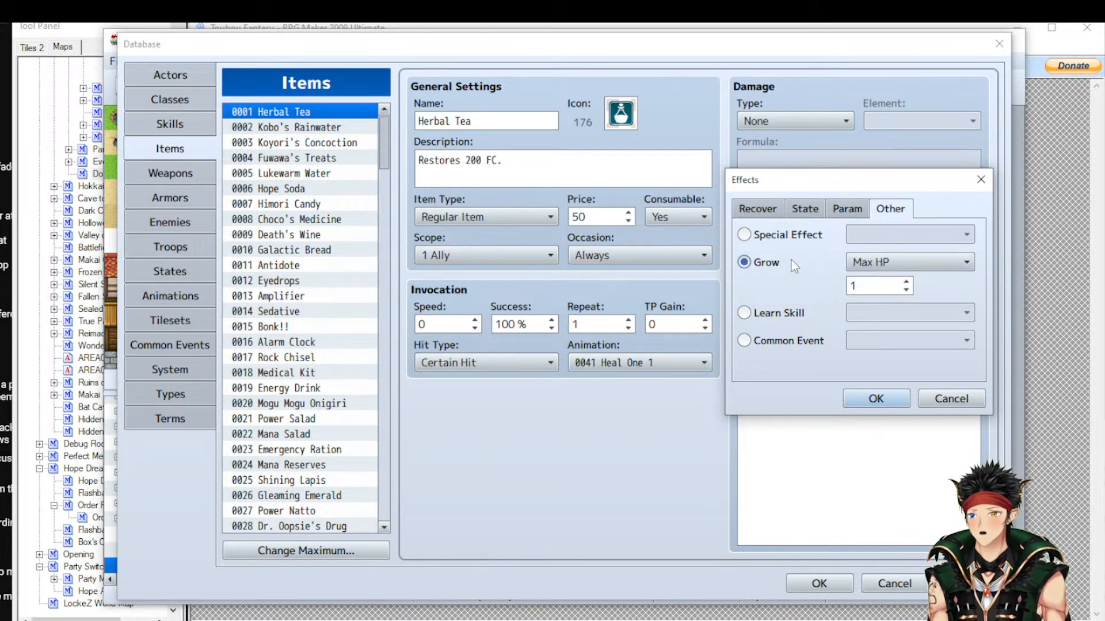
{"action": "left_click", "coordinate": [861, 261]}
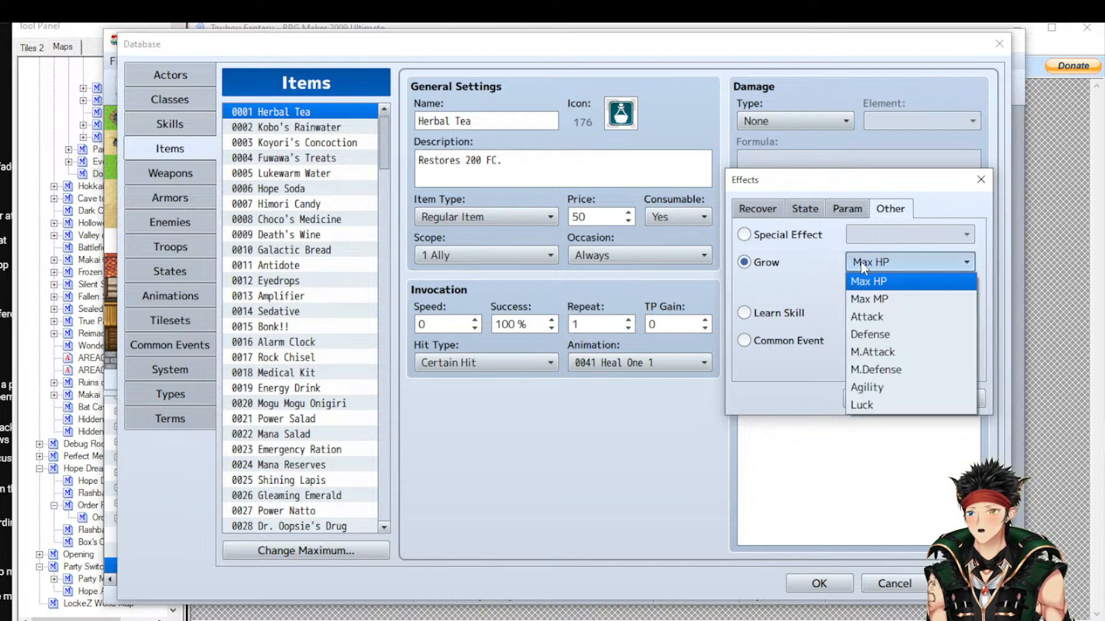
{"action": "left_click", "coordinate": [862, 263]}
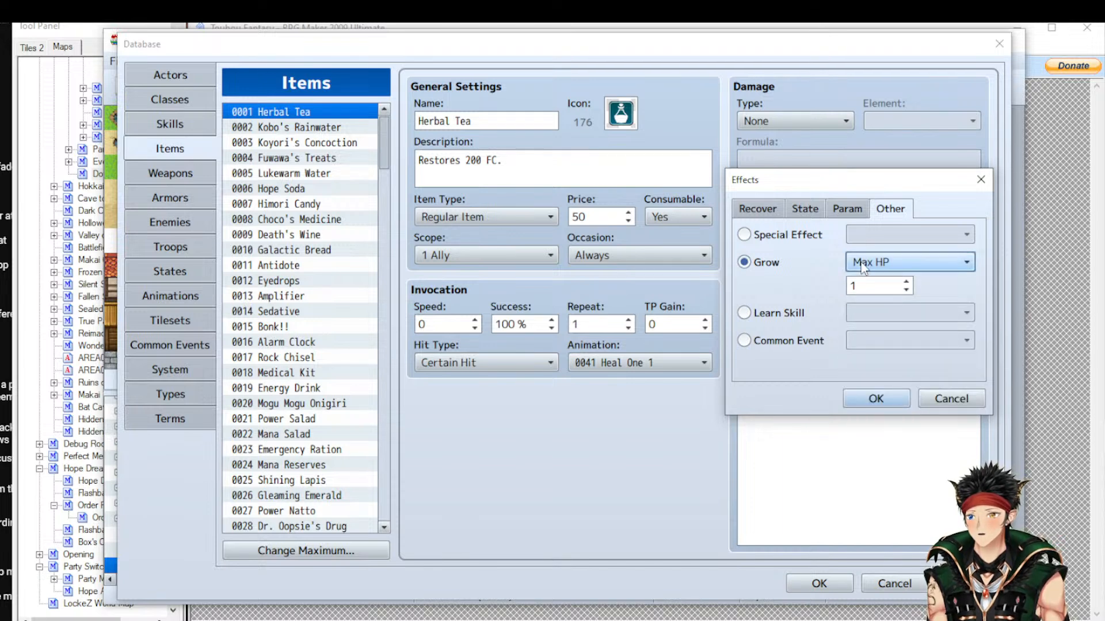
{"action": "left_click", "coordinate": [951, 400]}
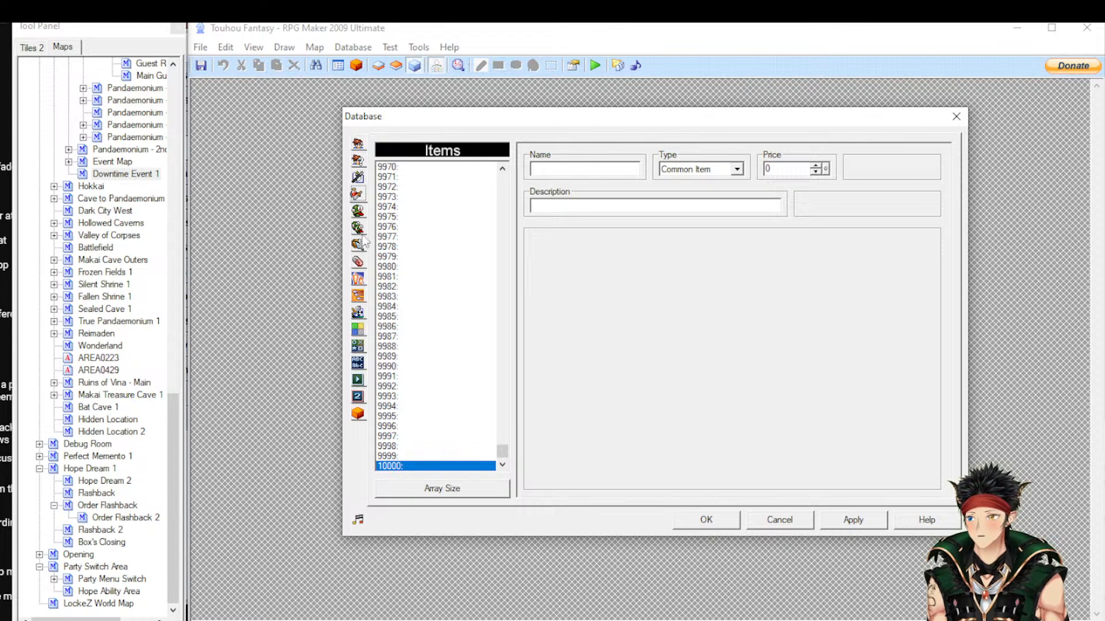
Compare RPG Maker 2009's Monsters settings with the other project's Enemies settings, switching the Eagle's Transp option on and back off in RPG Maker 2009
{"action": "left_click", "coordinate": [358, 212]}
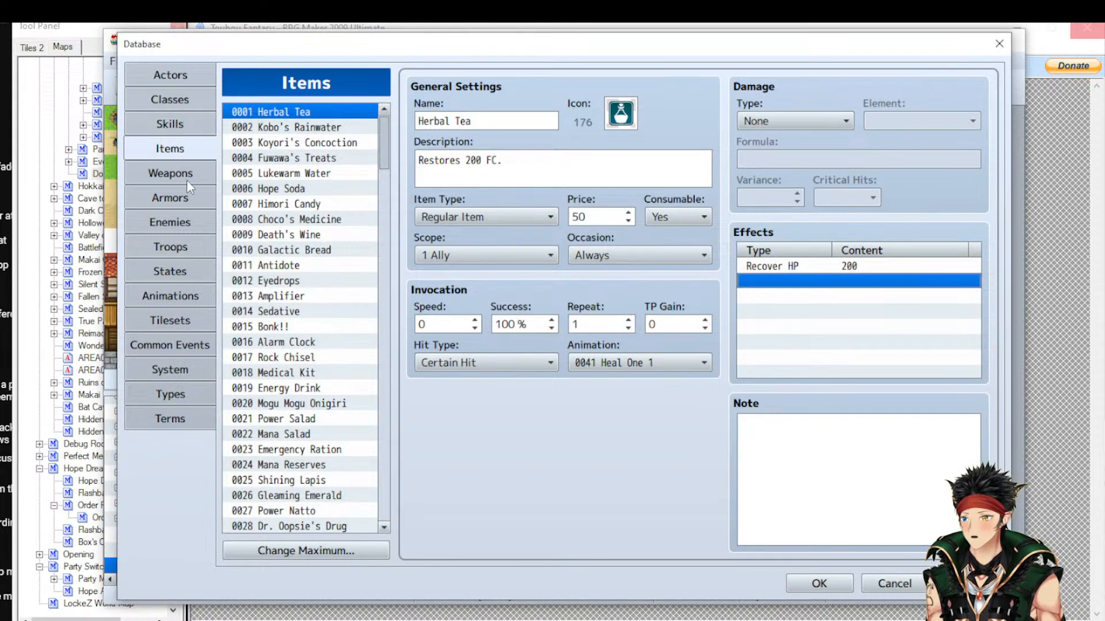
{"action": "left_click", "coordinate": [181, 218]}
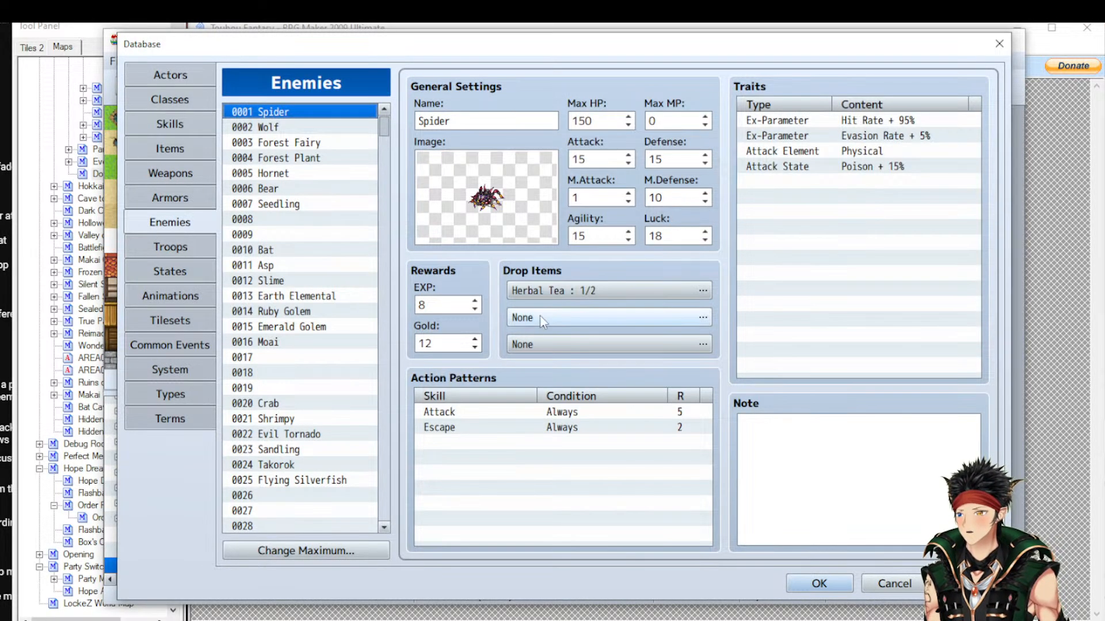
{"action": "left_click", "coordinate": [845, 217]}
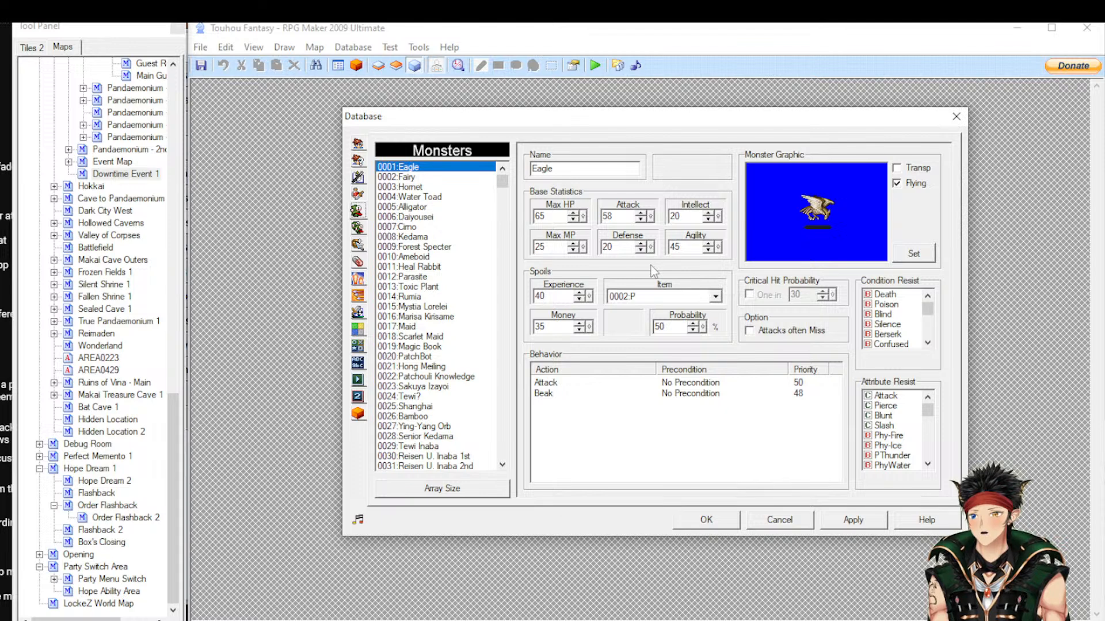
{"action": "left_click", "coordinate": [911, 170]}
{"action": "left_click", "coordinate": [911, 170]}
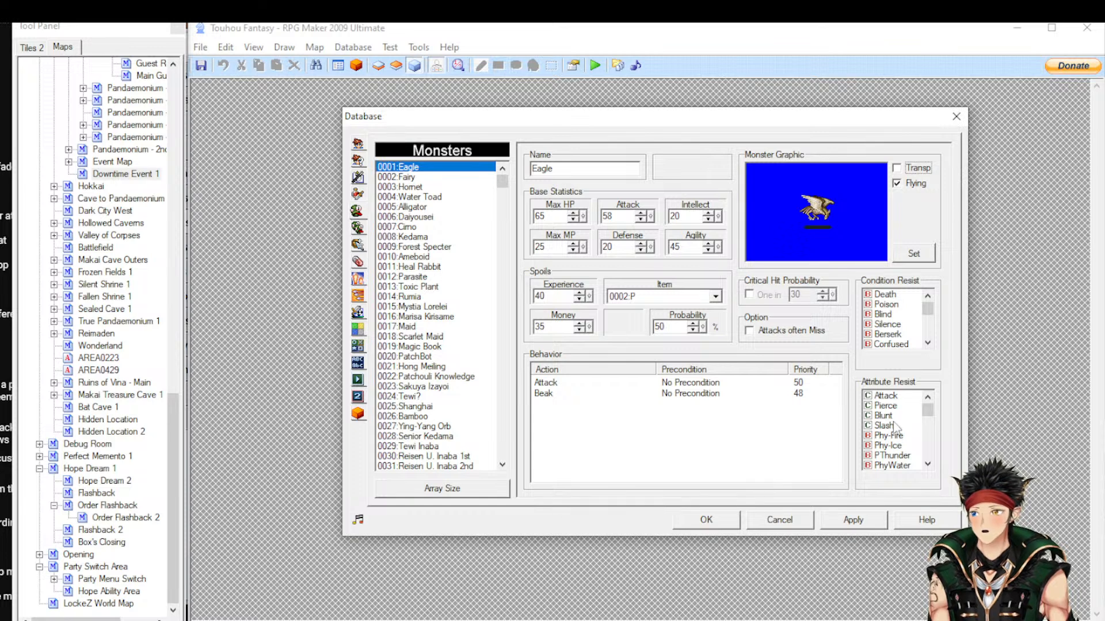
Start a new behavior for the Eagle and view the Monster HP, Party Level Average and Party Exhaustion preconditions
{"action": "left_click", "coordinate": [602, 404]}
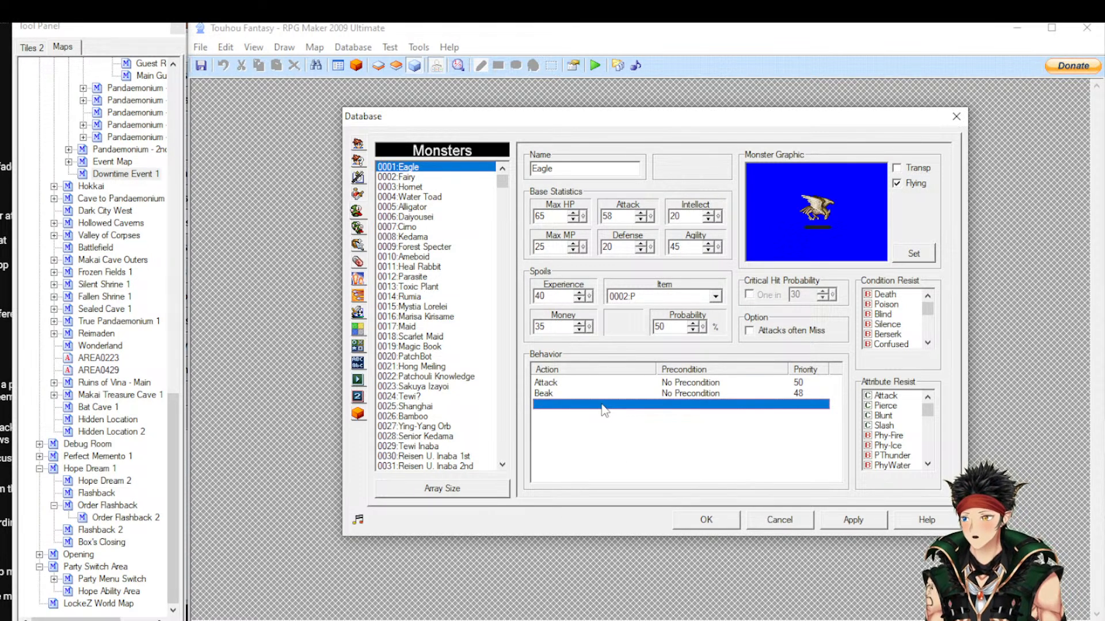
{"action": "double_click", "coordinate": [602, 407]}
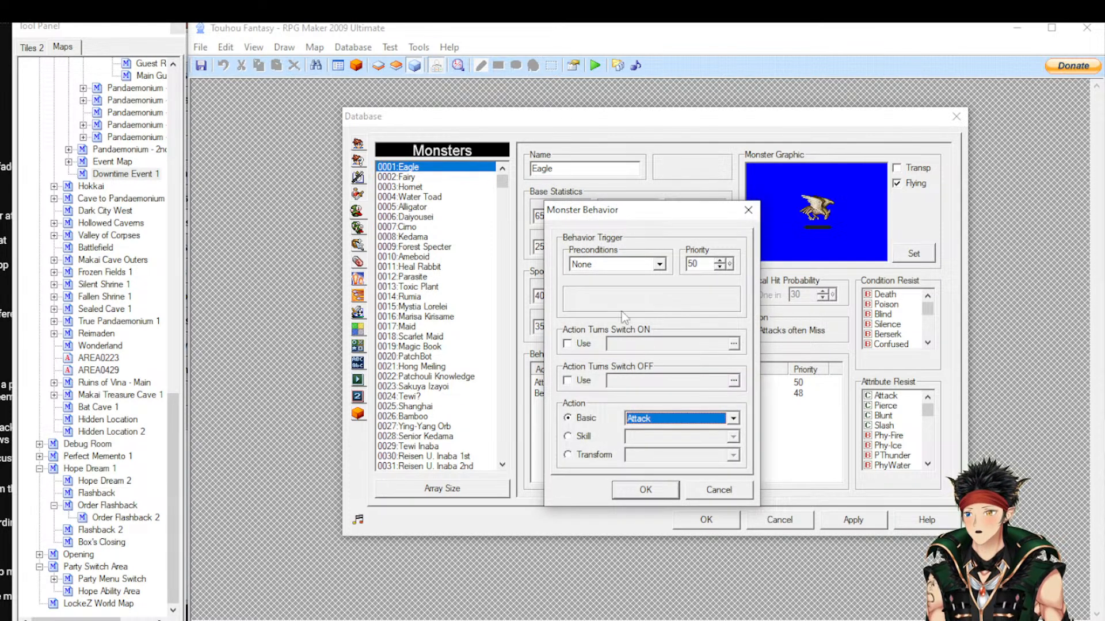
{"action": "left_click", "coordinate": [602, 264]}
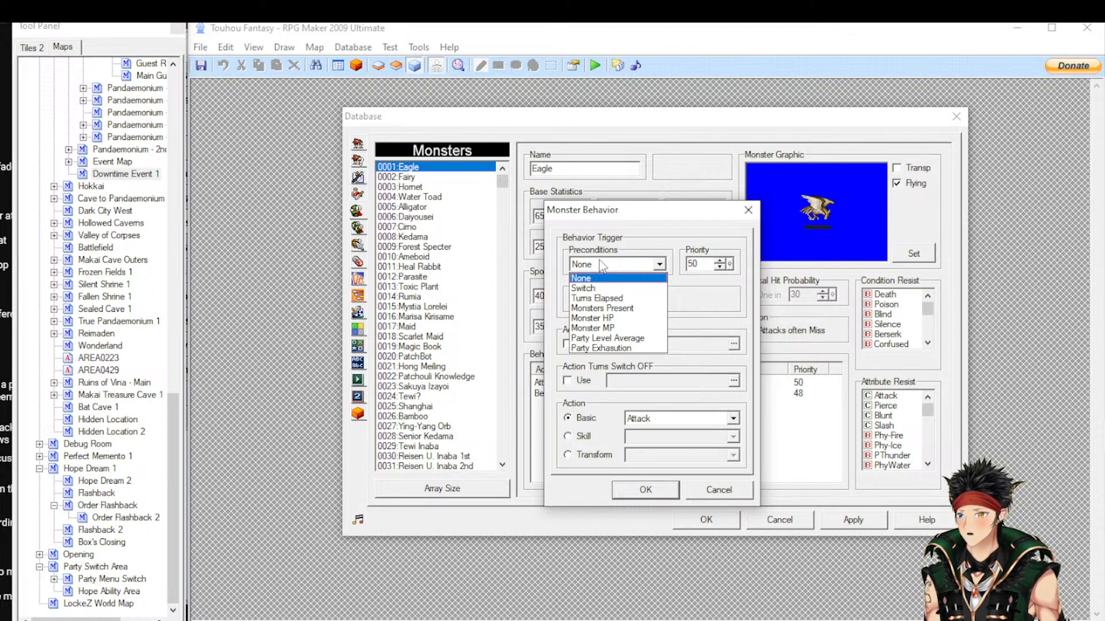
{"action": "left_click", "coordinate": [598, 327]}
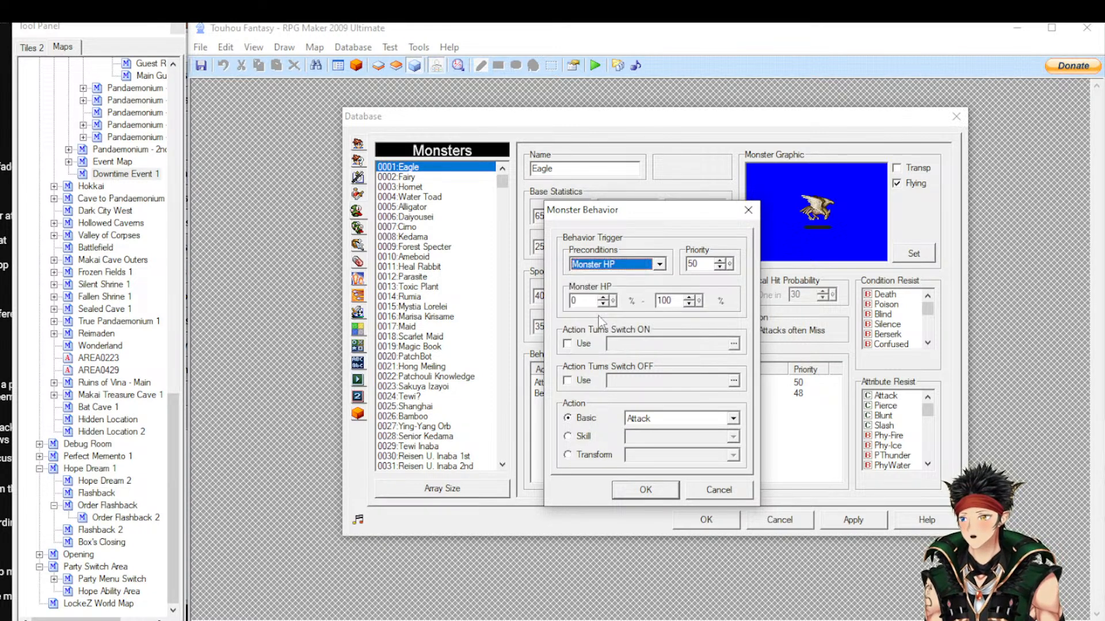
{"action": "key", "text": "Down"}
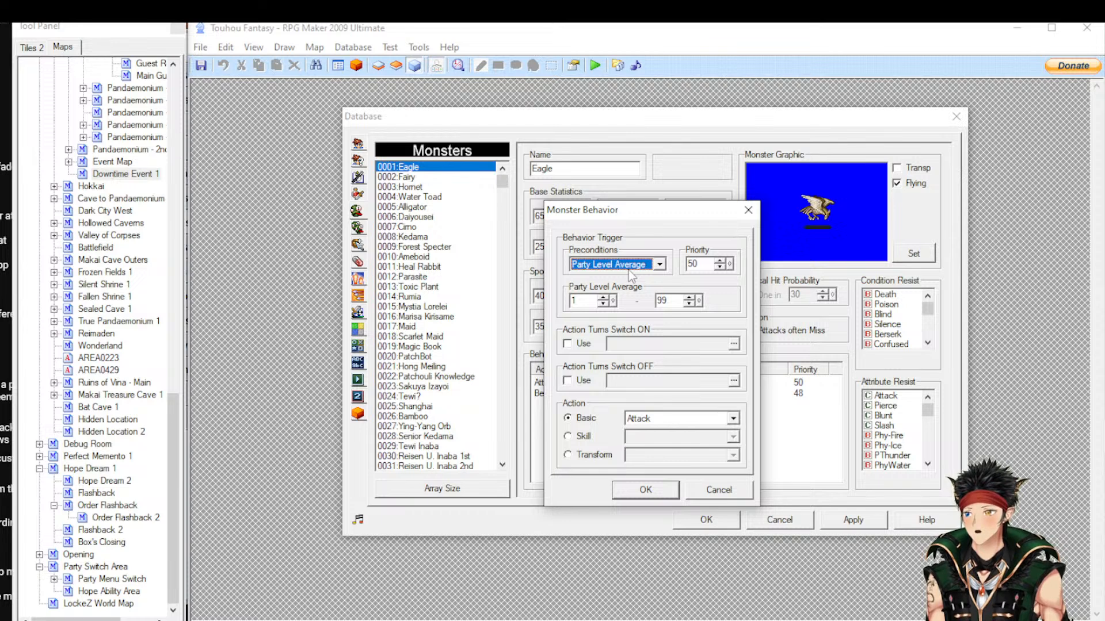
{"action": "key", "text": "Down"}
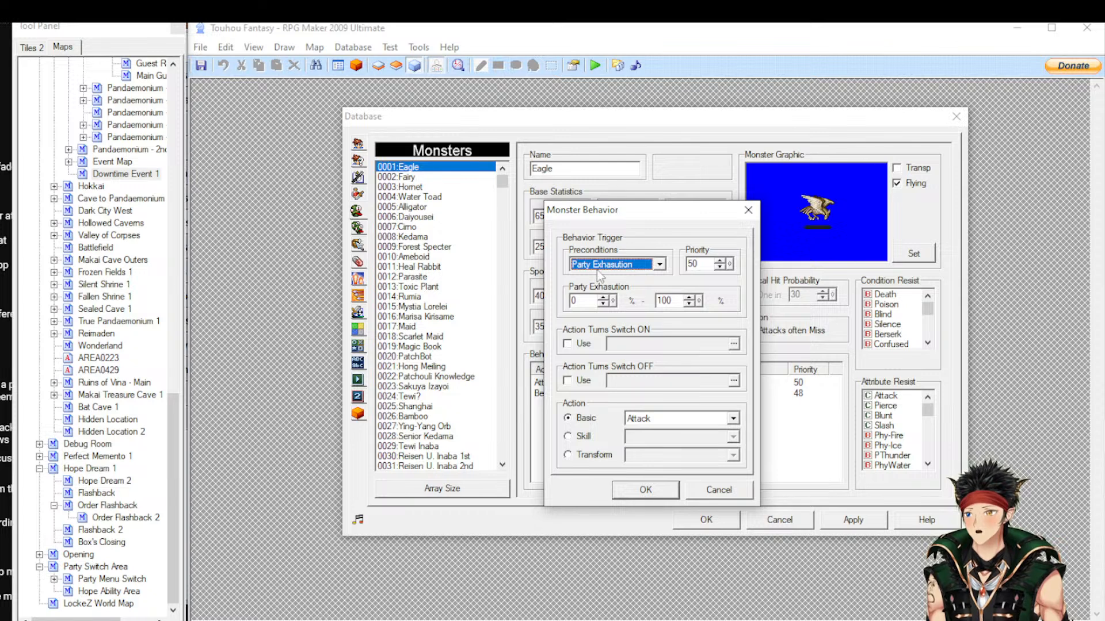
Go back and forth through the behavior's remaining preconditions, including Turns Elapsed, and return the precondition to None
{"action": "key", "text": "Up"}
{"action": "key", "text": "Up"}
{"action": "key", "text": "Up"}
{"action": "key", "text": "Up"}
{"action": "key", "text": "Up"}
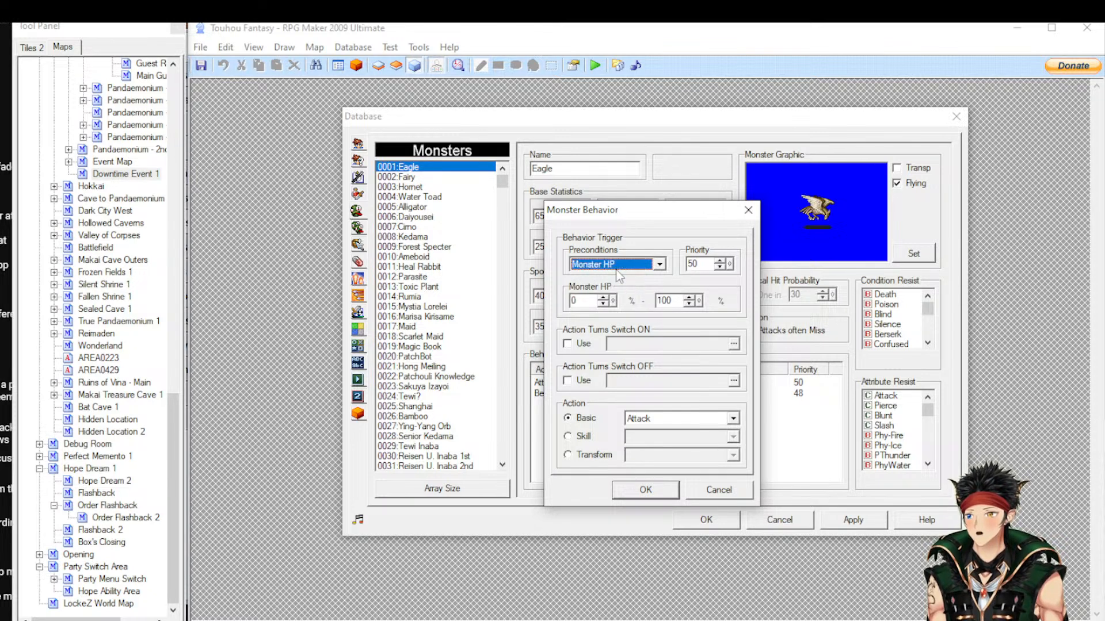
{"action": "key", "text": "Down"}
{"action": "key", "text": "Up"}
{"action": "key", "text": "Up"}
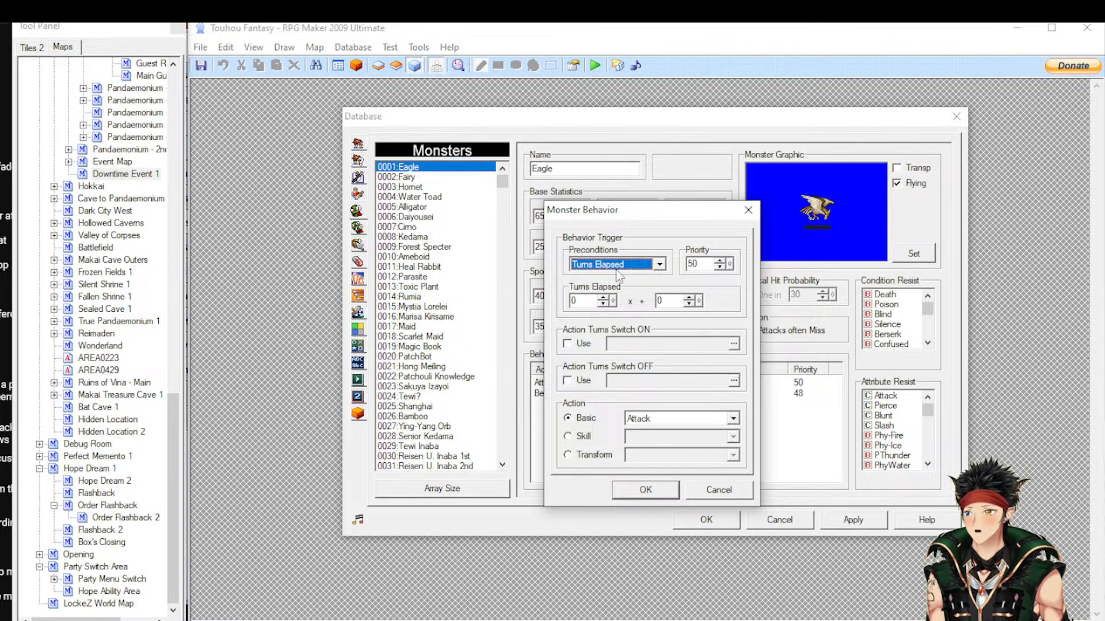
{"action": "key", "text": "Up"}
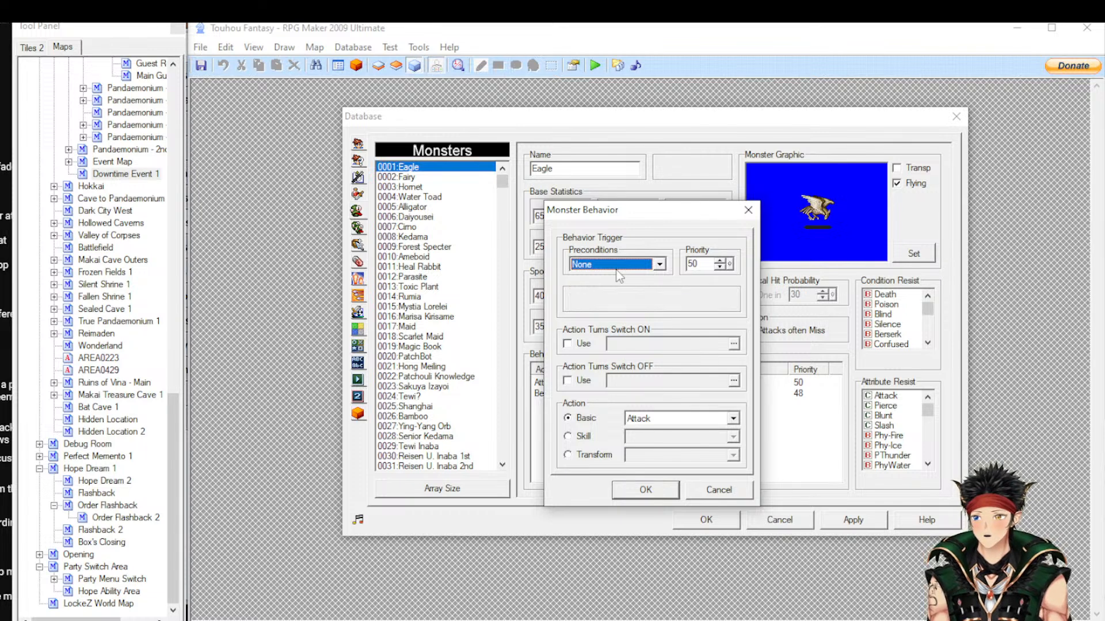
{"action": "key", "text": "Down"}
{"action": "key", "text": "Down"}
{"action": "key", "text": "Down"}
{"action": "key", "text": "Down"}
{"action": "key", "text": "Down"}
{"action": "key", "text": "Down"}
{"action": "key", "text": "Up"}
{"action": "key", "text": "Up"}
{"action": "key", "text": "Up"}
{"action": "key", "text": "Up"}
{"action": "key", "text": "Up"}
{"action": "key", "text": "Up"}
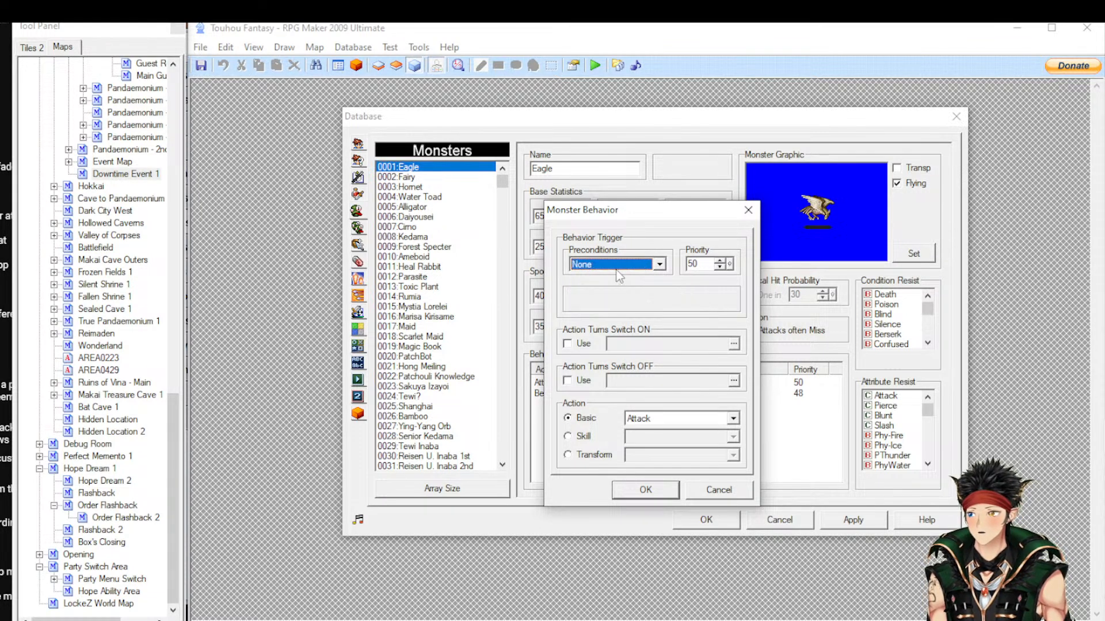
View the Transform and Skill action options for the Eagle's new behavior and discard it
{"action": "left_click", "coordinate": [584, 456]}
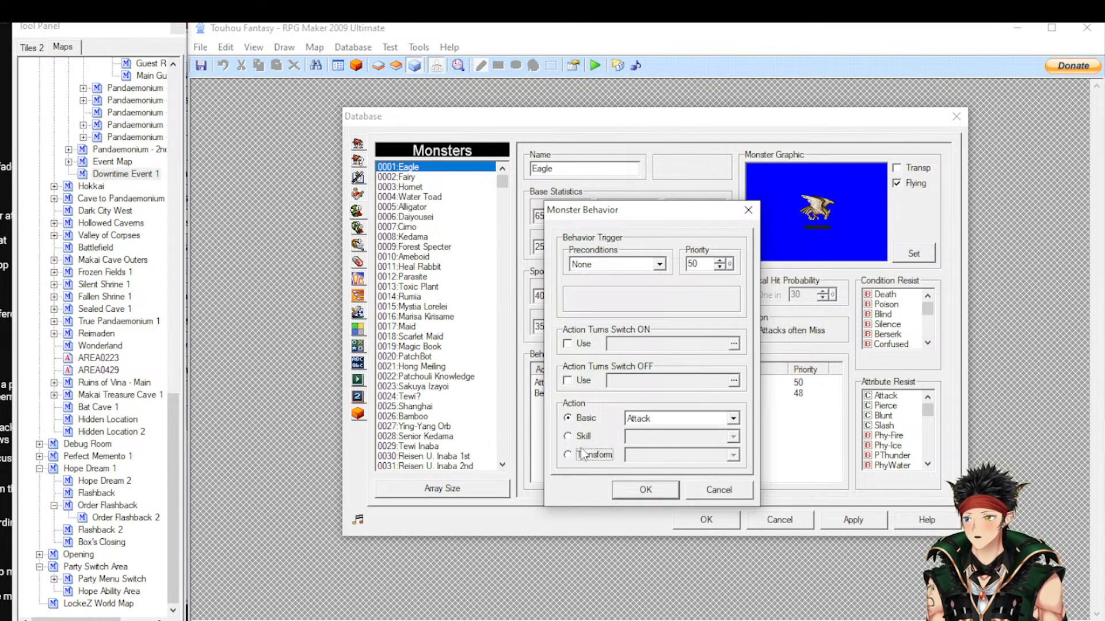
{"action": "left_click", "coordinate": [582, 437]}
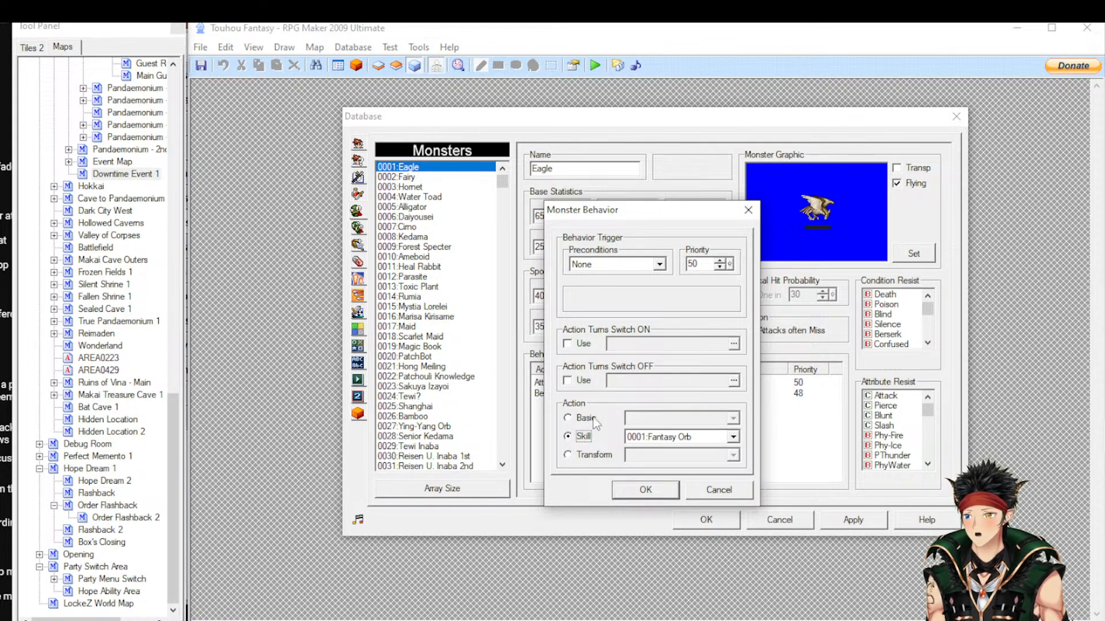
{"action": "left_click", "coordinate": [719, 493]}
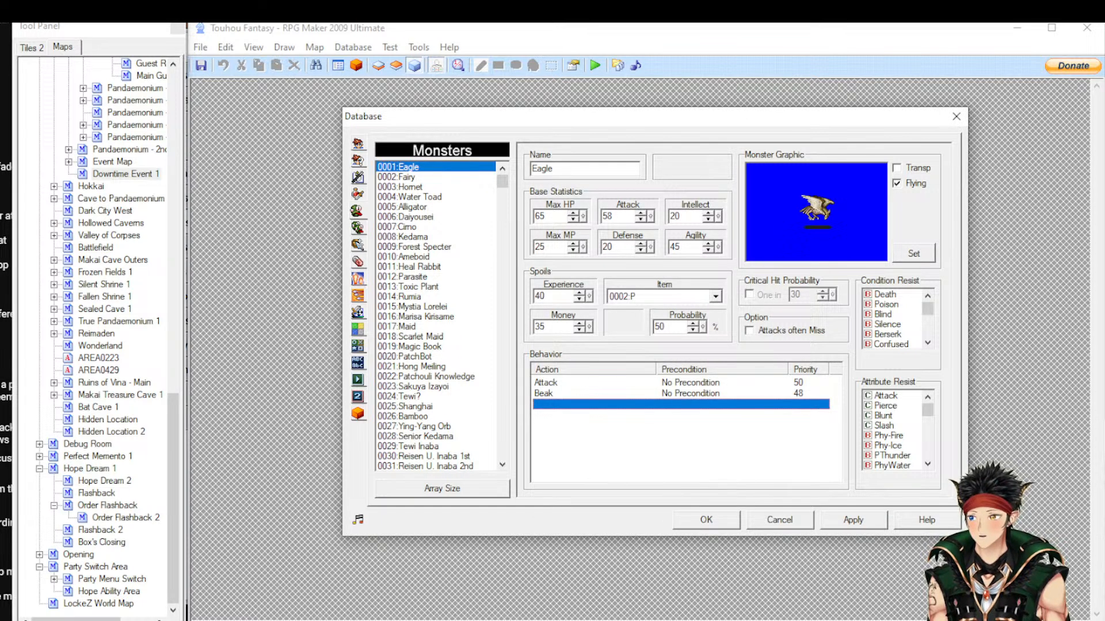
In the other RPG Maker project, start a new action pattern for the Spider and view the HP, Turn and State conditions
{"action": "key", "text": "alt+Tab"}
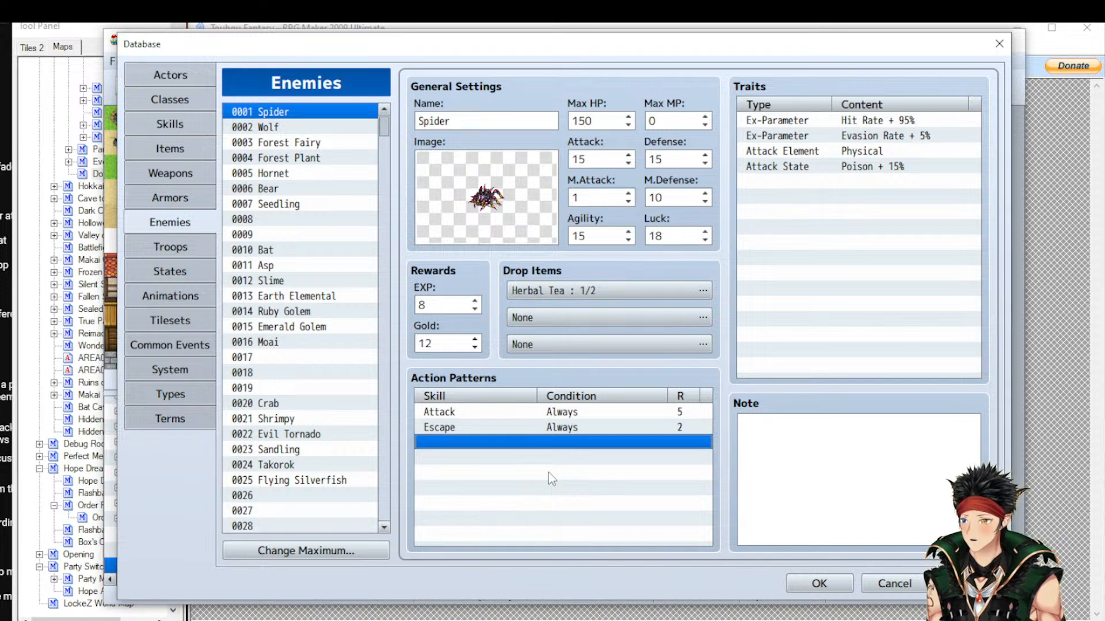
{"action": "double_click", "coordinate": [548, 472]}
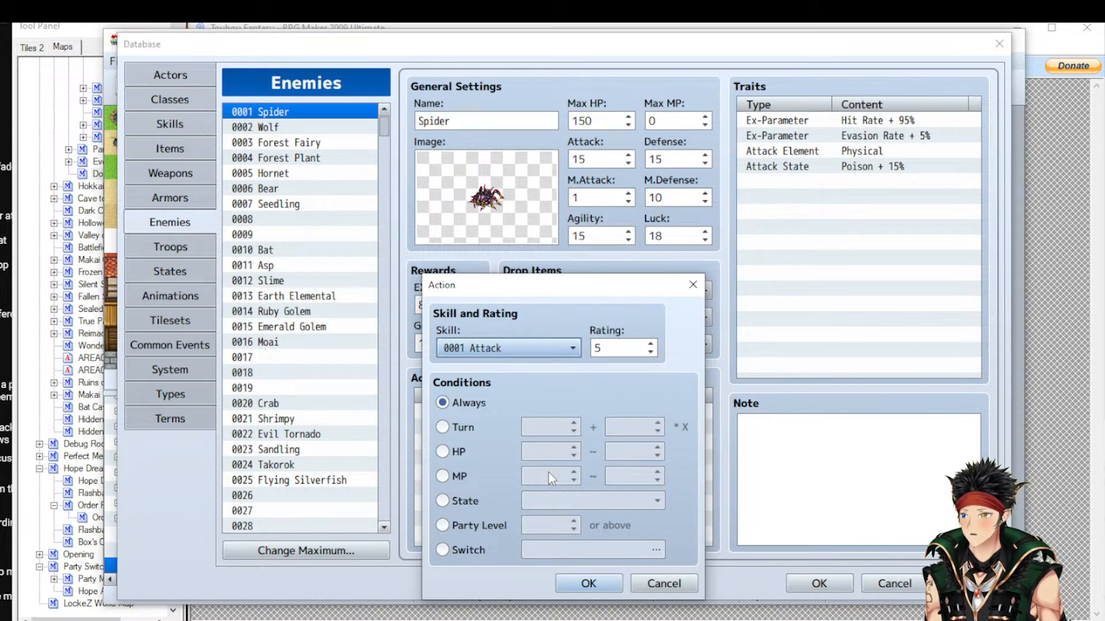
{"action": "left_click", "coordinate": [476, 452]}
{"action": "left_click", "coordinate": [465, 433]}
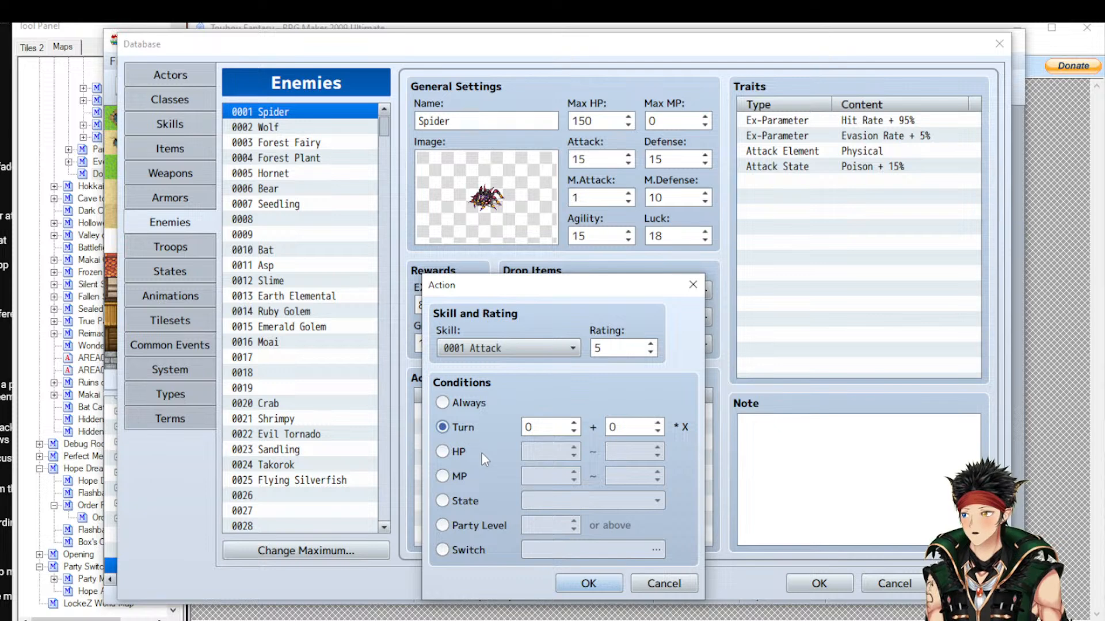
{"action": "left_click", "coordinate": [463, 501]}
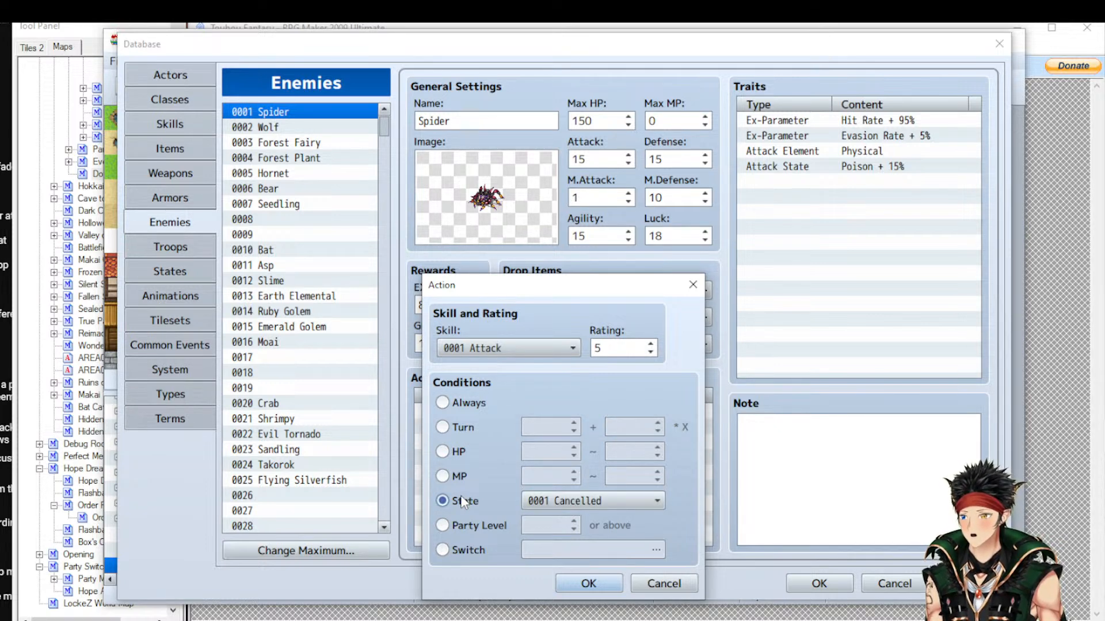
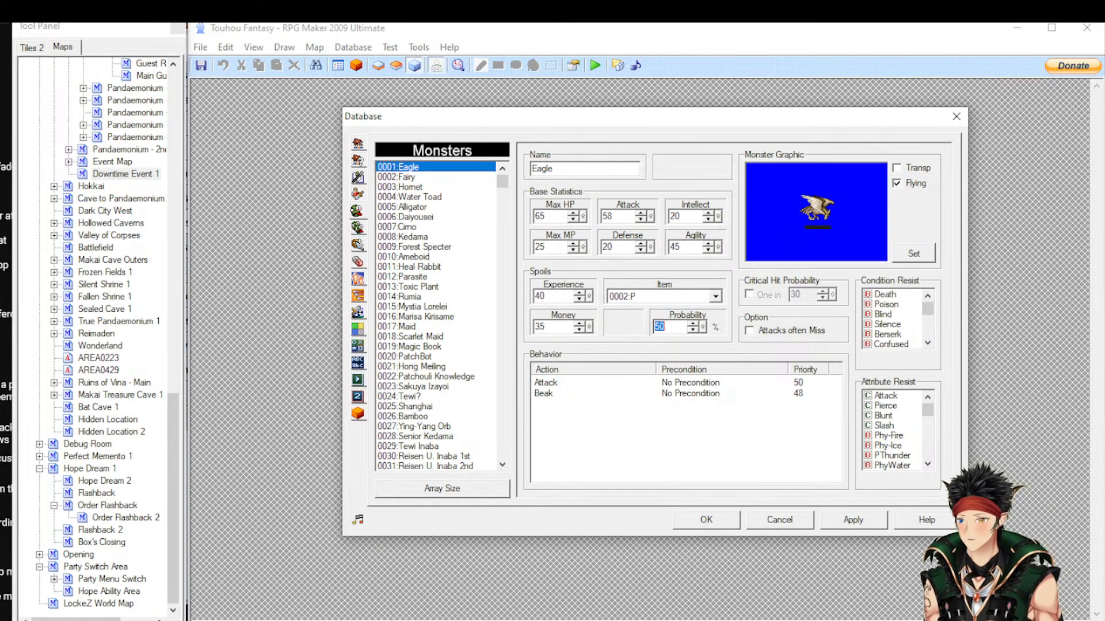
Switch back to the Spider's new action settings in the other RPG Maker project
{"action": "key", "text": "alt+Tab"}
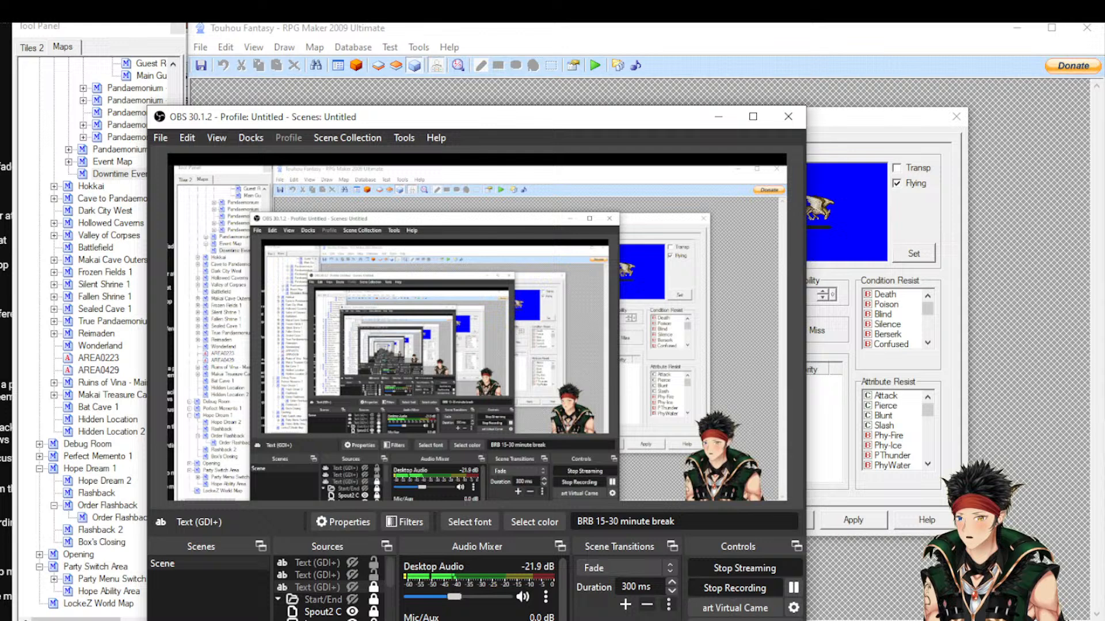
{"action": "key", "text": "alt+Tab"}
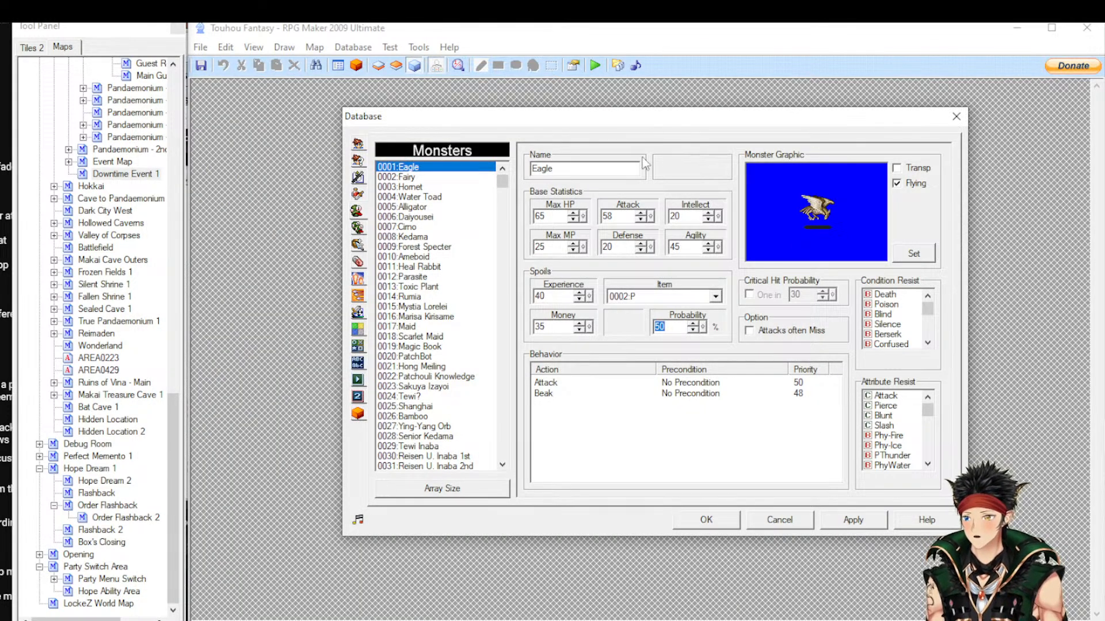
{"action": "key", "text": "alt+Tab"}
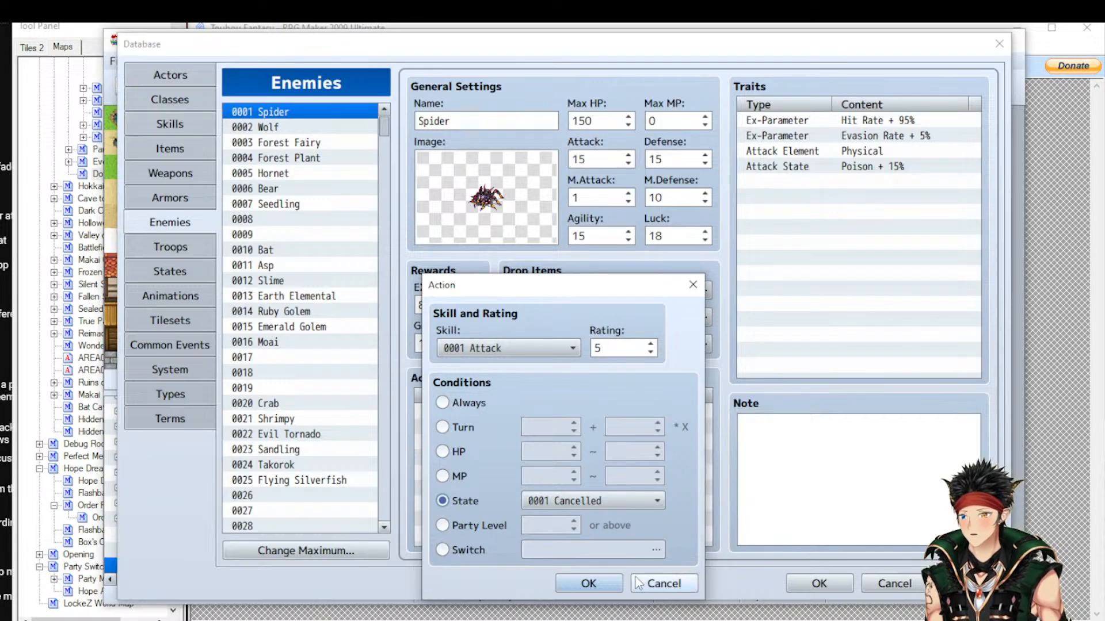
Discard the Spider's new action pattern and close the RPG Maker MV database without saving
{"action": "left_click", "coordinate": [659, 582]}
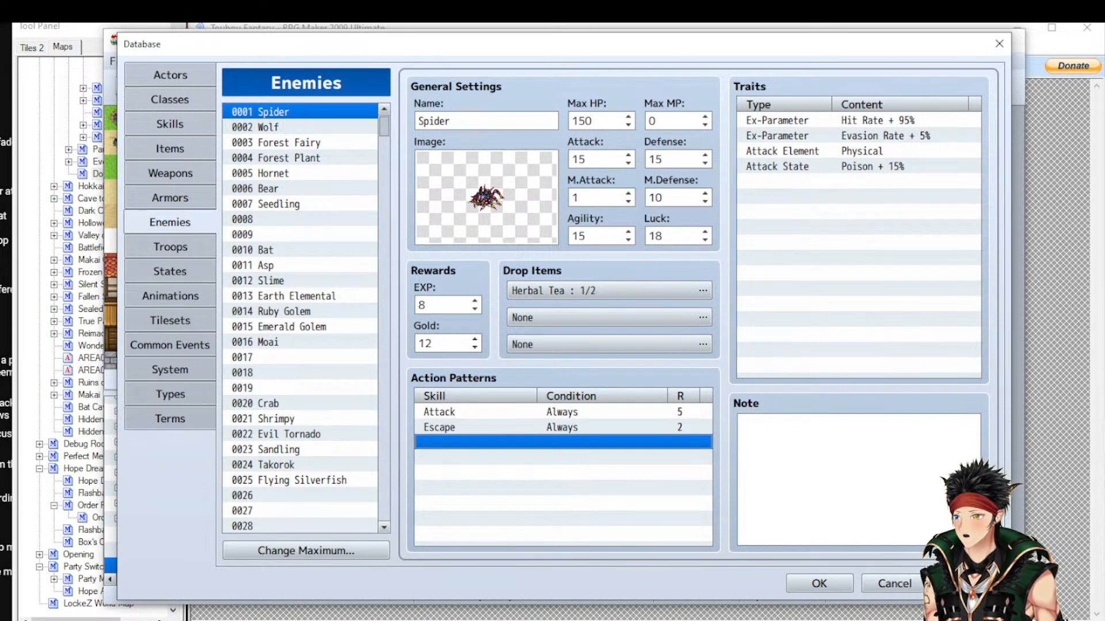
{"action": "key", "text": "alt+Tab"}
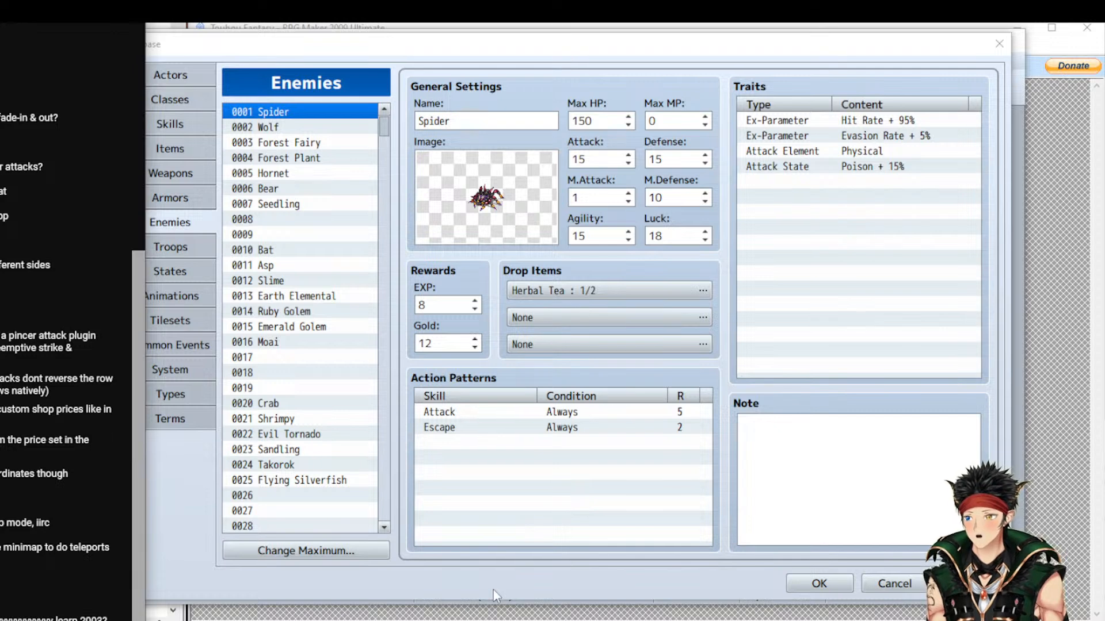
{"action": "mouse_move", "coordinate": [507, 610]}
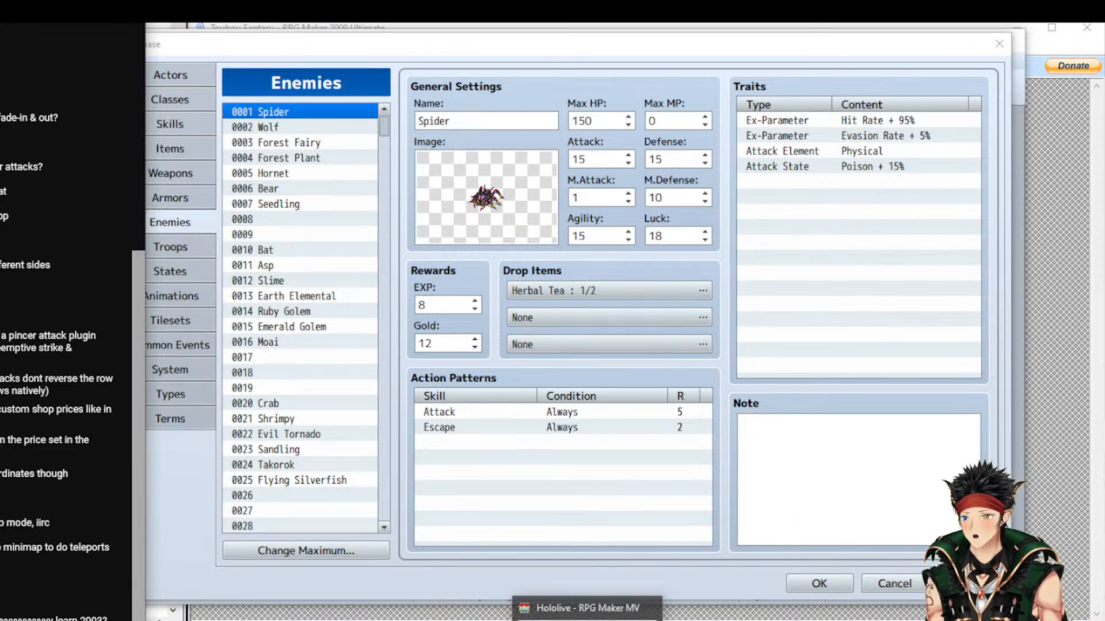
{"action": "left_click", "coordinate": [576, 604]}
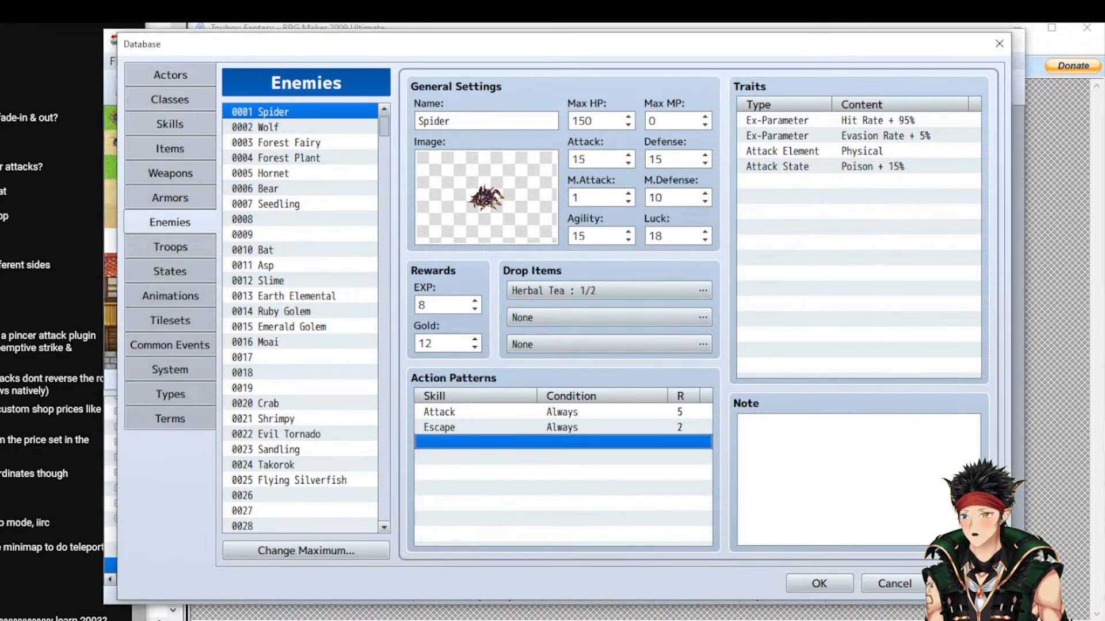
{"action": "left_click", "coordinate": [886, 585]}
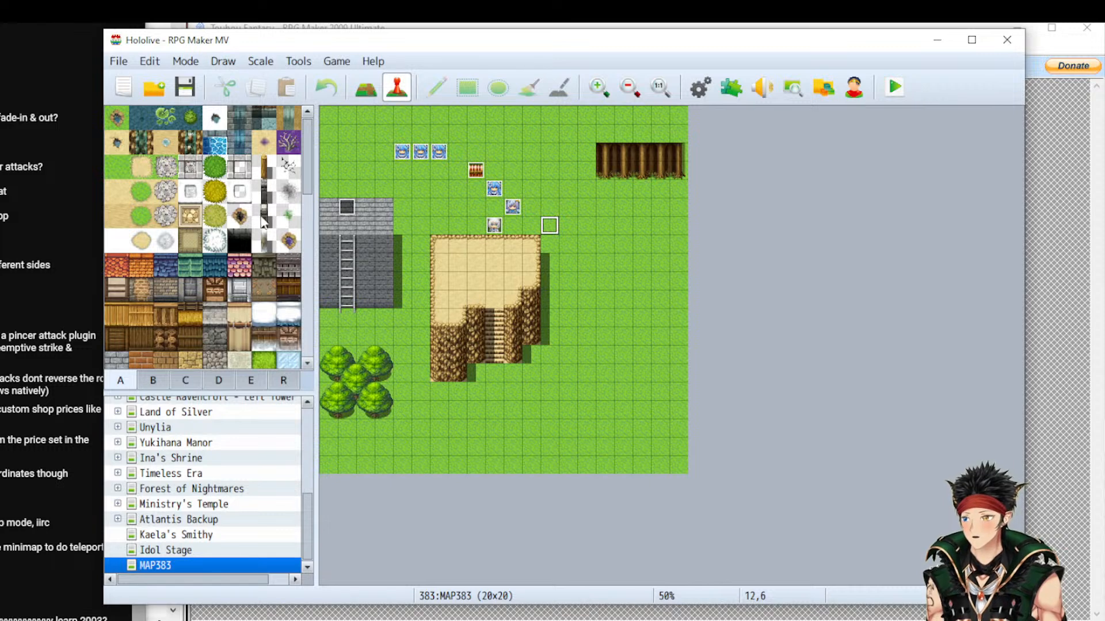
Look through the A tileset palette for MAP383 in the RPG Maker MV project
{"action": "scroll", "coordinate": [233, 250], "scroll_direction": "down", "scroll_amount": 5}
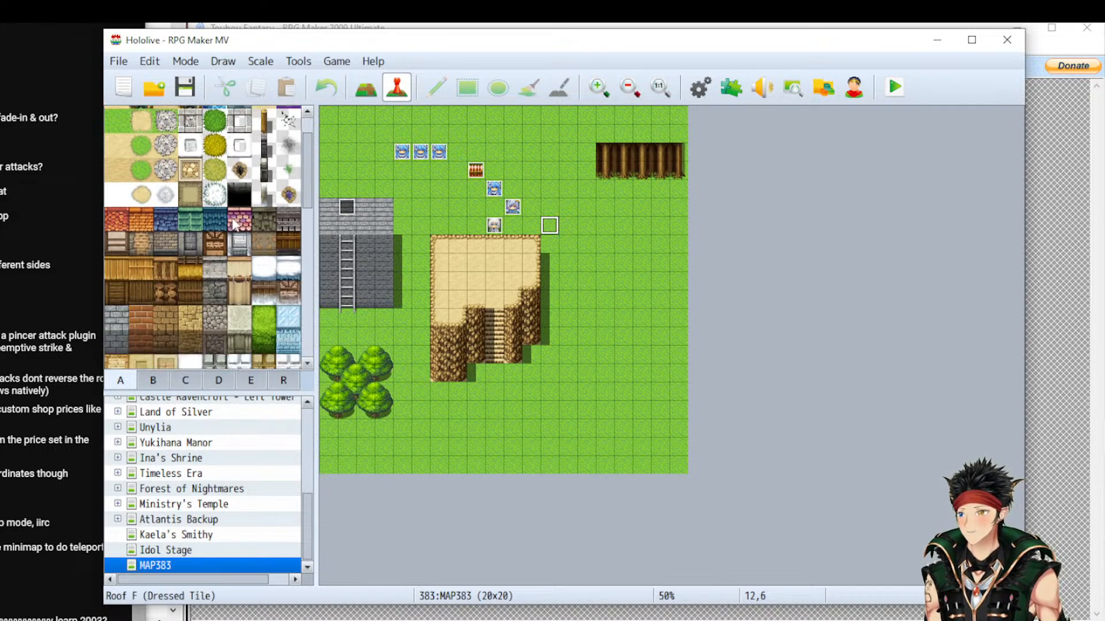
{"action": "scroll", "coordinate": [232, 309], "scroll_direction": "down", "scroll_amount": 9}
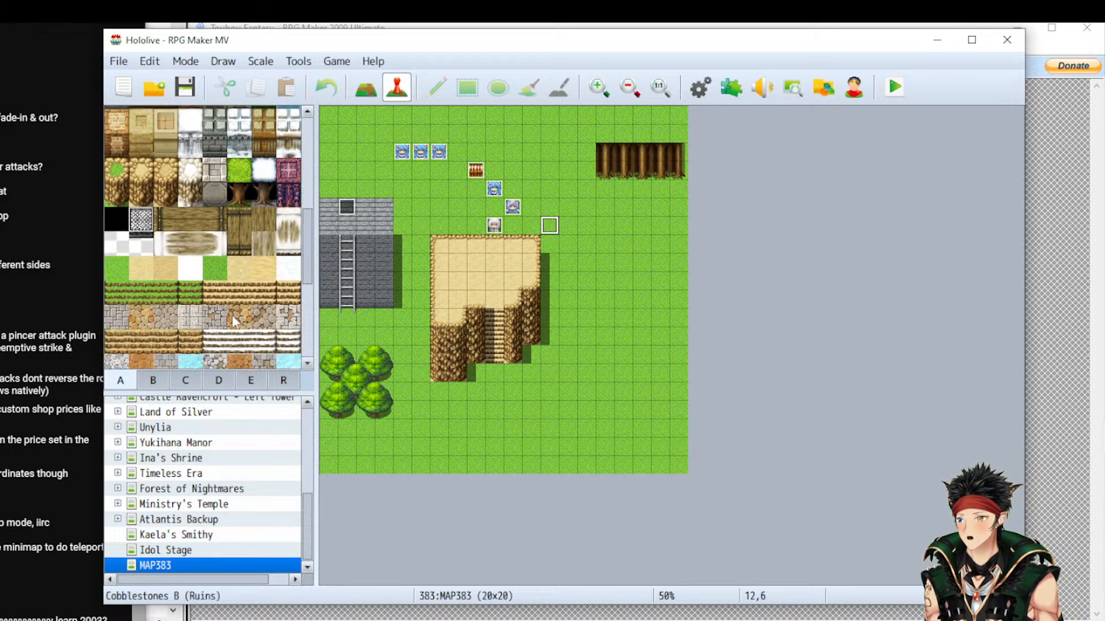
{"action": "scroll", "coordinate": [232, 312], "scroll_direction": "up", "scroll_amount": 6}
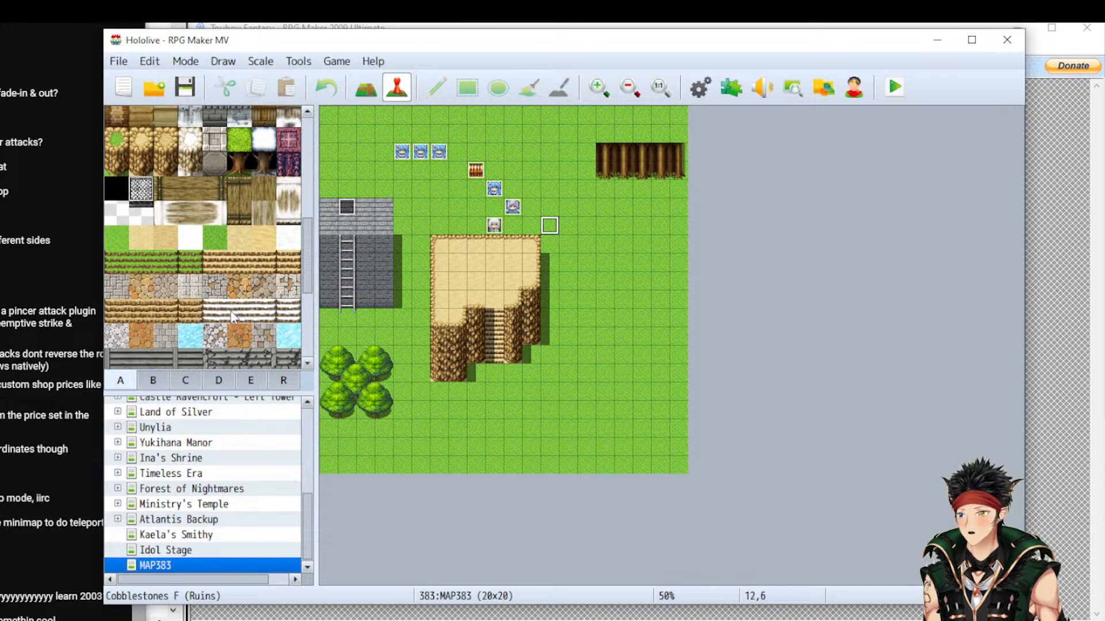
{"action": "scroll", "coordinate": [232, 314], "scroll_direction": "up", "scroll_amount": 8}
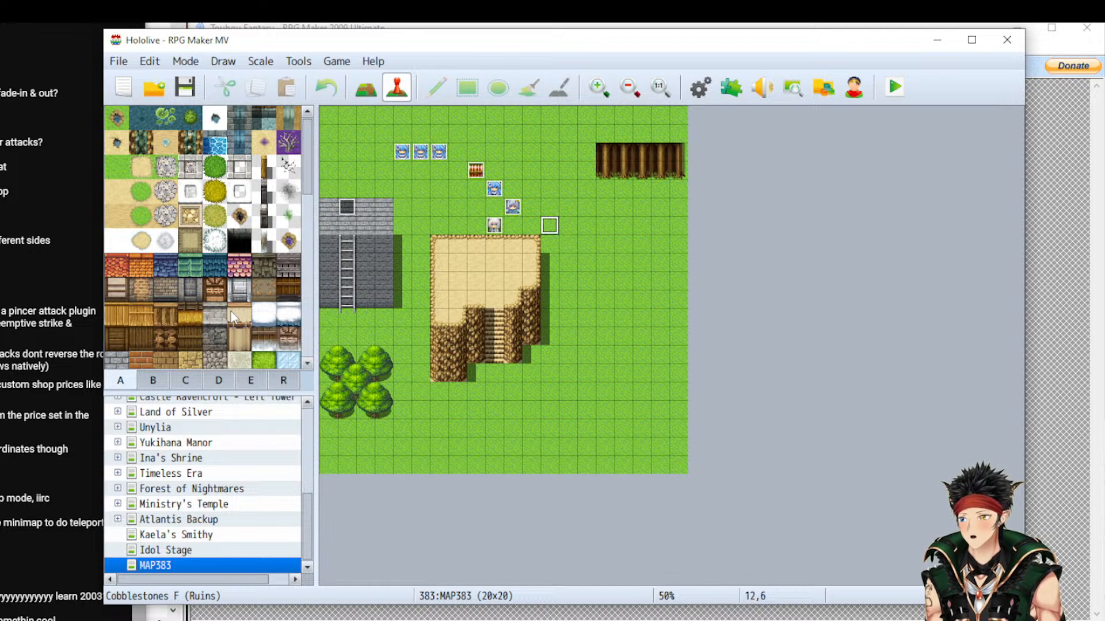
{"action": "scroll", "coordinate": [231, 291], "scroll_direction": "down", "scroll_amount": 3}
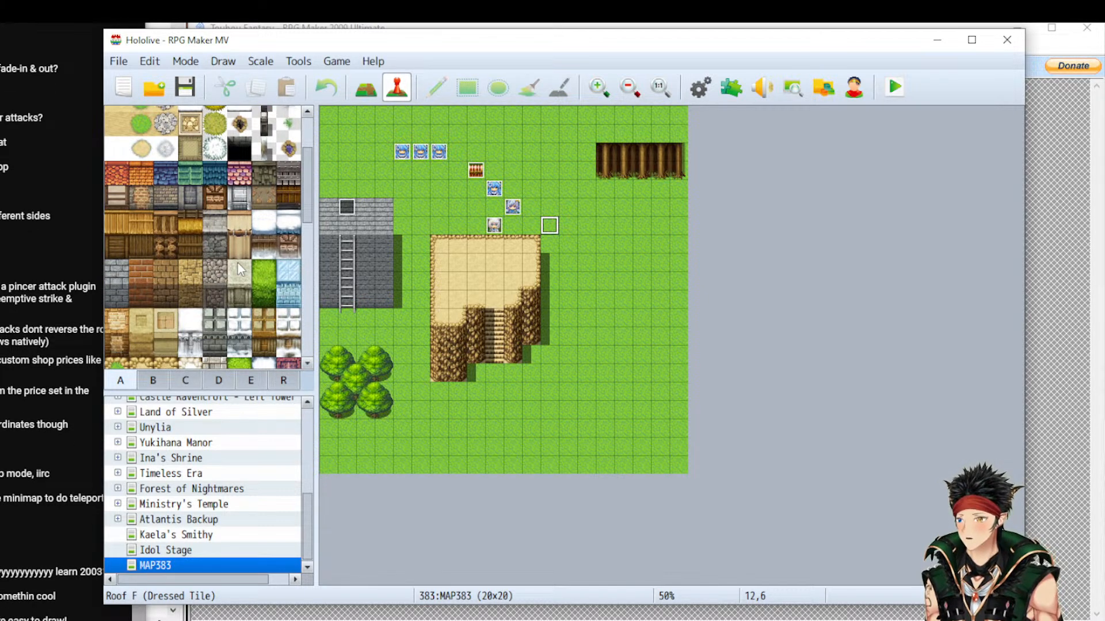
{"action": "scroll", "coordinate": [237, 263], "scroll_direction": "up", "scroll_amount": 3}
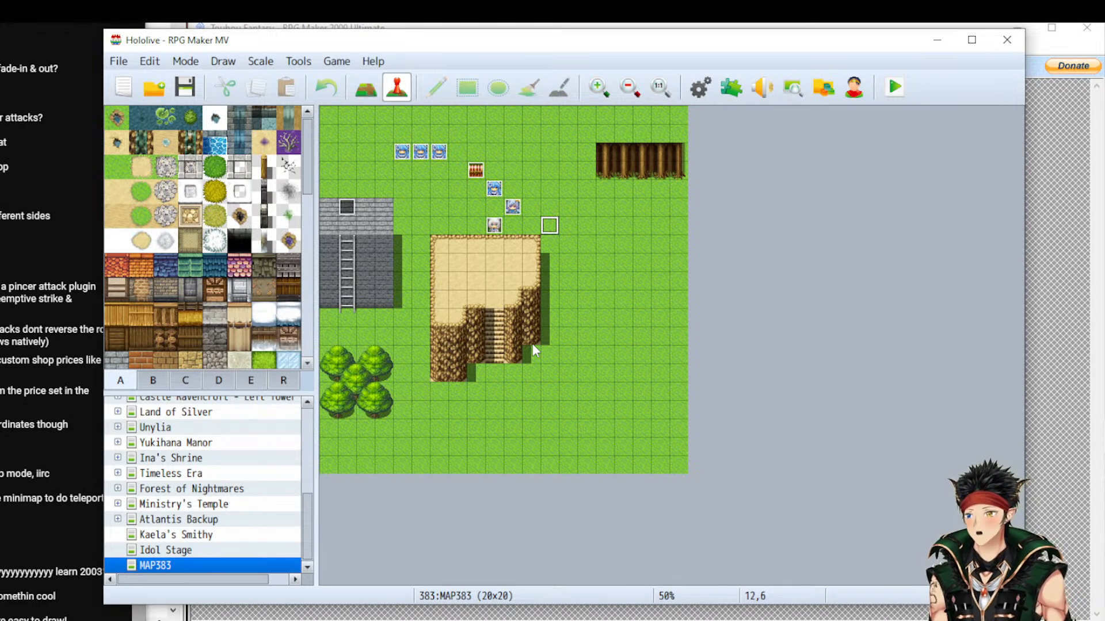
Switch back to the Monsters database of the Touhou Fantasy project in RPG Maker 2009
{"action": "key", "text": "alt+Tab"}
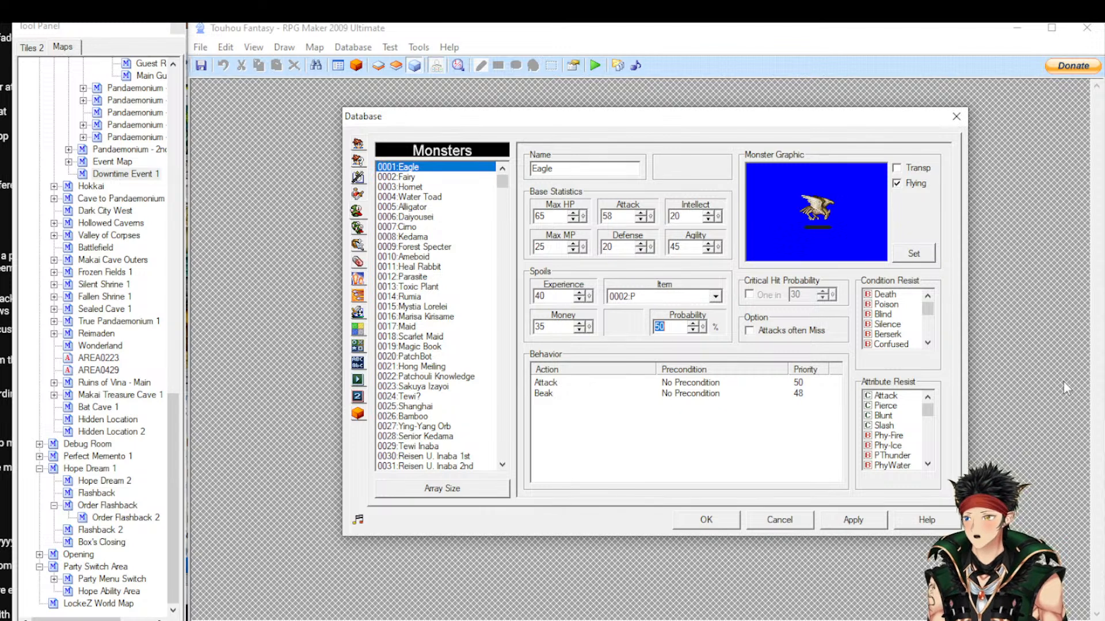
{"action": "left_click", "coordinate": [5, 616]}
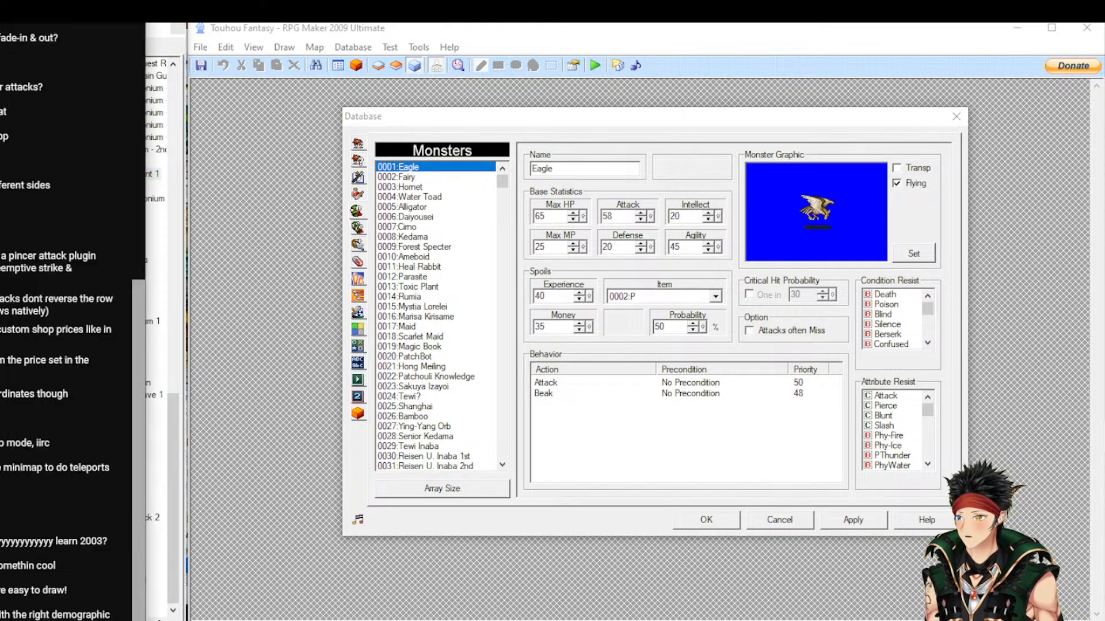
{"action": "left_click", "coordinate": [596, 588]}
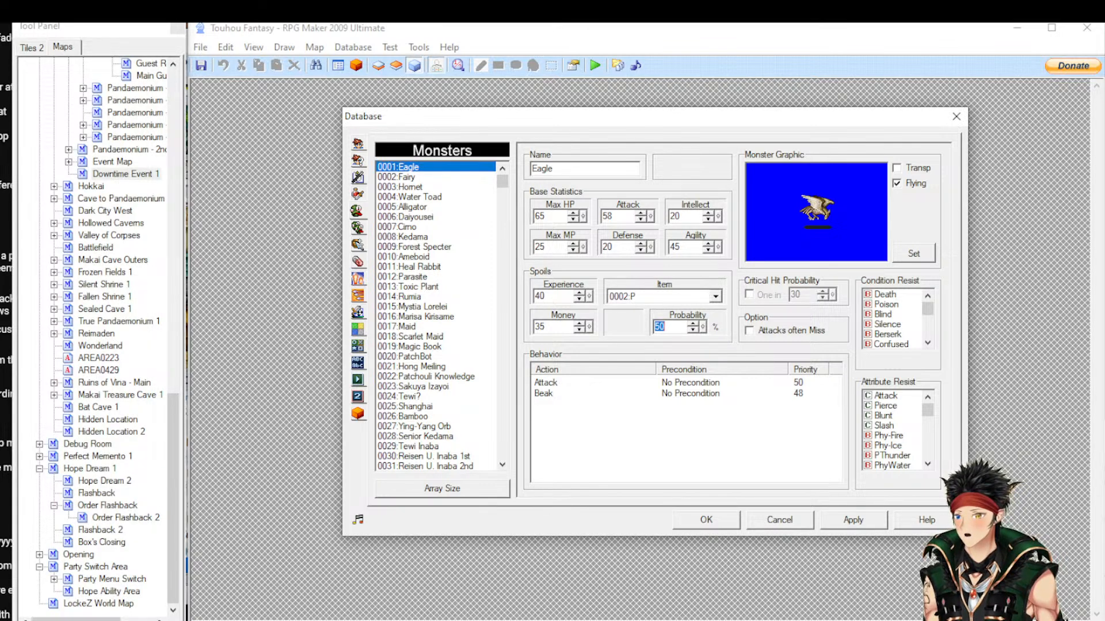
{"action": "key", "text": "alt+Tab"}
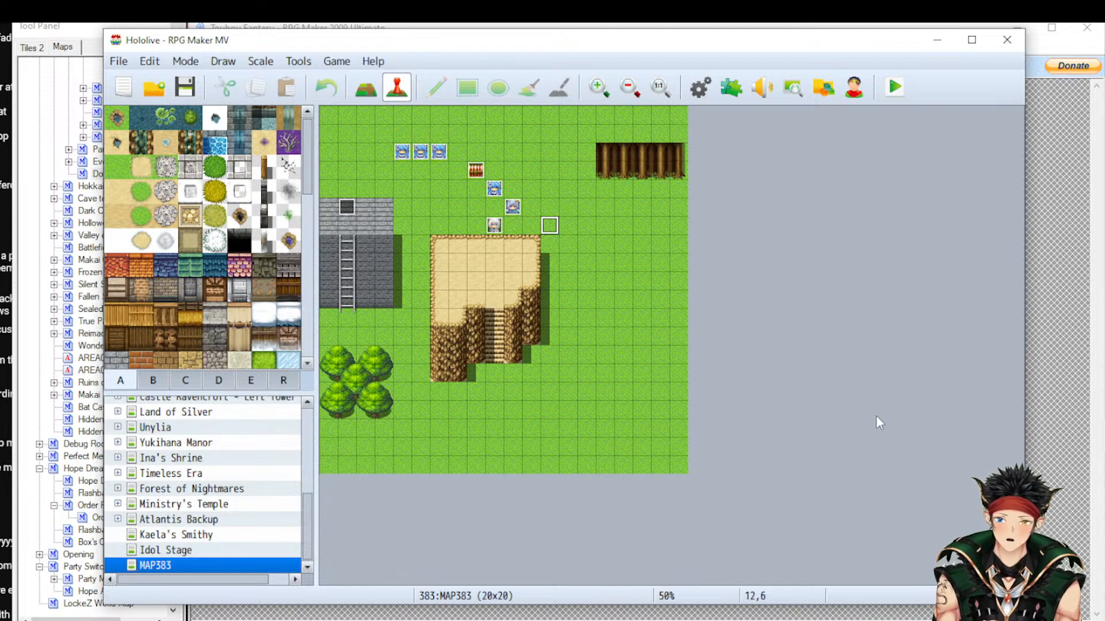
{"action": "left_click", "coordinate": [1063, 330]}
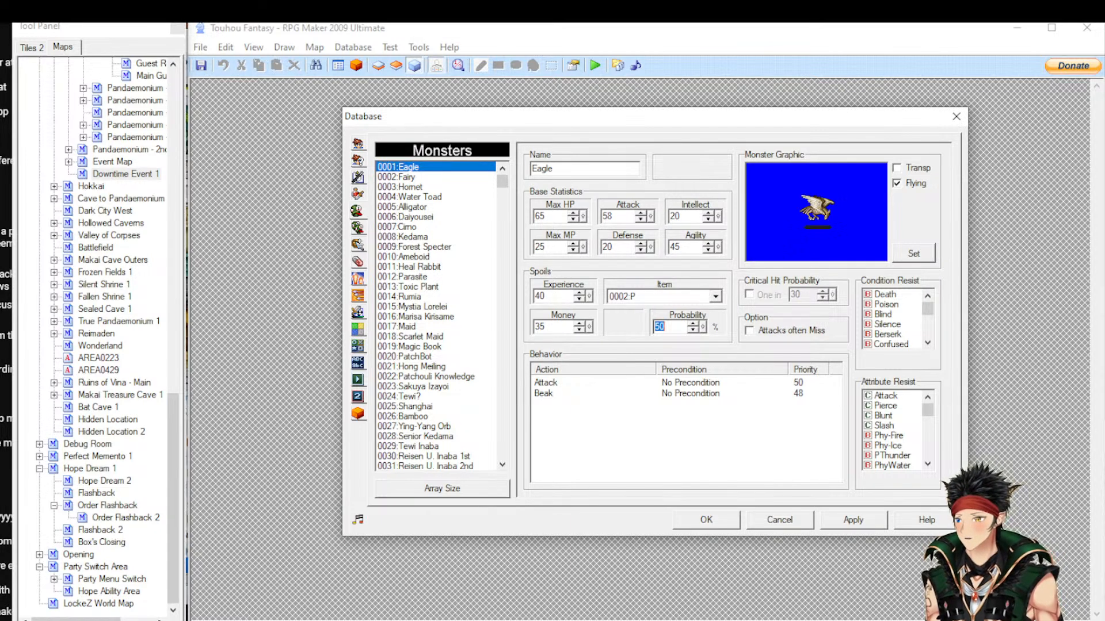
{"action": "key", "text": "alt+Tab"}
{"action": "key", "text": "alt+Tab"}
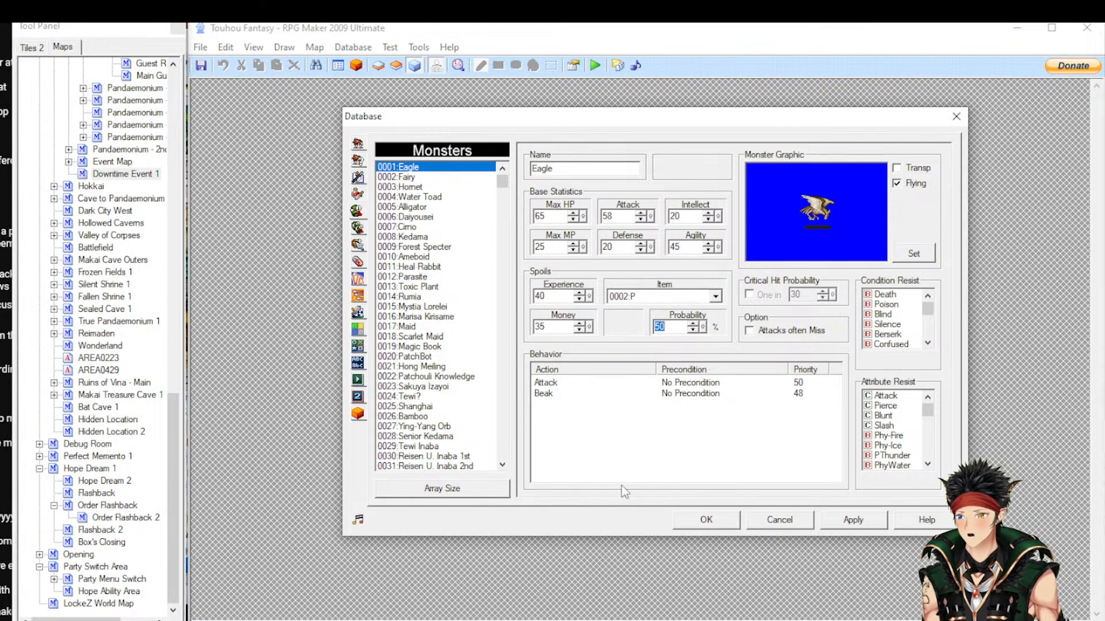
{"action": "key", "text": "alt+Tab"}
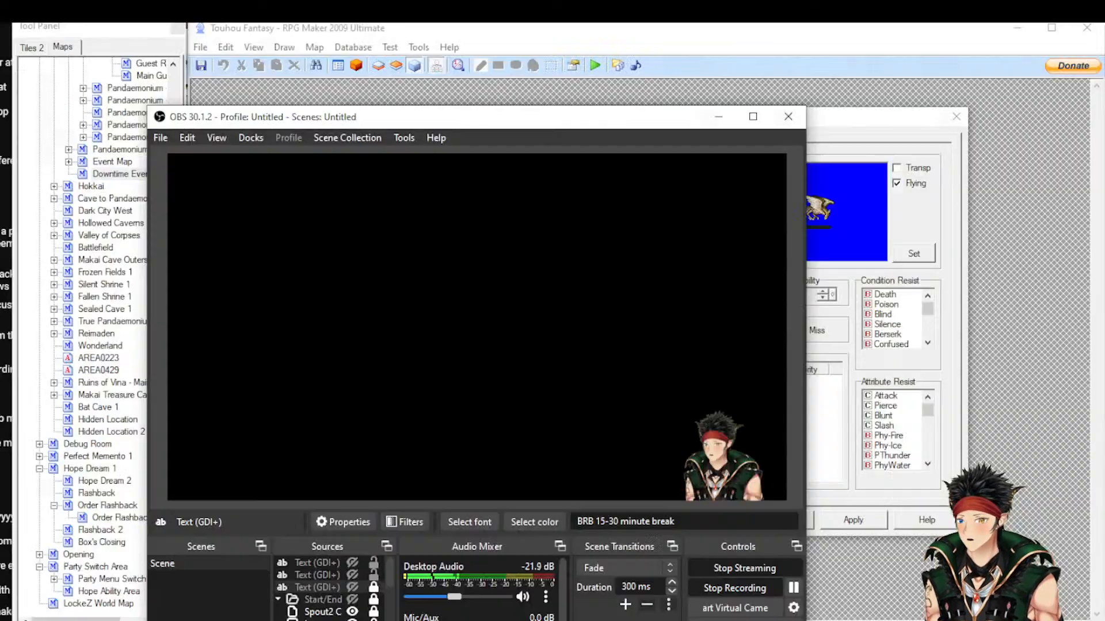
{"action": "left_click", "coordinate": [978, 358]}
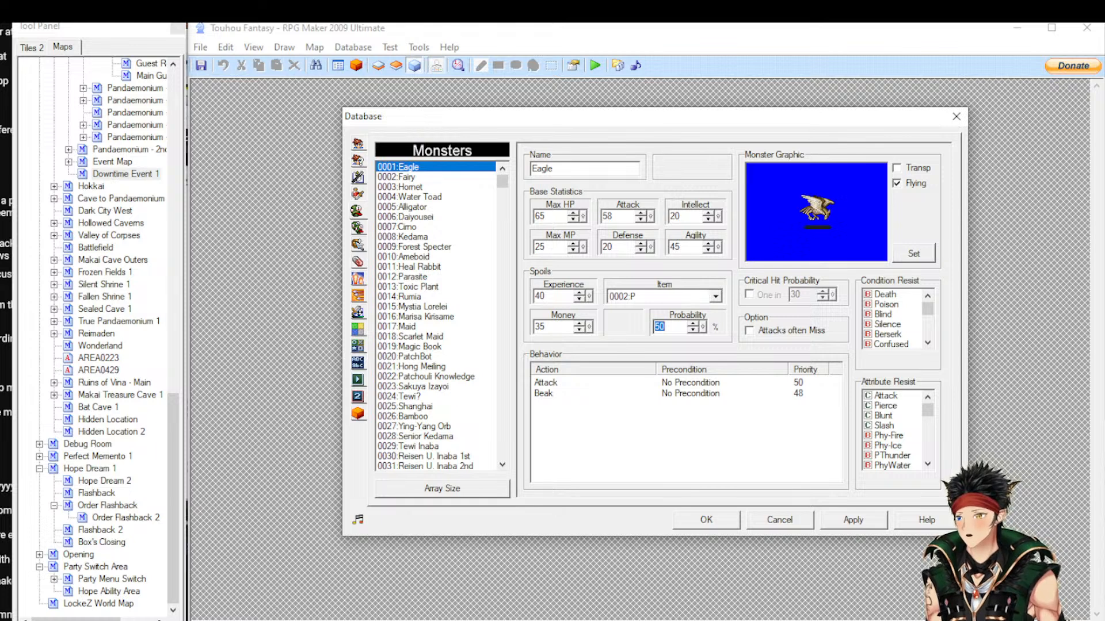
{"action": "key", "text": "alt+Tab"}
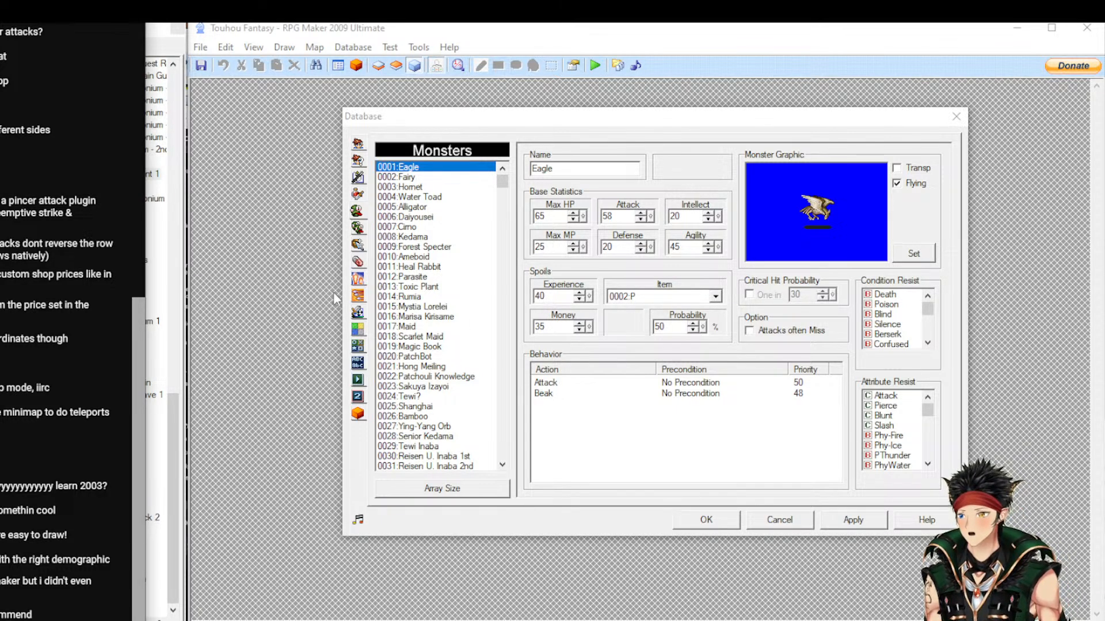
View the Monster Groups settings in RPG Maker 2009, and open the Troops settings of the RPG Maker MV database
{"action": "left_click", "coordinate": [360, 231]}
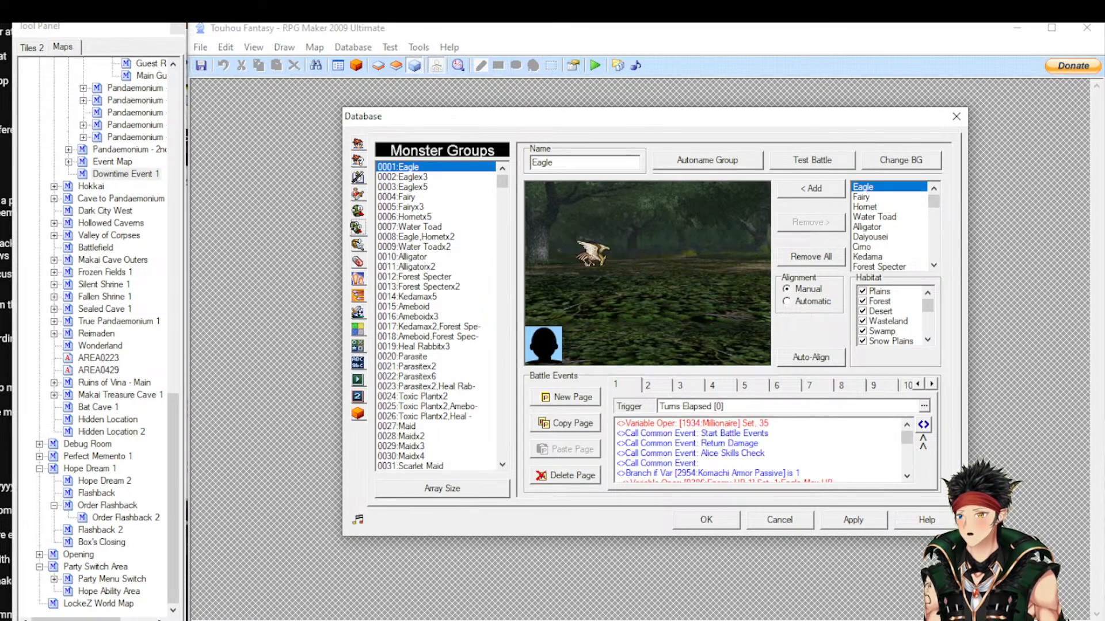
{"action": "key", "text": "alt+Tab"}
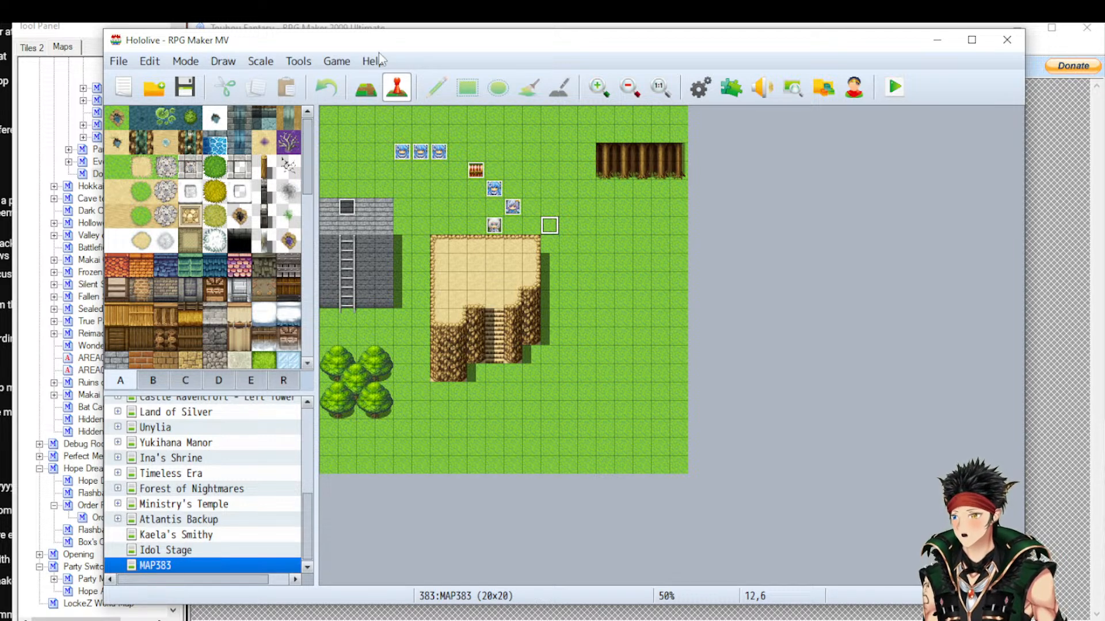
{"action": "left_click", "coordinate": [333, 62]}
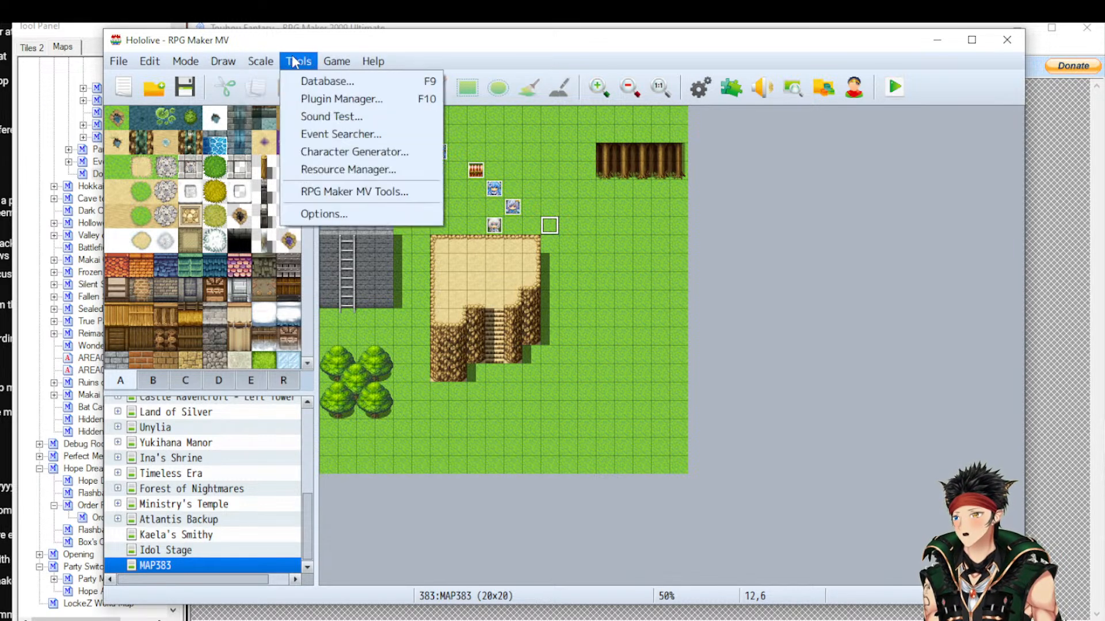
{"action": "left_click", "coordinate": [323, 83]}
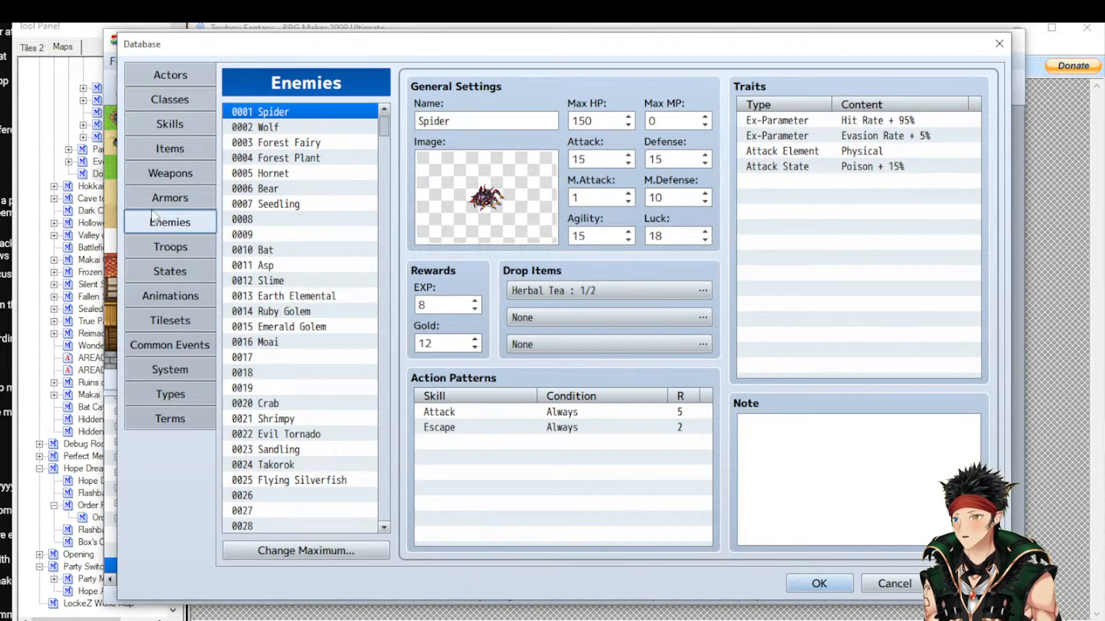
{"action": "left_click", "coordinate": [175, 248]}
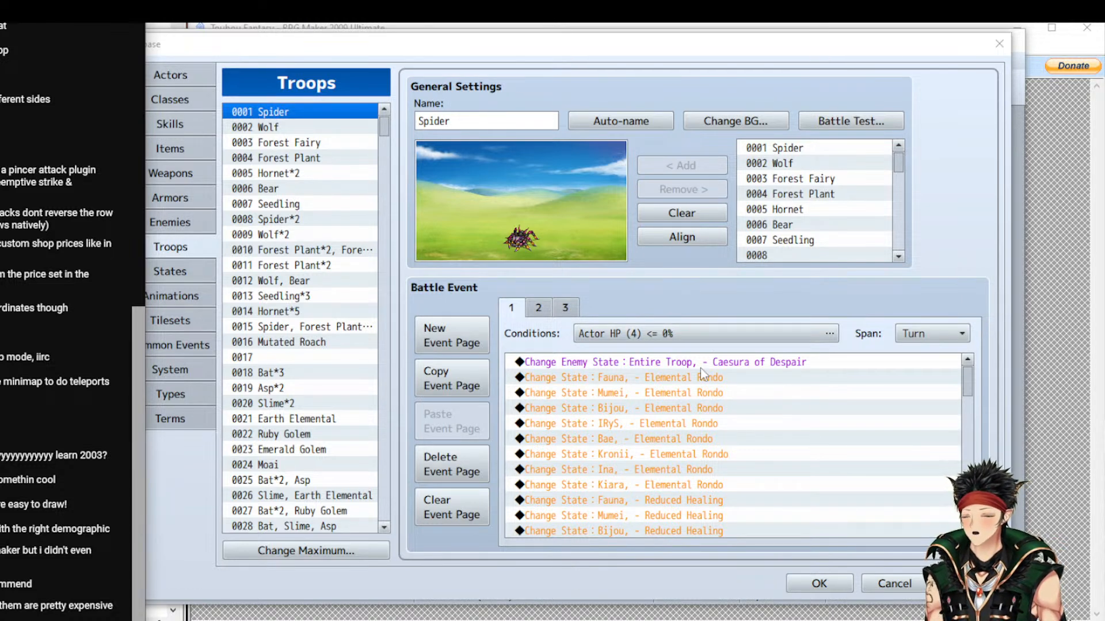
Examine the commands on the Spider troop's first battle event page and view its condition options
{"action": "scroll", "coordinate": [700, 389], "scroll_direction": "down", "scroll_amount": 4}
{"action": "scroll", "coordinate": [700, 389], "scroll_direction": "up", "scroll_amount": 4}
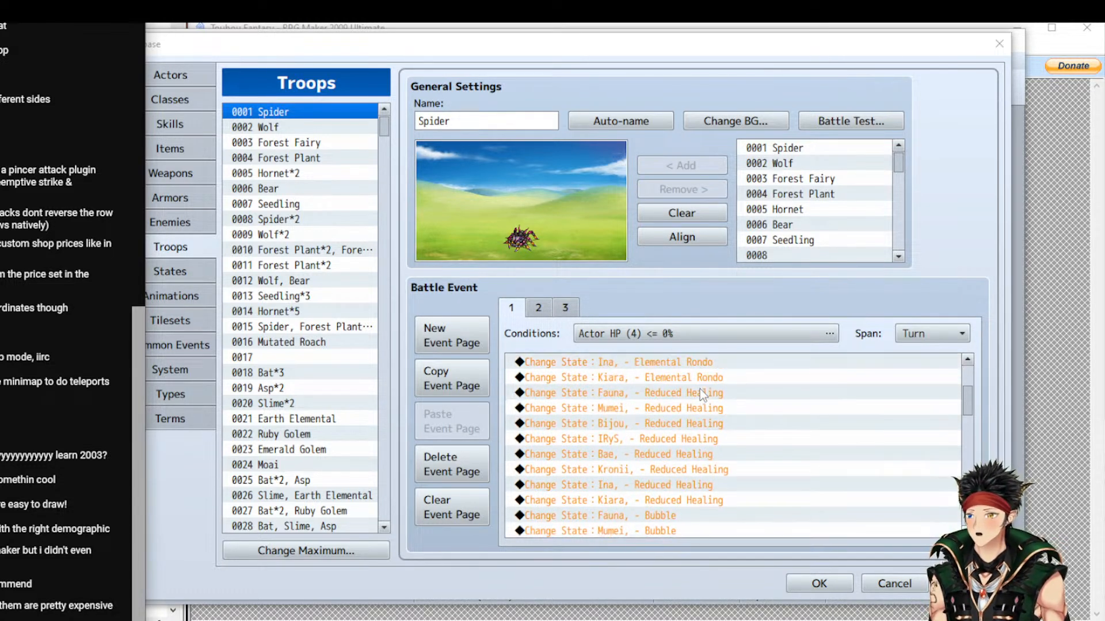
{"action": "left_click", "coordinate": [676, 335]}
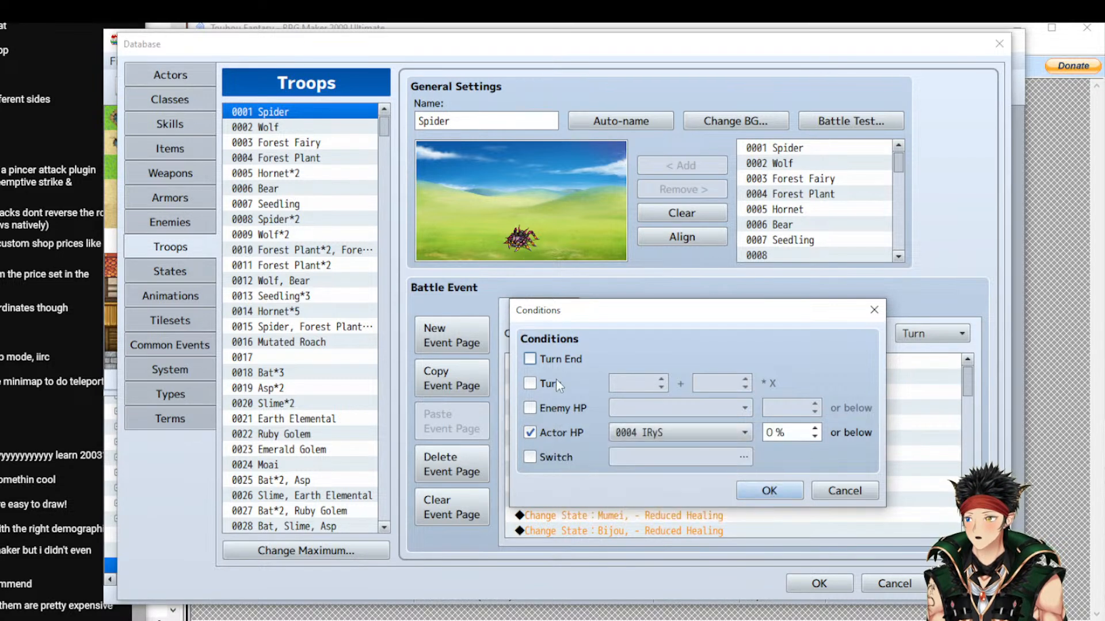
Switch to RPG Maker 2009 and view the Eagle monster group's battle event pages 1 and 2
{"action": "mouse_move", "coordinate": [556, 382]}
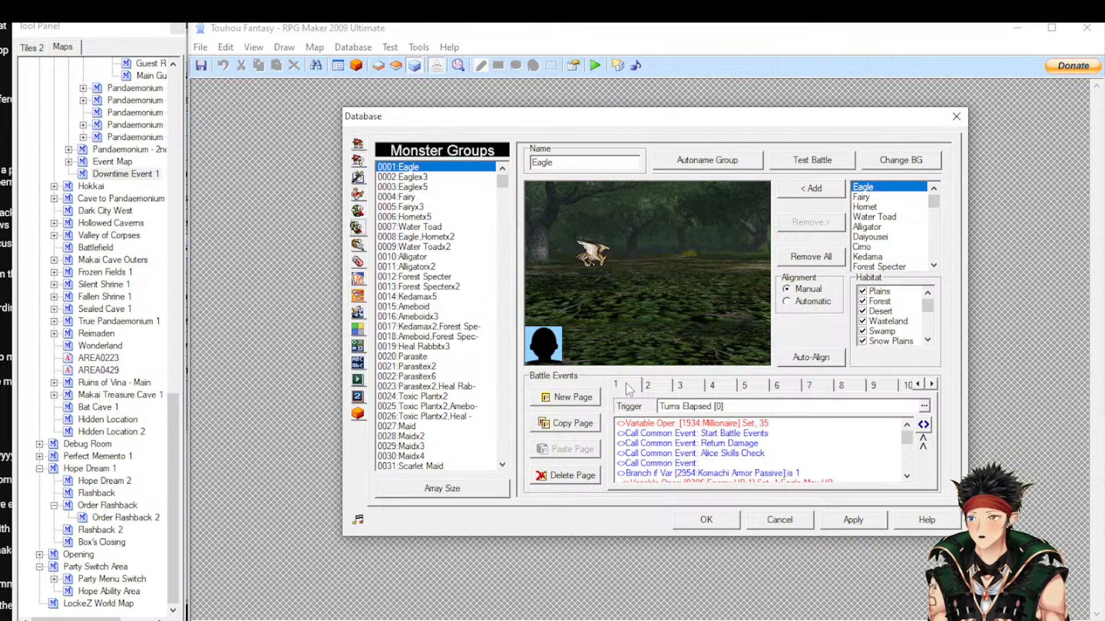
{"action": "left_click", "coordinate": [651, 385]}
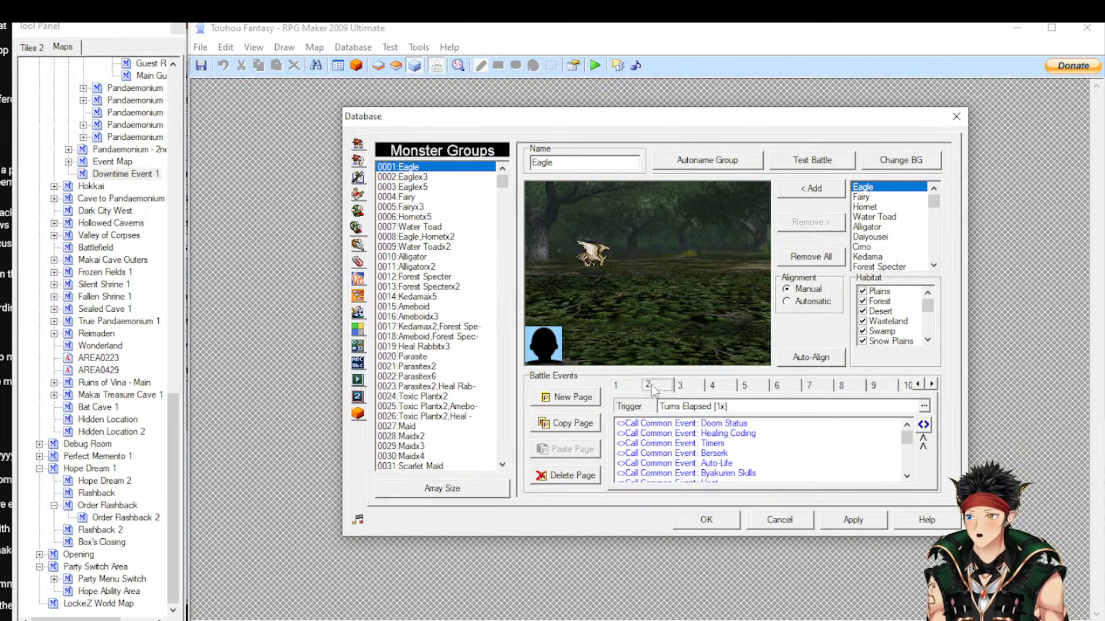
{"action": "left_click", "coordinate": [616, 385]}
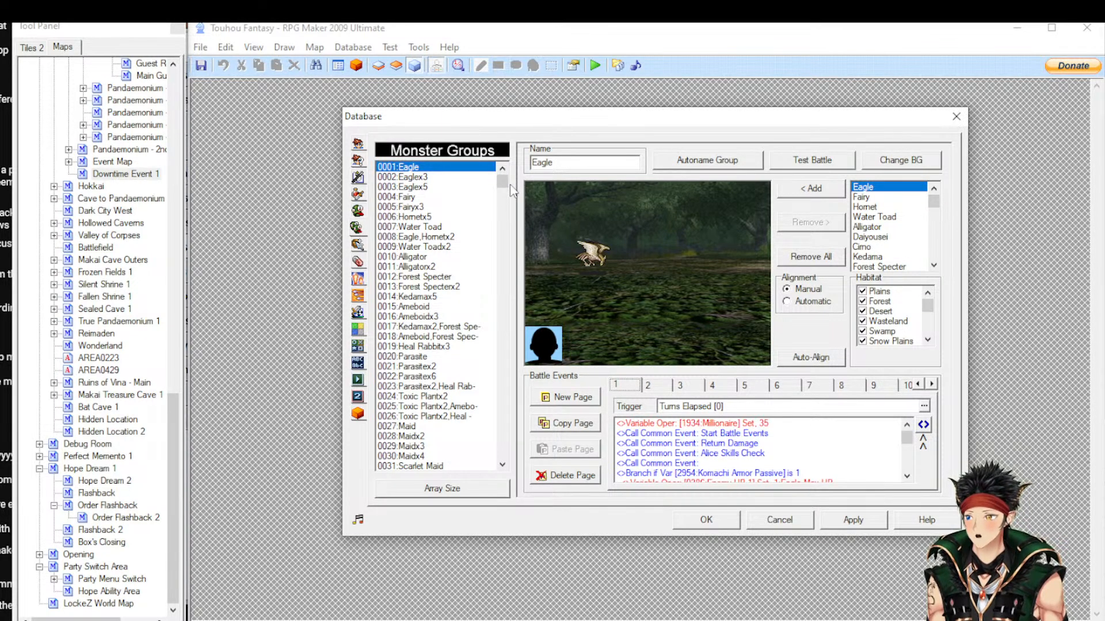
Select the empty monster group 0992 and open the trigger settings of its battle event page
{"action": "left_click_drag", "start_coordinate": [503, 183], "coordinate": [518, 463]}
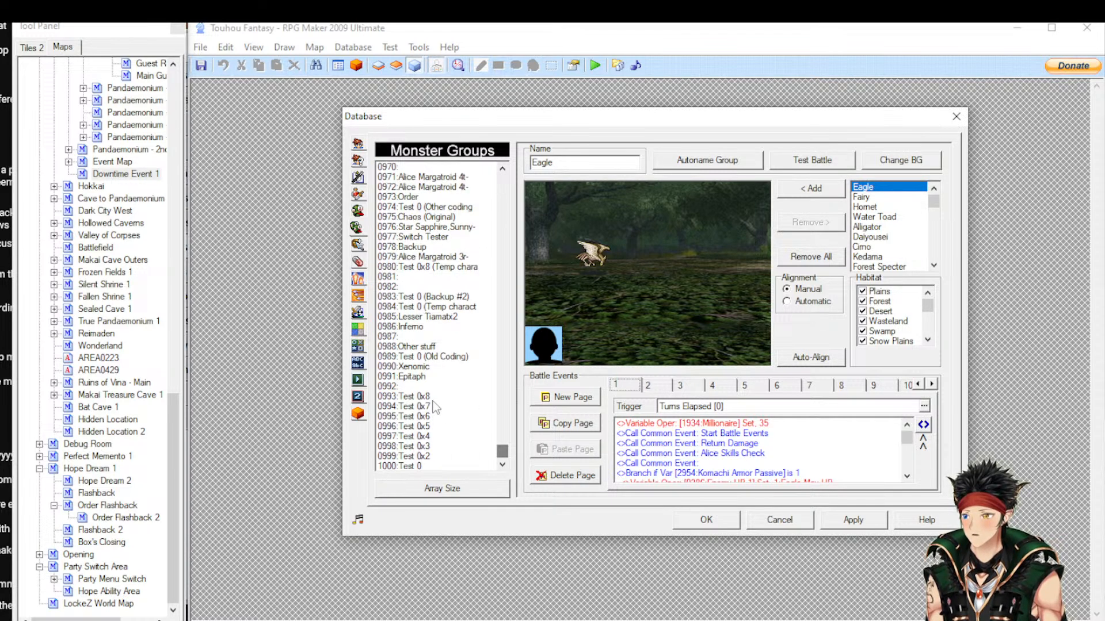
{"action": "left_click", "coordinate": [437, 386]}
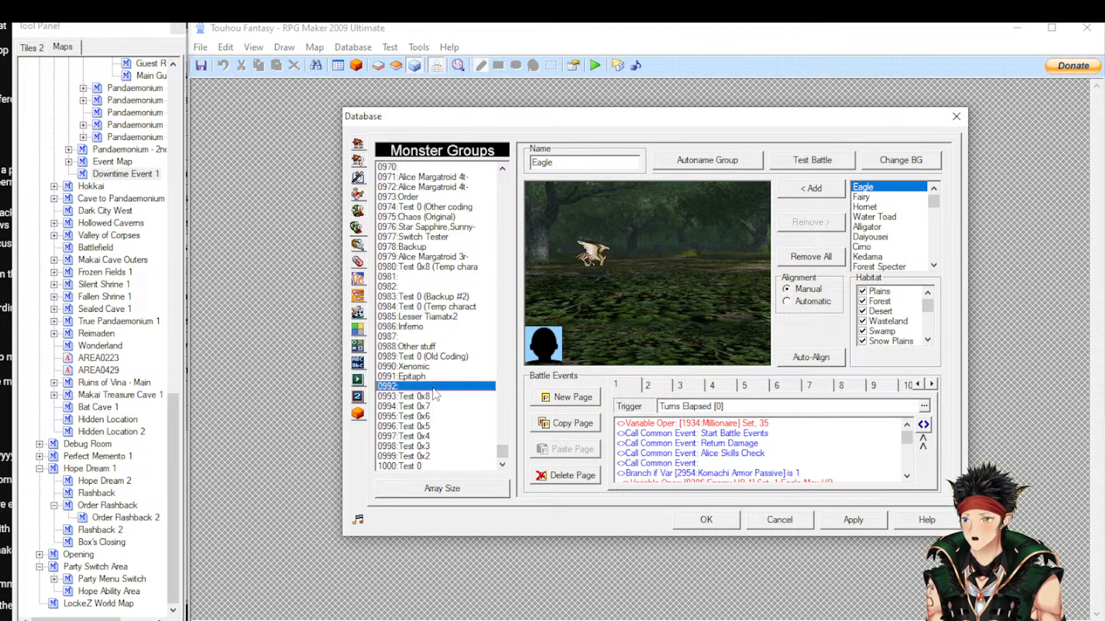
{"action": "left_click", "coordinate": [714, 407]}
{"action": "left_click", "coordinate": [714, 406]}
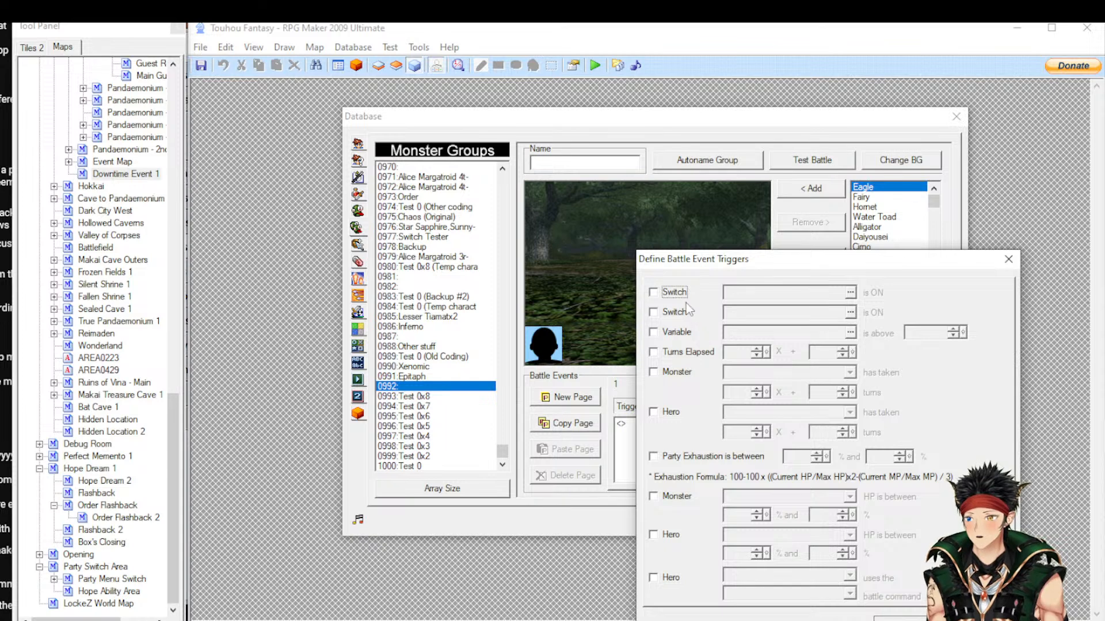
Preview the Variable, Monster turns, Hero turns and Hero battle command trigger options, and close the trigger settings without saving
{"action": "left_click", "coordinate": [696, 332]}
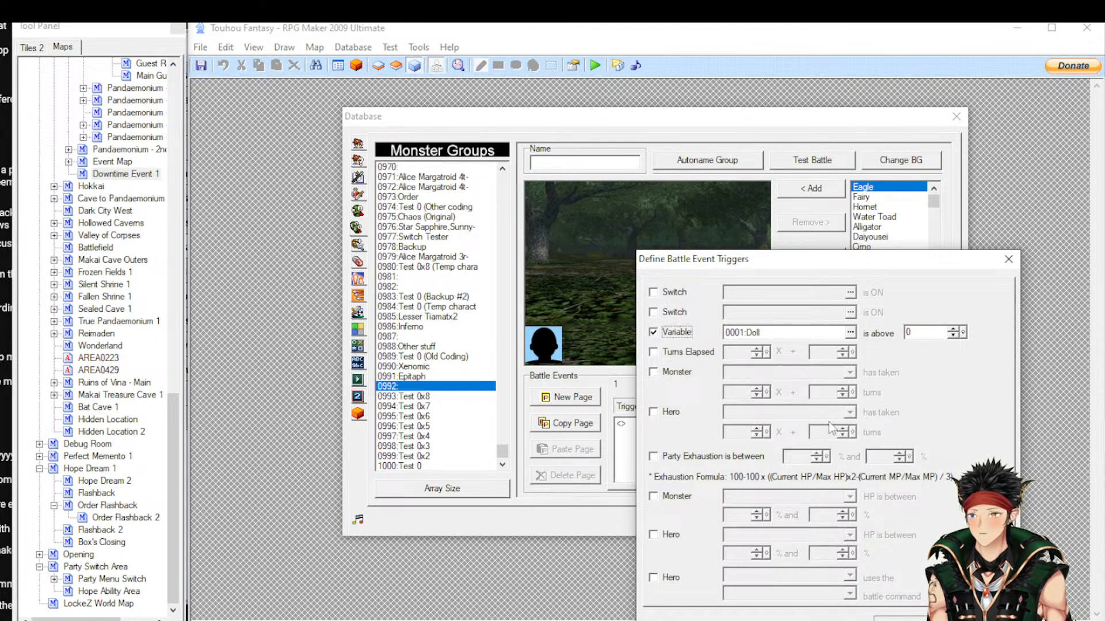
{"action": "left_click", "coordinate": [697, 373]}
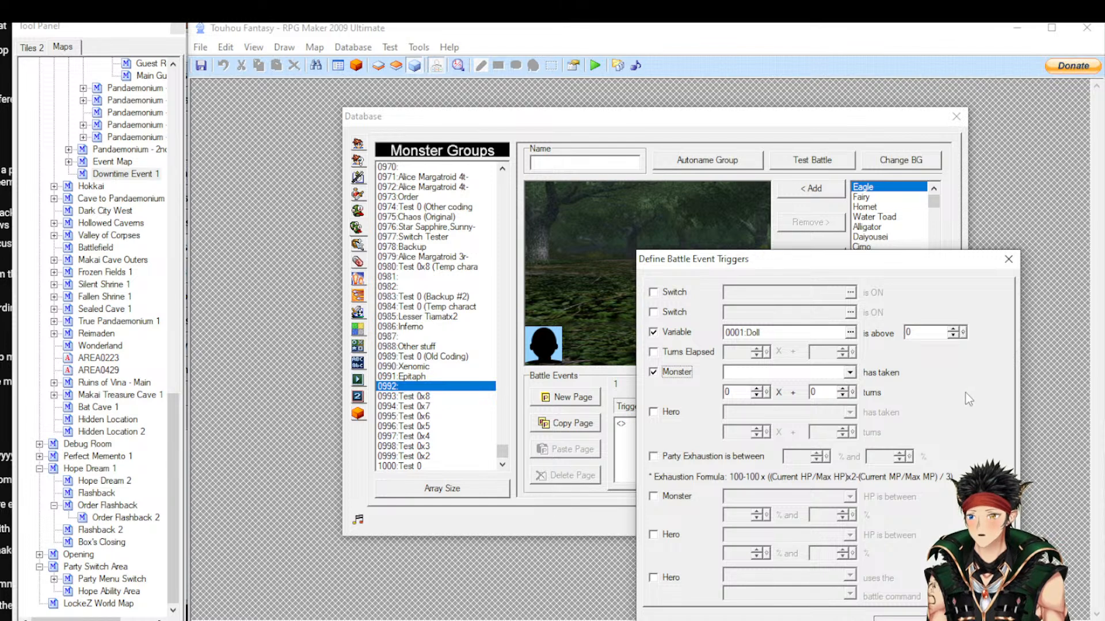
{"action": "left_click", "coordinate": [689, 414]}
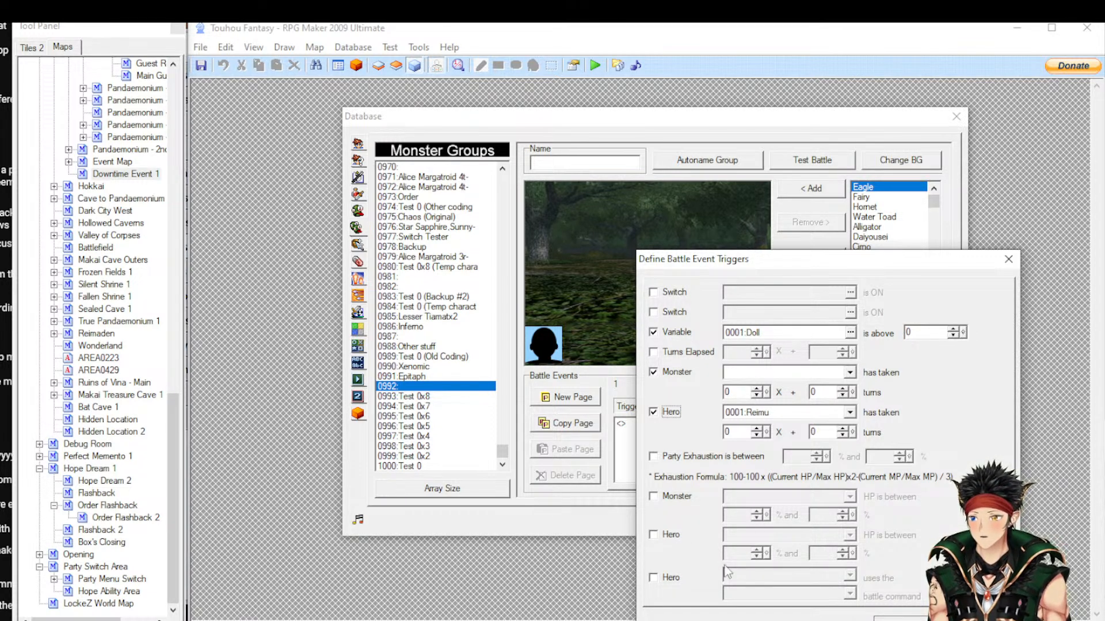
{"action": "left_click", "coordinate": [683, 581]}
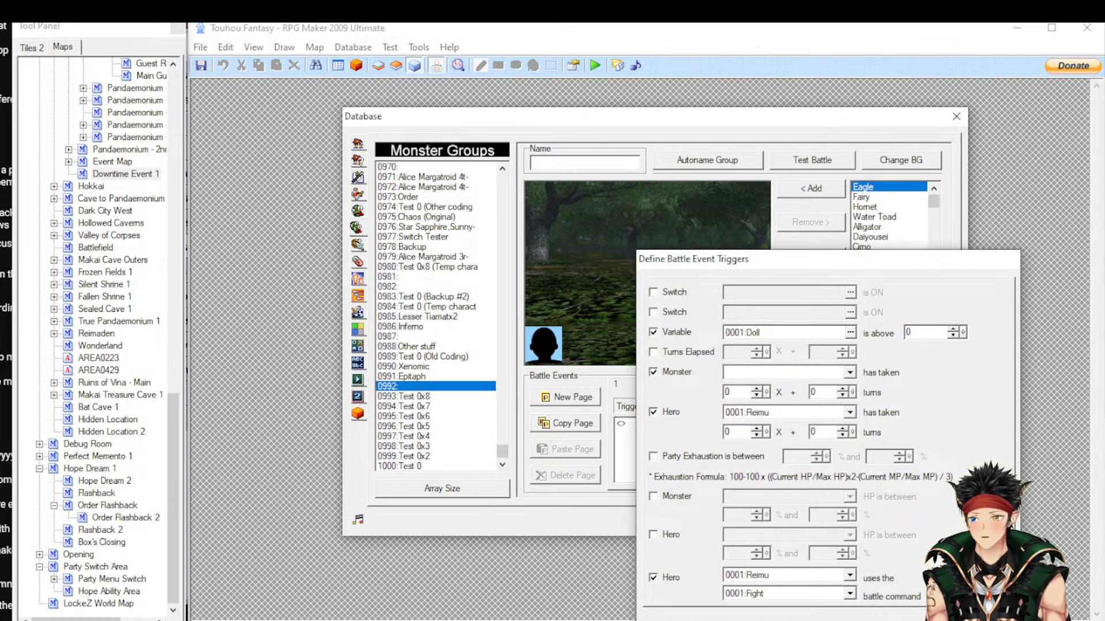
{"action": "key", "text": "Escape"}
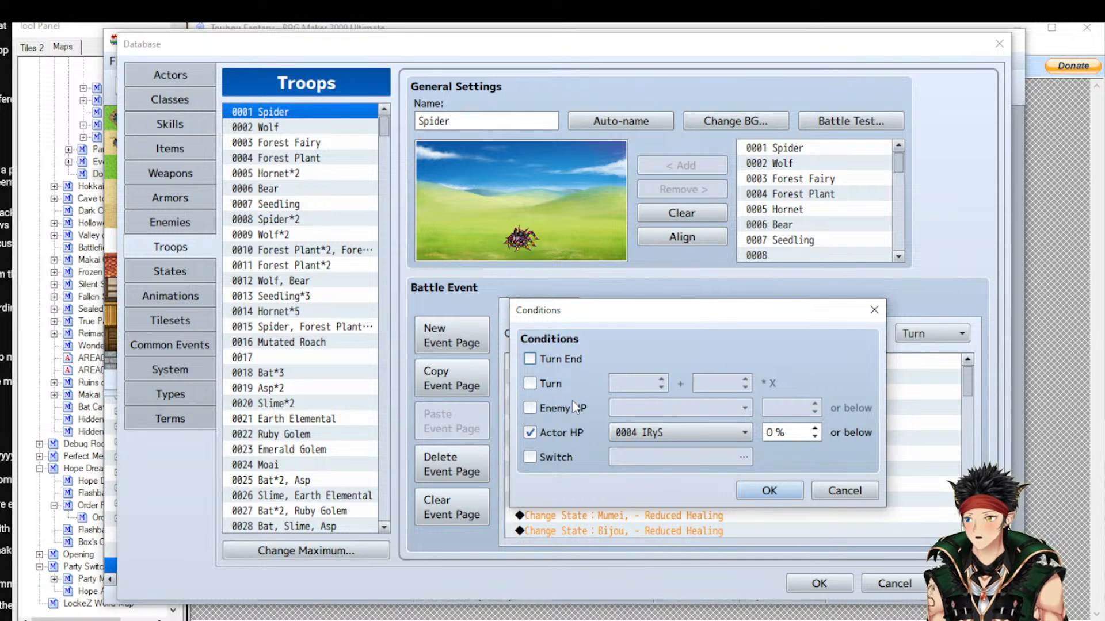
Switch to RPG Maker MV, preview the Turn and Enemy HP conditions of the Spider troop's event page, and discard them
{"action": "mouse_move", "coordinate": [573, 403]}
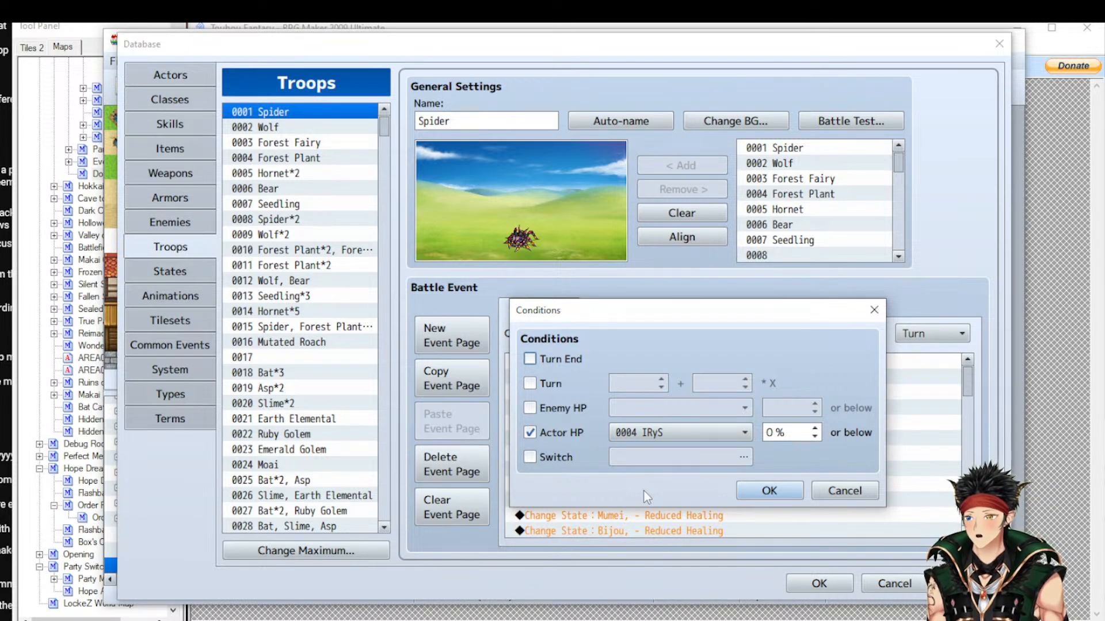
{"action": "left_click", "coordinate": [536, 409]}
{"action": "left_click", "coordinate": [536, 383]}
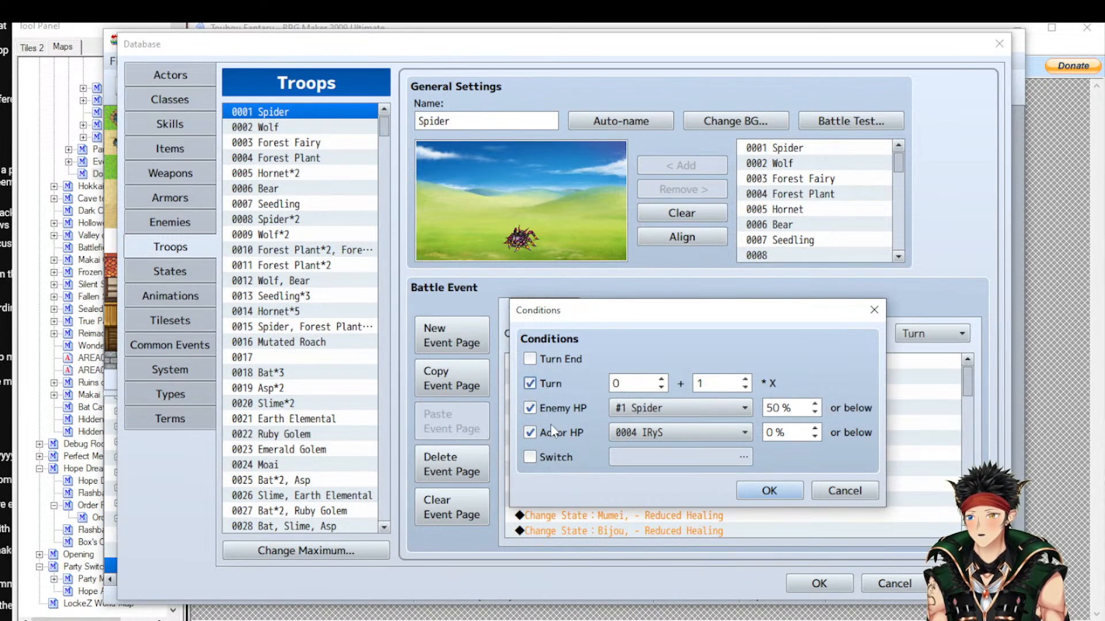
{"action": "left_click", "coordinate": [554, 408]}
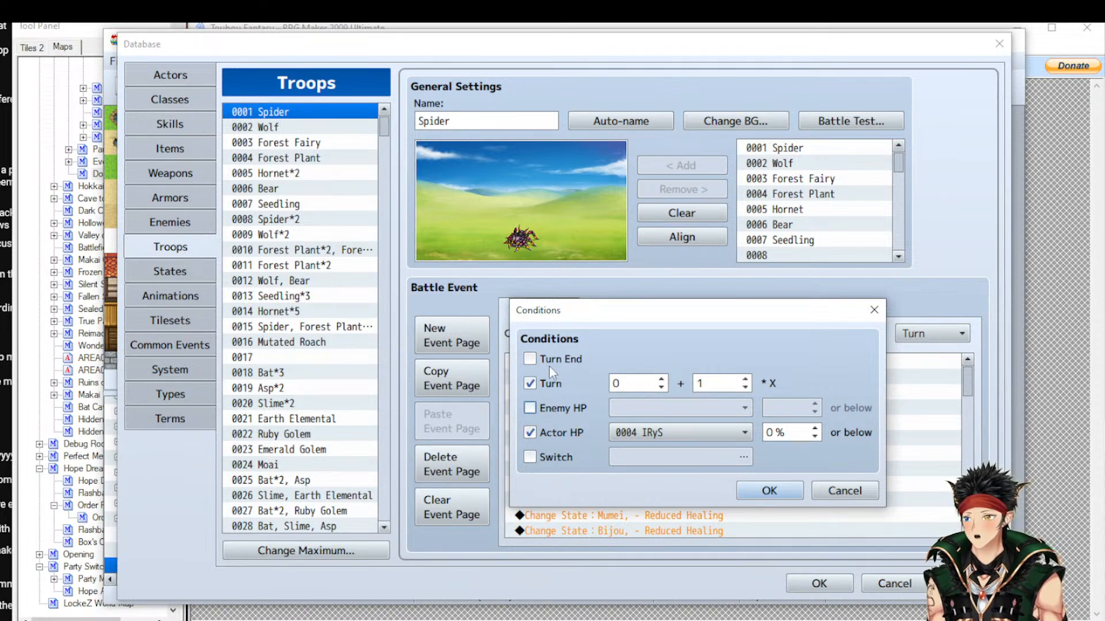
{"action": "left_click", "coordinate": [547, 387]}
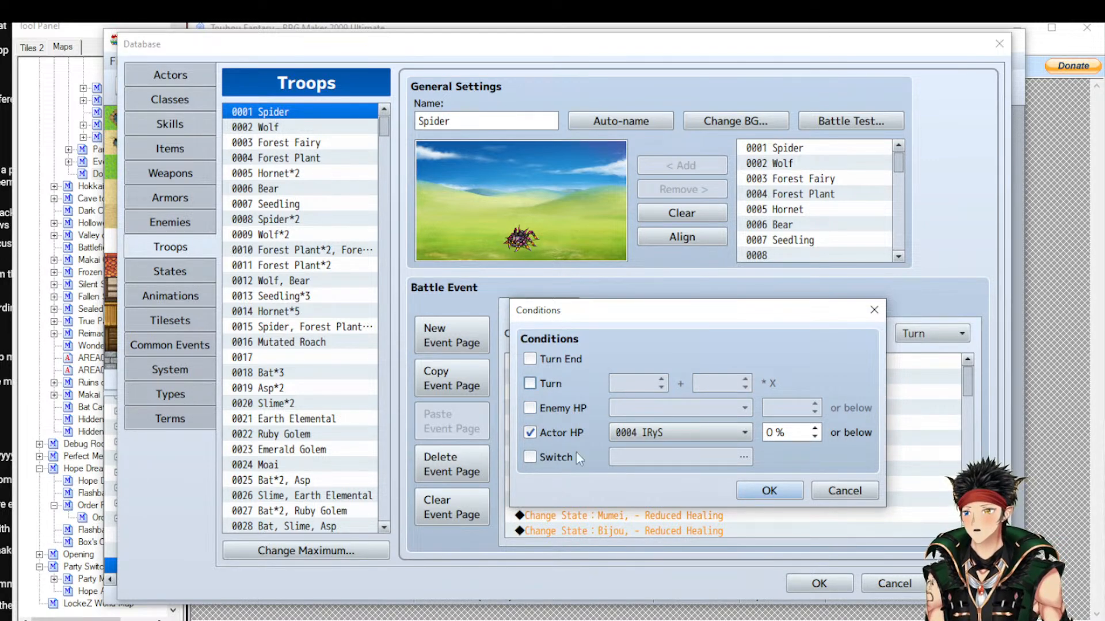
{"action": "left_click", "coordinate": [870, 489]}
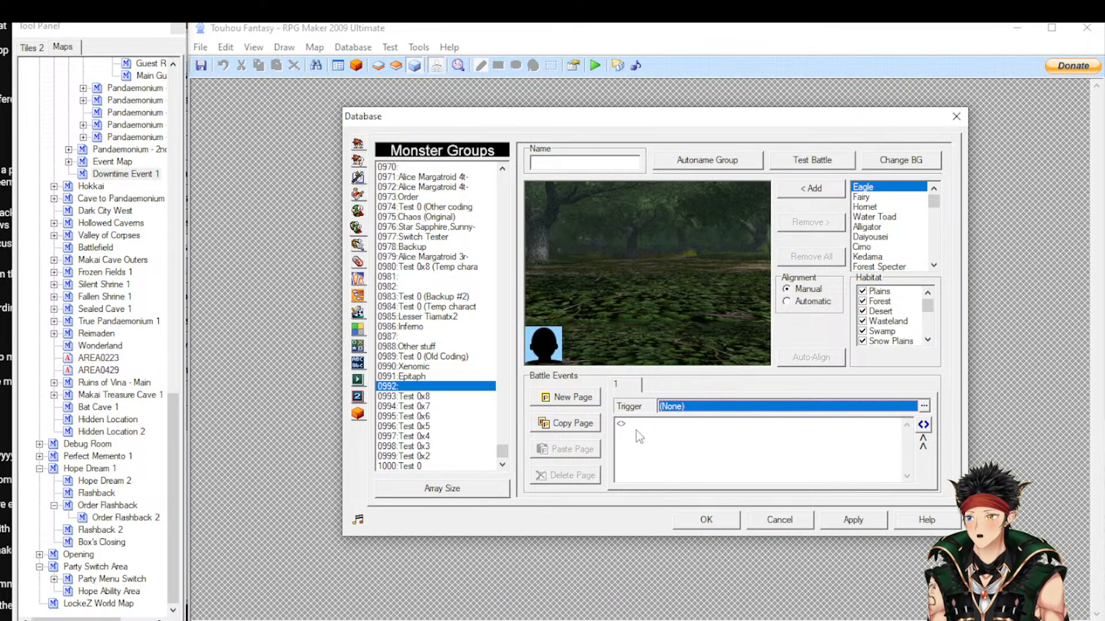
In RPG Maker 2009, view the battle event command list with its Change Monster HP and Show Hidden Monster options, and close it
{"action": "left_click", "coordinate": [637, 435]}
{"action": "double_click", "coordinate": [637, 436]}
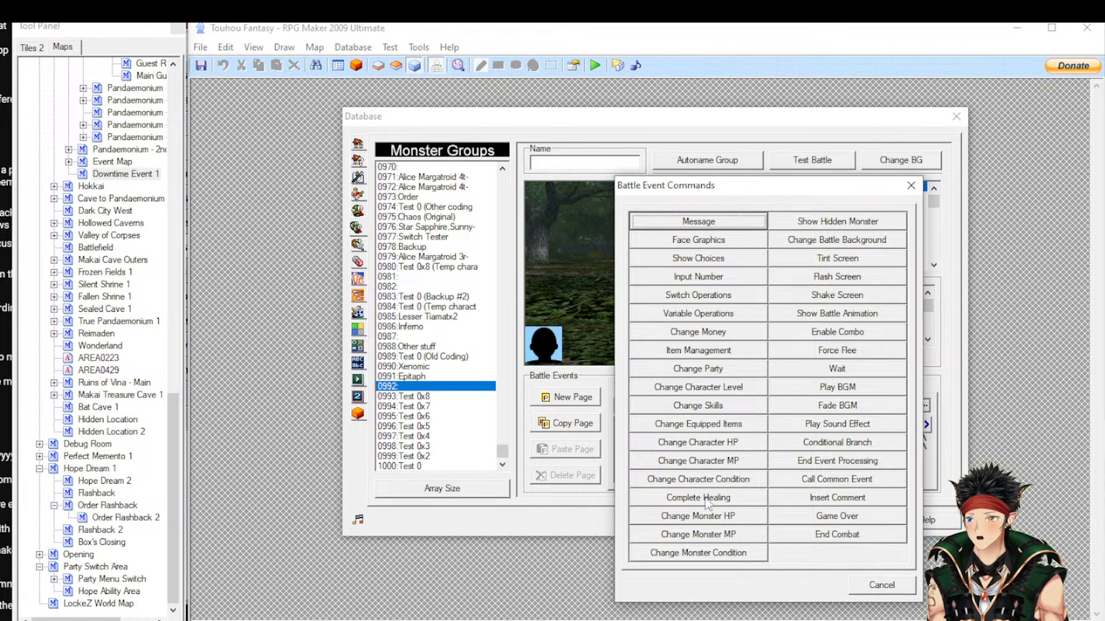
{"action": "left_click", "coordinate": [697, 517]}
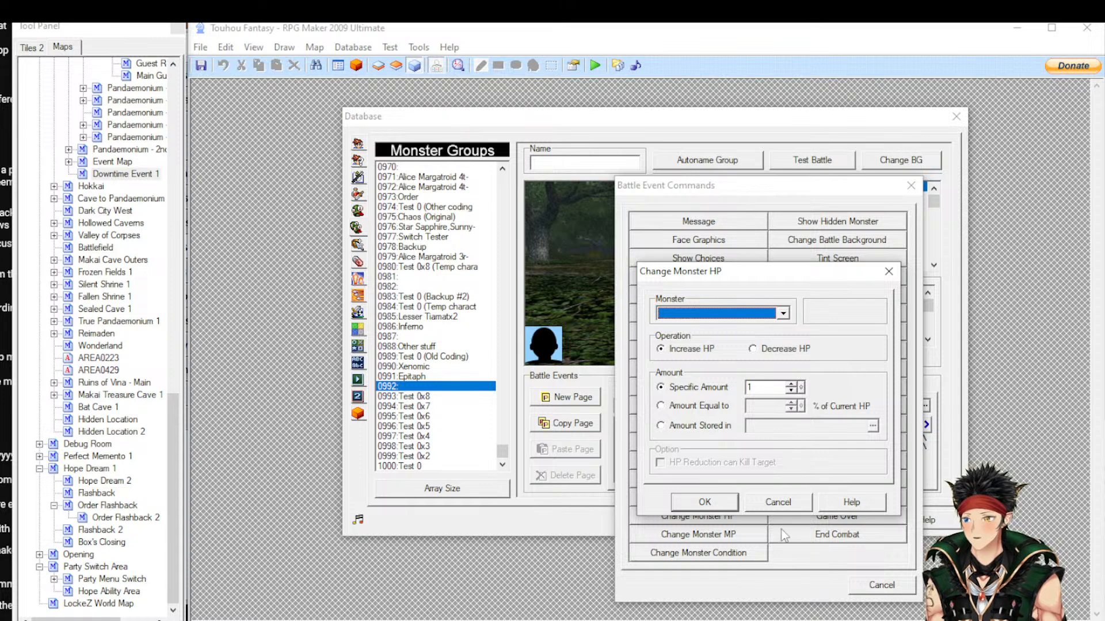
{"action": "left_click", "coordinate": [778, 502]}
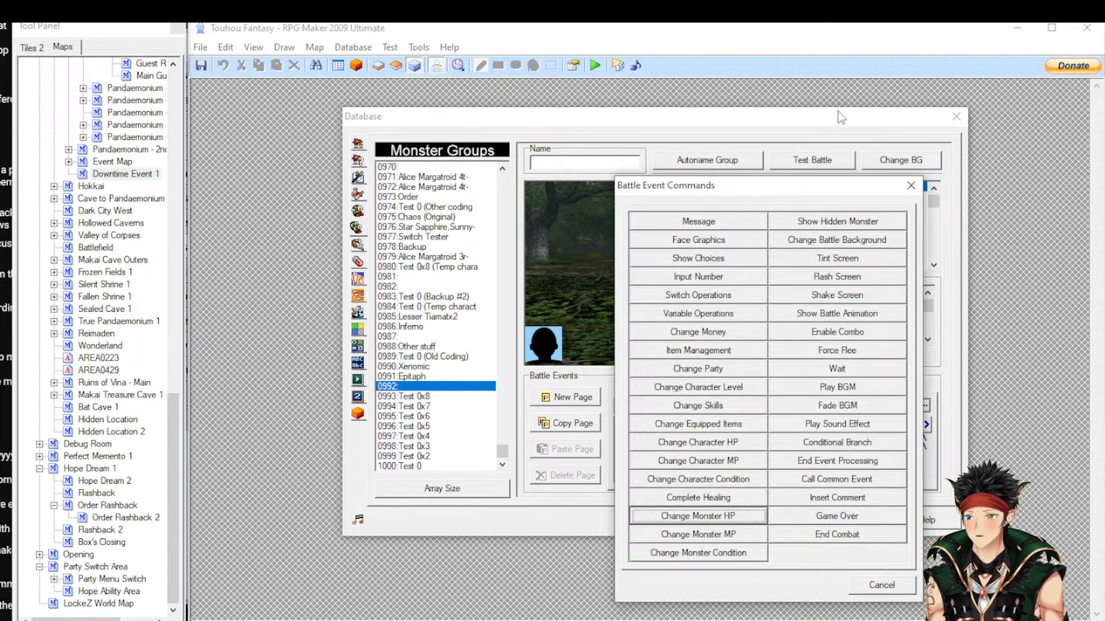
{"action": "left_click", "coordinate": [824, 223]}
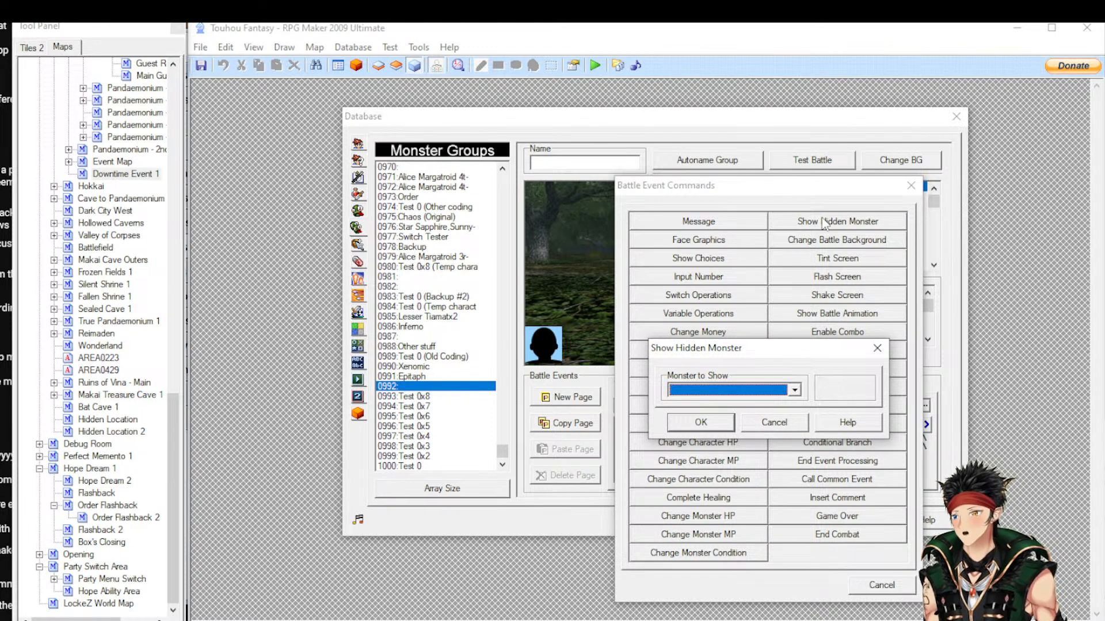
{"action": "left_click", "coordinate": [774, 422]}
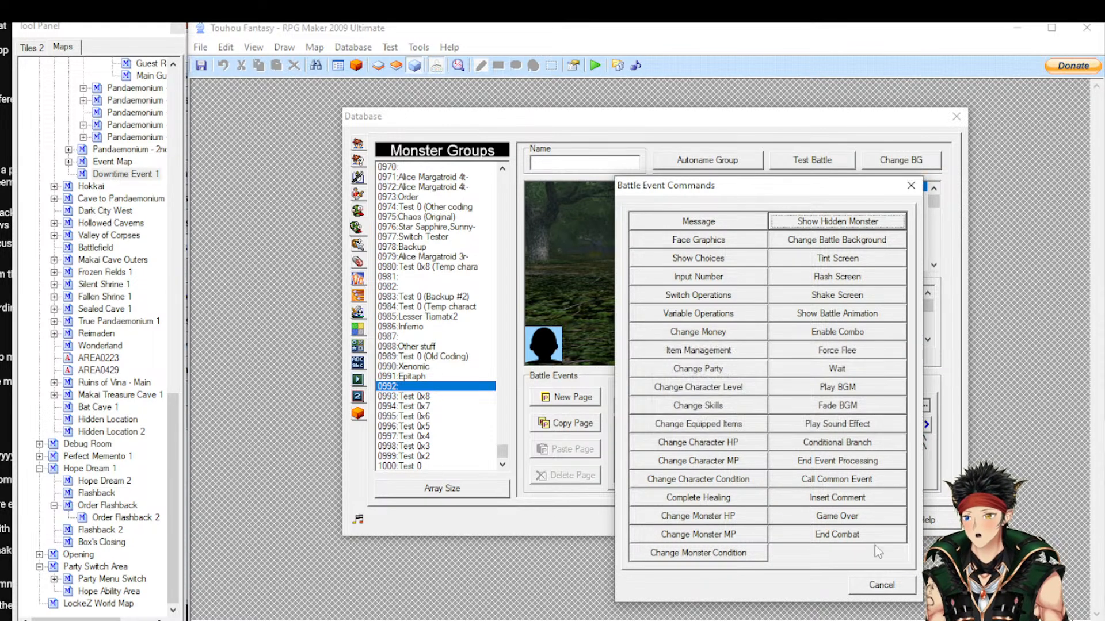
{"action": "left_click", "coordinate": [880, 585]}
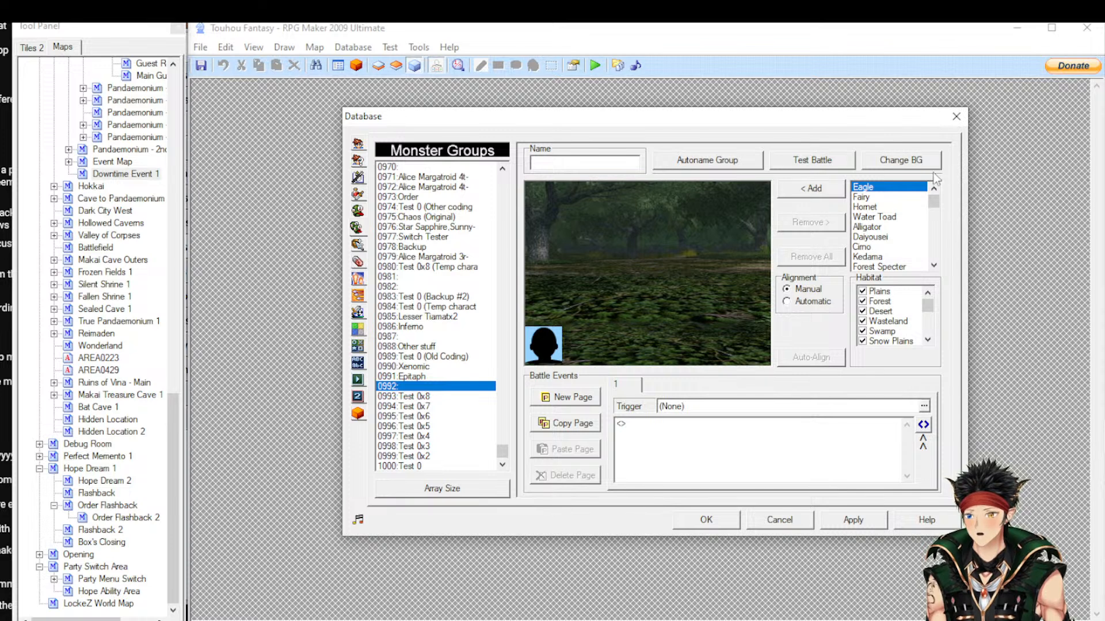
Add an Eagle to monster group 0992 and make it a hidden monster
{"action": "double_click", "coordinate": [901, 188]}
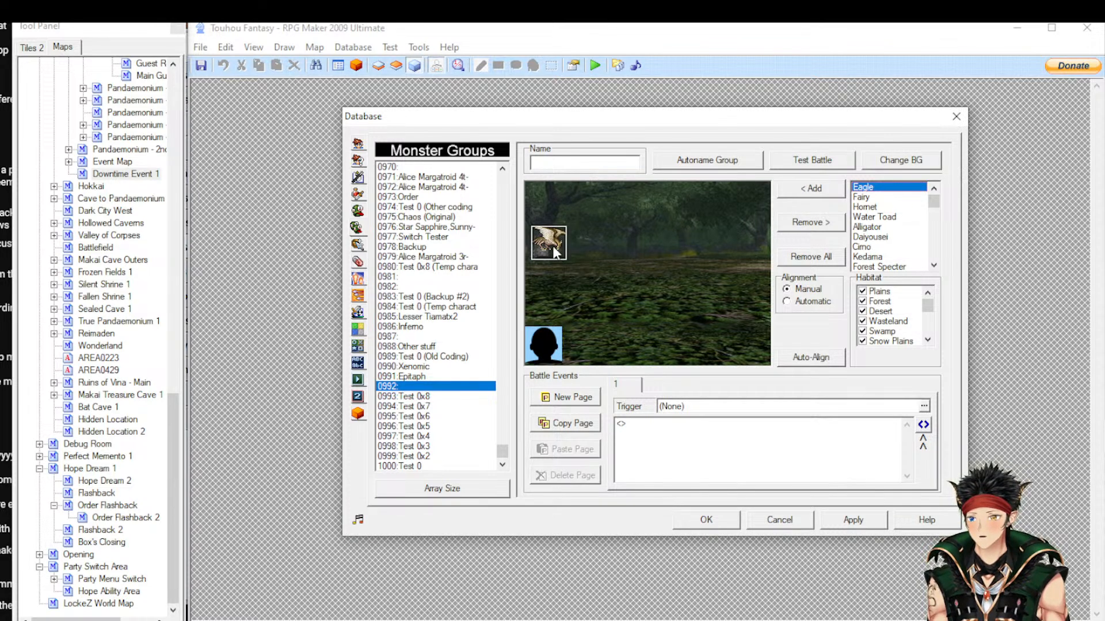
{"action": "right_click", "coordinate": [553, 246]}
{"action": "left_click", "coordinate": [583, 252]}
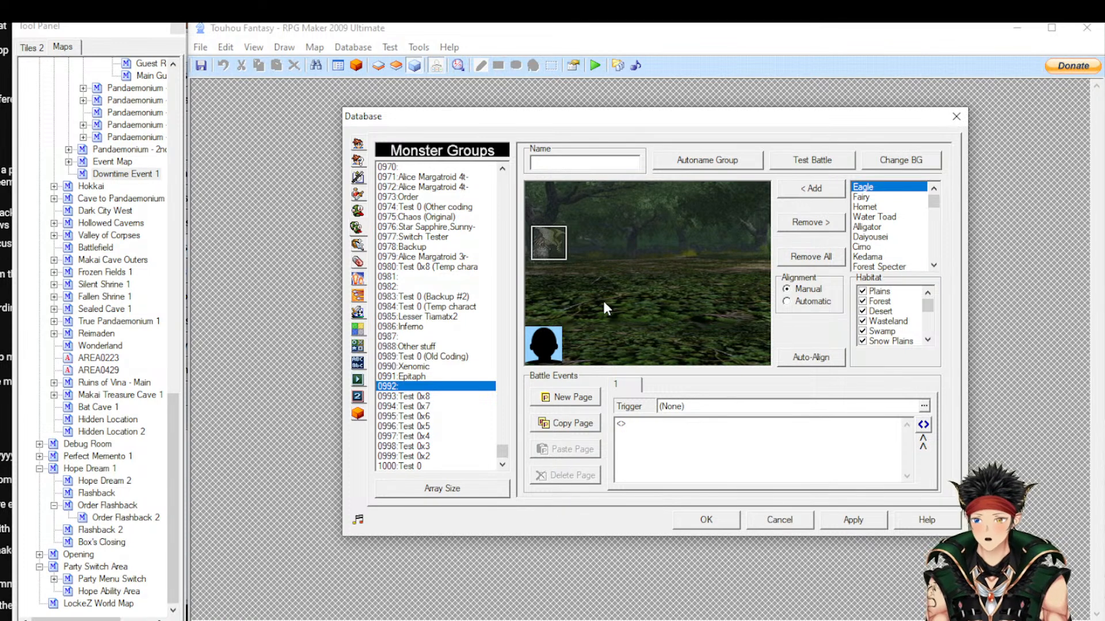
View the Show Hidden Monster command's options for the added Eagle, and cancel the command
{"action": "left_click", "coordinate": [644, 443]}
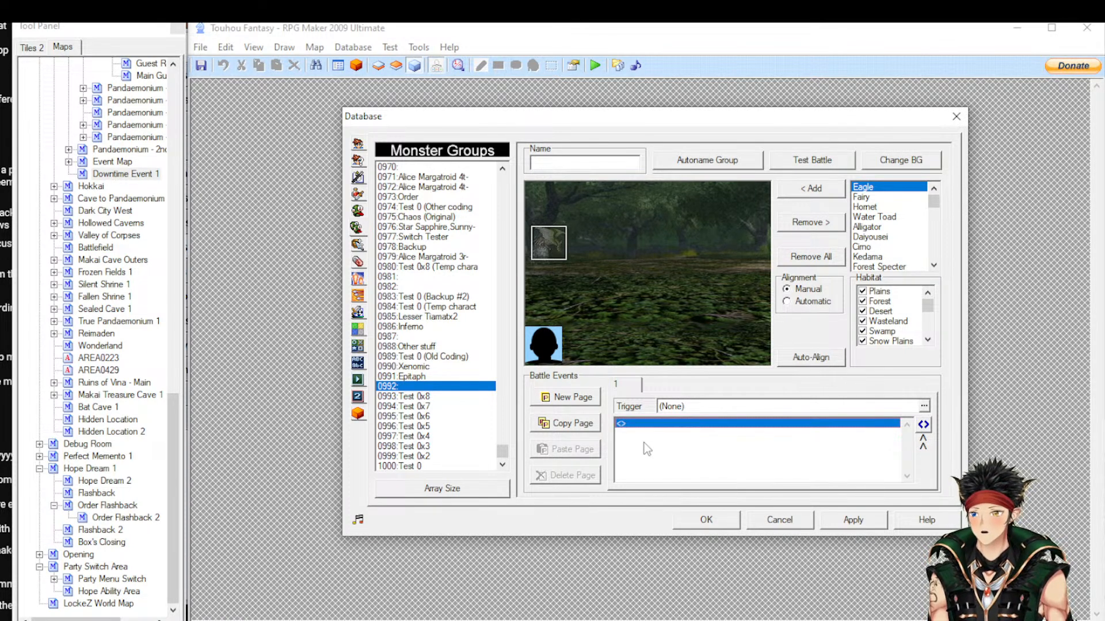
{"action": "double_click", "coordinate": [644, 443]}
{"action": "left_click", "coordinate": [837, 221]}
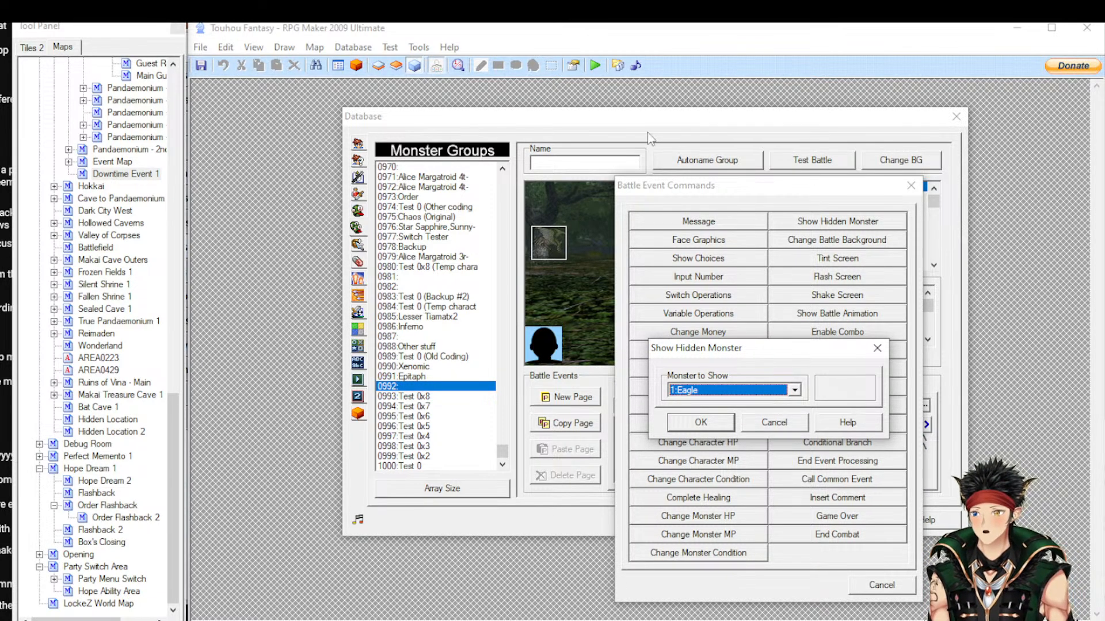
{"action": "left_click", "coordinate": [796, 427]}
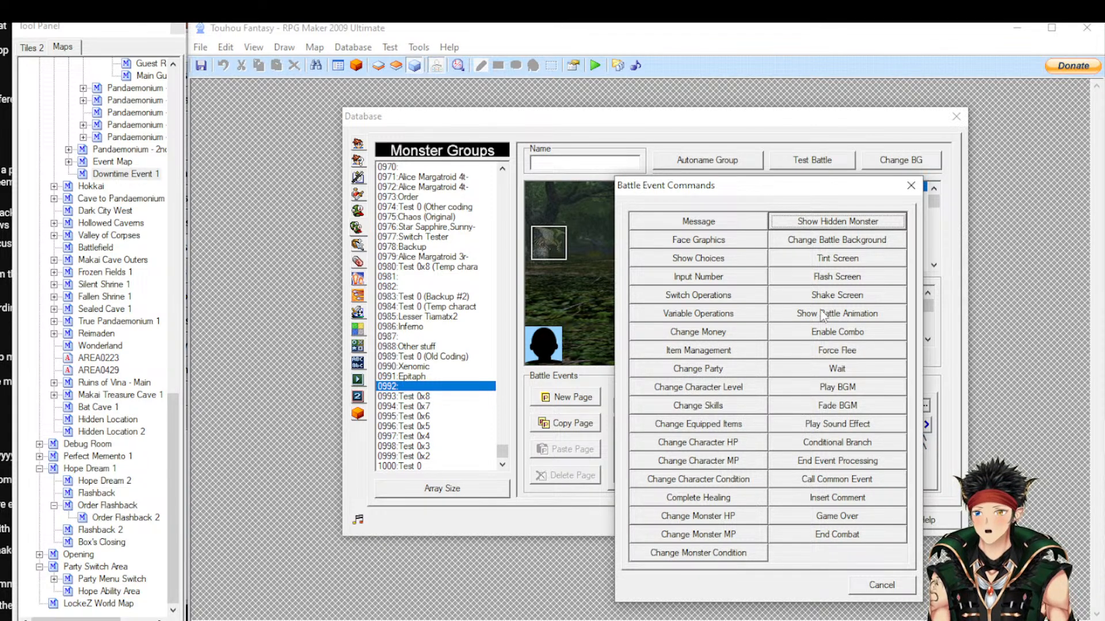
Examine the Enable Combo command's target hero, target battle command and repetition options, and cancel the command
{"action": "left_click", "coordinate": [821, 334]}
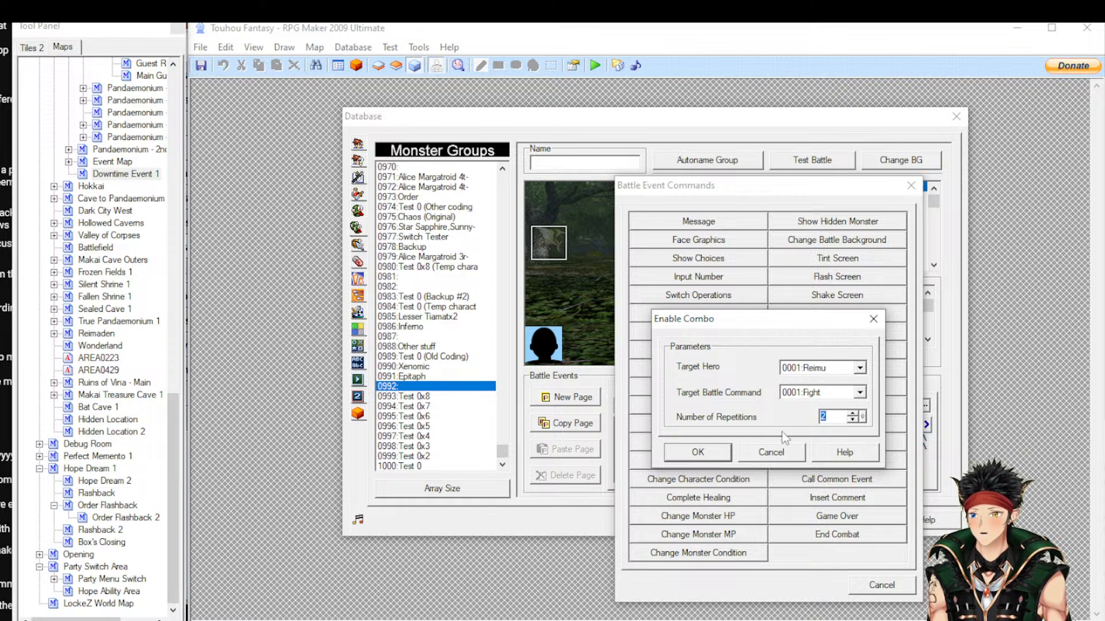
{"action": "left_click", "coordinate": [800, 395]}
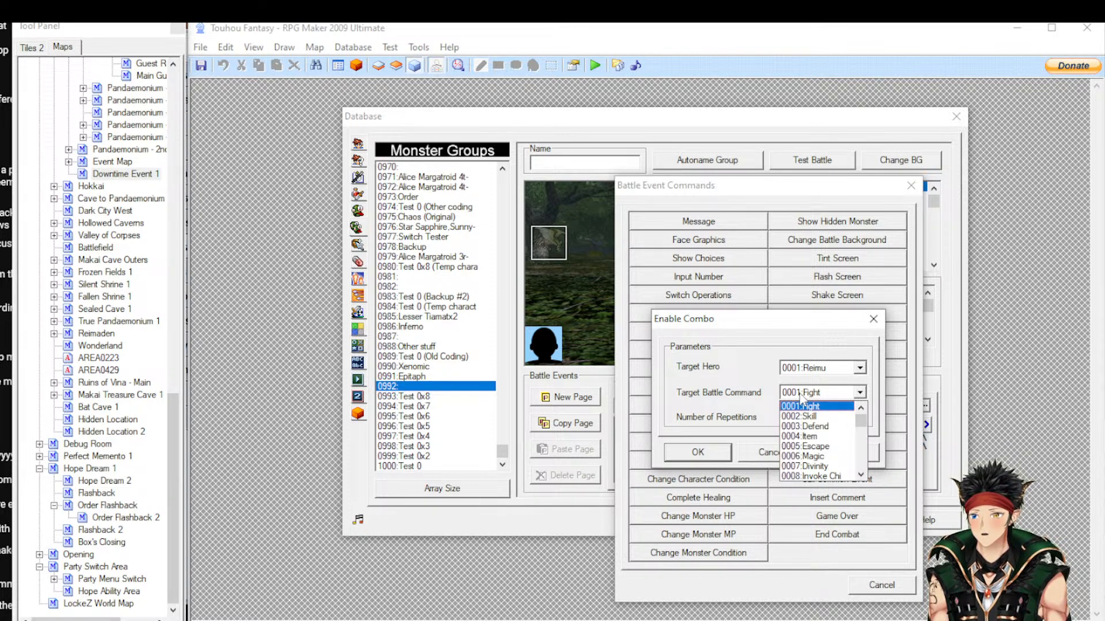
{"action": "left_click", "coordinate": [800, 405]}
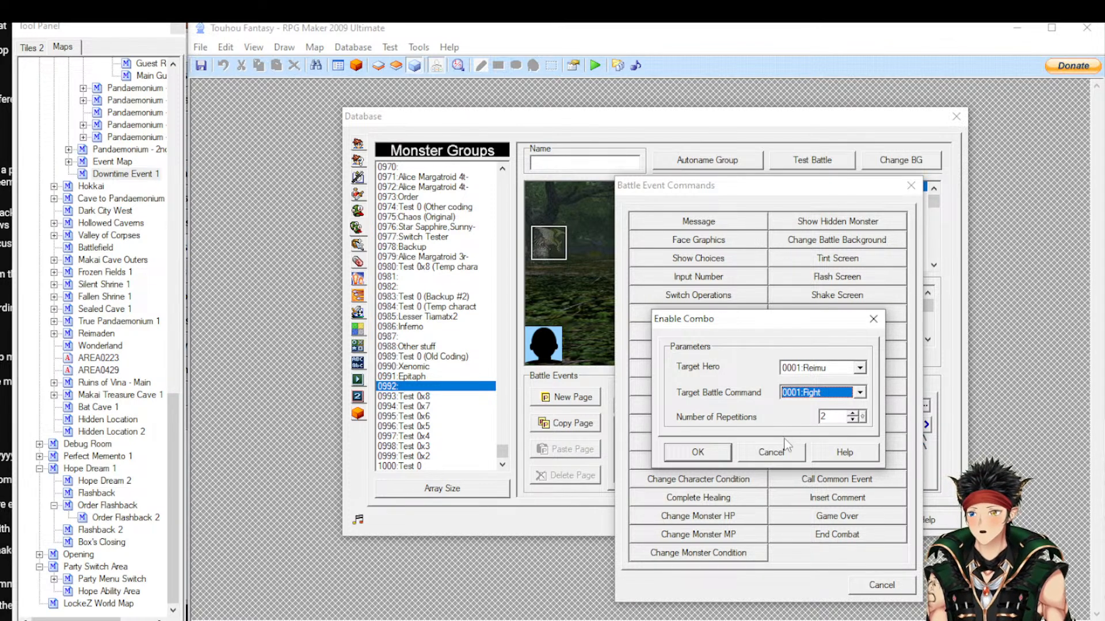
{"action": "left_click", "coordinate": [809, 373]}
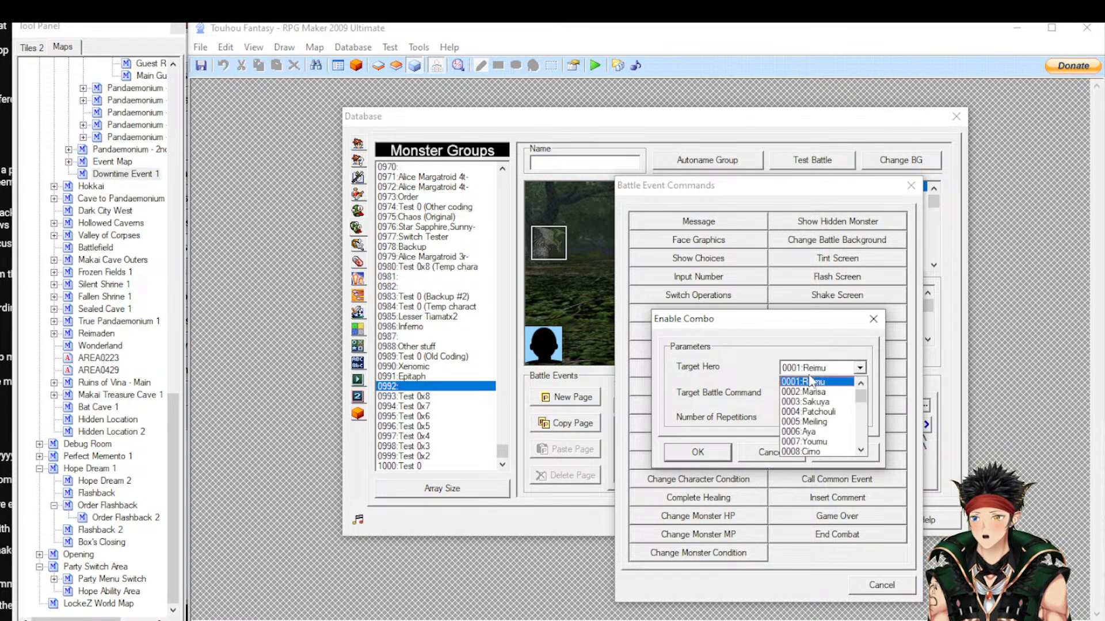
{"action": "scroll", "coordinate": [815, 413], "scroll_direction": "down", "scroll_amount": 6}
{"action": "scroll", "coordinate": [815, 413], "scroll_direction": "down", "scroll_amount": 12}
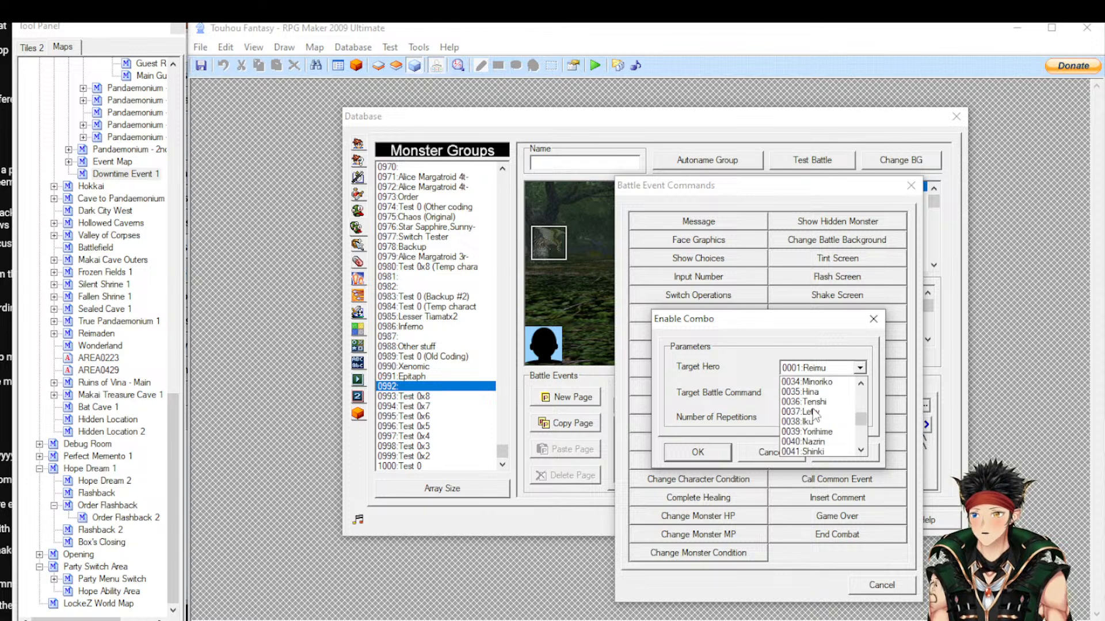
{"action": "scroll", "coordinate": [816, 415], "scroll_direction": "down", "scroll_amount": 1}
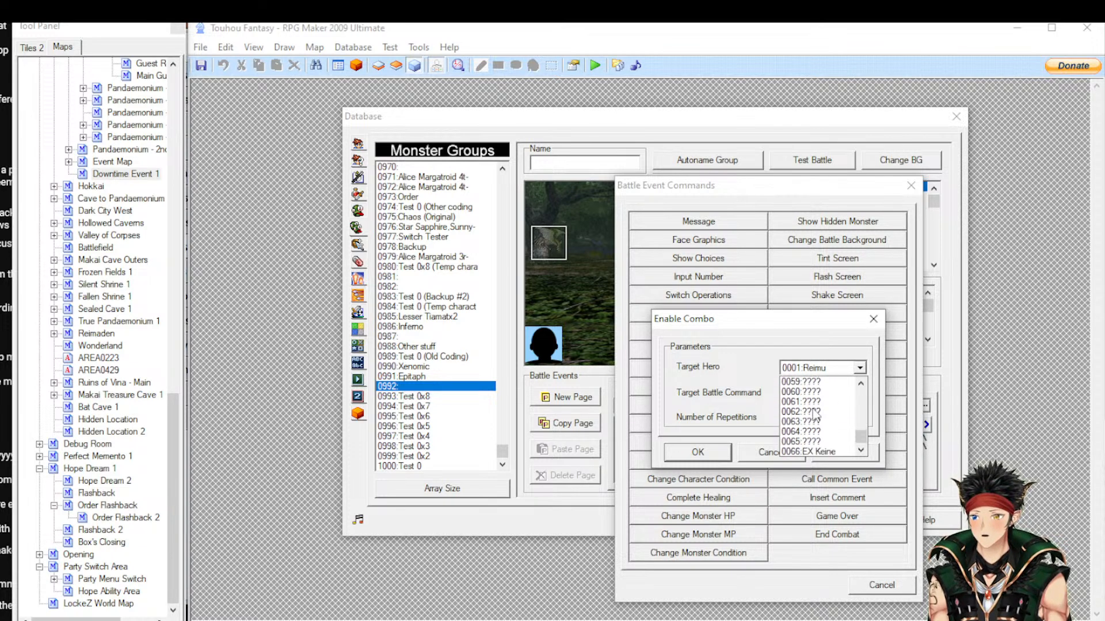
{"action": "scroll", "coordinate": [816, 415], "scroll_direction": "up", "scroll_amount": 15}
{"action": "left_click", "coordinate": [760, 393]}
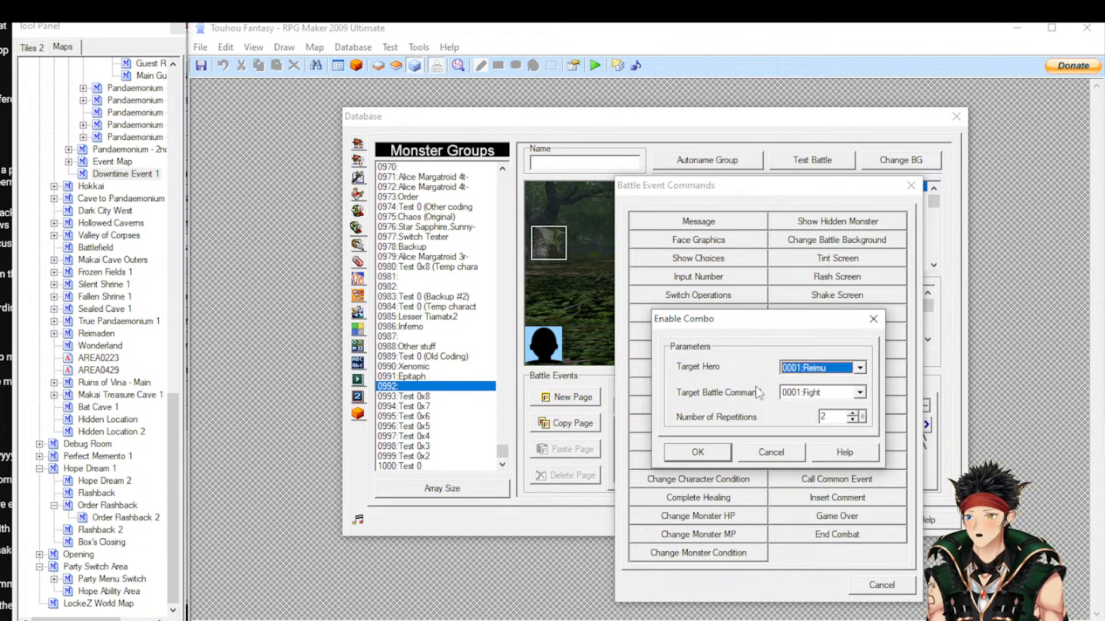
{"action": "left_click", "coordinate": [824, 394]}
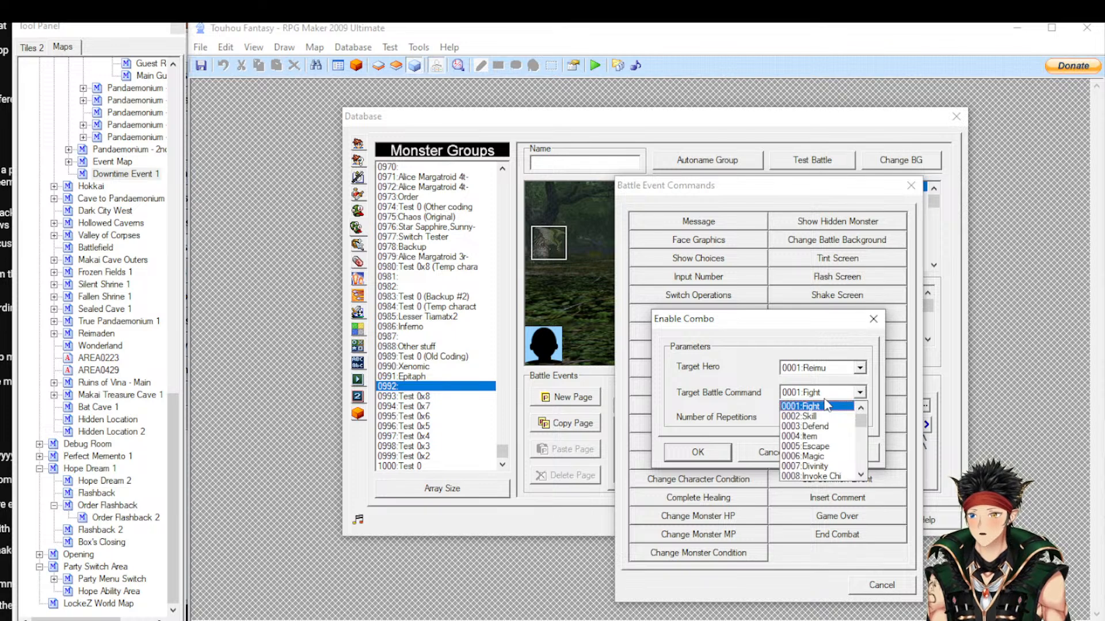
{"action": "left_click", "coordinate": [827, 406]}
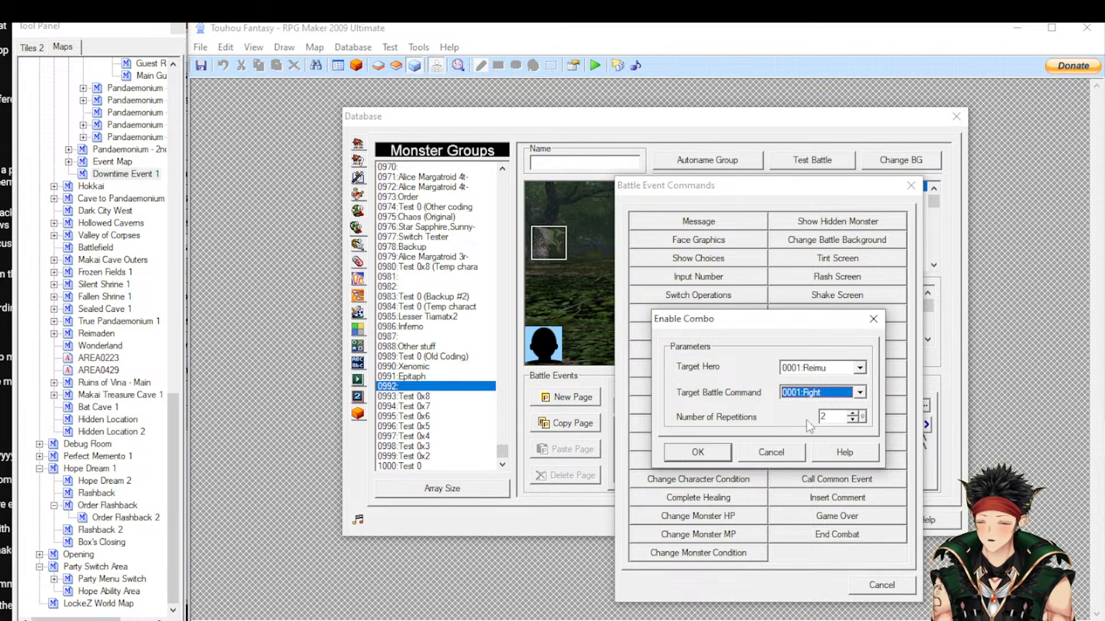
{"action": "left_click", "coordinate": [777, 456]}
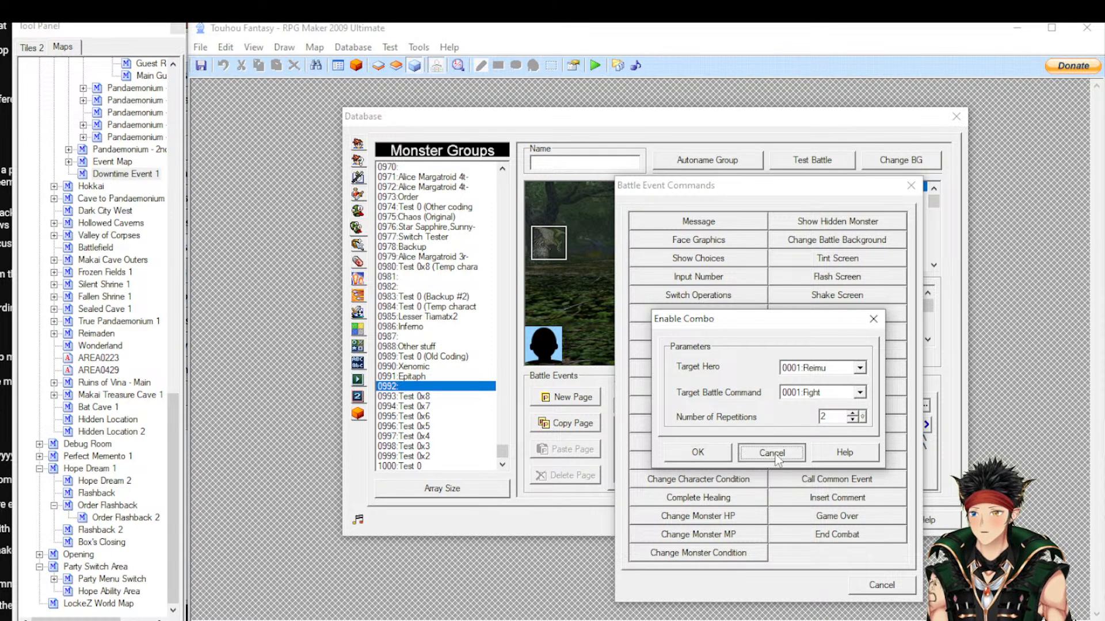
Examine the Force Flee command's target and surrounded options, trying the All Monsters Flee target, and cancel the command
{"action": "left_click", "coordinate": [827, 354]}
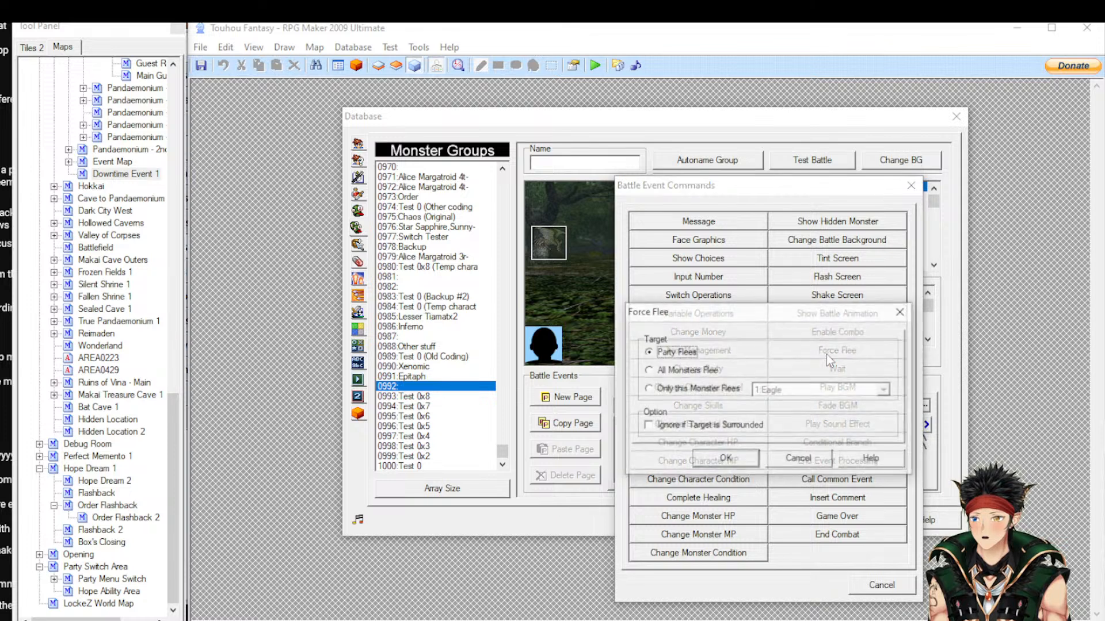
{"action": "left_click", "coordinate": [694, 374]}
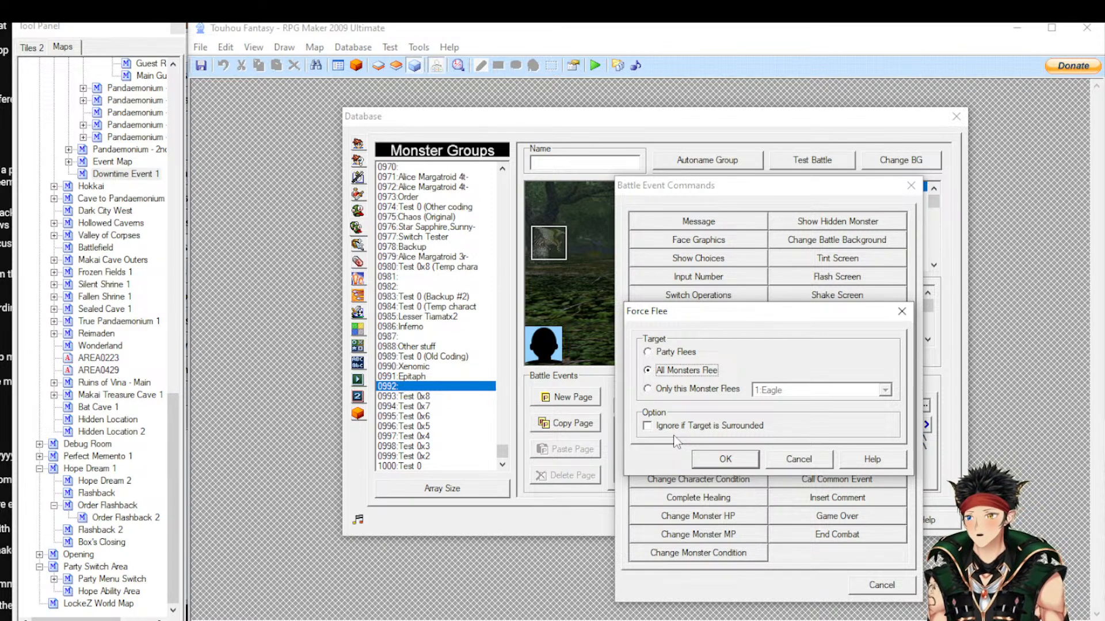
{"action": "left_click", "coordinate": [817, 459]}
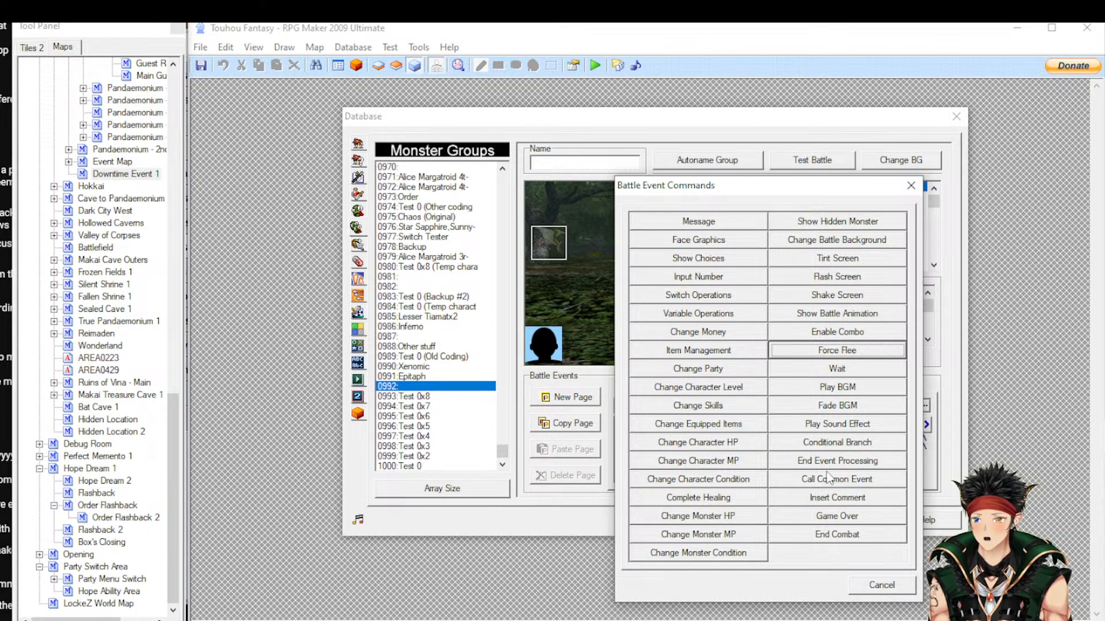
Examine the Conditional Branch command's switch, variable, hero and monster conditions, including the comparison operators and variable reference
{"action": "left_click", "coordinate": [826, 442]}
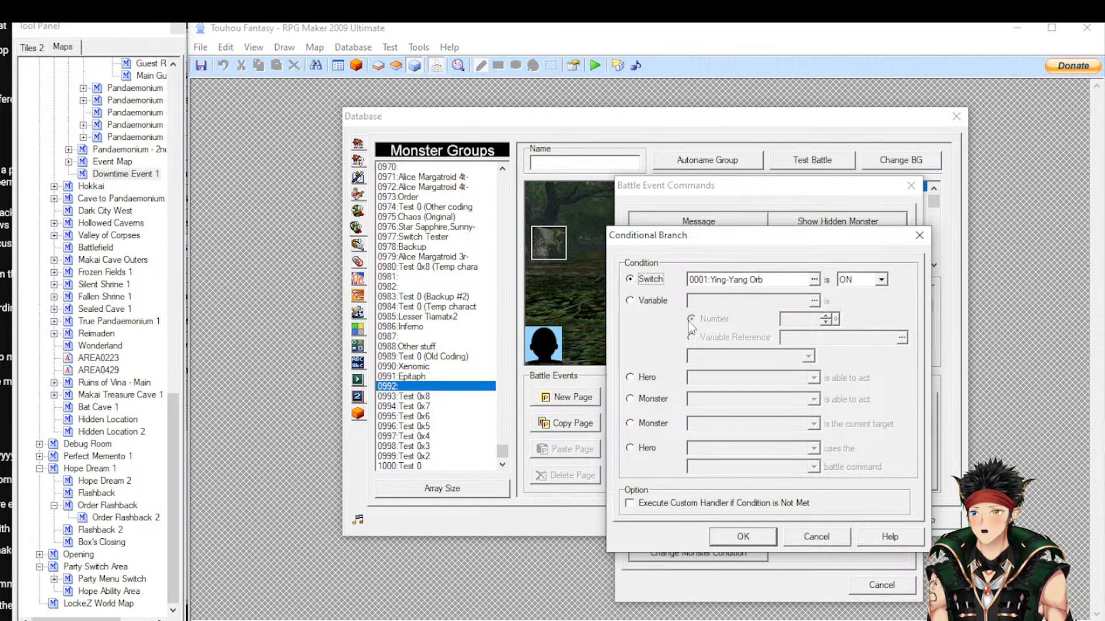
{"action": "left_click", "coordinate": [652, 300]}
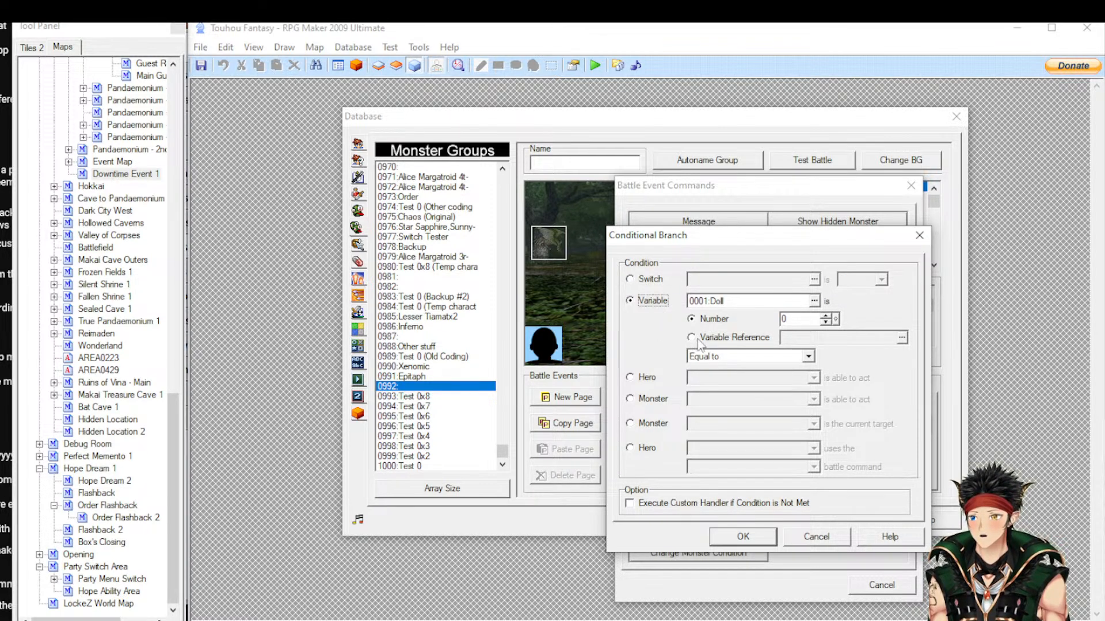
{"action": "left_click", "coordinate": [725, 355]}
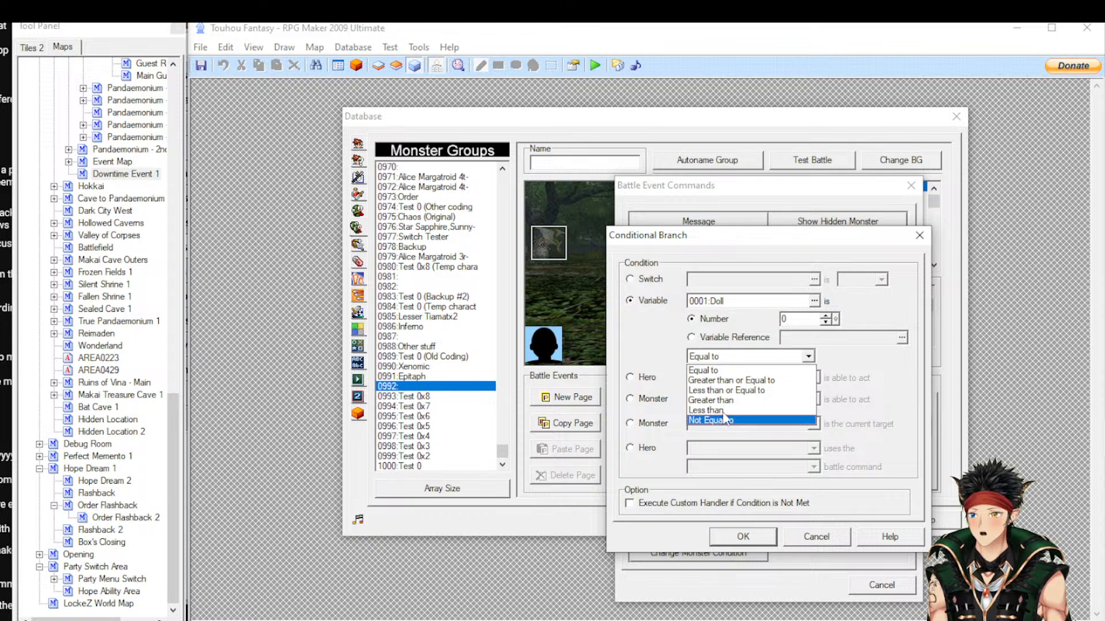
{"action": "left_click", "coordinate": [738, 339]}
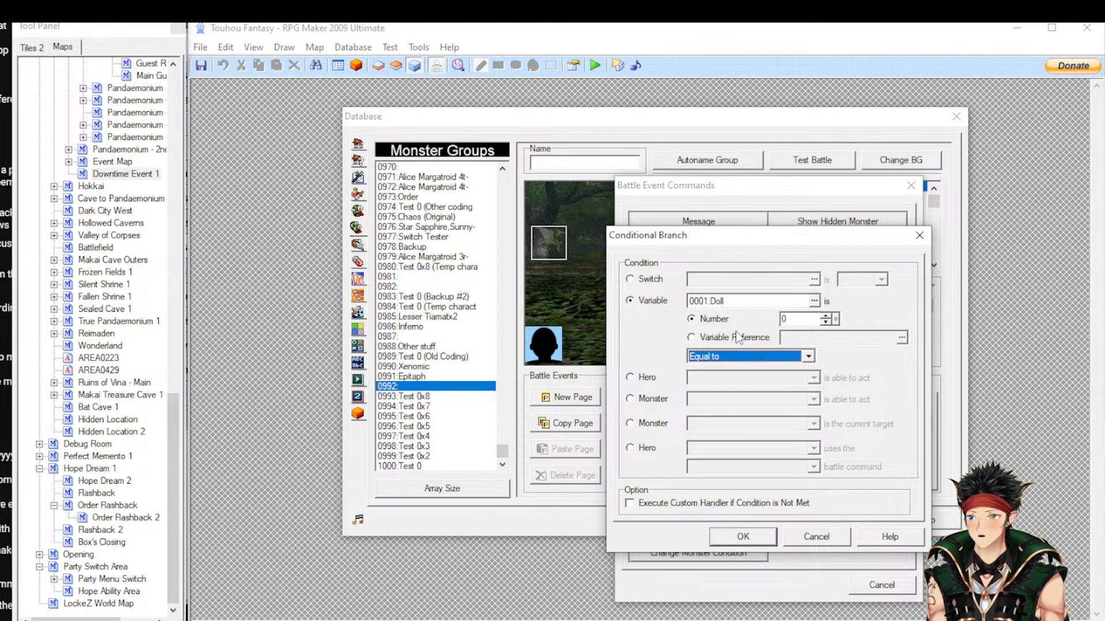
{"action": "left_click", "coordinate": [739, 337]}
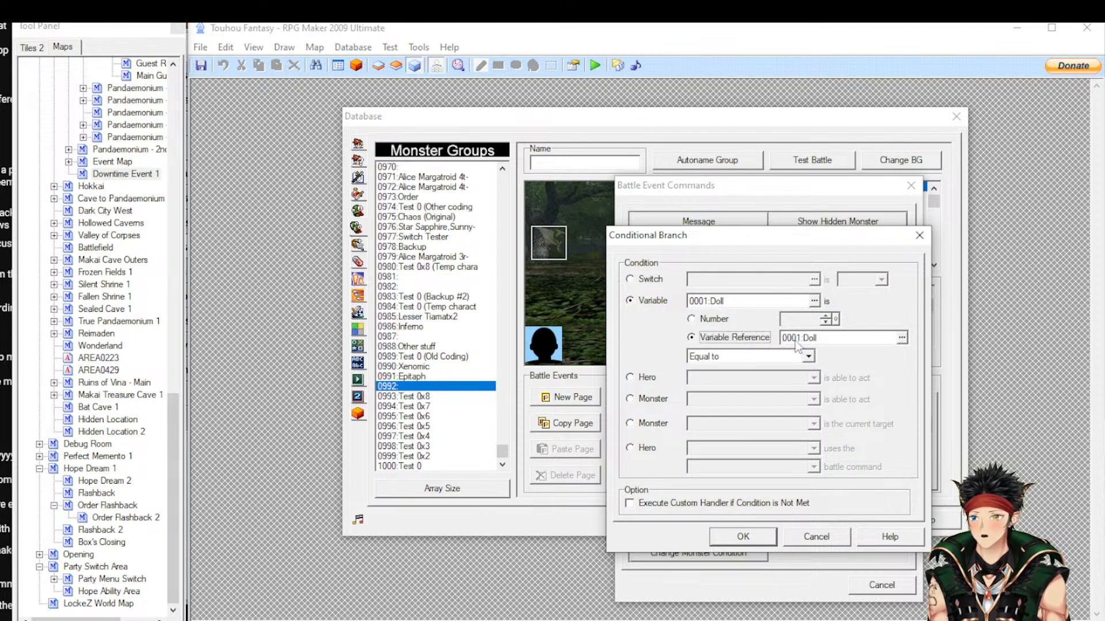
{"action": "left_click", "coordinate": [646, 378]}
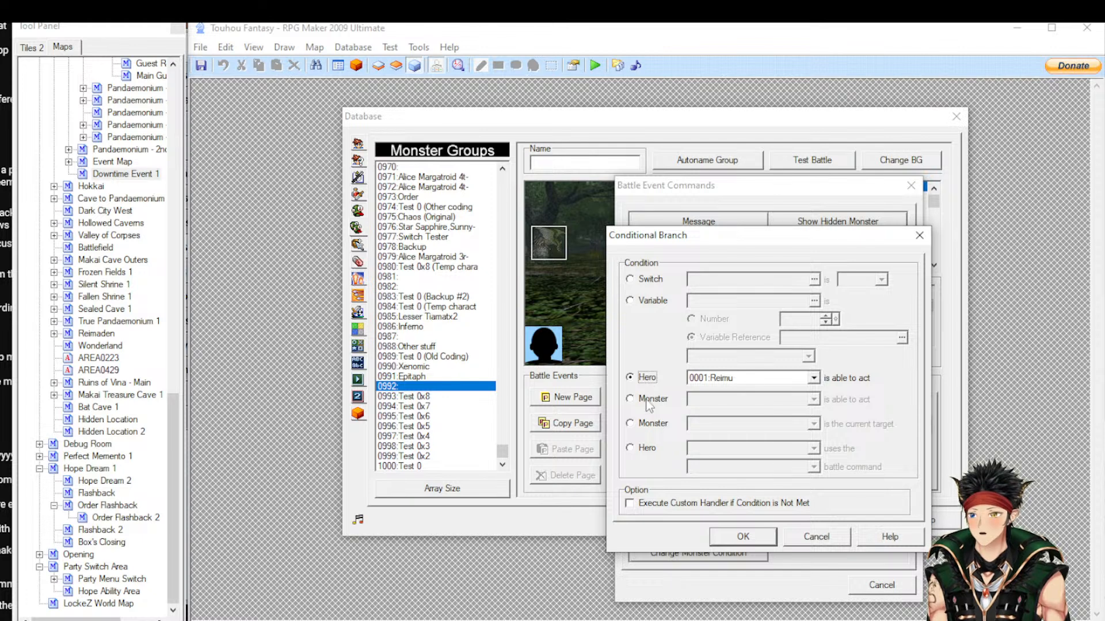
{"action": "left_click", "coordinate": [650, 399]}
{"action": "left_click", "coordinate": [653, 424]}
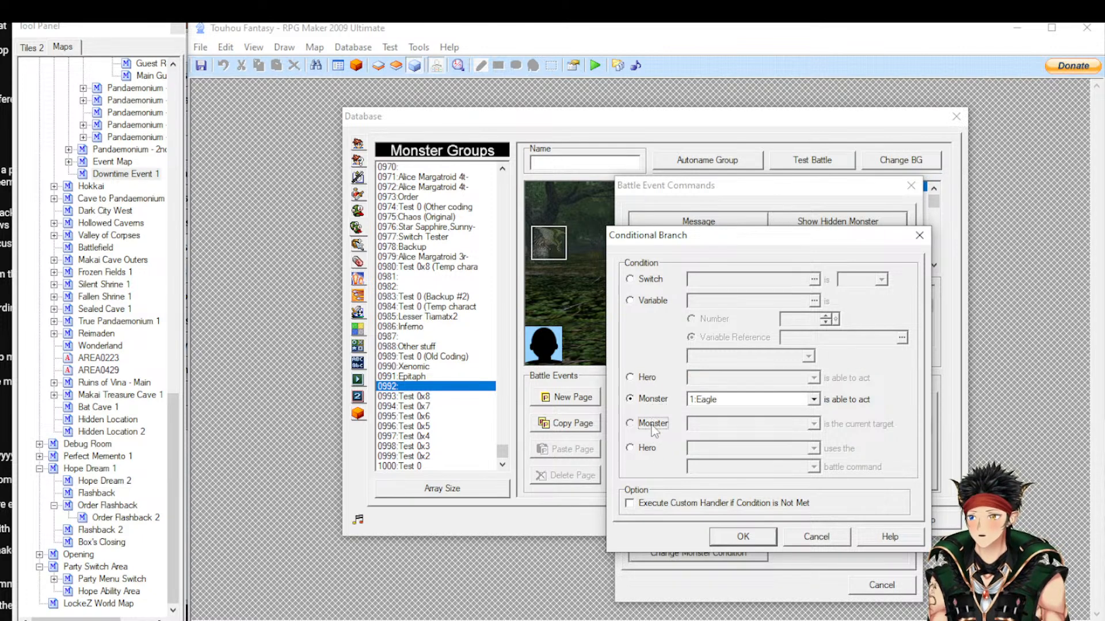
{"action": "left_click", "coordinate": [648, 450]}
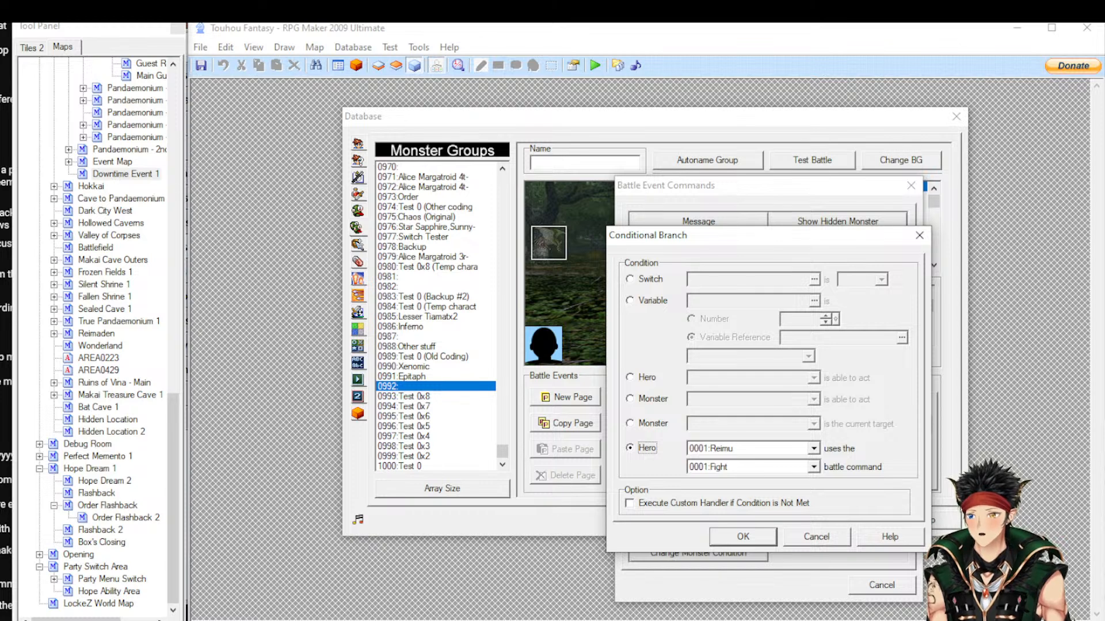
Examine all Conditional Branch condition pages for troop 0017 in RPG Maker MV, and return to RPG Maker 2009 to close its command dialogs
{"action": "key", "text": "alt+Tab"}
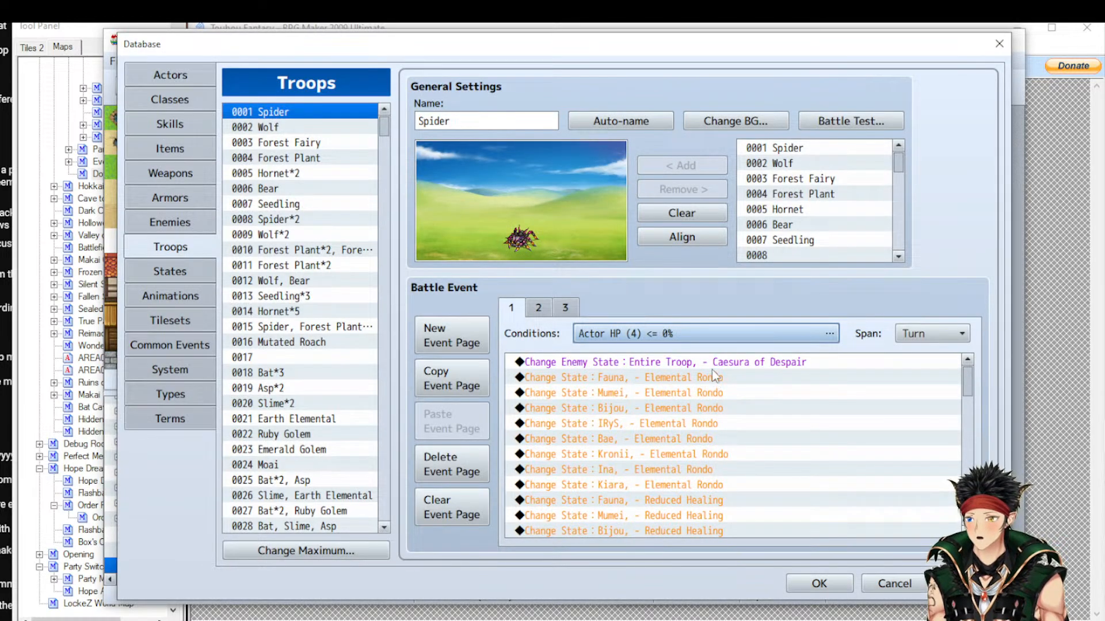
{"action": "left_click", "coordinate": [306, 356]}
{"action": "left_click", "coordinate": [665, 406]}
{"action": "double_click", "coordinate": [677, 406]}
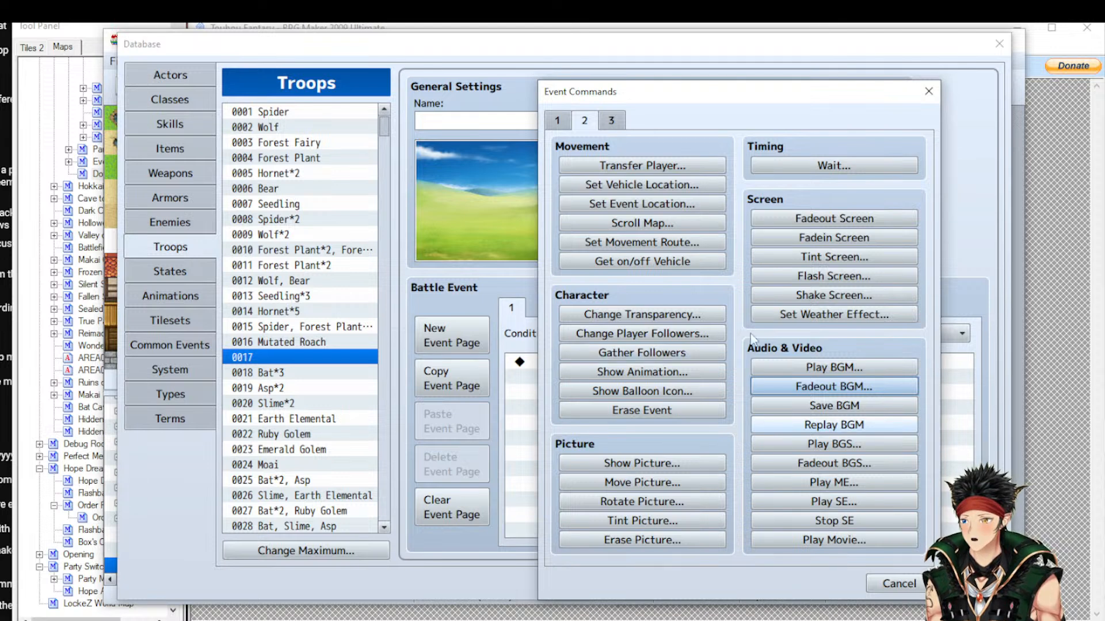
{"action": "left_click", "coordinate": [568, 119]}
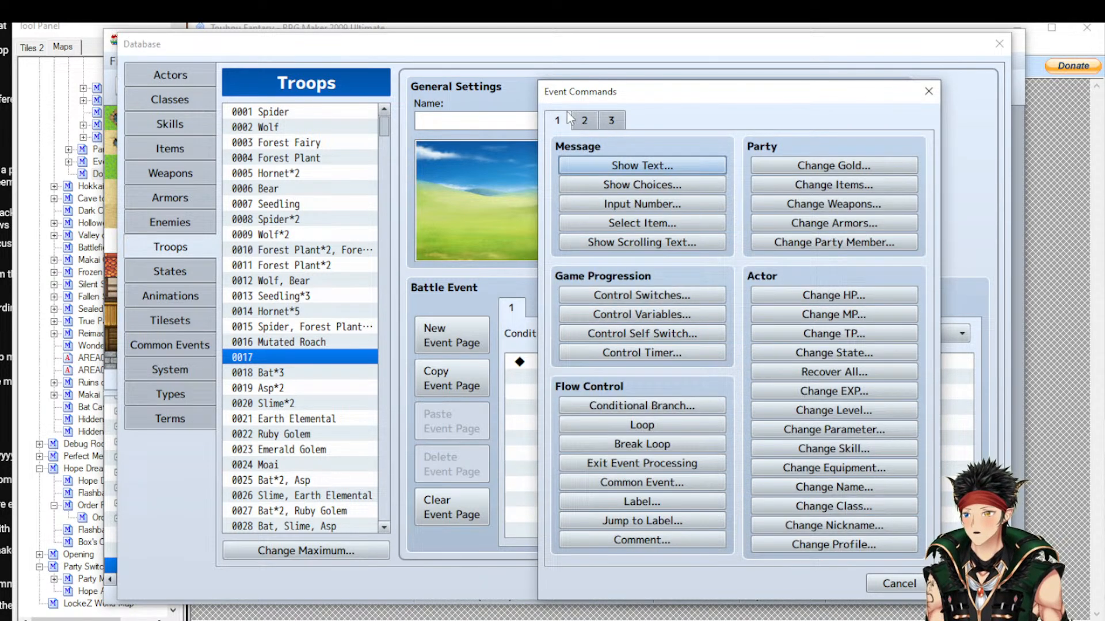
{"action": "left_click", "coordinate": [568, 407]}
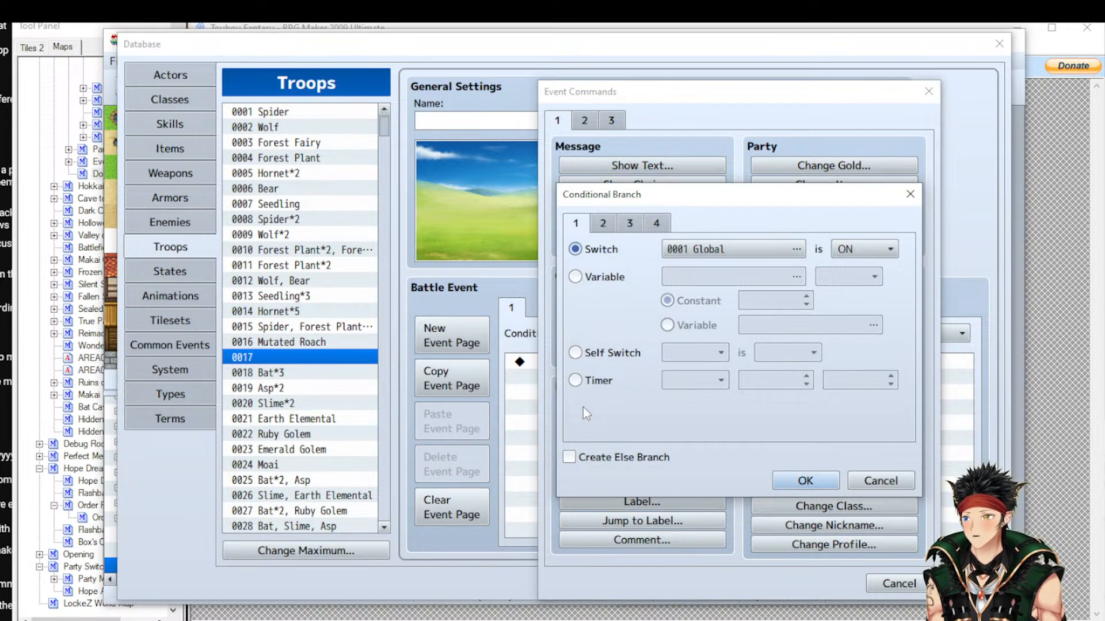
{"action": "left_click", "coordinate": [605, 227]}
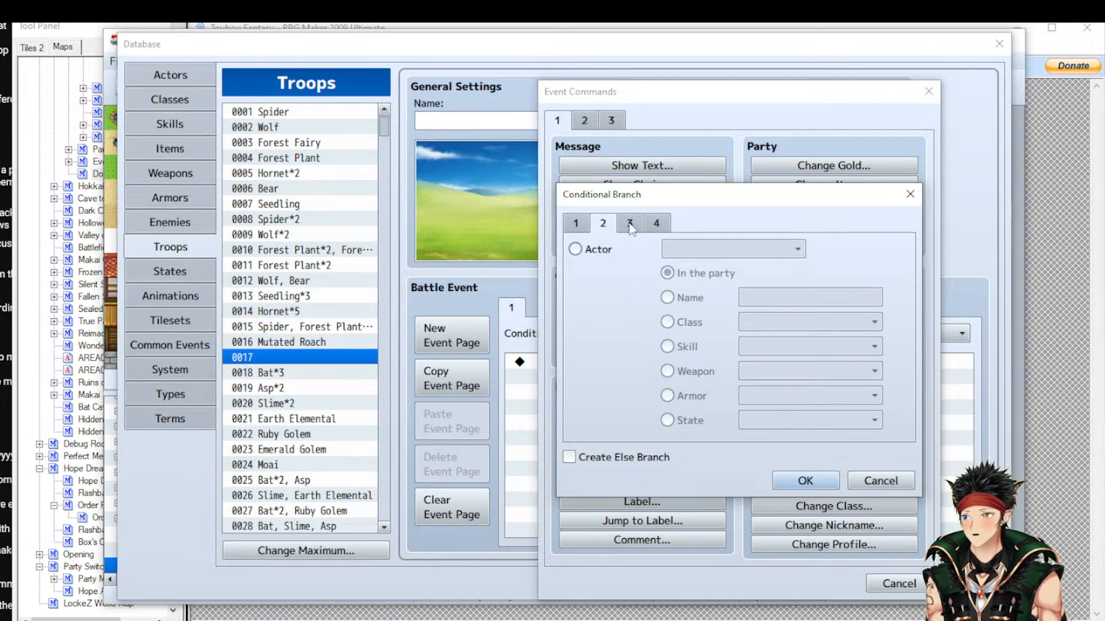
{"action": "left_click", "coordinate": [630, 227]}
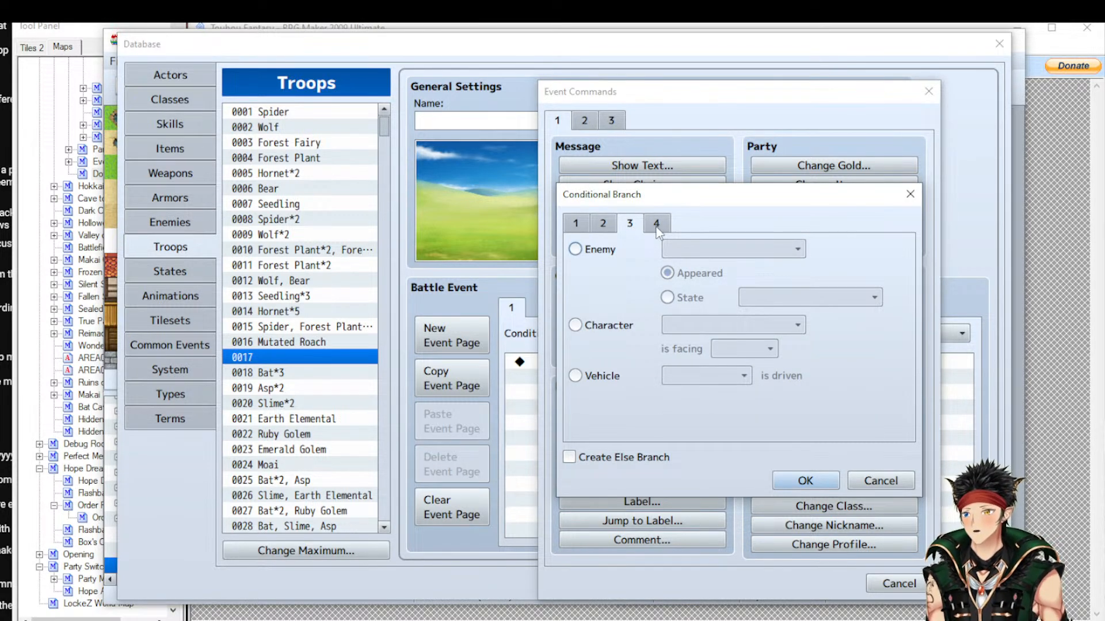
{"action": "left_click", "coordinate": [656, 225]}
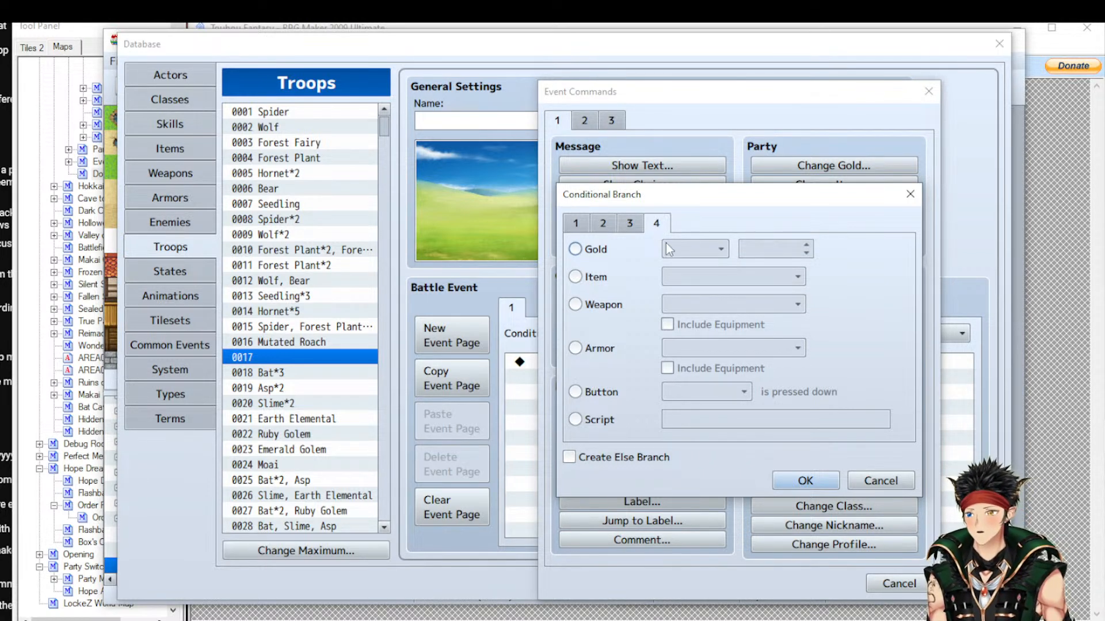
{"action": "left_click", "coordinate": [881, 481]}
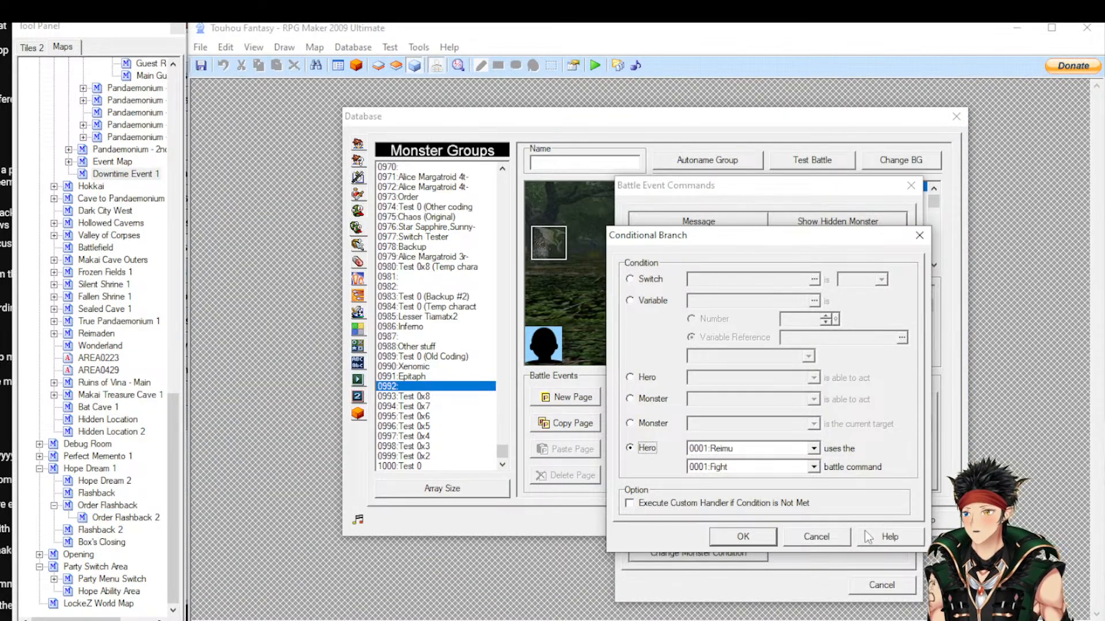
{"action": "left_click", "coordinate": [834, 541]}
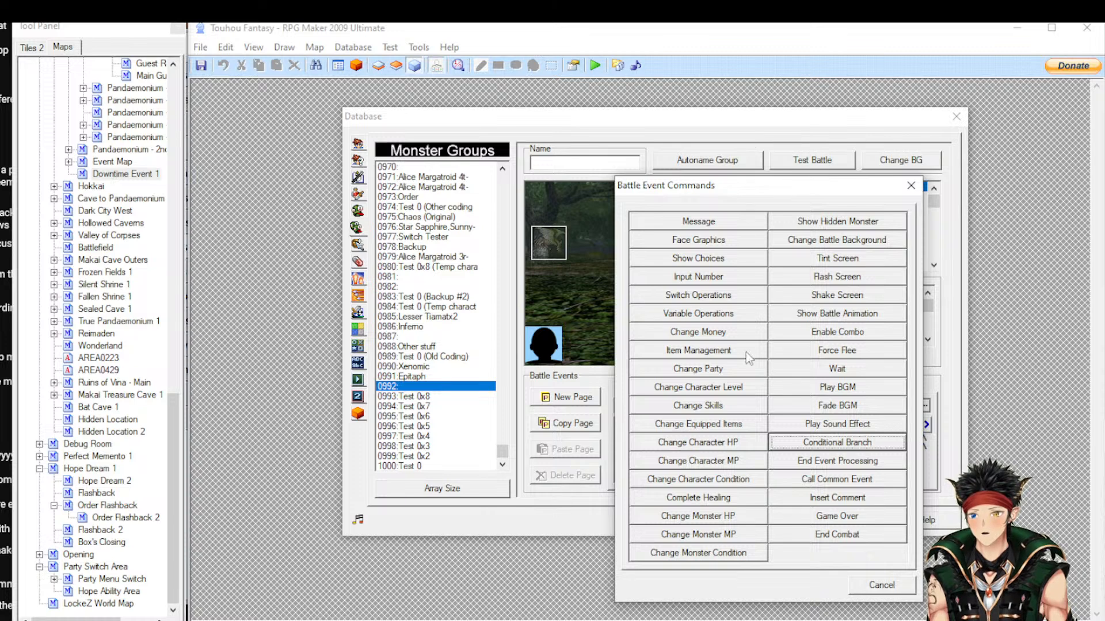
{"action": "left_click", "coordinate": [878, 588]}
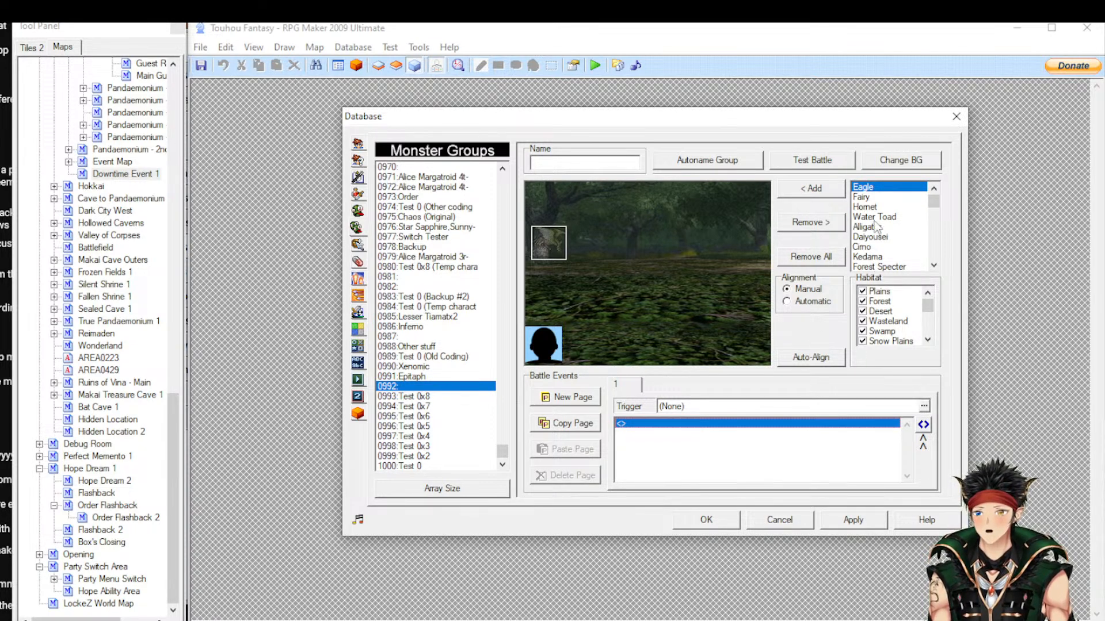
Fill monster group 0992 with additional Eagles until no more can be added
{"action": "double_click", "coordinate": [874, 190]}
{"action": "double_click", "coordinate": [873, 191]}
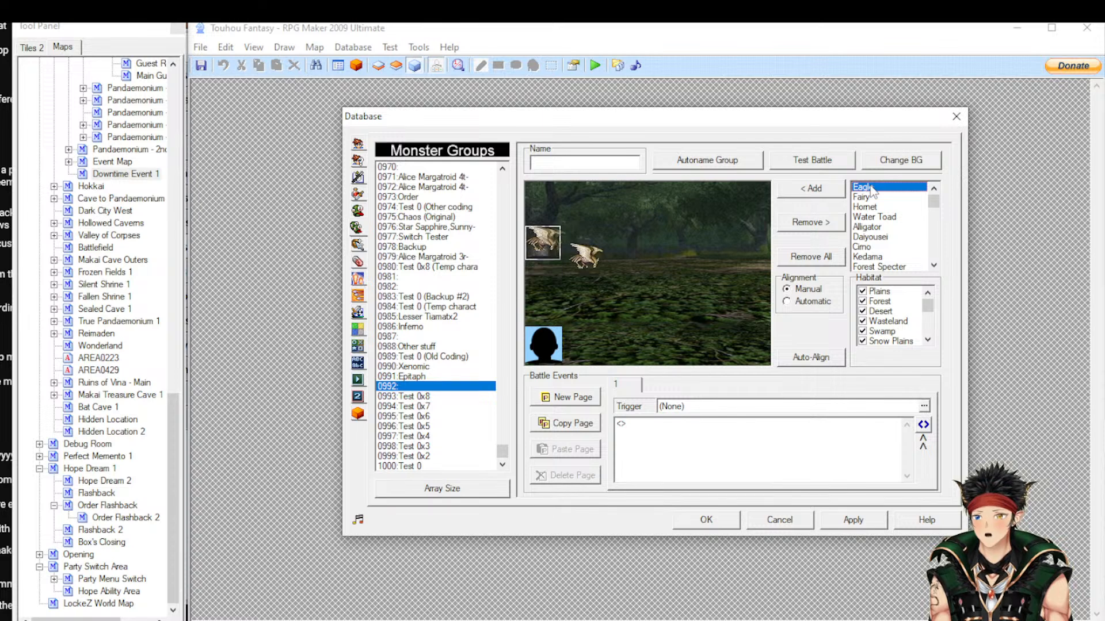
{"action": "double_click", "coordinate": [873, 191]}
{"action": "double_click", "coordinate": [873, 191]}
{"action": "double_click", "coordinate": [872, 190]}
{"action": "double_click", "coordinate": [873, 190]}
{"action": "double_click", "coordinate": [873, 190]}
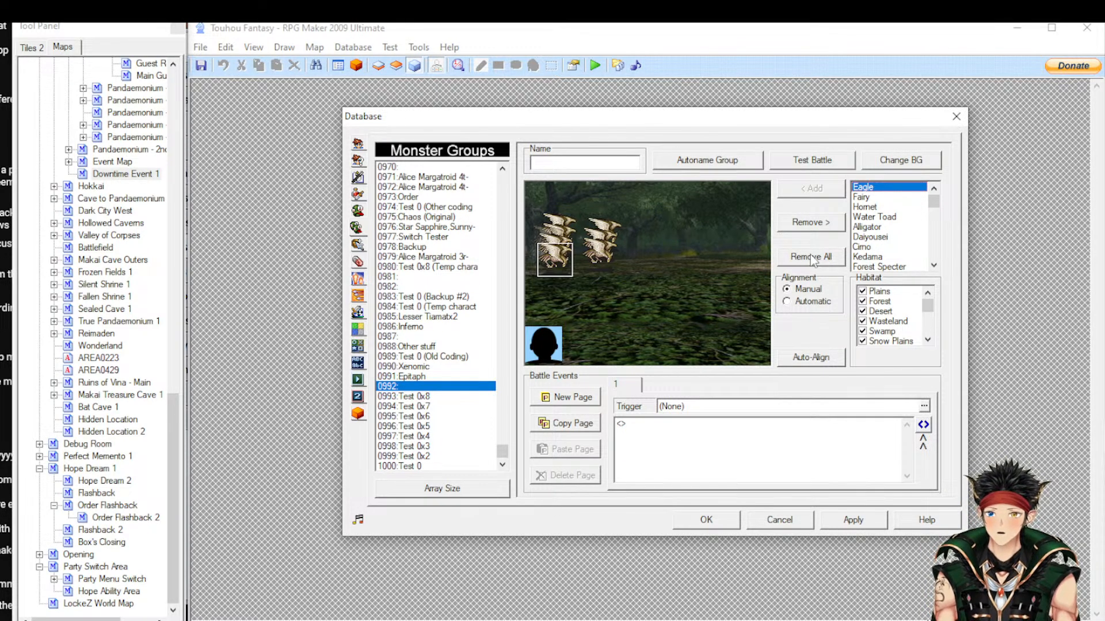
Try moving one Eagle under Manual alignment, and set monster group 0992's alignment to Automatic
{"action": "left_click", "coordinate": [808, 302]}
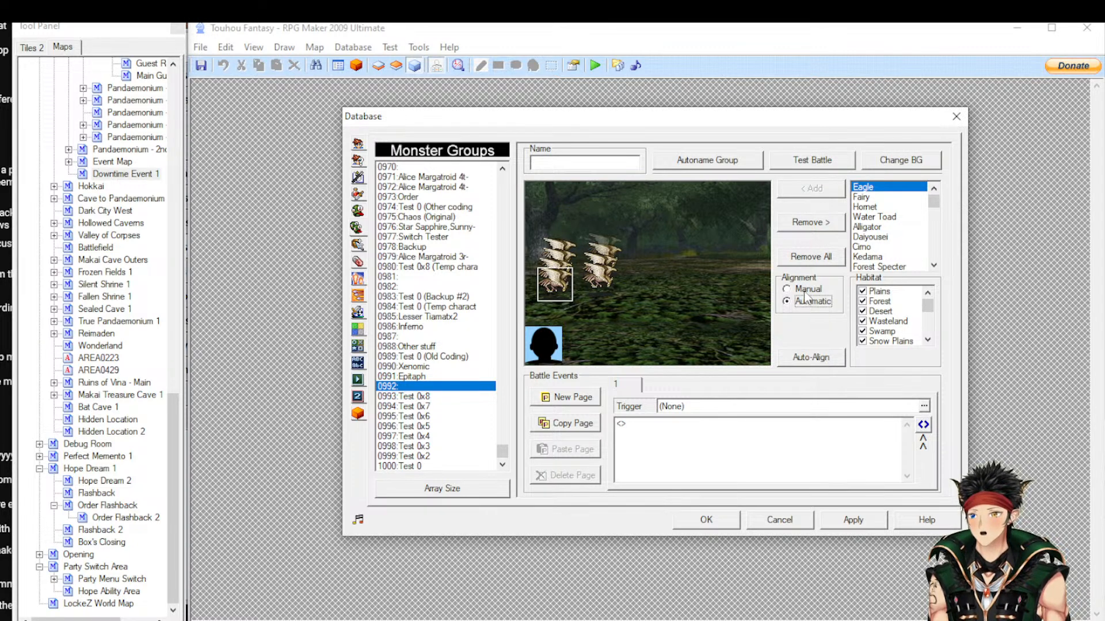
{"action": "left_click", "coordinate": [806, 292]}
{"action": "left_click_drag", "start_coordinate": [612, 241], "coordinate": [646, 290]}
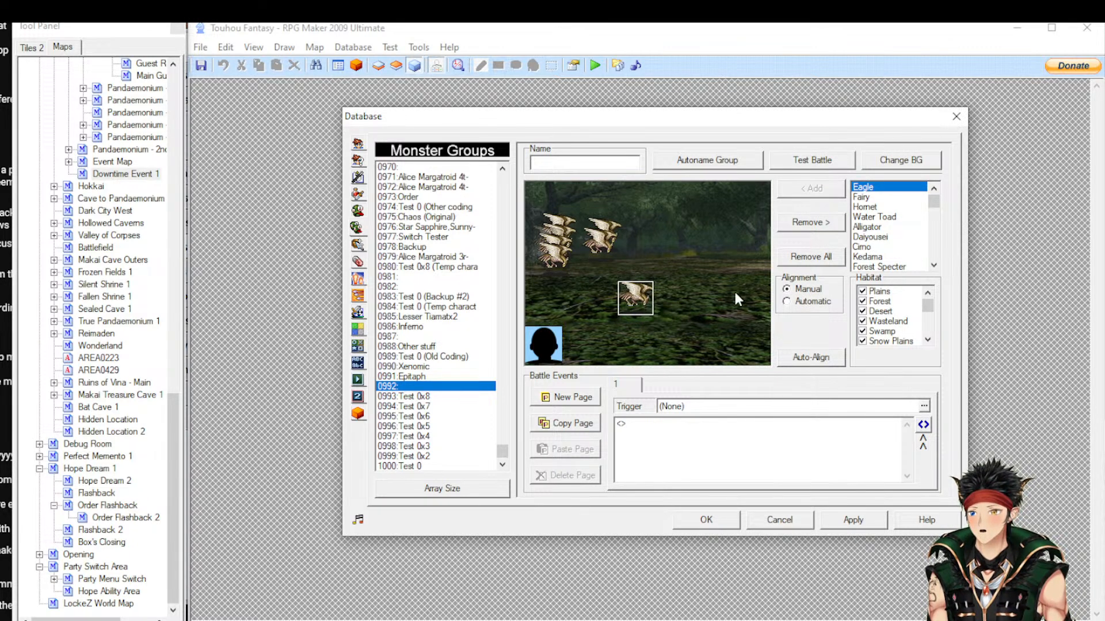
{"action": "left_click", "coordinate": [808, 300]}
{"action": "left_click", "coordinate": [808, 290]}
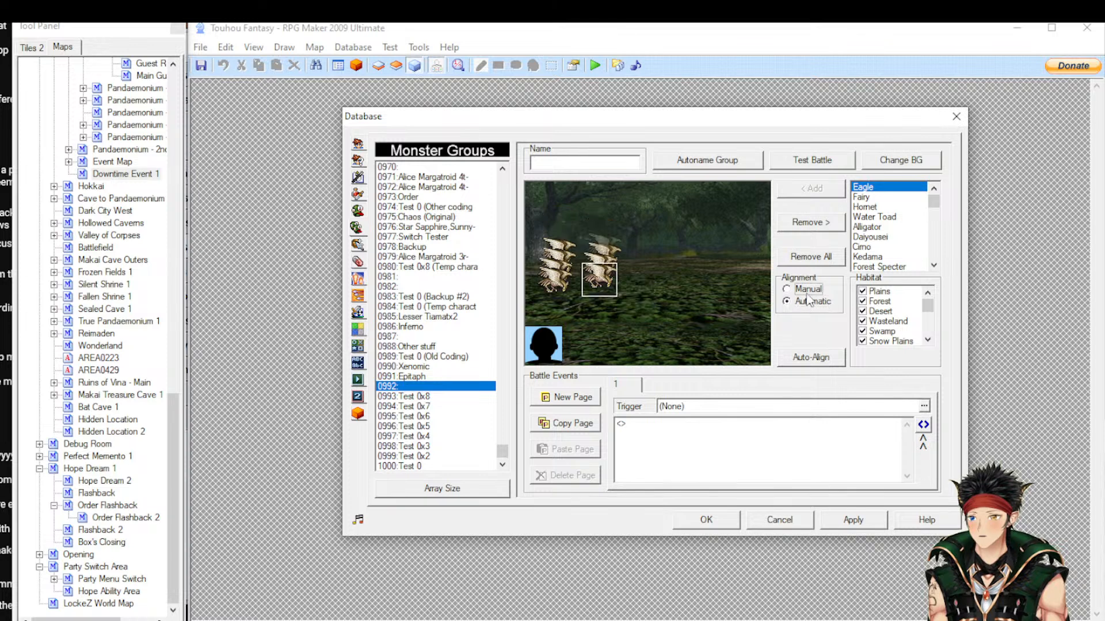
{"action": "left_click", "coordinate": [809, 302]}
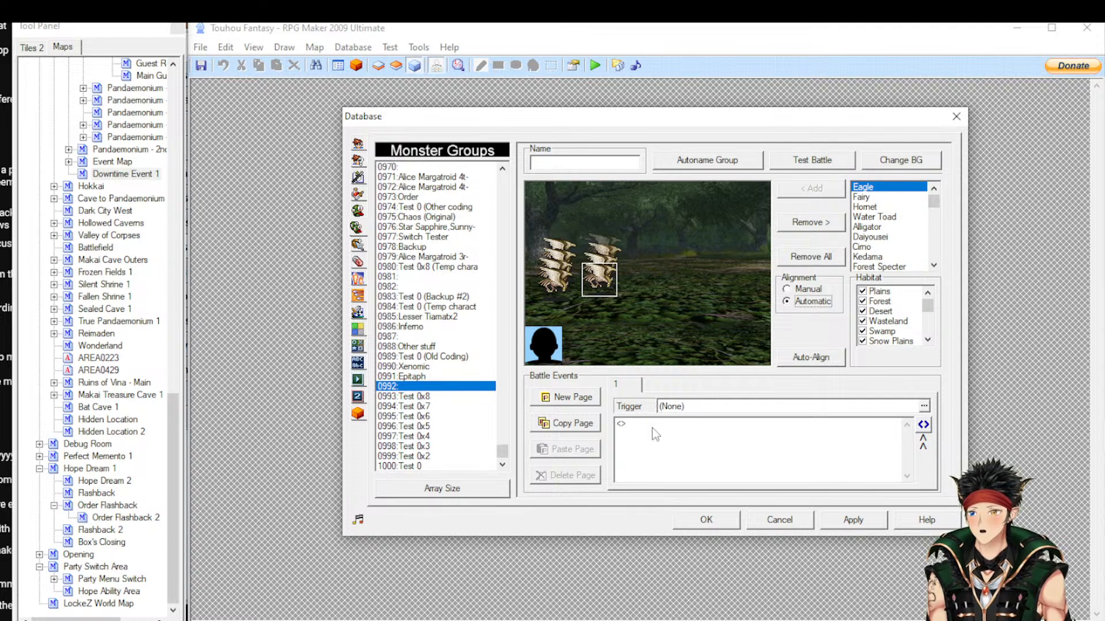
Remove all the Eagles from monster group 0992
{"action": "left_click", "coordinate": [801, 223]}
{"action": "left_click", "coordinate": [816, 259]}
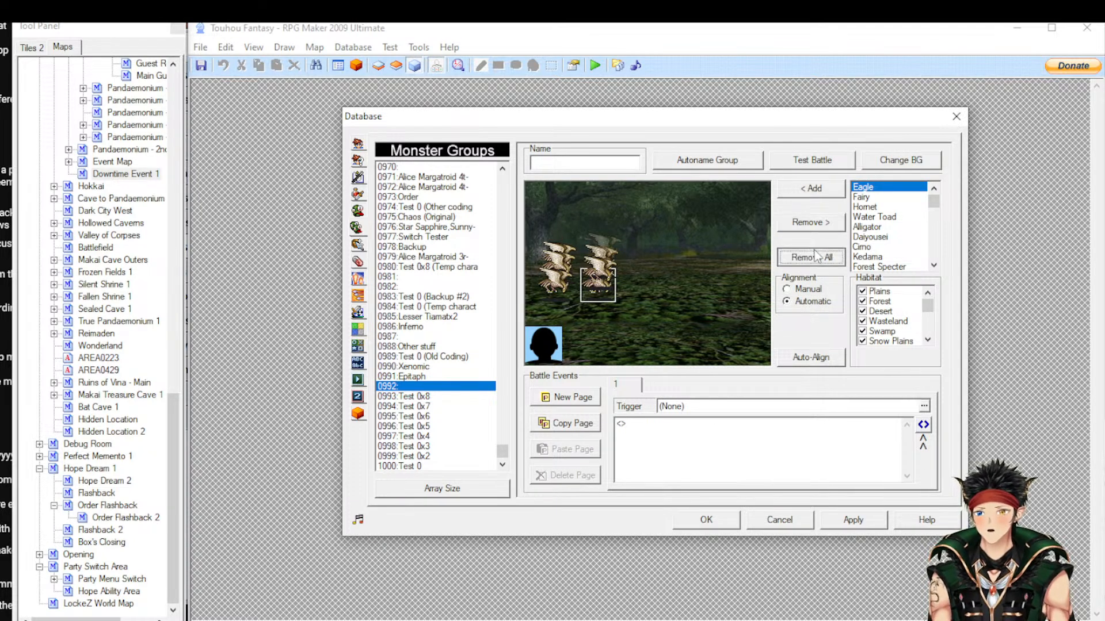
Examine the Test Battle settings for monster group 0992, trying 3, 2 and 1 party members, and cancel the test
{"action": "left_click", "coordinate": [823, 162]}
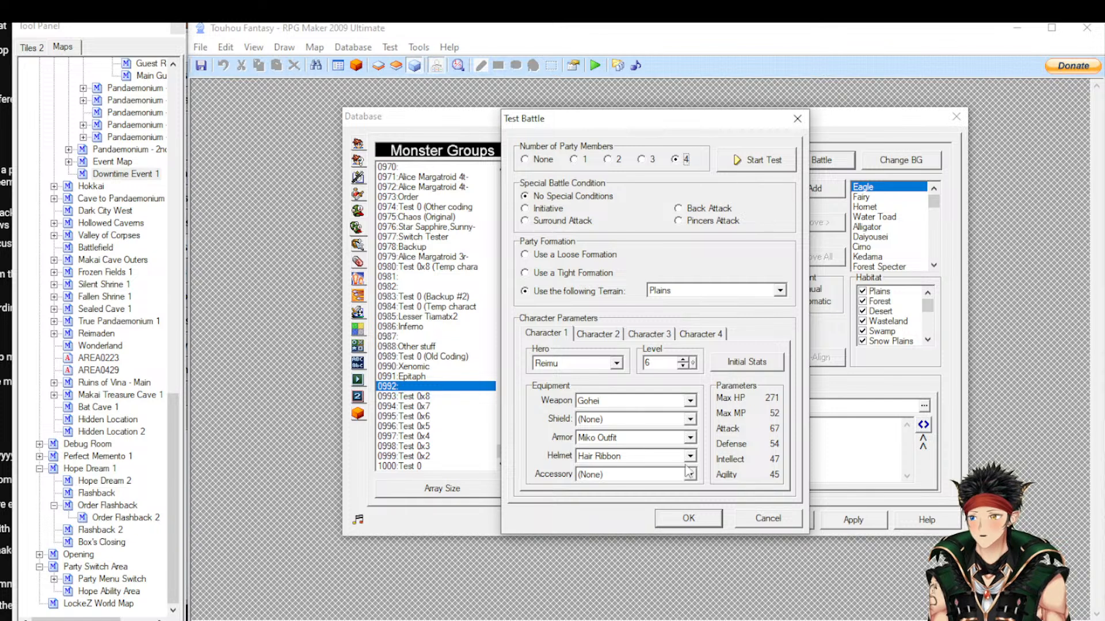
{"action": "left_click", "coordinate": [645, 163]}
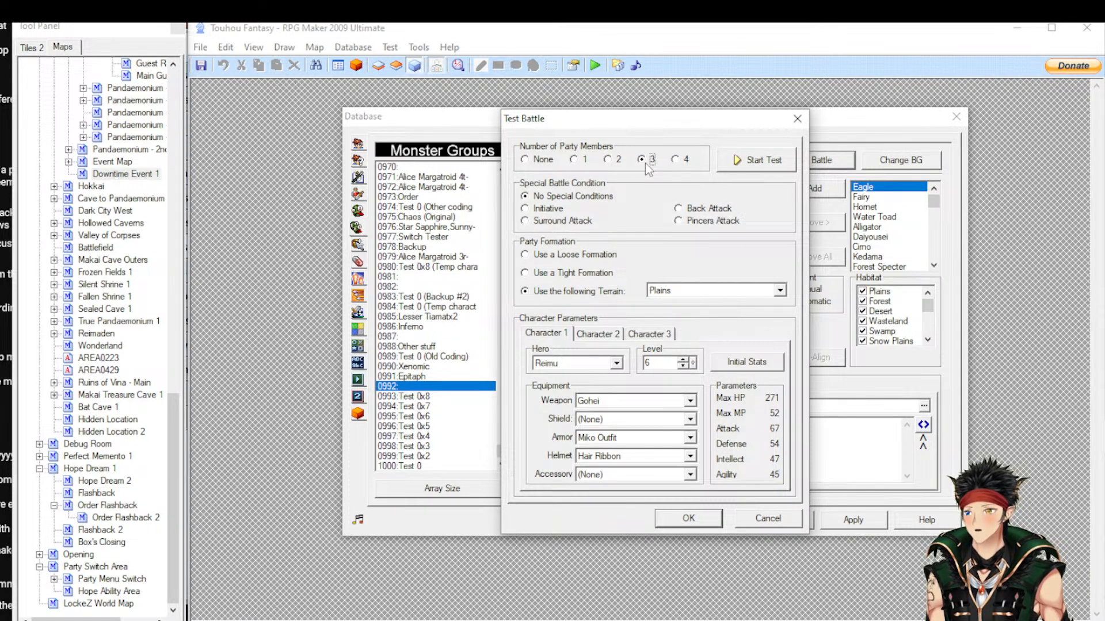
{"action": "left_click", "coordinate": [615, 163]}
{"action": "left_click", "coordinate": [586, 165]}
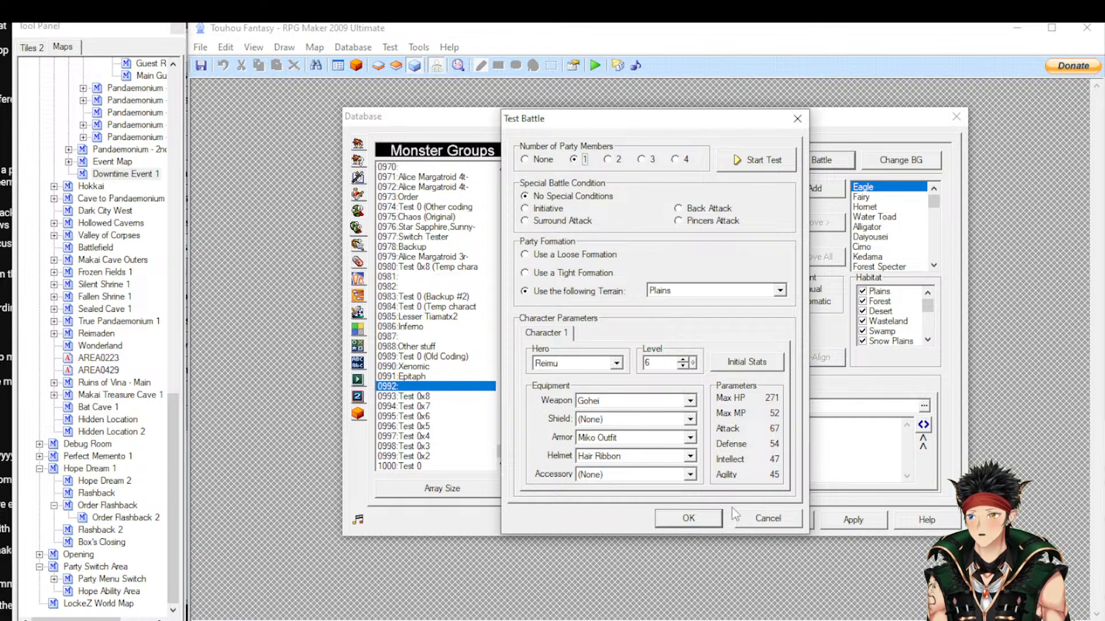
{"action": "left_click", "coordinate": [777, 520]}
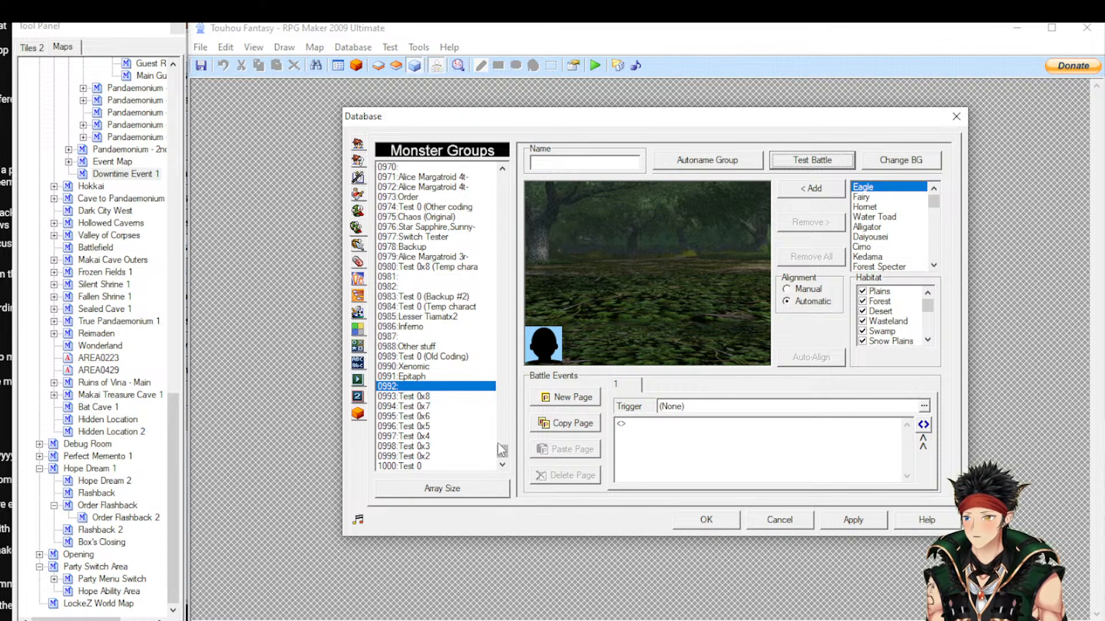
Examine the first battle event page of monster group 1000, Test 0
{"action": "left_click", "coordinate": [465, 466]}
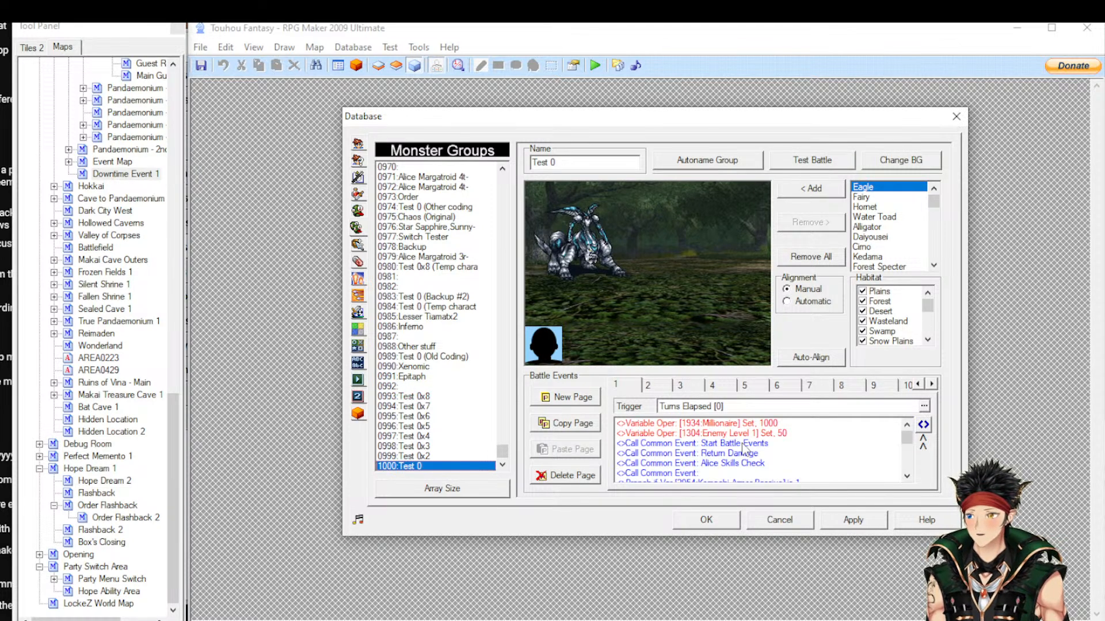
{"action": "scroll", "coordinate": [744, 447], "scroll_direction": "down", "scroll_amount": 5}
{"action": "scroll", "coordinate": [743, 447], "scroll_direction": "down", "scroll_amount": 5}
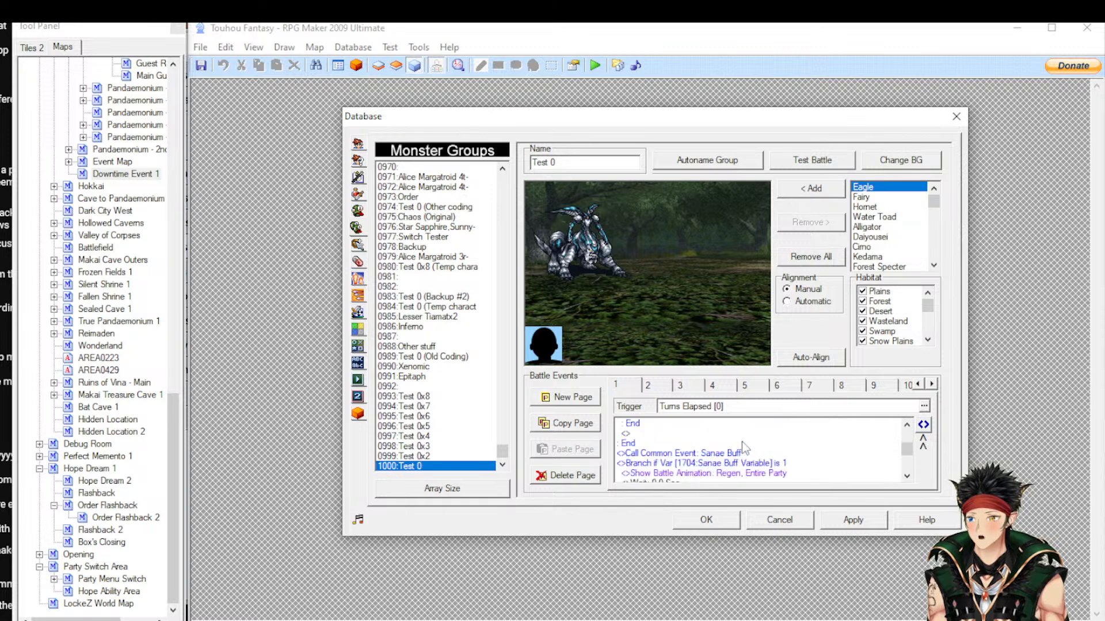
{"action": "scroll", "coordinate": [743, 447], "scroll_direction": "up", "scroll_amount": 5}
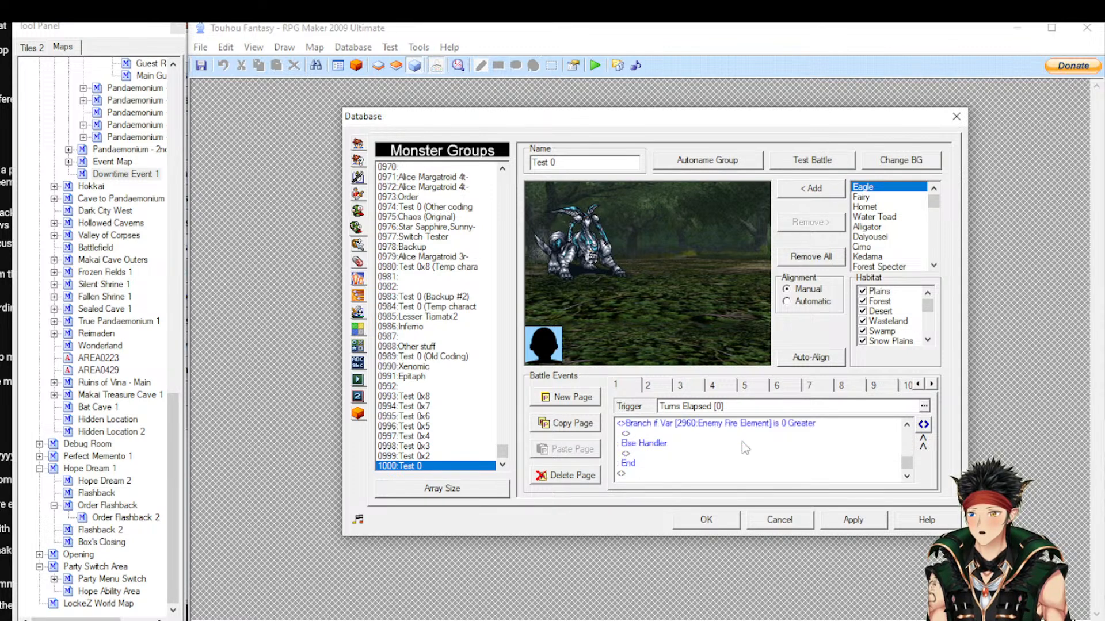
{"action": "scroll", "coordinate": [741, 441], "scroll_direction": "up", "scroll_amount": 5}
{"action": "left_click", "coordinate": [741, 441]}
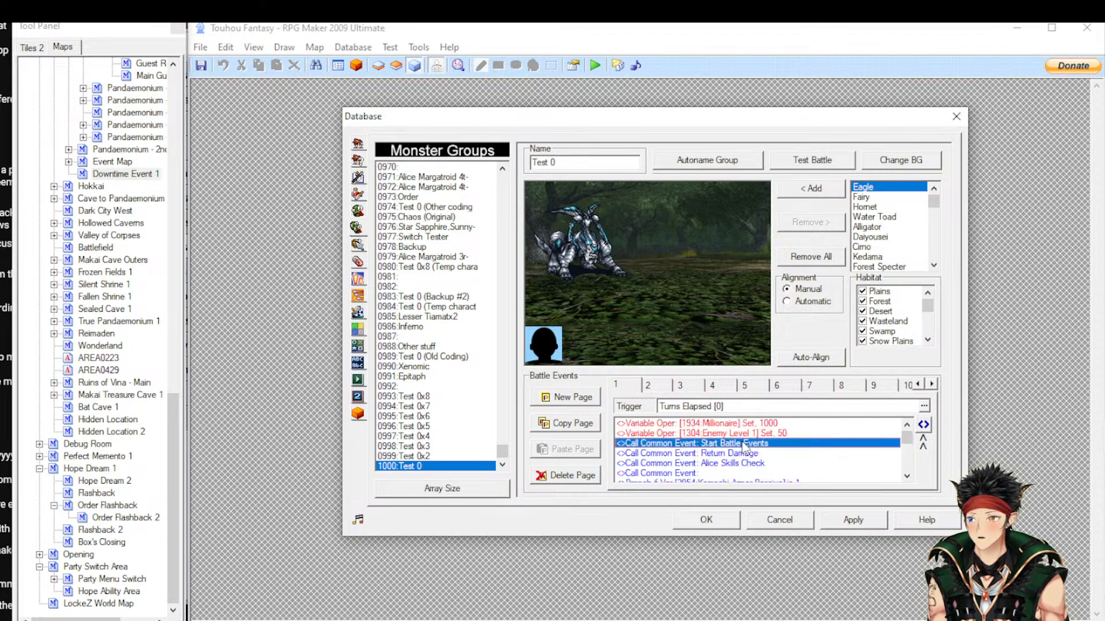
Examine the commands on battle event page 2 of Test 0 in the expanded view, restore the view, and look at page 3
{"action": "left_click", "coordinate": [651, 385]}
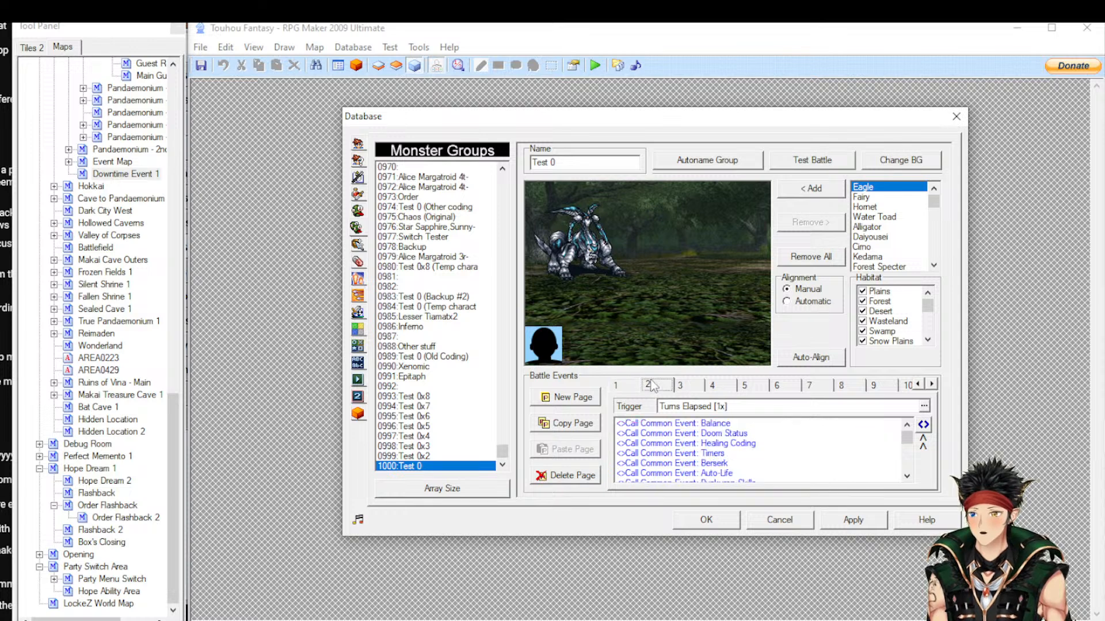
{"action": "left_click", "coordinate": [923, 425]}
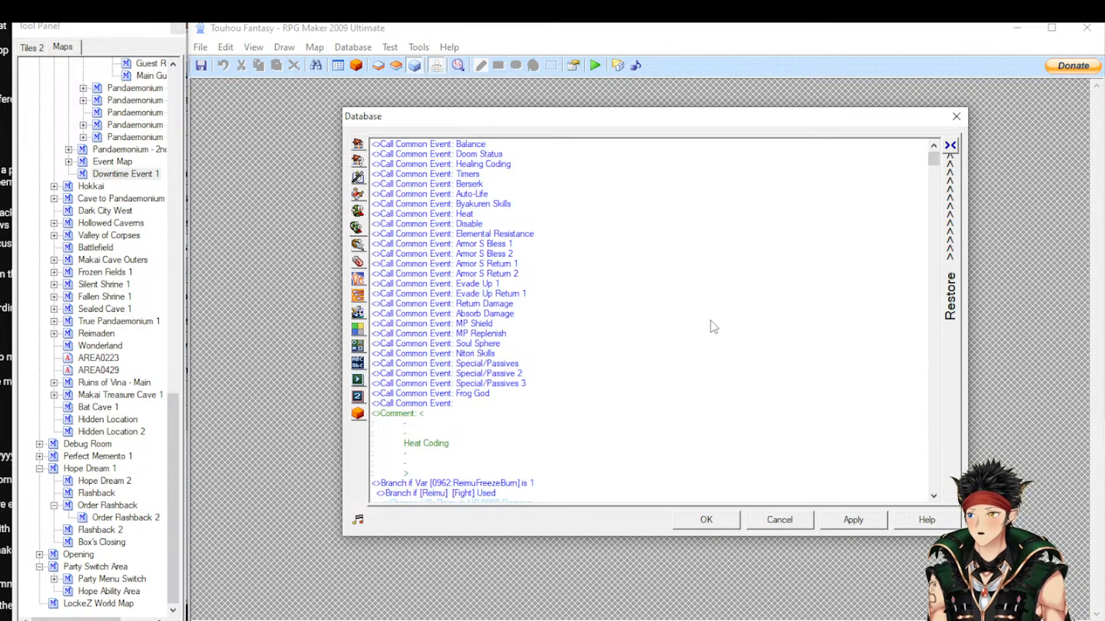
{"action": "left_click", "coordinate": [535, 234]}
{"action": "scroll", "coordinate": [566, 261], "scroll_direction": "down", "scroll_amount": 3}
{"action": "scroll", "coordinate": [565, 261], "scroll_direction": "down", "scroll_amount": 20}
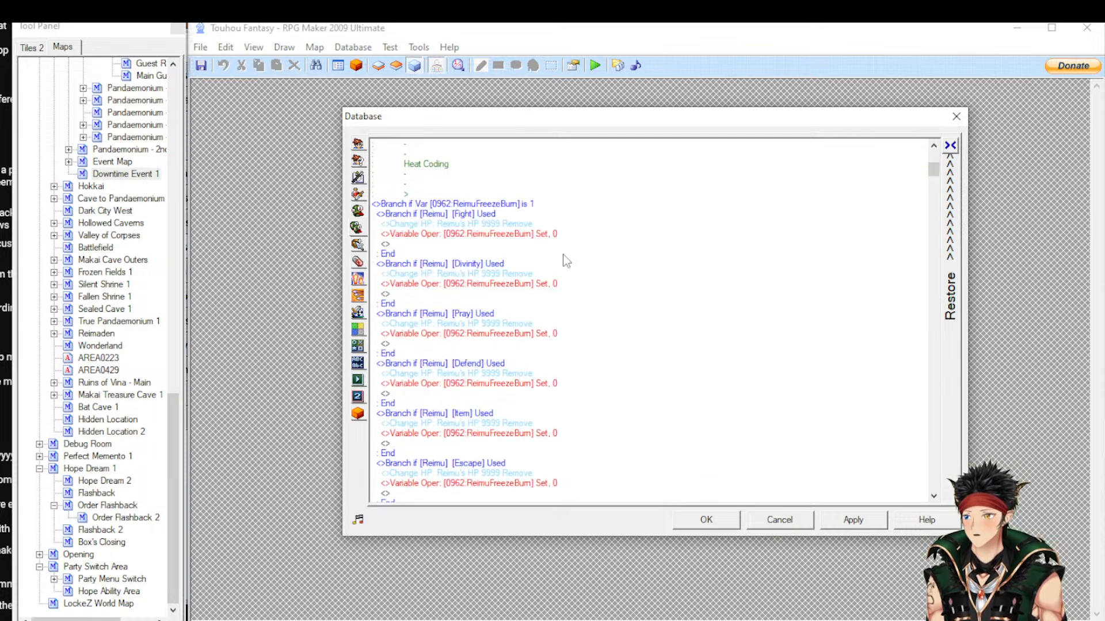
{"action": "scroll", "coordinate": [611, 255], "scroll_direction": "down", "scroll_amount": 7}
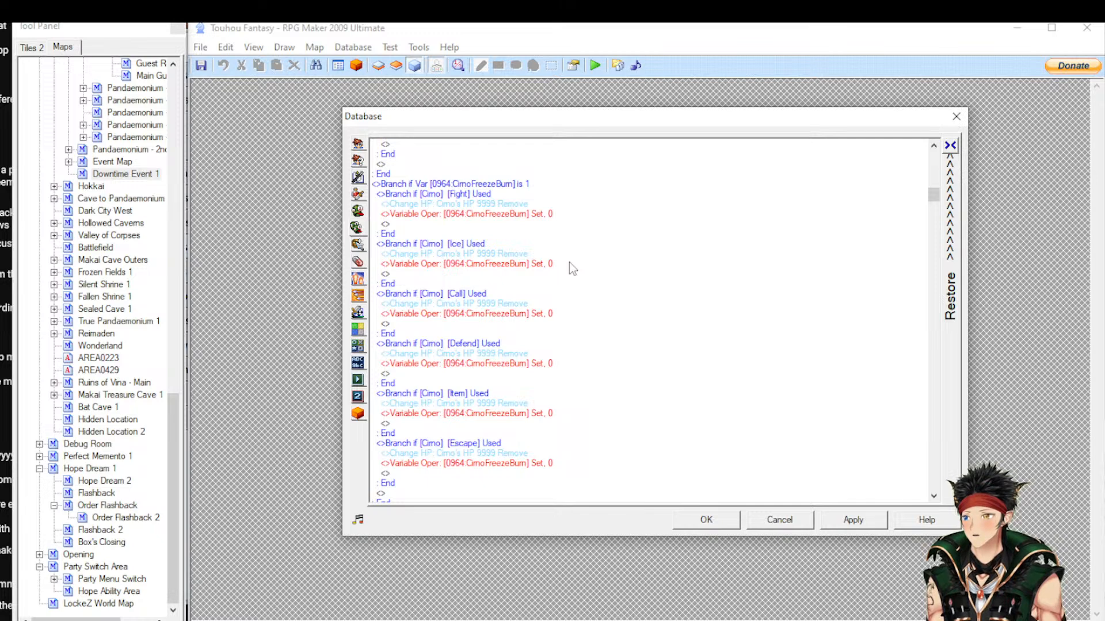
{"action": "scroll", "coordinate": [568, 263], "scroll_direction": "down", "scroll_amount": 20}
{"action": "scroll", "coordinate": [568, 263], "scroll_direction": "down", "scroll_amount": 20}
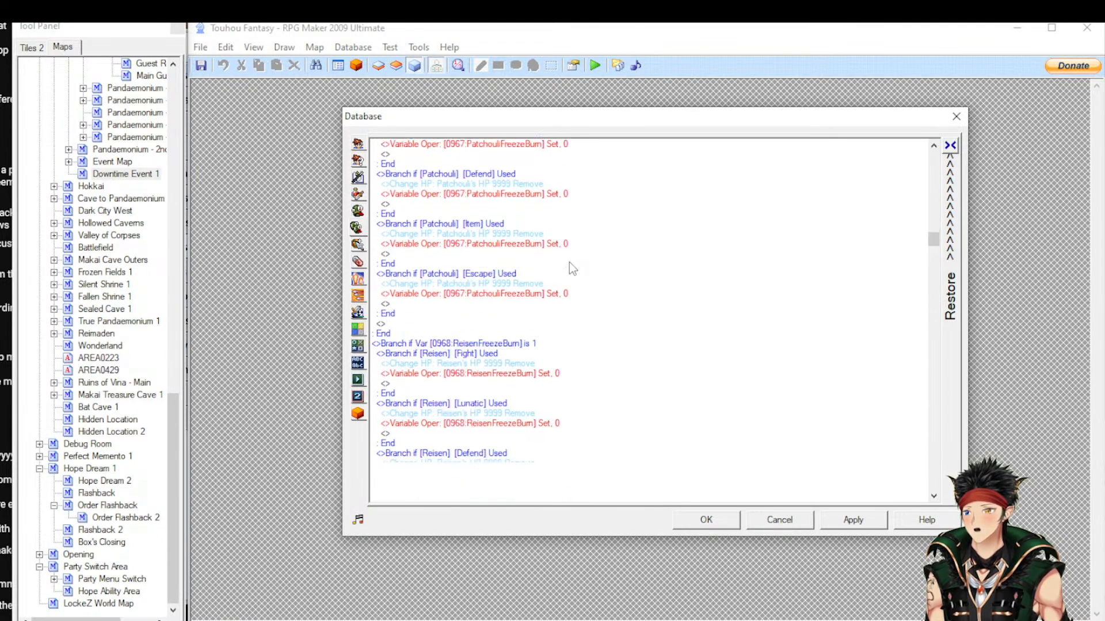
{"action": "scroll", "coordinate": [569, 262], "scroll_direction": "down", "scroll_amount": 20}
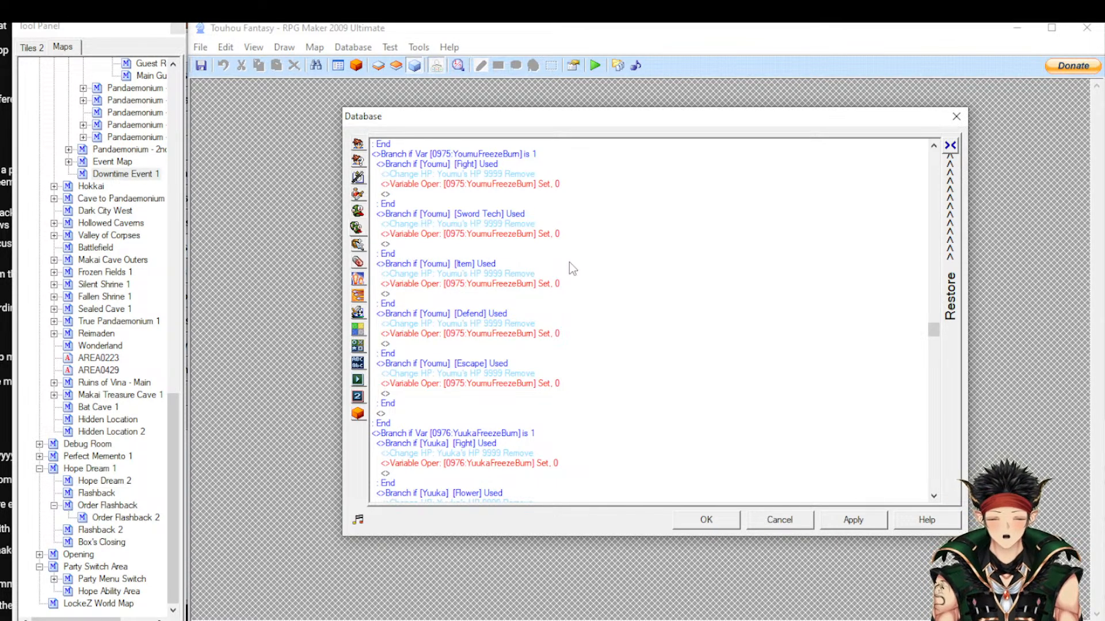
{"action": "left_click", "coordinate": [950, 146]}
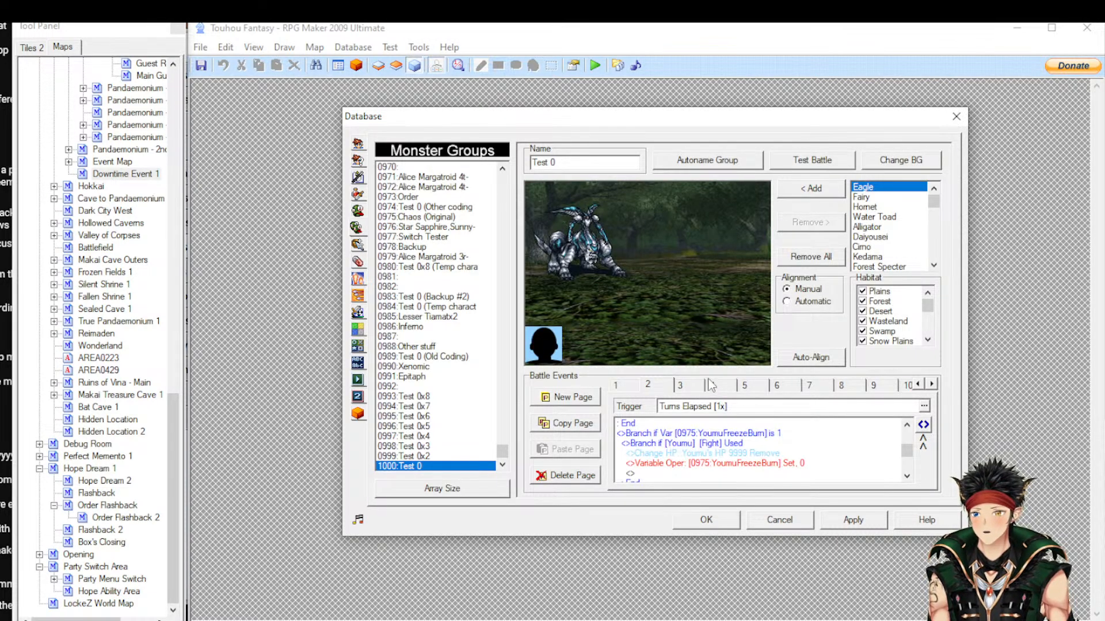
{"action": "scroll", "coordinate": [753, 458], "scroll_direction": "down", "scroll_amount": 5}
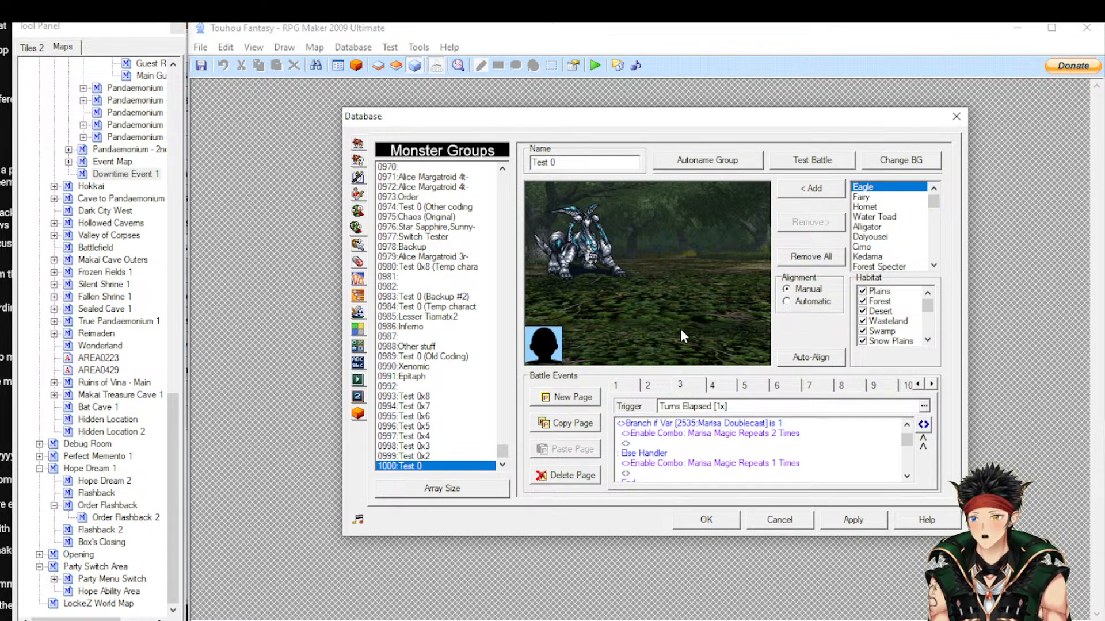
Look over the database Attributes and the Death condition's Color and Extent of Effect options, keeping Persists After Battle
{"action": "left_click", "coordinate": [358, 244]}
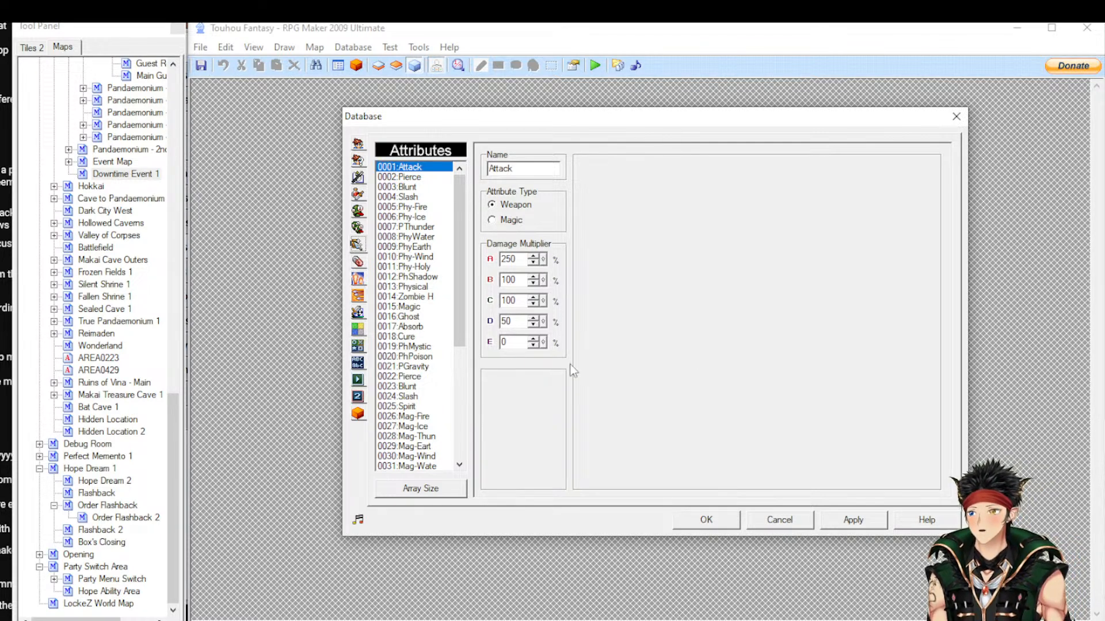
{"action": "left_click", "coordinate": [358, 195]}
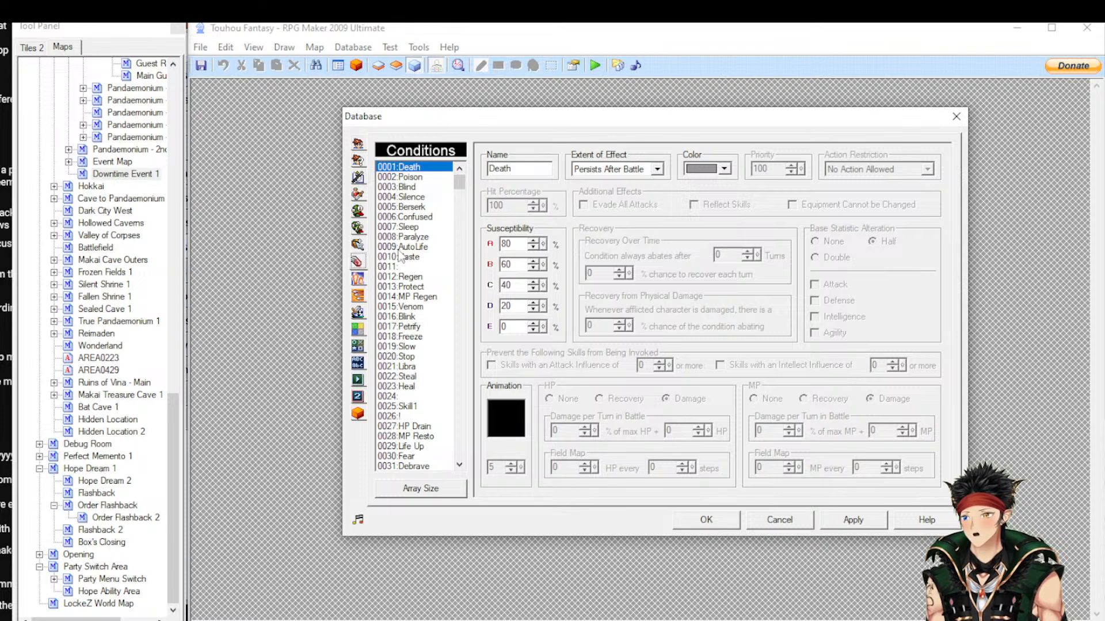
{"action": "left_click", "coordinate": [723, 171]}
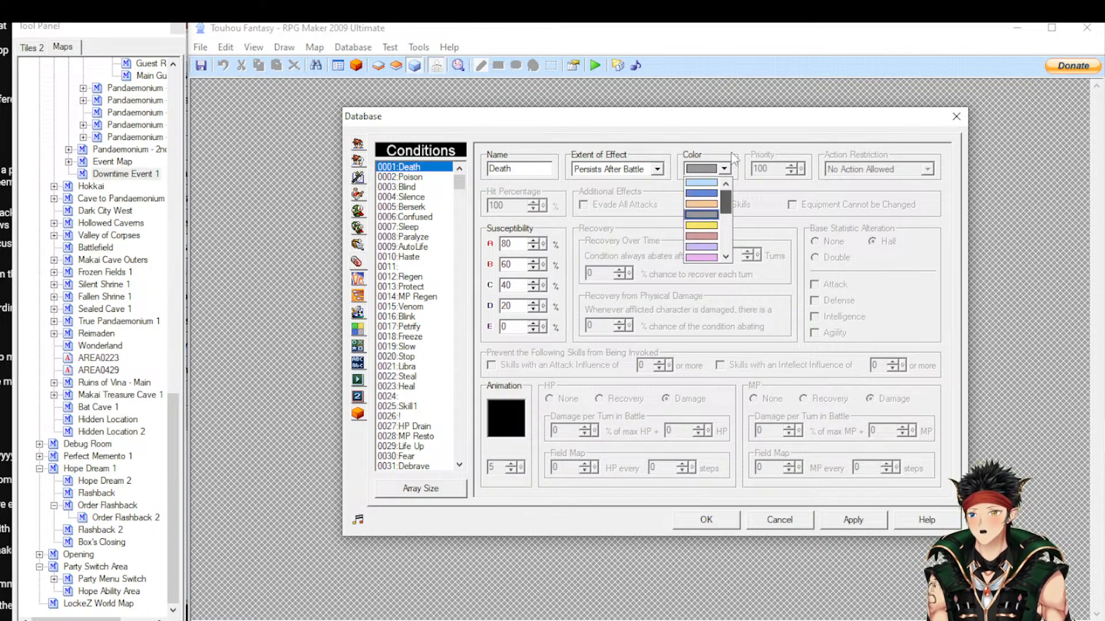
{"action": "left_click", "coordinate": [620, 171]}
{"action": "left_click", "coordinate": [620, 170]}
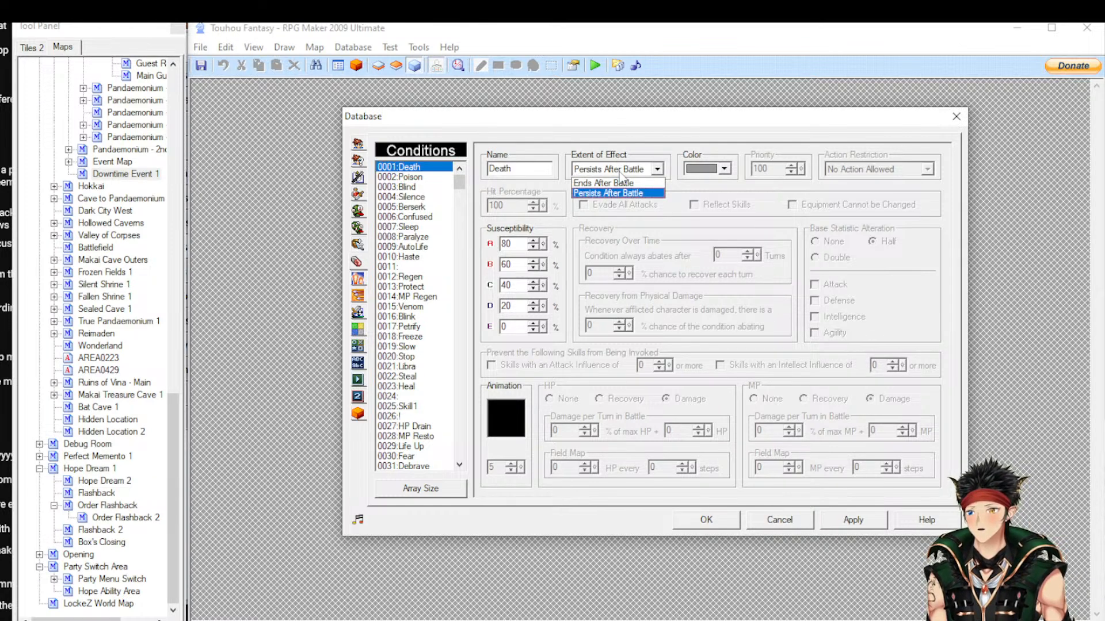
{"action": "left_click", "coordinate": [620, 173]}
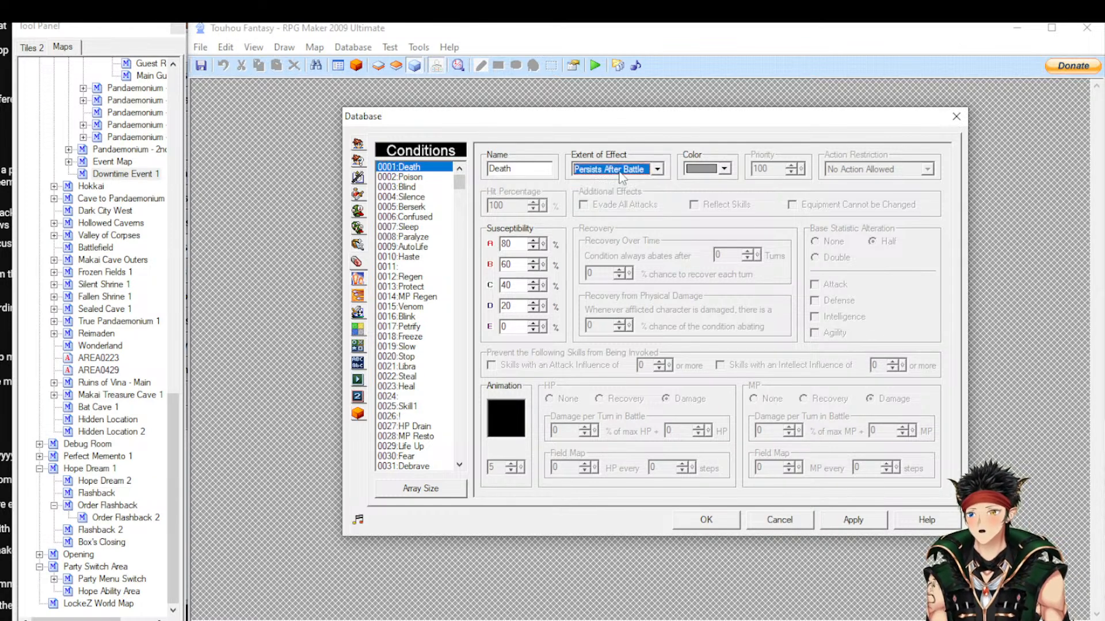
Review the Action Restriction options of the Poison condition, leaving it at No Restriction
{"action": "left_click", "coordinate": [421, 178]}
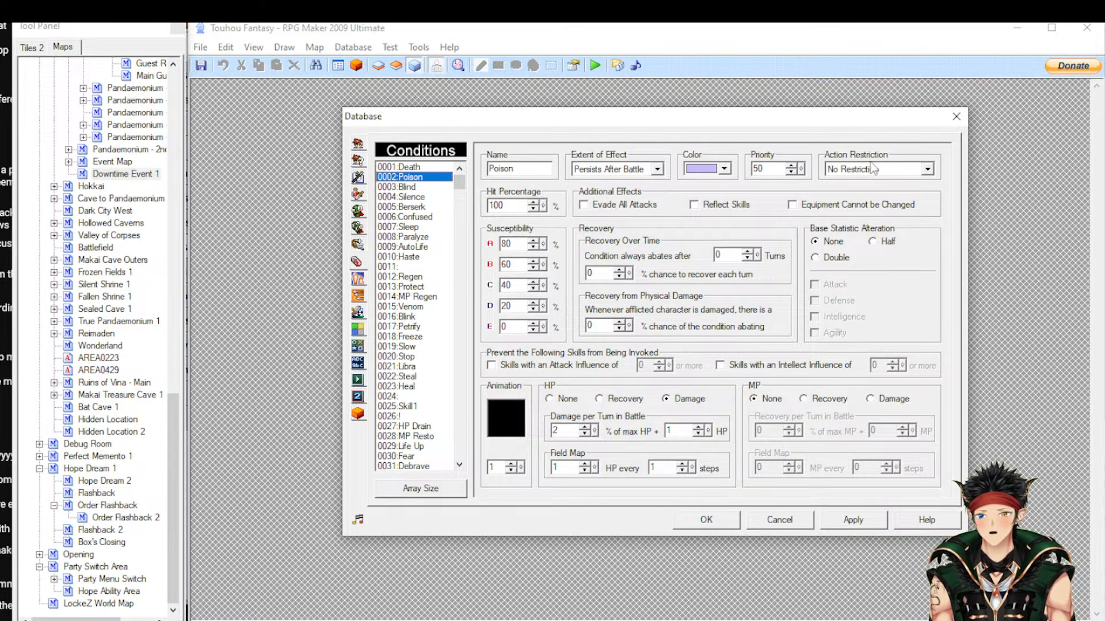
{"action": "left_click", "coordinate": [850, 170]}
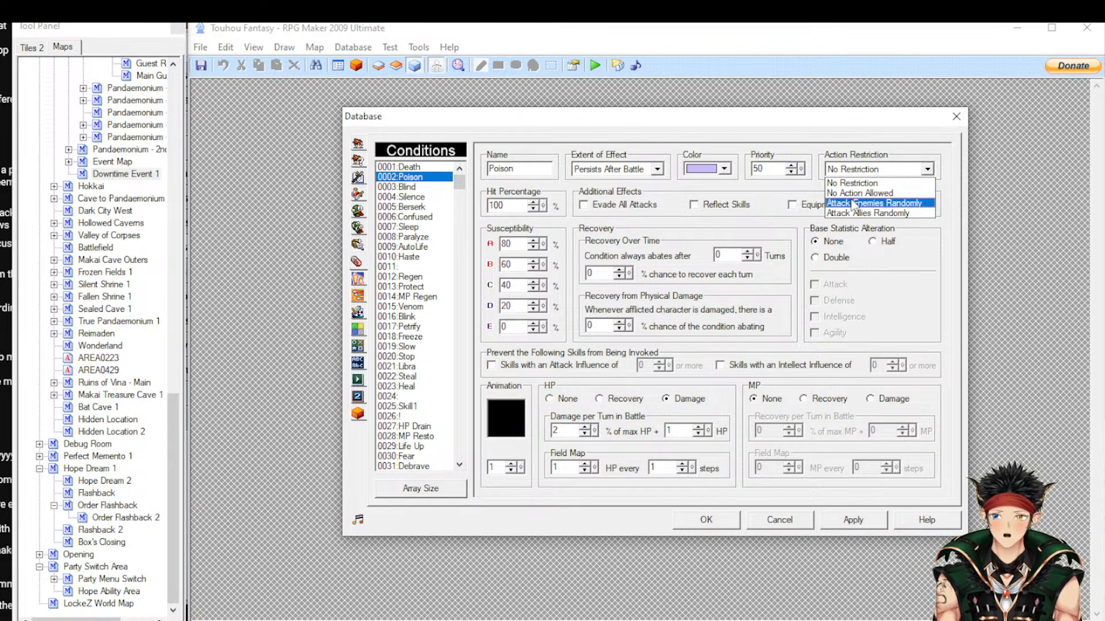
{"action": "left_click", "coordinate": [891, 315]}
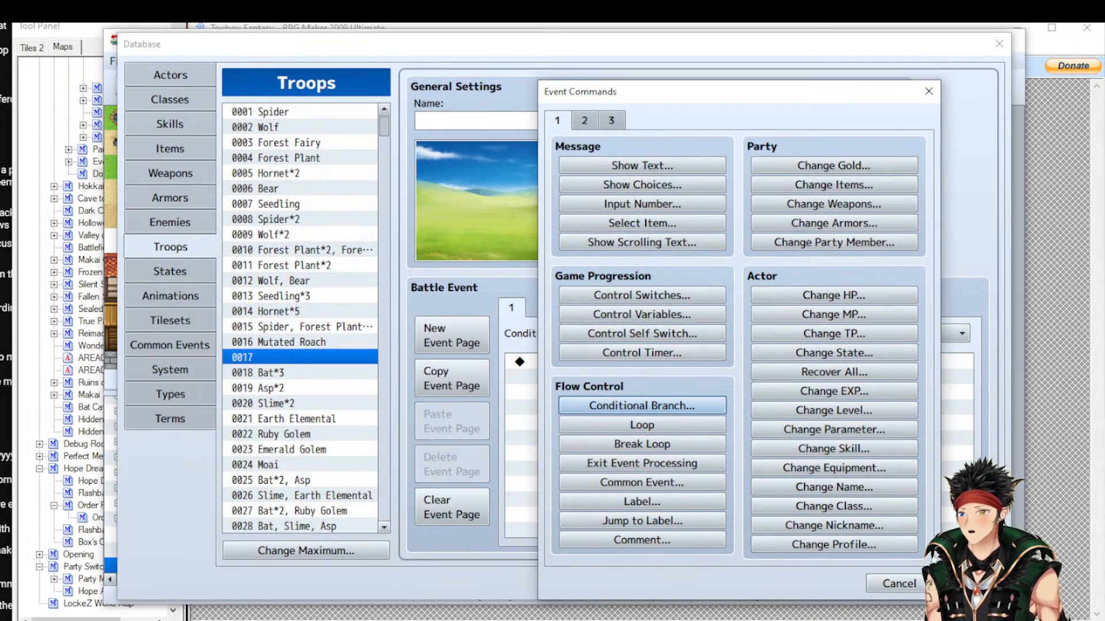
In RPG Maker MV, dismiss the Event Commands list and examine the settings and note of state 0001 Cancelled
{"action": "left_click", "coordinate": [877, 584]}
{"action": "left_click", "coordinate": [180, 268]}
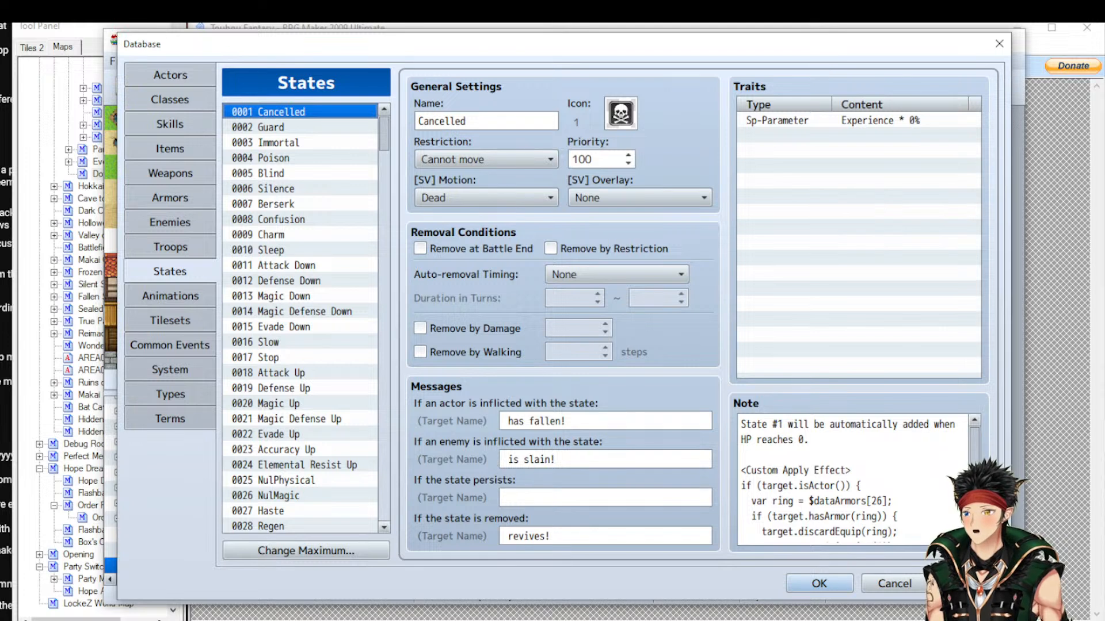
{"action": "scroll", "coordinate": [880, 492], "scroll_direction": "down", "scroll_amount": 1}
{"action": "scroll", "coordinate": [878, 494], "scroll_direction": "down", "scroll_amount": 1}
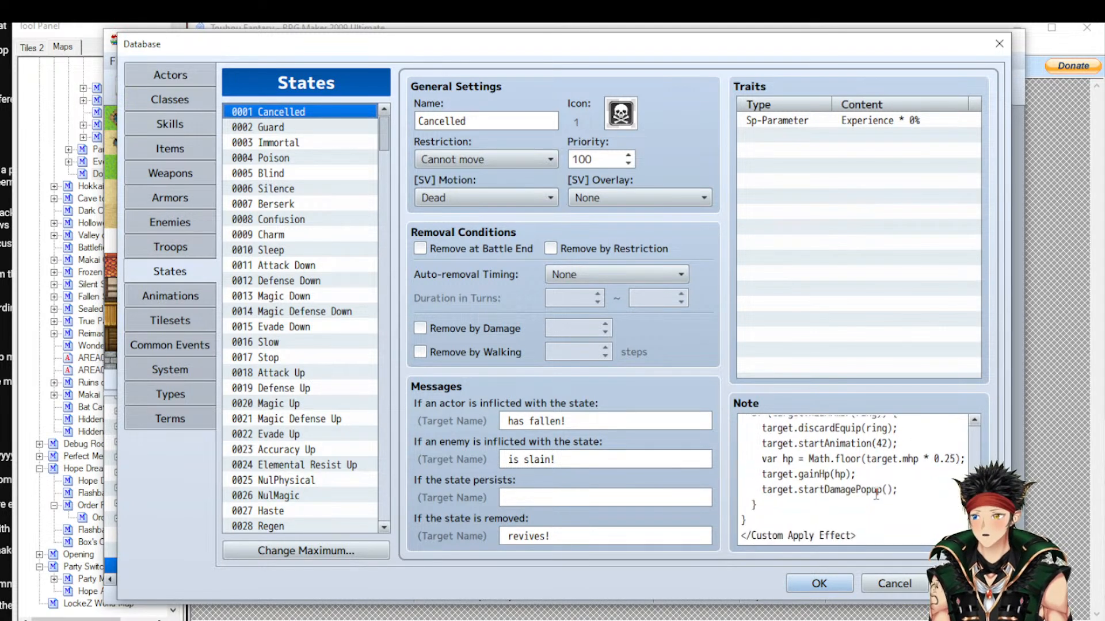
{"action": "scroll", "coordinate": [876, 494], "scroll_direction": "up", "scroll_amount": 3}
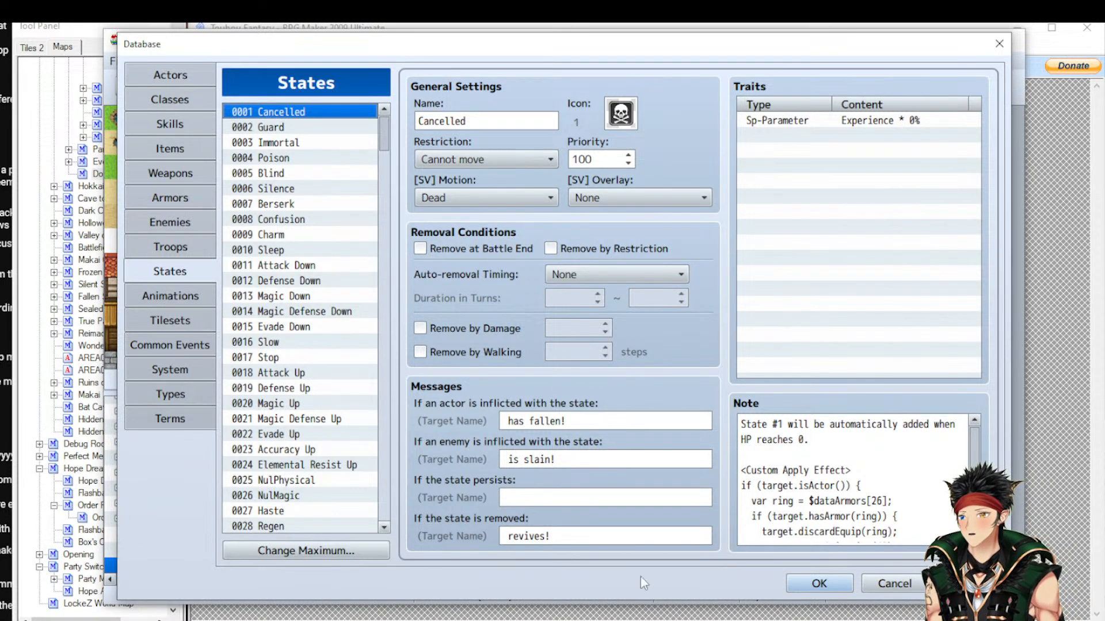
Switch back to RPG Maker 2009 and examine the Punch A animation's effect timing, frames and Autocomplete options, cancelling each dialog
{"action": "key", "text": "alt+Tab"}
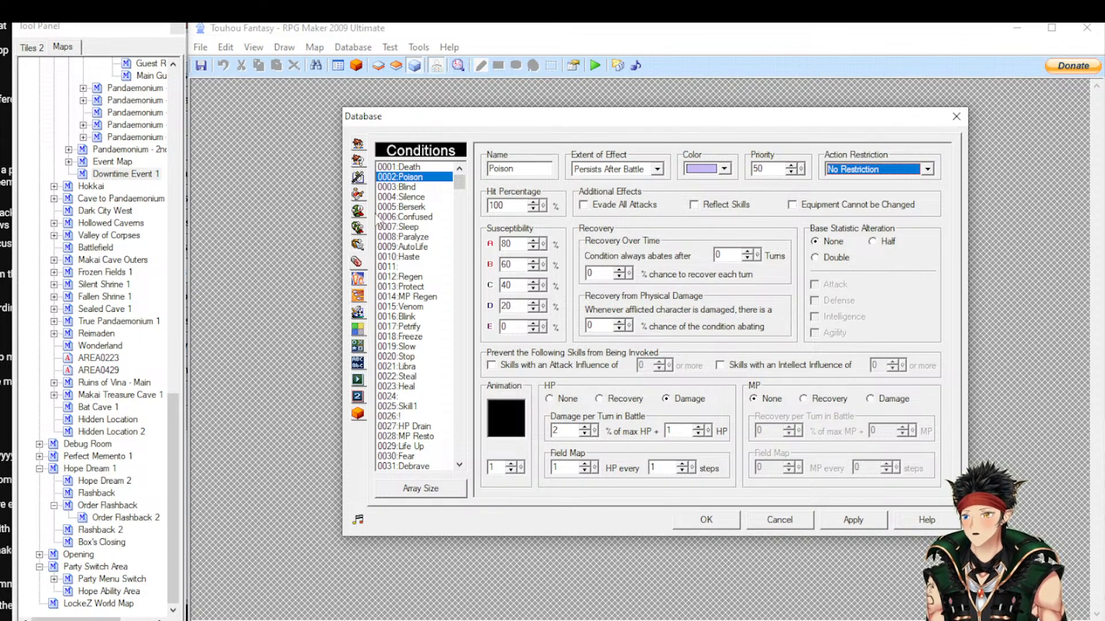
{"action": "left_click", "coordinate": [358, 278]}
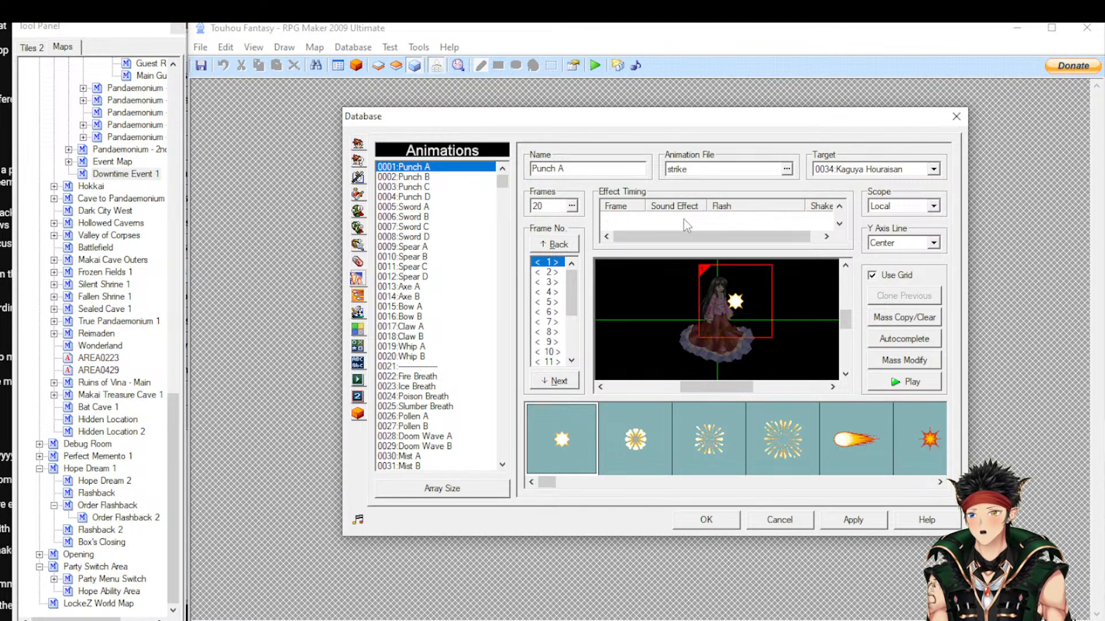
{"action": "double_click", "coordinate": [687, 221]}
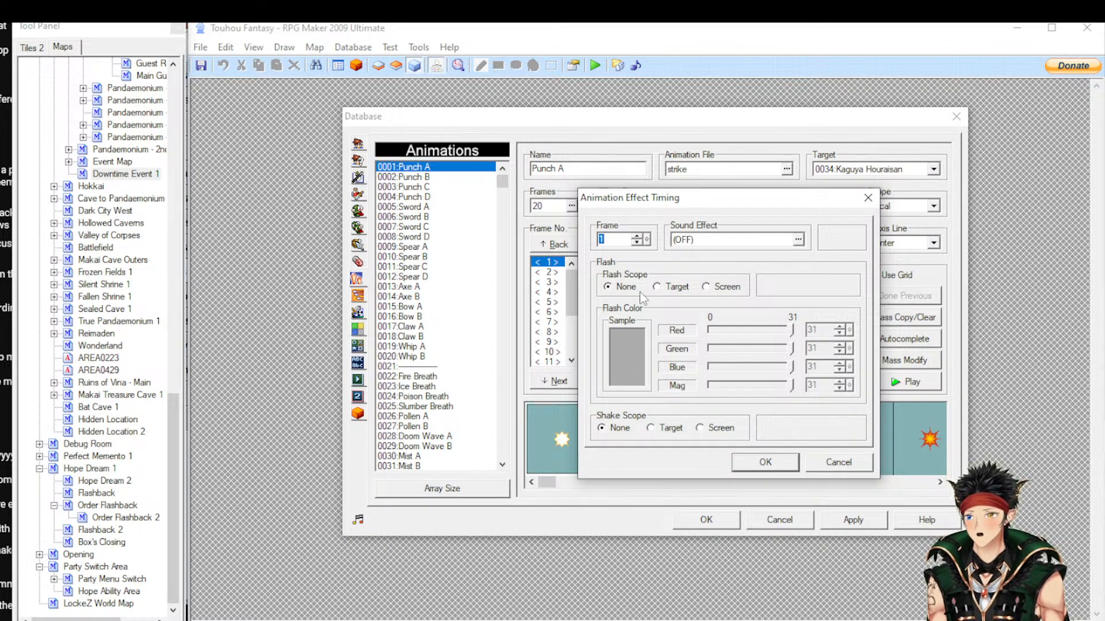
{"action": "left_click", "coordinate": [830, 462]}
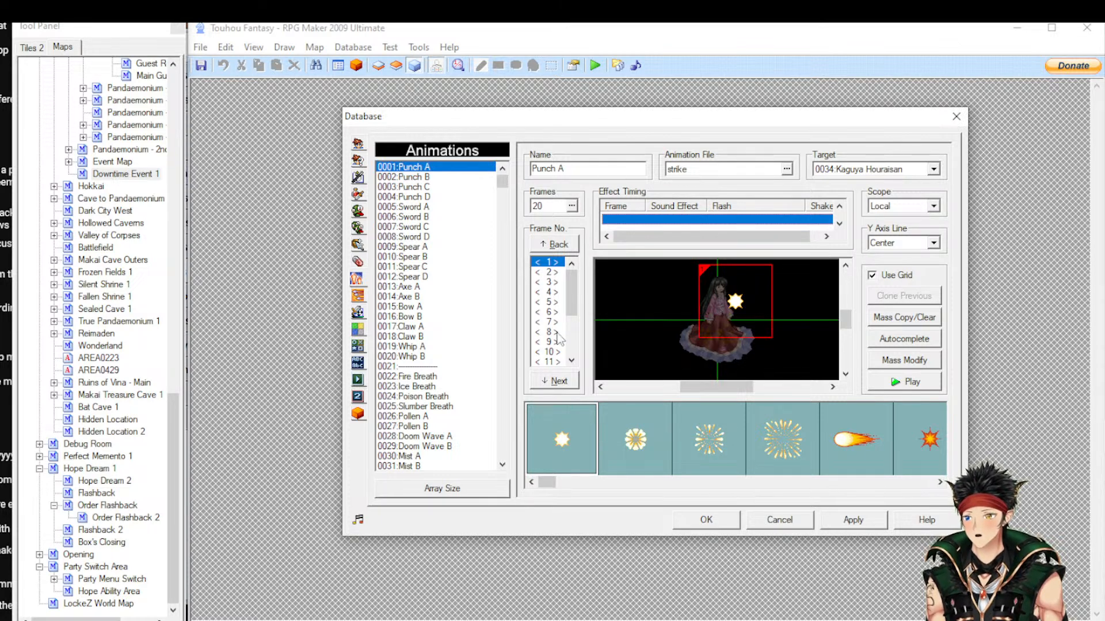
{"action": "scroll", "coordinate": [557, 340], "scroll_direction": "down", "scroll_amount": 3}
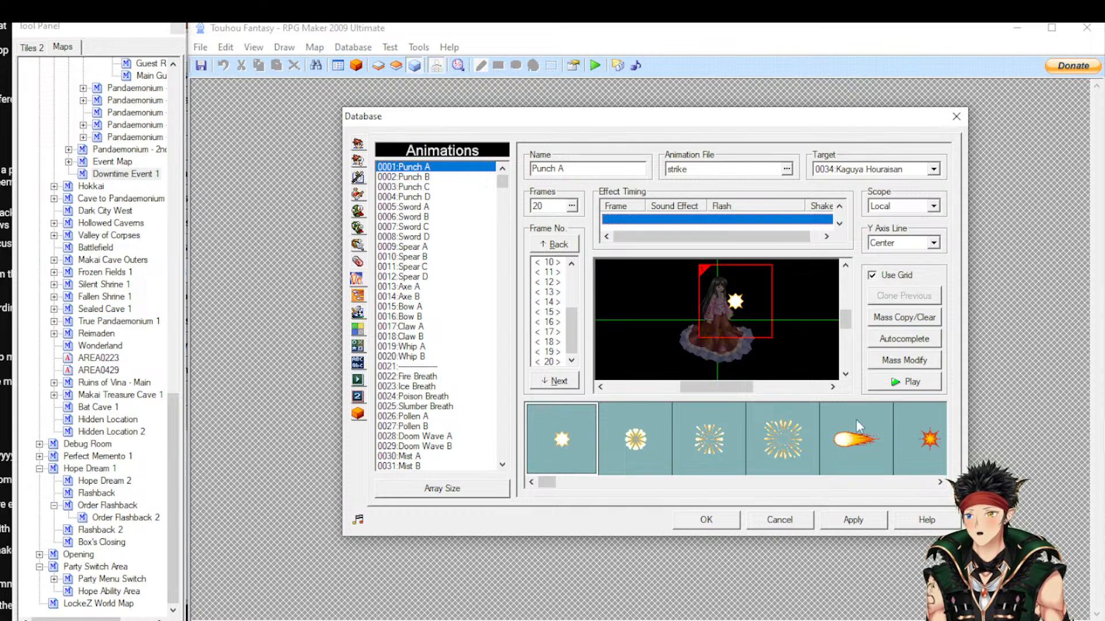
{"action": "left_click", "coordinate": [915, 342]}
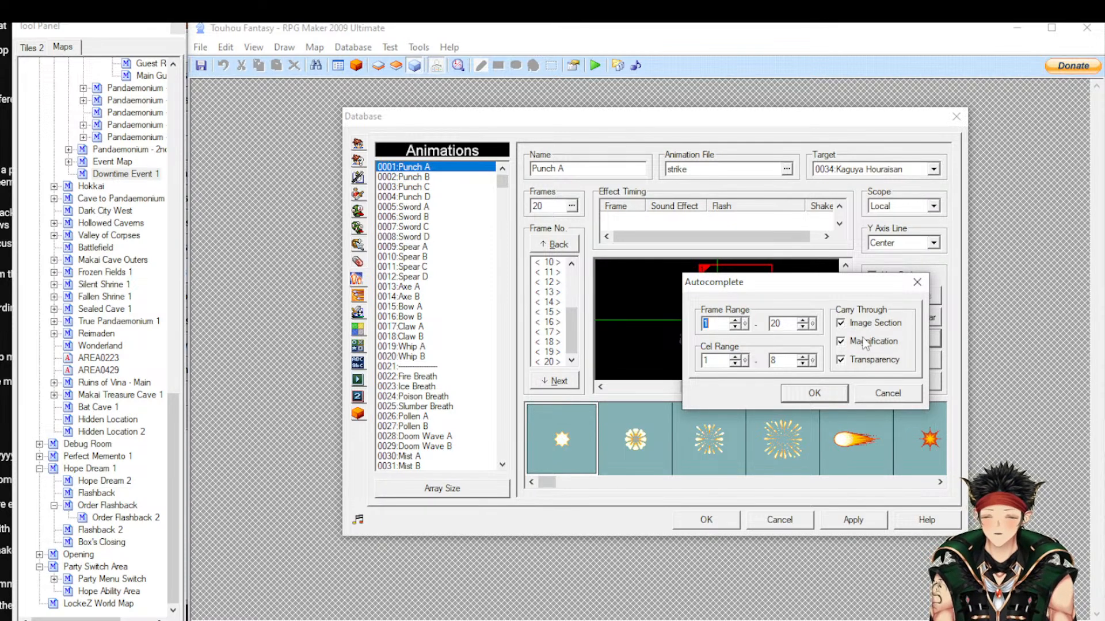
{"action": "left_click", "coordinate": [898, 393]}
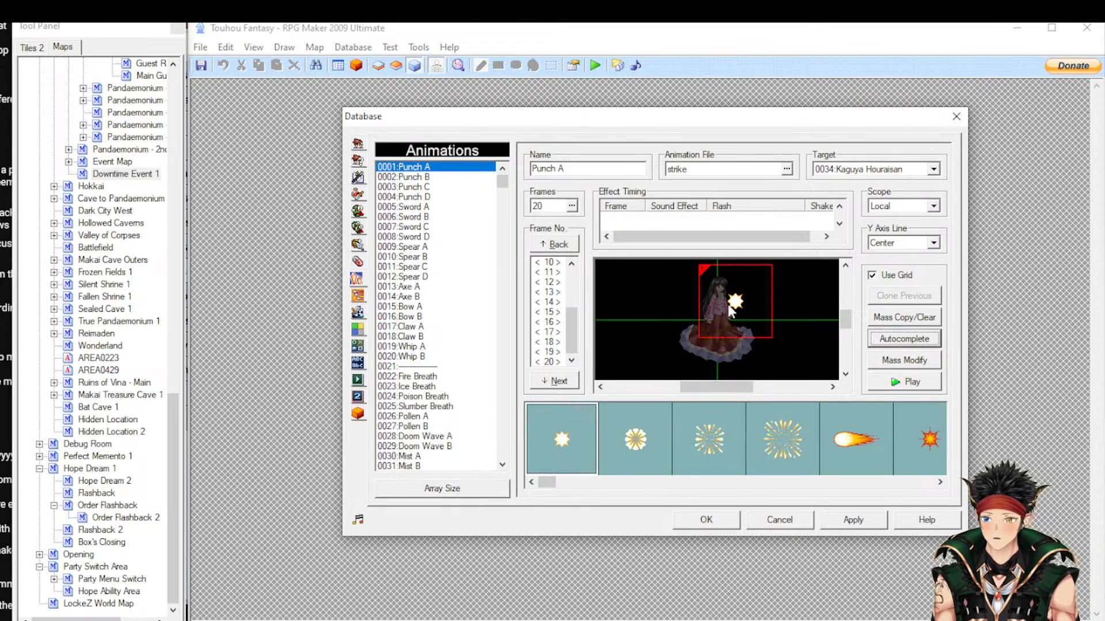
Examine Reimu's weapons, poses and animation types in Animations 2, cancelling the graphic selection for Idle Stance
{"action": "left_click", "coordinate": [357, 295]}
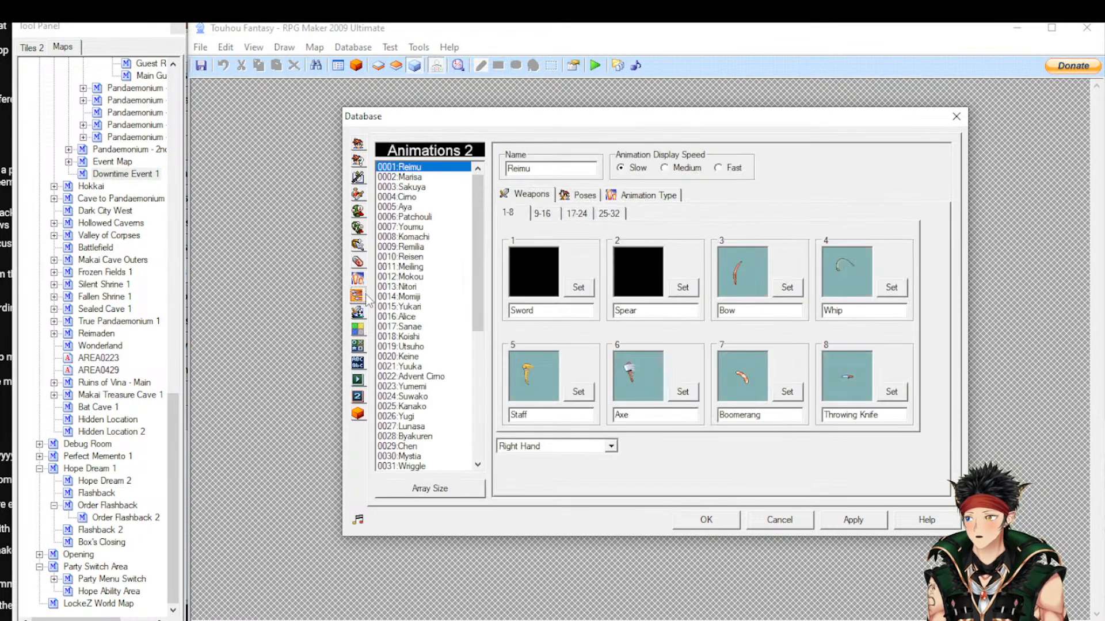
{"action": "left_click", "coordinate": [583, 197]}
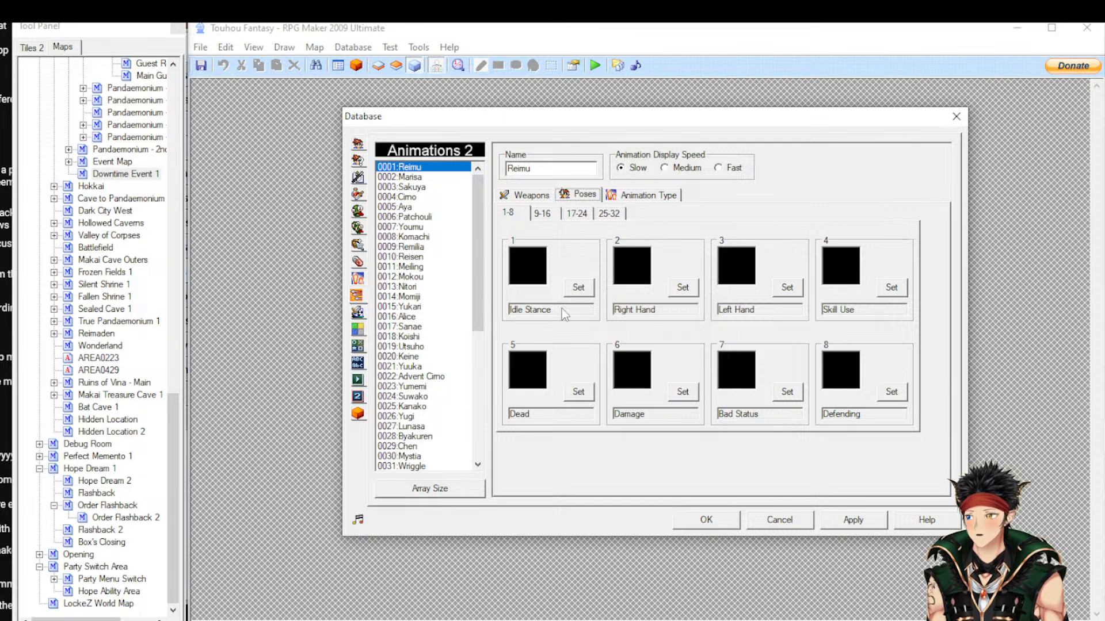
{"action": "left_click", "coordinate": [580, 286]}
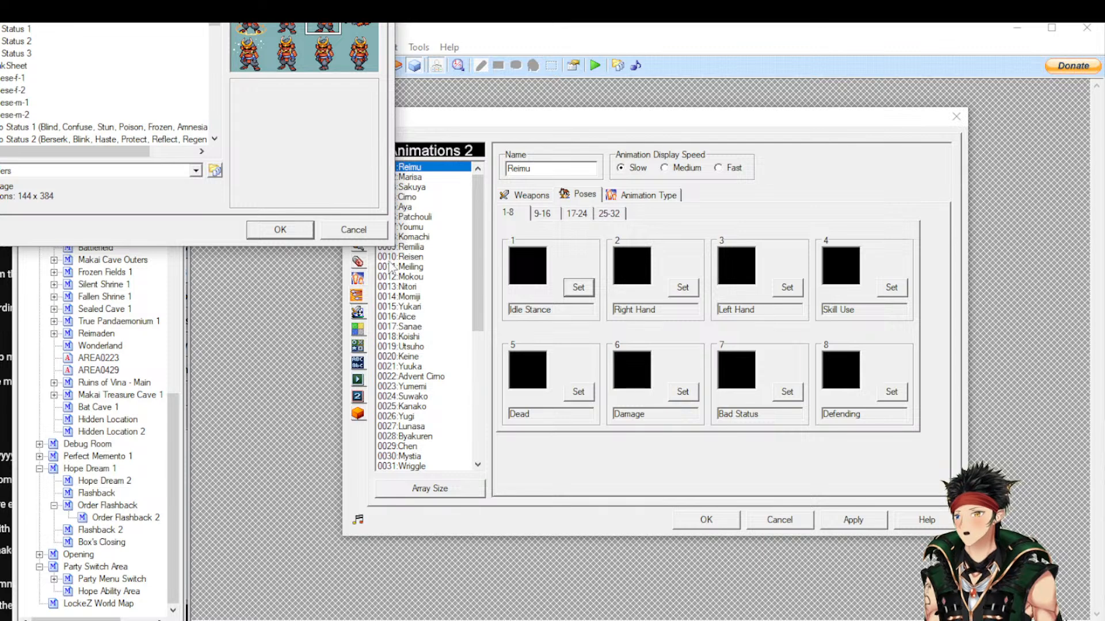
{"action": "left_click", "coordinate": [353, 230]}
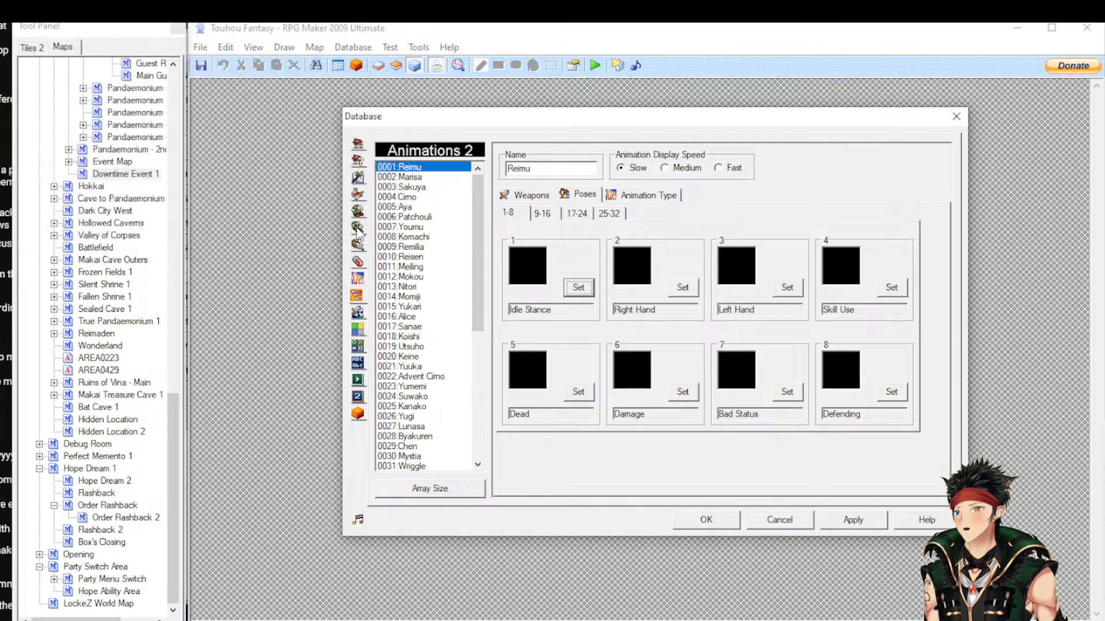
{"action": "left_click", "coordinate": [643, 197]}
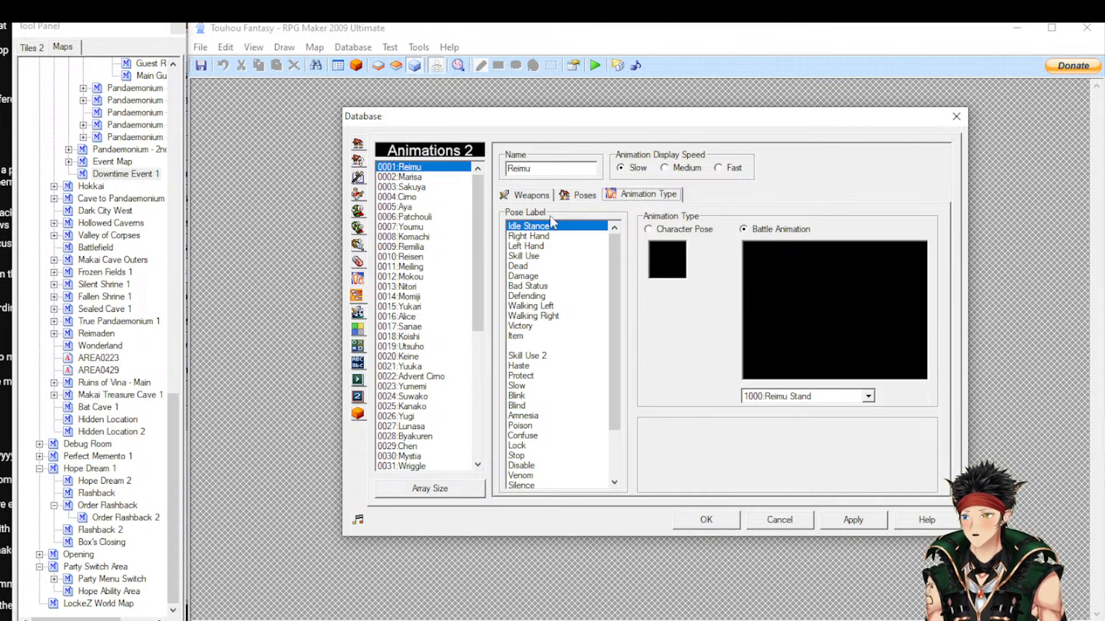
Look through Reimu's pose labels in Animations 2 and preview the battle animation assigned to the Protect pose
{"action": "scroll", "coordinate": [564, 304], "scroll_direction": "down", "scroll_amount": 2}
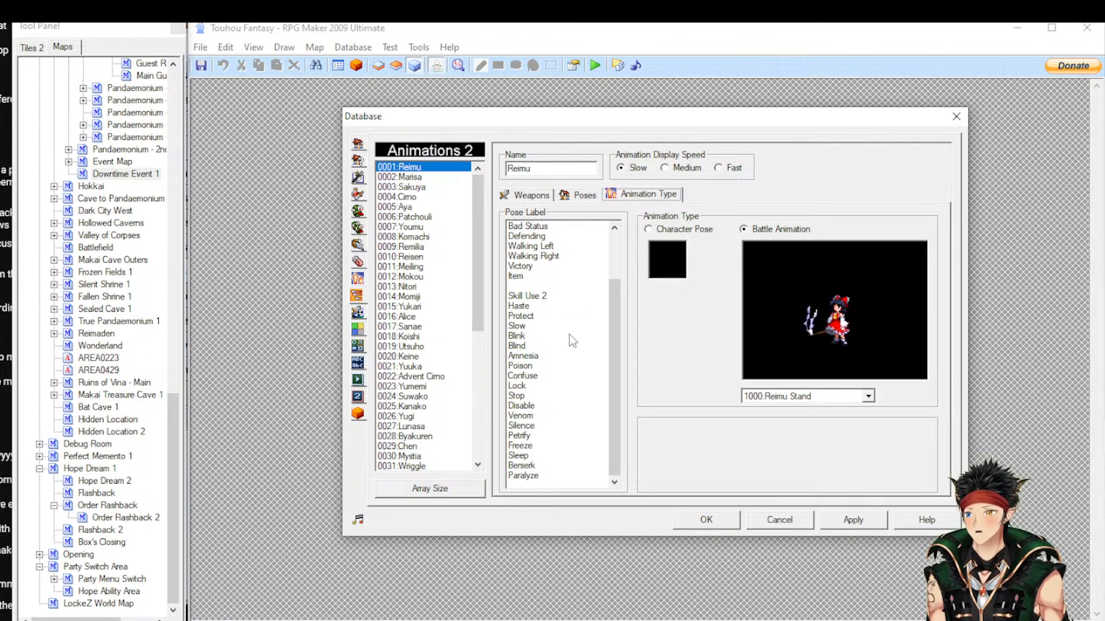
{"action": "scroll", "coordinate": [547, 397], "scroll_direction": "up", "scroll_amount": 2}
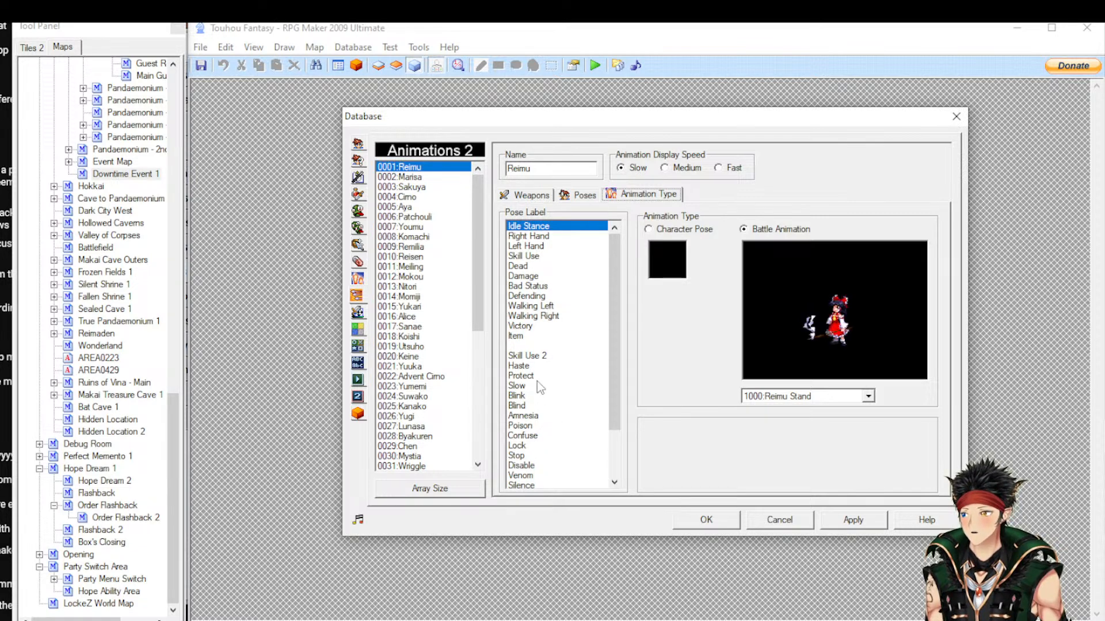
{"action": "left_click", "coordinate": [538, 385]}
{"action": "key", "text": "Up"}
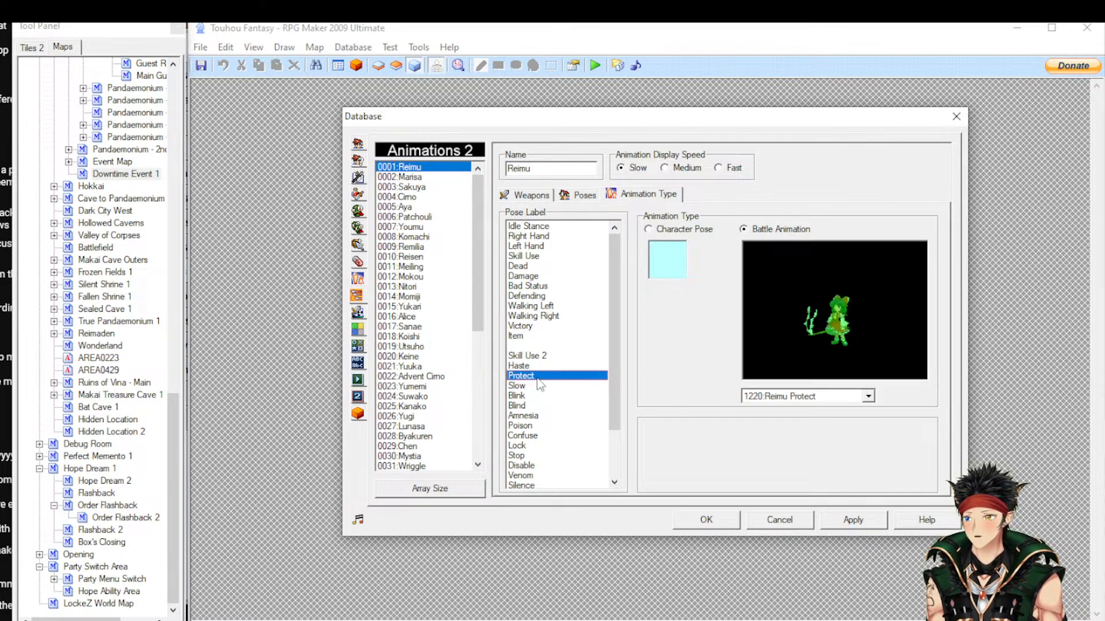
{"action": "scroll", "coordinate": [540, 385], "scroll_direction": "down", "scroll_amount": 2}
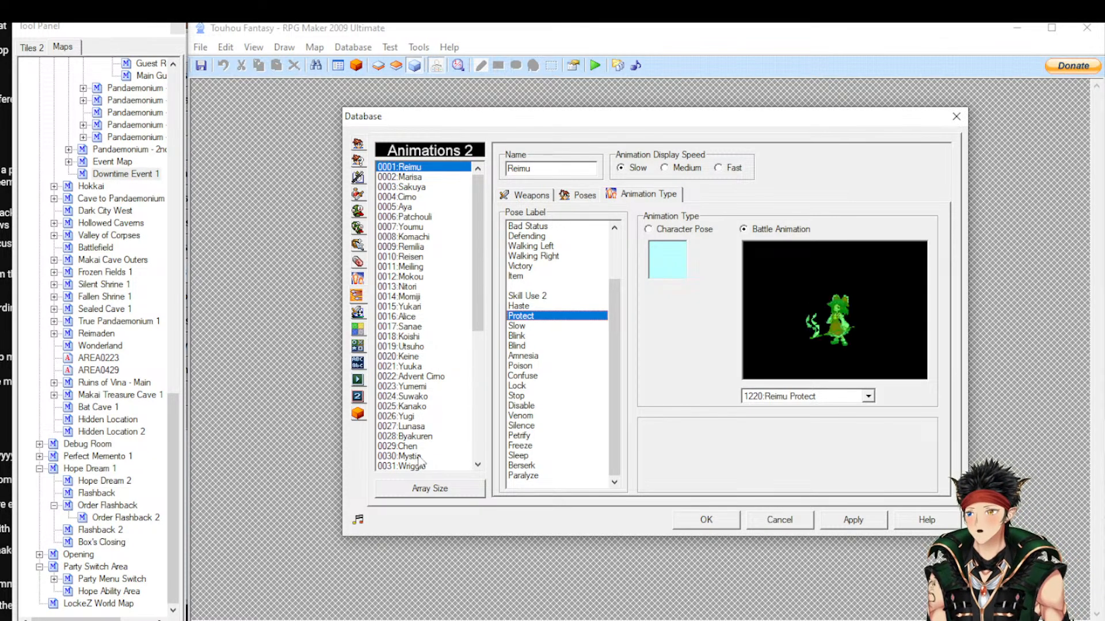
Open the battle layout settings and compare the default battle commands of Reimu, Sakuya, Patchouli and Meiling
{"action": "left_click", "coordinate": [353, 312]}
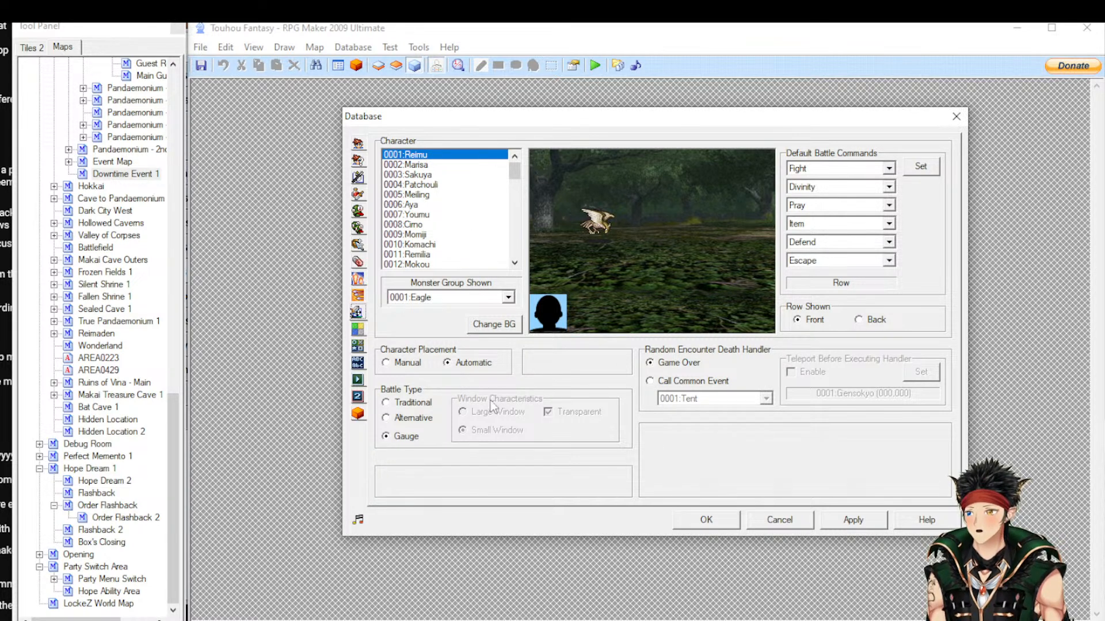
{"action": "left_click", "coordinate": [878, 169]}
{"action": "left_click", "coordinate": [835, 178]}
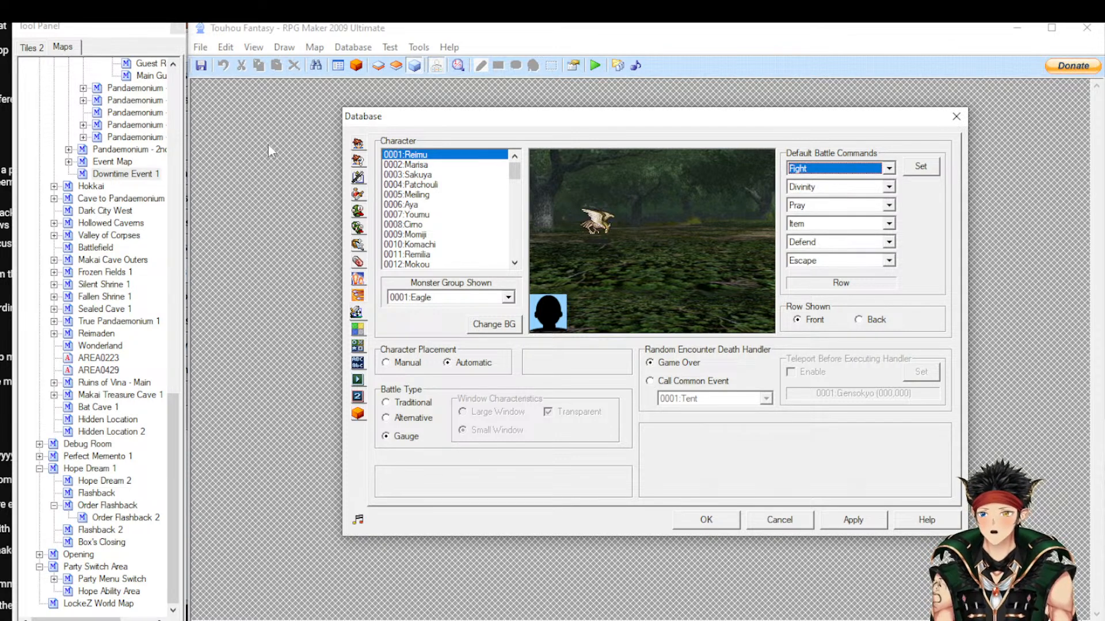
{"action": "left_click", "coordinate": [426, 156]}
{"action": "left_click", "coordinate": [419, 175]}
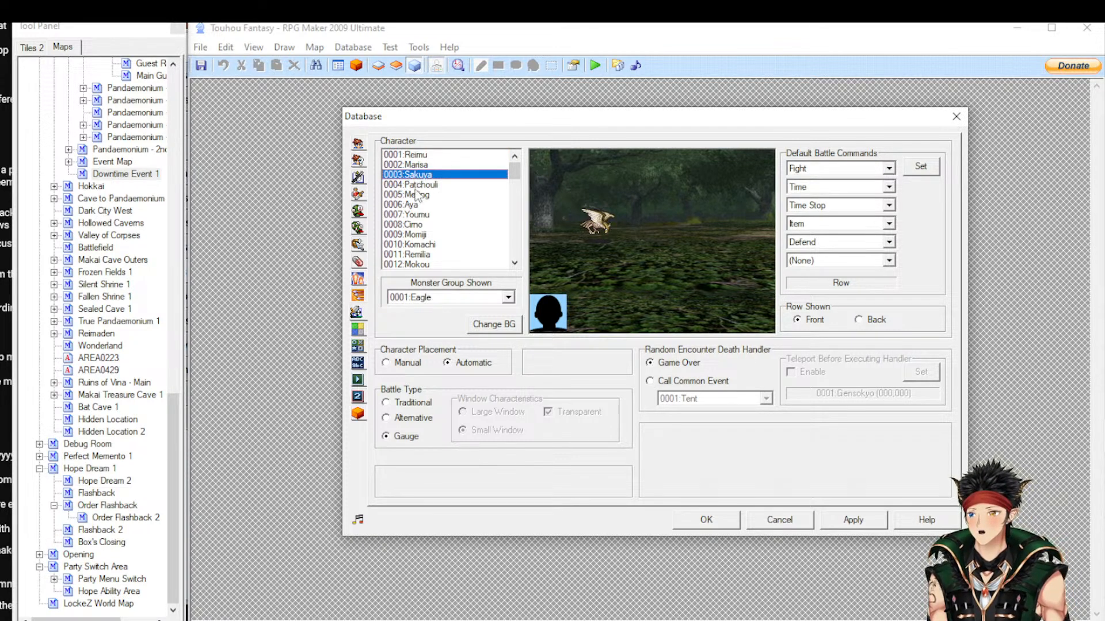
{"action": "left_click", "coordinate": [416, 187]}
{"action": "left_click", "coordinate": [417, 195]}
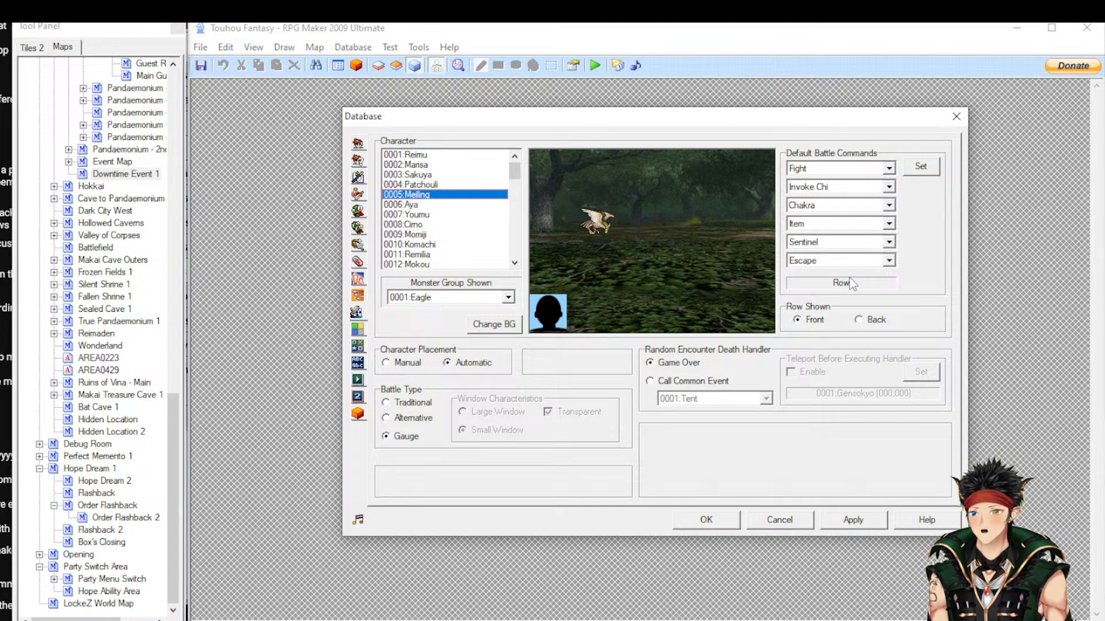
Try the Back row, Call Common Event death handler and Manual character placement, restoring Front, Game Over and Automatic
{"action": "left_click", "coordinate": [864, 320]}
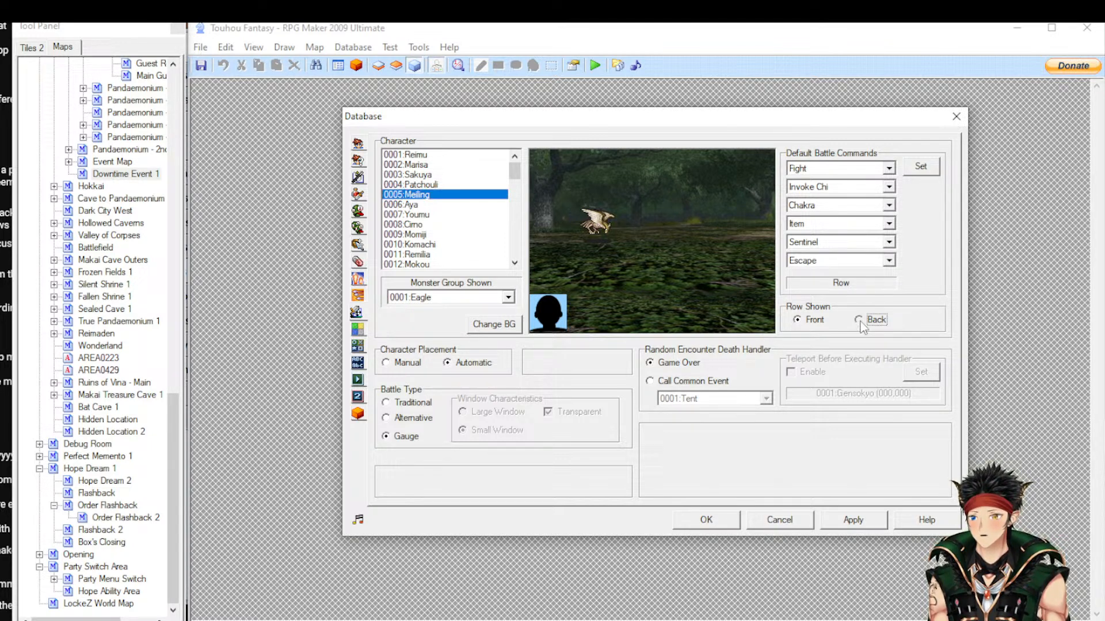
{"action": "left_click", "coordinate": [816, 320]}
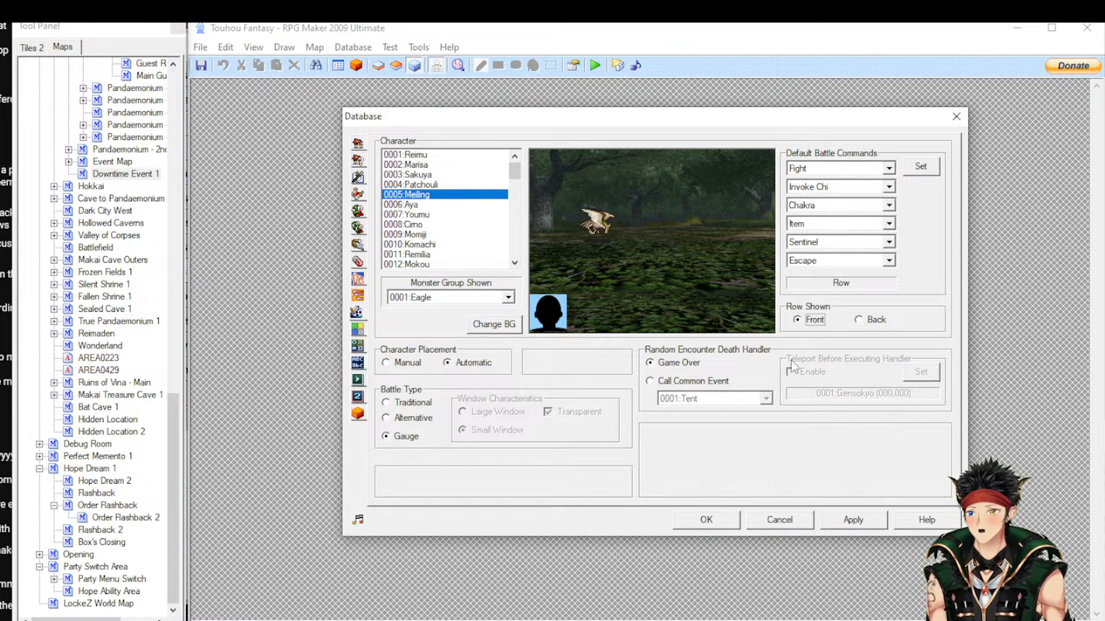
{"action": "left_click", "coordinate": [683, 381]}
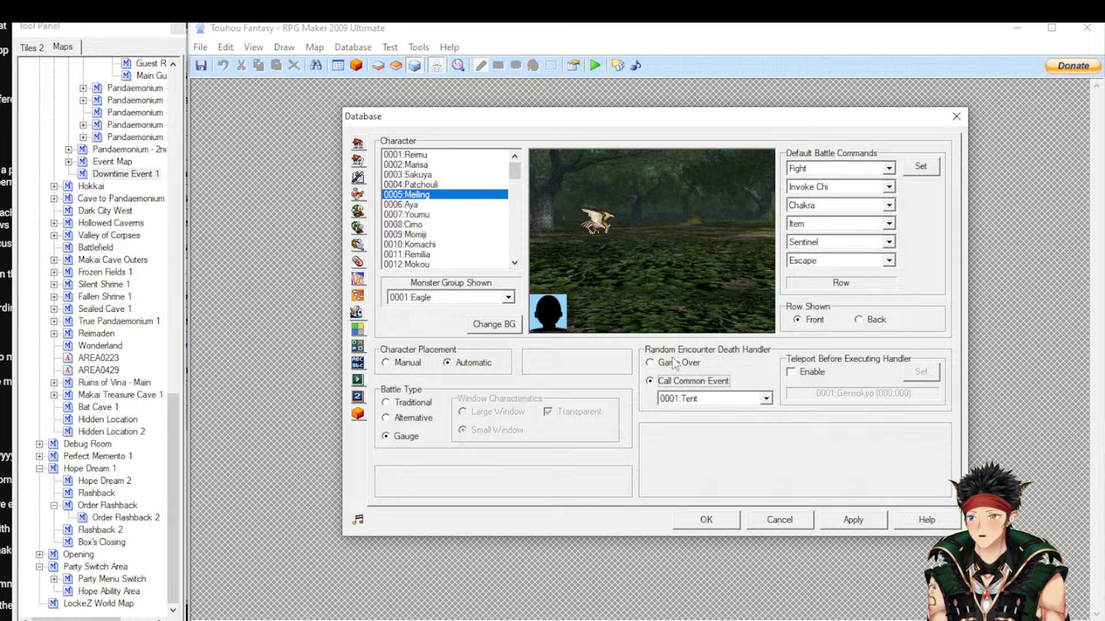
{"action": "left_click", "coordinate": [675, 363]}
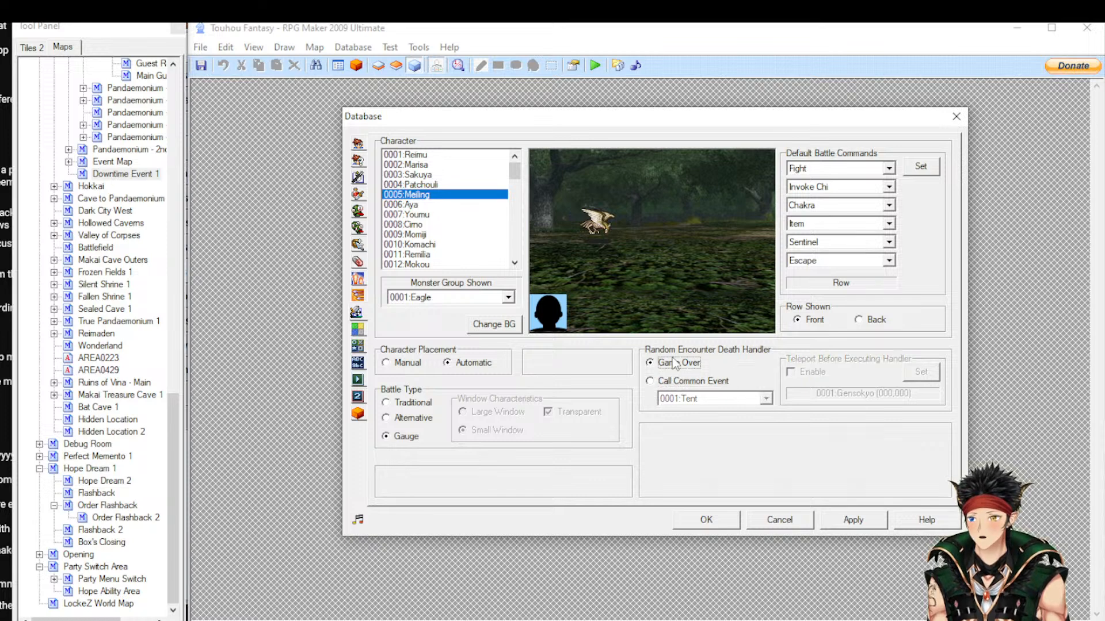
{"action": "left_click", "coordinate": [415, 363]}
{"action": "left_click", "coordinate": [471, 369]}
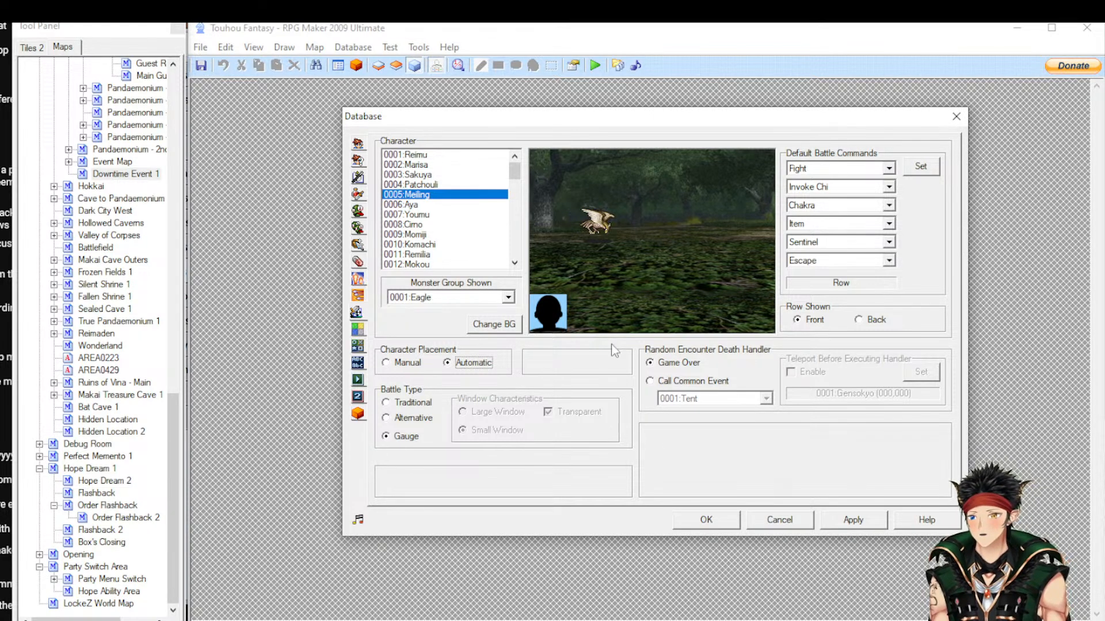
Preview the Alternative and Traditional battle types and the Transparent window option, restore the Gauge type and reselect Reimu
{"action": "left_click", "coordinate": [414, 419]}
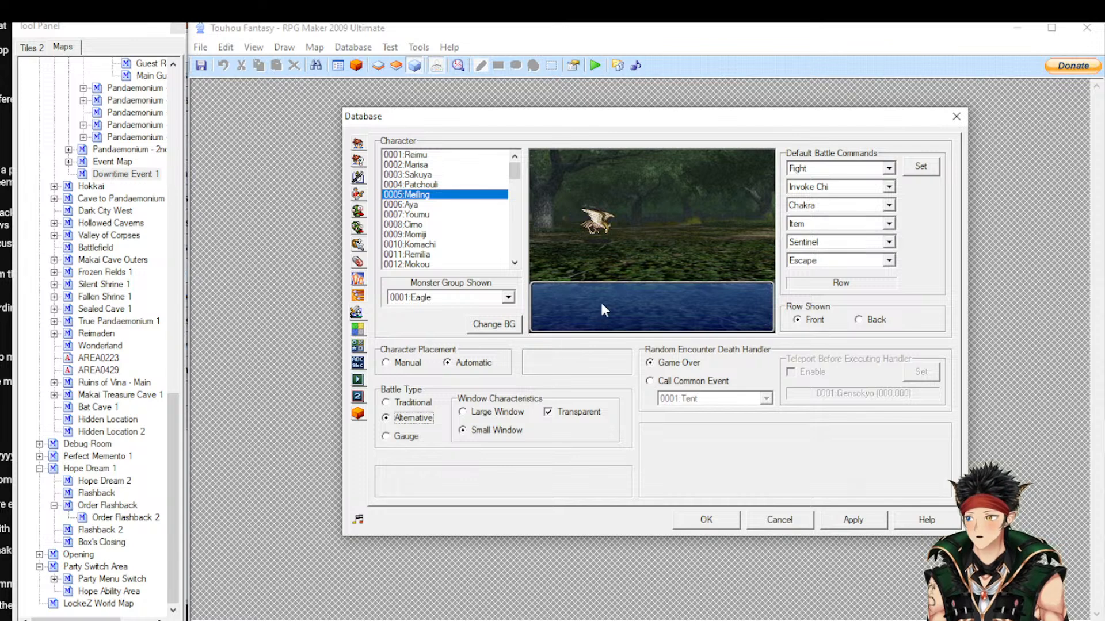
{"action": "left_click", "coordinate": [412, 403]}
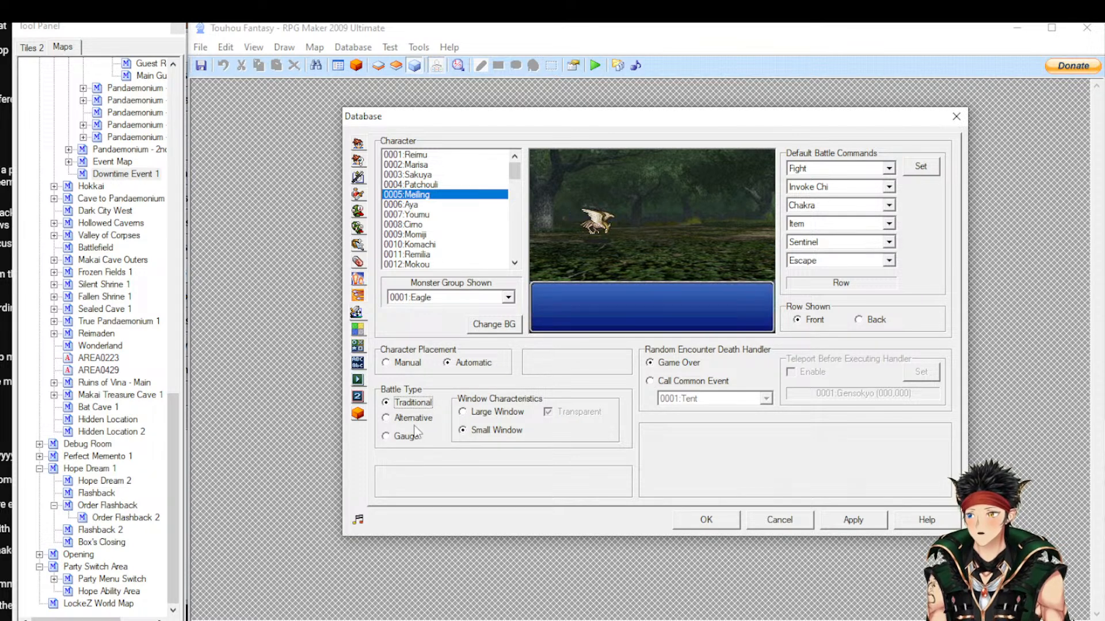
{"action": "left_click", "coordinate": [414, 419]}
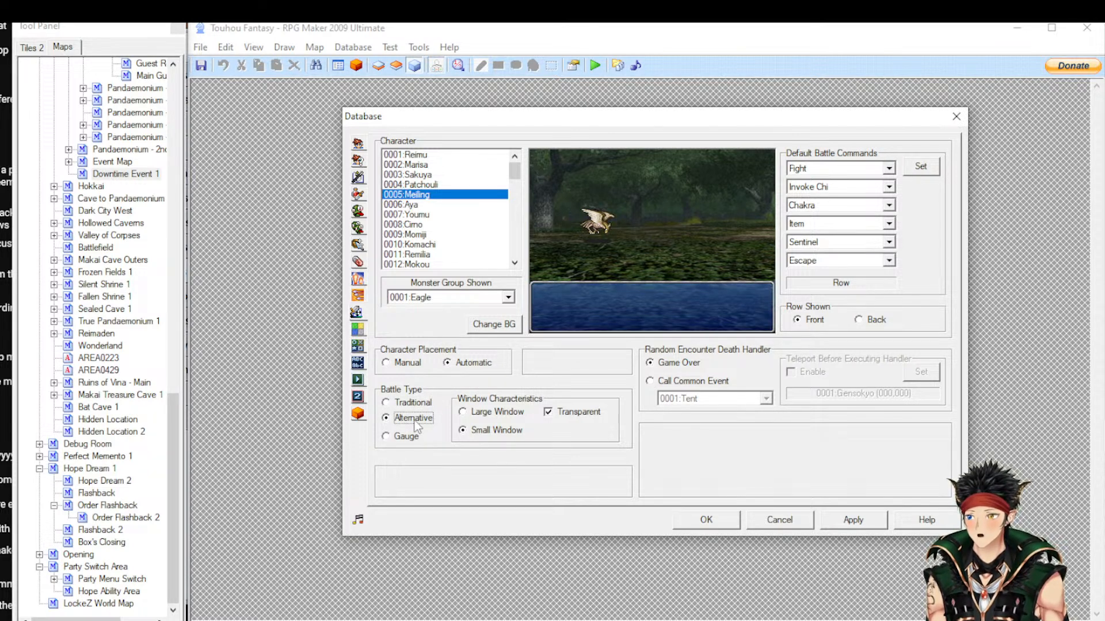
{"action": "left_click", "coordinate": [580, 412]}
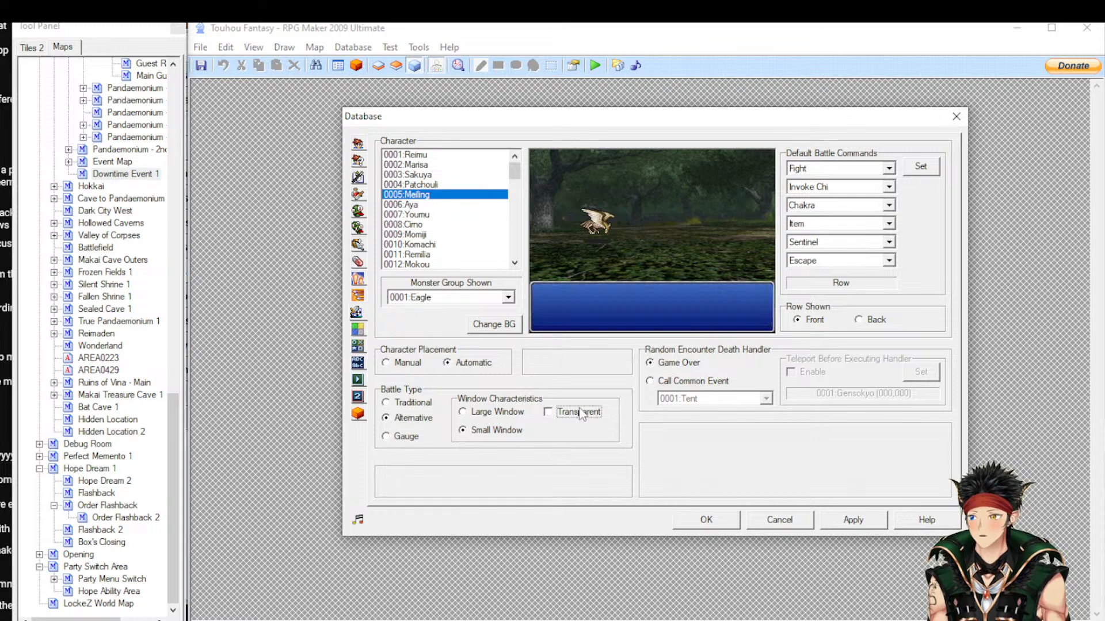
{"action": "left_click", "coordinate": [580, 411]}
{"action": "left_click", "coordinate": [433, 403]}
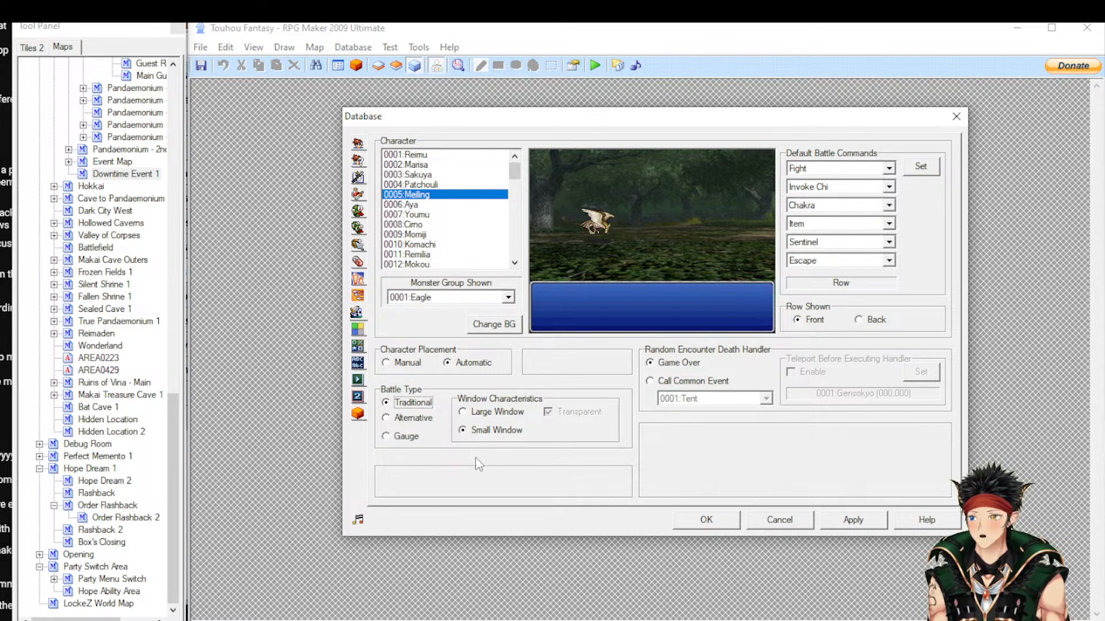
{"action": "left_click", "coordinate": [406, 437]}
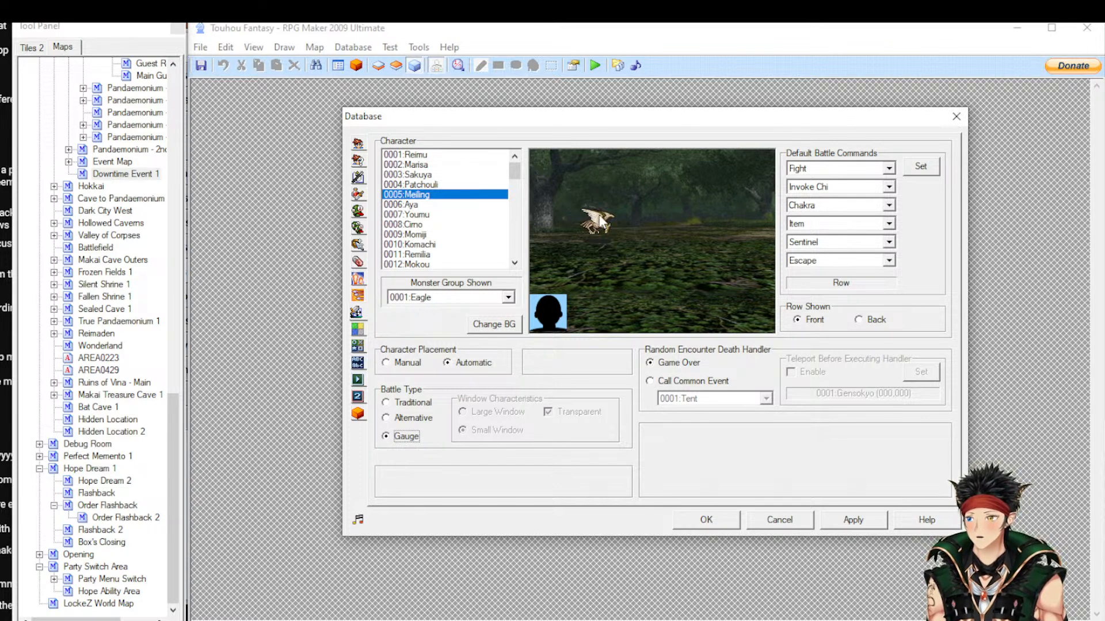
{"action": "left_click", "coordinate": [428, 154]}
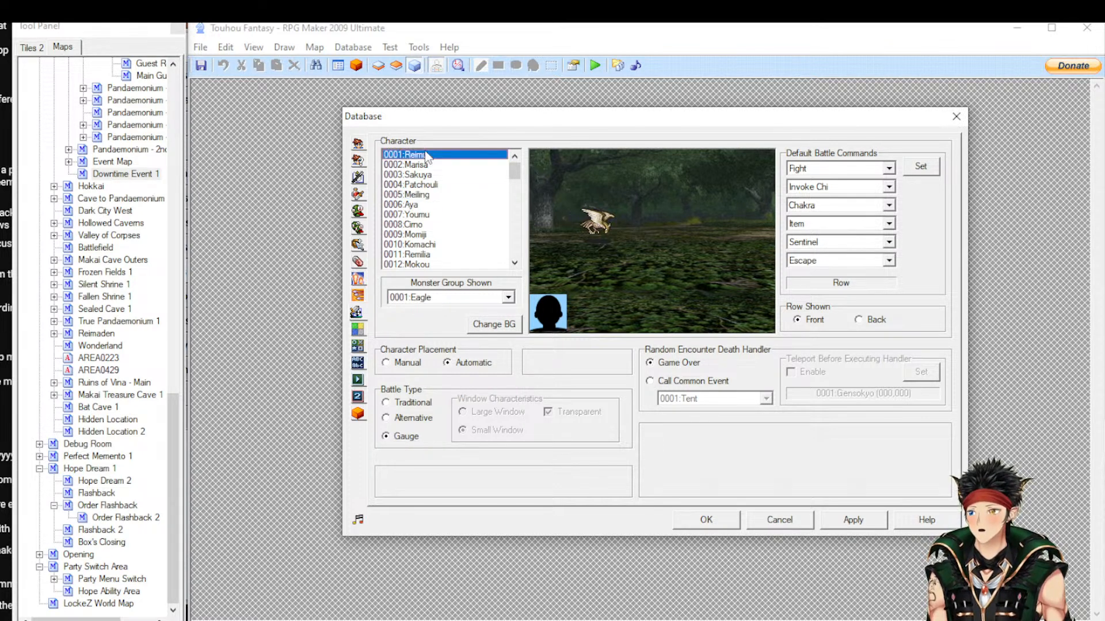
Examine the Plains terrain's battle background, Sprite Display and Frame options, cancelling the background selection and restoring Normal and Background
{"action": "left_click", "coordinate": [358, 329]}
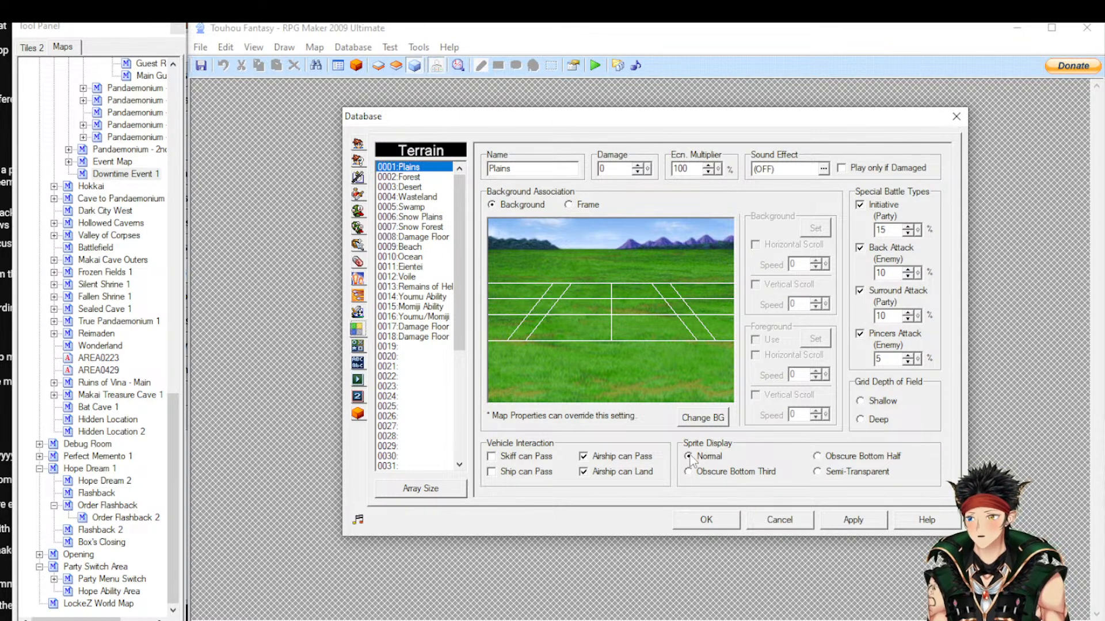
{"action": "left_click", "coordinate": [708, 418]}
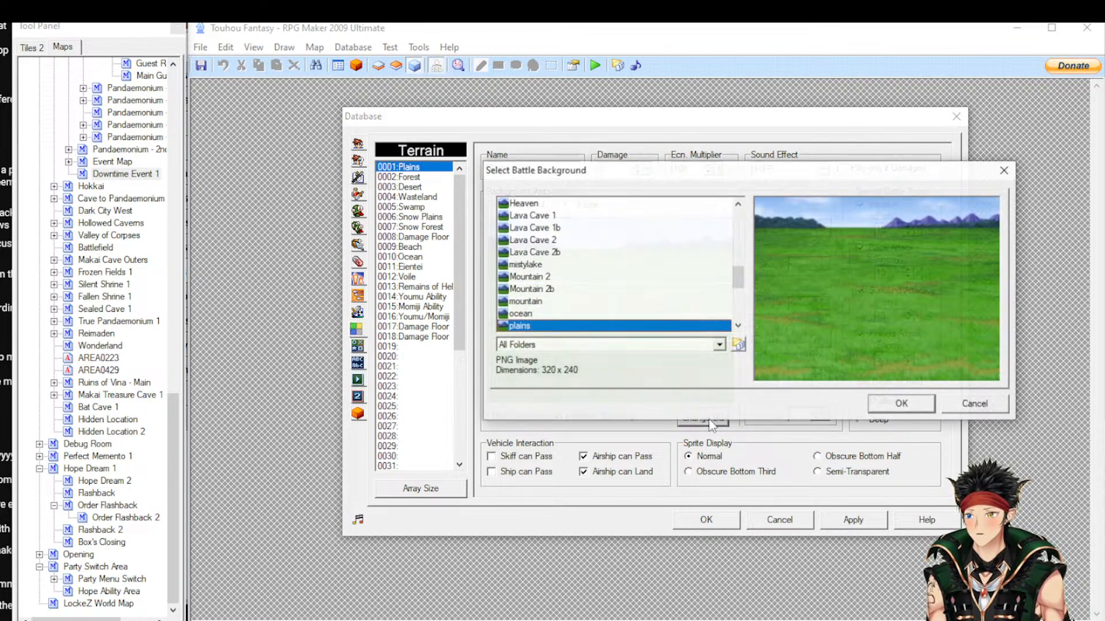
{"action": "left_click", "coordinate": [979, 402]}
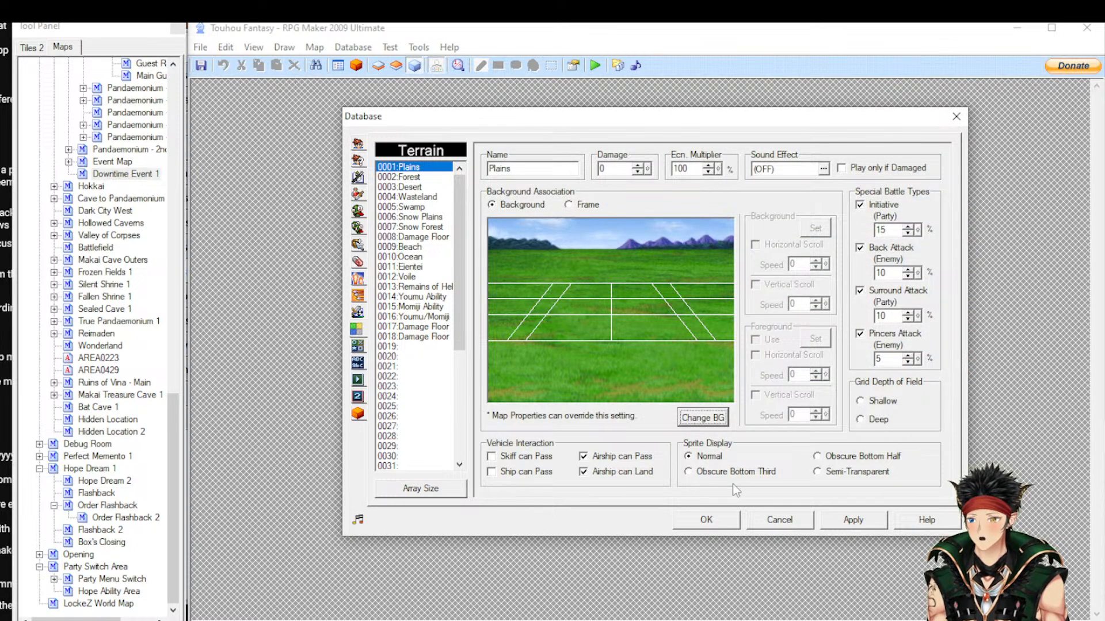
{"action": "left_click", "coordinate": [848, 458]}
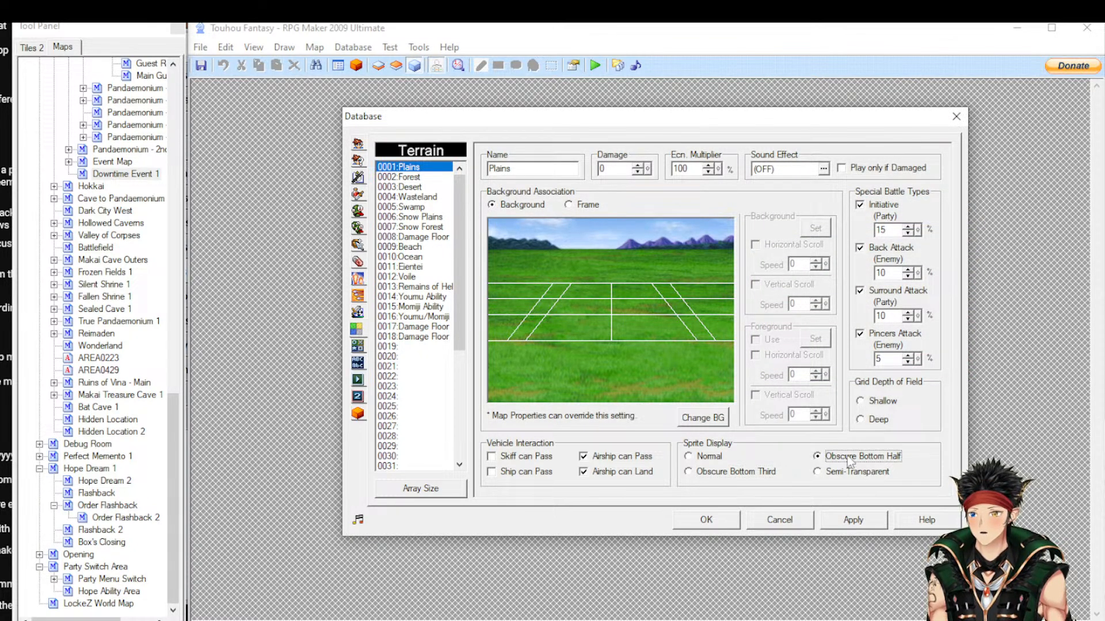
{"action": "left_click", "coordinate": [726, 458]}
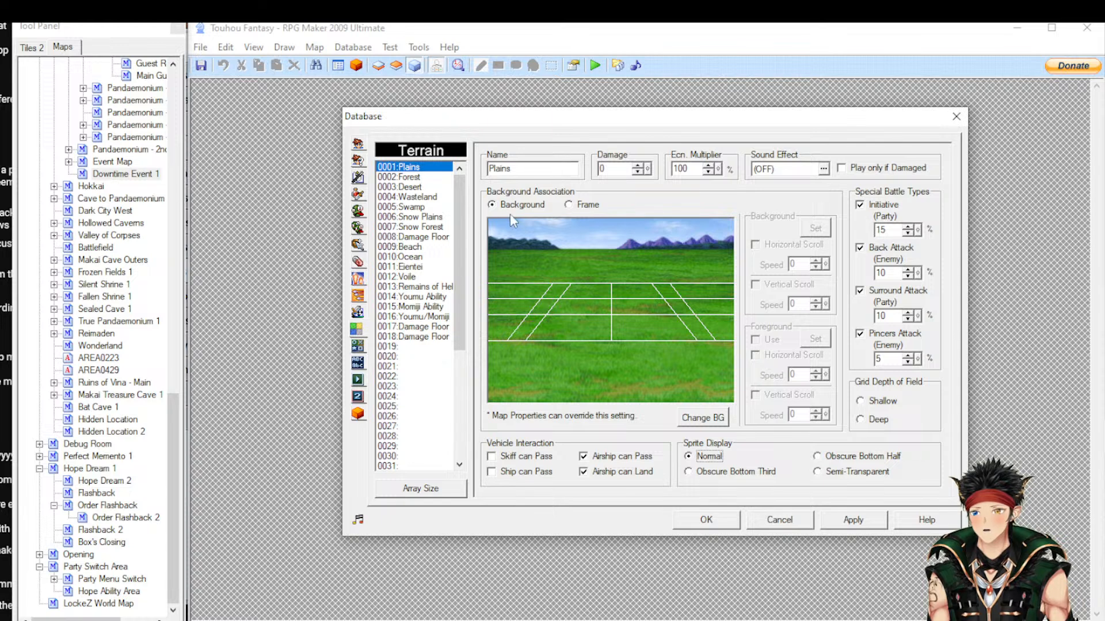
{"action": "left_click", "coordinate": [577, 208]}
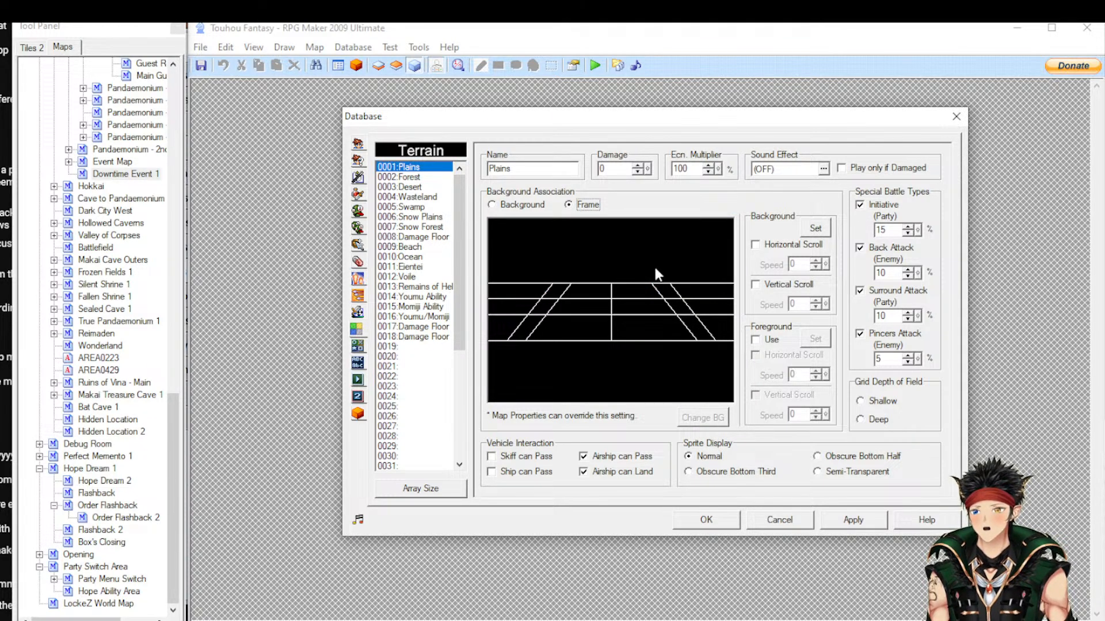
{"action": "left_click", "coordinate": [505, 205]}
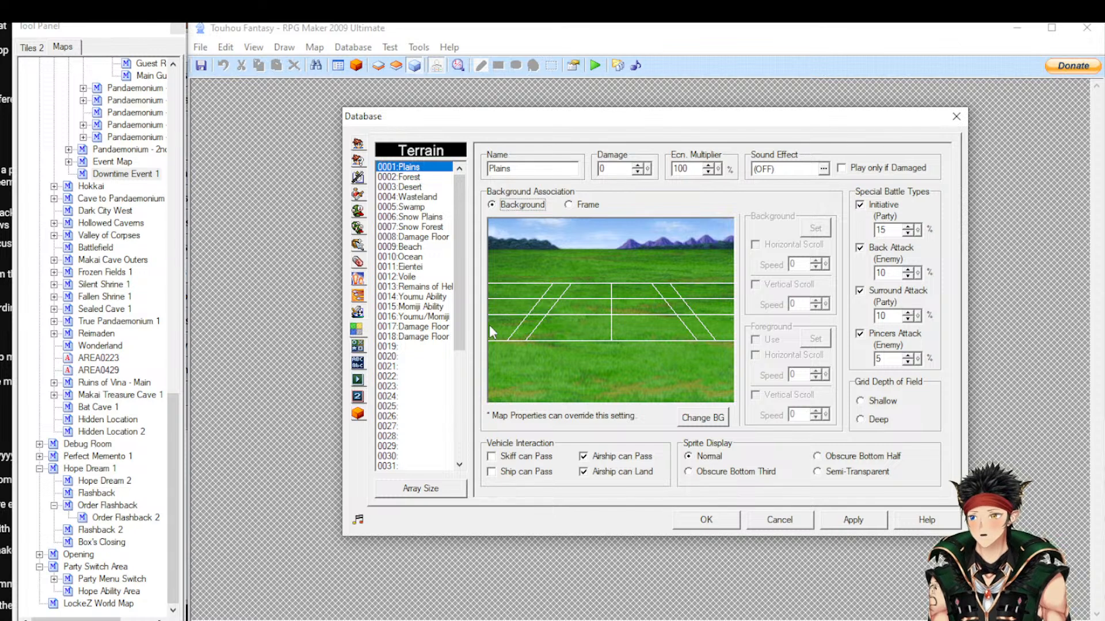
In the World Map tileset, try other terrain types on two sand tiles of the lower layer, restoring Plains and Beach
{"action": "left_click", "coordinate": [358, 347]}
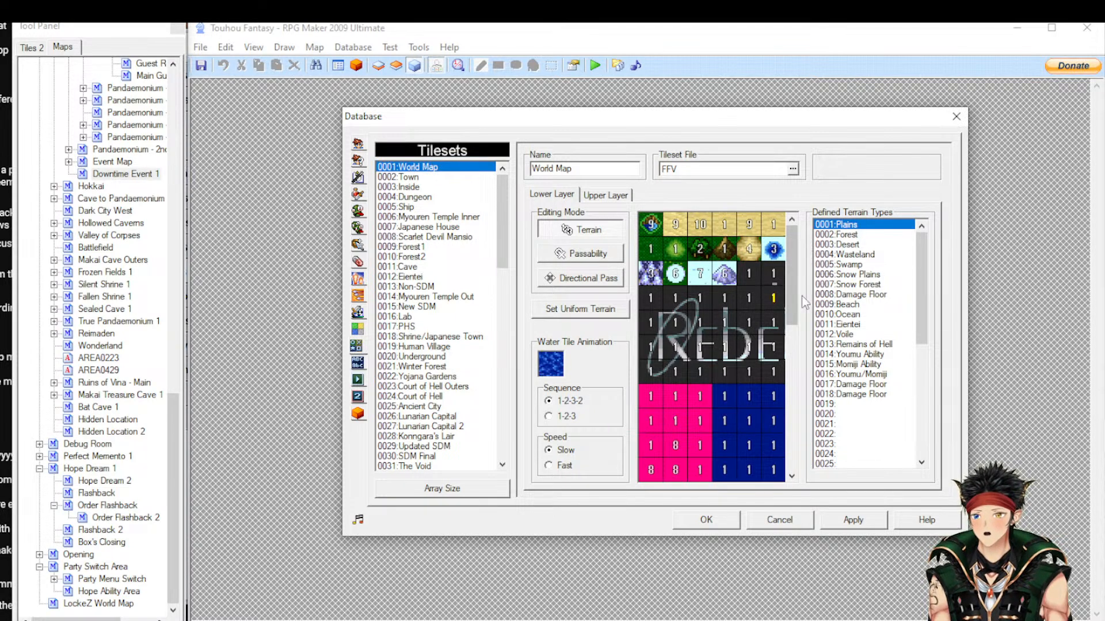
{"action": "left_click", "coordinate": [846, 236]}
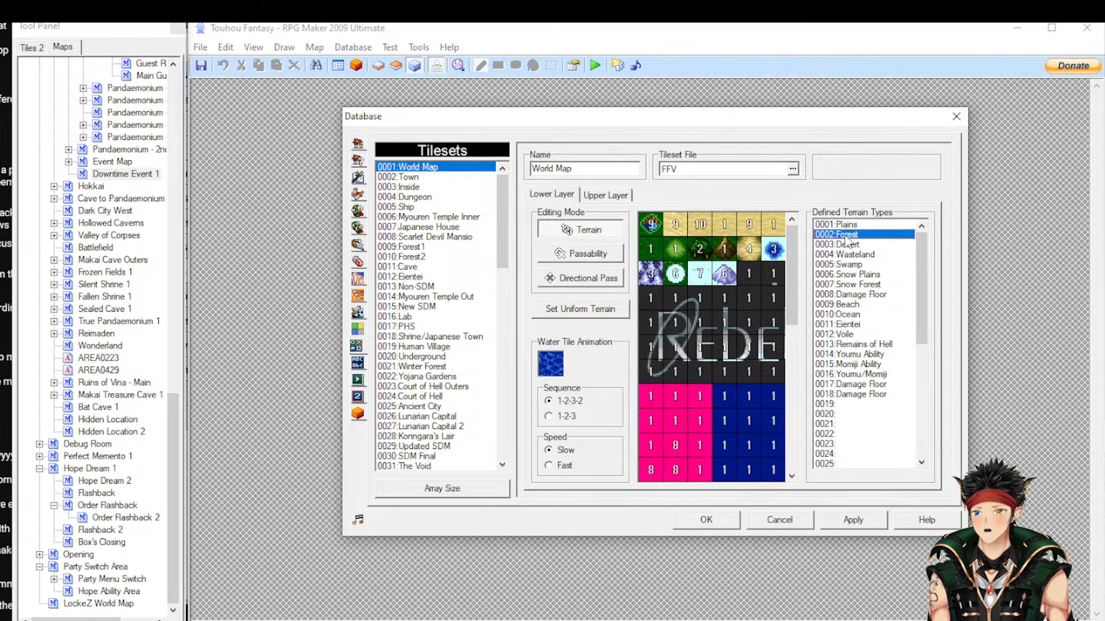
{"action": "left_click", "coordinate": [724, 224]}
{"action": "left_click", "coordinate": [844, 224]}
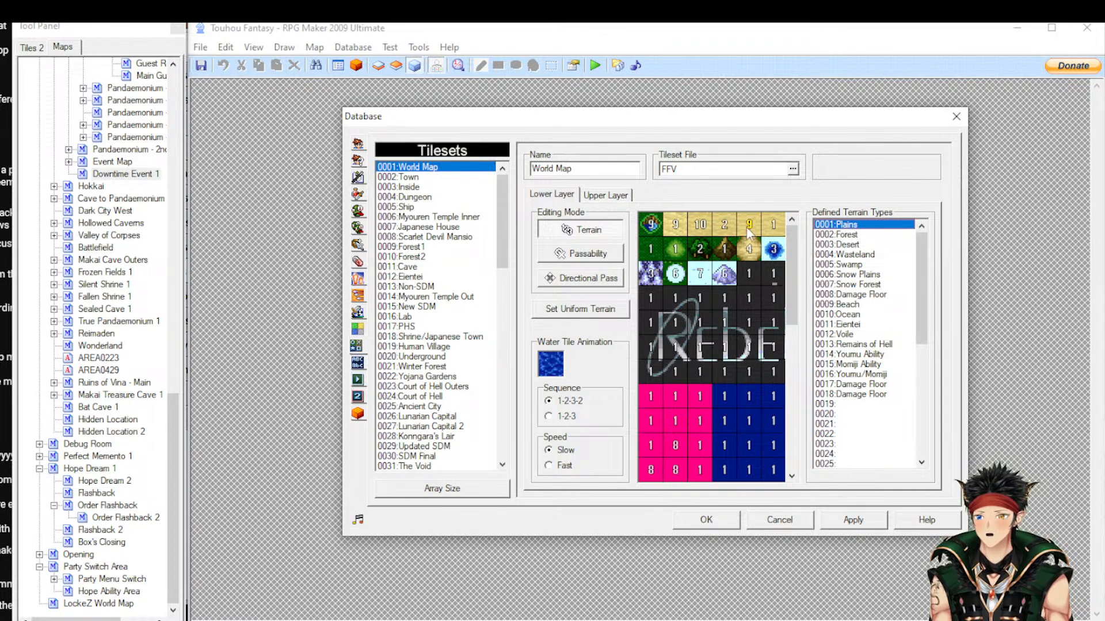
{"action": "left_click", "coordinate": [725, 226]}
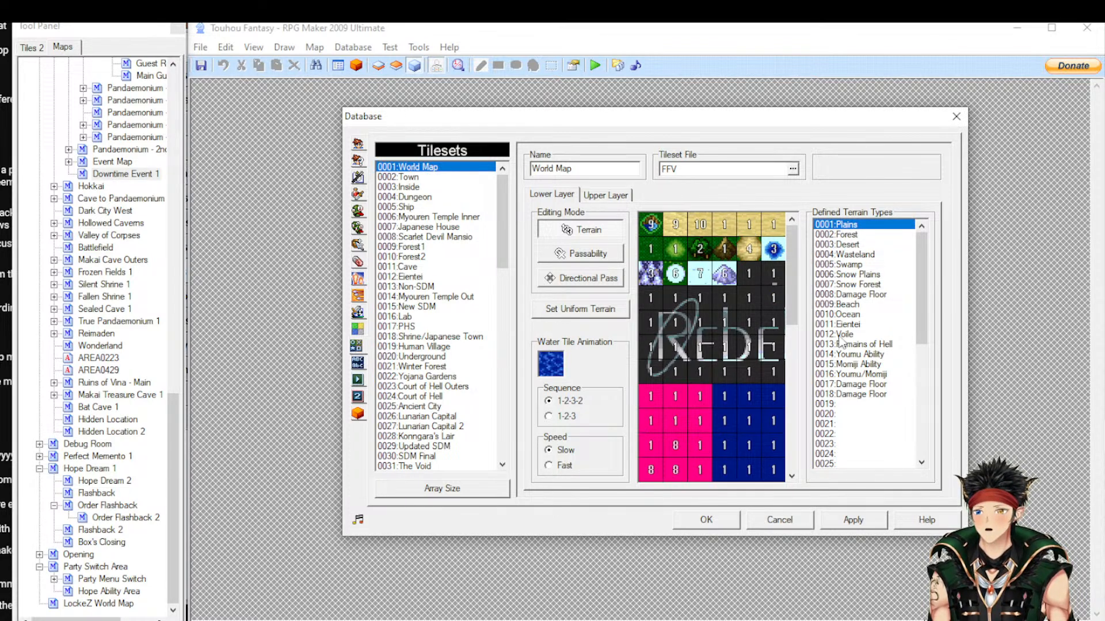
{"action": "left_click", "coordinate": [843, 305]}
{"action": "left_click", "coordinate": [750, 226]}
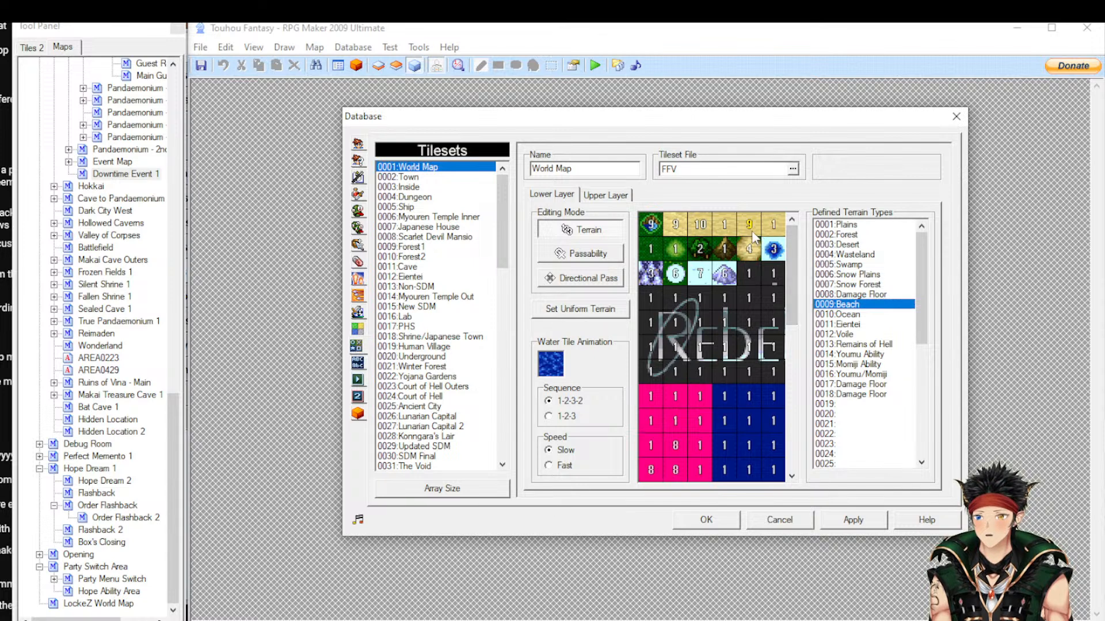
{"action": "left_click", "coordinate": [843, 225]}
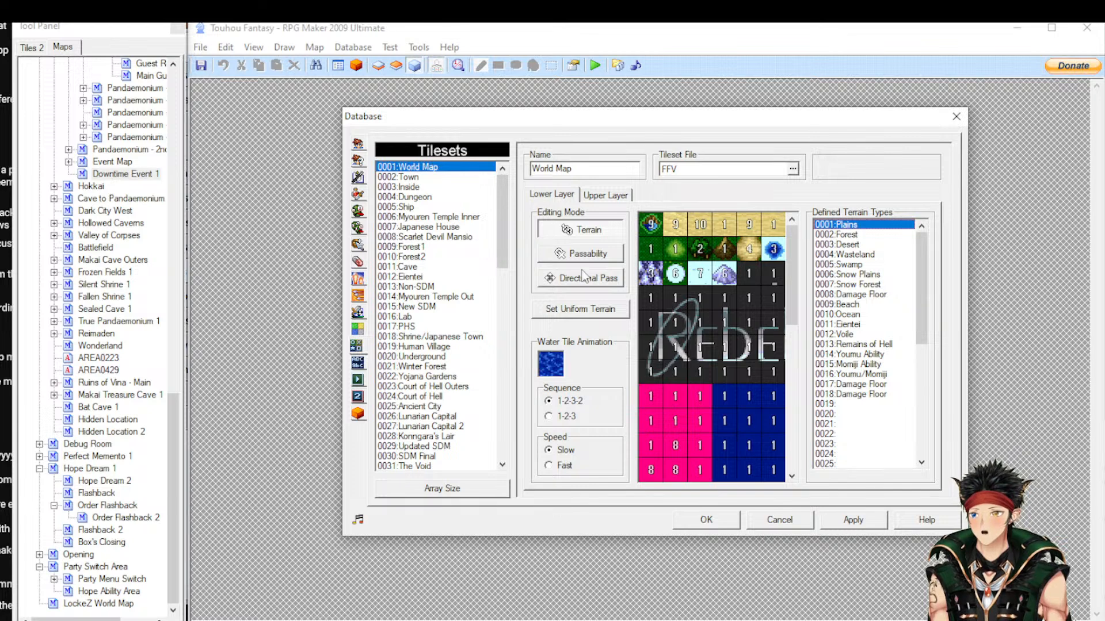
Show the World Map tileset's passability settings and toggle the plain grass tile's passability, restoring it to passable
{"action": "left_click", "coordinate": [596, 259]}
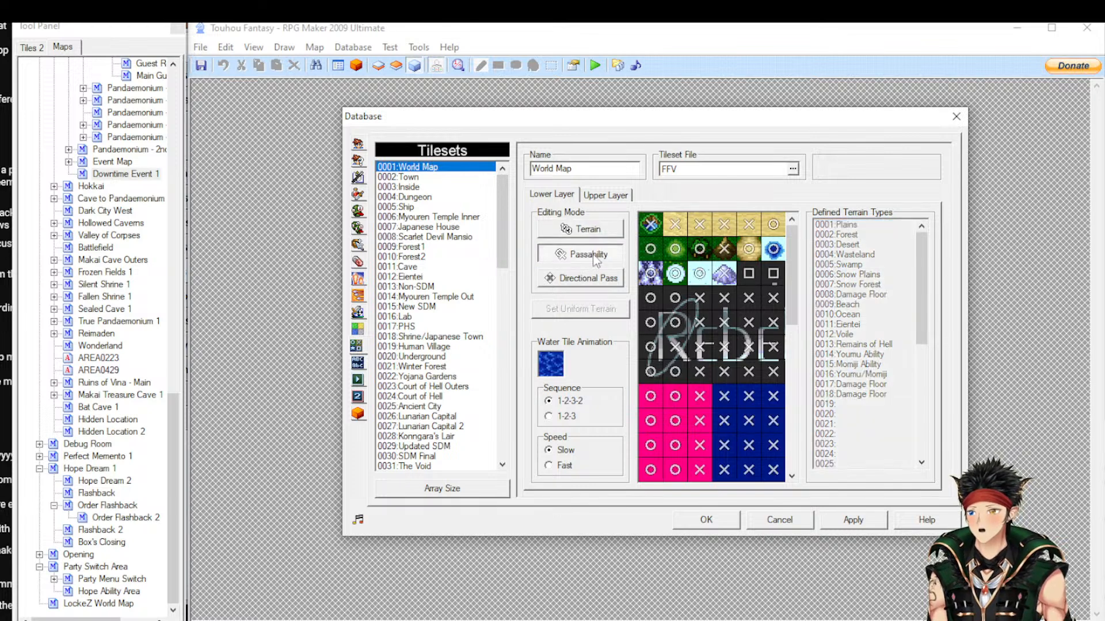
{"action": "left_click", "coordinate": [652, 251]}
{"action": "left_click", "coordinate": [653, 251]}
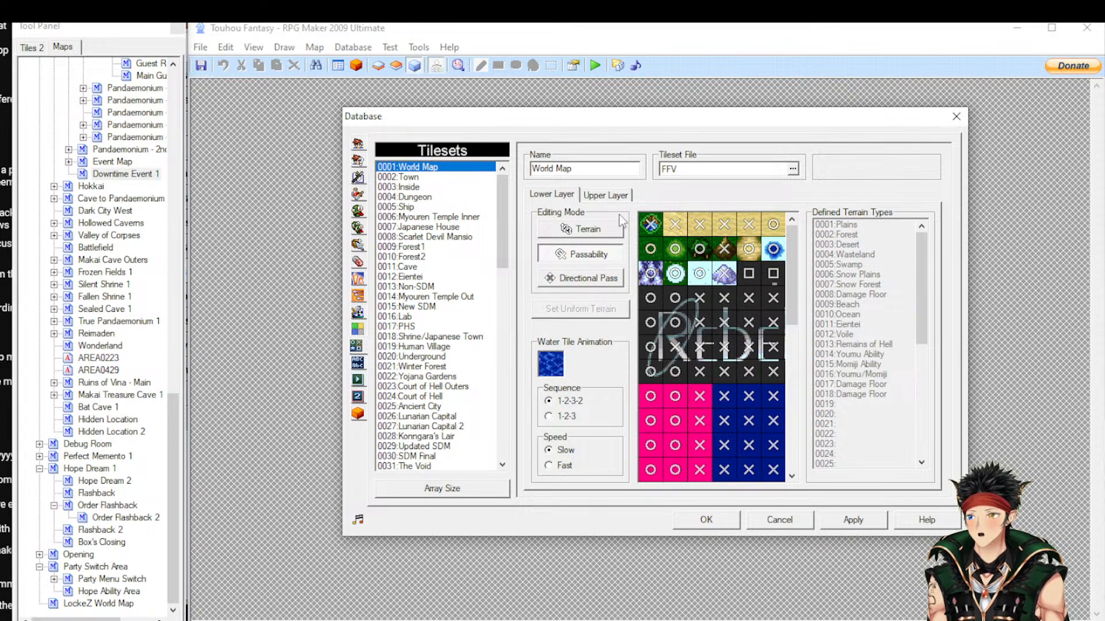
In the World Map tileset's upper layer, view Directional Pass and cycle the second tile's passability marker to the circle
{"action": "left_click", "coordinate": [609, 196]}
{"action": "left_click", "coordinate": [675, 232]}
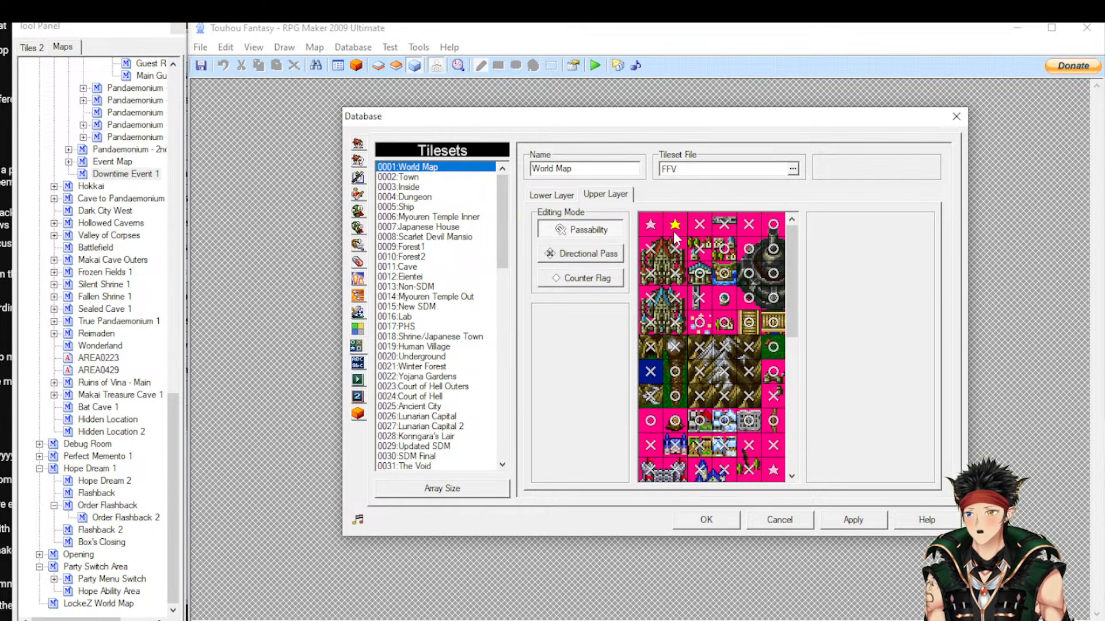
{"action": "left_click", "coordinate": [617, 257]}
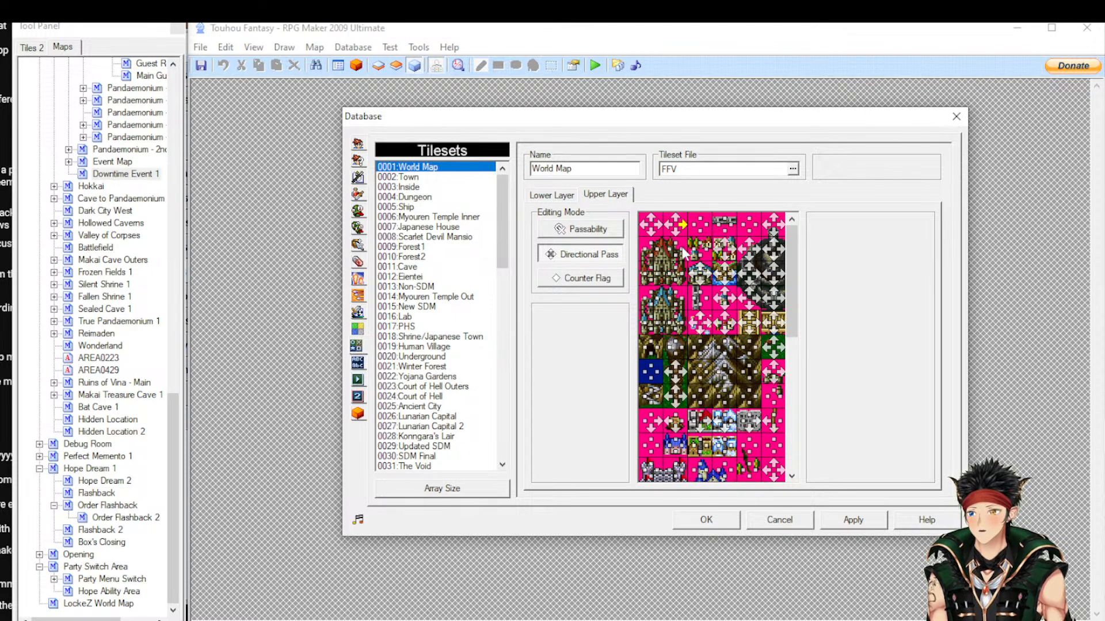
{"action": "left_click", "coordinate": [595, 236]}
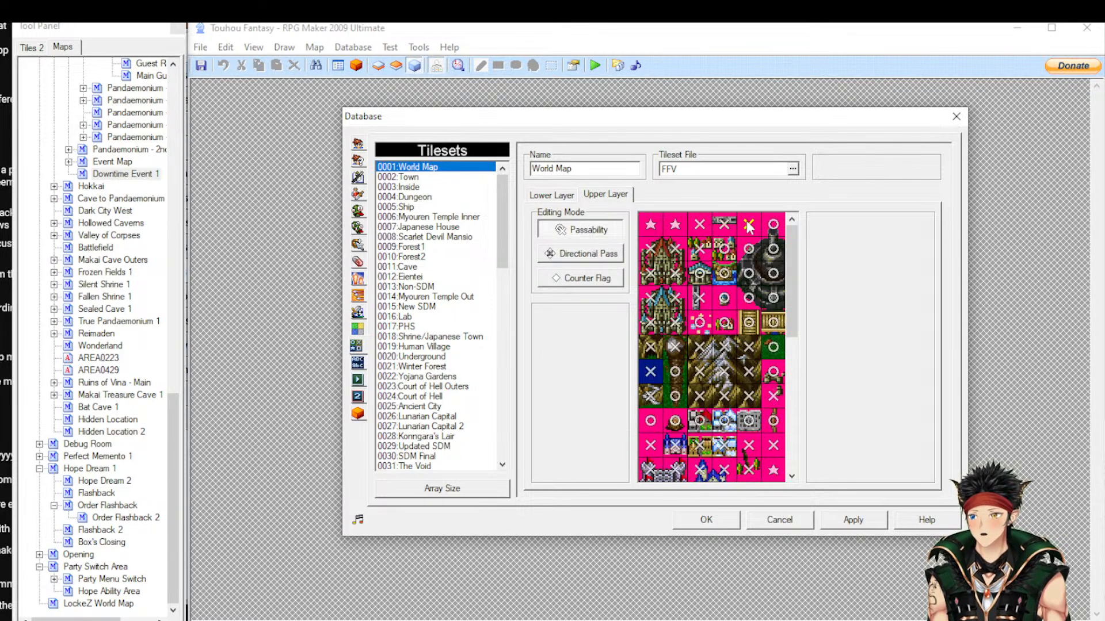
{"action": "left_click", "coordinate": [679, 224]}
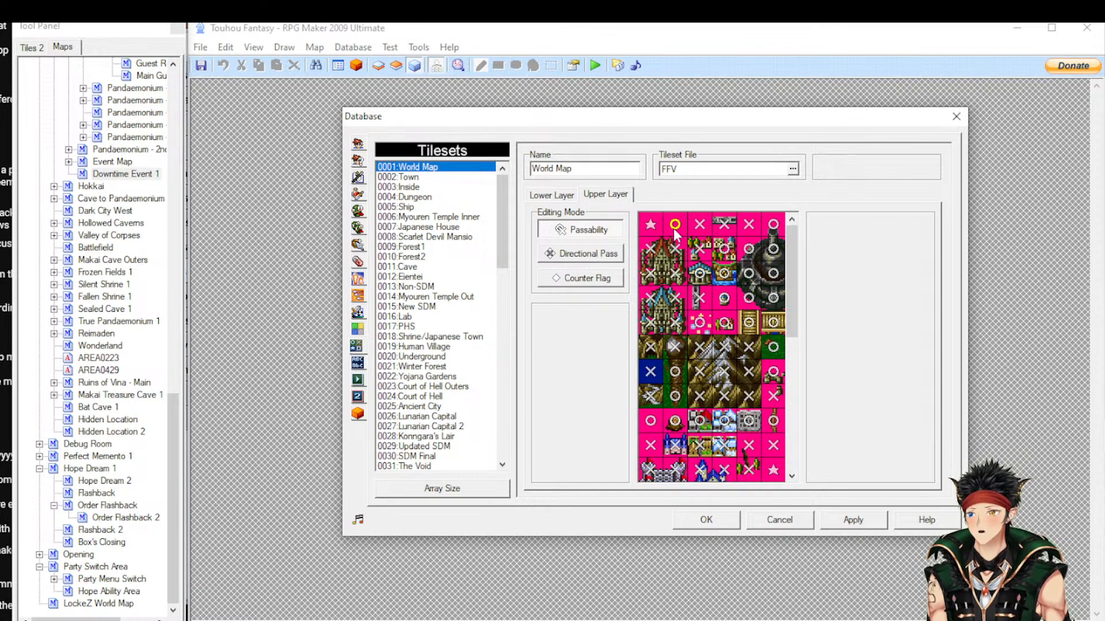
View the upper layer's Counter Flag mode, and return to the lower layer keeping the water animation speed at Slow
{"action": "left_click", "coordinate": [590, 280]}
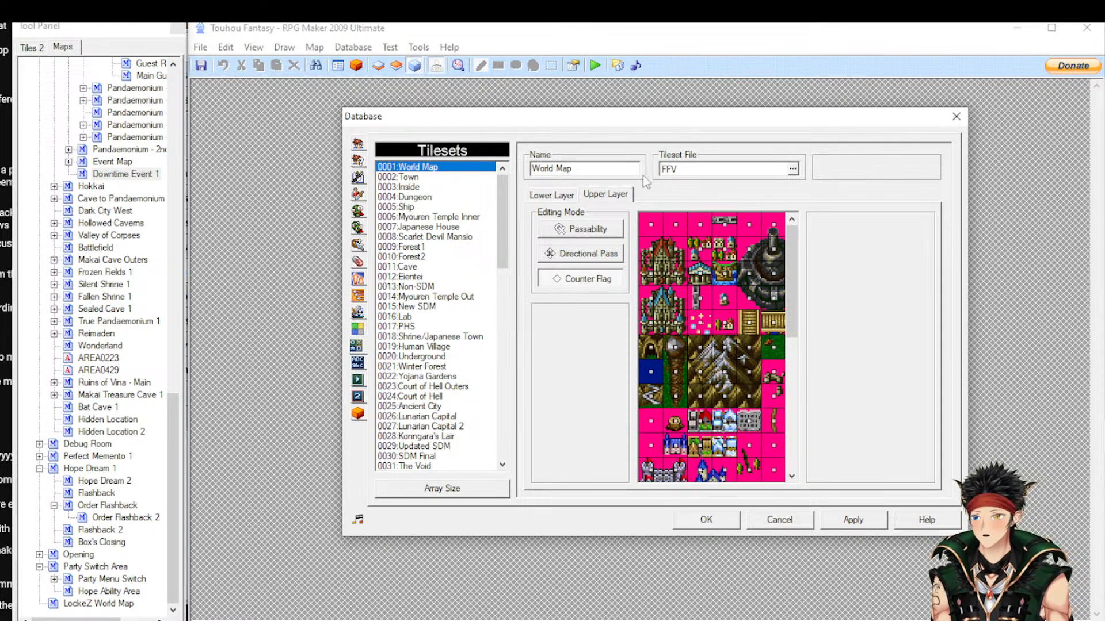
{"action": "left_click", "coordinate": [567, 195]}
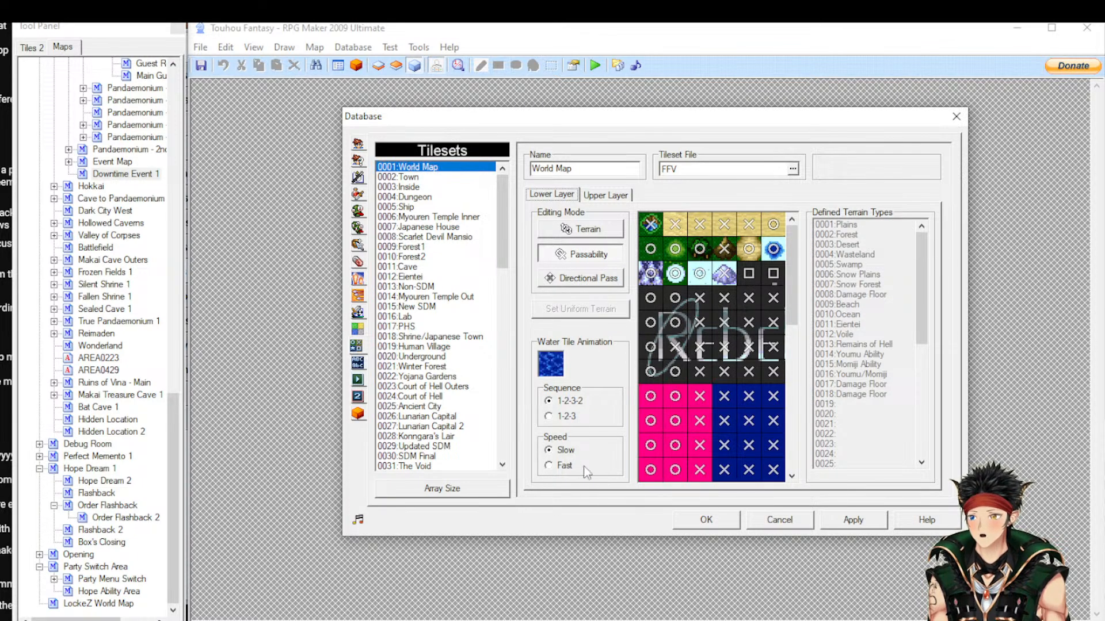
{"action": "left_click", "coordinate": [565, 450]}
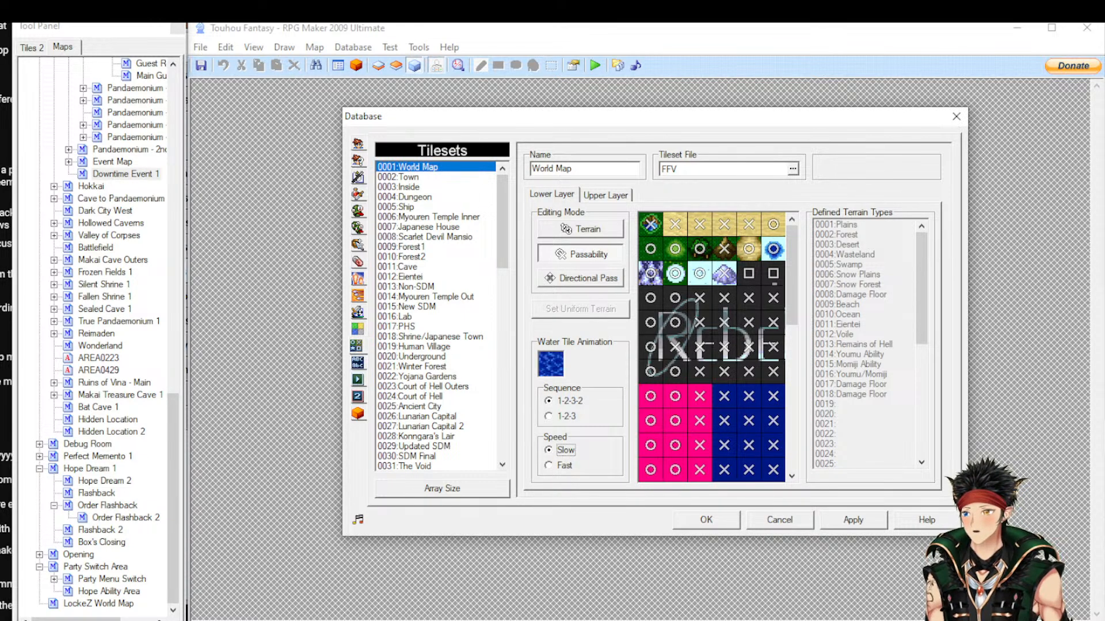
Switch to RPG Maker MV's database and examine the Overworld tileset's four-direction Passage, Bush, Damage Floor and Terrain Tag modes
{"action": "key", "text": "alt+Tab"}
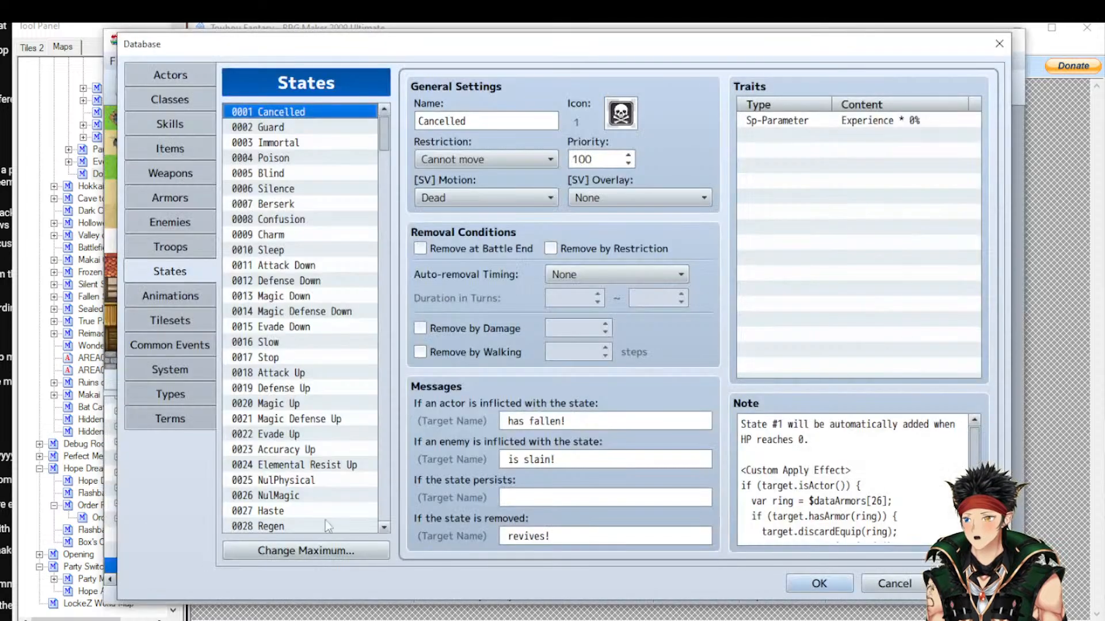
{"action": "left_click", "coordinate": [174, 320]}
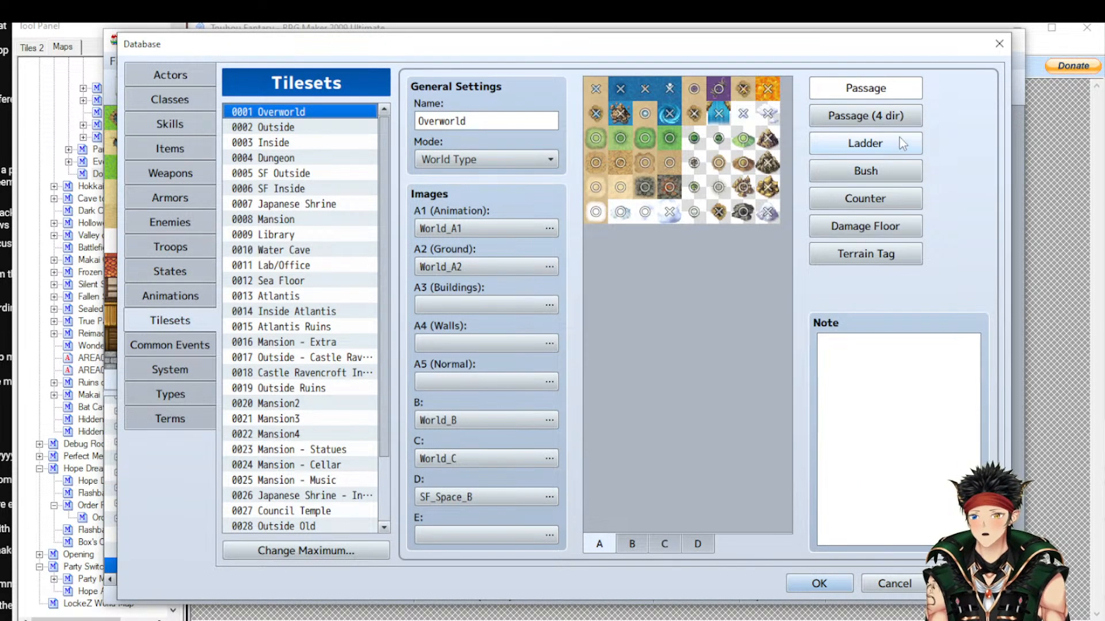
{"action": "left_click", "coordinate": [899, 115]}
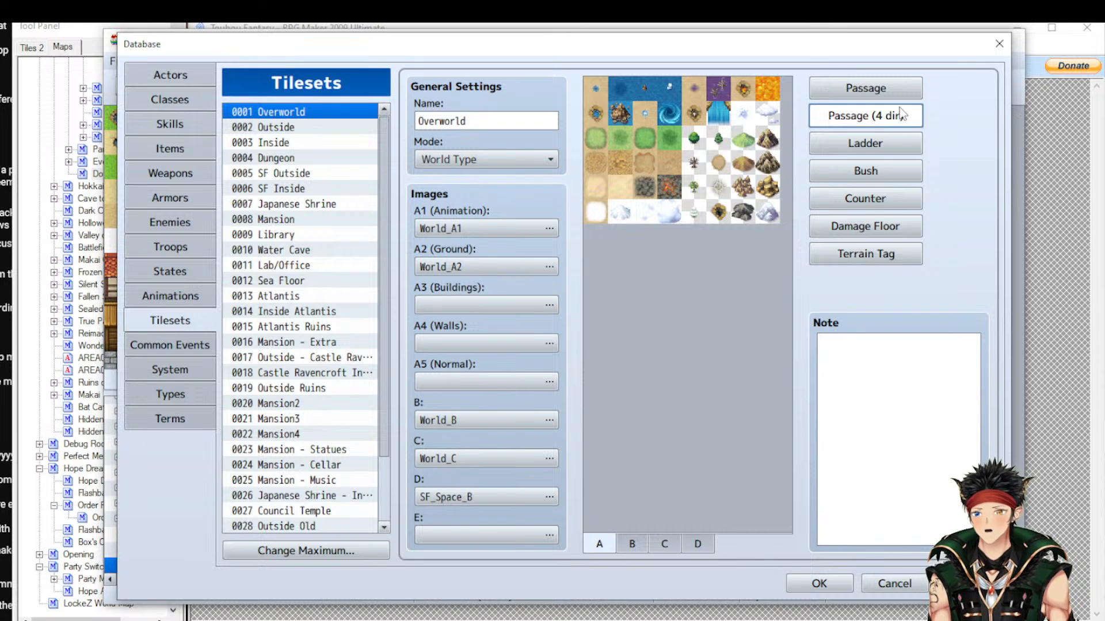
{"action": "left_click", "coordinate": [903, 172]}
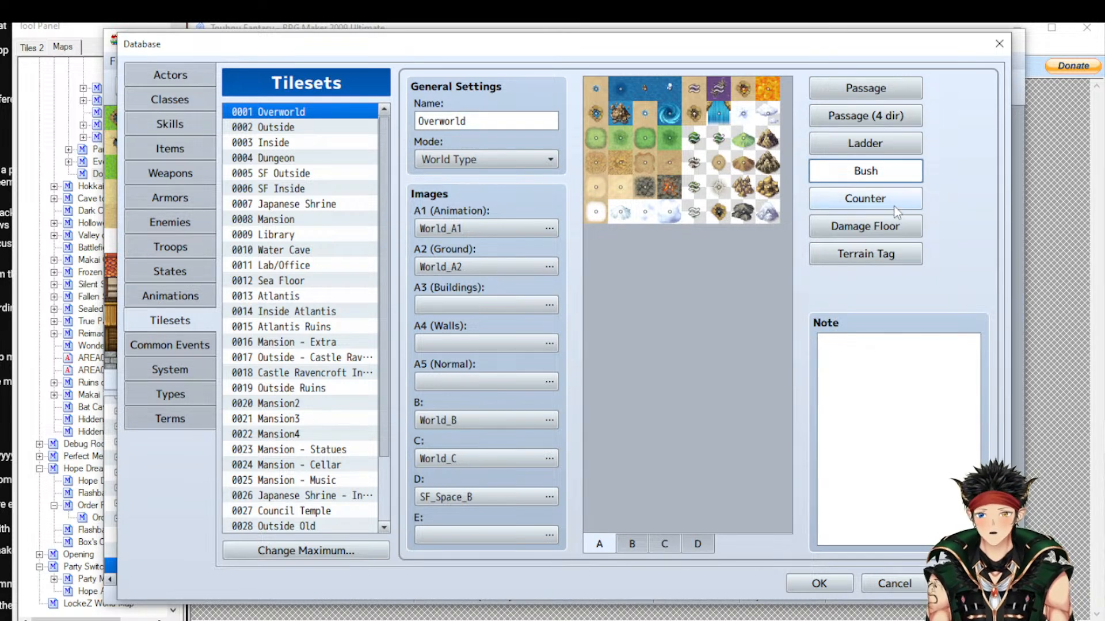
{"action": "left_click", "coordinate": [901, 237]}
{"action": "left_click", "coordinate": [898, 257]}
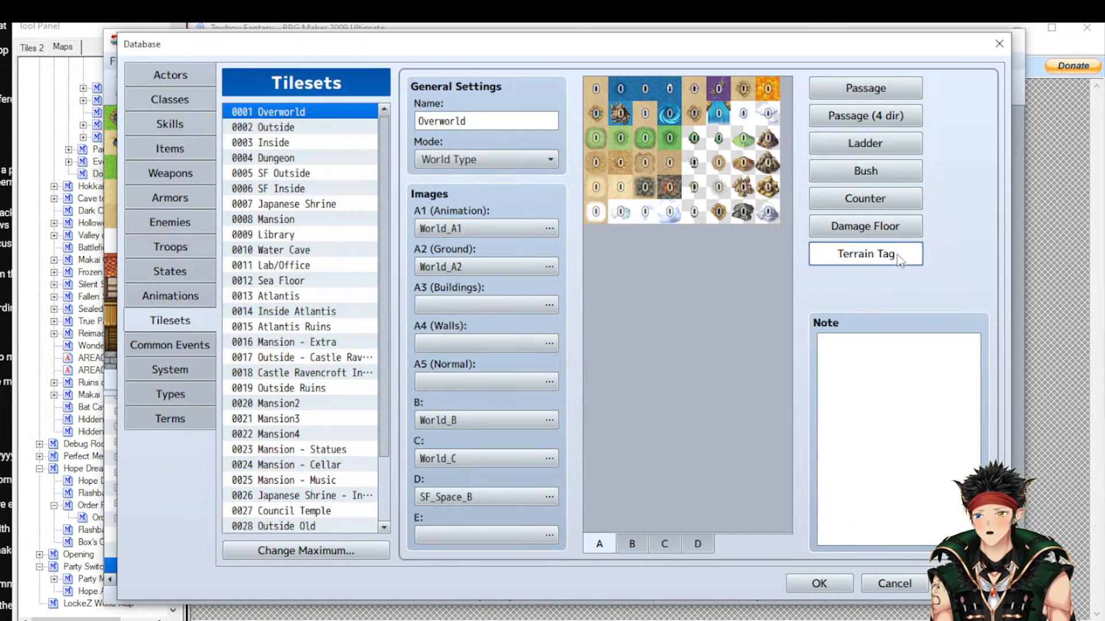
{"action": "left_click", "coordinate": [697, 544]}
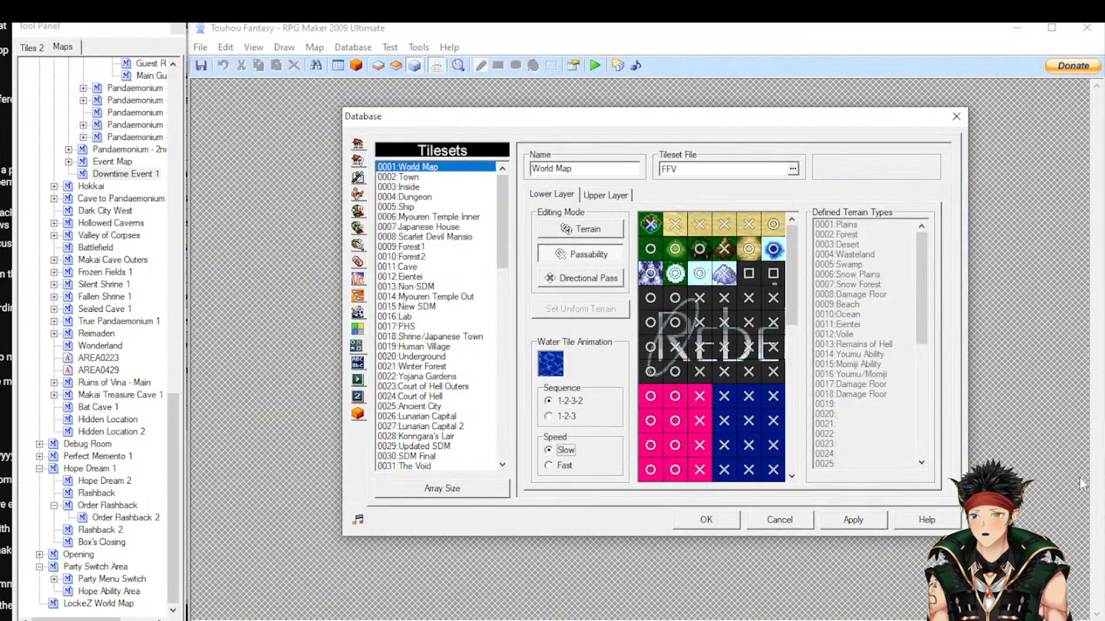
Examine the RPG Maker 2009 database's game text pages for battle, level-up, shop, inn, statistics and command wording
{"action": "left_click", "coordinate": [357, 362]}
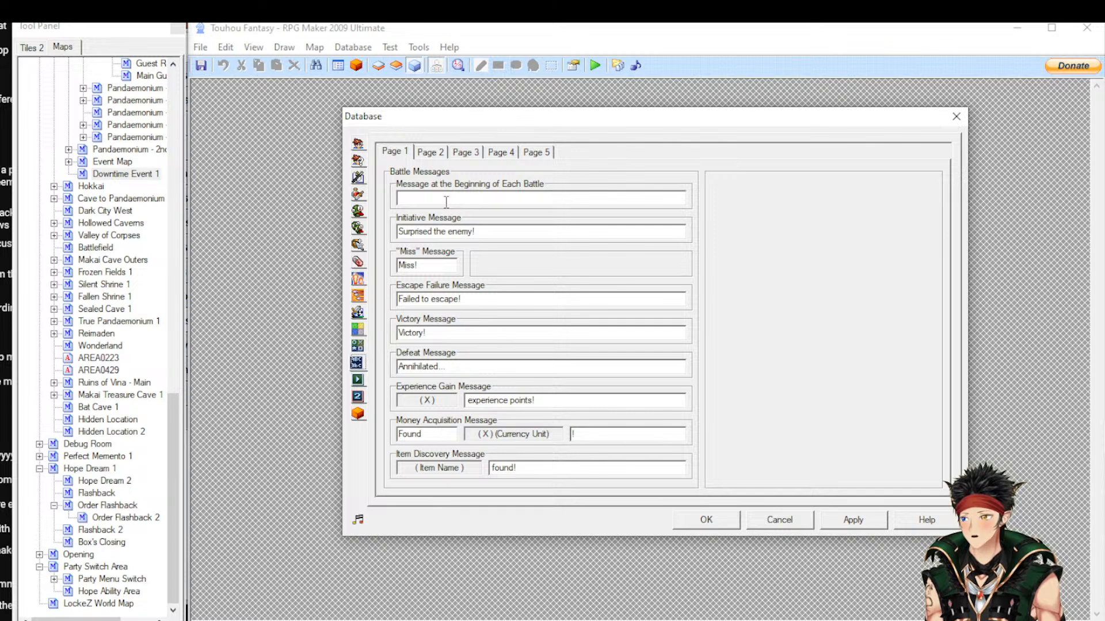
{"action": "left_click", "coordinate": [431, 153]}
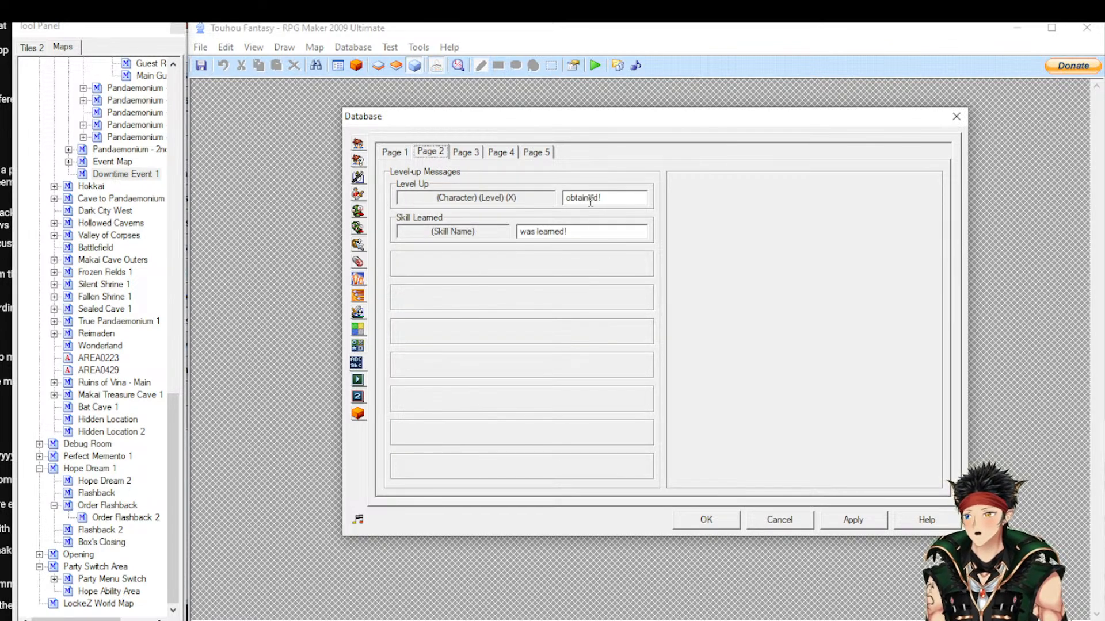
{"action": "left_click", "coordinate": [466, 153]}
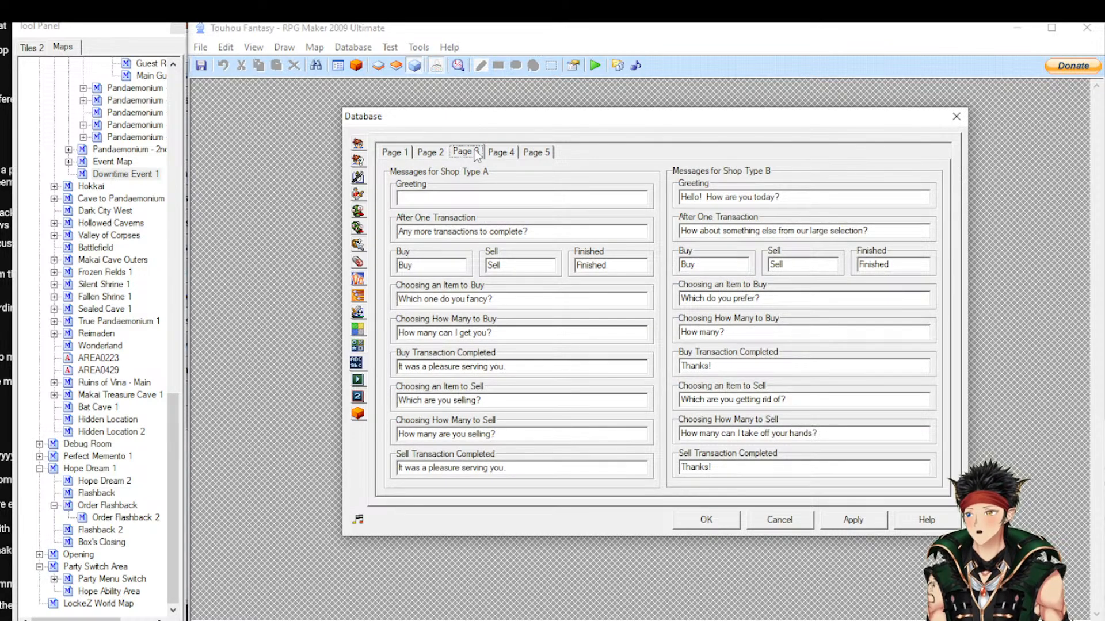
{"action": "left_click", "coordinate": [500, 153]}
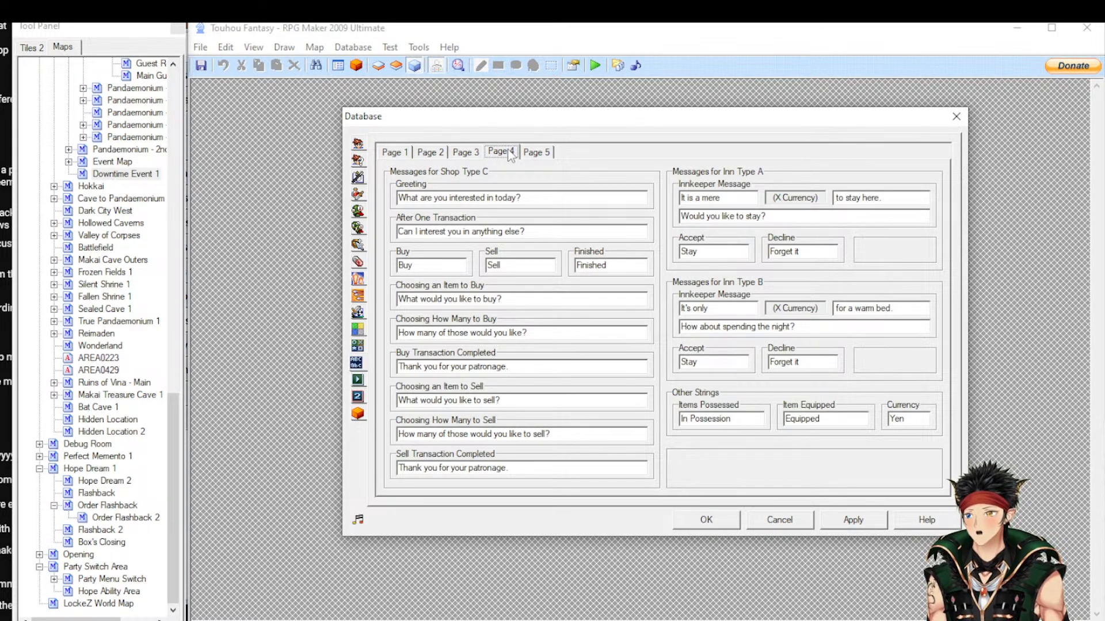
{"action": "left_click", "coordinate": [538, 152]}
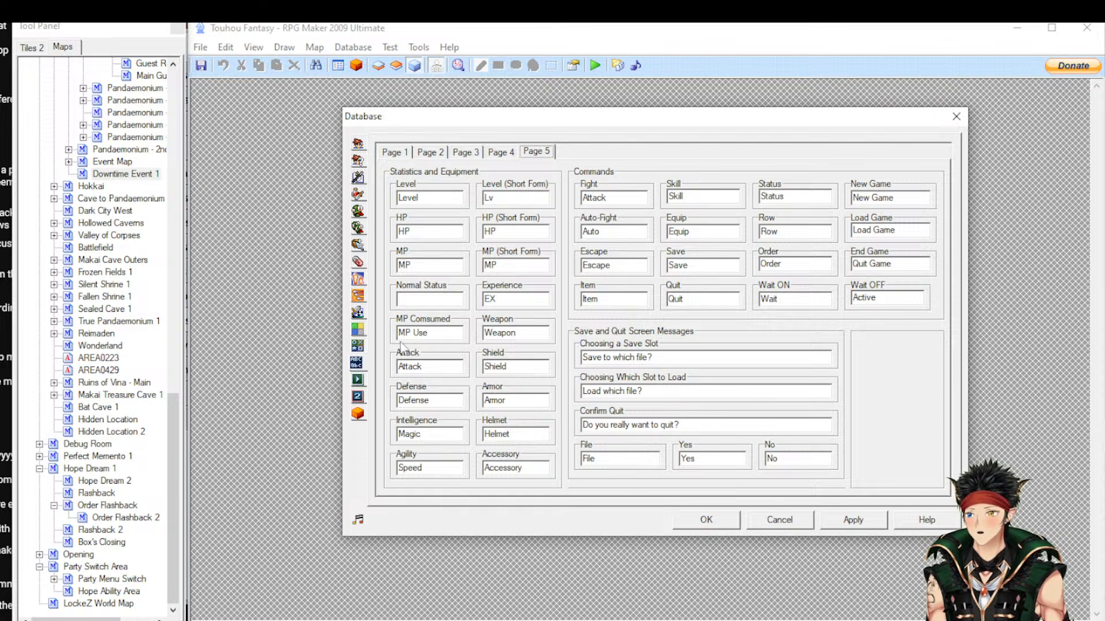
{"action": "left_click", "coordinate": [390, 153]}
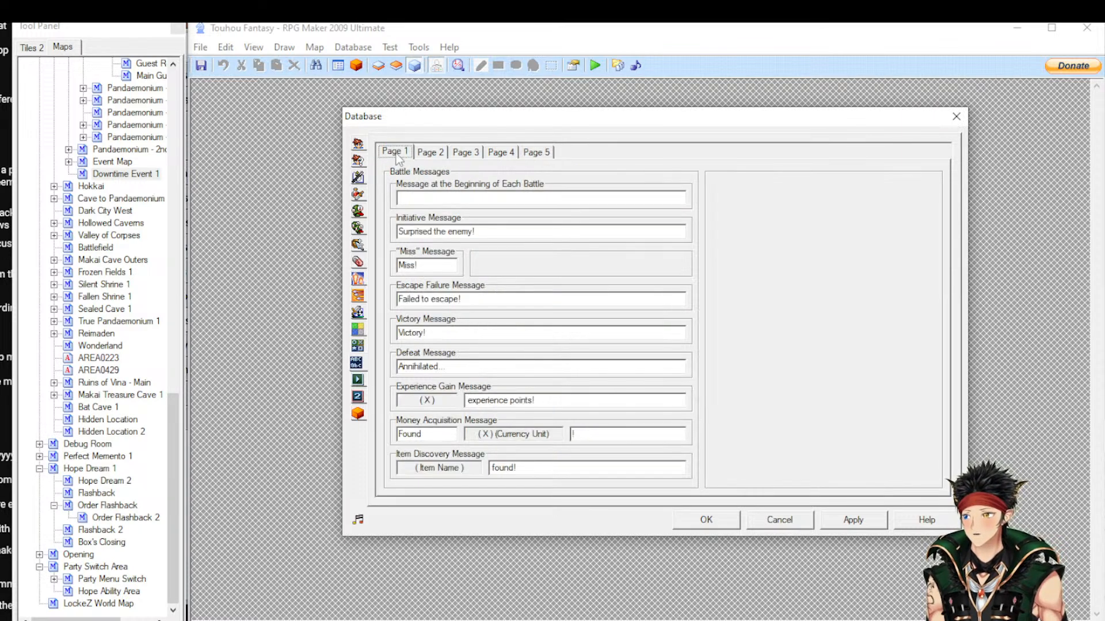
{"action": "left_click", "coordinate": [535, 152]}
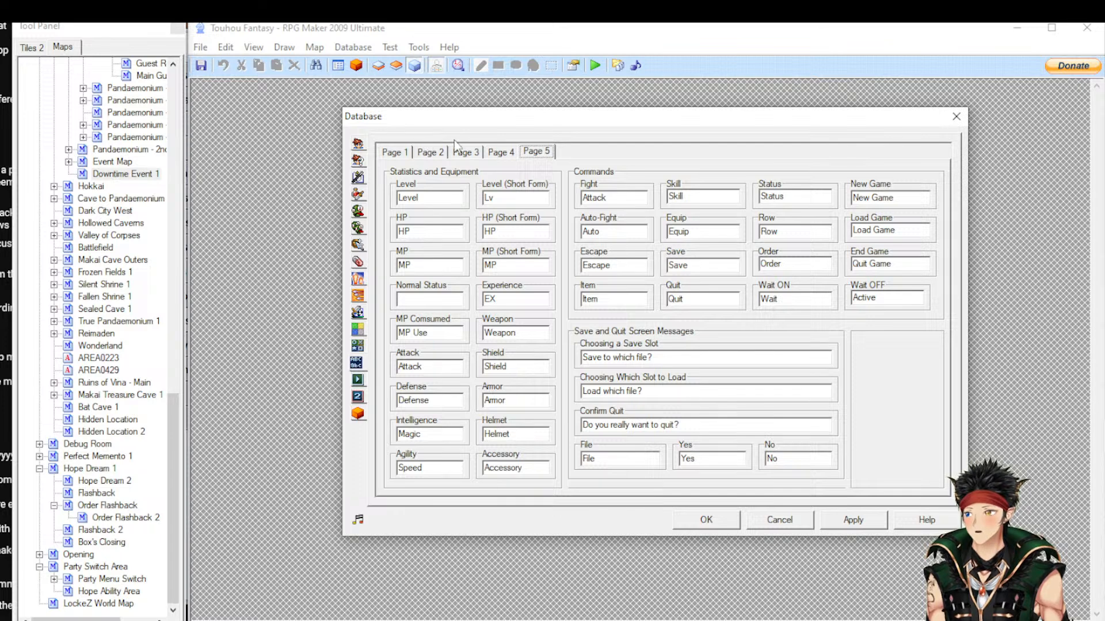
{"action": "left_click", "coordinate": [498, 153]}
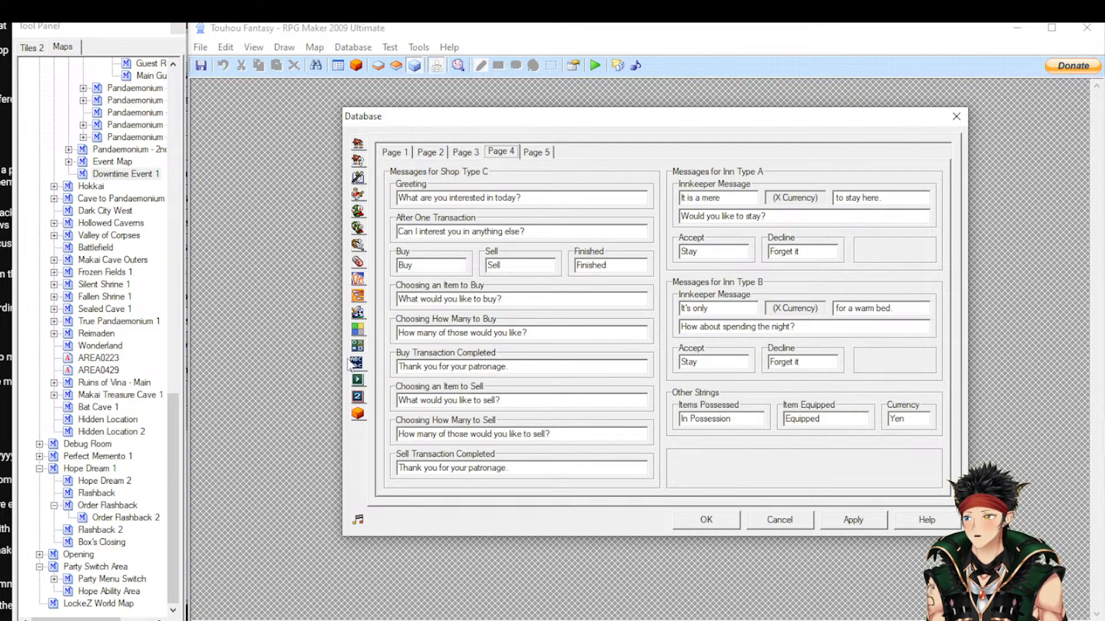
Examine the vehicle, music and transition settings and the menu and battle graphics settings, toggling Use Frame on and off
{"action": "left_click", "coordinate": [357, 381]}
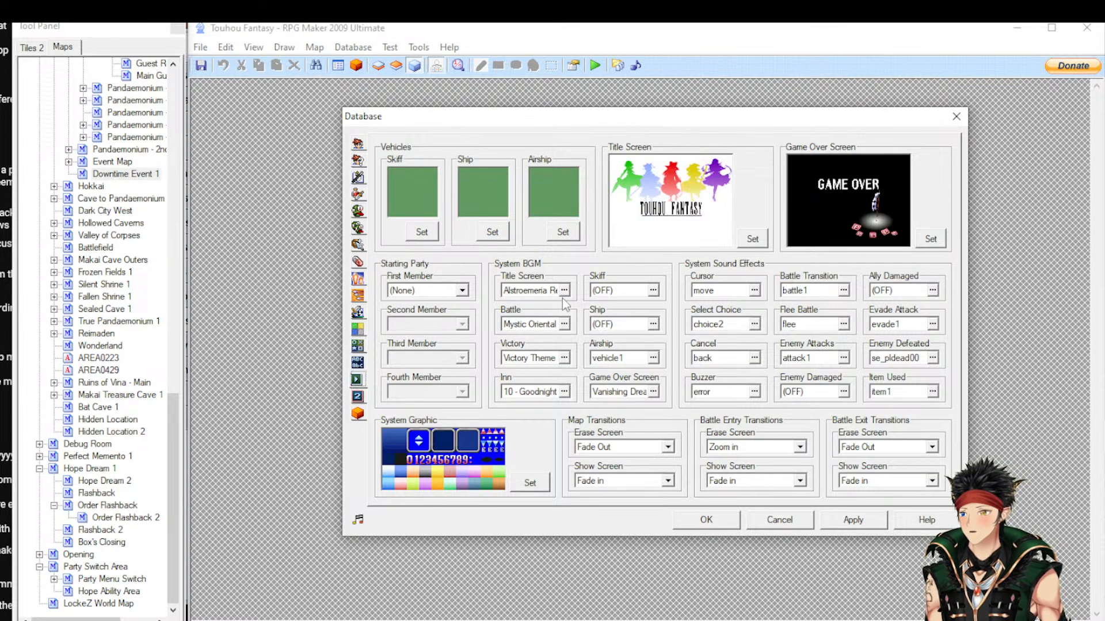
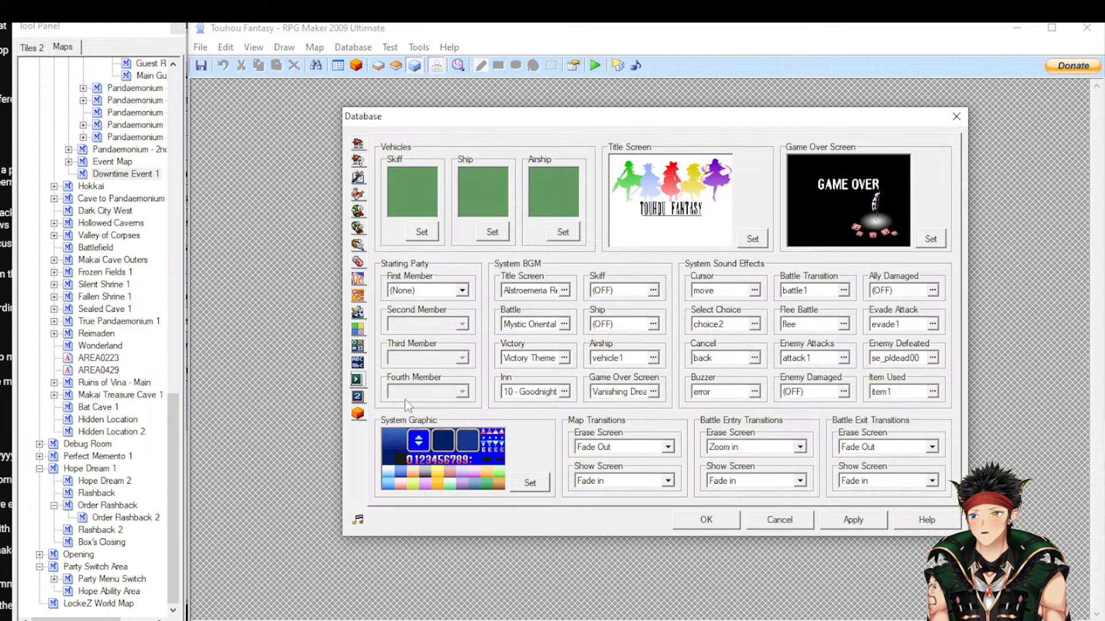
{"action": "left_click", "coordinate": [356, 397]}
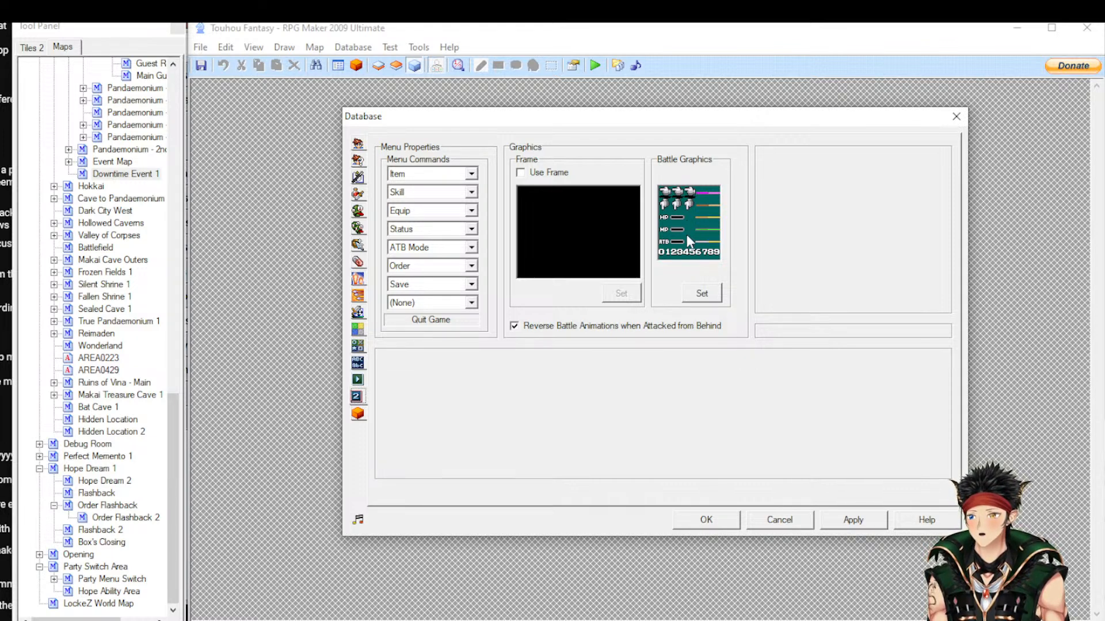
{"action": "left_click", "coordinate": [532, 173]}
{"action": "left_click", "coordinate": [530, 175]}
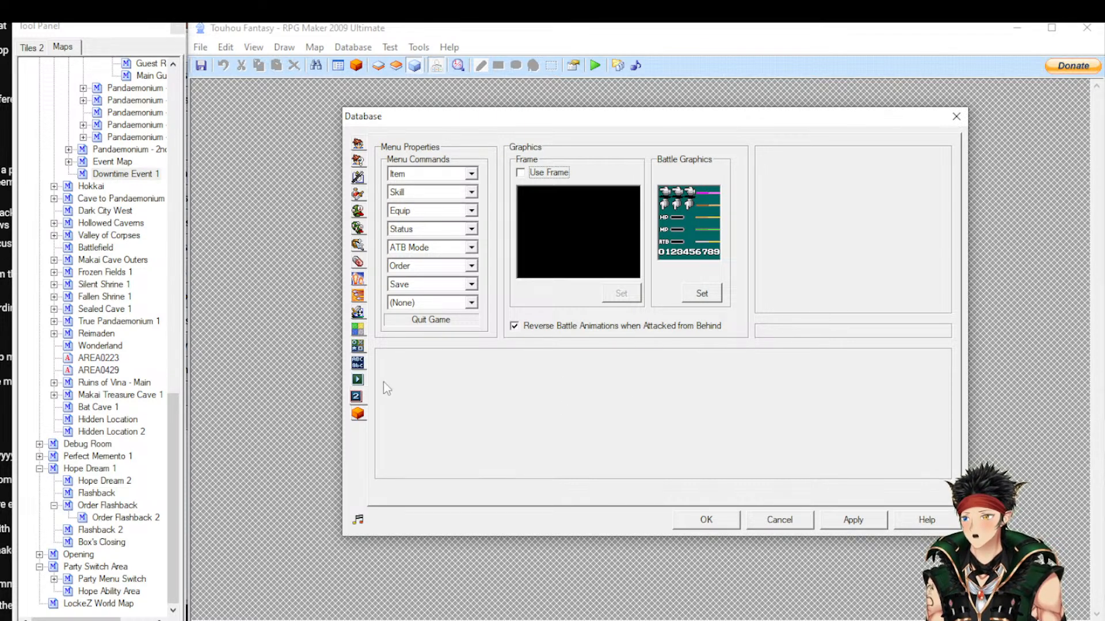
Check the available choices for the sixth menu command, keeping Order
{"action": "left_click", "coordinate": [426, 266]}
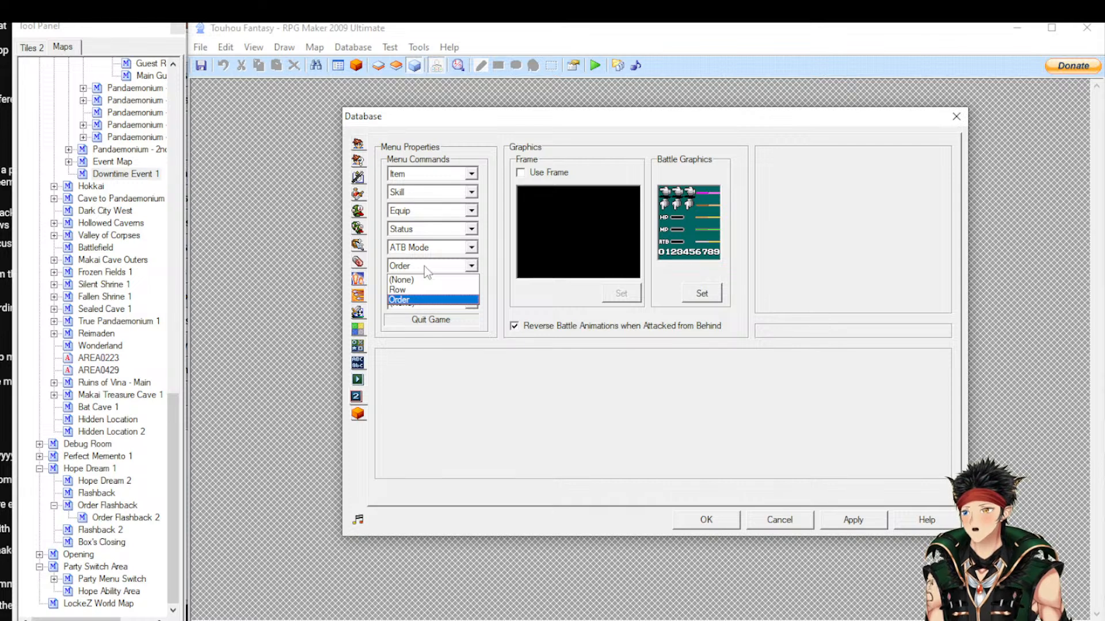
{"action": "left_click", "coordinate": [424, 266]}
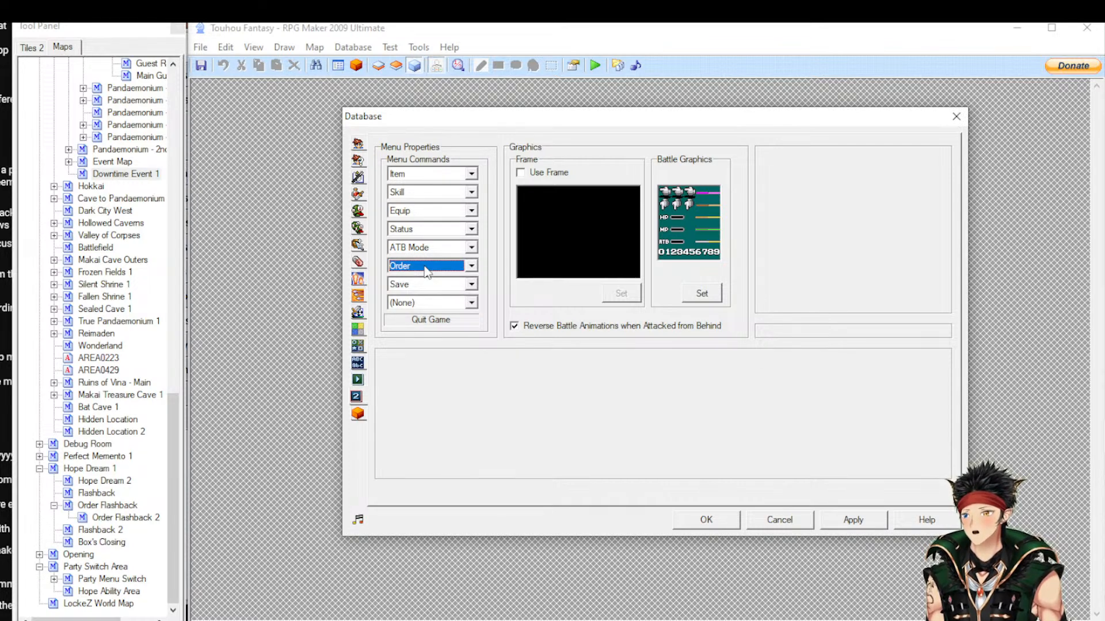
{"action": "left_click", "coordinate": [426, 268]}
{"action": "left_click", "coordinate": [424, 266]}
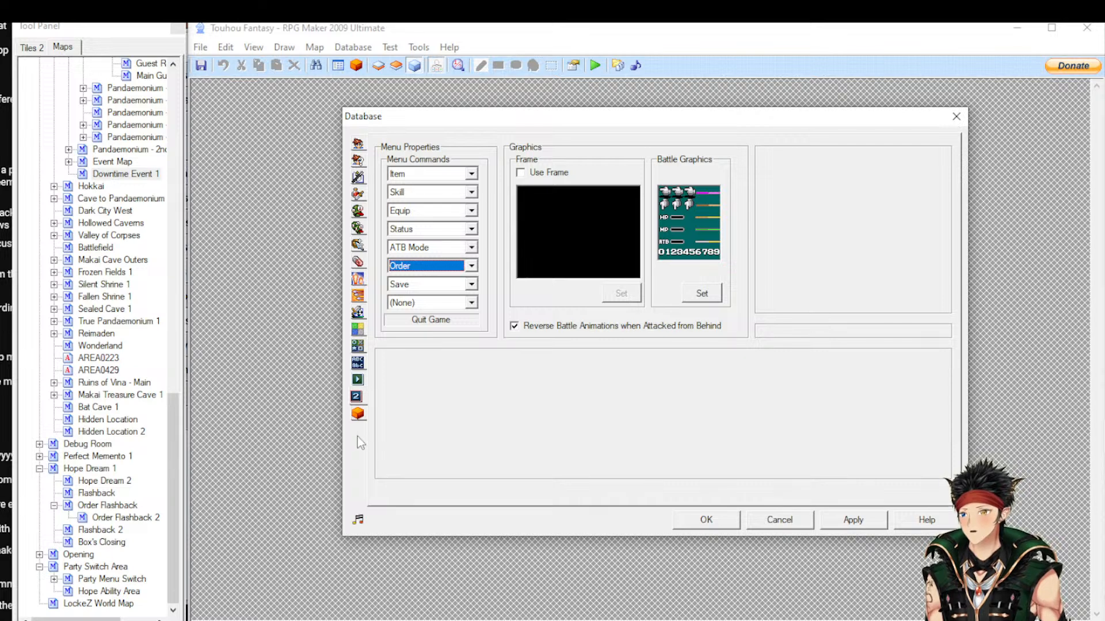
Open the common events and check the trigger choices of the empty event 0014, keeping Call
{"action": "left_click", "coordinate": [358, 412]}
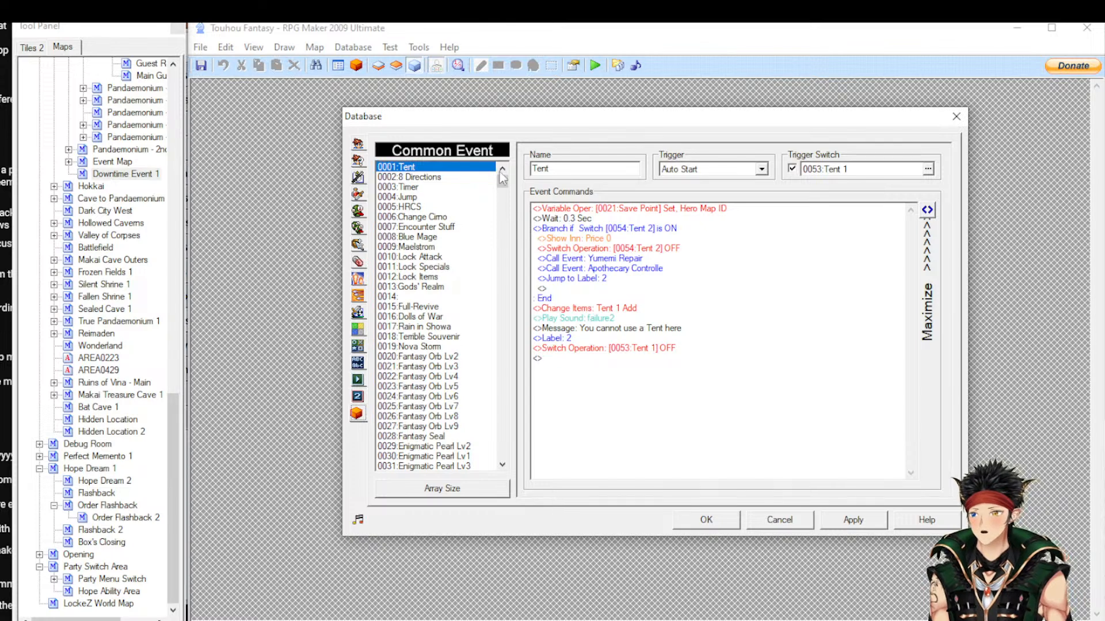
{"action": "left_click", "coordinate": [424, 296]}
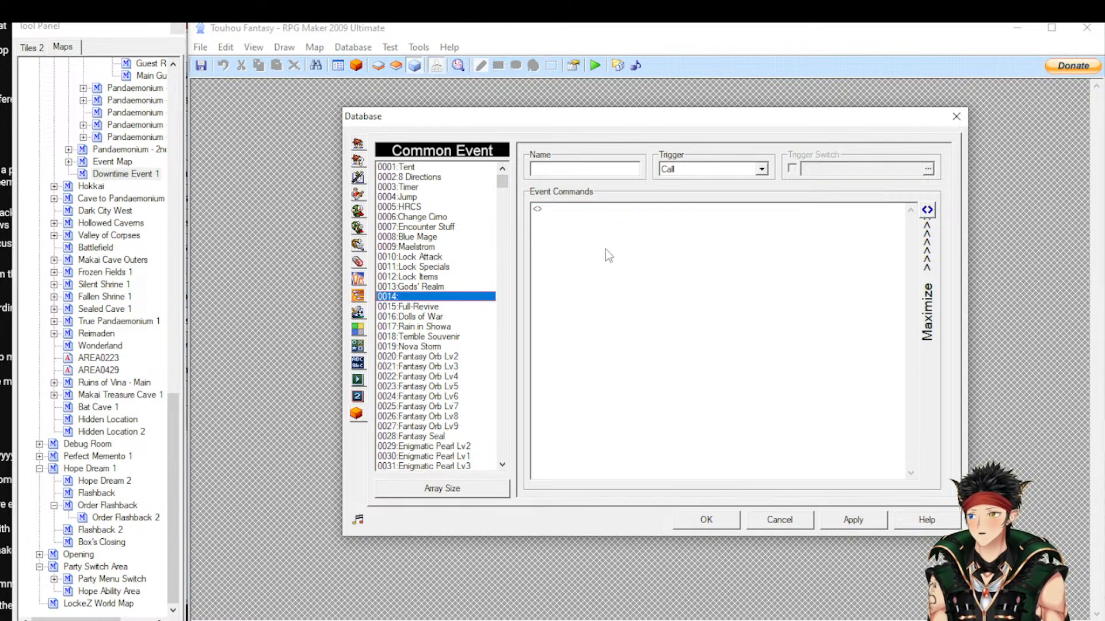
{"action": "left_click", "coordinate": [699, 168]}
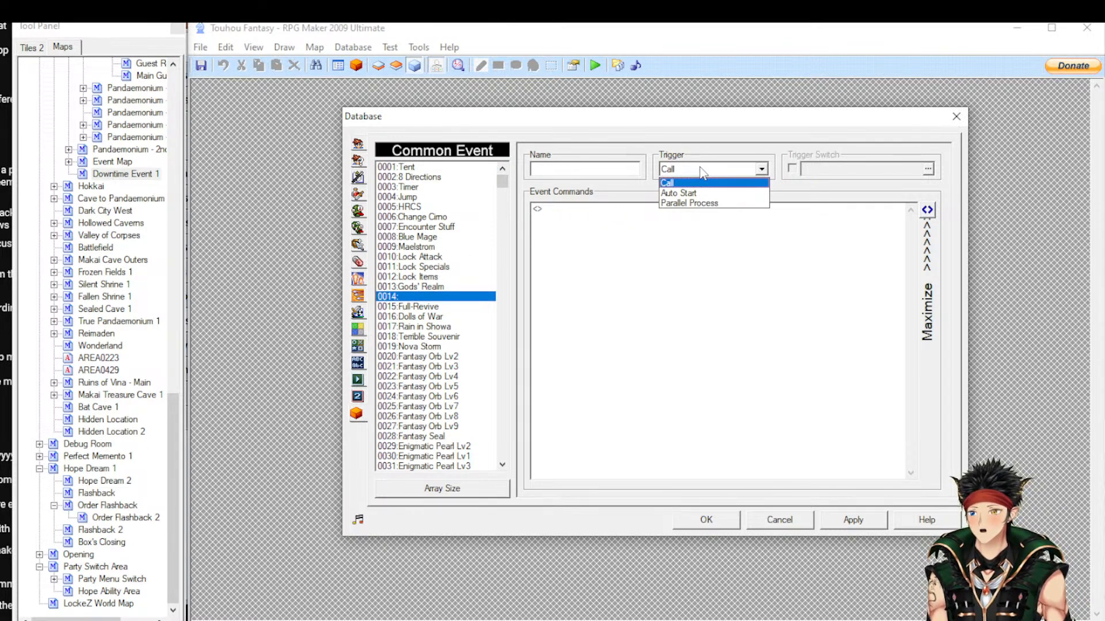
{"action": "left_click", "coordinate": [700, 169]}
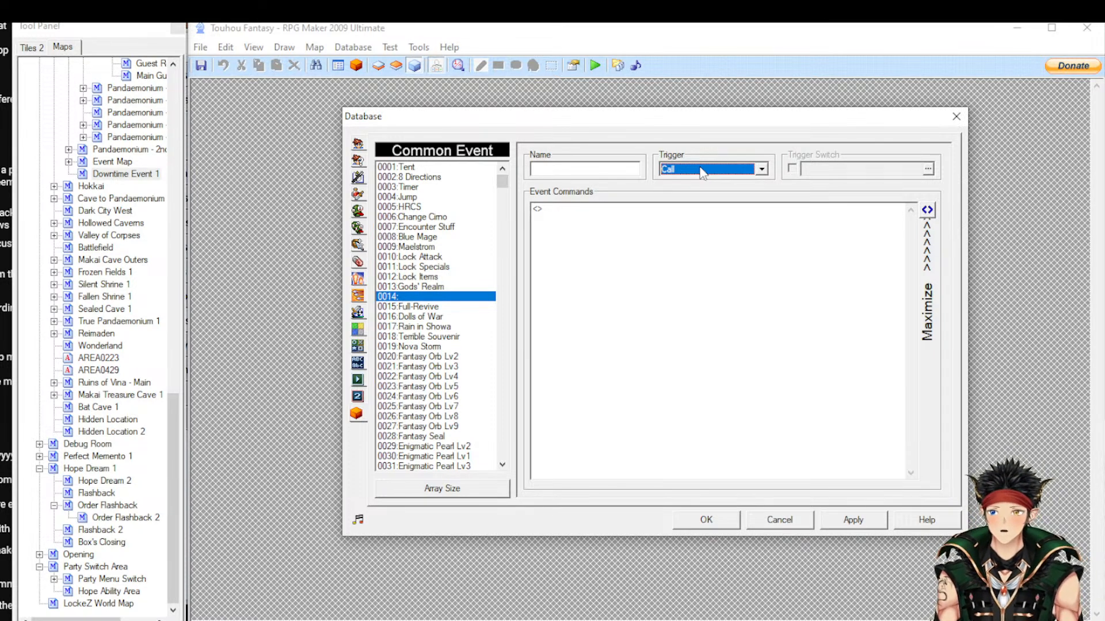
{"action": "left_click", "coordinate": [702, 170]}
{"action": "left_click", "coordinate": [702, 170]}
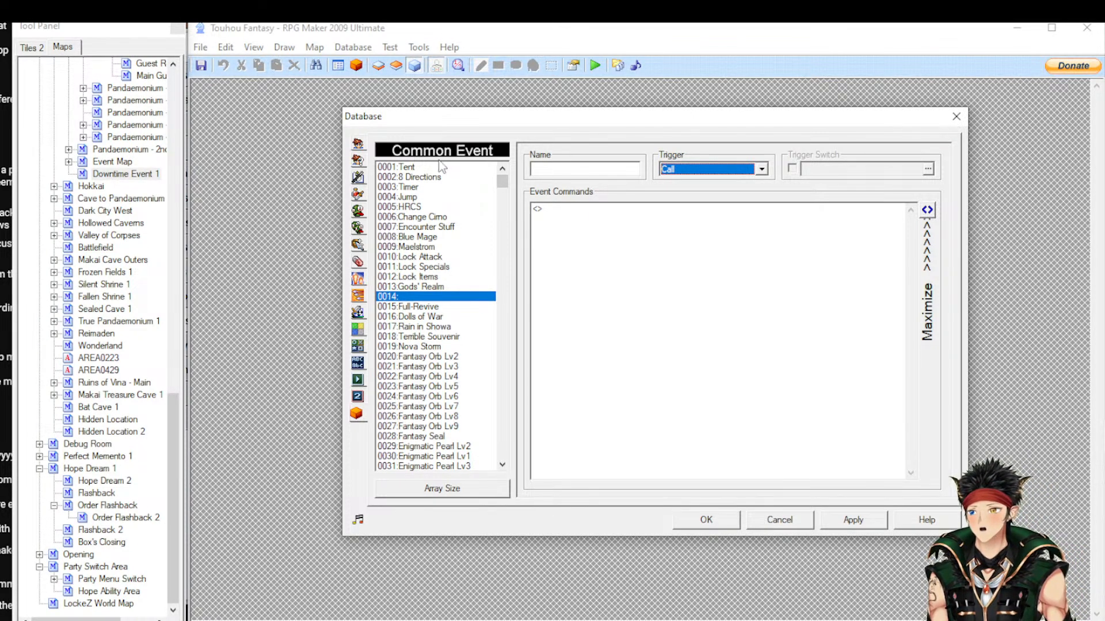
Show the Tent common event and select its first command, which sets the Save Point variable to the hero's map ID
{"action": "left_click", "coordinate": [429, 179]}
{"action": "key", "text": "Up"}
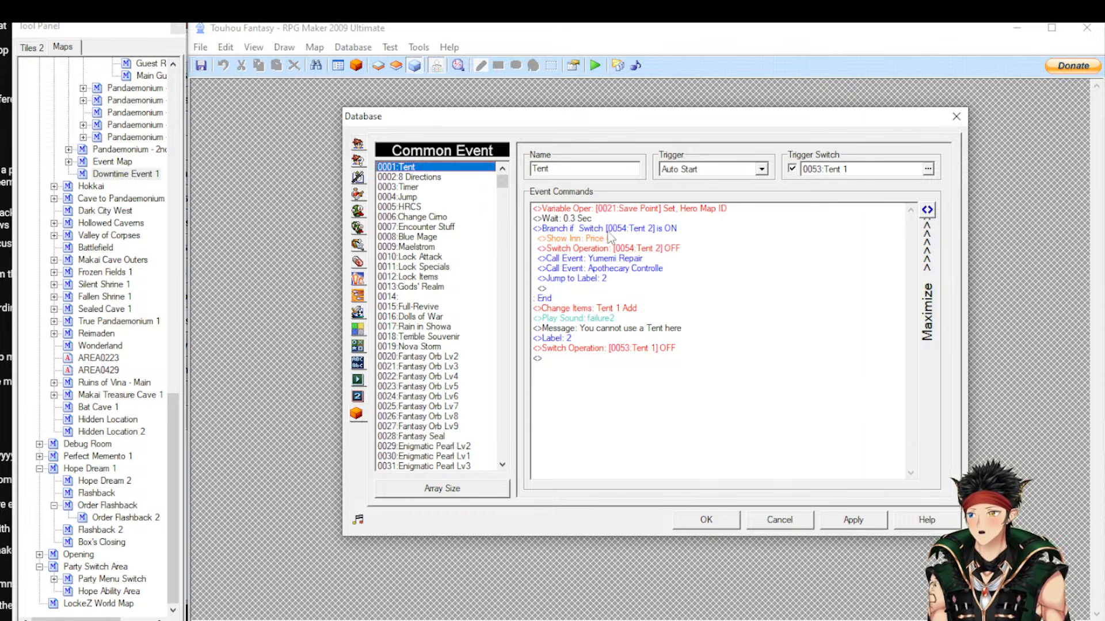
{"action": "left_click", "coordinate": [603, 211]}
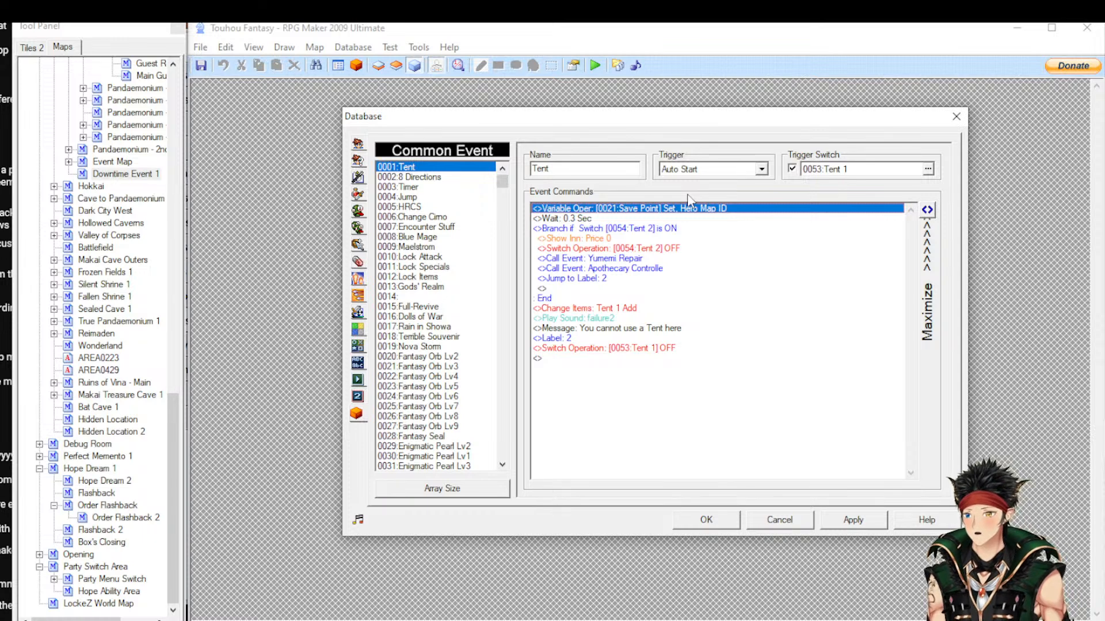
Examine the Tent event's remaining commands, from the wait and the Tent 2 switch branch with Show Inn to the item return and failure2 sound
{"action": "left_click", "coordinate": [598, 219]}
{"action": "left_click", "coordinate": [616, 229]}
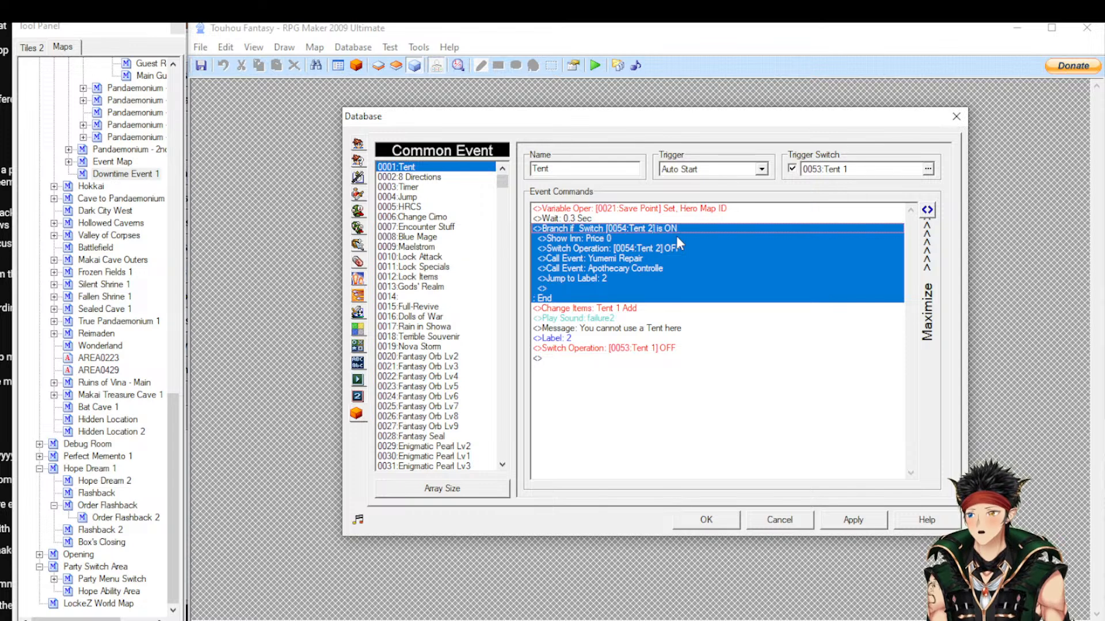
{"action": "left_click", "coordinate": [687, 247]}
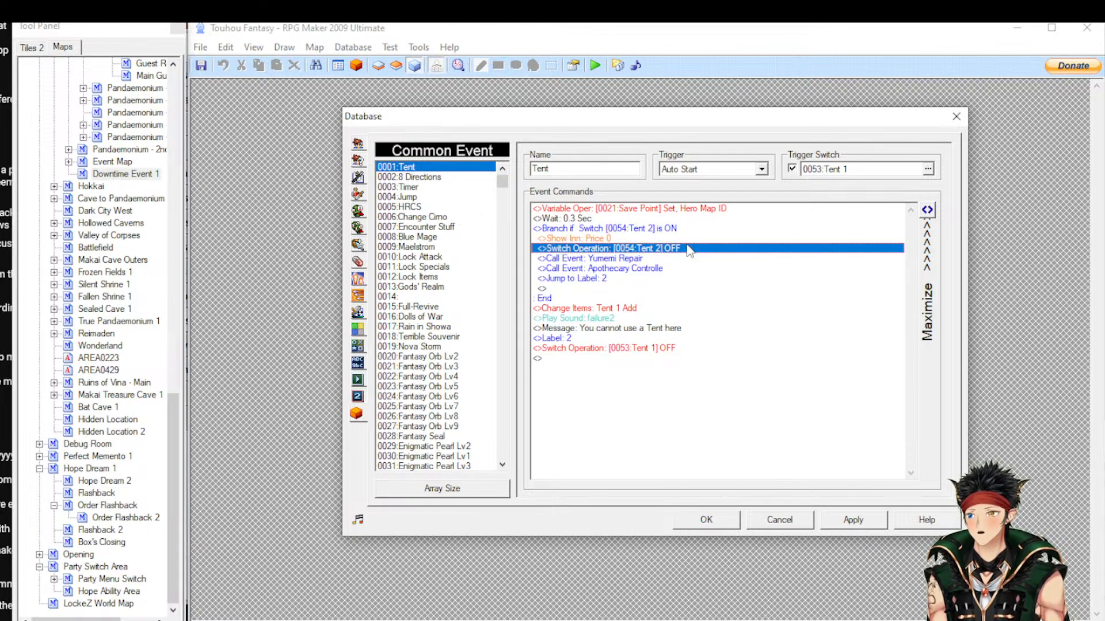
{"action": "left_click", "coordinate": [626, 238]}
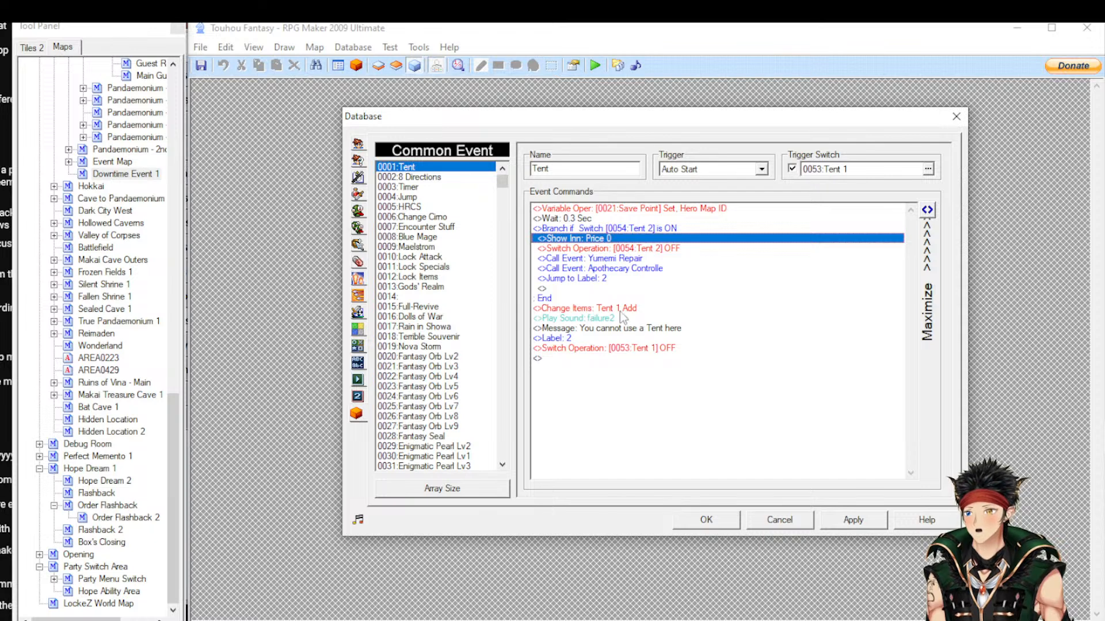
{"action": "left_click", "coordinate": [617, 229]}
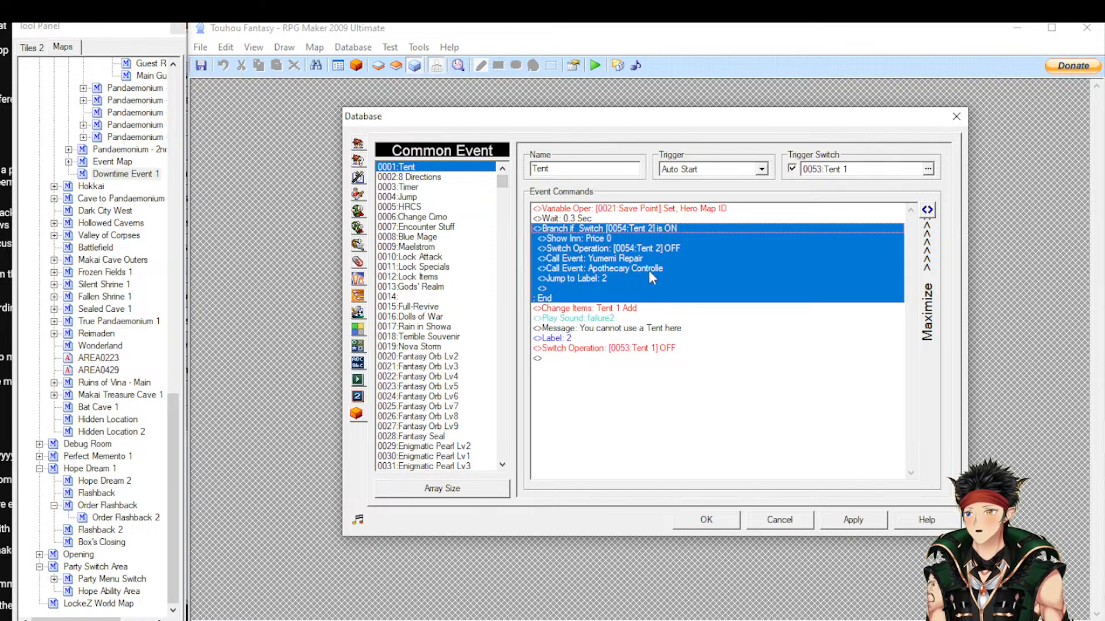
{"action": "left_click", "coordinate": [663, 298], "text": "ctrl"}
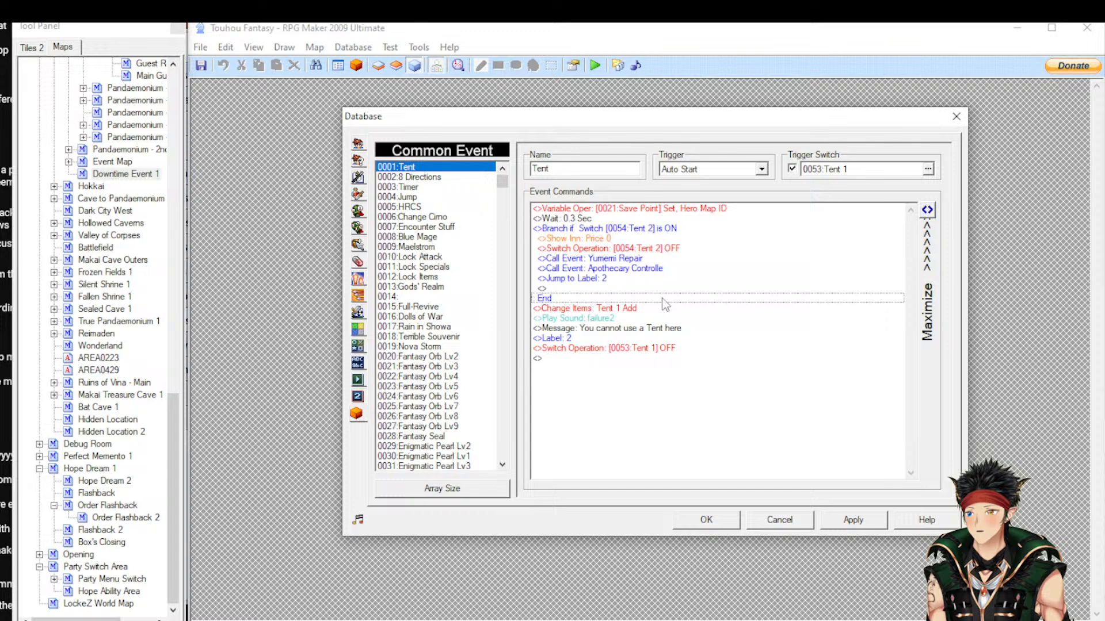
{"action": "left_click", "coordinate": [628, 310]}
{"action": "left_click", "coordinate": [629, 319]}
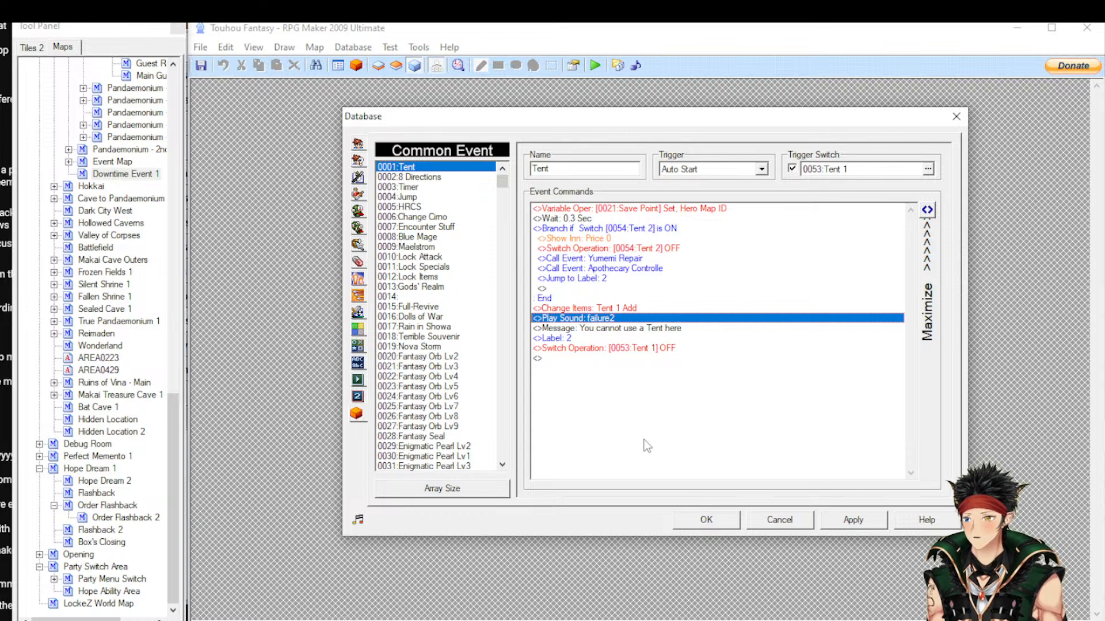
Open the 8 Directions common event and look through its key input and hero movement commands
{"action": "left_click", "coordinate": [432, 179]}
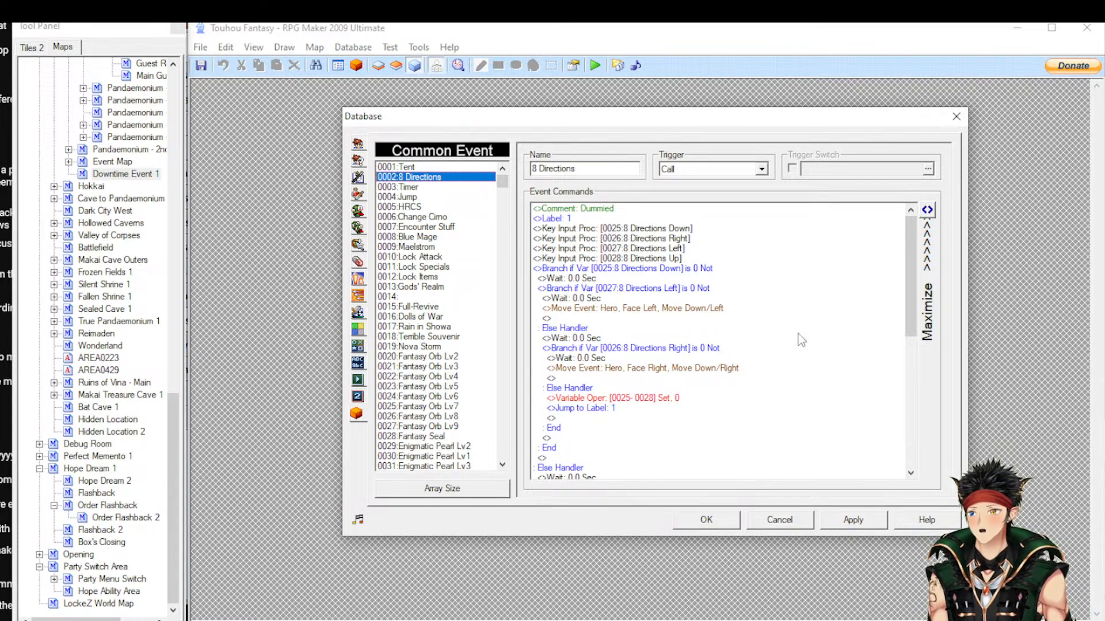
{"action": "left_click", "coordinate": [755, 299]}
{"action": "scroll", "coordinate": [758, 308], "scroll_direction": "down", "scroll_amount": 2}
{"action": "scroll", "coordinate": [759, 312], "scroll_direction": "up", "scroll_amount": 2}
{"action": "scroll", "coordinate": [760, 312], "scroll_direction": "up", "scroll_amount": 1}
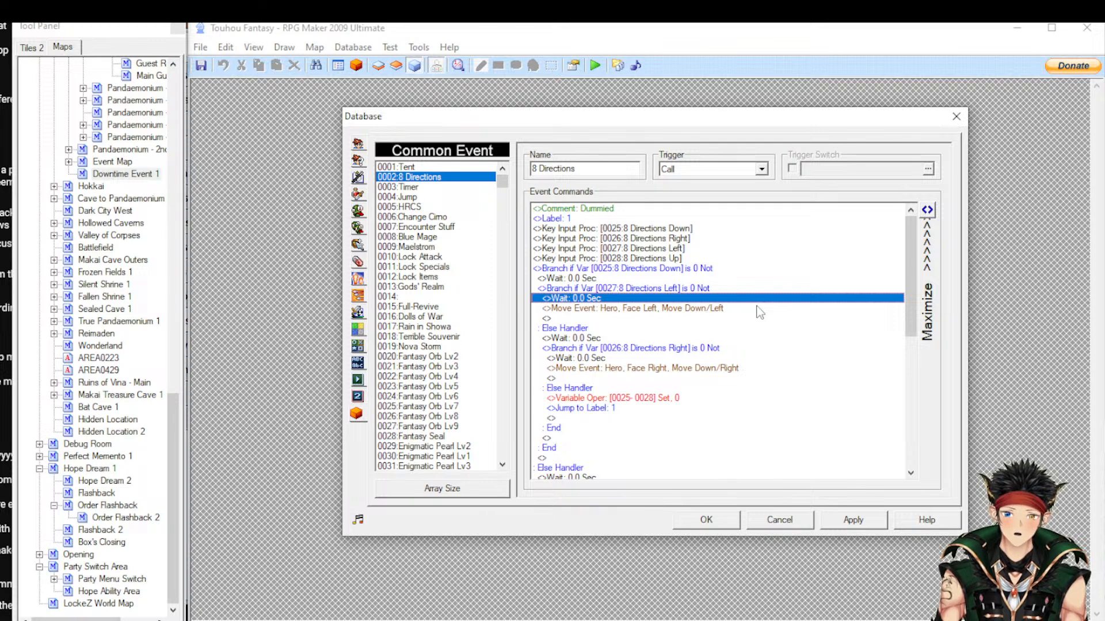
View the command lists of the Jump, Timer and HRCS common events
{"action": "left_click", "coordinate": [432, 198]}
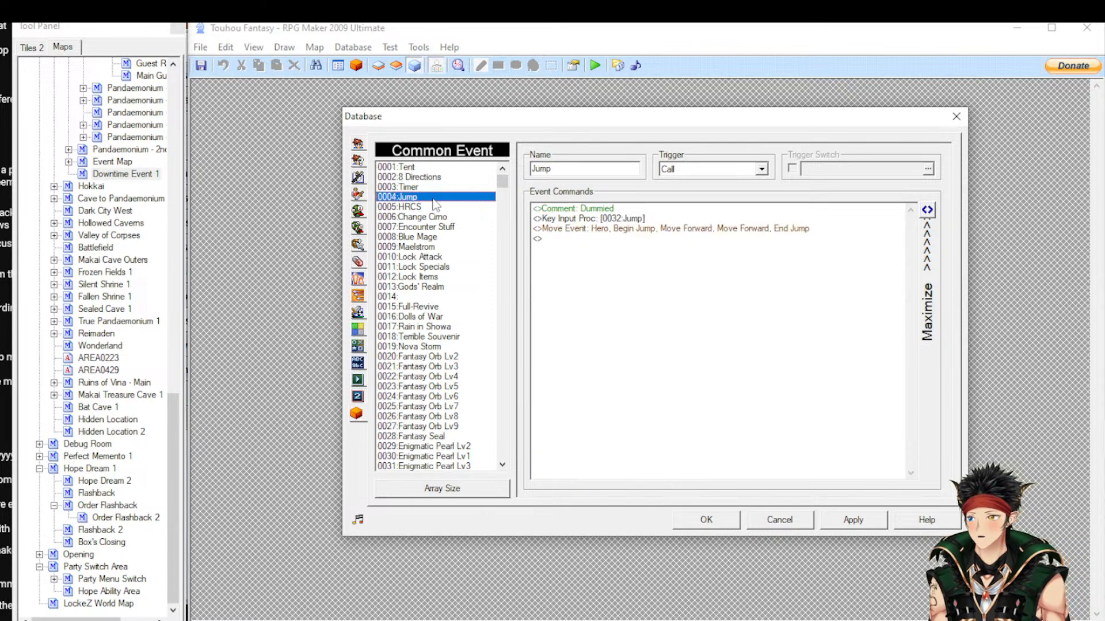
{"action": "left_click", "coordinate": [432, 191]}
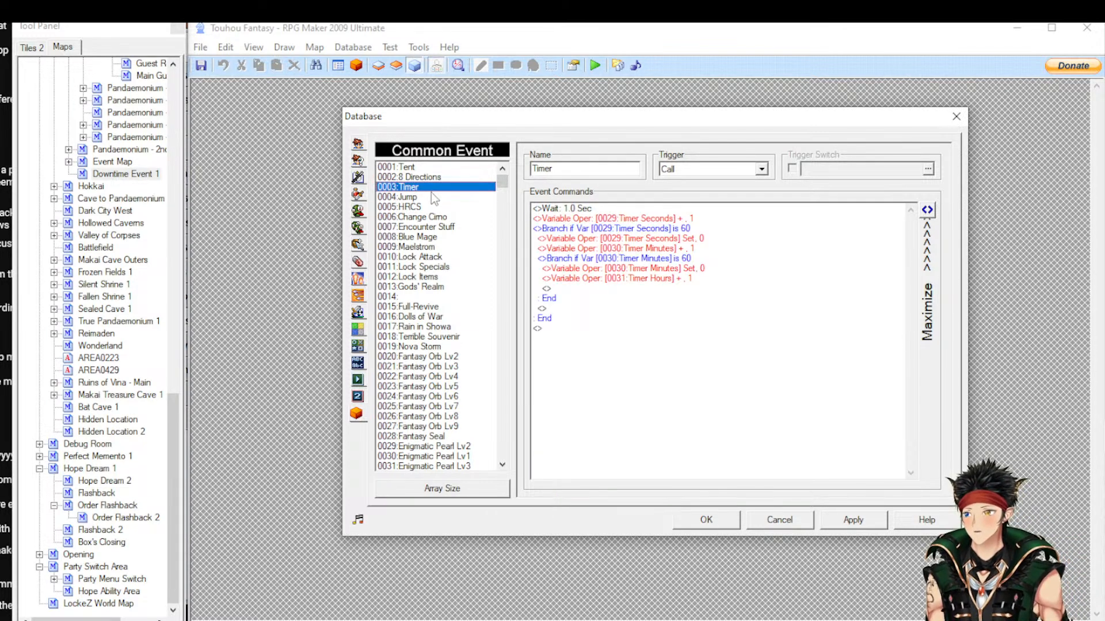
{"action": "left_click", "coordinate": [433, 206]}
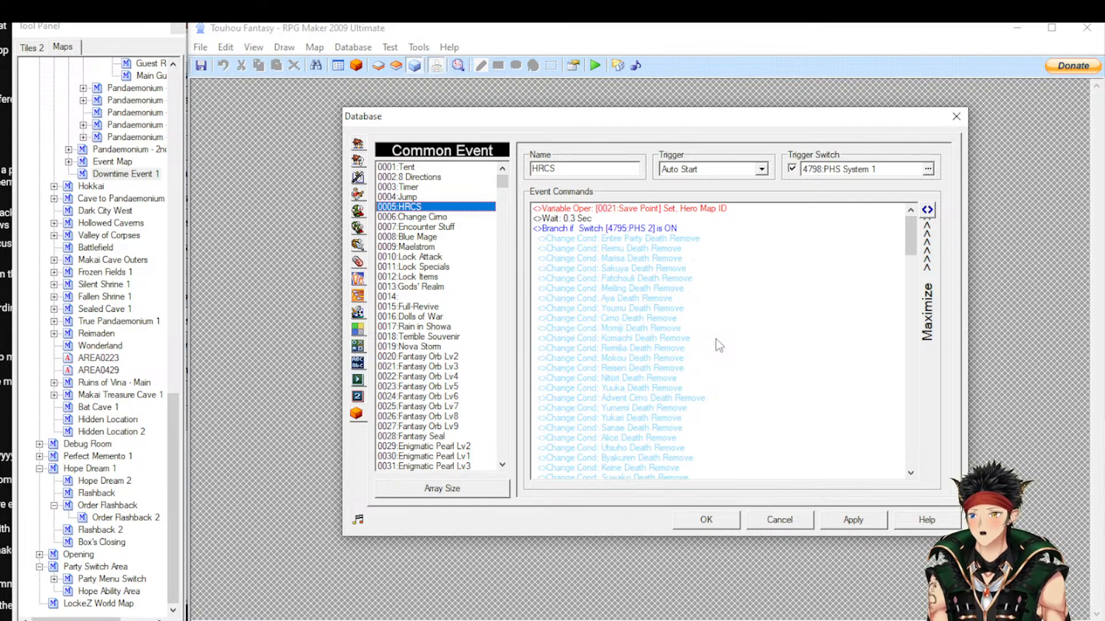
View the skill-related common events Full-Revive, Rain in Showa, Terrible Souvenir, Fantasy Orb Lv2 and Fantasy Orb Lv3
{"action": "left_click", "coordinate": [421, 311]}
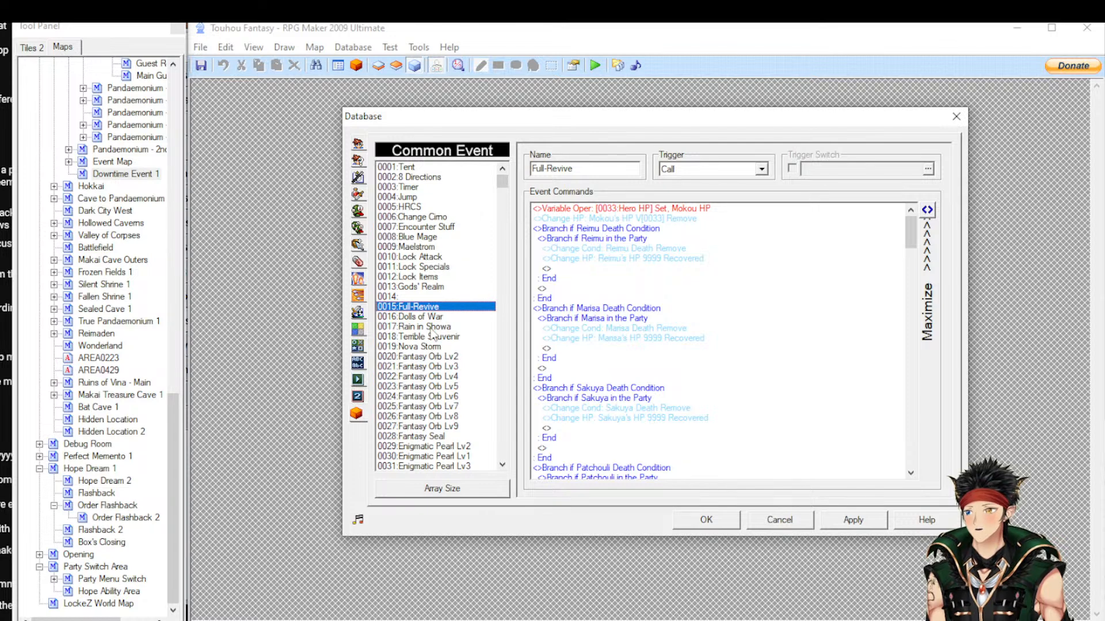
{"action": "left_click", "coordinate": [430, 327]}
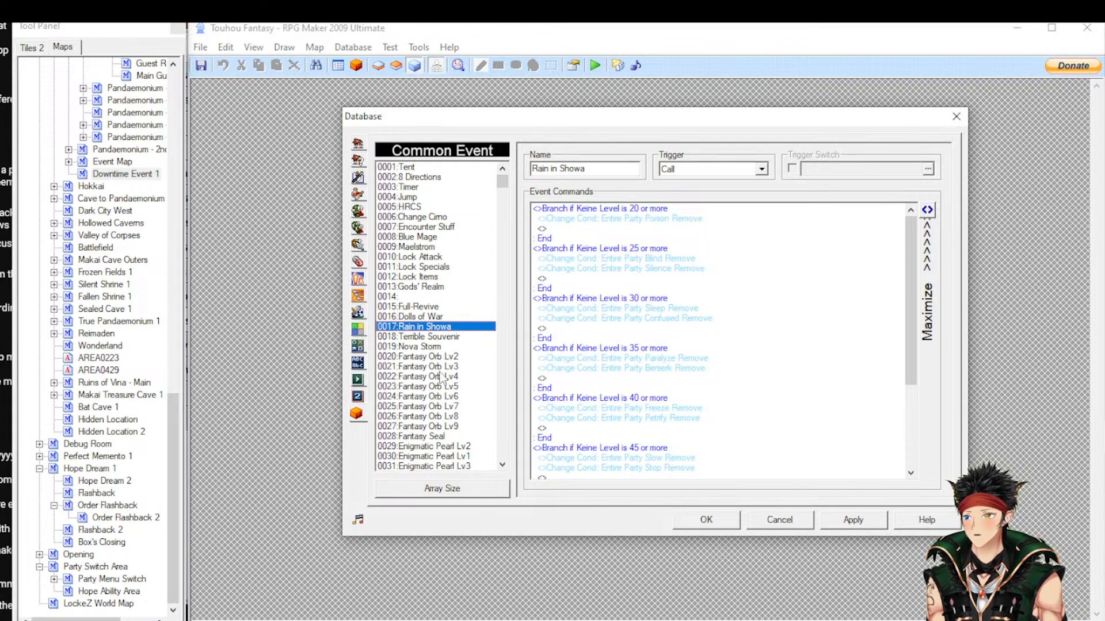
{"action": "left_click", "coordinate": [475, 338]}
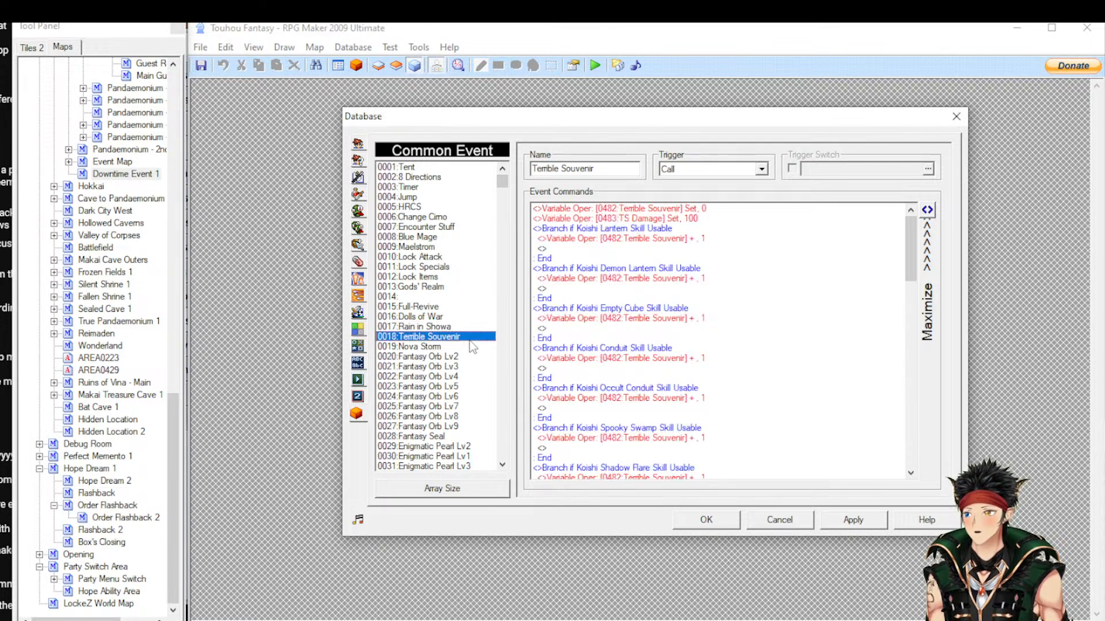
{"action": "left_click", "coordinate": [468, 357]}
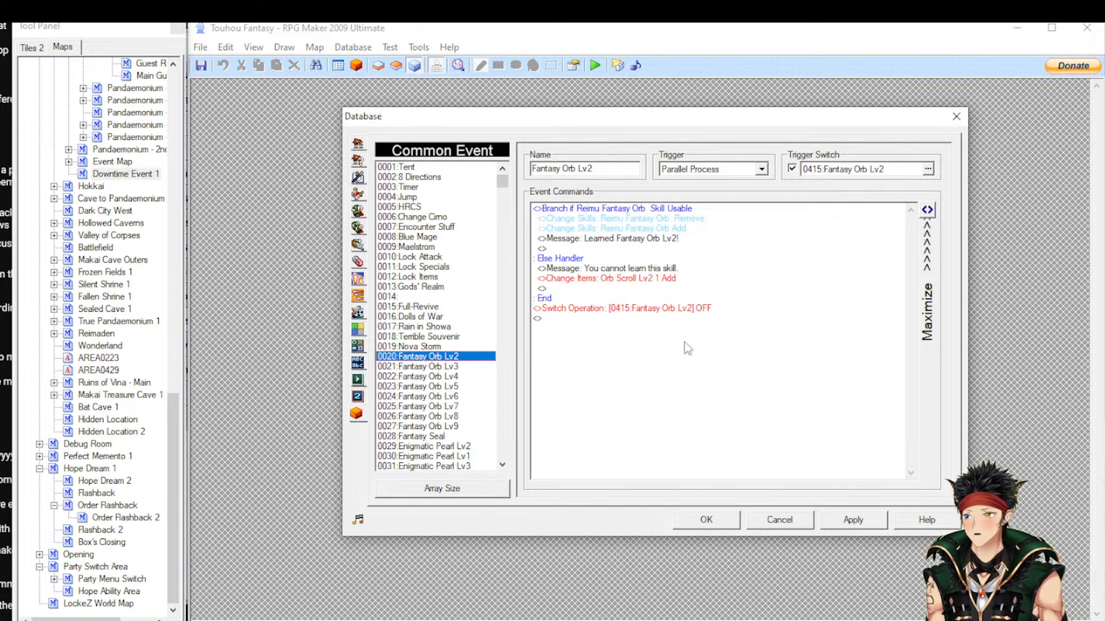
{"action": "left_click", "coordinate": [428, 367]}
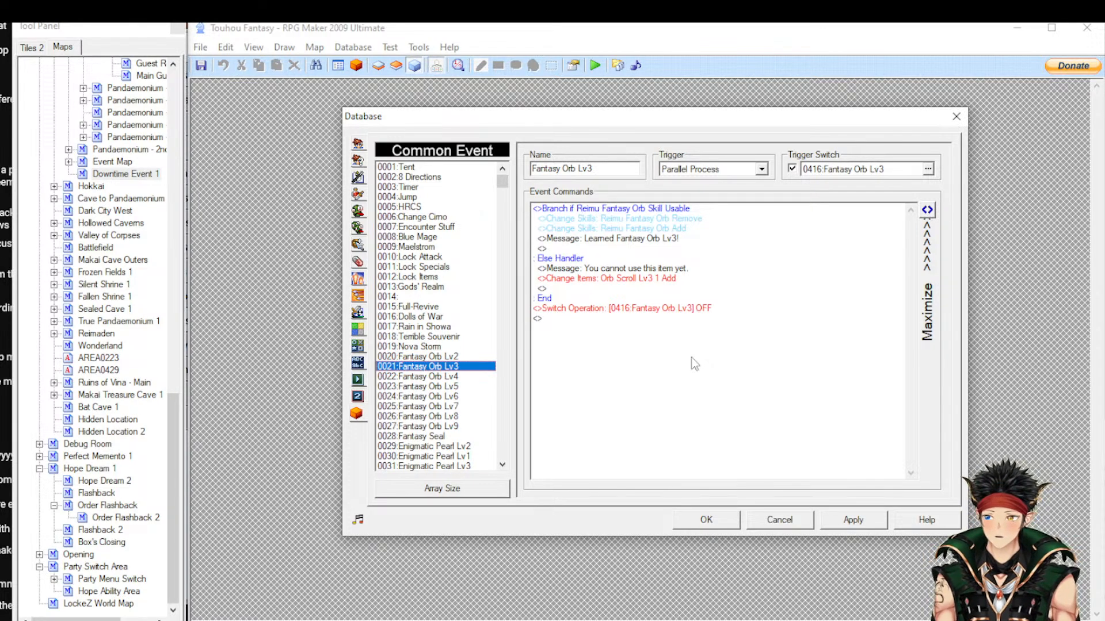
Examine the Blue Mage and Maelstrom common events, reading Maelstrom's party-member branches through to the end, and close the database without applying changes
{"action": "left_click", "coordinate": [429, 237]}
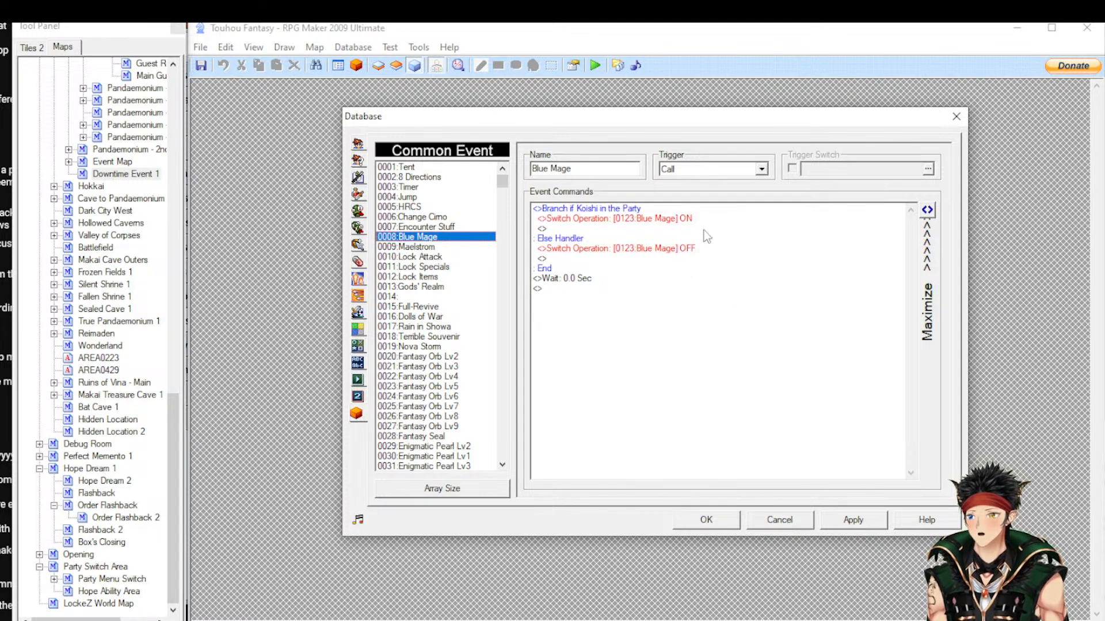
{"action": "left_click", "coordinate": [429, 247]}
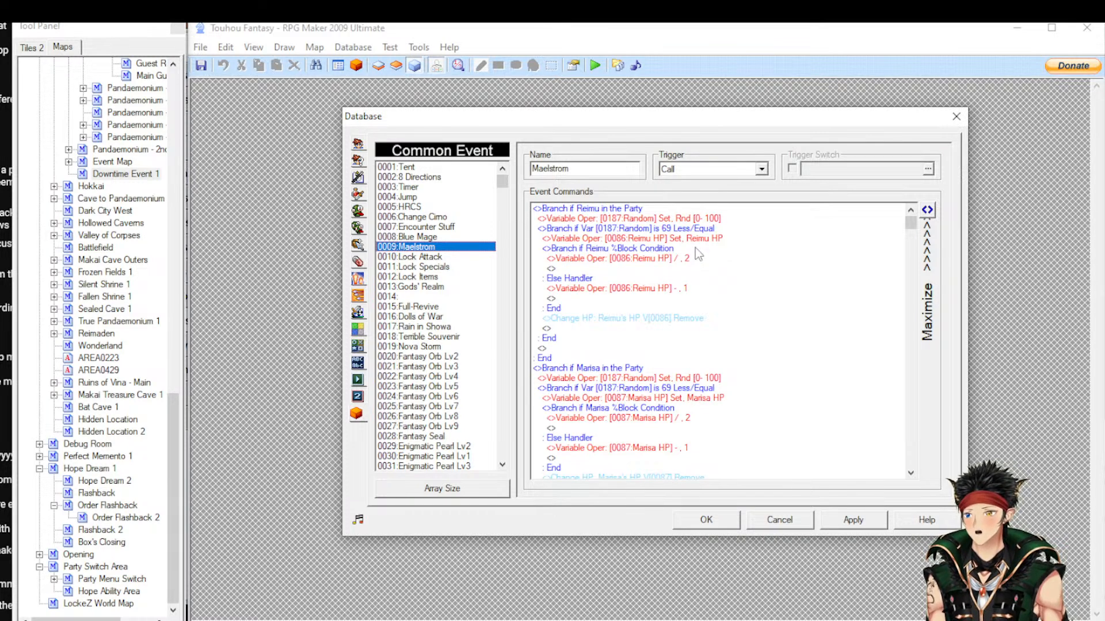
{"action": "scroll", "coordinate": [783, 309], "scroll_direction": "down", "scroll_amount": 14}
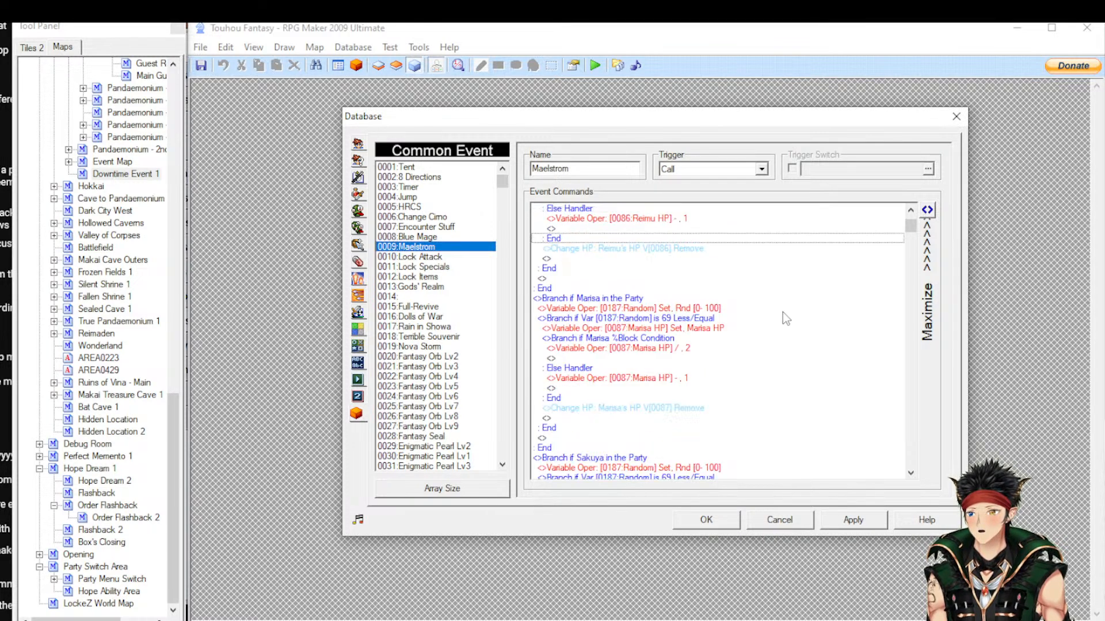
{"action": "scroll", "coordinate": [783, 312], "scroll_direction": "down", "scroll_amount": 12}
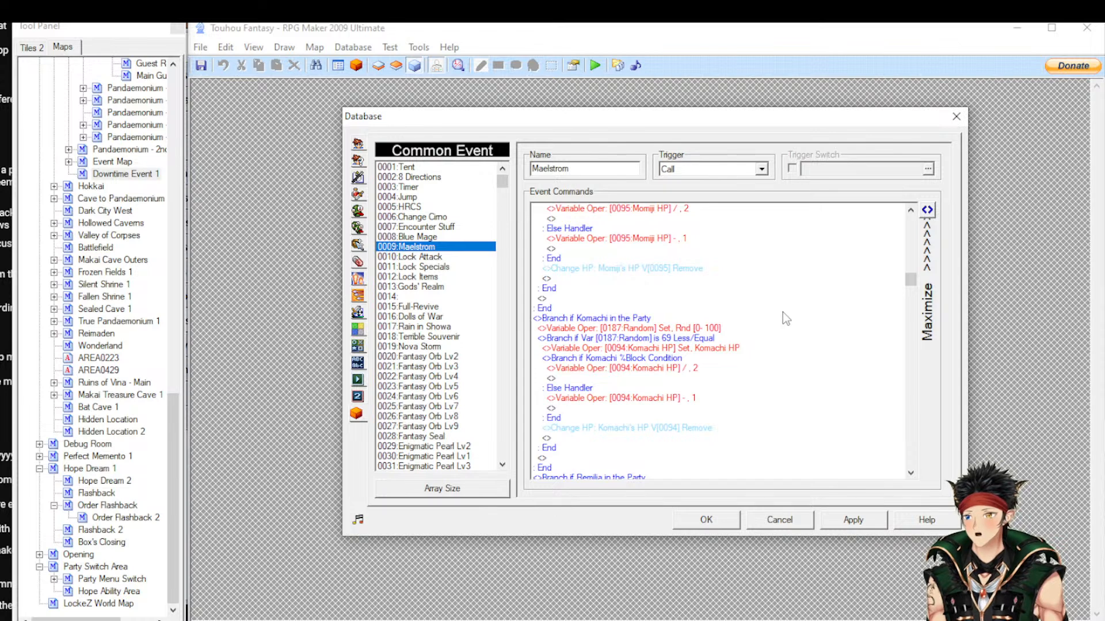
{"action": "scroll", "coordinate": [782, 312], "scroll_direction": "down", "scroll_amount": 12}
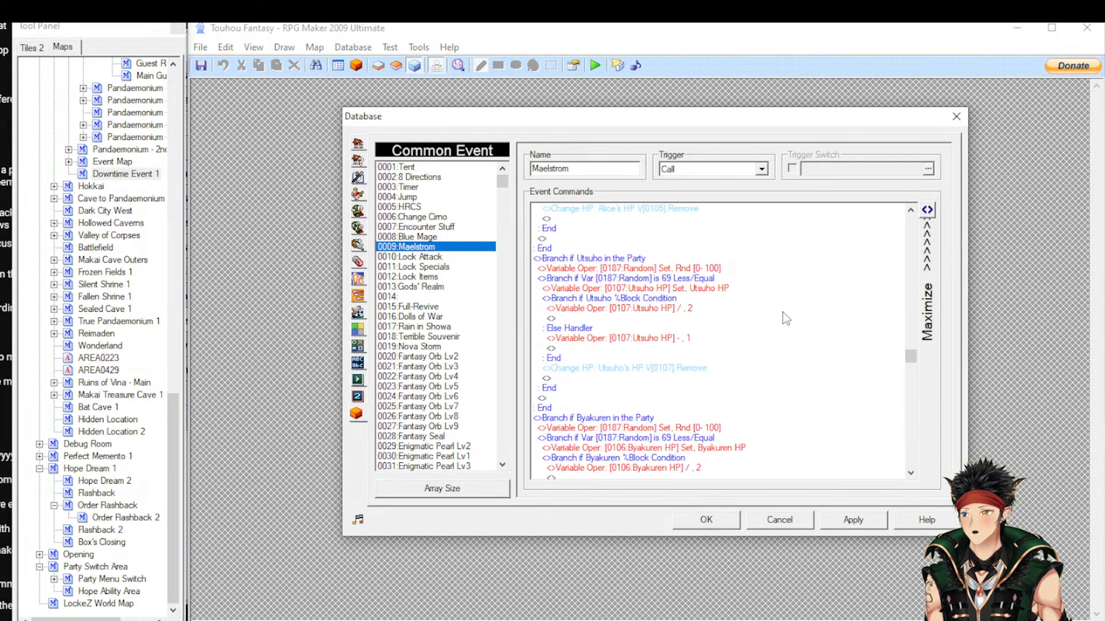
{"action": "scroll", "coordinate": [783, 309], "scroll_direction": "down", "scroll_amount": 12}
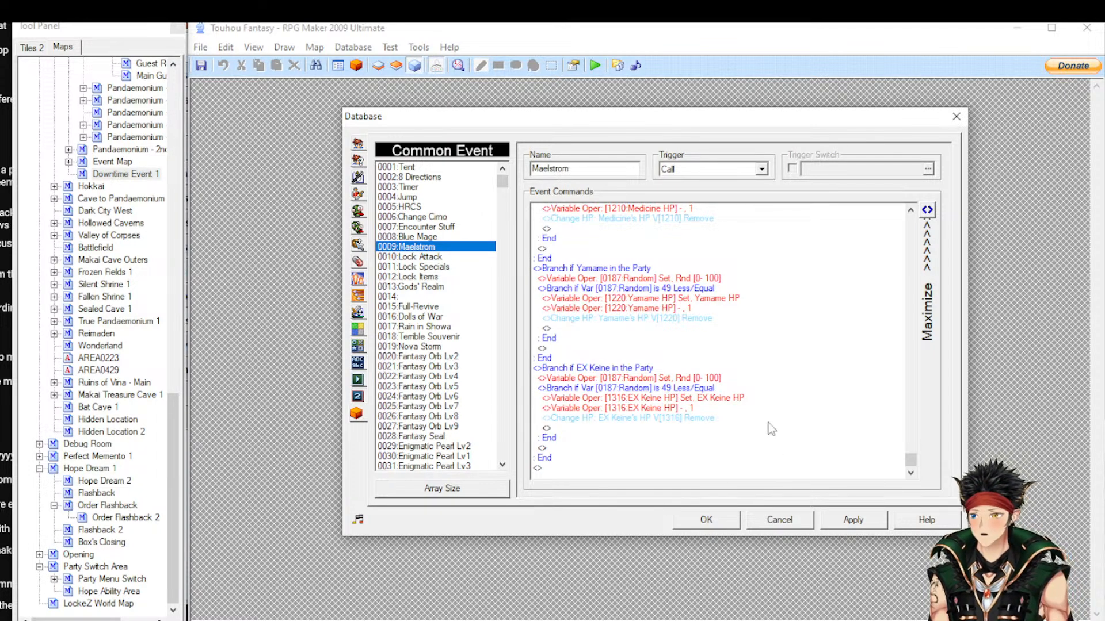
{"action": "left_click", "coordinate": [791, 527]}
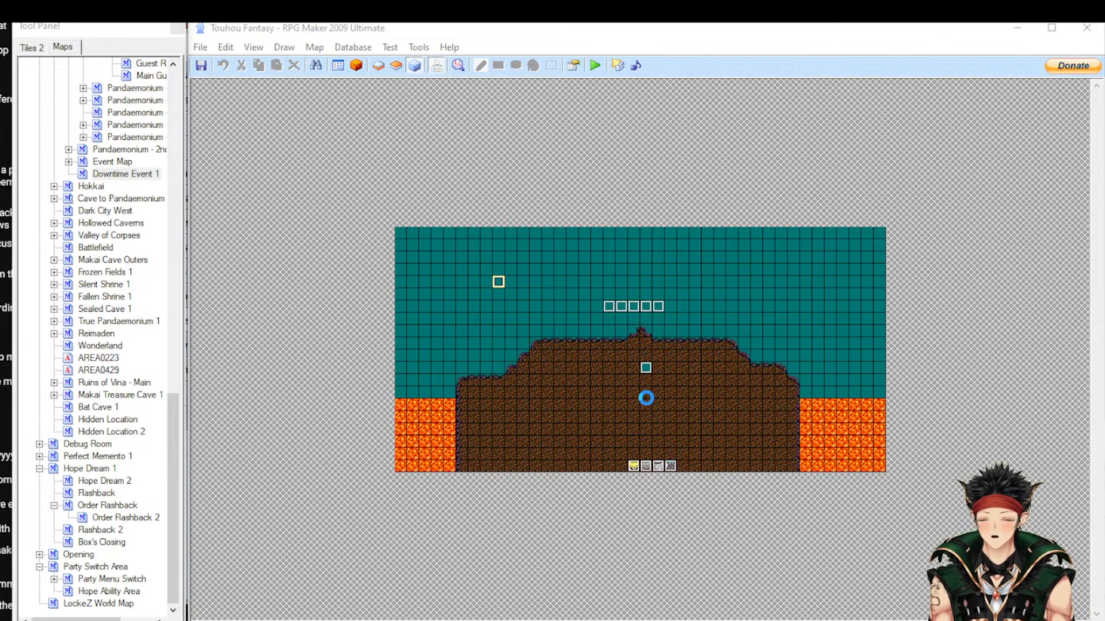
{"action": "left_click", "coordinate": [647, 397]}
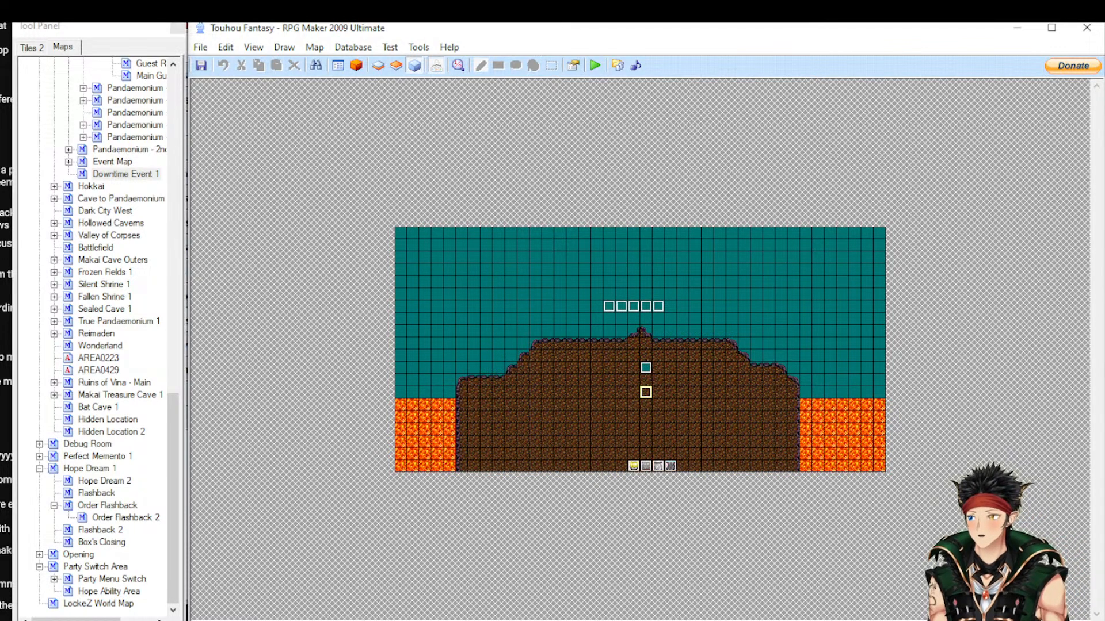
Switch to OBS and make the Start/End source group visible
{"action": "key", "text": "alt+Tab"}
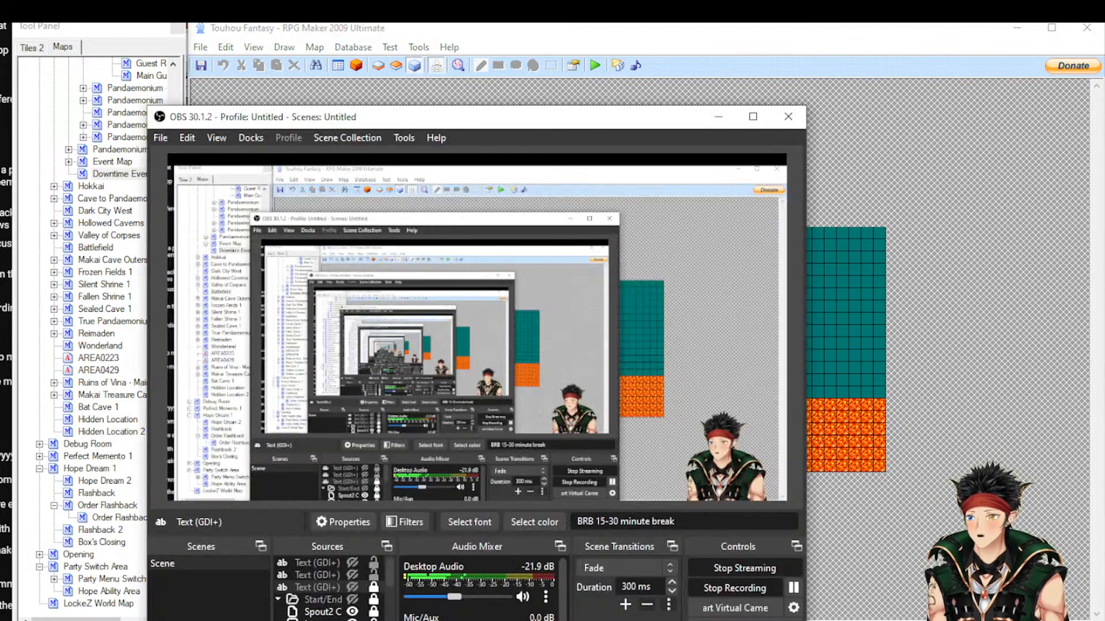
{"action": "left_click", "coordinate": [352, 600]}
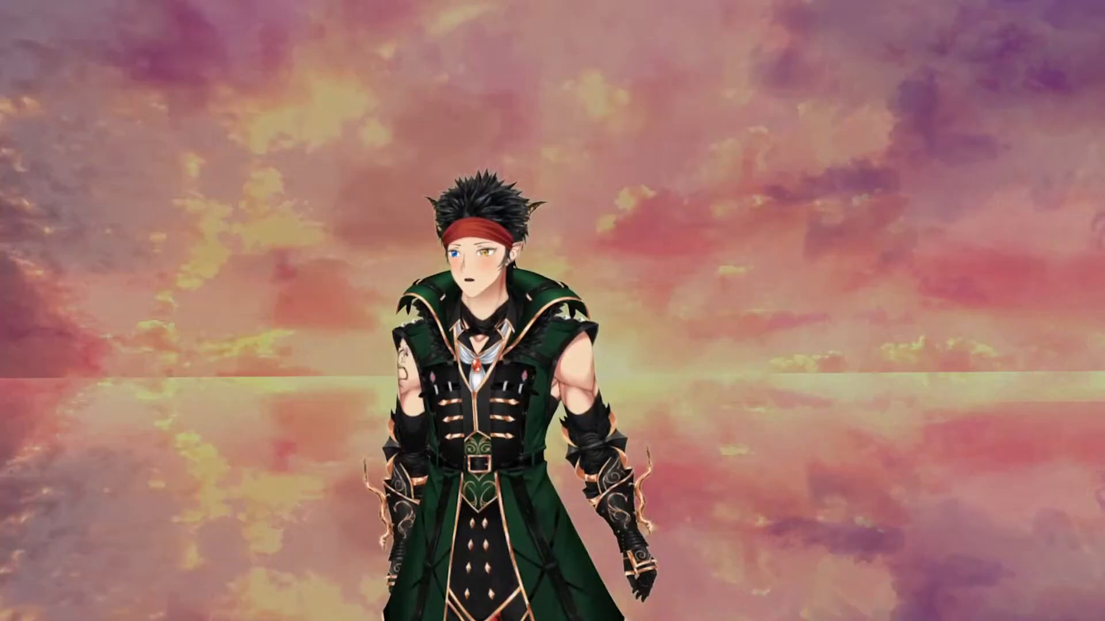